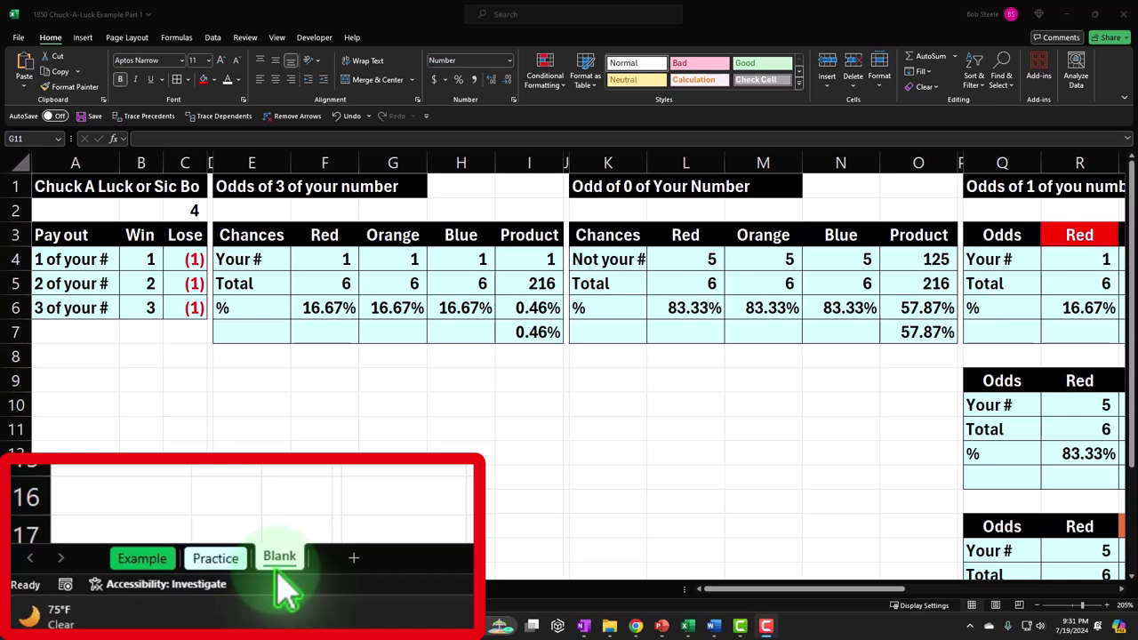
- View the Example sheet with the finished Chuck A Luck payout and odds tables
{"action": "left_click", "coordinate": [153, 565]}
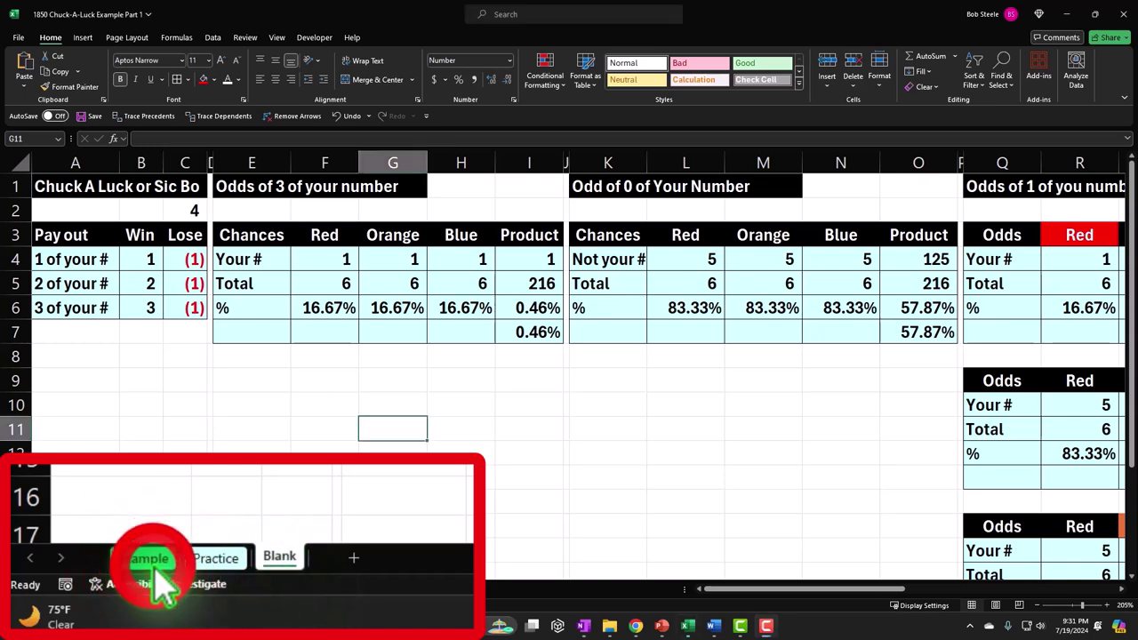
{"action": "left_click", "coordinate": [107, 496]}
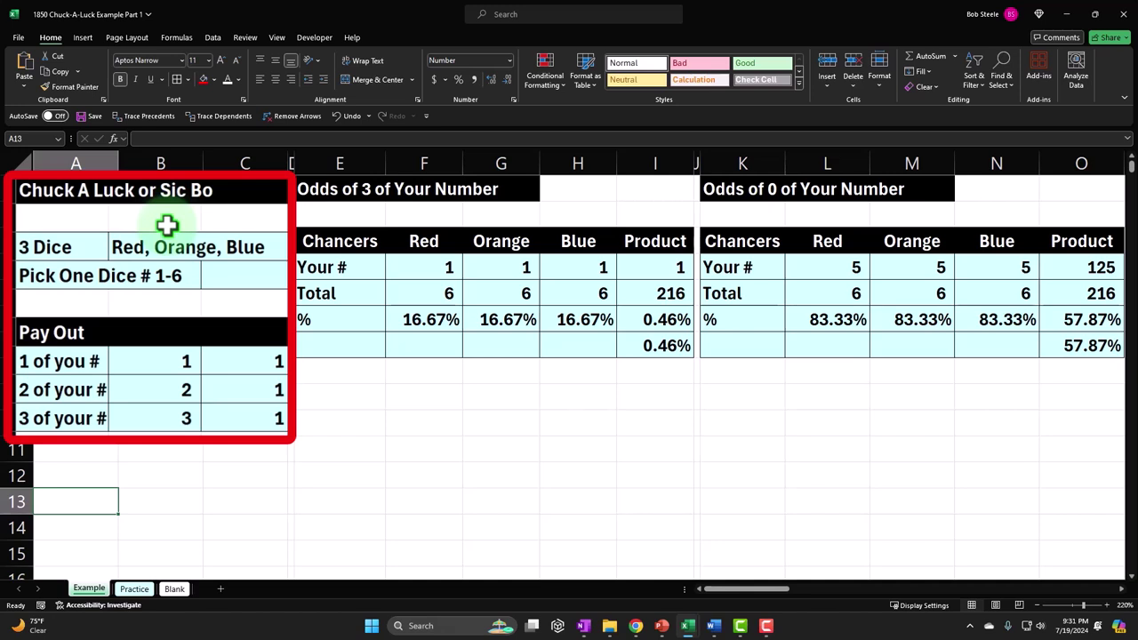
{"action": "left_click", "coordinate": [78, 248]}
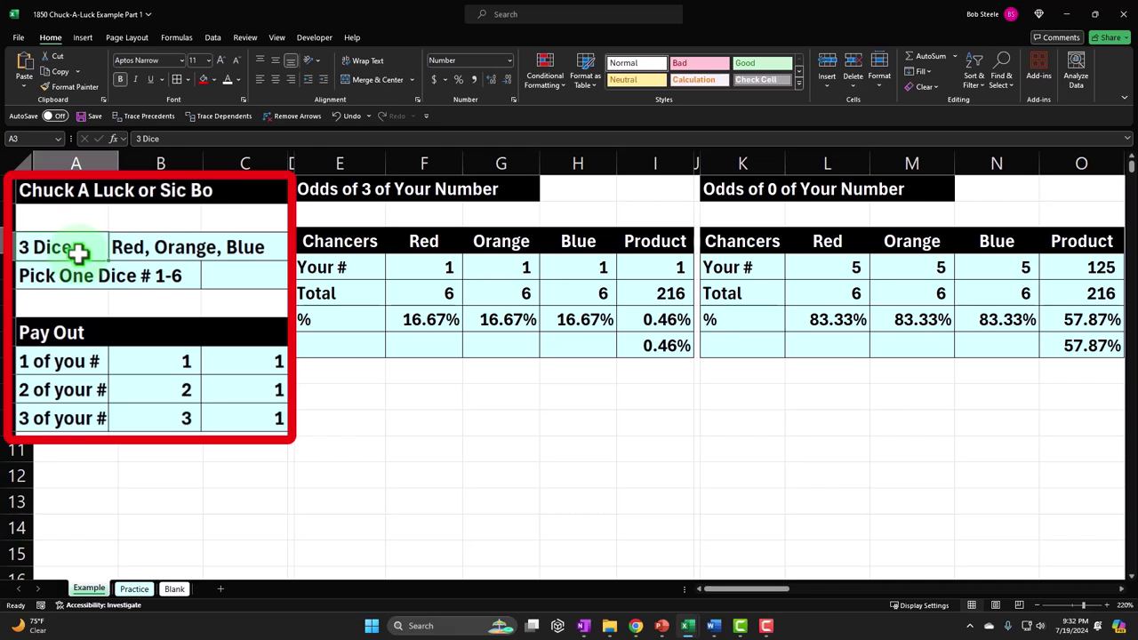
{"action": "left_click", "coordinate": [76, 361]}
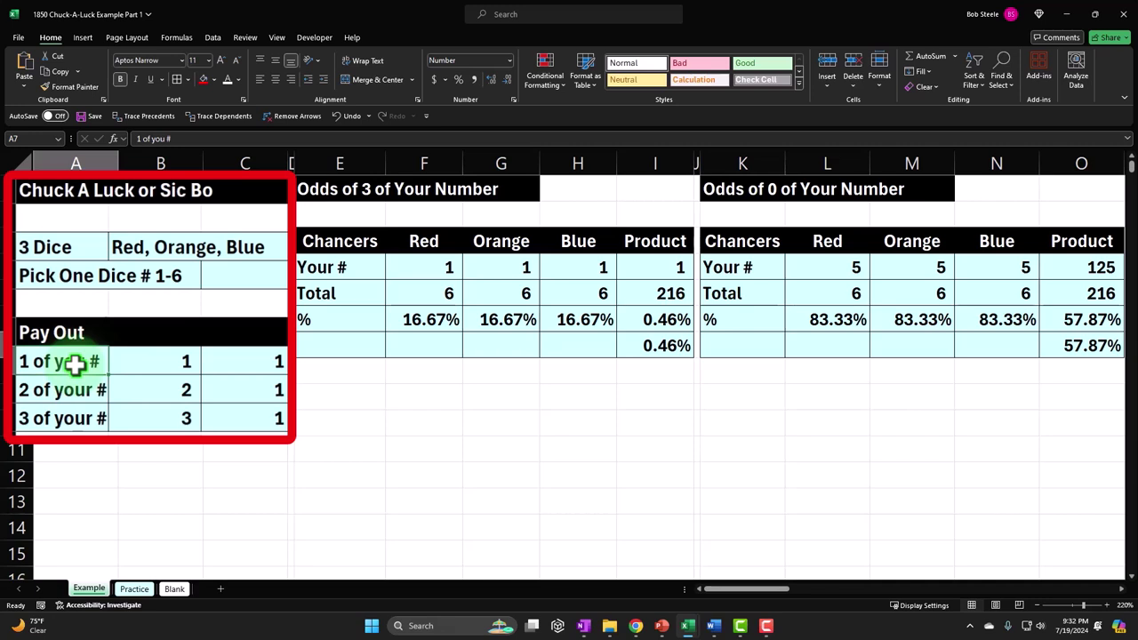
{"action": "key", "text": "Down"}
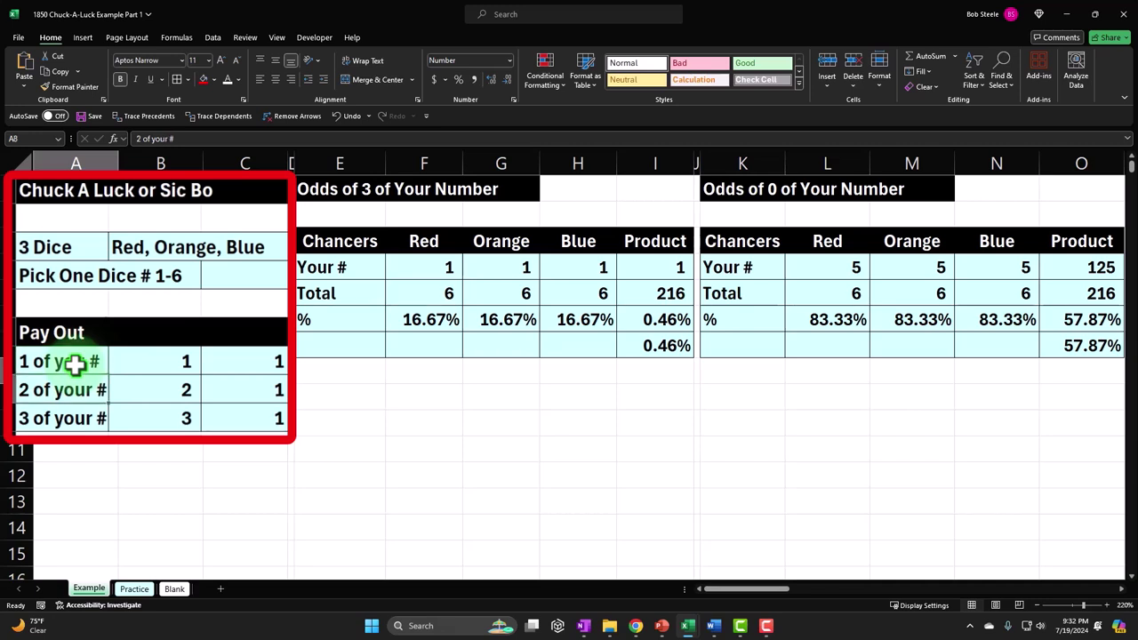
{"action": "key", "text": "Down"}
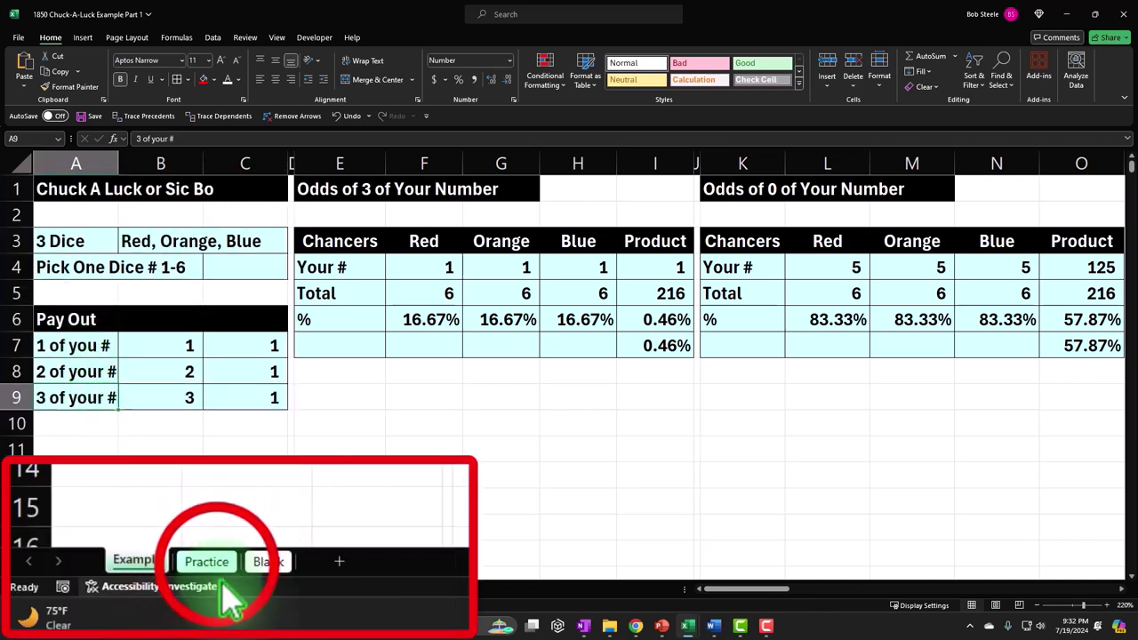
- Go through the Practice sheet to the Blank sheet and select the empty cell below the payout table
{"action": "left_click", "coordinate": [134, 588]}
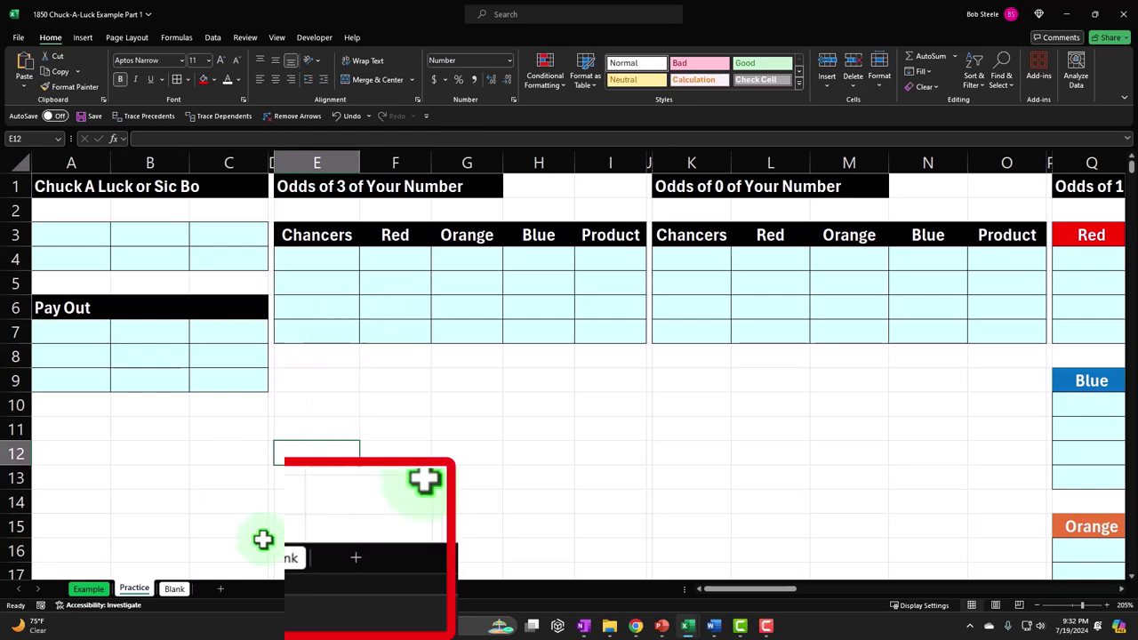
{"action": "left_click", "coordinate": [170, 588]}
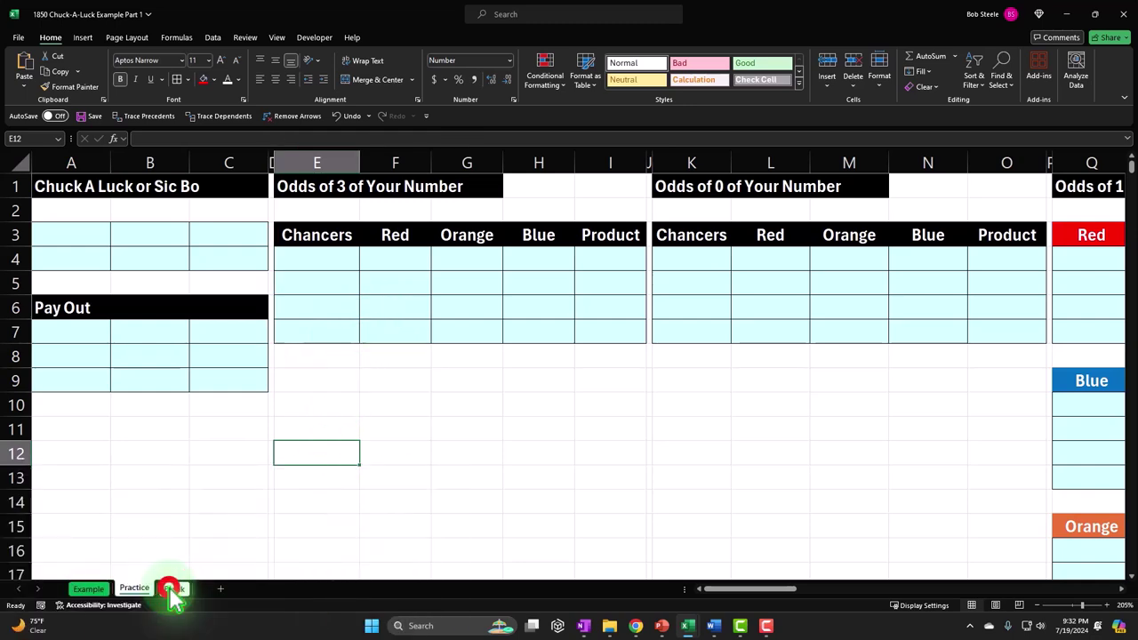
{"action": "left_click", "coordinate": [173, 370]}
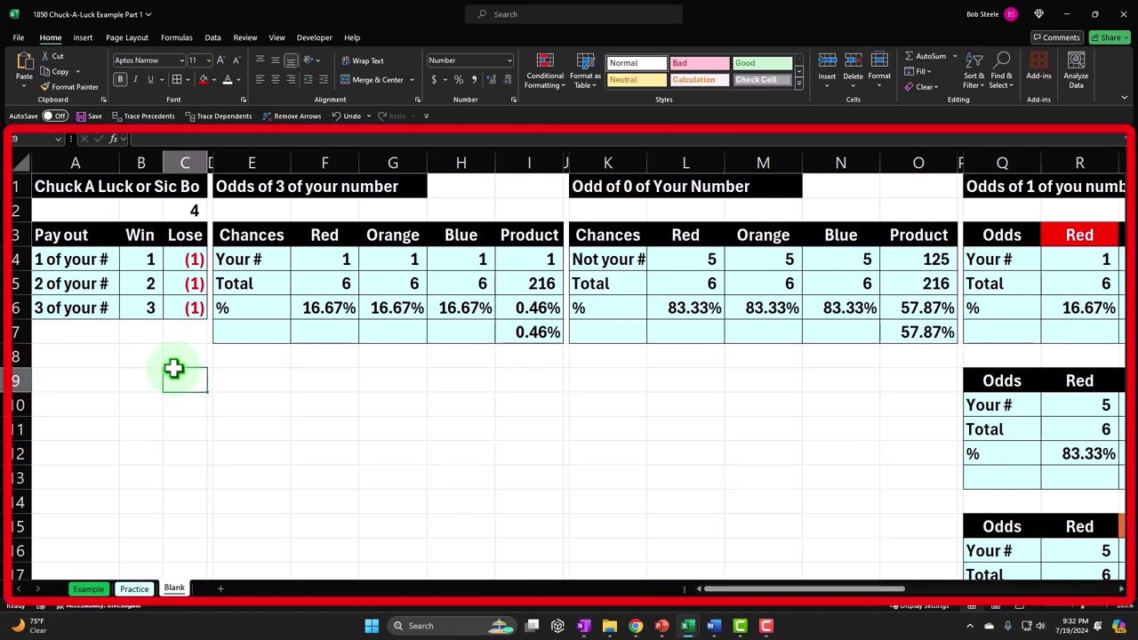
{"action": "key", "text": "Up"}
{"action": "key", "text": "Up"}
{"action": "key", "text": "Up"}
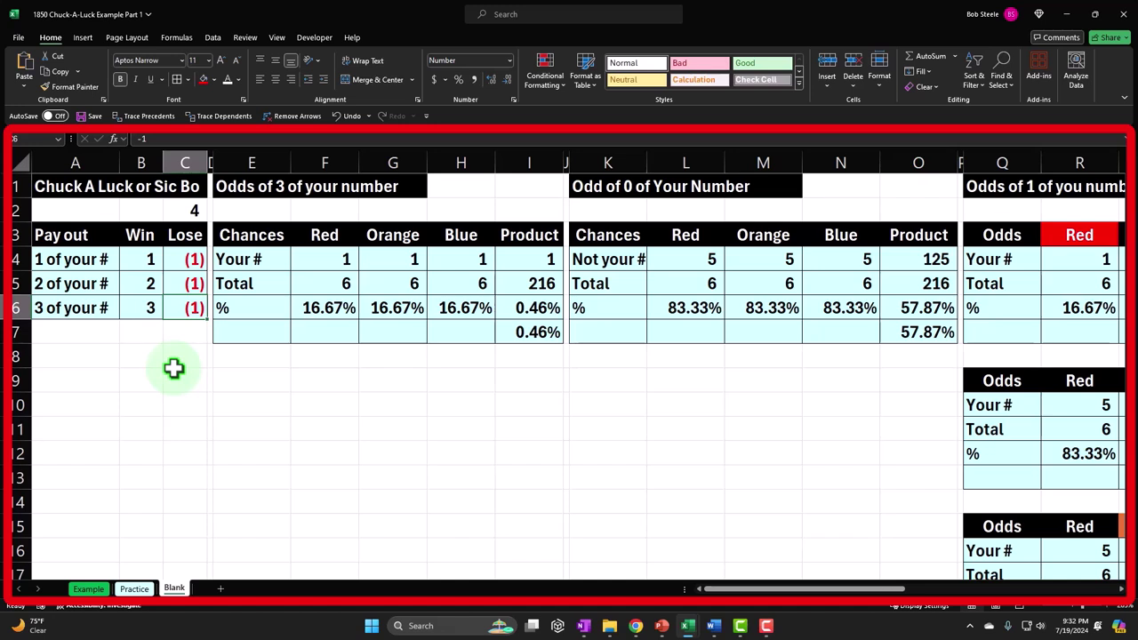
{"action": "key", "text": "Up"}
{"action": "key", "text": "Up"}
{"action": "key", "text": "Up"}
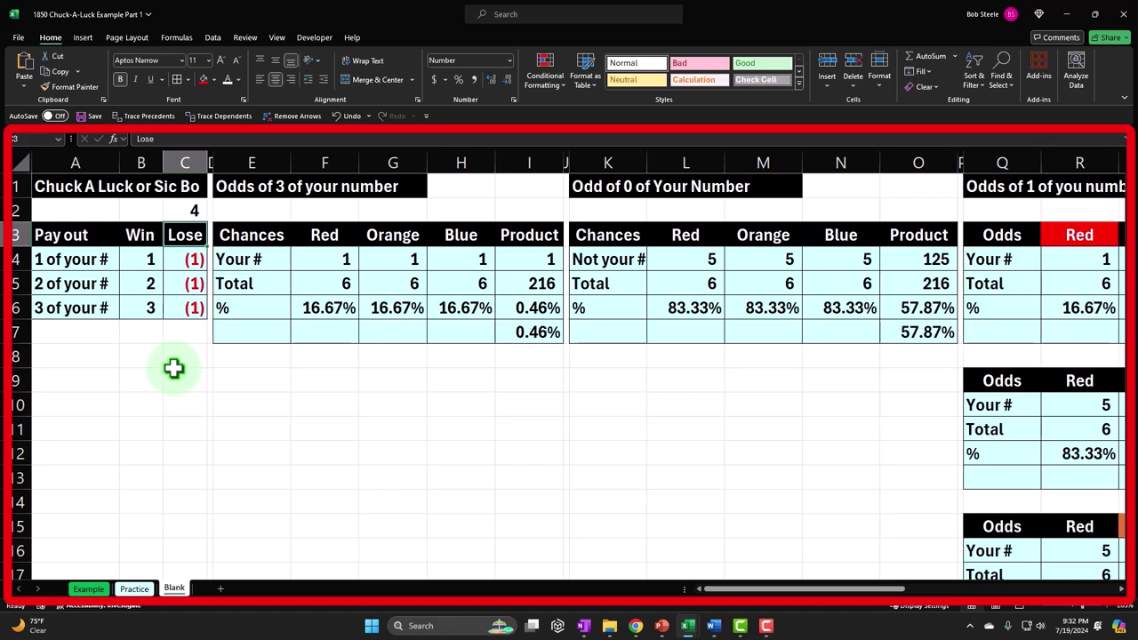
{"action": "key", "text": "Left"}
{"action": "key", "text": "Left"}
{"action": "key", "text": "Down"}
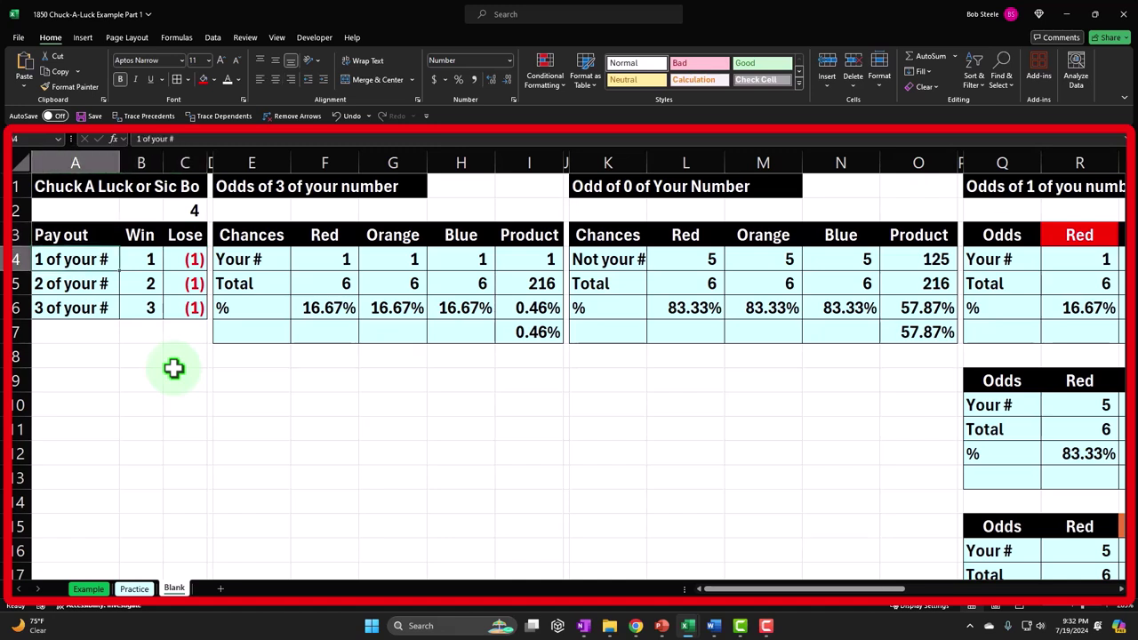
{"action": "key", "text": "Right"}
{"action": "key", "text": "Right"}
{"action": "key", "text": "Up"}
{"action": "key", "text": "Up"}
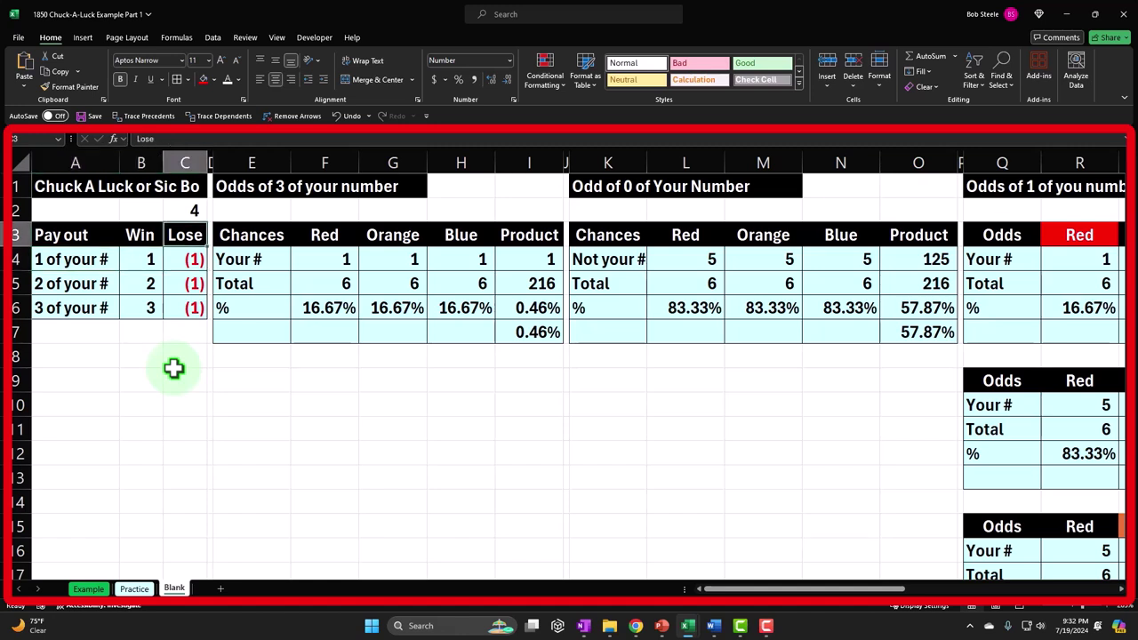
{"action": "key", "text": "Down"}
{"action": "key", "text": "Down"}
{"action": "key", "text": "Left"}
{"action": "key", "text": "Left"}
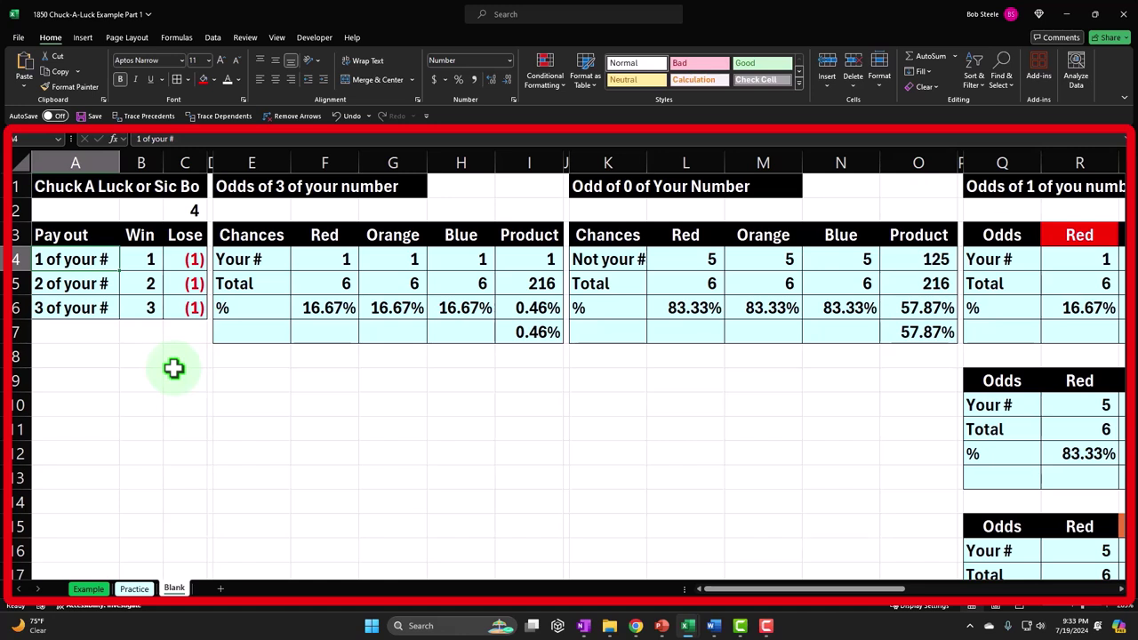
{"action": "key", "text": "Right"}
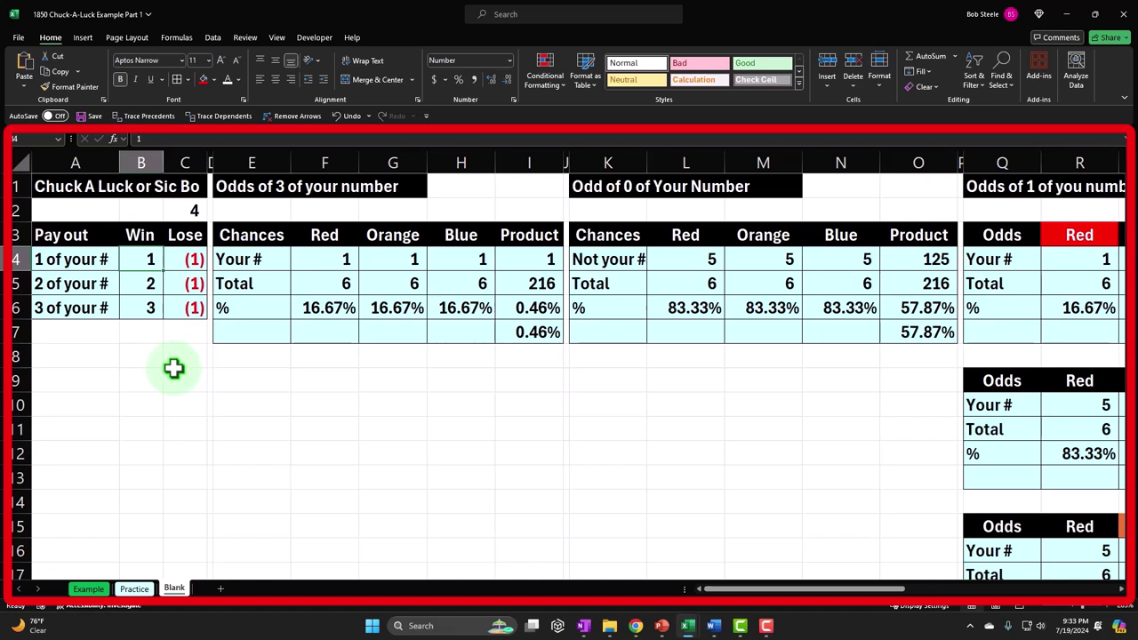
{"action": "key", "text": "Down"}
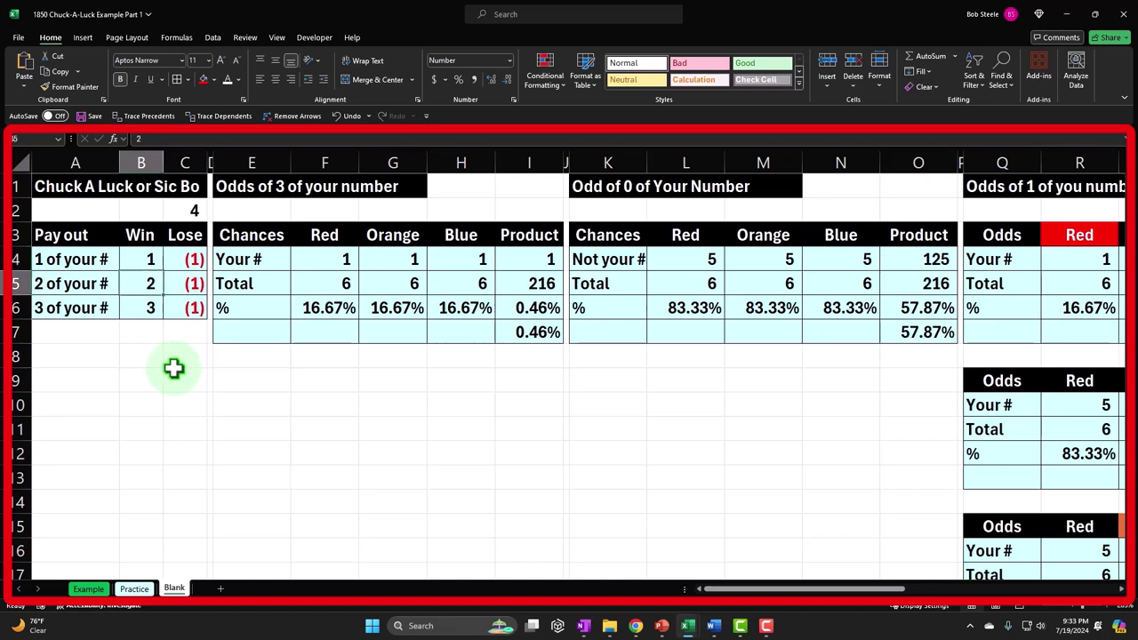
{"action": "key", "text": "Left"}
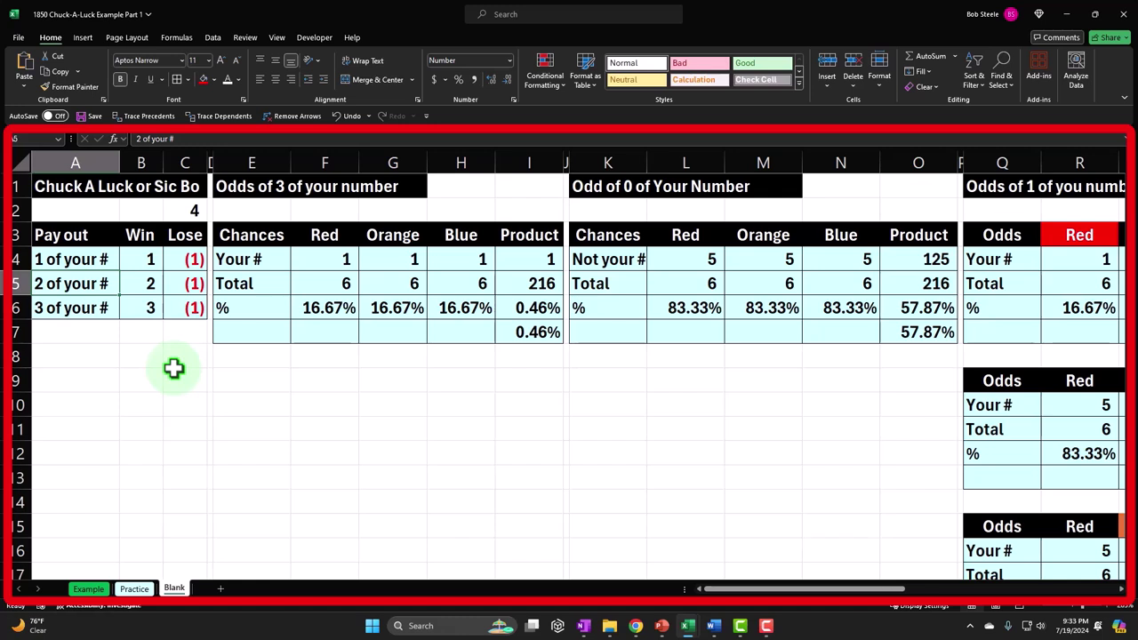
{"action": "key", "text": "Right"}
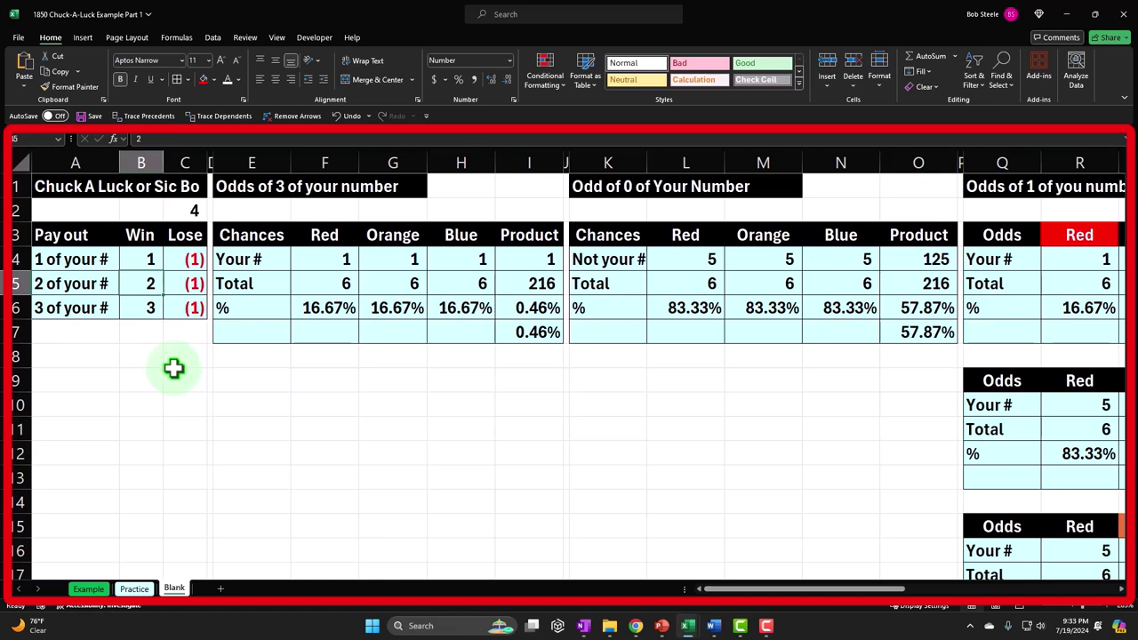
{"action": "key", "text": "Right"}
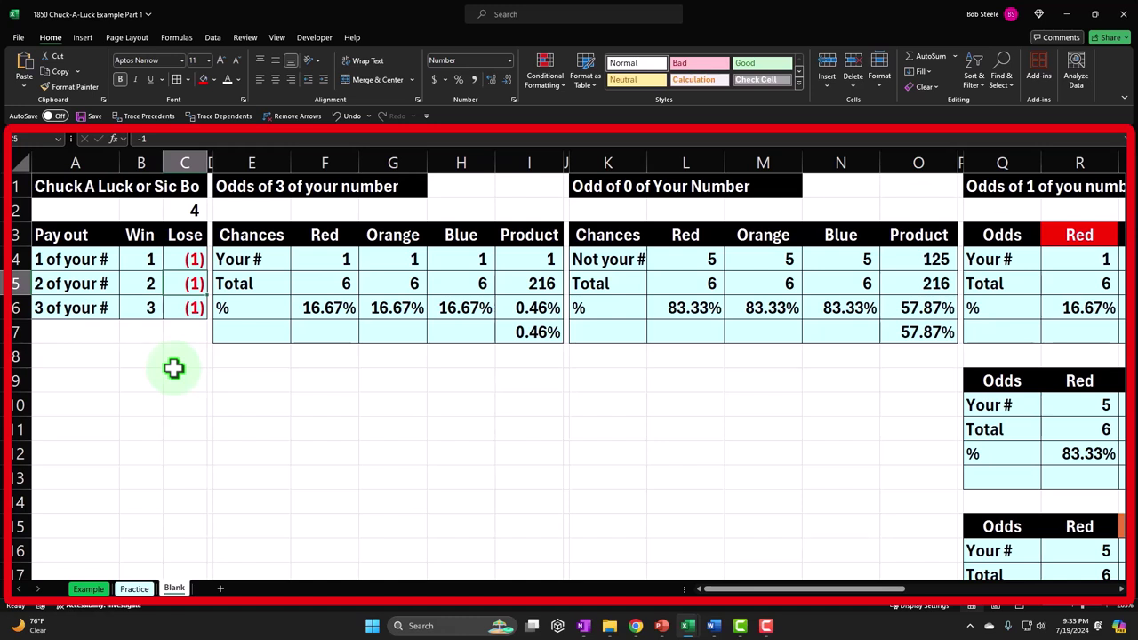
{"action": "key", "text": "Down"}
{"action": "key", "text": "Left"}
{"action": "key", "text": "Left"}
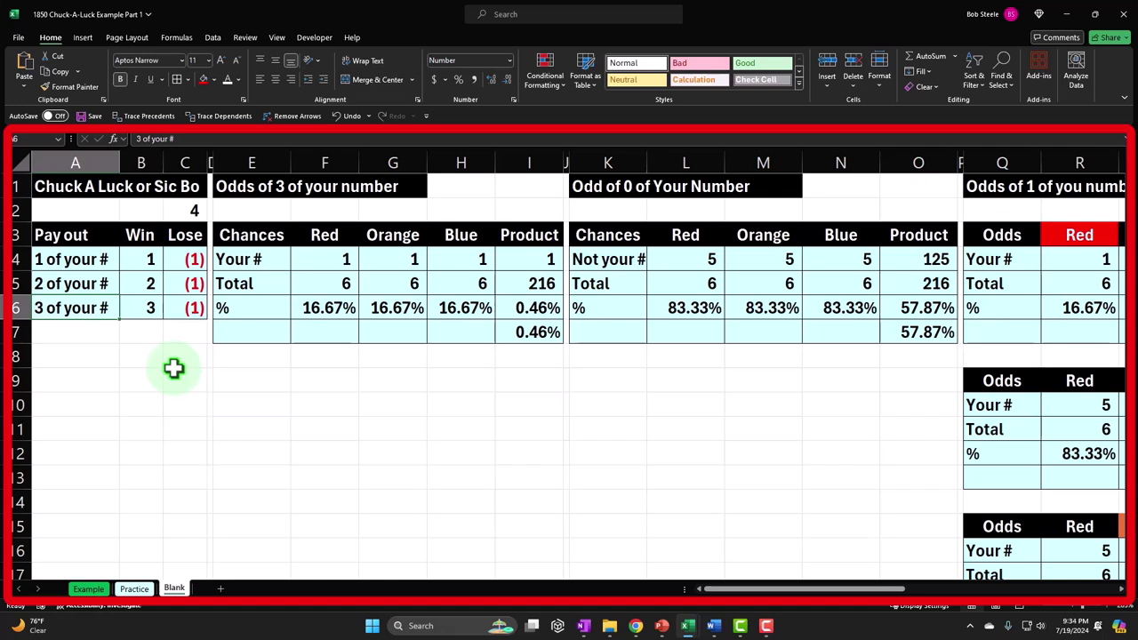
{"action": "key", "text": "Right"}
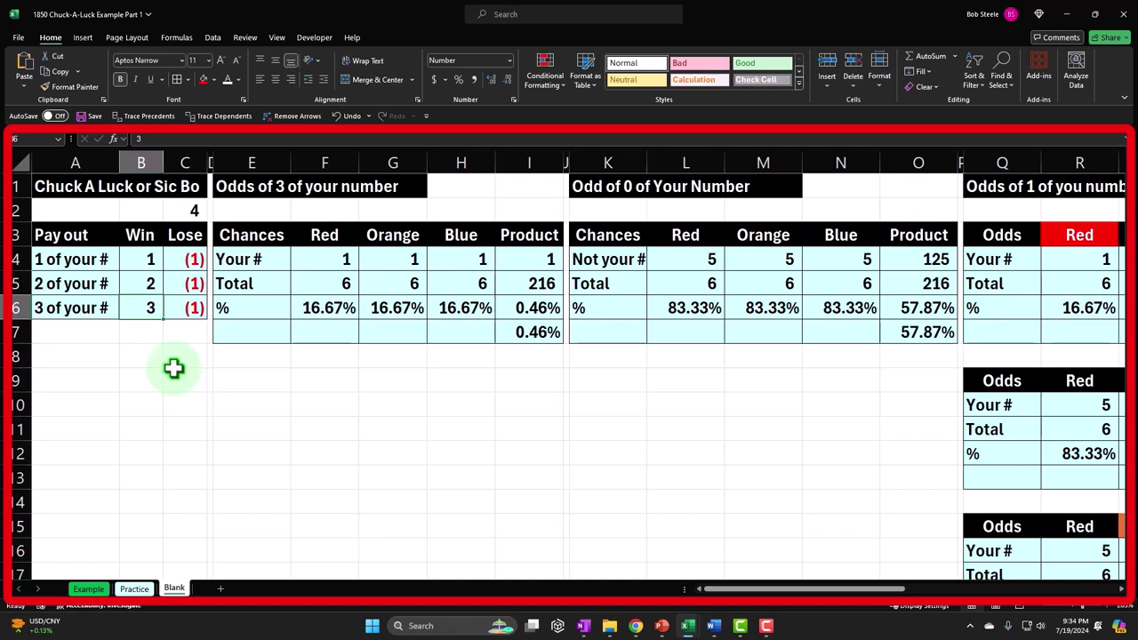
{"action": "key", "text": "Right"}
{"action": "key", "text": "Up"}
{"action": "key", "text": "Up"}
{"action": "key", "text": "Right"}
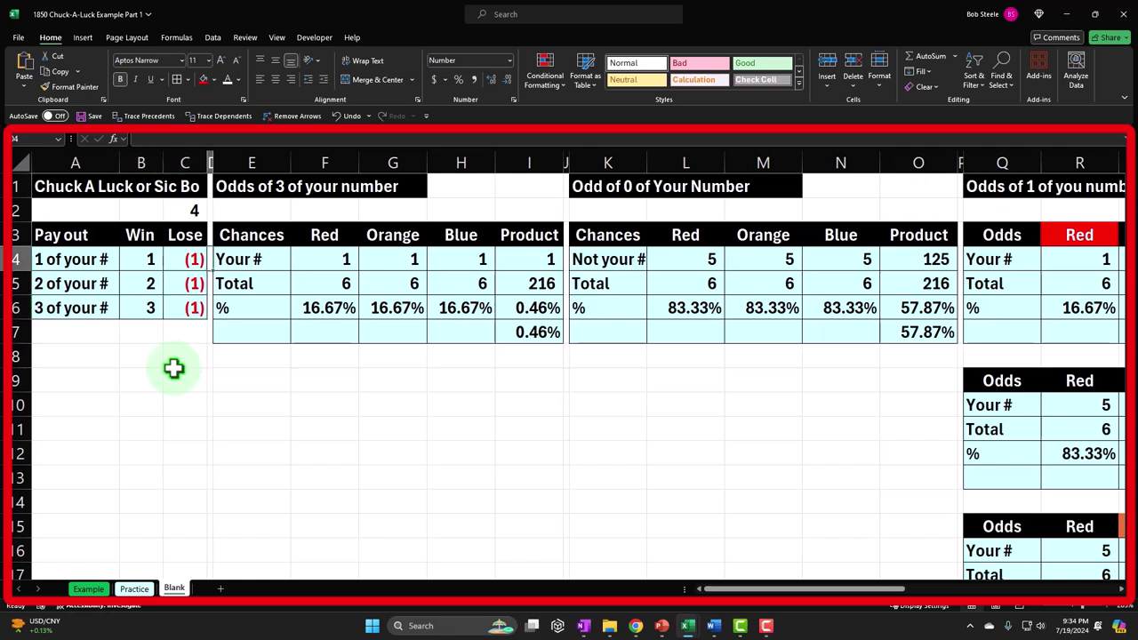
{"action": "key", "text": "Up"}
{"action": "key", "text": "Up"}
{"action": "key", "text": "Up"}
{"action": "key", "text": "Right"}
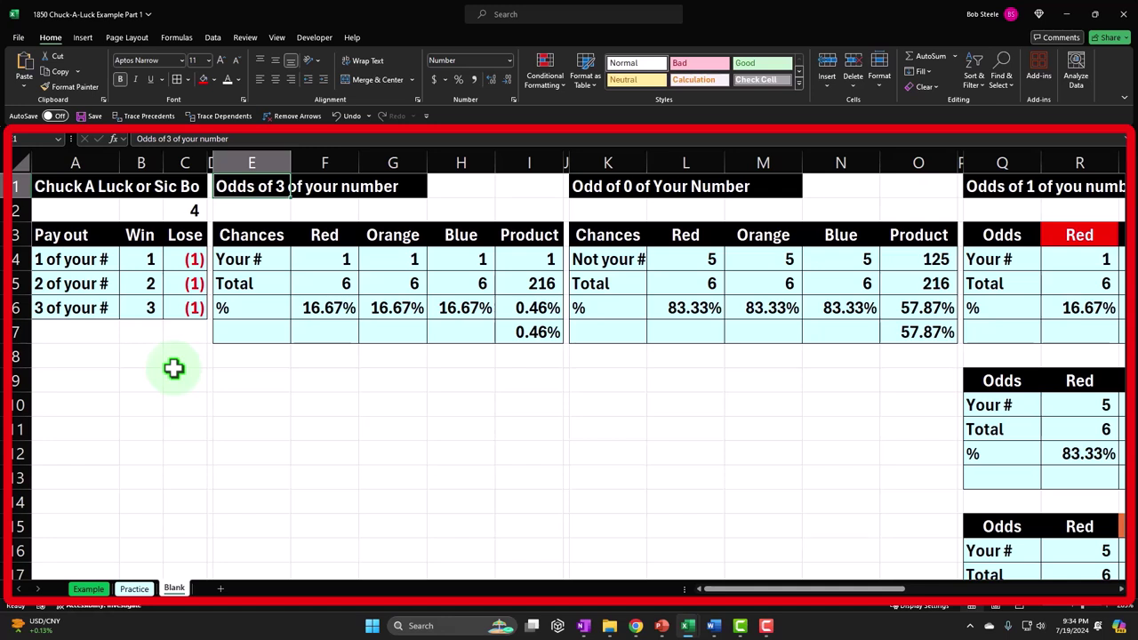
{"action": "key", "text": "Down"}
{"action": "key", "text": "Down"}
{"action": "key", "text": "Down"}
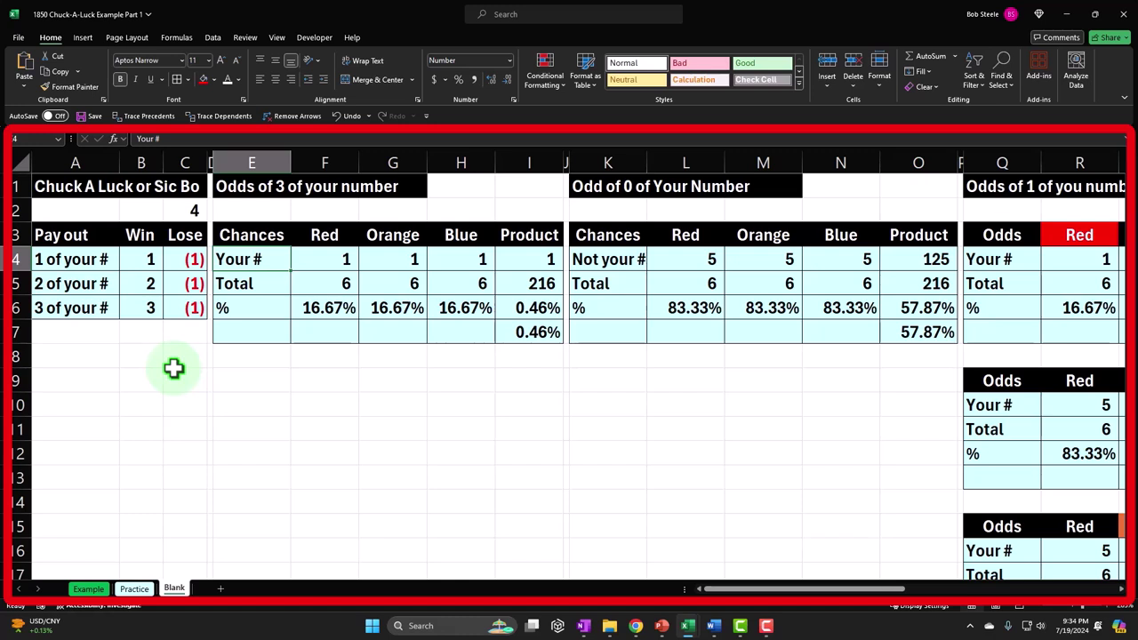
{"action": "key", "text": "Right"}
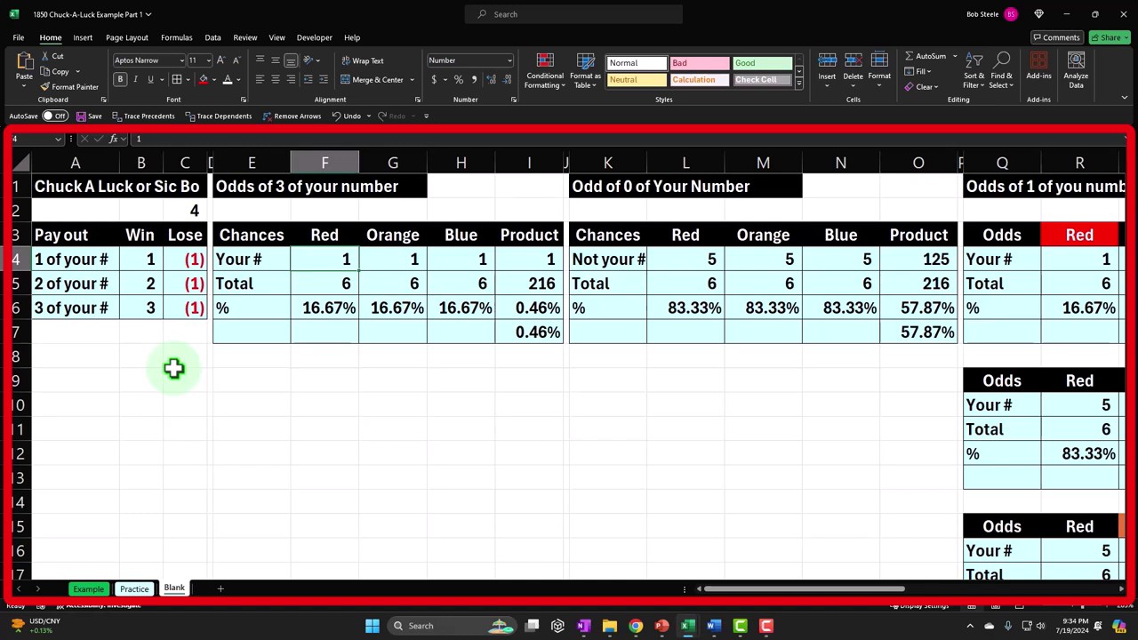
{"action": "key", "text": "Right"}
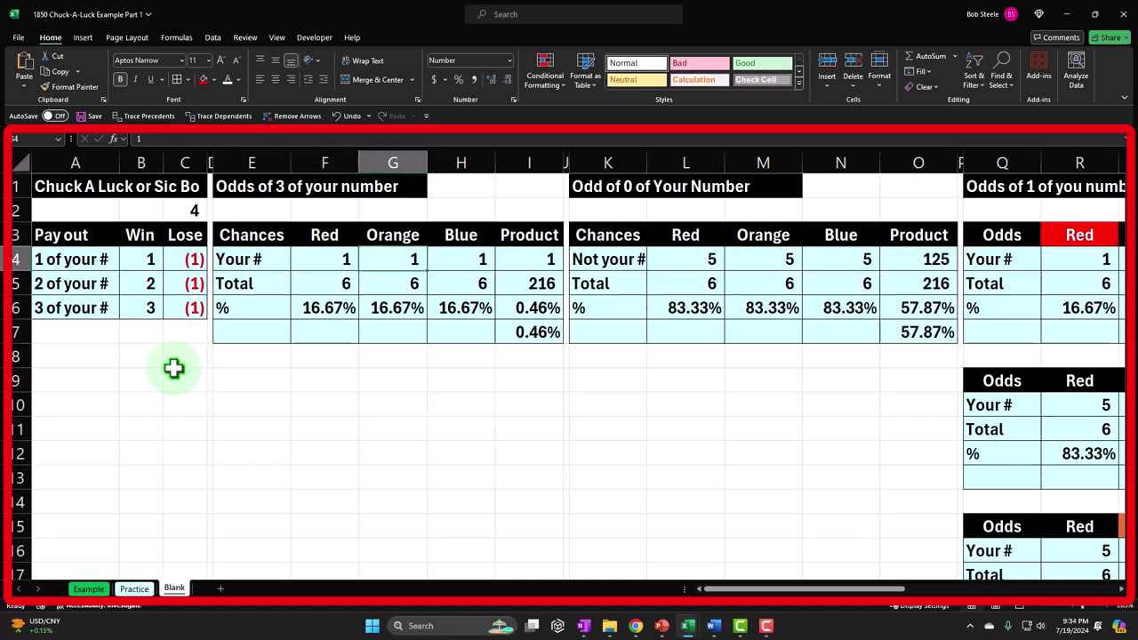
{"action": "key", "text": "Right"}
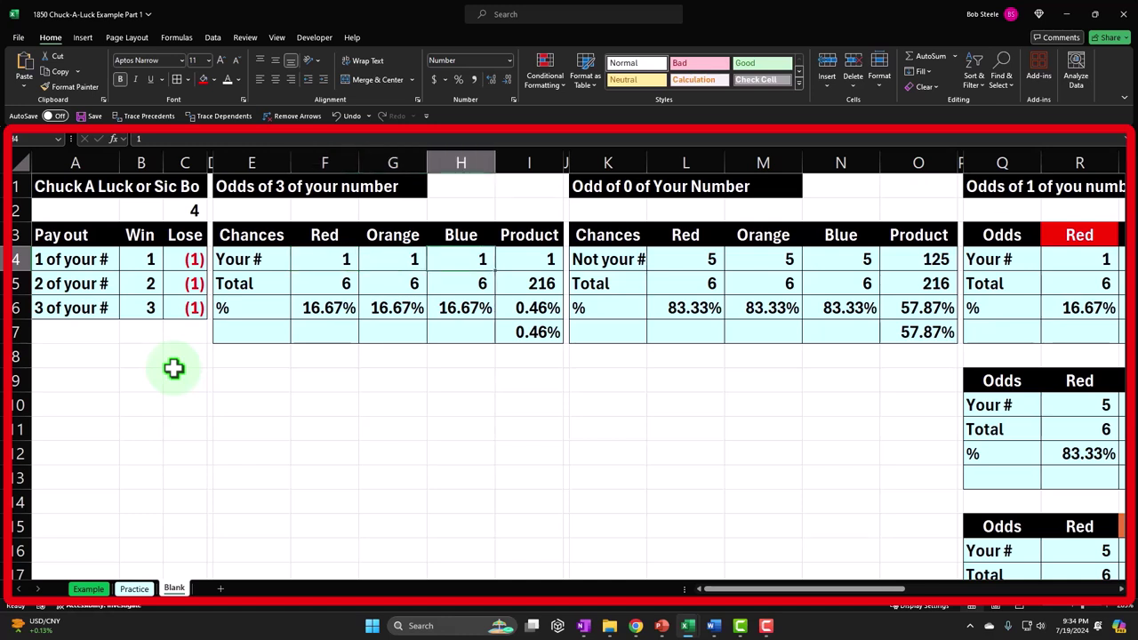
{"action": "key", "text": "Down"}
{"action": "key", "text": "Down"}
{"action": "key", "text": "Left"}
{"action": "key", "text": "Left"}
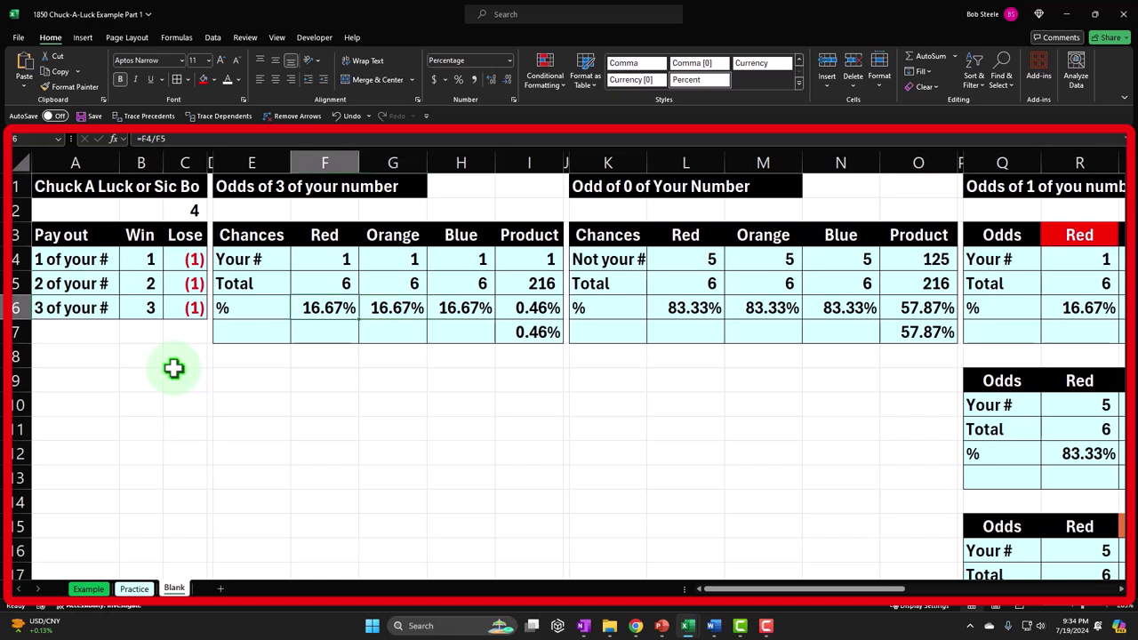
{"action": "key", "text": "Right"}
{"action": "key", "text": "Right"}
{"action": "key", "text": "Right"}
{"action": "key", "text": "Down"}
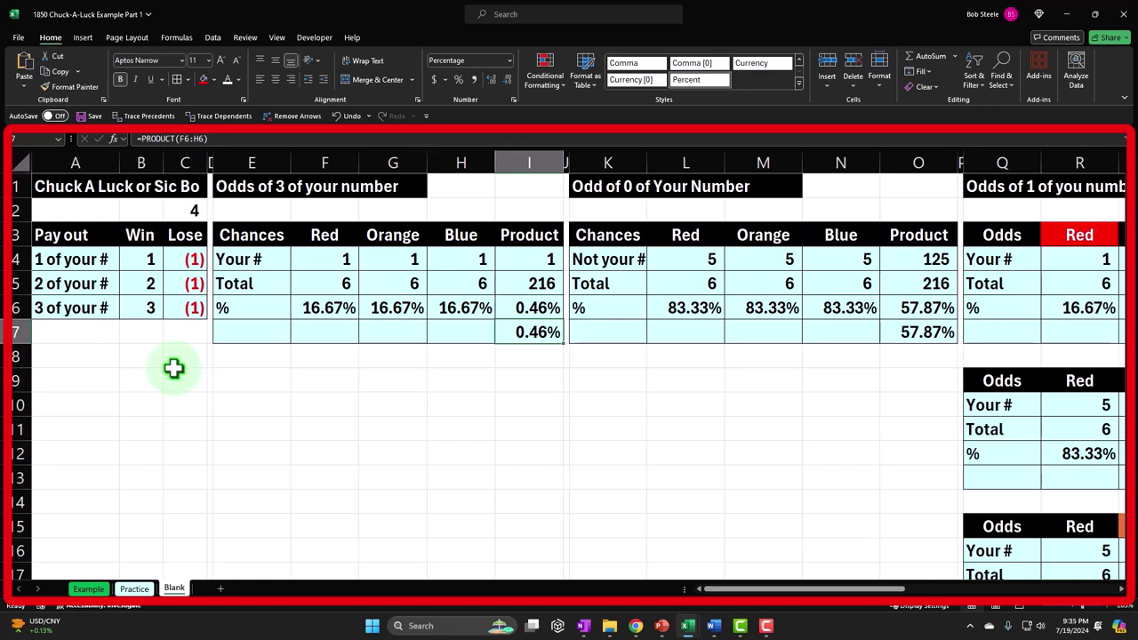
{"action": "key", "text": "Right"}
{"action": "key", "text": "Right"}
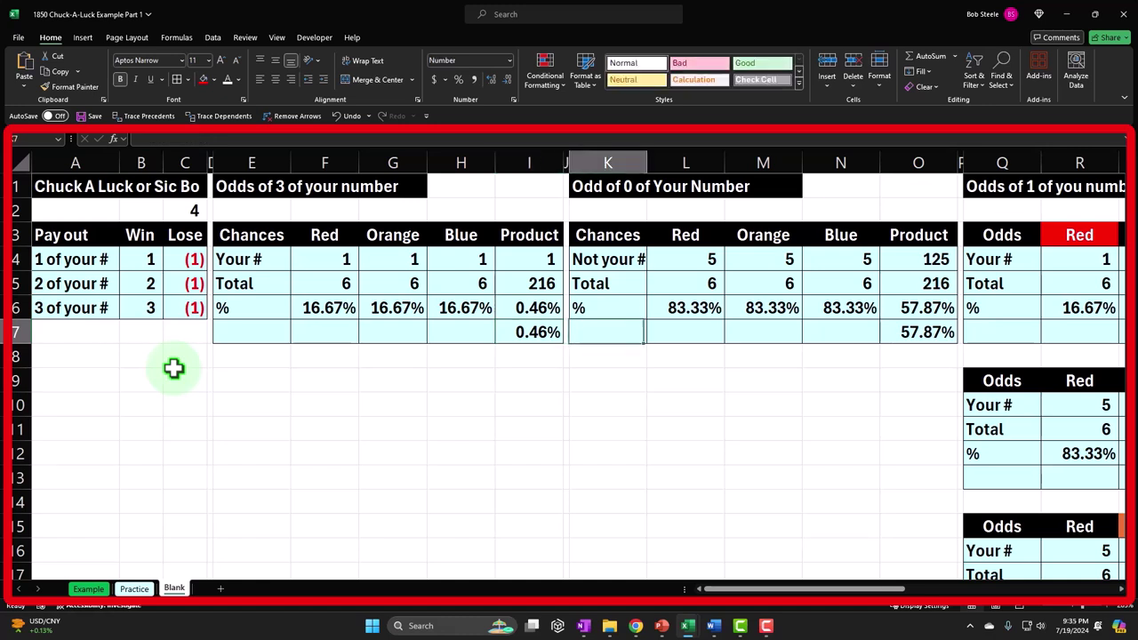
{"action": "key", "text": "Up"}
{"action": "key", "text": "Up"}
{"action": "key", "text": "Up"}
{"action": "key", "text": "Up"}
{"action": "key", "text": "Up"}
{"action": "key", "text": "Up"}
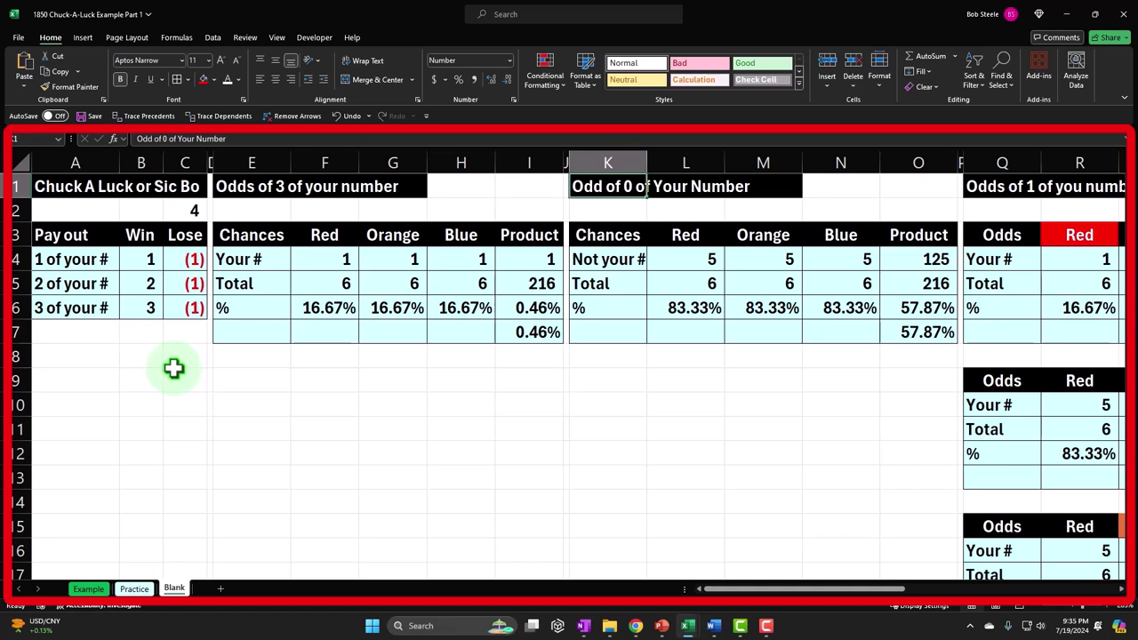
{"action": "key", "text": "Down"}
{"action": "key", "text": "Down"}
{"action": "key", "text": "Down"}
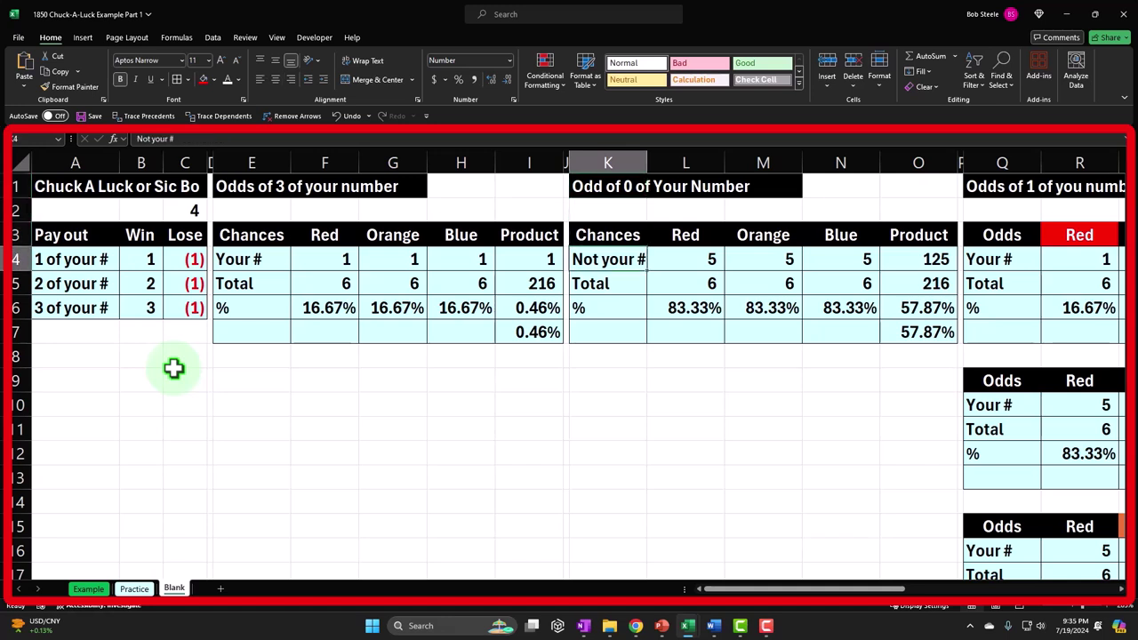
{"action": "key", "text": "Right"}
{"action": "key", "text": "Down"}
{"action": "key", "text": "Up"}
{"action": "key", "text": "Right"}
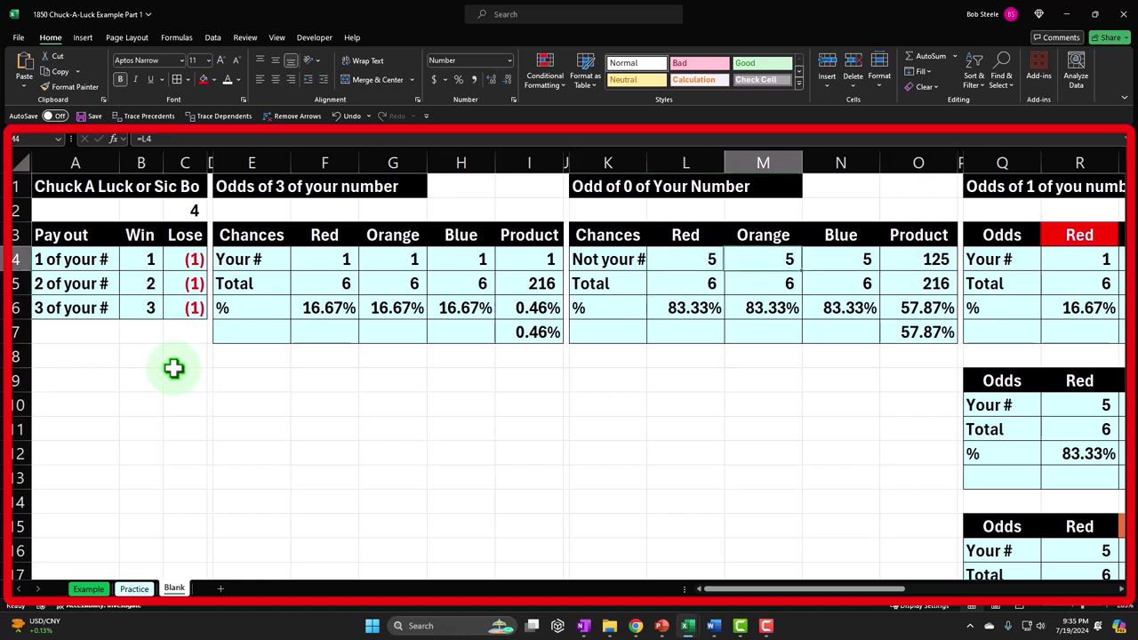
{"action": "key", "text": "Down"}
{"action": "key", "text": "Up"}
{"action": "key", "text": "Right"}
{"action": "key", "text": "Down"}
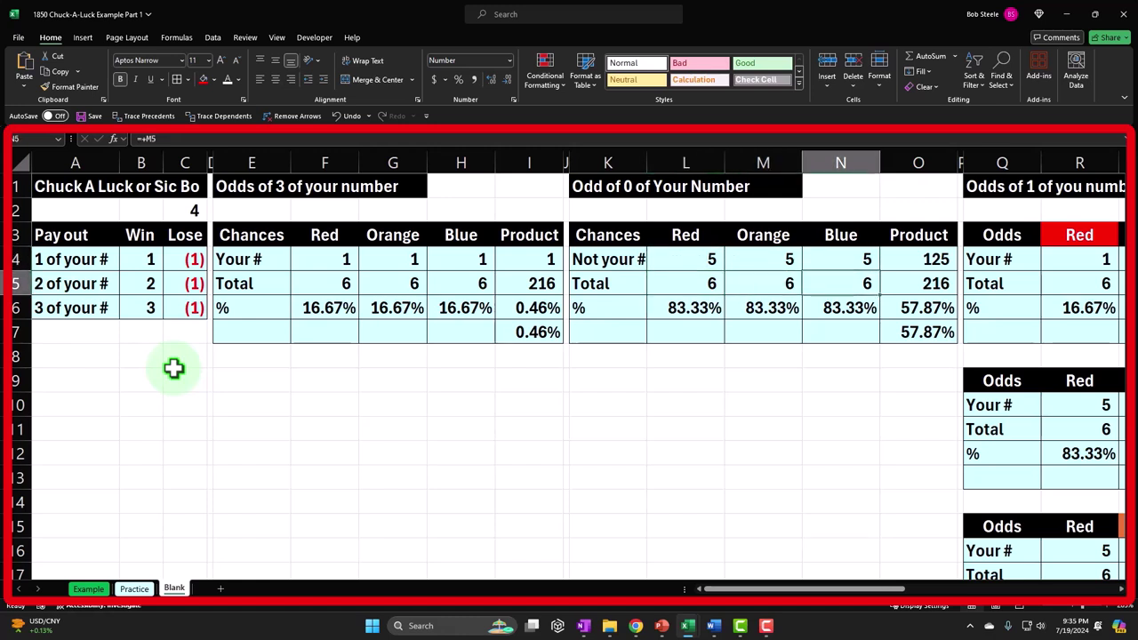
{"action": "key", "text": "Right"}
{"action": "key", "text": "Down"}
{"action": "key", "text": "Down"}
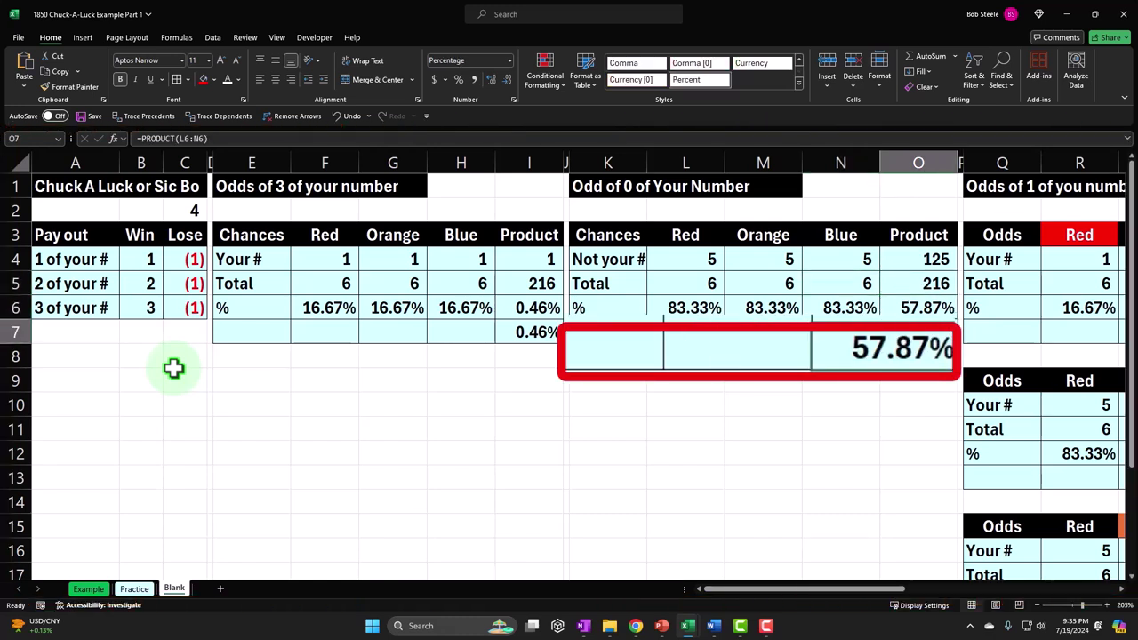
{"action": "key", "text": "Right"}
{"action": "key", "text": "Right"}
{"action": "key", "text": "Right"}
{"action": "key", "text": "Right"}
{"action": "key", "text": "Right"}
{"action": "key", "text": "Right"}
{"action": "key", "text": "Right"}
{"action": "key", "text": "Right"}
{"action": "key", "text": "Right"}
{"action": "key", "text": "Right"}
{"action": "key", "text": "Right"}
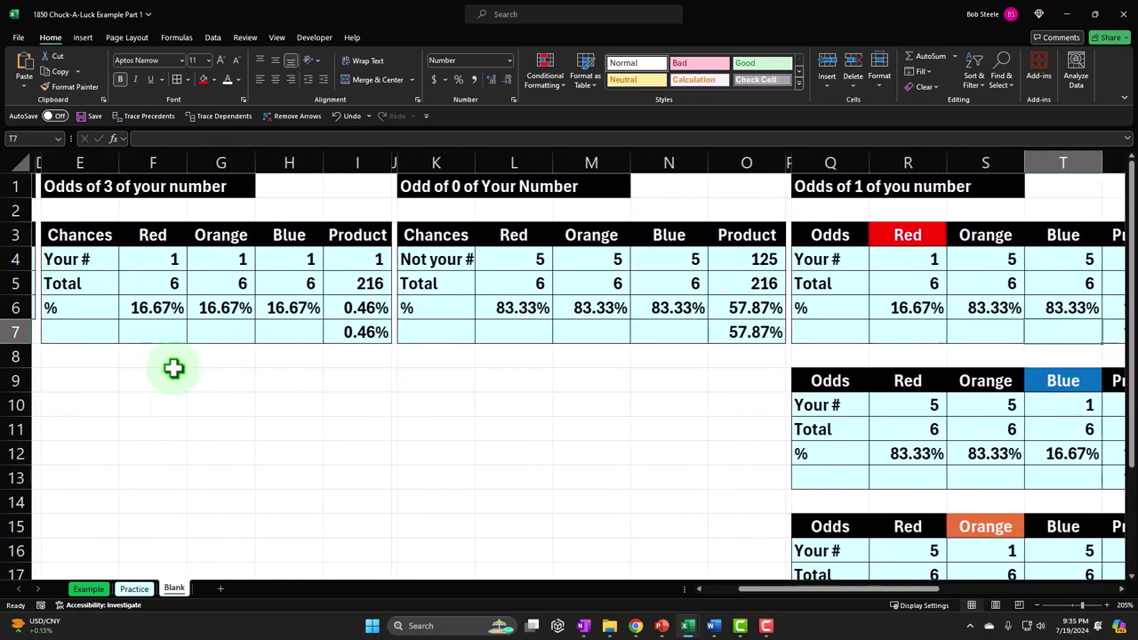
{"action": "key", "text": "Right"}
{"action": "key", "text": "Right"}
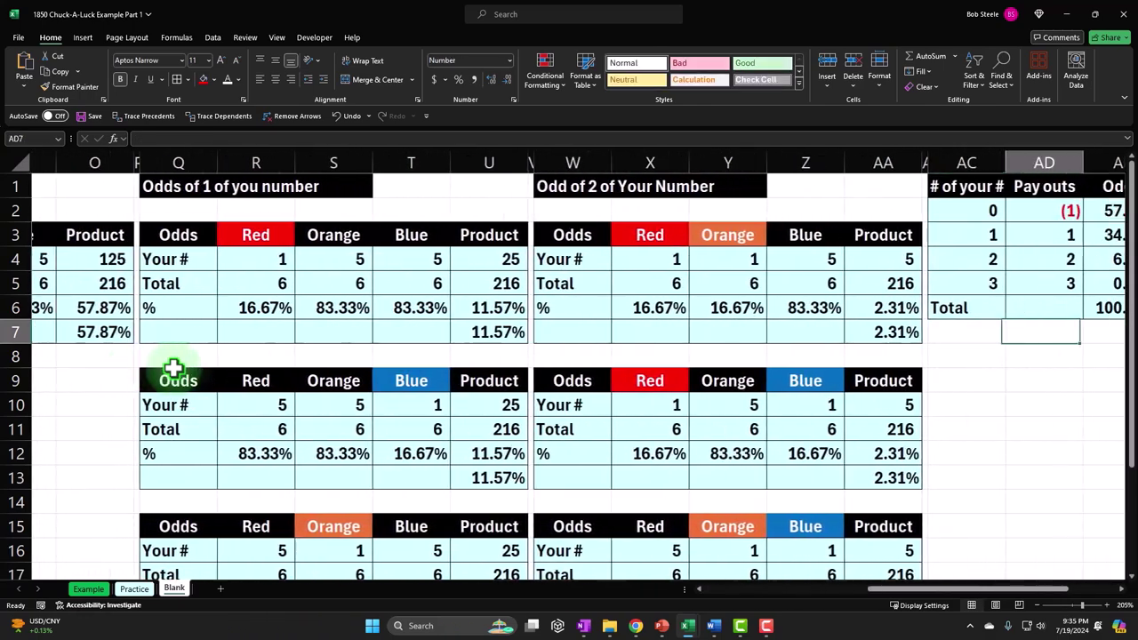
{"action": "key", "text": "Left"}
{"action": "key", "text": "Left"}
{"action": "key", "text": "Left"}
{"action": "key", "text": "Left"}
{"action": "key", "text": "Left"}
{"action": "key", "text": "Left"}
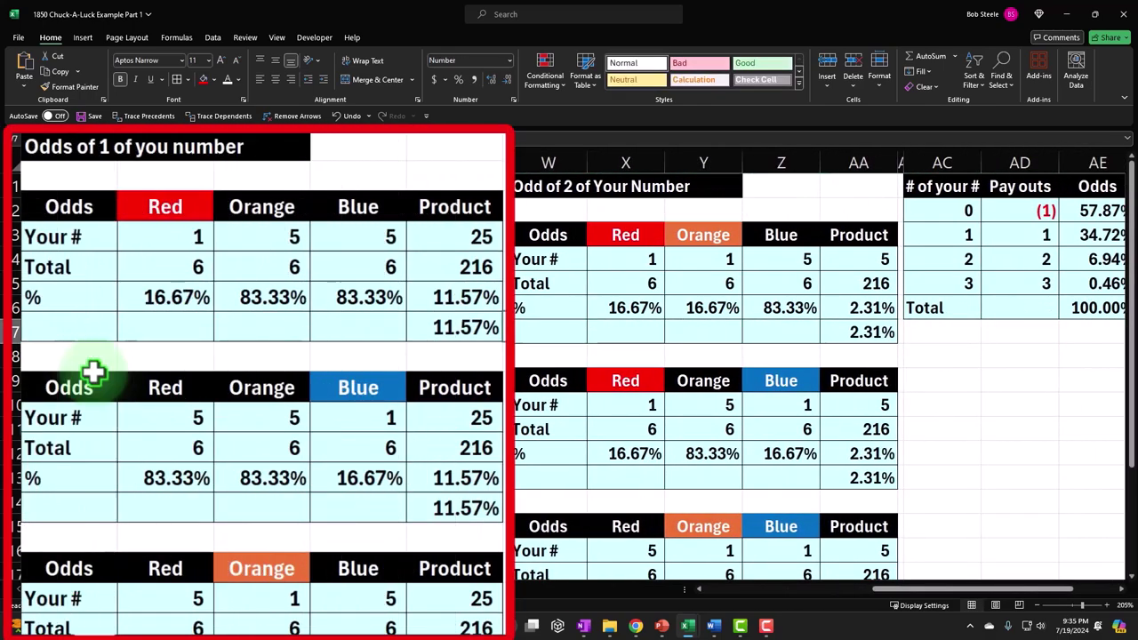
{"action": "key", "text": "Left"}
{"action": "key", "text": "Left"}
{"action": "key", "text": "Left"}
{"action": "key", "text": "Left"}
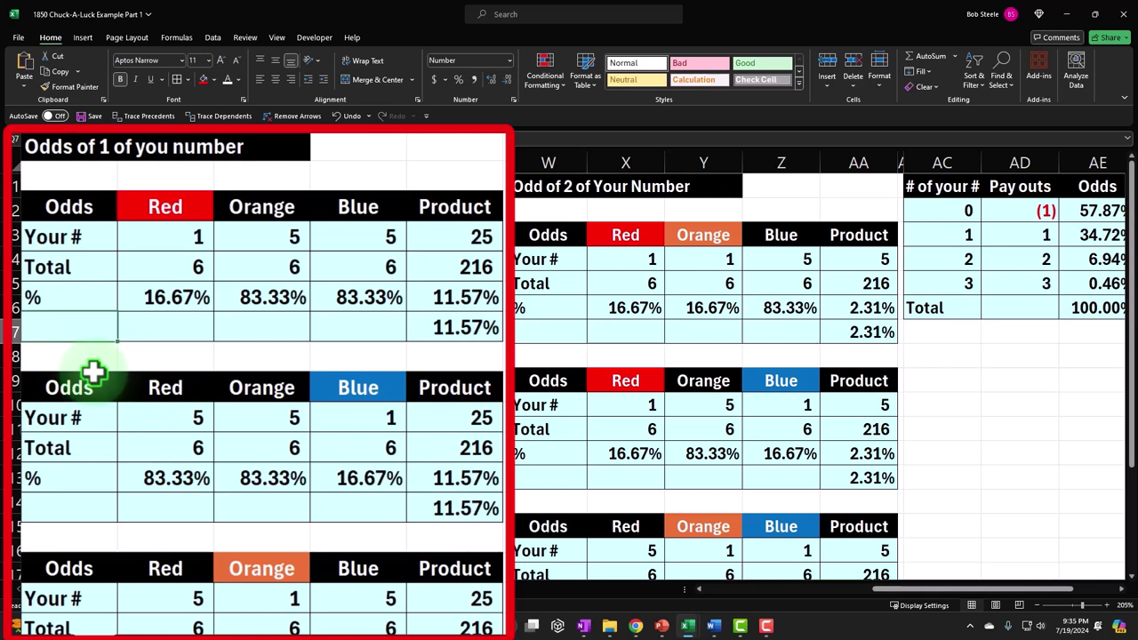
{"action": "key", "text": "Up"}
{"action": "key", "text": "Up"}
{"action": "key", "text": "Up"}
{"action": "key", "text": "Up"}
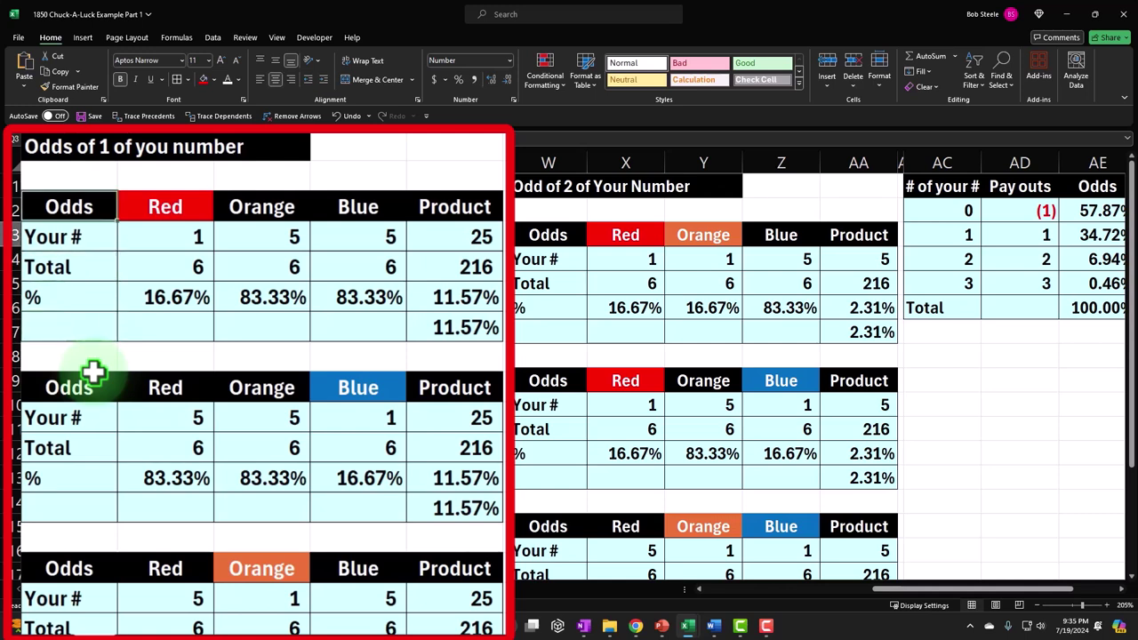
{"action": "key", "text": "Right"}
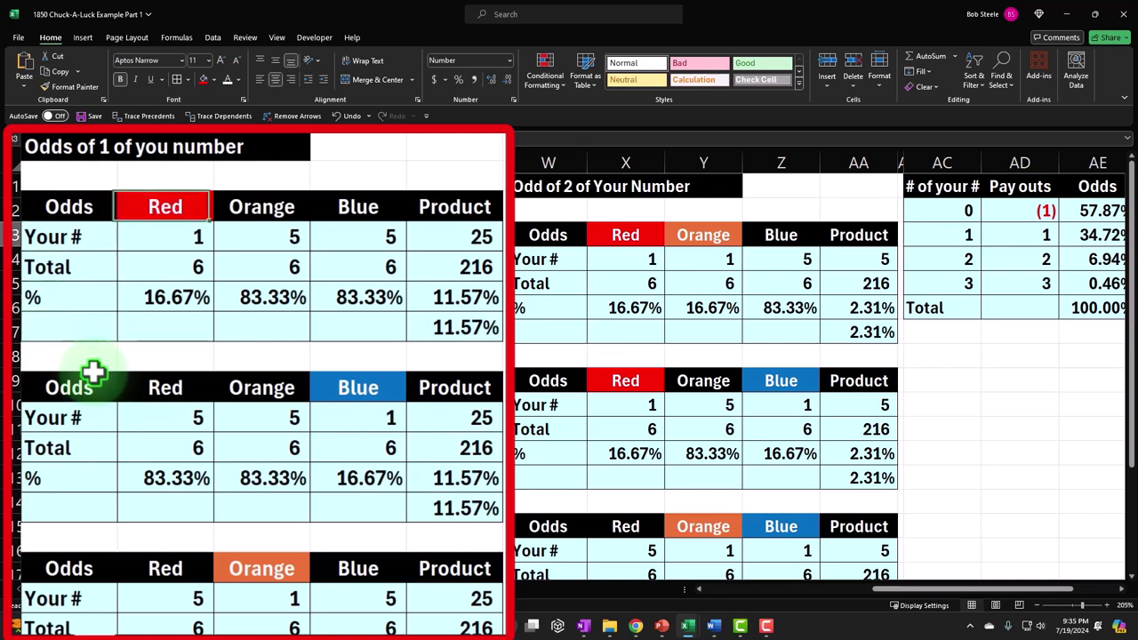
{"action": "key", "text": "Down"}
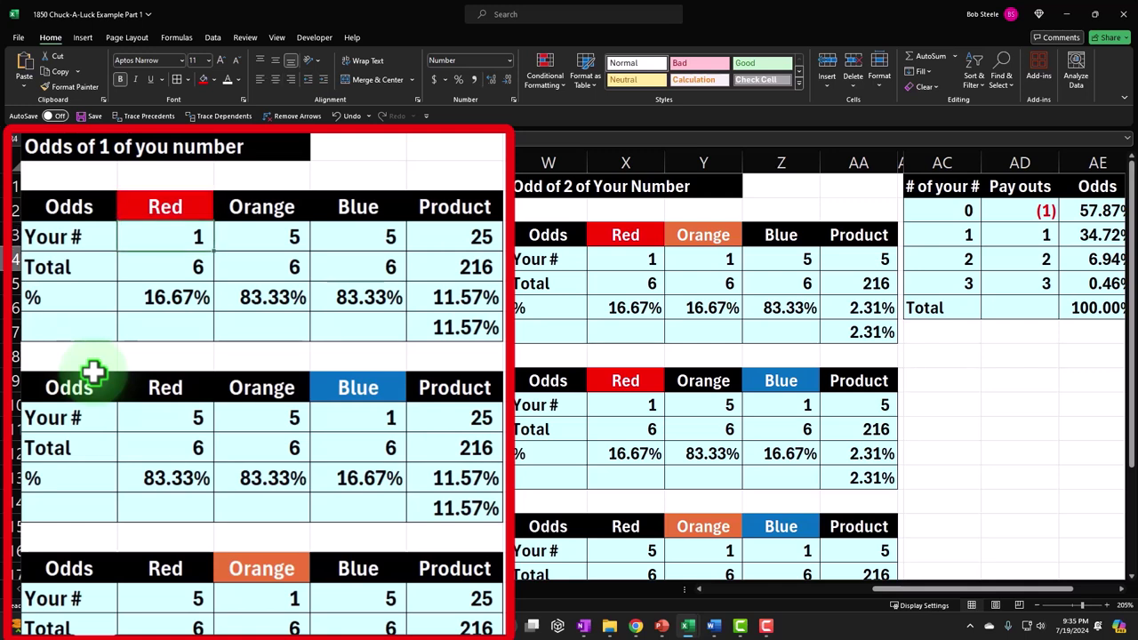
{"action": "key", "text": "Right"}
{"action": "key", "text": "Right"}
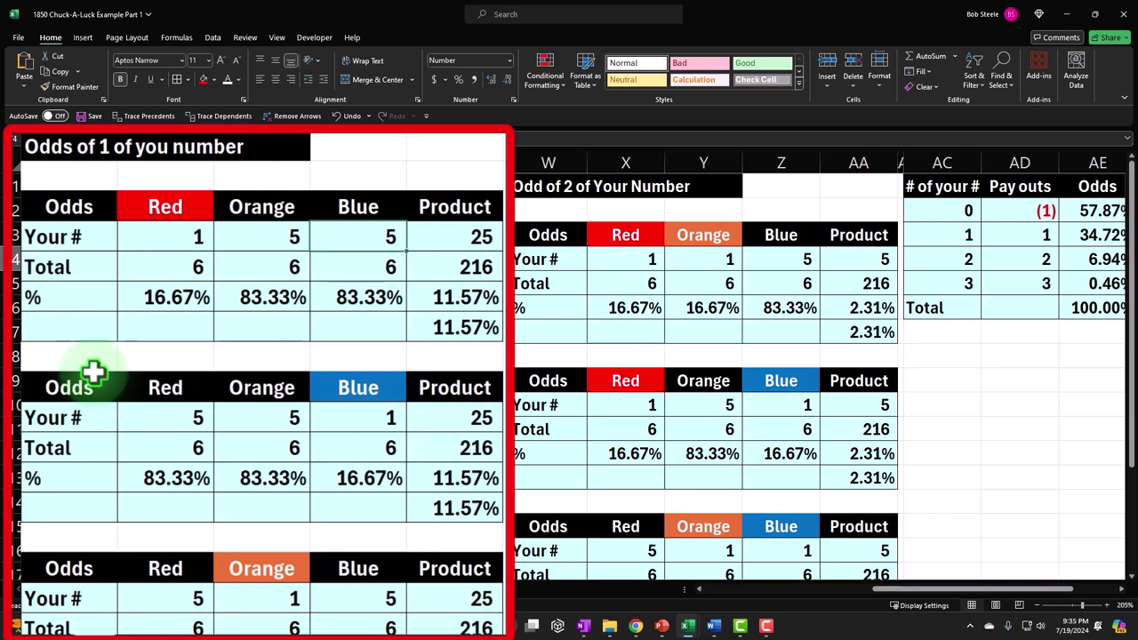
{"action": "key", "text": "Down"}
{"action": "key", "text": "Down"}
{"action": "key", "text": "Down"}
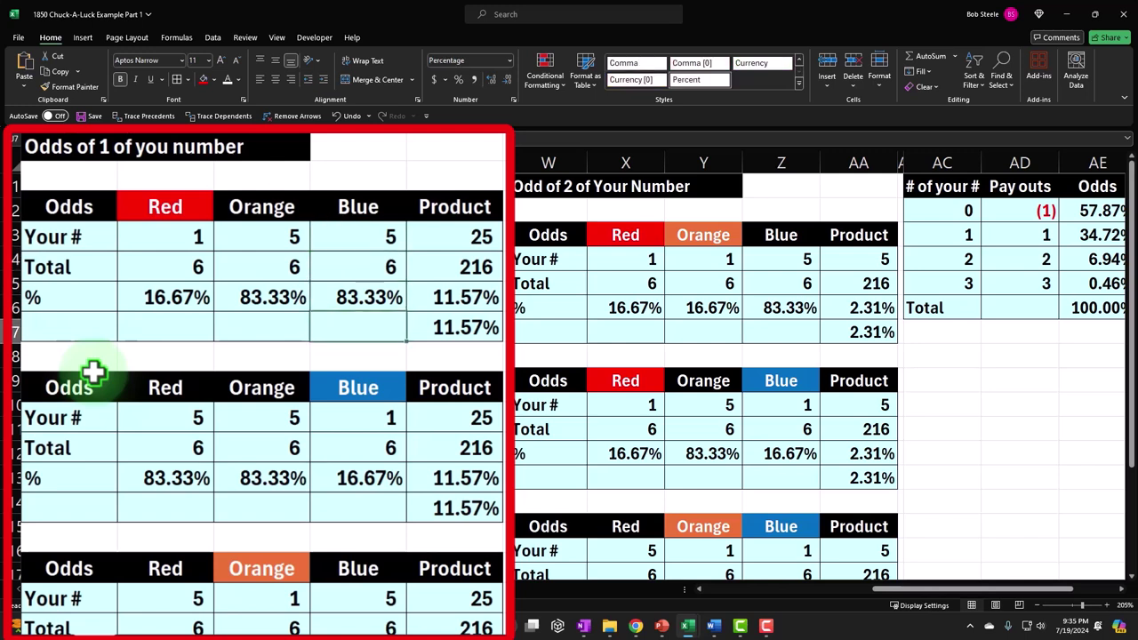
{"action": "key", "text": "Right"}
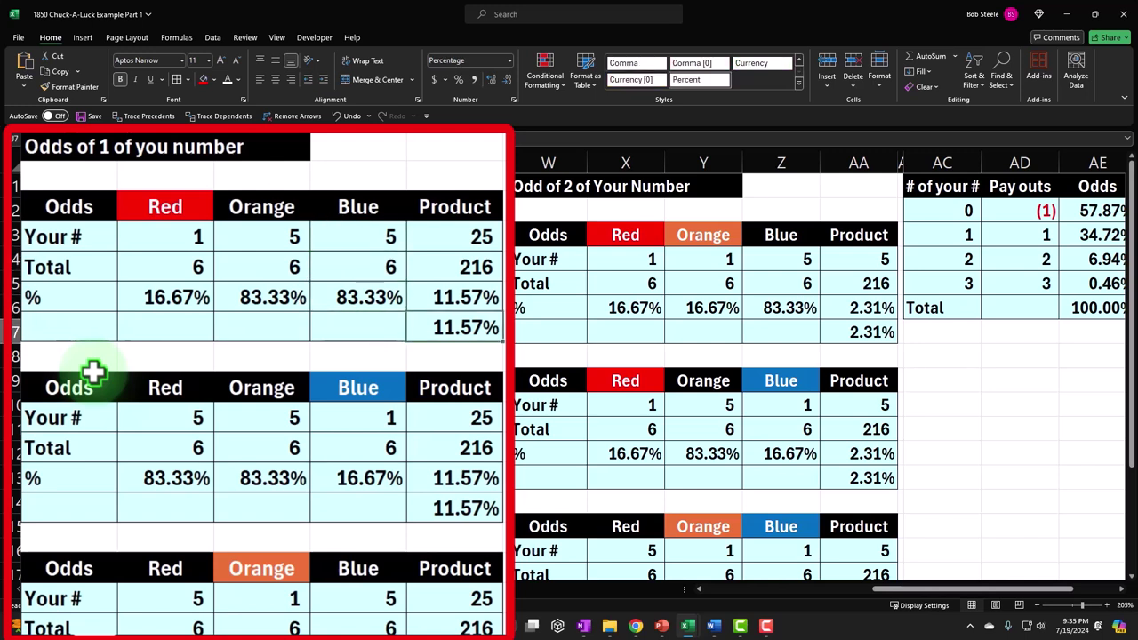
{"action": "key", "text": "Down"}
{"action": "key", "text": "Down"}
{"action": "key", "text": "Left"}
{"action": "key", "text": "Left"}
{"action": "key", "text": "Left"}
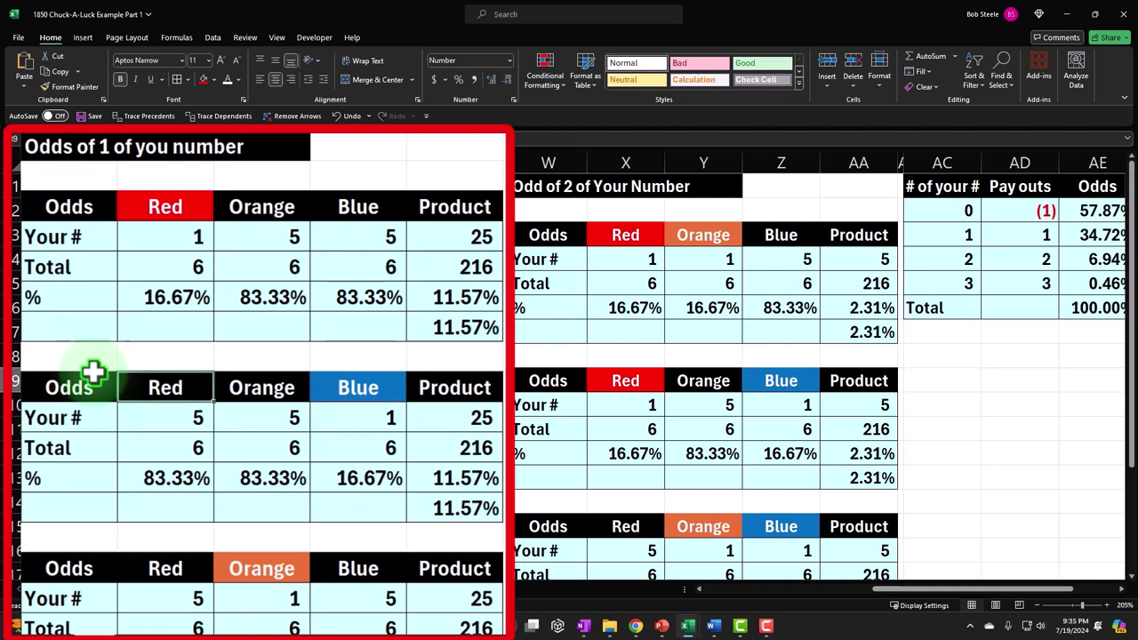
{"action": "key", "text": "Right"}
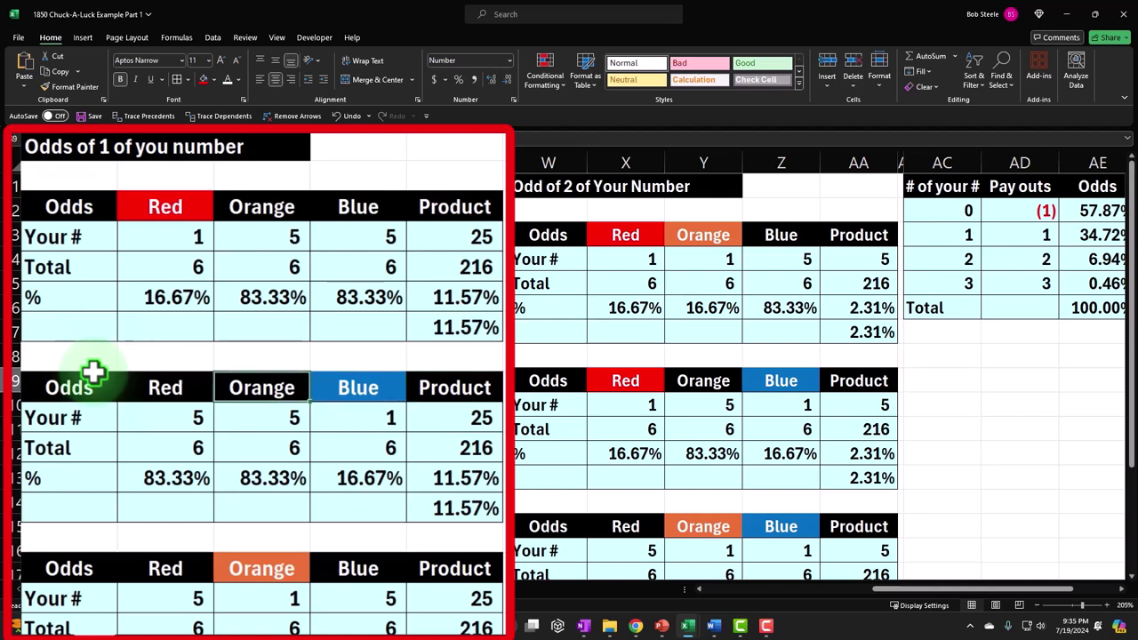
{"action": "key", "text": "Right"}
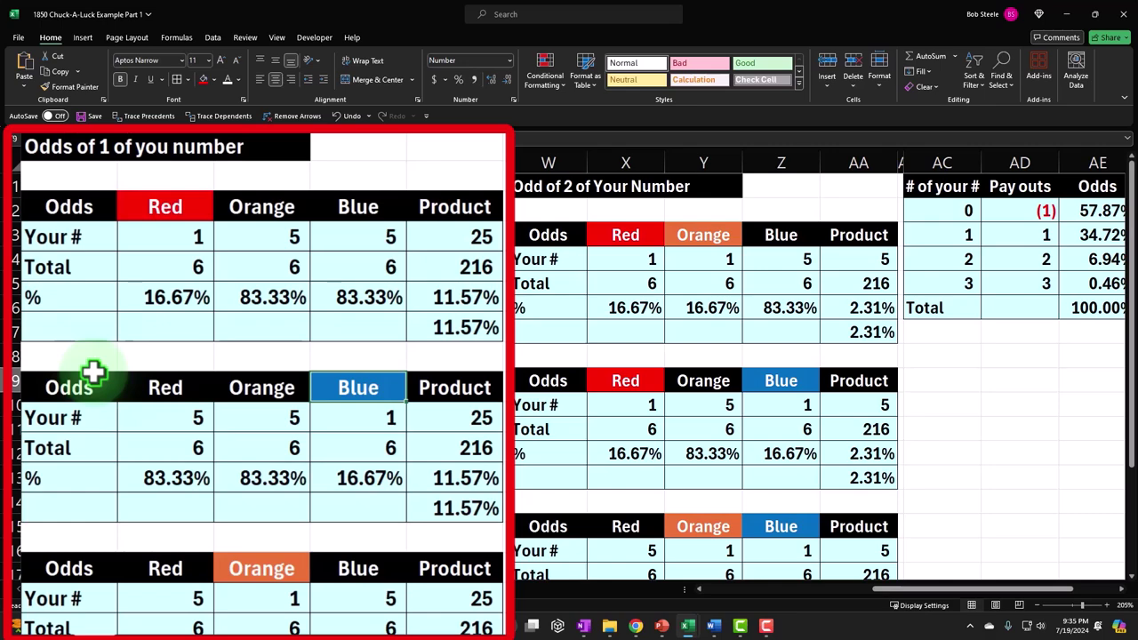
{"action": "key", "text": "Down"}
{"action": "key", "text": "Down"}
{"action": "key", "text": "Down"}
{"action": "key", "text": "Down"}
{"action": "key", "text": "Down"}
{"action": "key", "text": "Right"}
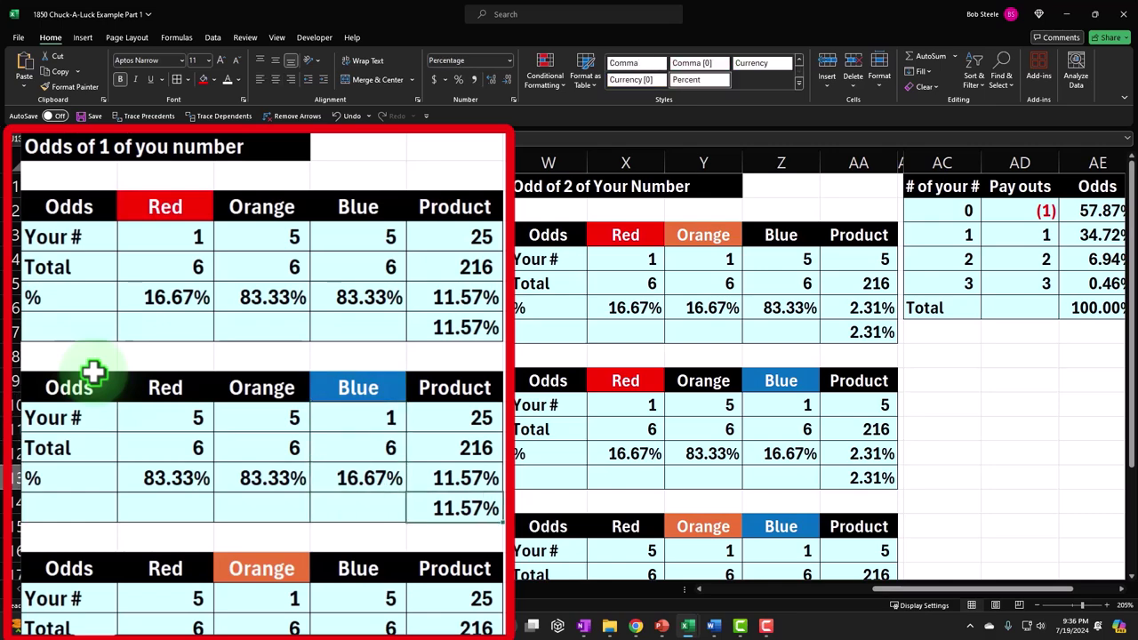
{"action": "key", "text": "Down"}
{"action": "key", "text": "Down"}
{"action": "key", "text": "Down"}
{"action": "scroll", "coordinate": [93, 374], "scroll_direction": "down", "scroll_amount": 2}
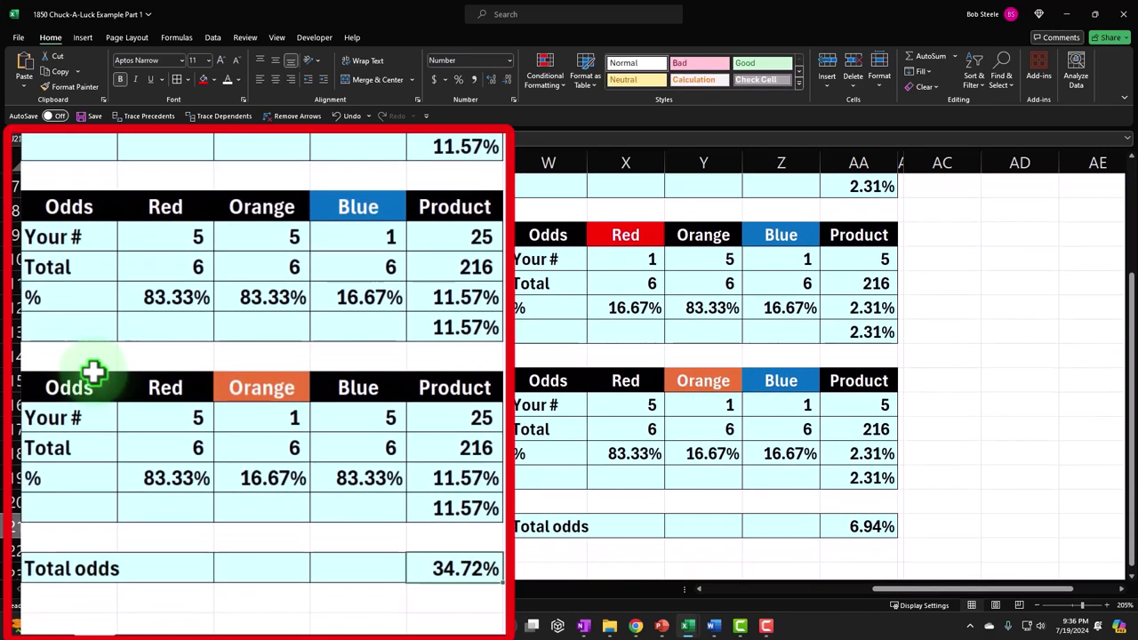
{"action": "key", "text": "Down"}
{"action": "key", "text": "Down"}
{"action": "key", "text": "Up"}
{"action": "key", "text": "Up"}
{"action": "key", "text": "Up"}
{"action": "key", "text": "Up"}
{"action": "key", "text": "Left"}
{"action": "key", "text": "Left"}
{"action": "key", "text": "Left"}
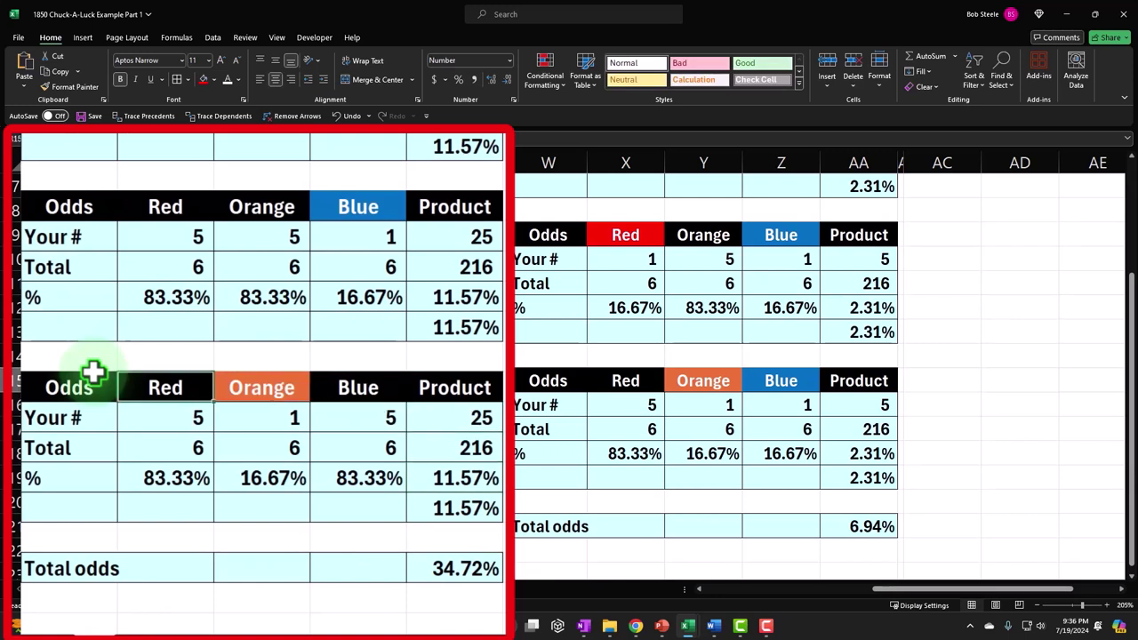
{"action": "key", "text": "Right"}
{"action": "key", "text": "Right"}
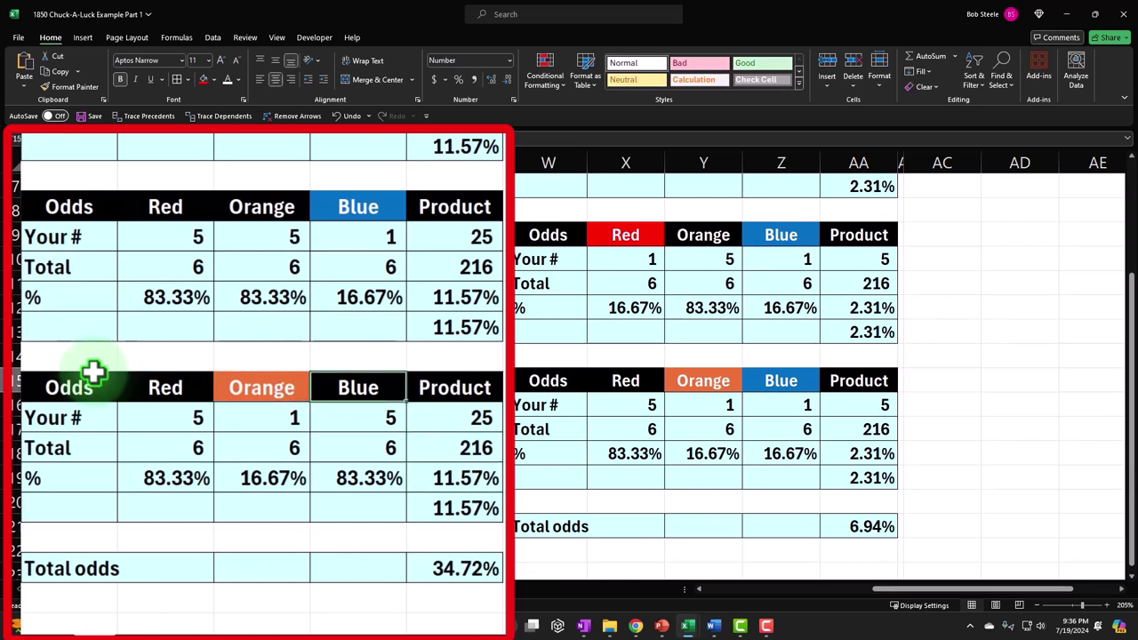
{"action": "key", "text": "Down"}
{"action": "key", "text": "Down"}
{"action": "key", "text": "Down"}
{"action": "key", "text": "Down"}
{"action": "key", "text": "Down"}
{"action": "key", "text": "Down"}
{"action": "key", "text": "Right"}
{"action": "key", "text": "Up"}
{"action": "key", "text": "Up"}
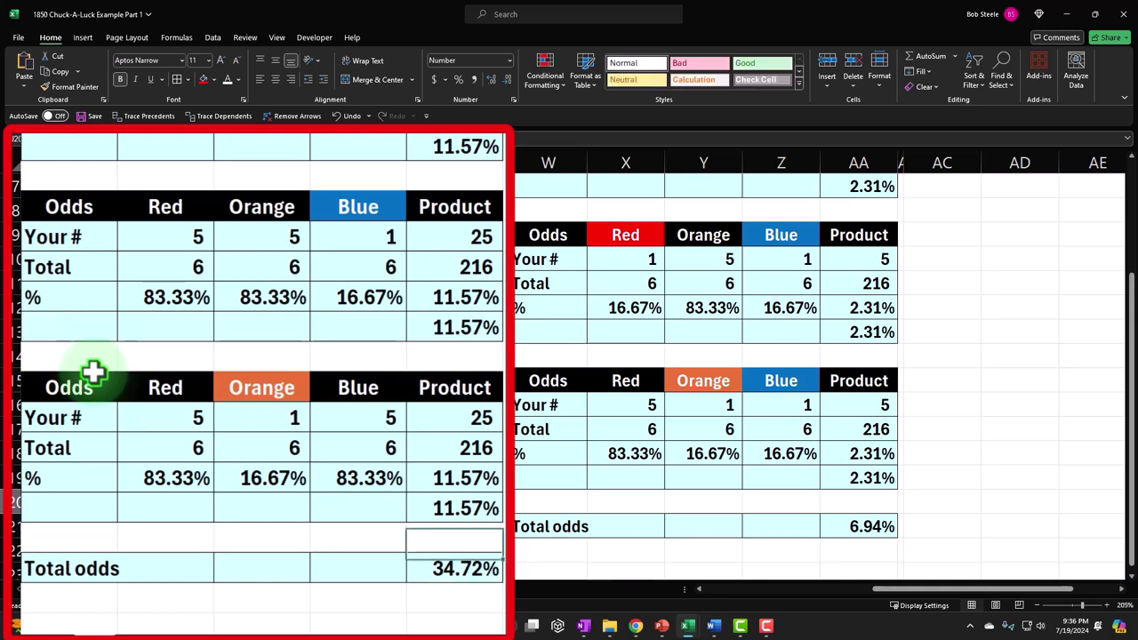
{"action": "key", "text": "Down"}
{"action": "key", "text": "Down"}
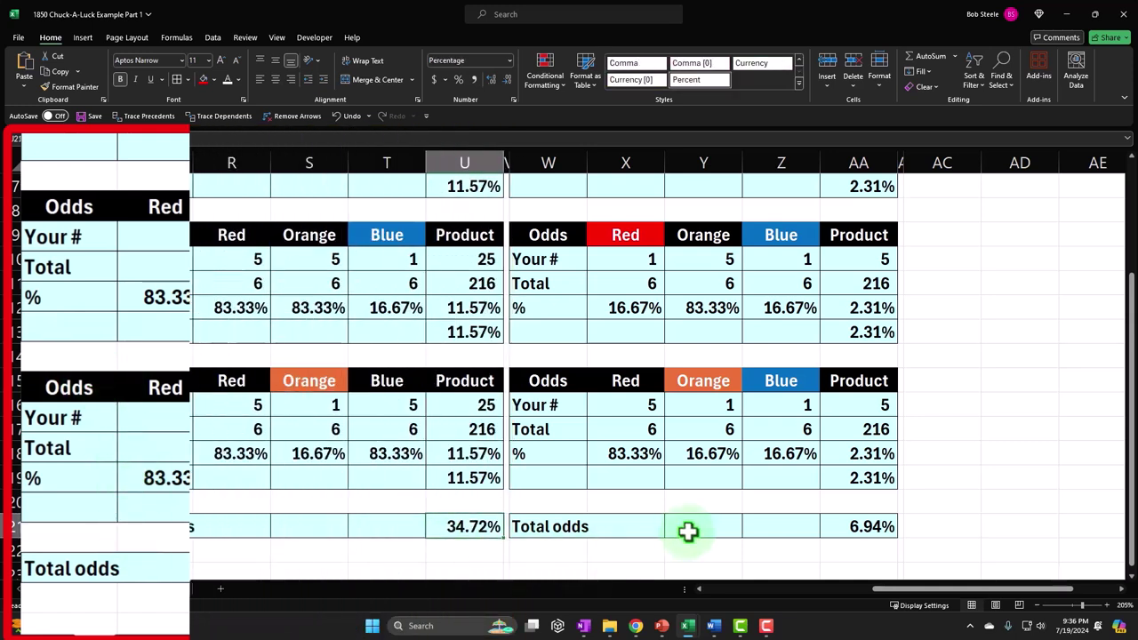
{"action": "scroll", "coordinate": [705, 529], "scroll_direction": "up", "scroll_amount": 2}
{"action": "left_click", "coordinate": [547, 189]}
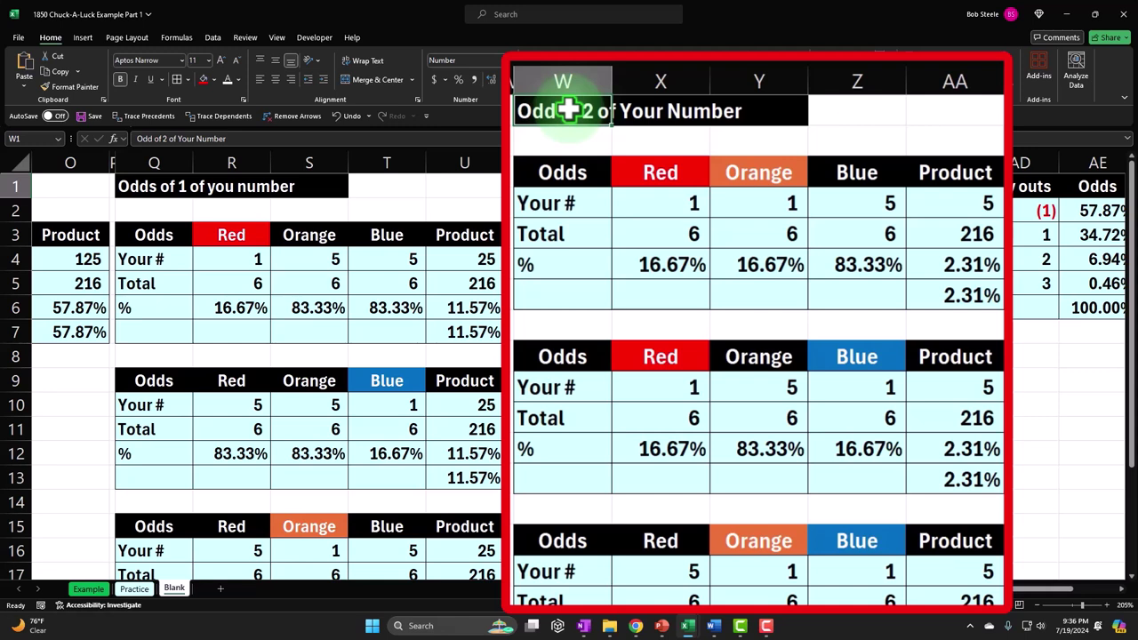
{"action": "key", "text": "Down"}
{"action": "key", "text": "Down"}
{"action": "key", "text": "Right"}
{"action": "key", "text": "Right"}
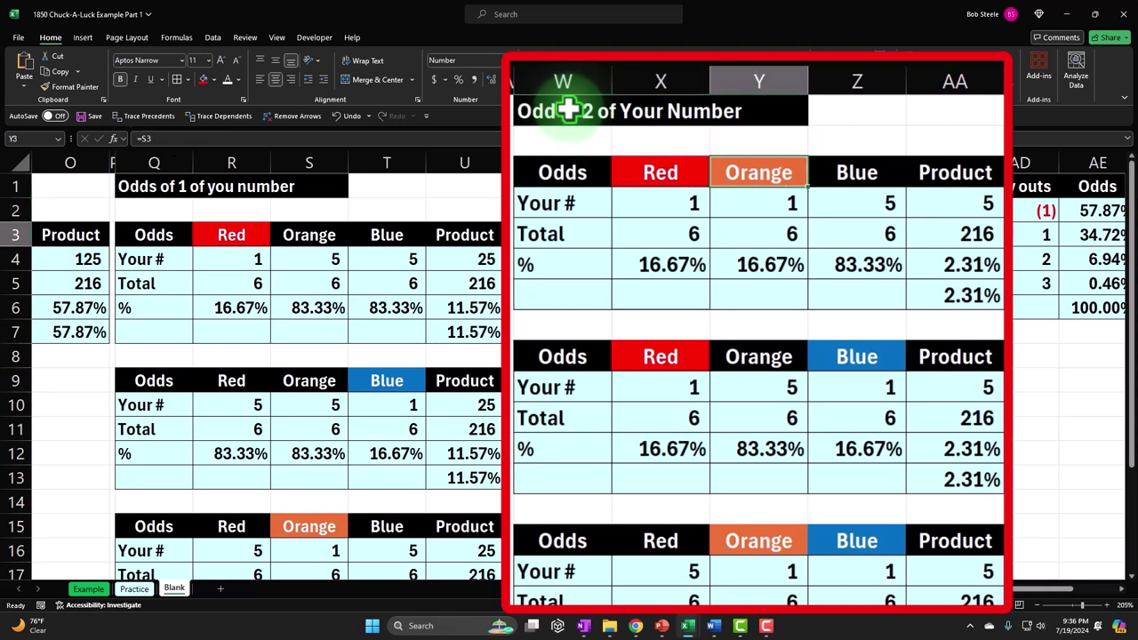
{"action": "key", "text": "Down"}
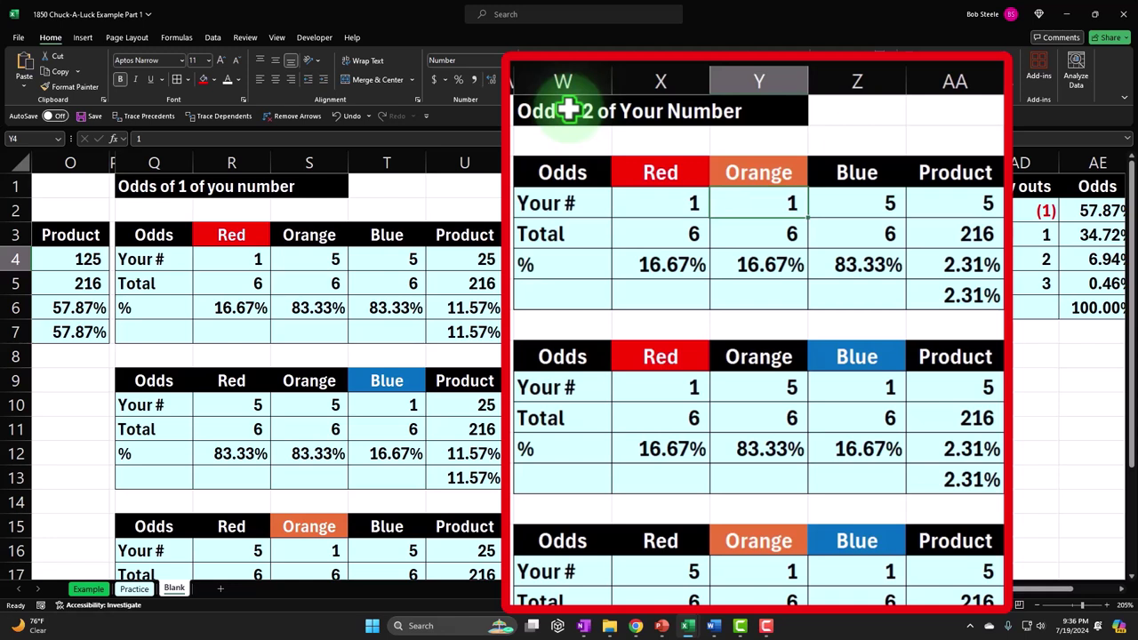
{"action": "key", "text": "Right"}
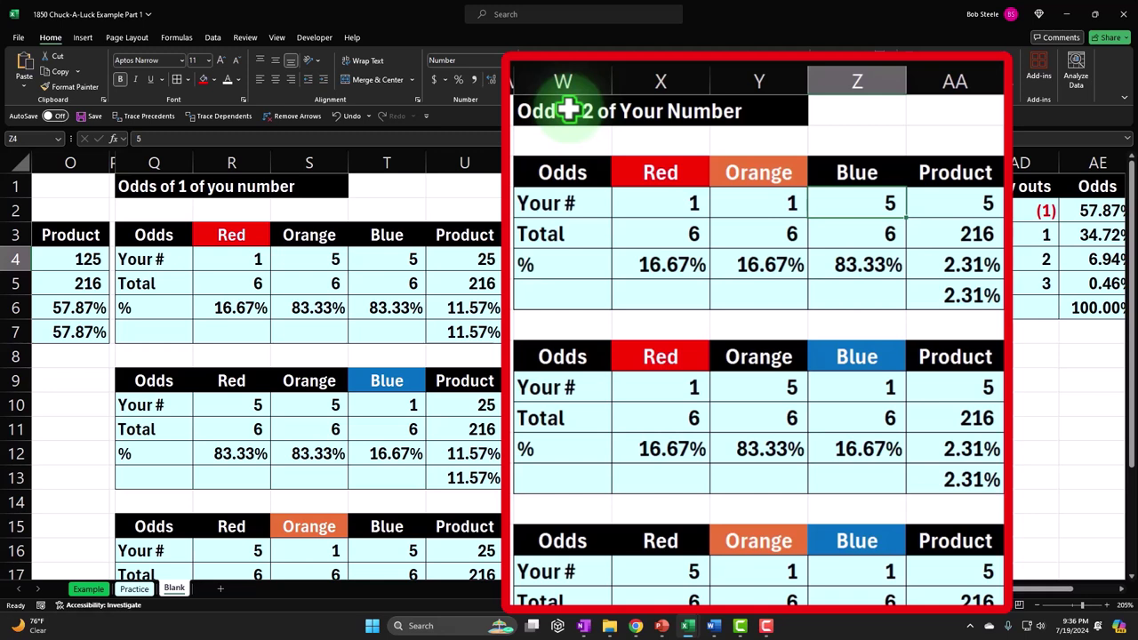
{"action": "key", "text": "Down"}
{"action": "key", "text": "Down"}
{"action": "key", "text": "Down"}
{"action": "key", "text": "Right"}
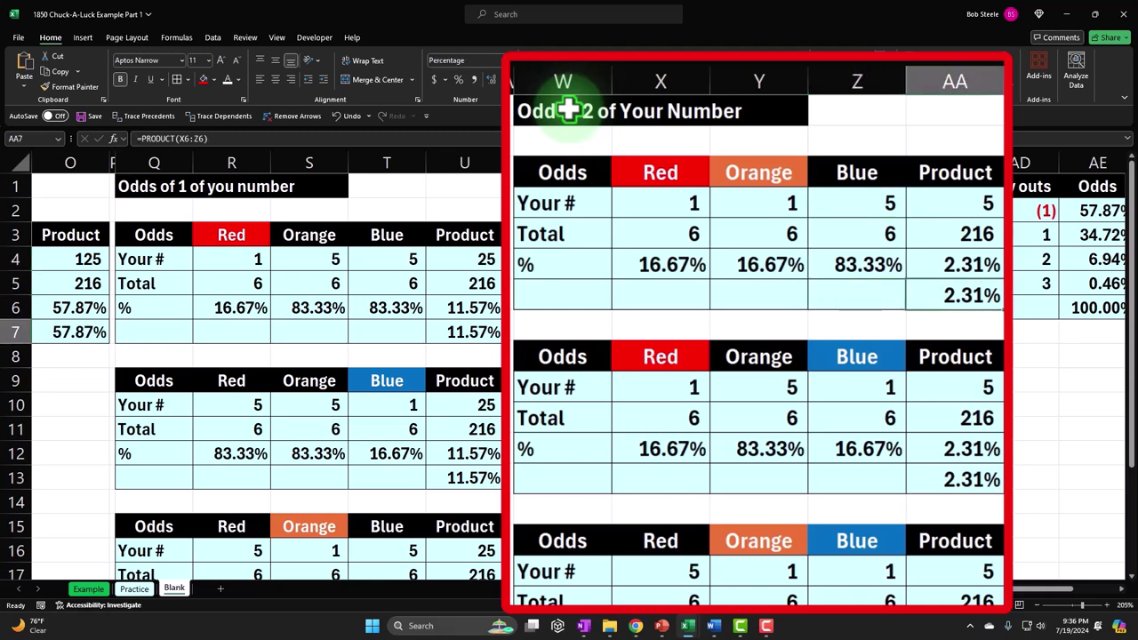
{"action": "key", "text": "Down"}
{"action": "key", "text": "Down"}
{"action": "key", "text": "Left"}
{"action": "key", "text": "Left"}
{"action": "key", "text": "Left"}
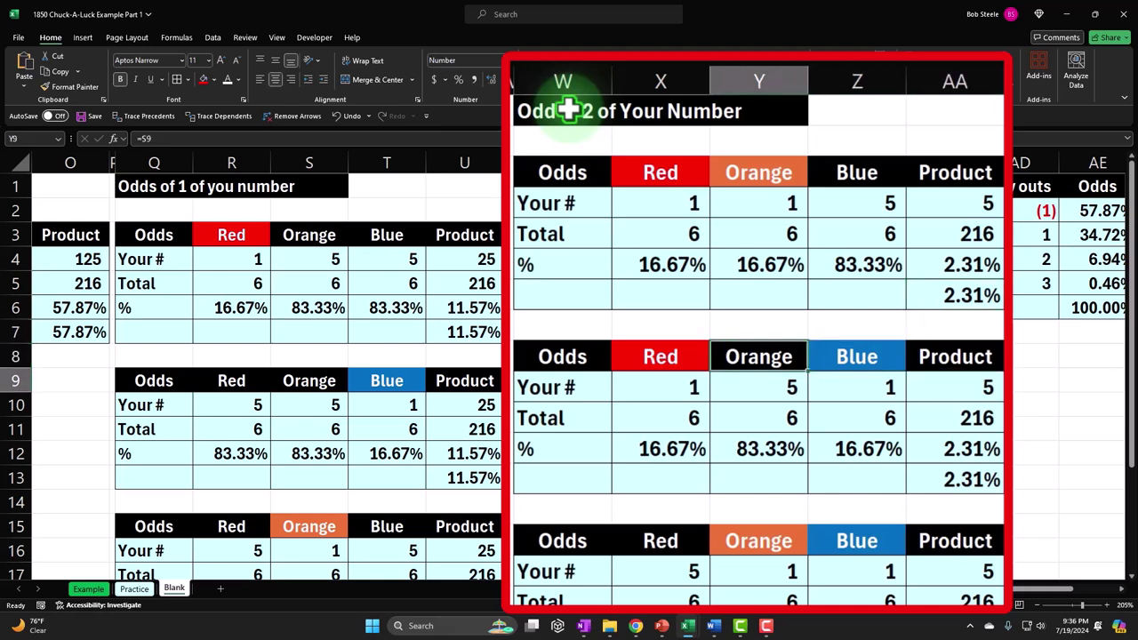
{"action": "key", "text": "Right"}
{"action": "key", "text": "Right"}
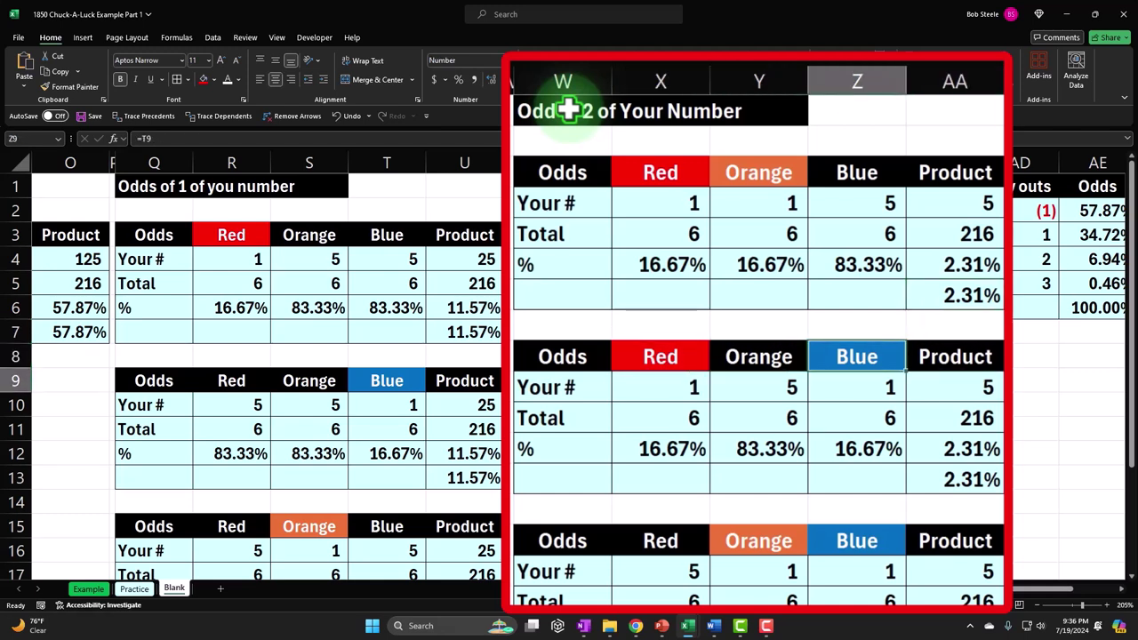
{"action": "key", "text": "Left"}
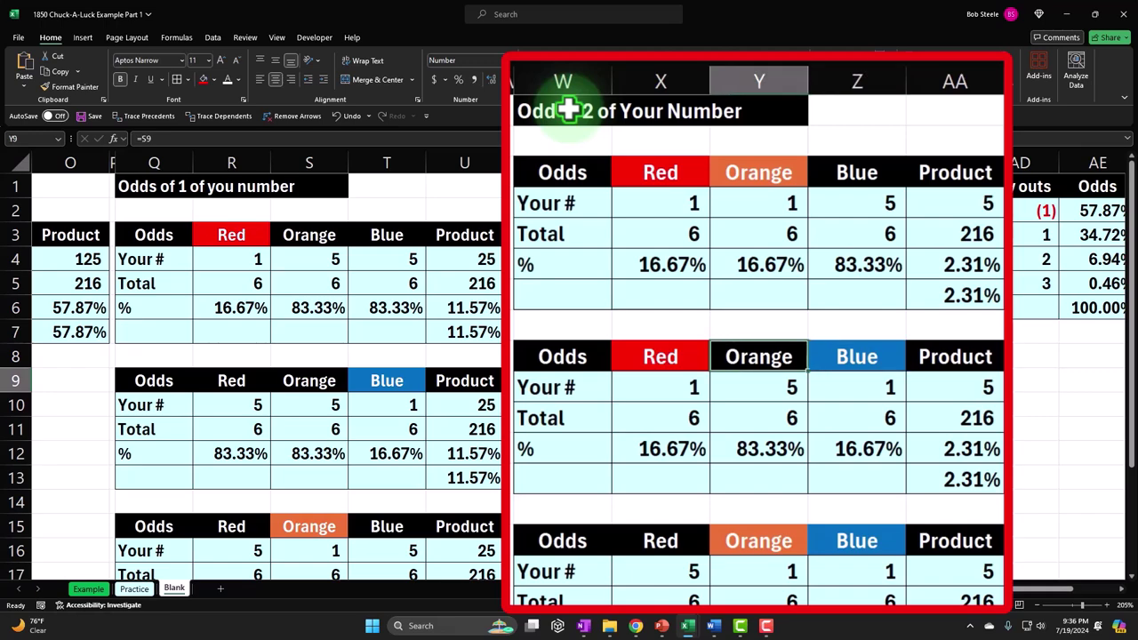
{"action": "key", "text": "Down"}
{"action": "key", "text": "Down"}
{"action": "key", "text": "Down"}
{"action": "key", "text": "Down"}
{"action": "key", "text": "Right"}
{"action": "key", "text": "Right"}
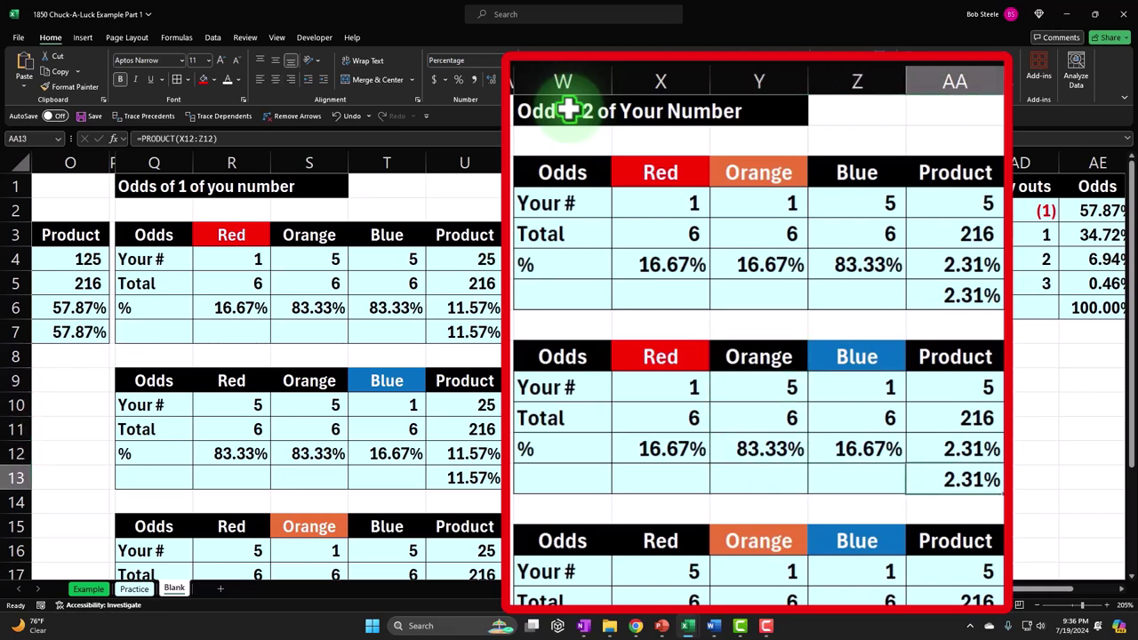
{"action": "key", "text": "Down"}
{"action": "key", "text": "Down"}
{"action": "key", "text": "Down"}
{"action": "key", "text": "Down"}
{"action": "key", "text": "Down"}
{"action": "key", "text": "Down"}
{"action": "key", "text": "Down"}
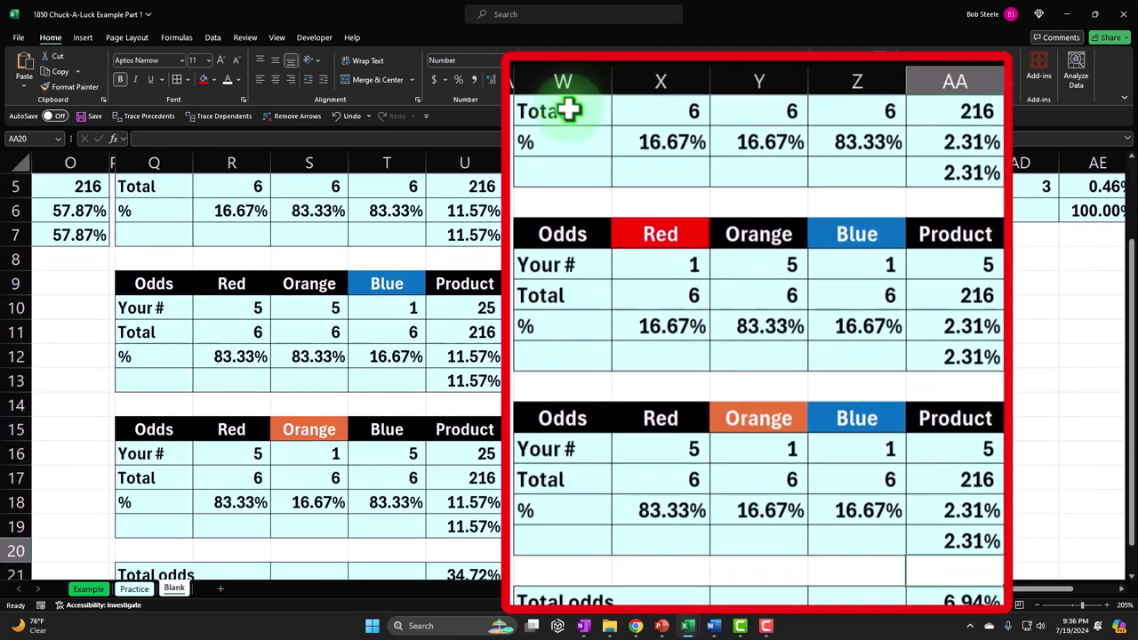
{"action": "key", "text": "Left"}
{"action": "key", "text": "Left"}
{"action": "key", "text": "Left"}
{"action": "key", "text": "Up"}
{"action": "key", "text": "Up"}
{"action": "key", "text": "Up"}
{"action": "key", "text": "Up"}
{"action": "key", "text": "Up"}
{"action": "key", "text": "Right"}
{"action": "key", "text": "Right"}
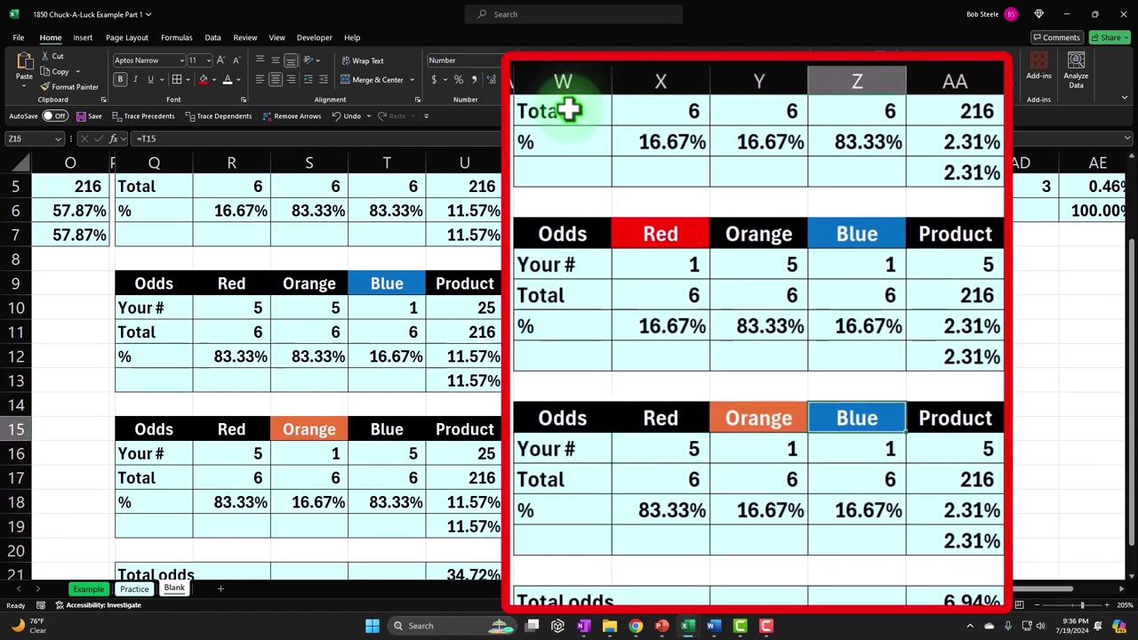
{"action": "key", "text": "Left"}
{"action": "key", "text": "Left"}
{"action": "key", "text": "Down"}
{"action": "key", "text": "Down"}
{"action": "key", "text": "Down"}
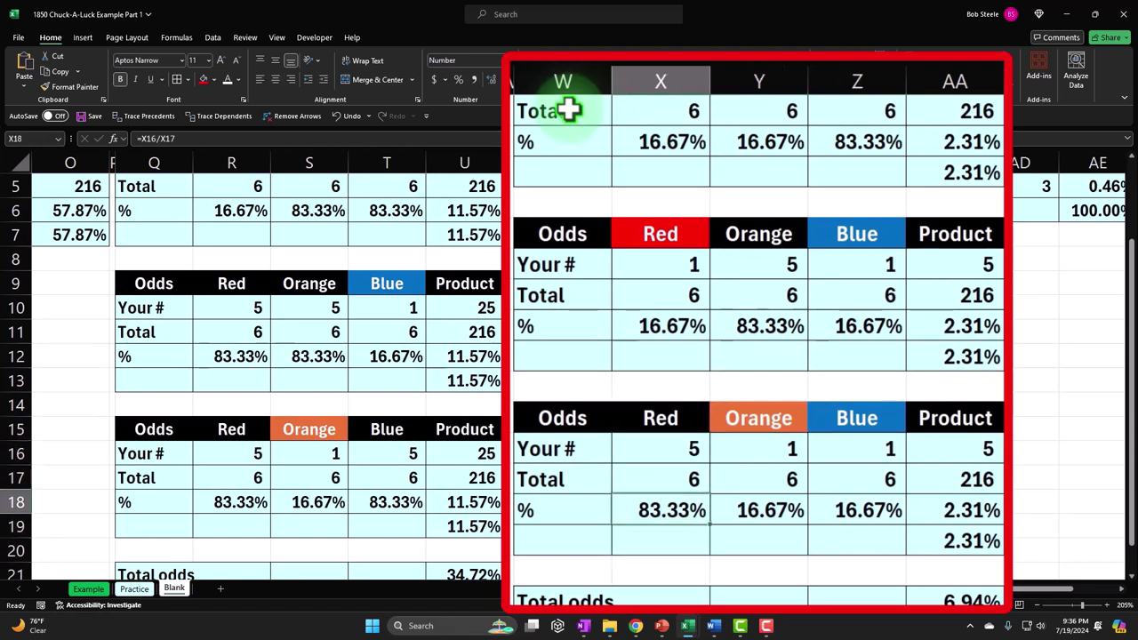
{"action": "key", "text": "Right"}
{"action": "key", "text": "Right"}
{"action": "key", "text": "Right"}
{"action": "key", "text": "Down"}
{"action": "key", "text": "Down"}
{"action": "key", "text": "Down"}
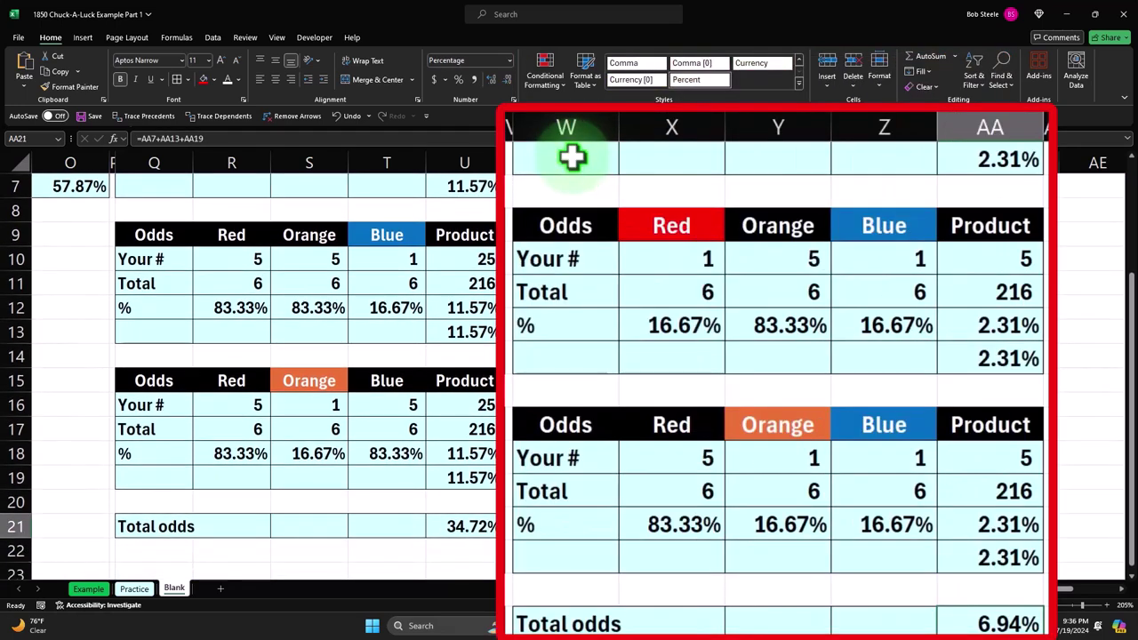
{"action": "key", "text": "Up"}
{"action": "key", "text": "Up"}
{"action": "key", "text": "Up"}
{"action": "key", "text": "Up"}
{"action": "key", "text": "Up"}
{"action": "key", "text": "Up"}
{"action": "key", "text": "Up"}
{"action": "key", "text": "Up"}
{"action": "key", "text": "Up"}
{"action": "key", "text": "Up"}
{"action": "key", "text": "Up"}
{"action": "key", "text": "Up"}
{"action": "key", "text": "Up"}
{"action": "key", "text": "Up"}
{"action": "key", "text": "Up"}
{"action": "key", "text": "Up"}
{"action": "key", "text": "Up"}
{"action": "key", "text": "Up"}
{"action": "key", "text": "Up"}
{"action": "key", "text": "Up"}
{"action": "key", "text": "Right"}
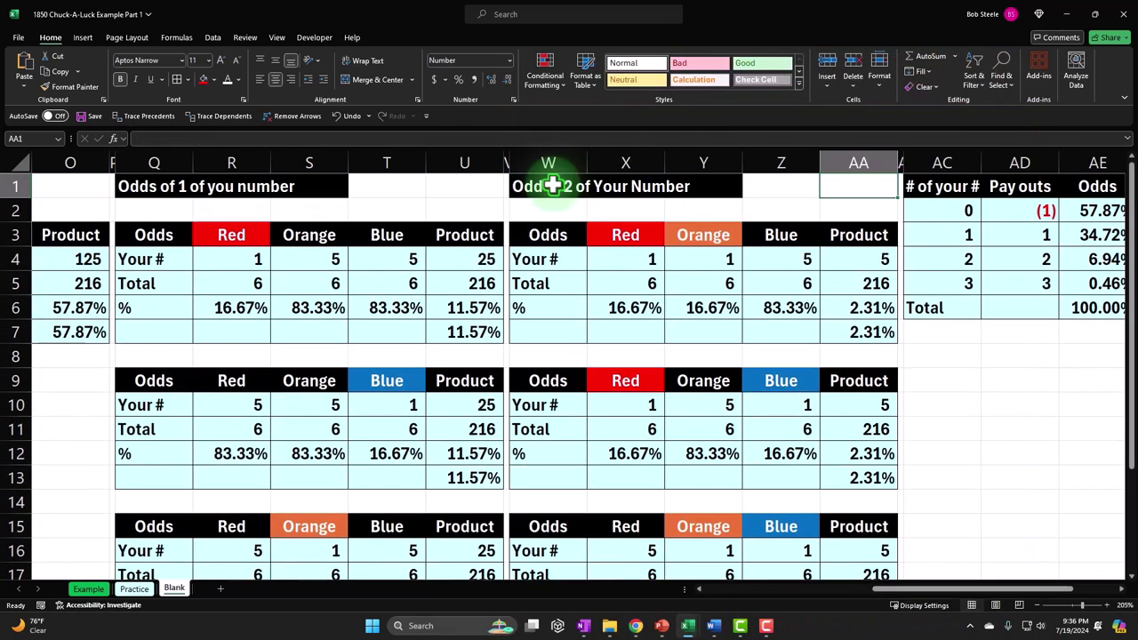
{"action": "key", "text": "Right"}
{"action": "key", "text": "Right"}
{"action": "key", "text": "Right"}
{"action": "key", "text": "Right"}
{"action": "key", "text": "Right"}
{"action": "key", "text": "Right"}
{"action": "key", "text": "Right"}
{"action": "key", "text": "Right"}
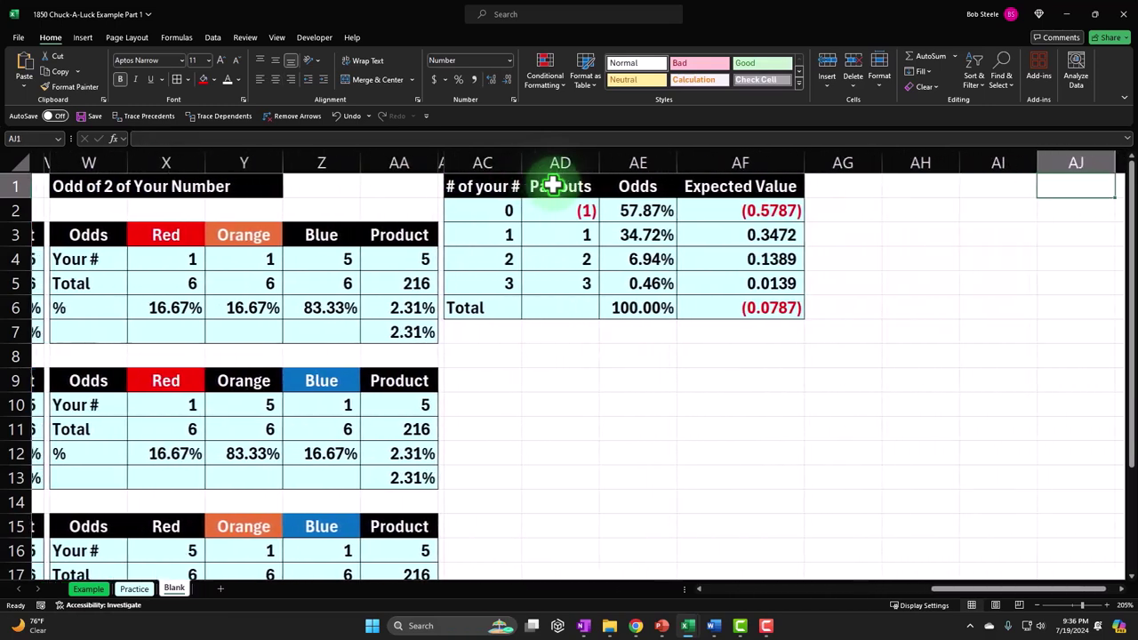
{"action": "key", "text": "Left"}
{"action": "key", "text": "Left"}
{"action": "key", "text": "Left"}
{"action": "key", "text": "Left"}
{"action": "key", "text": "Left"}
{"action": "key", "text": "Left"}
{"action": "key", "text": "Left"}
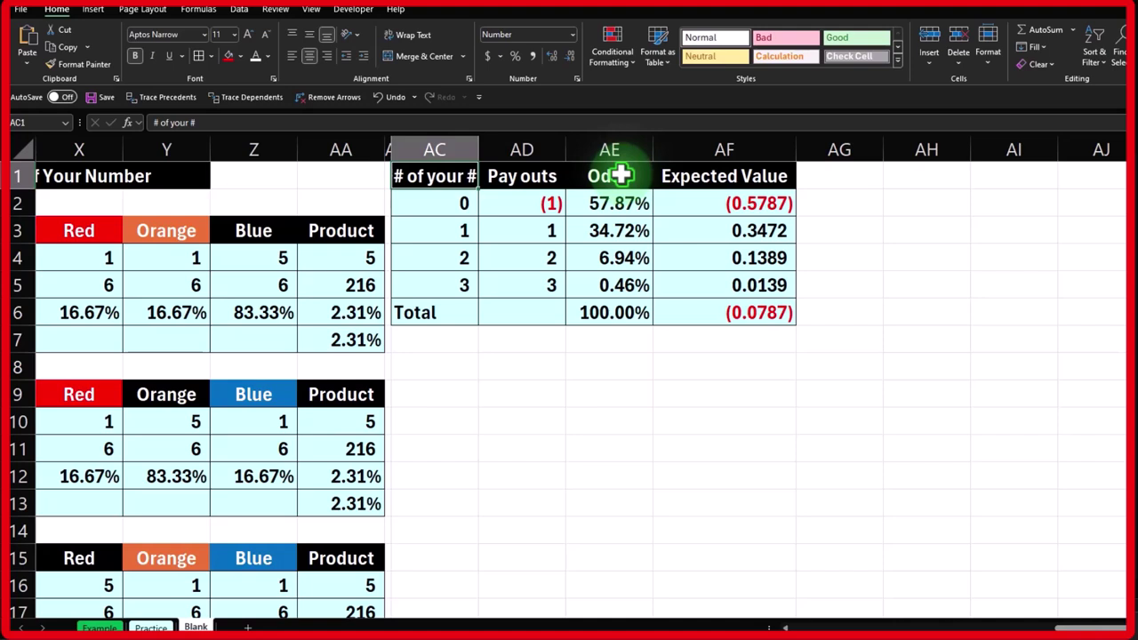
{"action": "key", "text": "Down"}
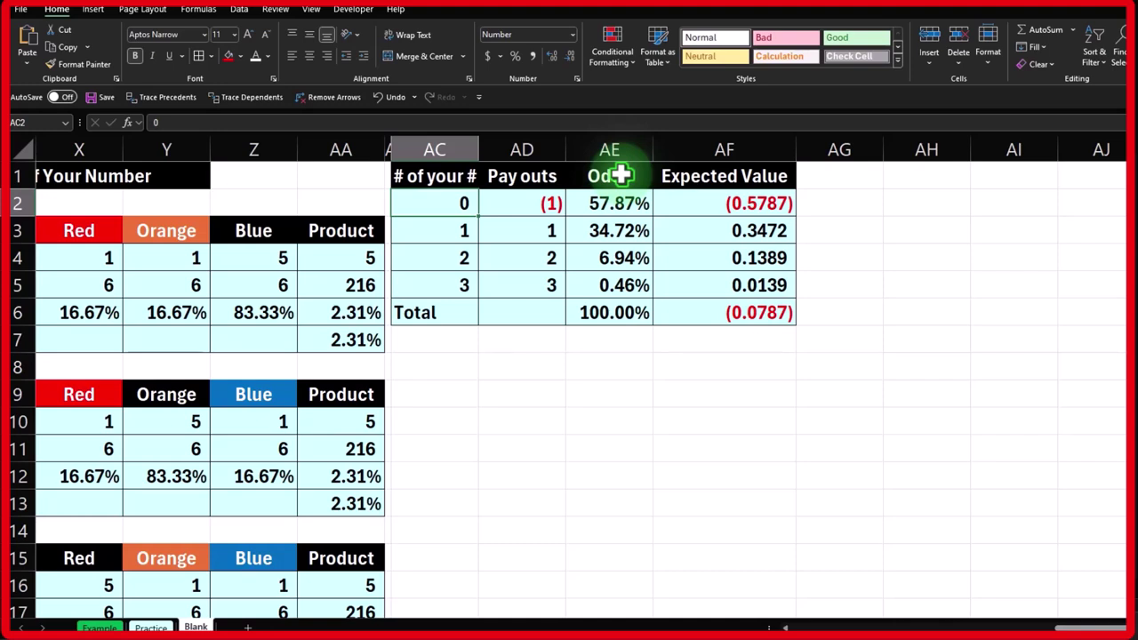
{"action": "key", "text": "Right"}
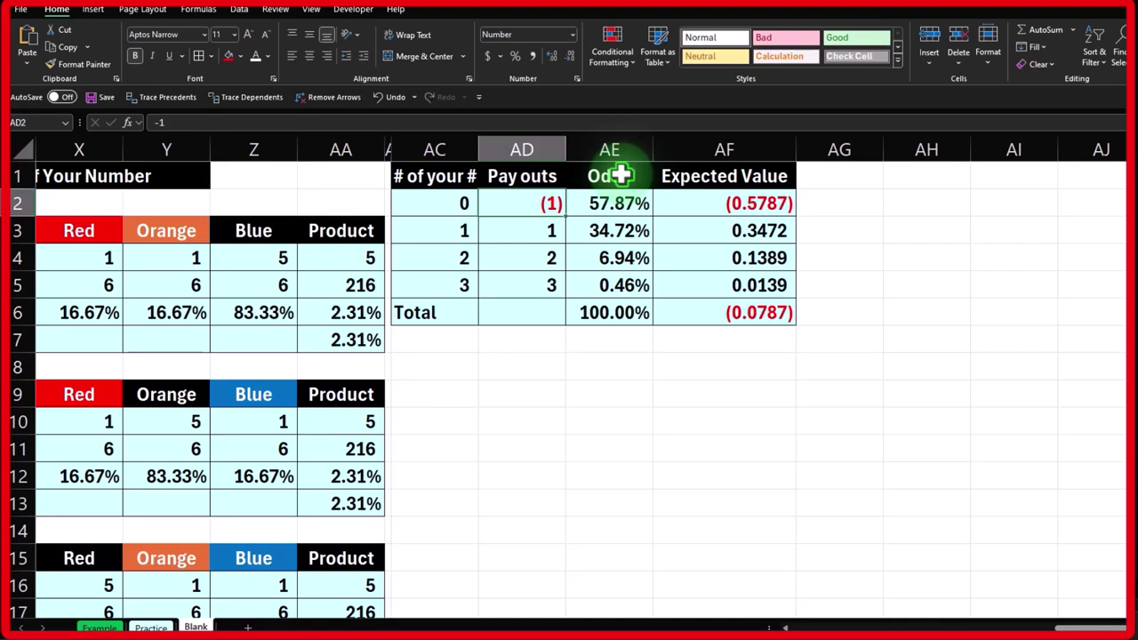
{"action": "key", "text": "Right"}
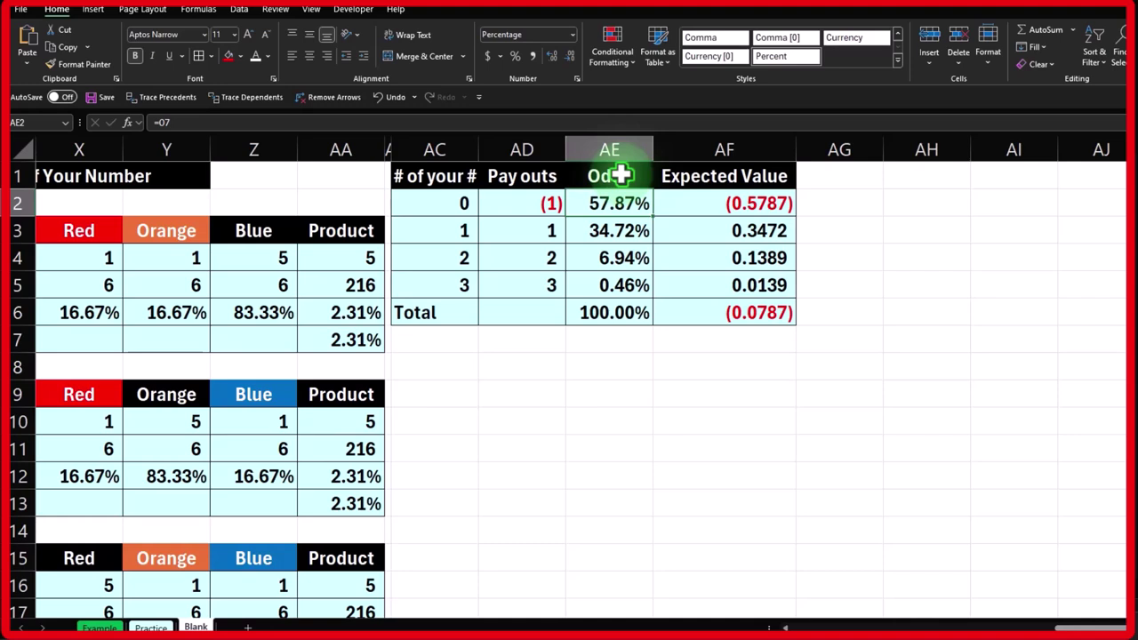
{"action": "key", "text": "Right"}
{"action": "double_click", "coordinate": [734, 204]}
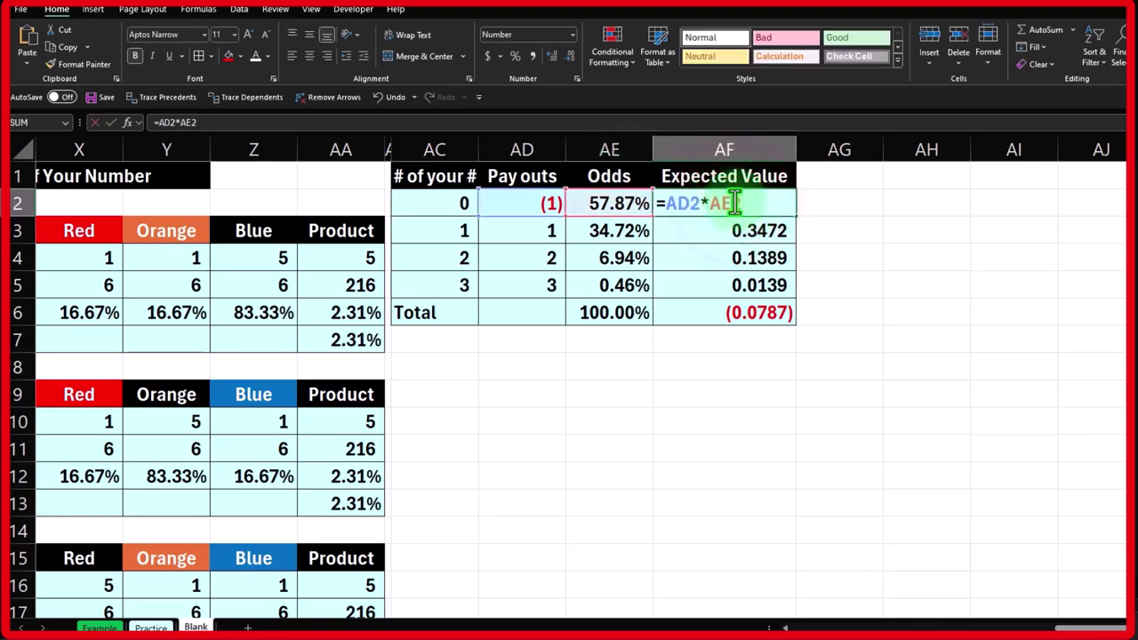
{"action": "key", "text": "ctrl+Return"}
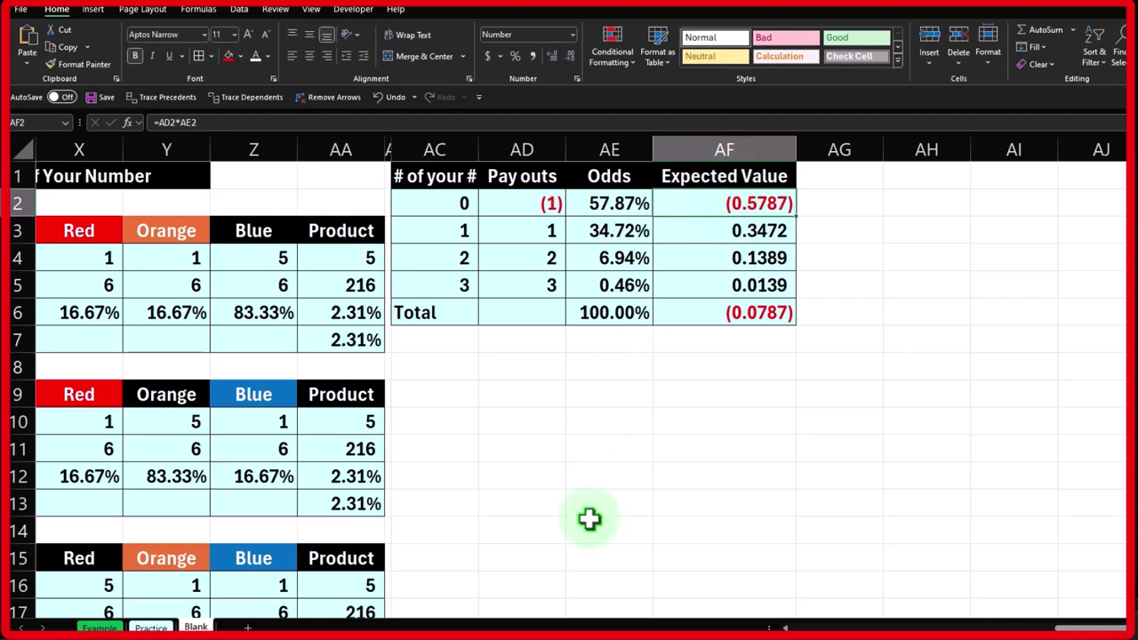
{"action": "key", "text": "Down"}
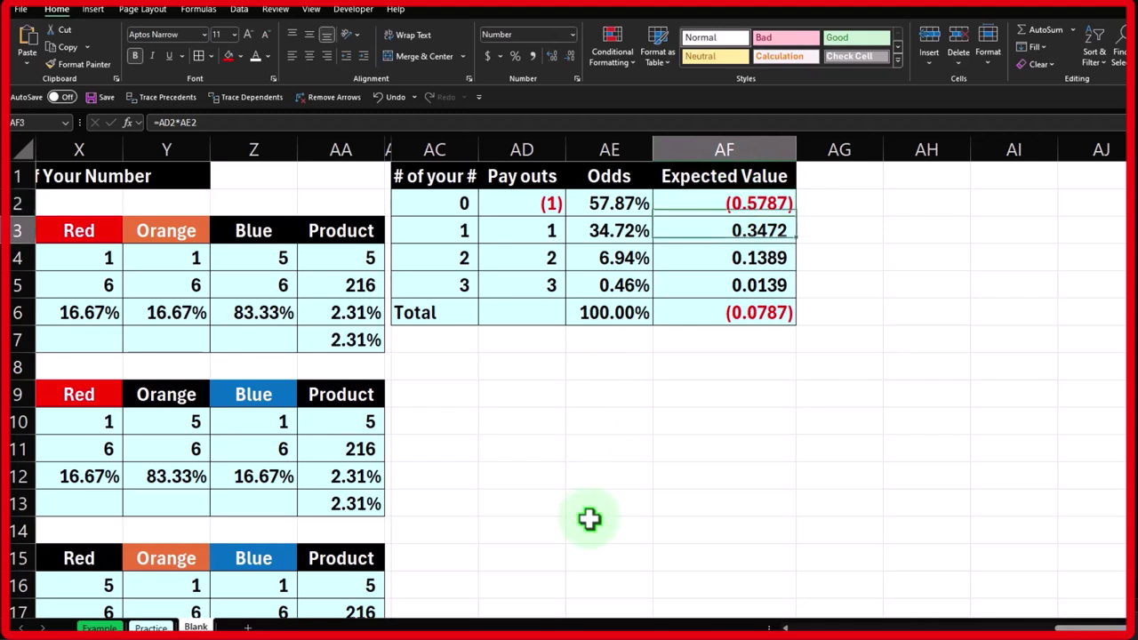
{"action": "key", "text": "Left"}
{"action": "key", "text": "Left"}
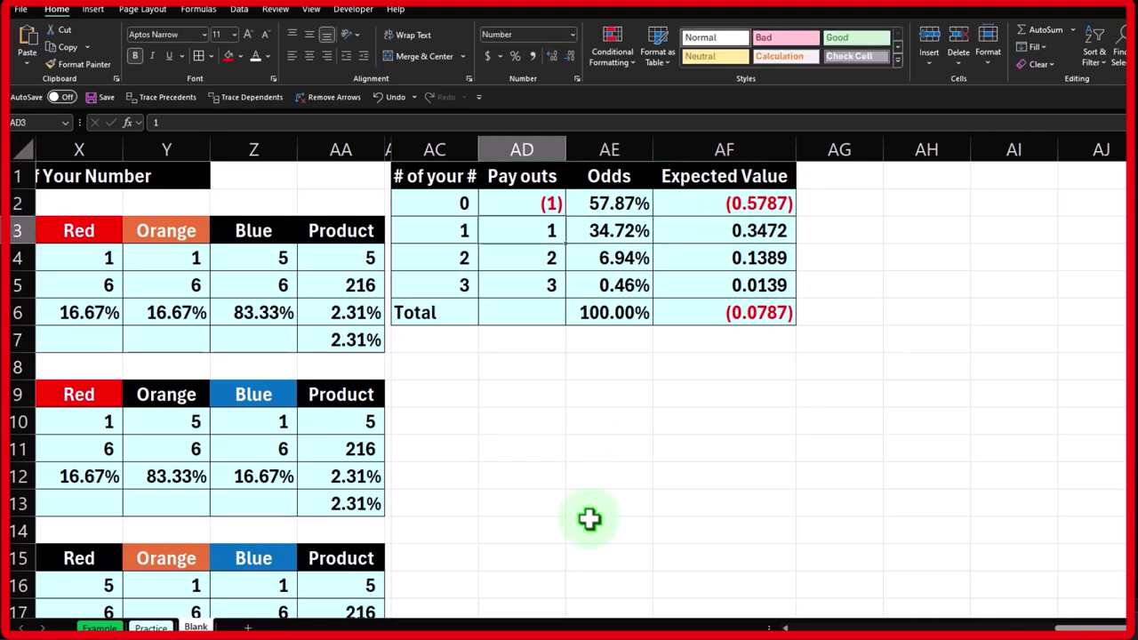
{"action": "key", "text": "Right"}
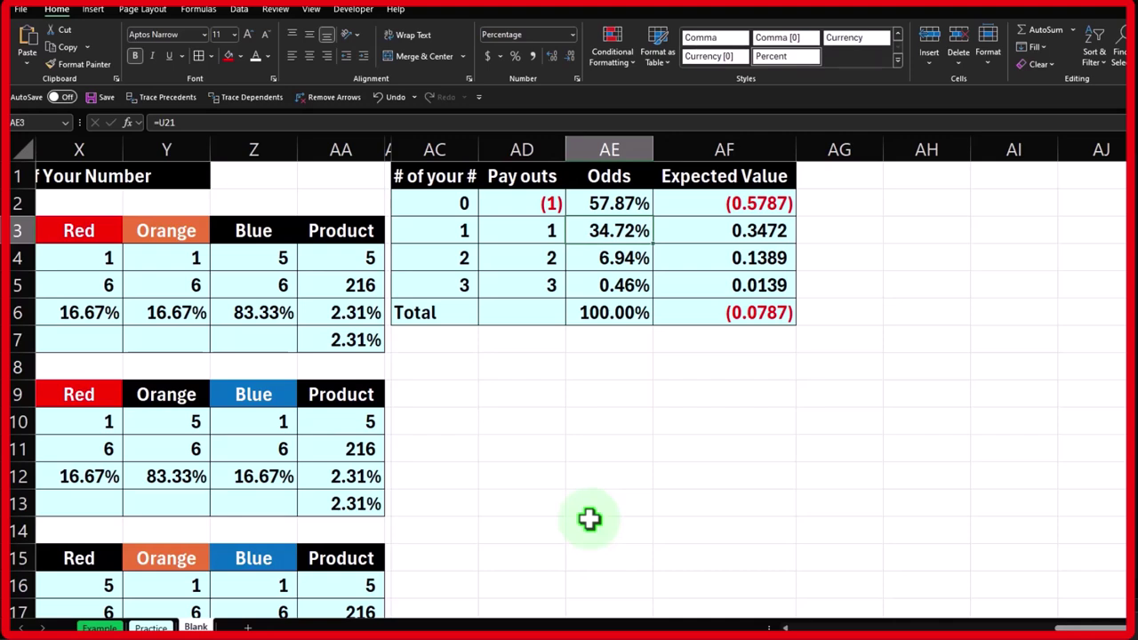
{"action": "key", "text": "Right"}
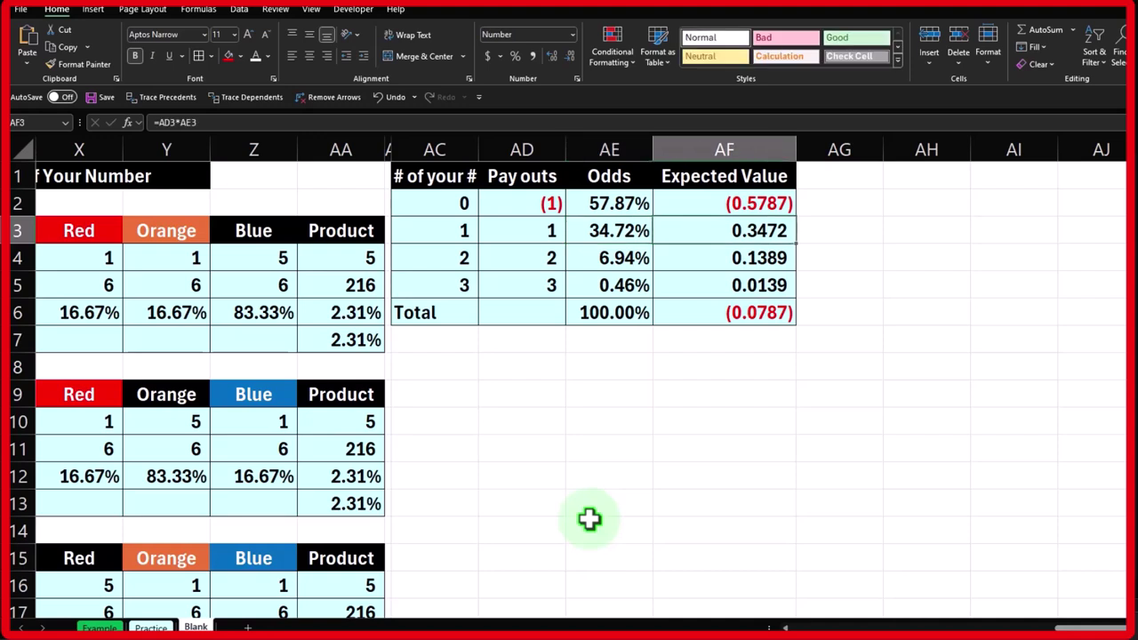
{"action": "key", "text": "Down"}
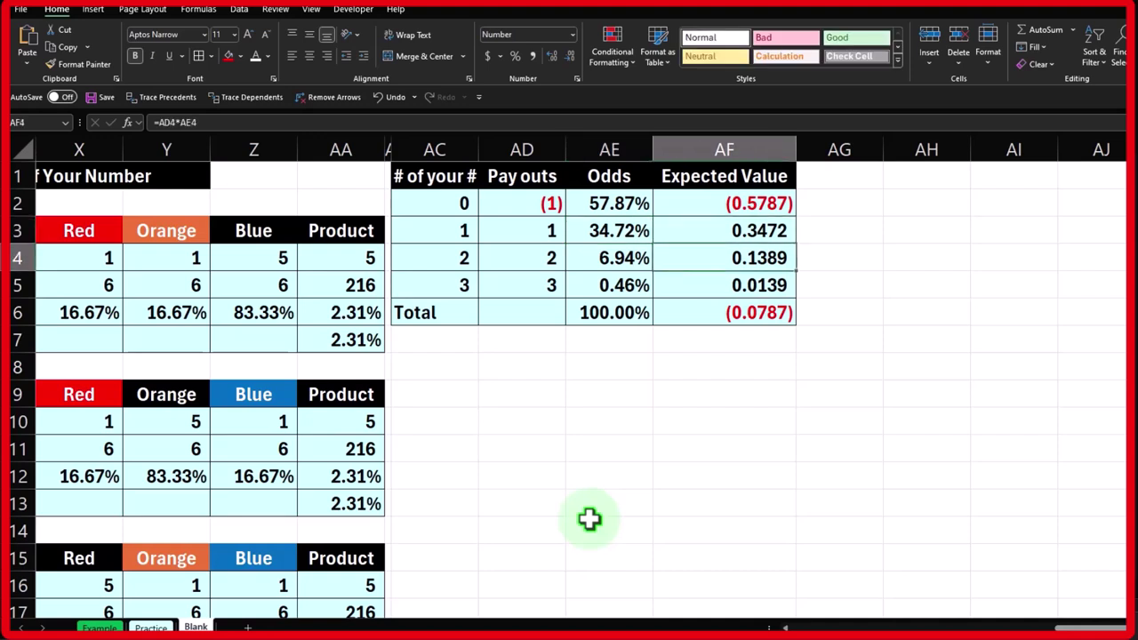
{"action": "key", "text": "Left"}
{"action": "key", "text": "Left"}
{"action": "key", "text": "Left"}
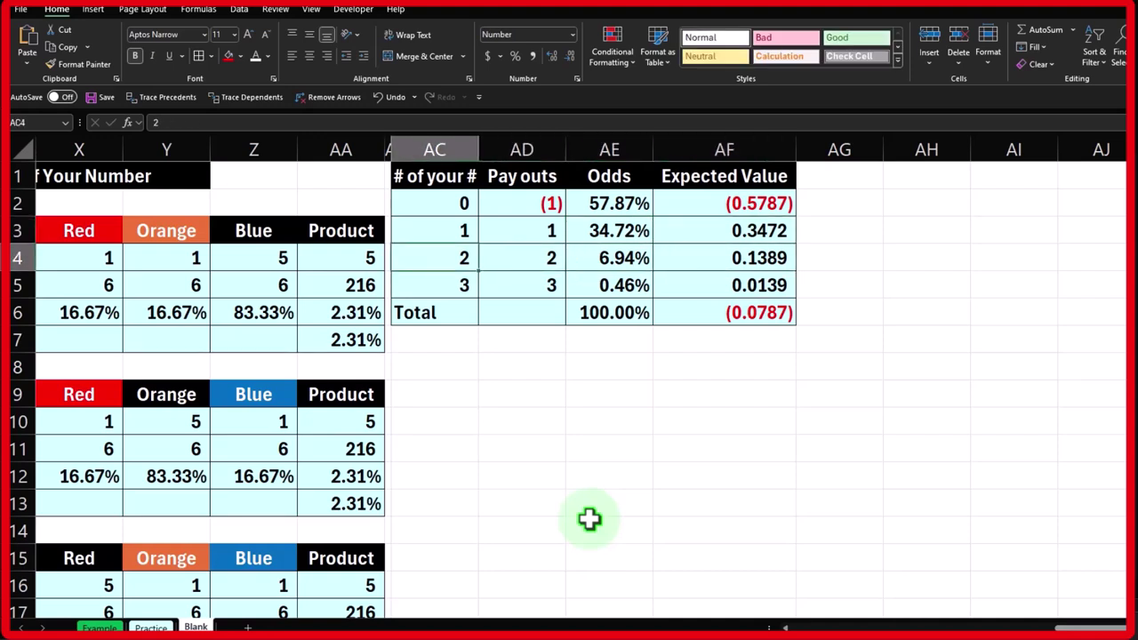
{"action": "key", "text": "Right"}
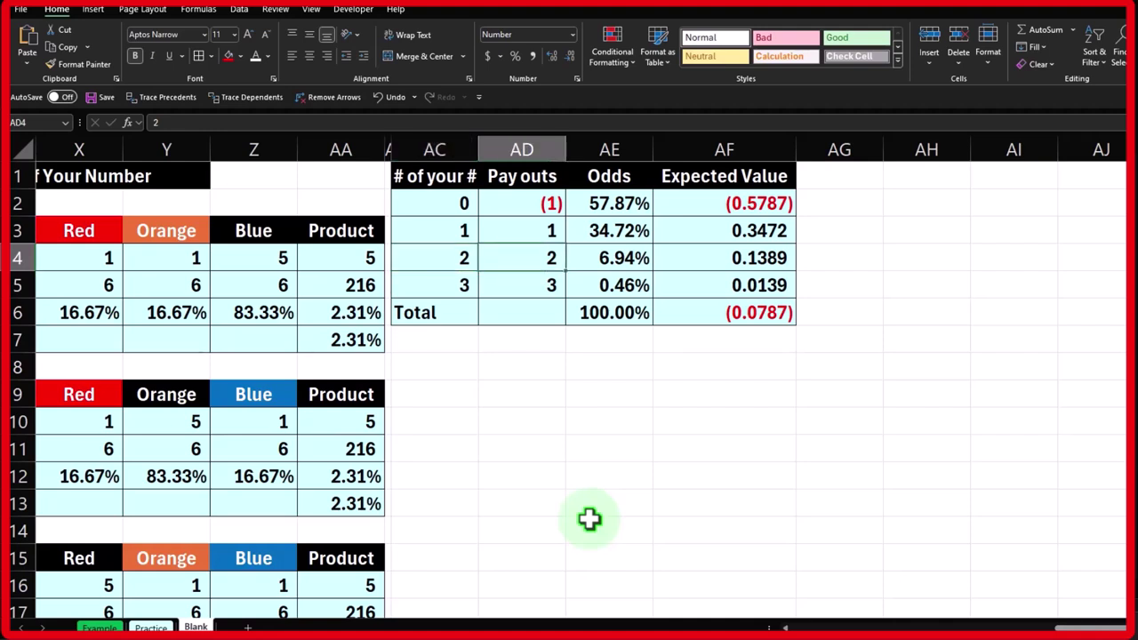
{"action": "key", "text": "Right"}
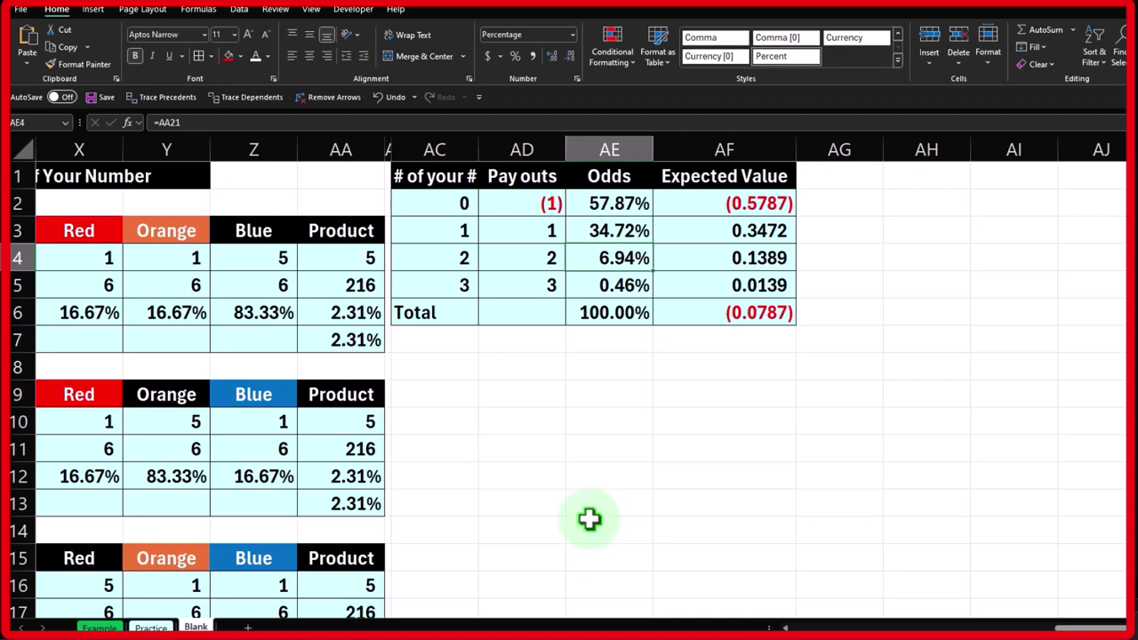
{"action": "key", "text": "Down"}
{"action": "key", "text": "Left"}
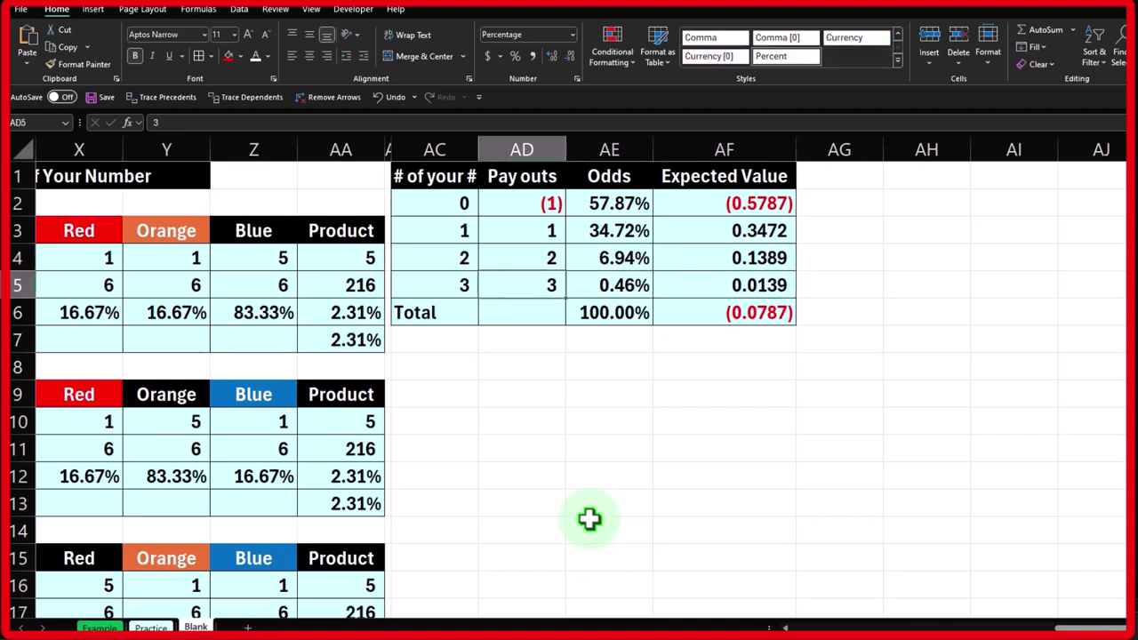
{"action": "key", "text": "Left"}
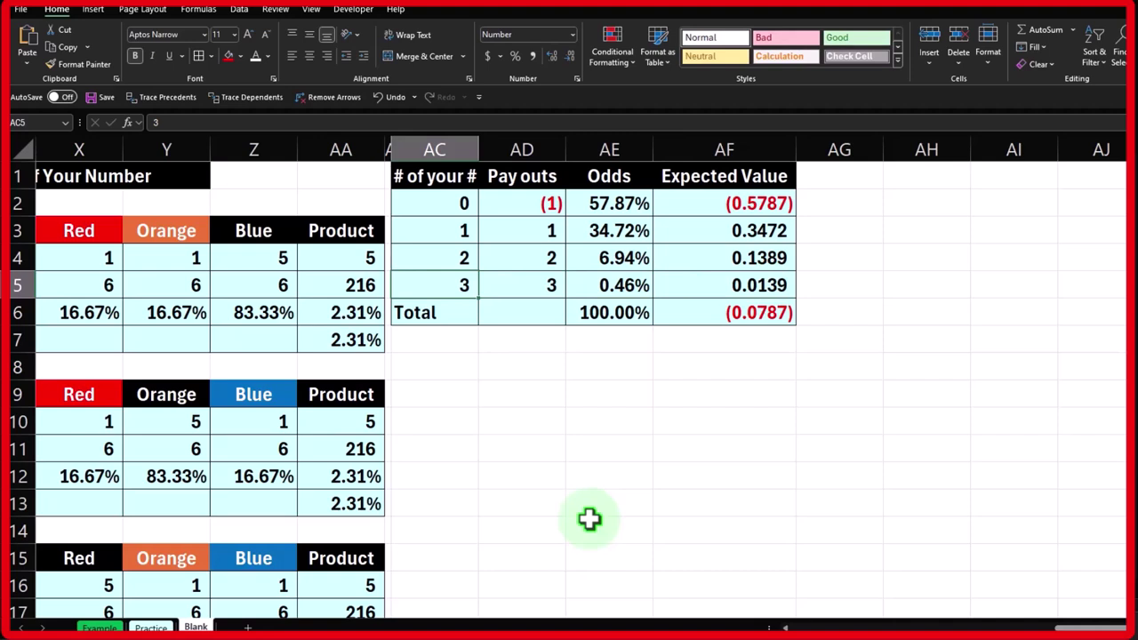
{"action": "key", "text": "Right"}
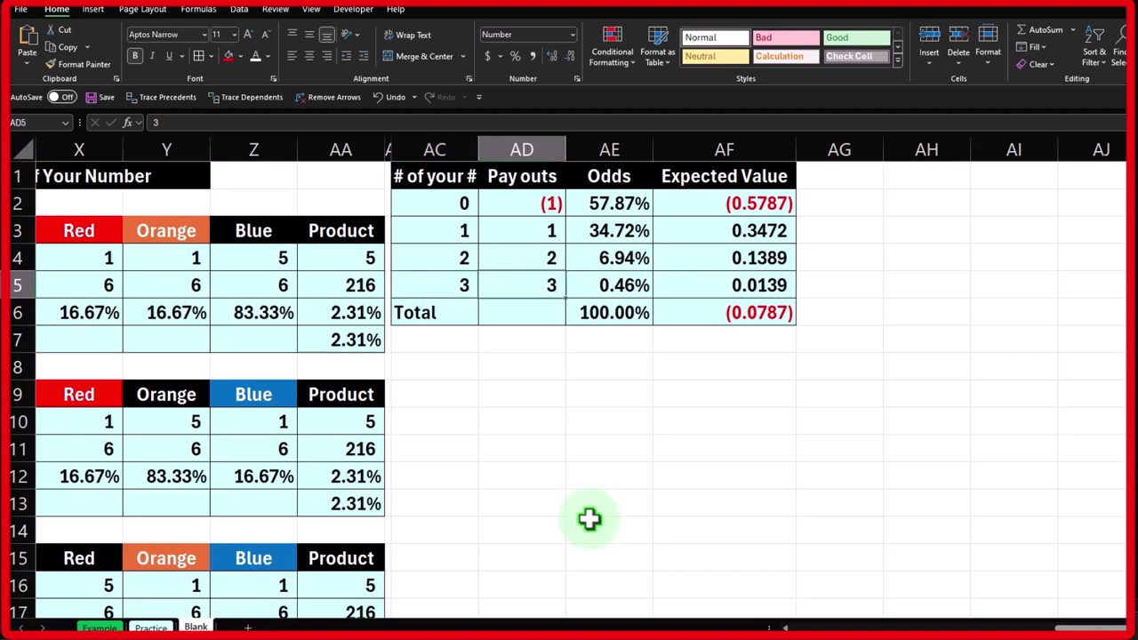
{"action": "key", "text": "Right"}
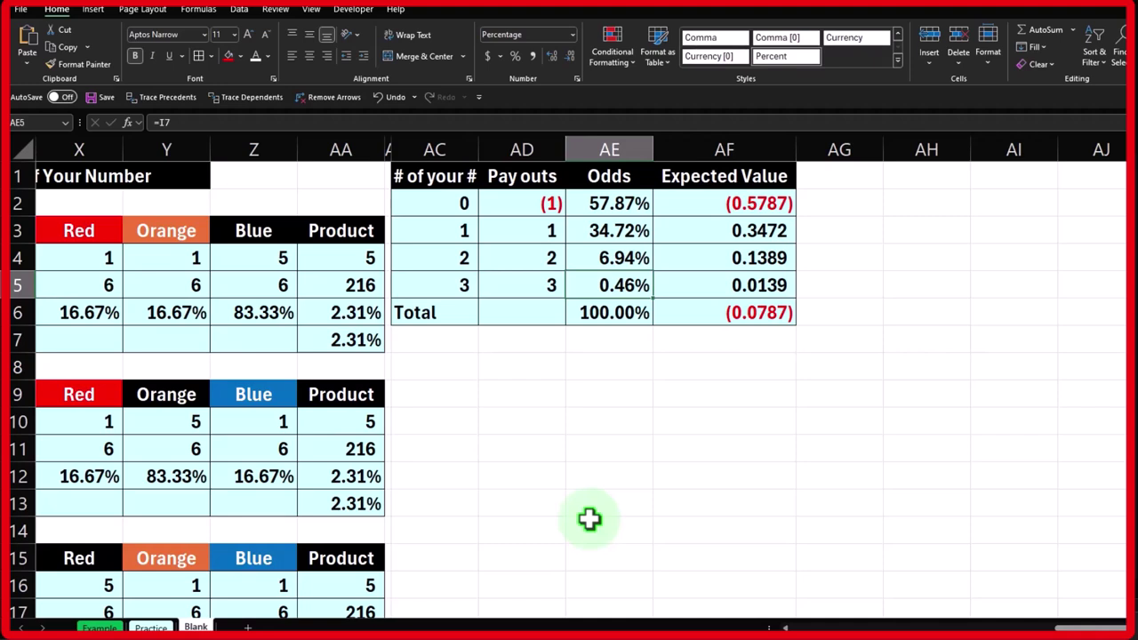
{"action": "left_click", "coordinate": [736, 286]}
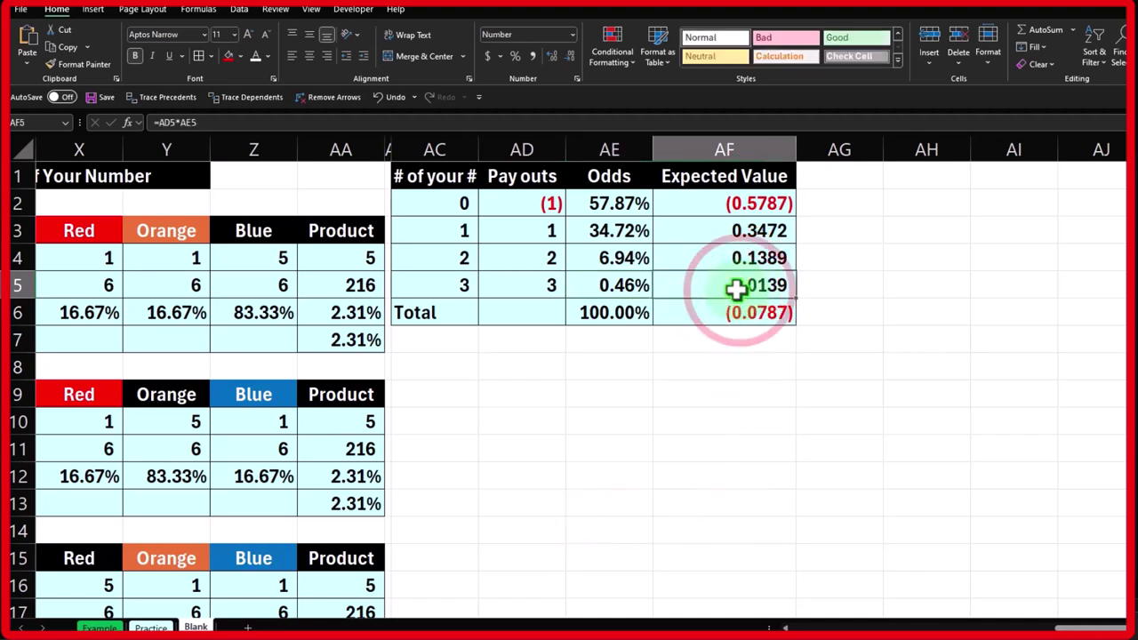
{"action": "double_click", "coordinate": [736, 286]}
{"action": "key", "text": "Return"}
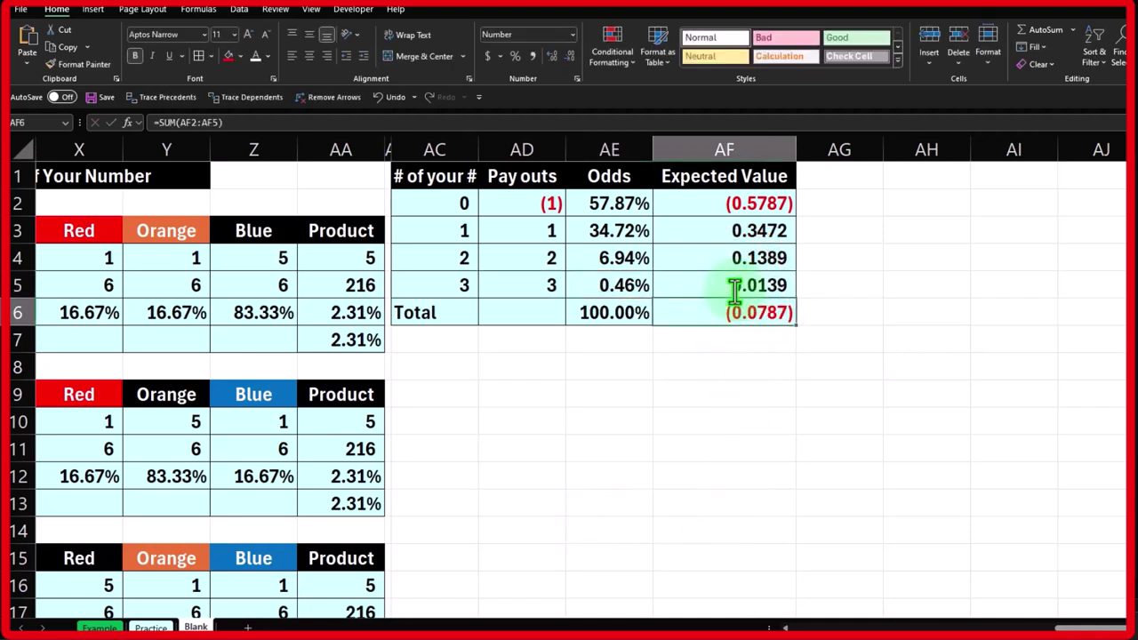
{"action": "left_click", "coordinate": [595, 314]}
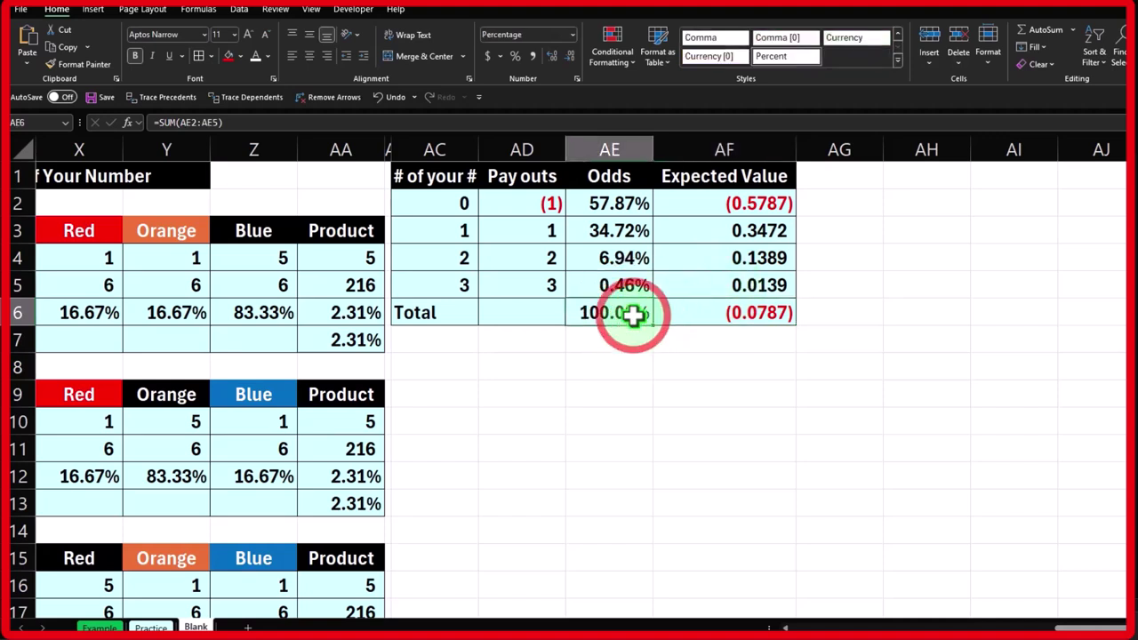
{"action": "key", "text": "F2"}
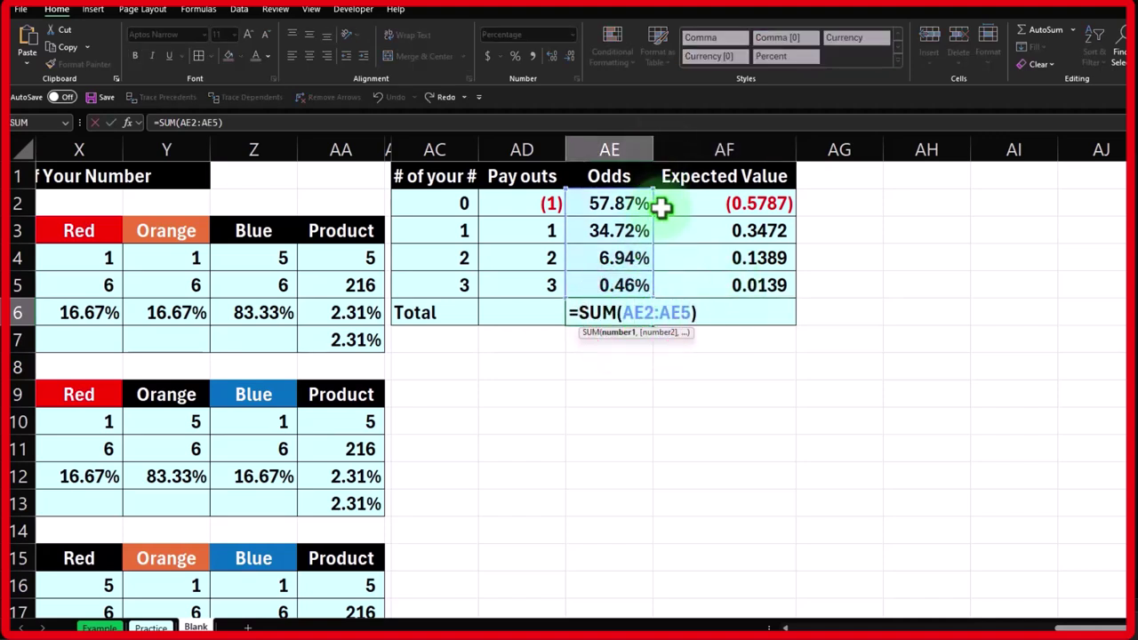
{"action": "key", "text": "Escape"}
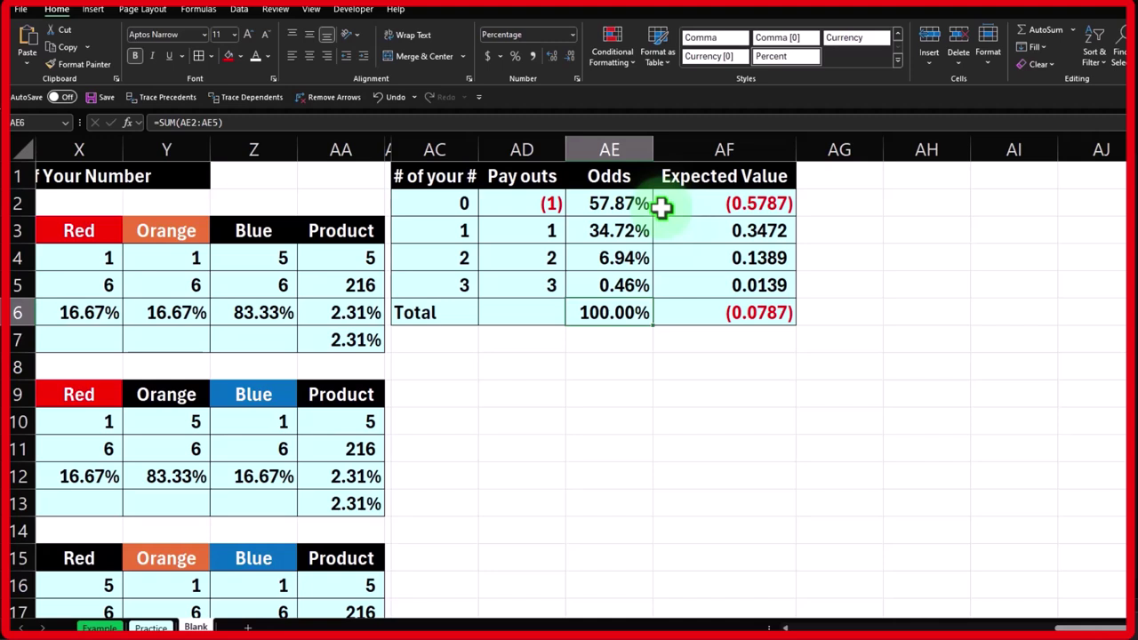
{"action": "key", "text": "Right"}
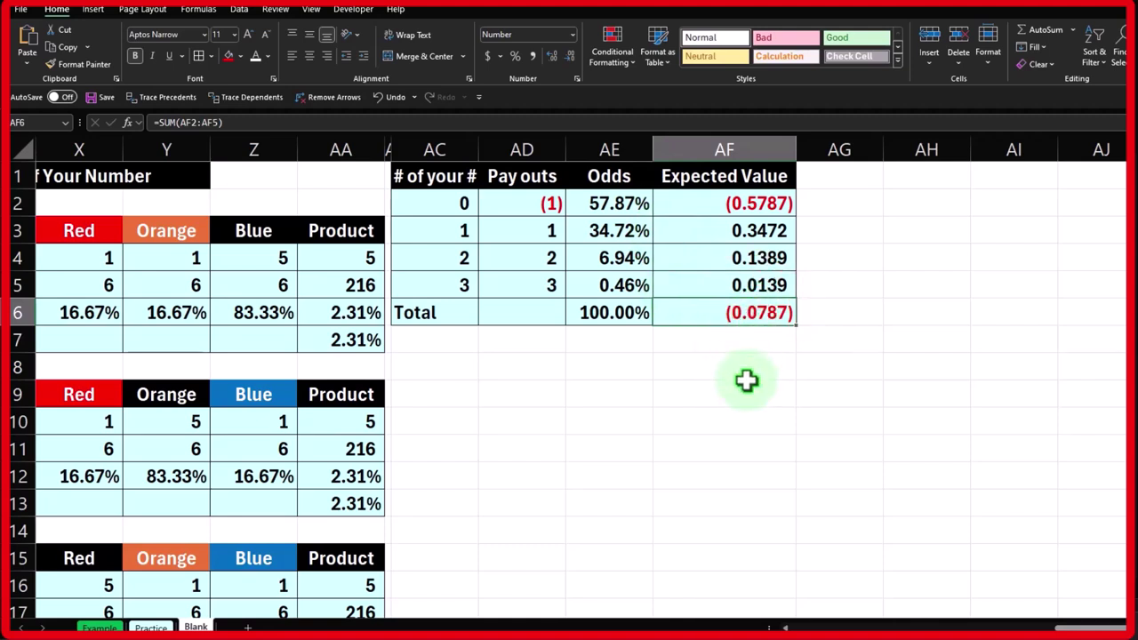
- Make column AG a narrow spacer like column AB and enter 'Test of the Expected Value' in AH1
{"action": "left_click", "coordinate": [388, 142]}
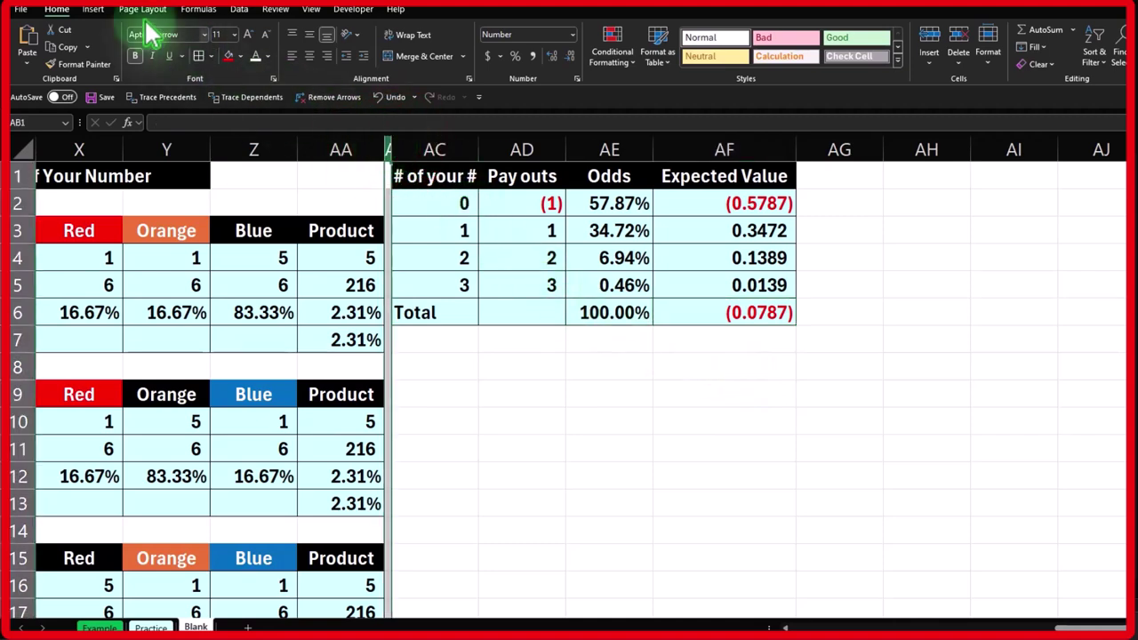
{"action": "left_click", "coordinate": [75, 67]}
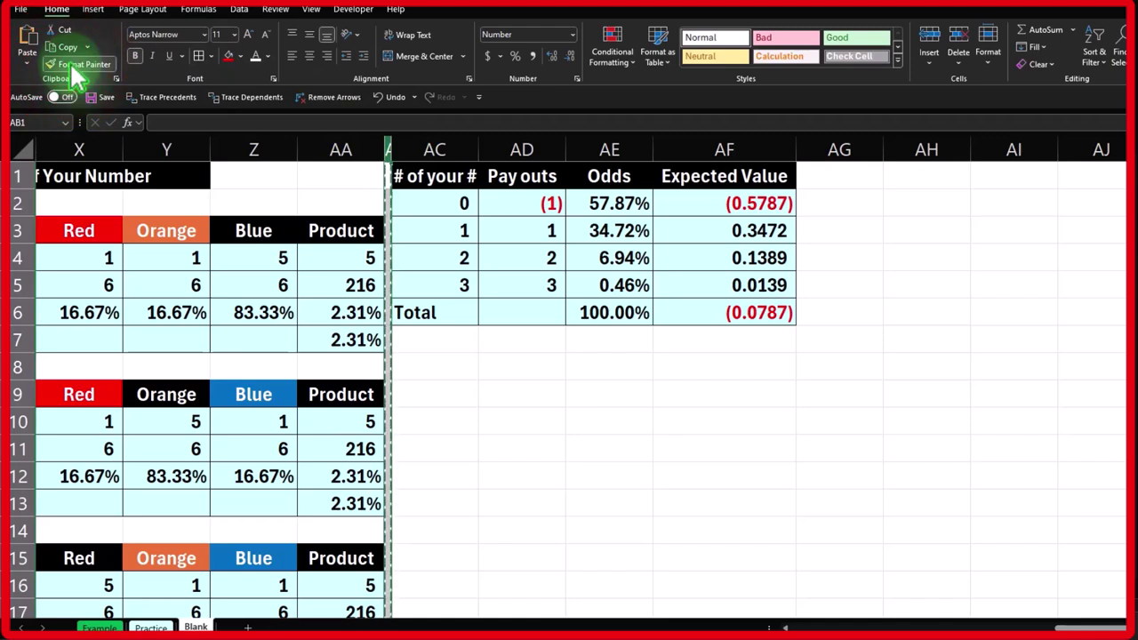
{"action": "left_click", "coordinate": [832, 149]}
{"action": "left_click", "coordinate": [866, 174]}
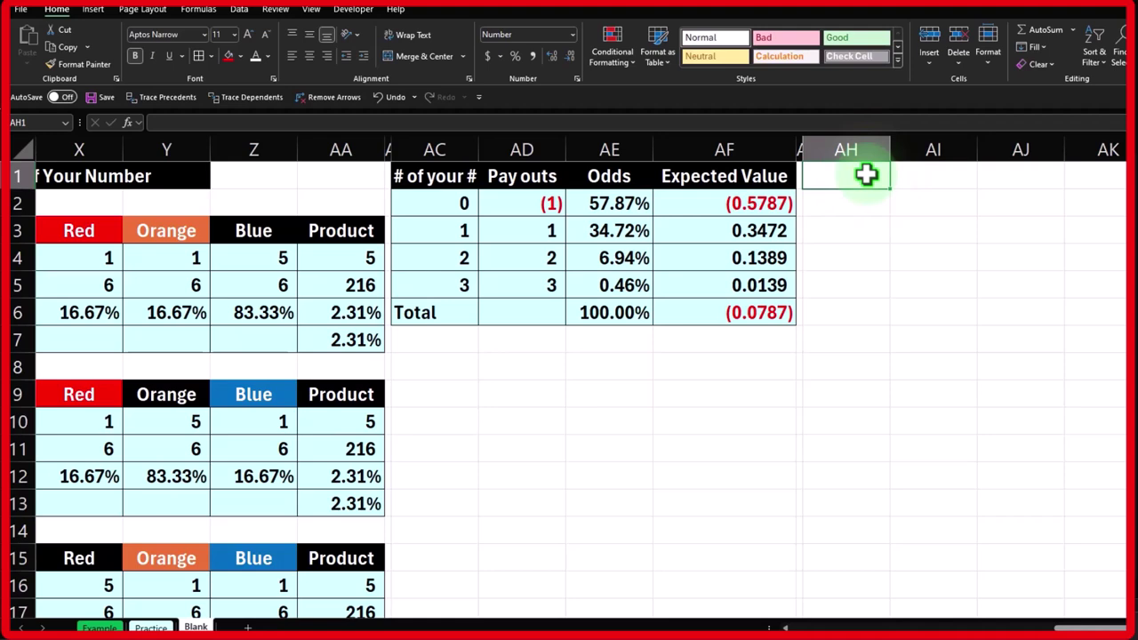
{"action": "type", "text": "Test of the Expected Value"}
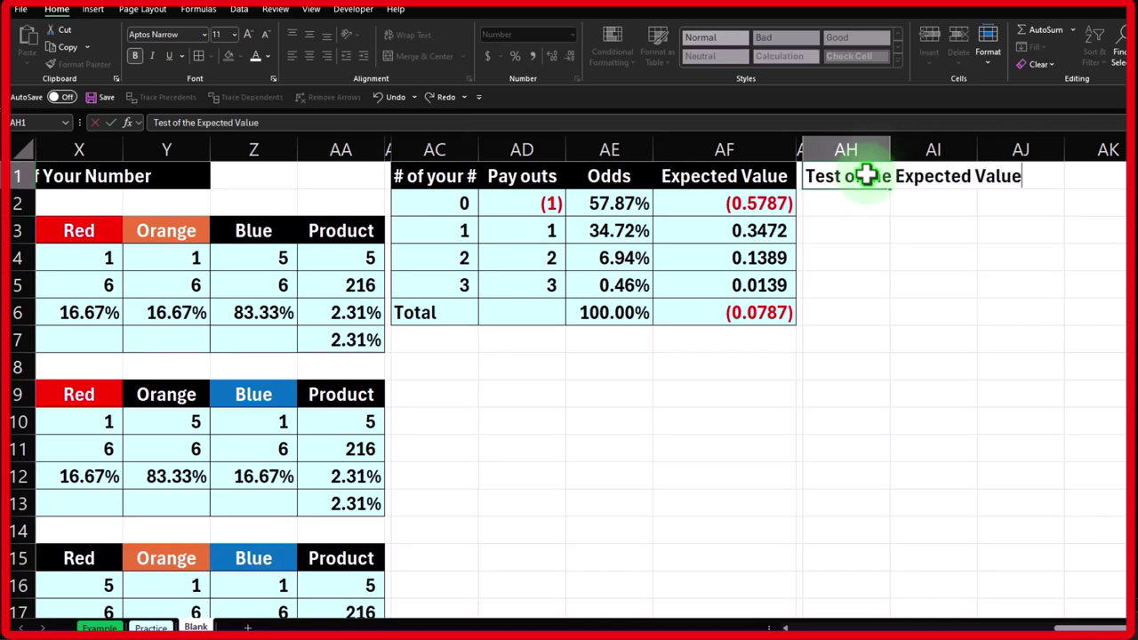
{"action": "key", "text": "Return"}
- Fill AH1:AJ1 black as a title bar and start the Count heading in AH3
{"action": "left_click", "coordinate": [865, 175]}
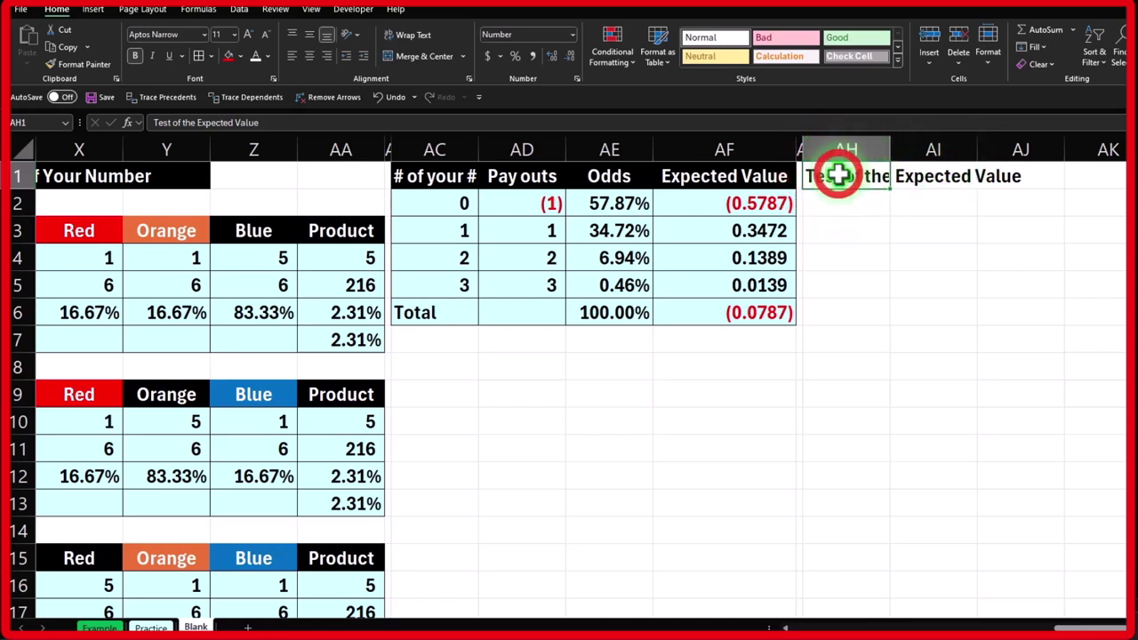
{"action": "left_click_drag", "start_coordinate": [838, 175], "coordinate": [991, 175]}
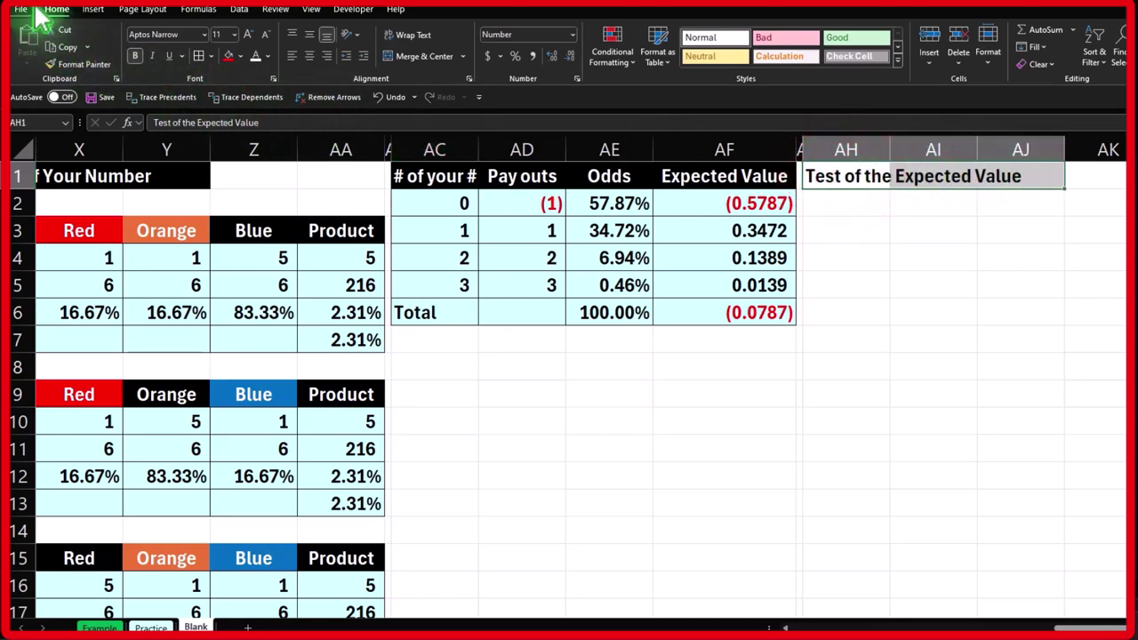
{"action": "left_click", "coordinate": [240, 56]}
{"action": "left_click", "coordinate": [238, 90]}
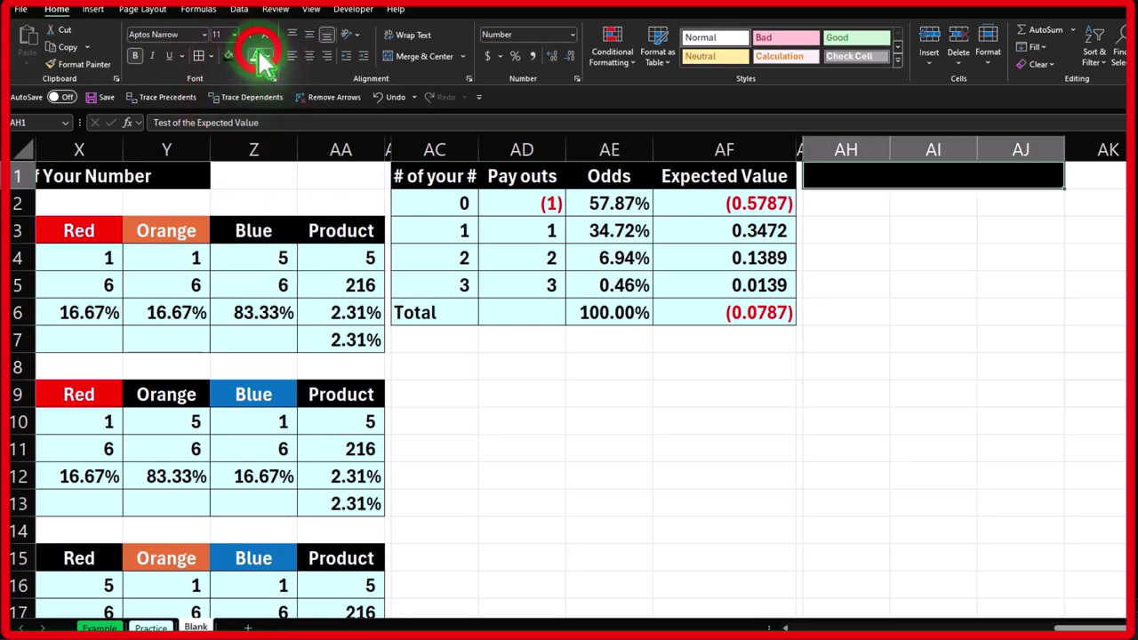
{"action": "left_click", "coordinate": [765, 234]}
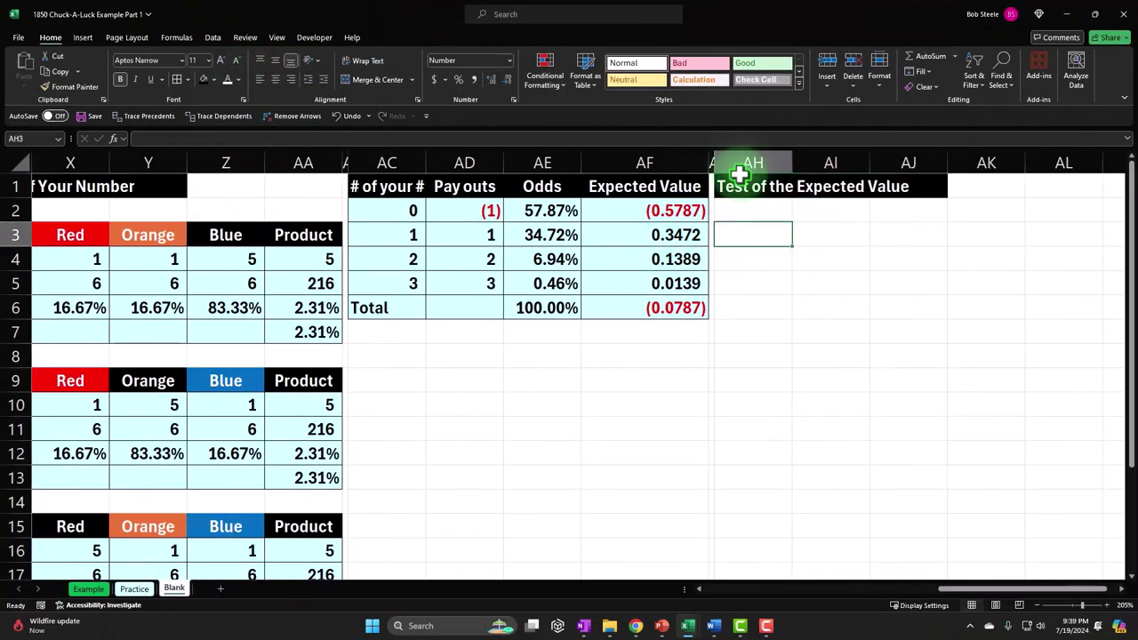
{"action": "type", "text": "Count"}
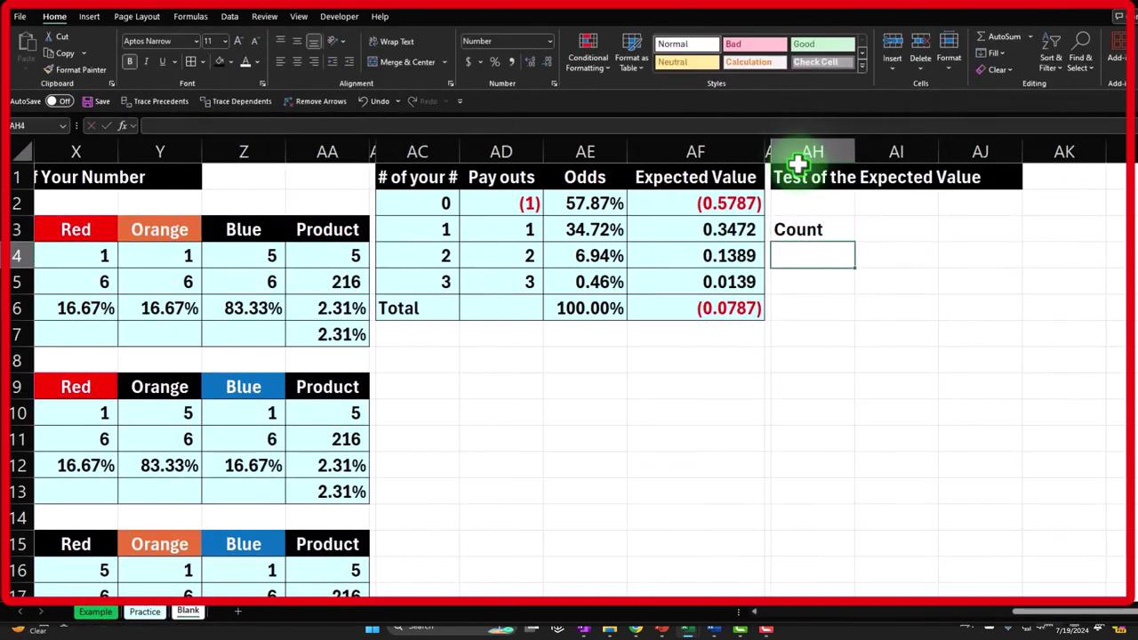
{"action": "type", "text": "1"}
- Enter 1 and 2 under Count and fill the series down to 500 in AH4:AH503
{"action": "key", "text": "Return"}
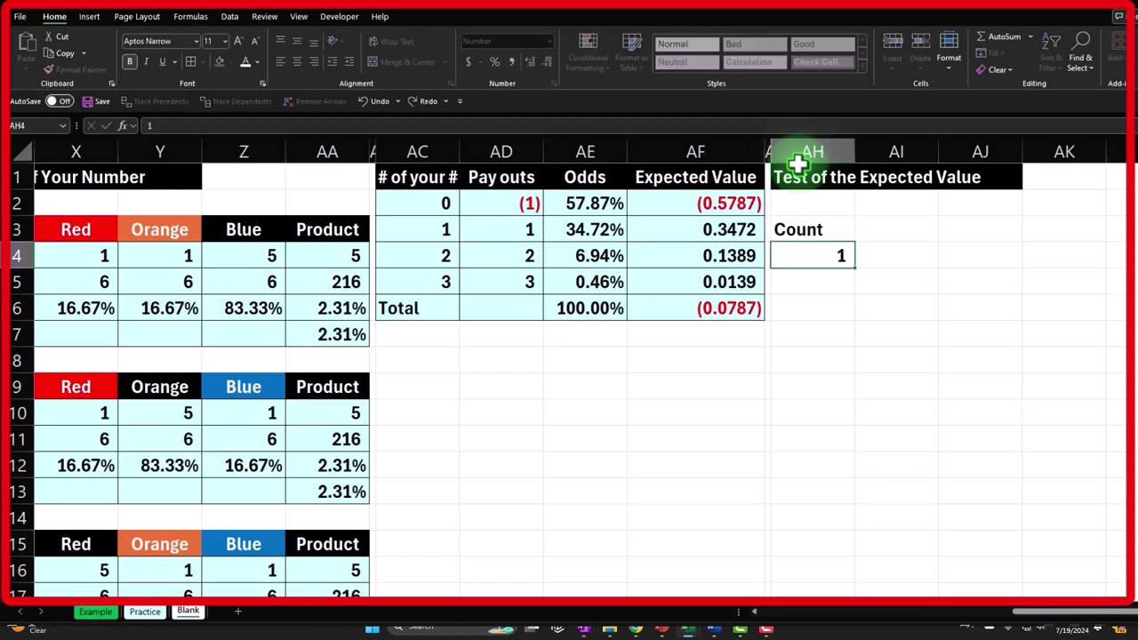
{"action": "type", "text": "2"}
{"action": "key", "text": "Return"}
{"action": "left_click_drag", "start_coordinate": [840, 253], "coordinate": [843, 401]}
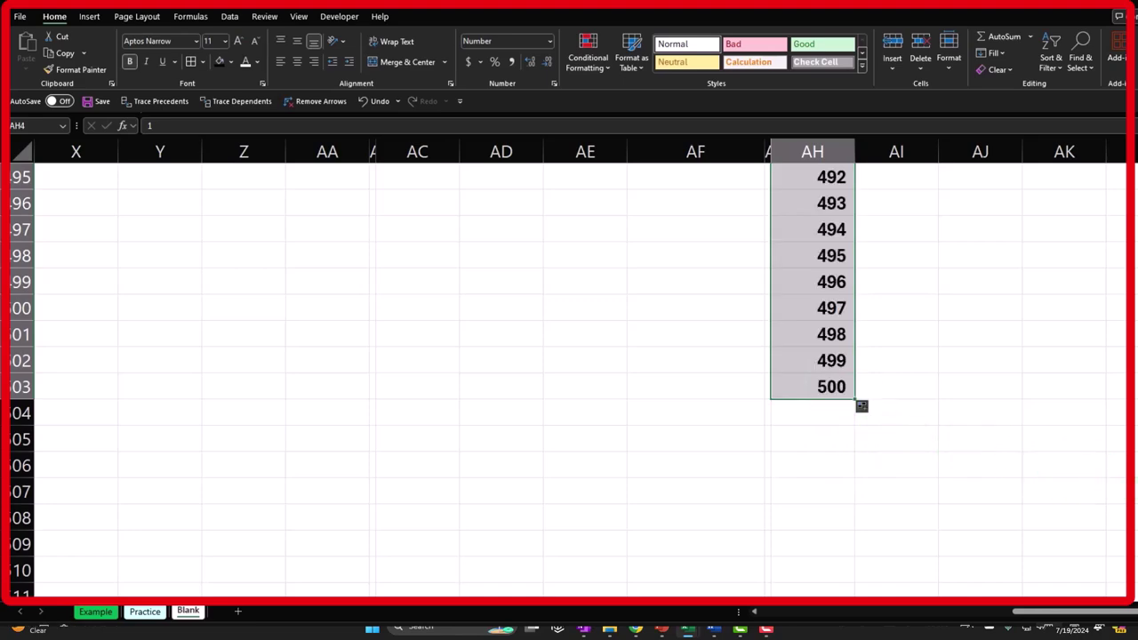
{"action": "scroll", "coordinate": [861, 406], "scroll_direction": "up", "scroll_amount": 20}
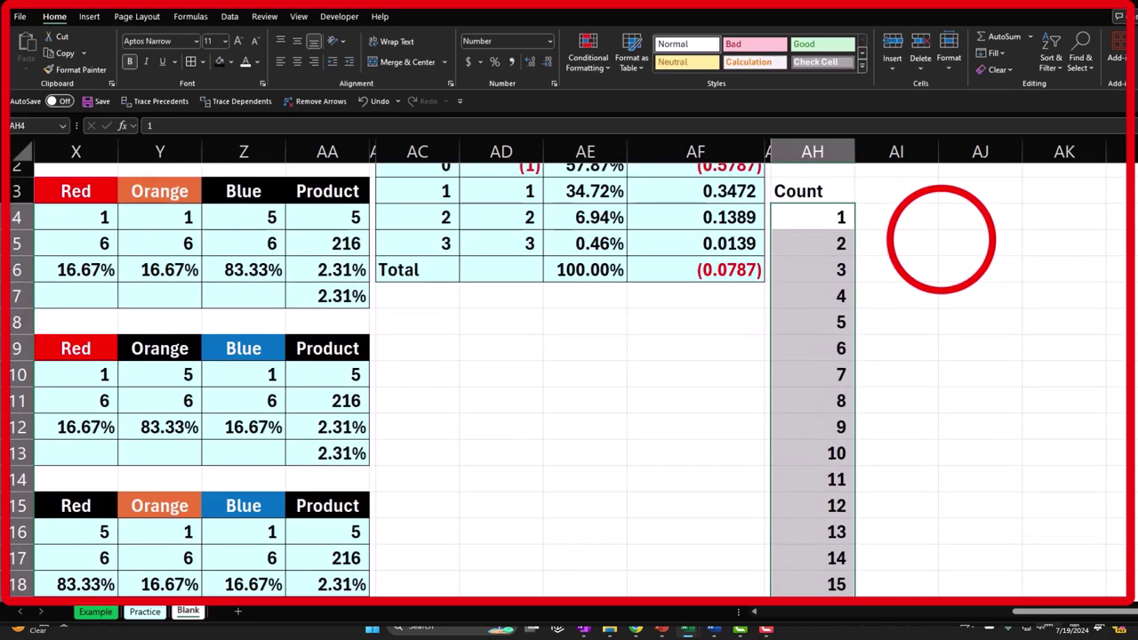
{"action": "left_click", "coordinate": [941, 239]}
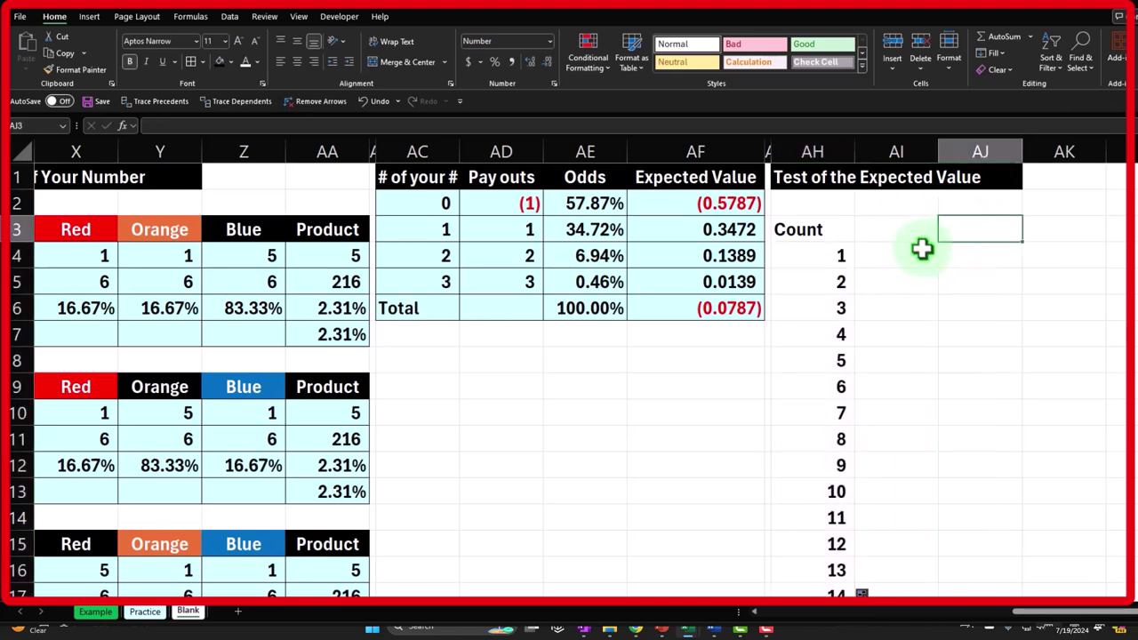
- Link AI3 to the Red header in X3 and fill right for Orange and Blue
{"action": "left_click", "coordinate": [906, 234]}
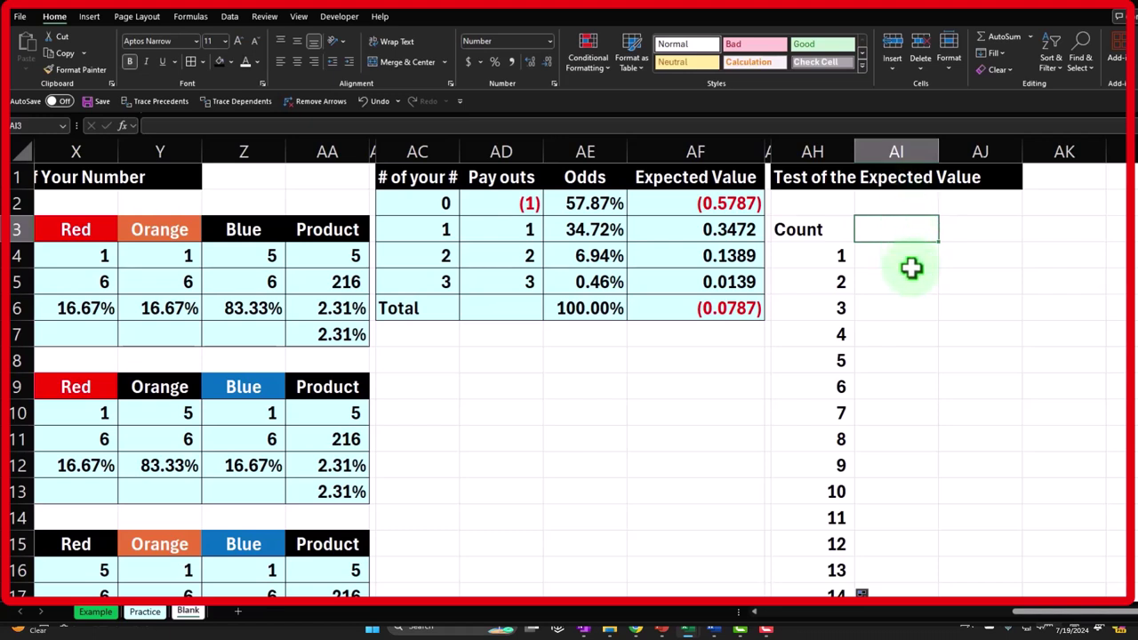
{"action": "type", "text": "Red"}
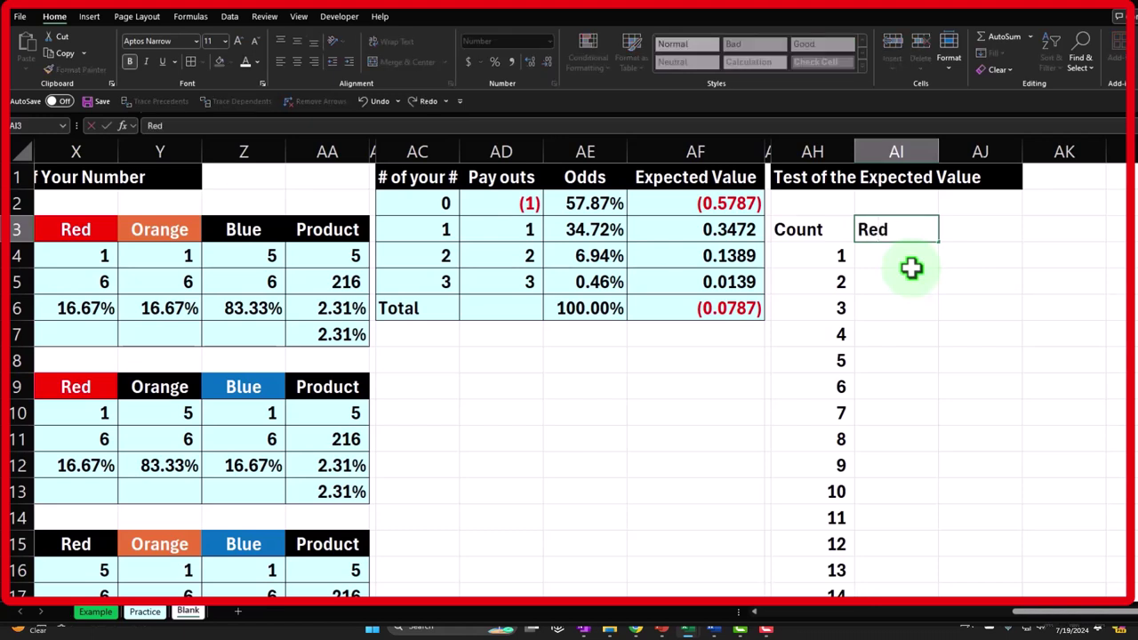
{"action": "key", "text": "Tab"}
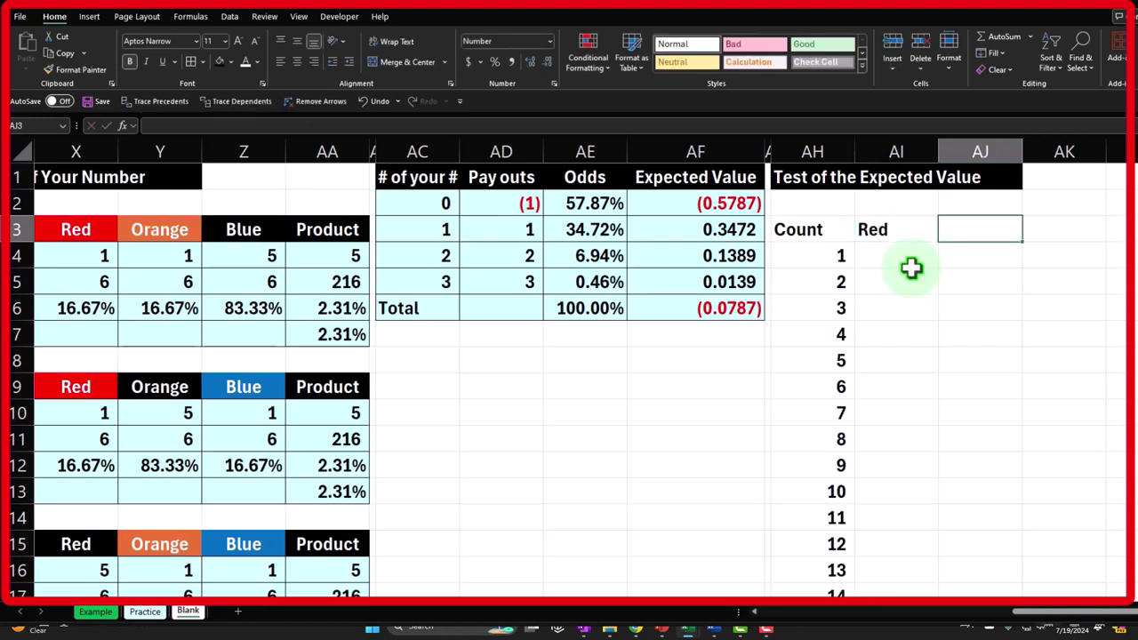
{"action": "key", "text": "Left"}
{"action": "type", "text": "="}
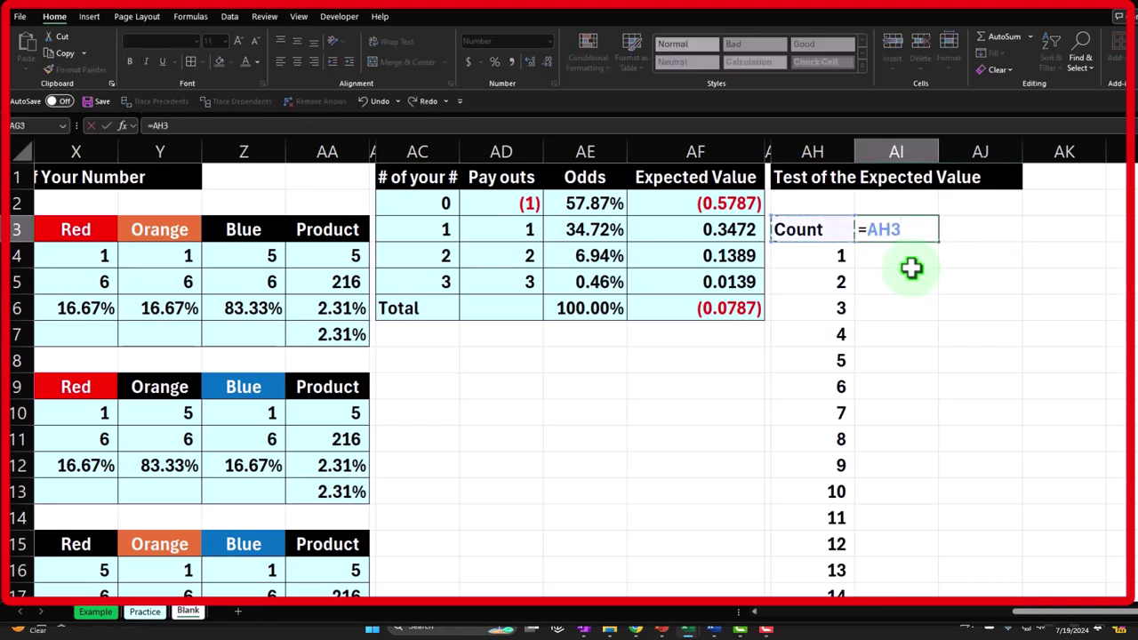
{"action": "key", "text": "Left"}
{"action": "key", "text": "Left"}
{"action": "key", "text": "Left"}
{"action": "key", "text": "Left"}
{"action": "key", "text": "Left"}
{"action": "key", "text": "Left"}
{"action": "key", "text": "Left"}
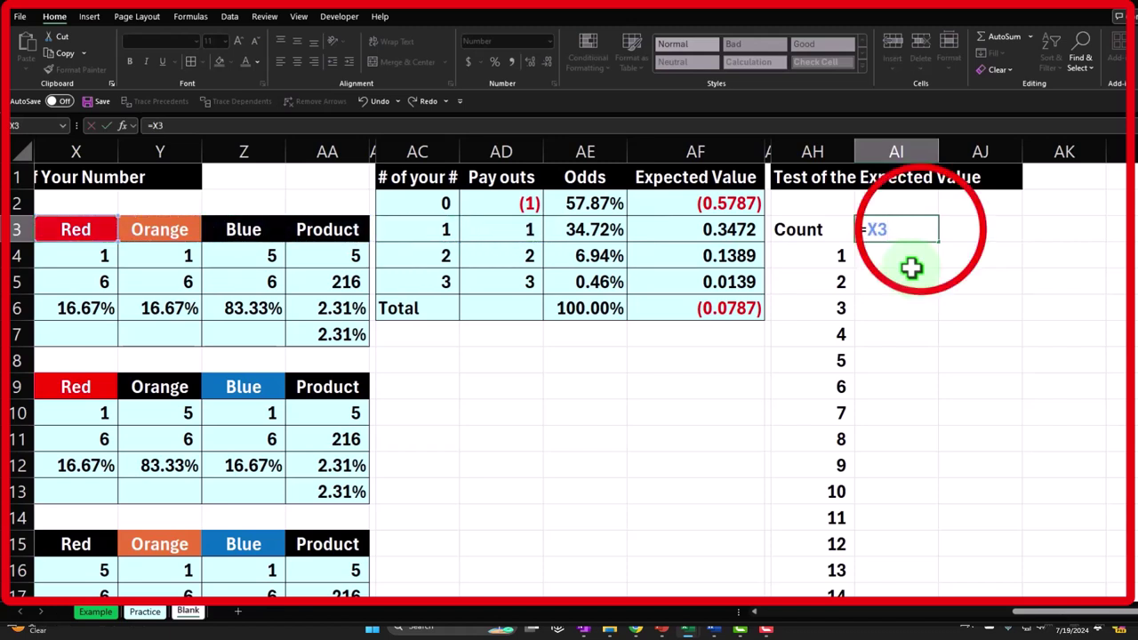
{"action": "key", "text": "Return"}
{"action": "left_click", "coordinate": [920, 230]}
{"action": "left_click_drag", "start_coordinate": [920, 230], "coordinate": [985, 236]}
{"action": "left_click_drag", "start_coordinate": [1071, 236], "coordinate": [1070, 234]}
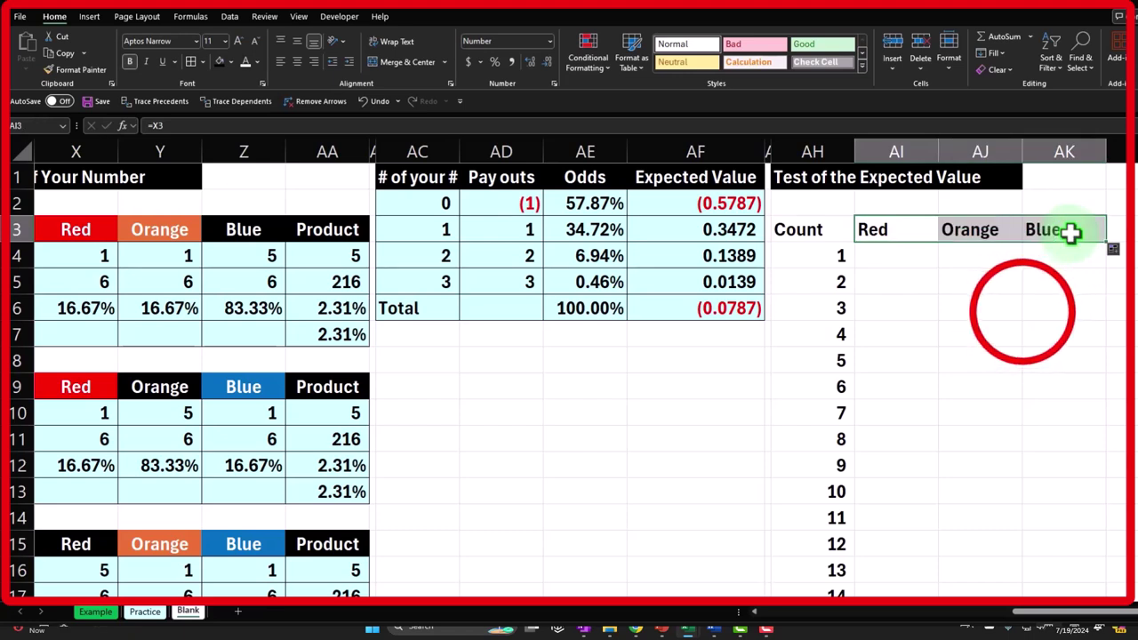
{"action": "left_click", "coordinate": [1026, 308]}
- Fill the Red, Orange and Blue headers in matching colours and centre all three
{"action": "left_click", "coordinate": [872, 230]}
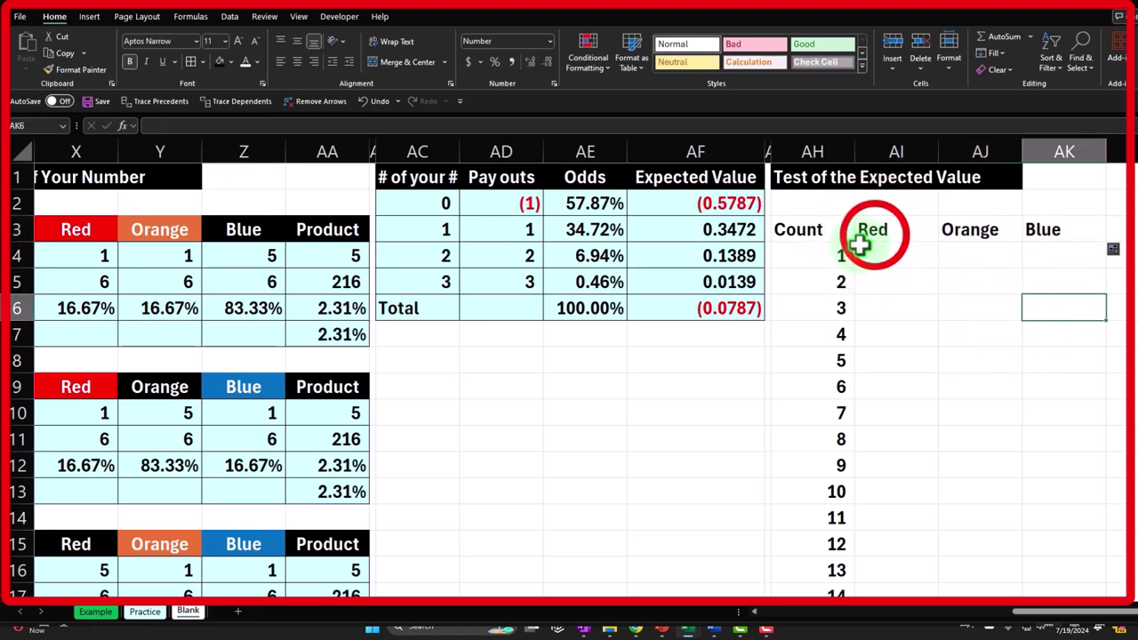
{"action": "left_click", "coordinate": [230, 61]}
{"action": "left_click", "coordinate": [229, 182]}
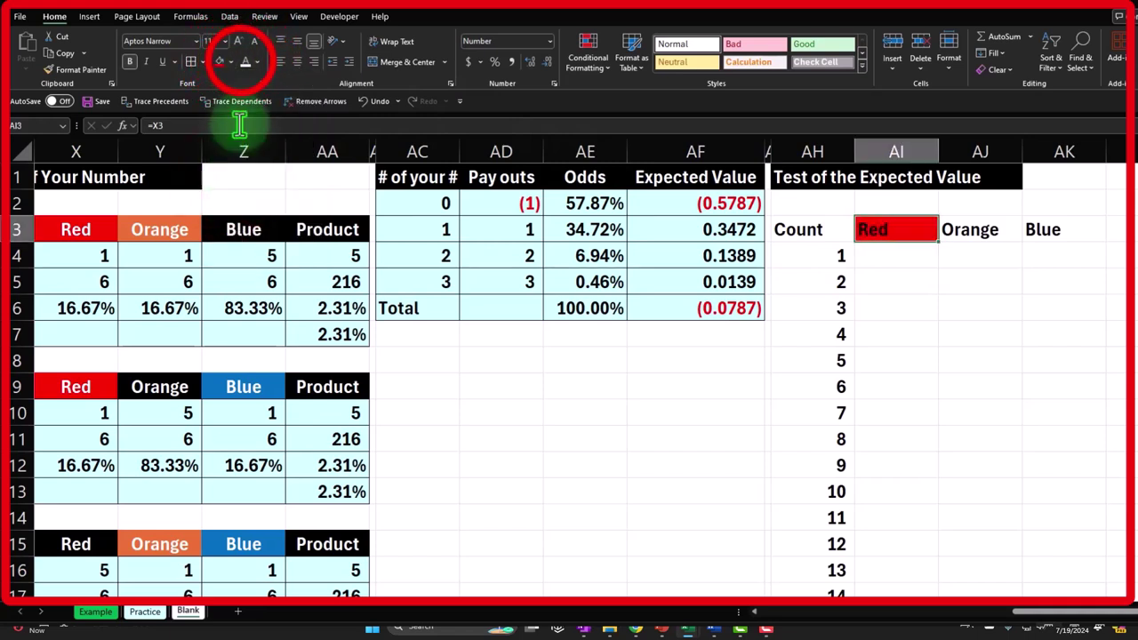
{"action": "left_click", "coordinate": [985, 227]}
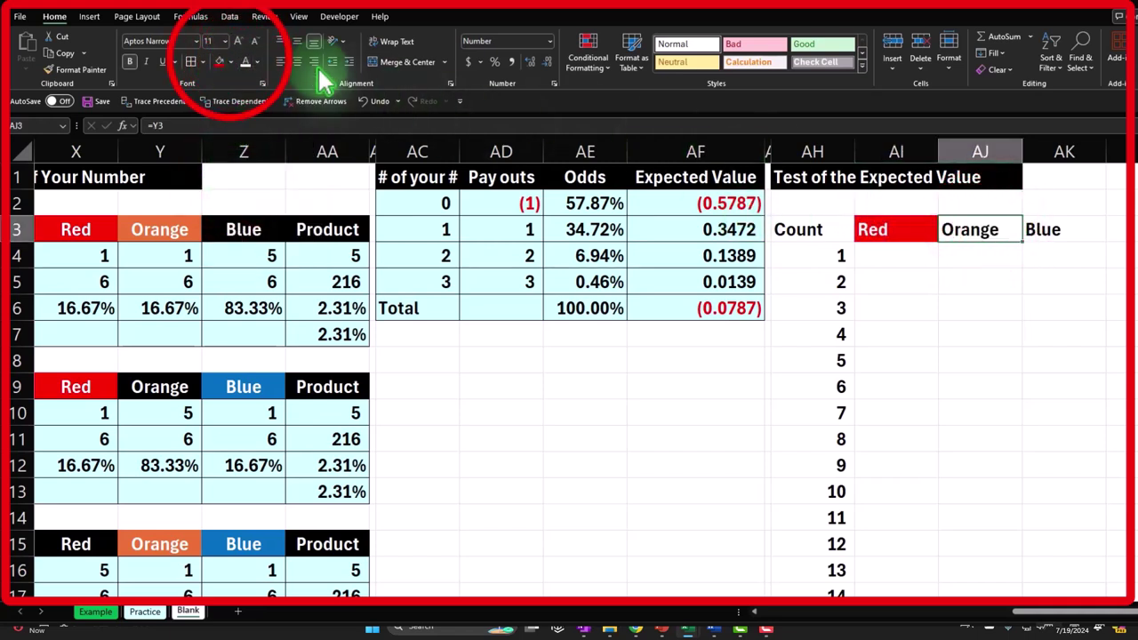
{"action": "left_click", "coordinate": [231, 62]}
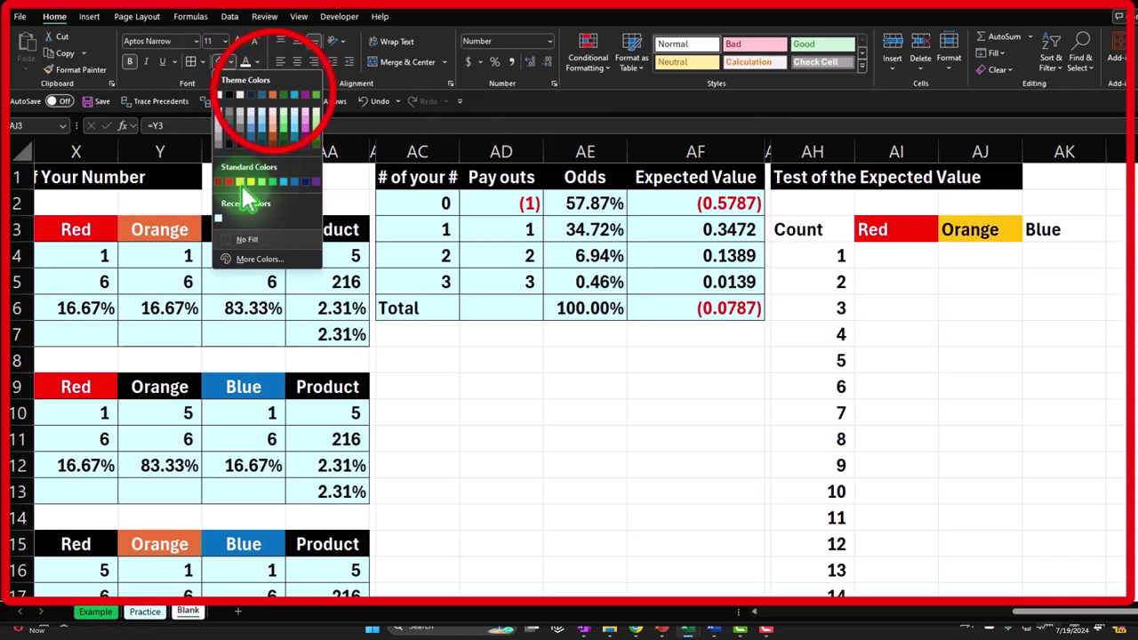
{"action": "left_click", "coordinate": [278, 104]}
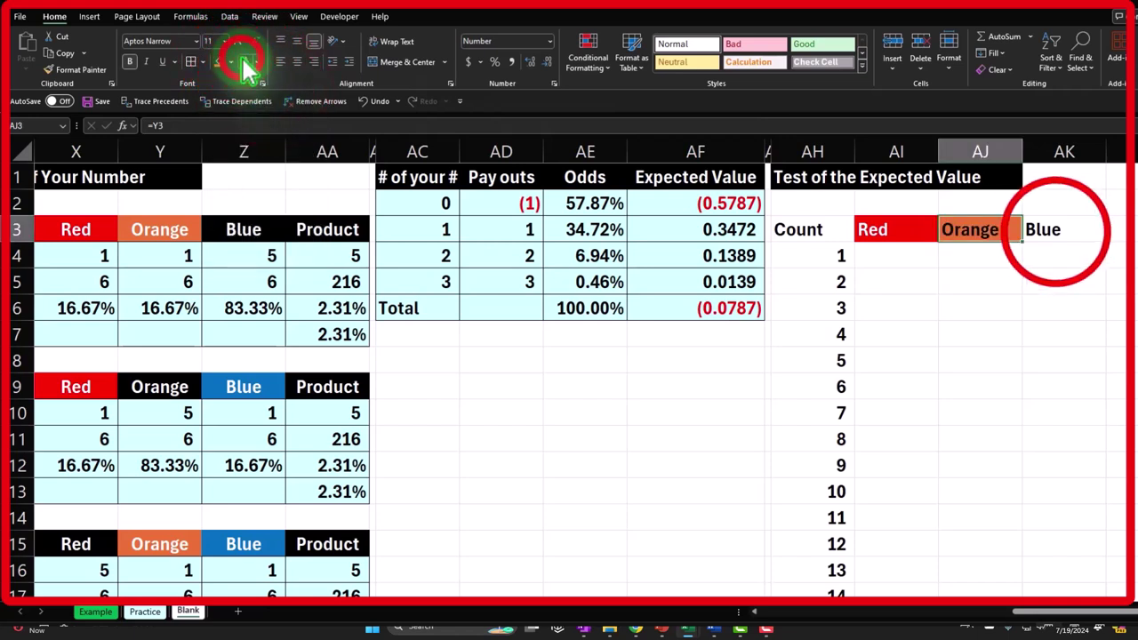
{"action": "left_click", "coordinate": [1055, 230]}
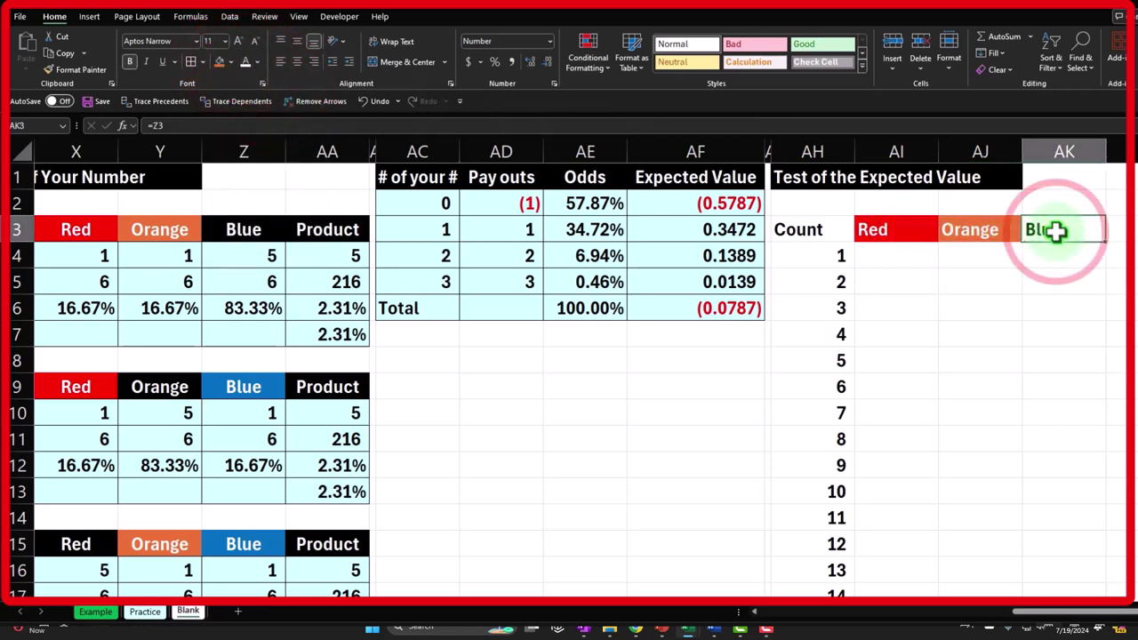
{"action": "left_click", "coordinate": [230, 62]}
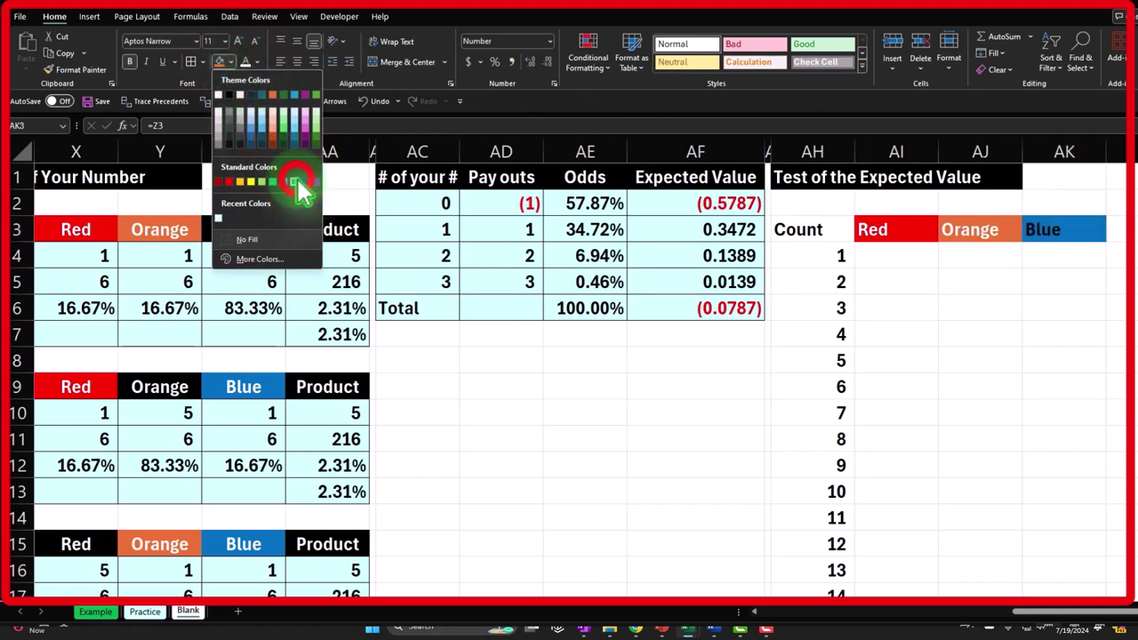
{"action": "left_click", "coordinate": [296, 181]}
{"action": "left_click", "coordinate": [251, 65]}
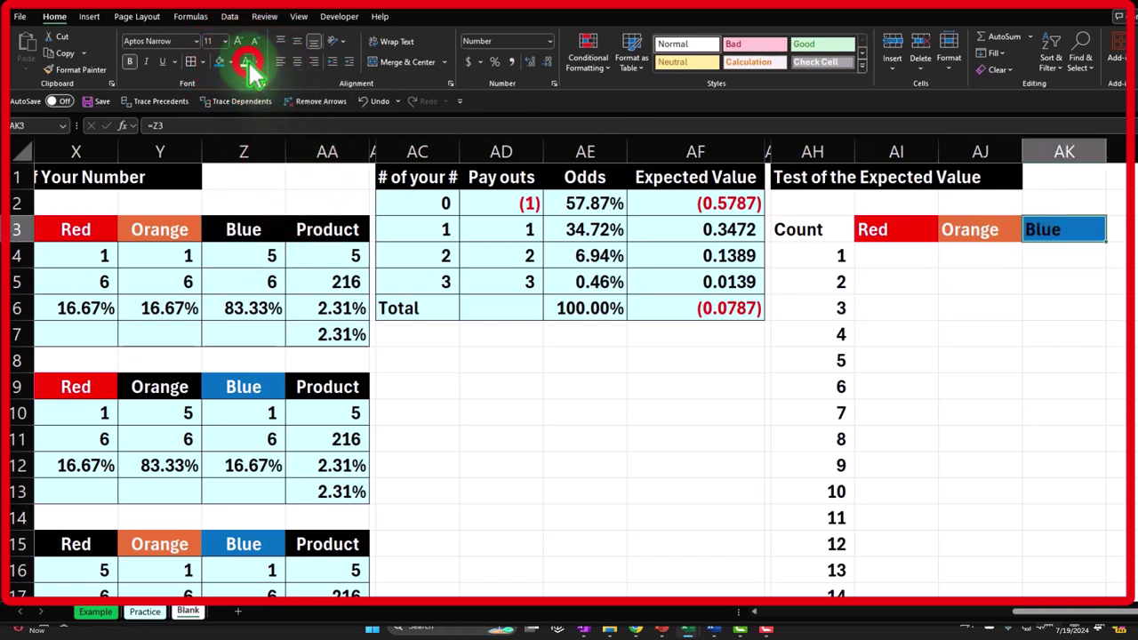
{"action": "left_click_drag", "start_coordinate": [939, 224], "coordinate": [1050, 235]}
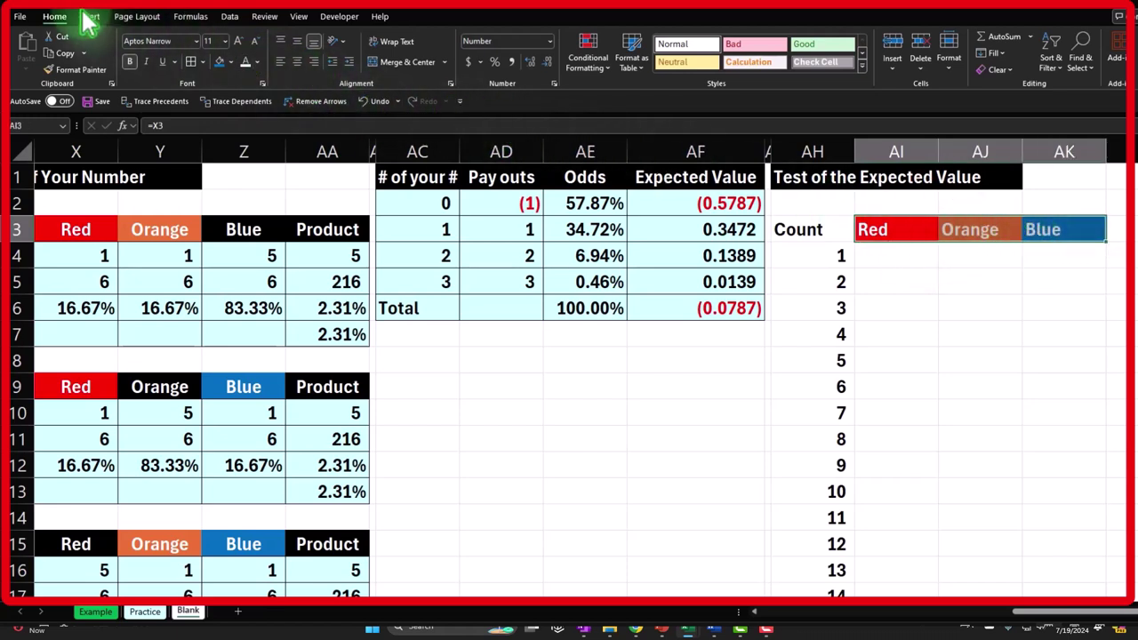
{"action": "left_click", "coordinate": [300, 64]}
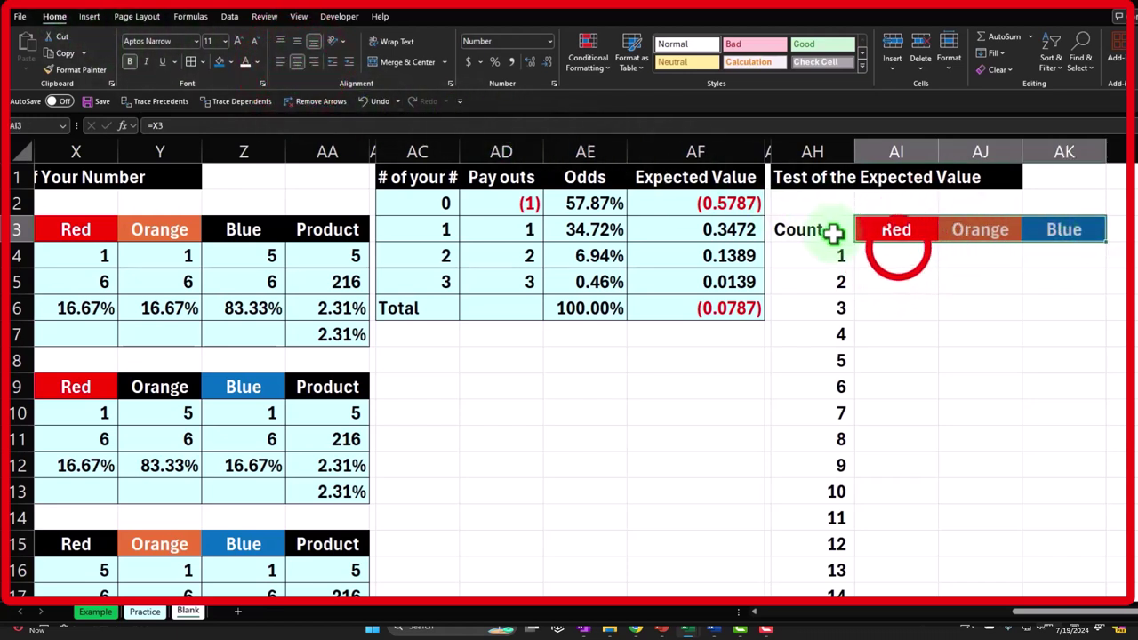
{"action": "left_click", "coordinate": [897, 253]}
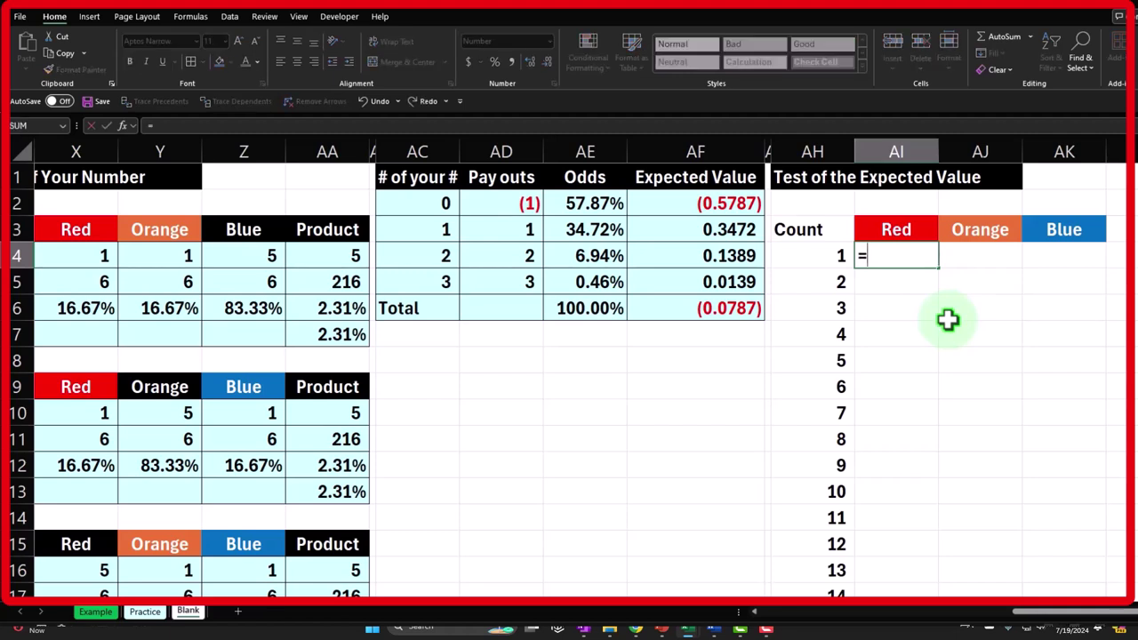
- Enter =RANDBETWEEN(1,6) in AI4 for the Red die roll
{"action": "type", "text": "rand"}
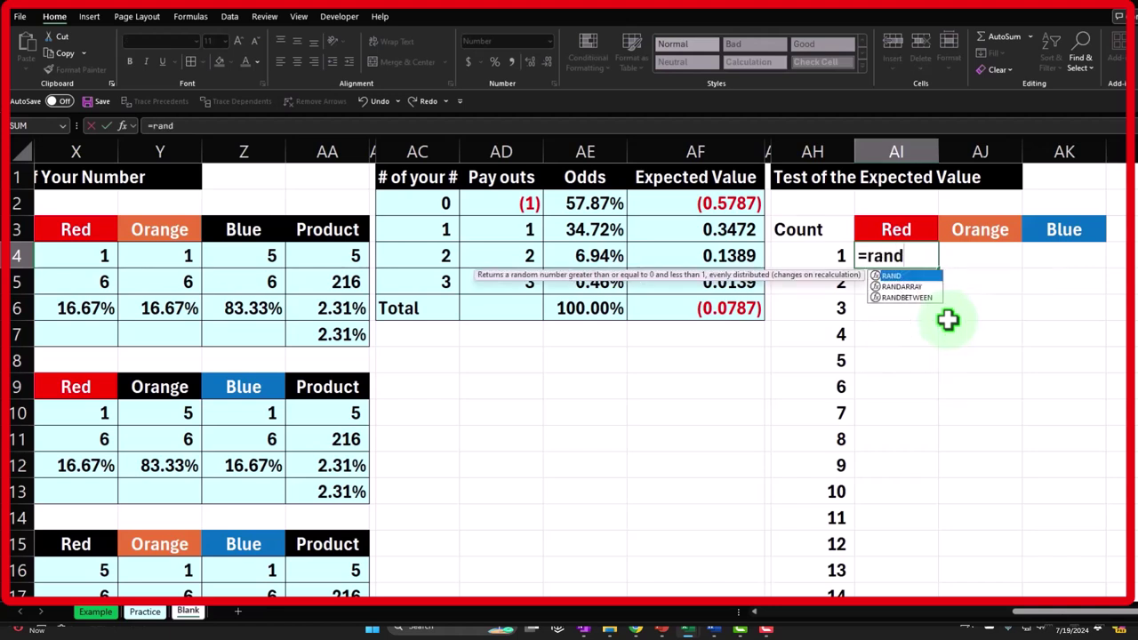
{"action": "key", "text": "Down"}
{"action": "key", "text": "Down"}
{"action": "key", "text": "Tab"}
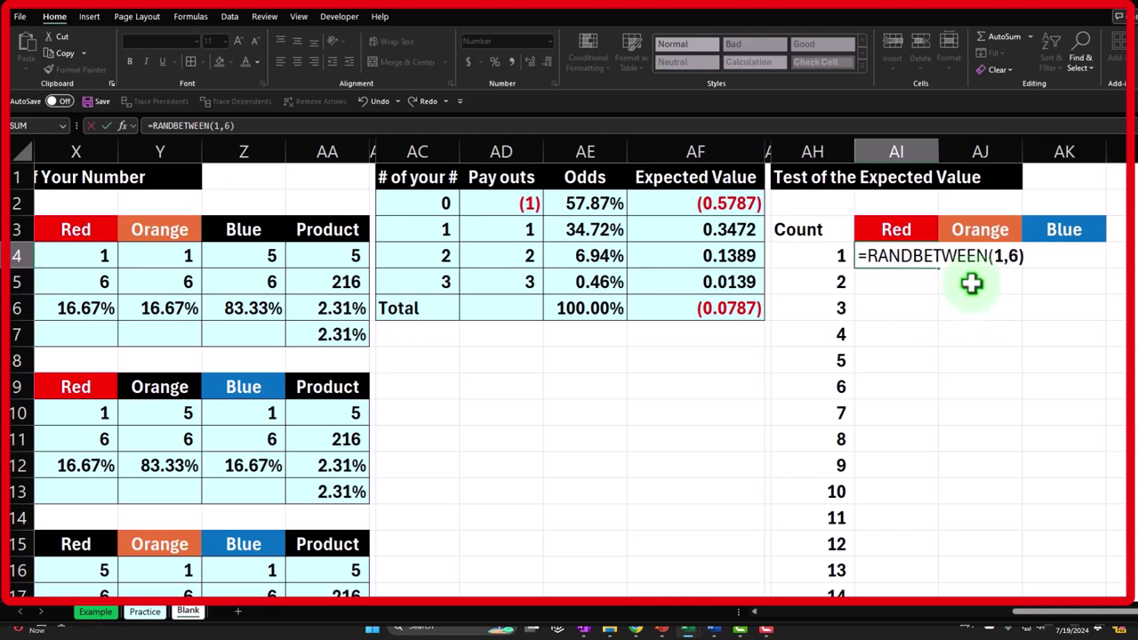
{"action": "key", "text": "Return"}
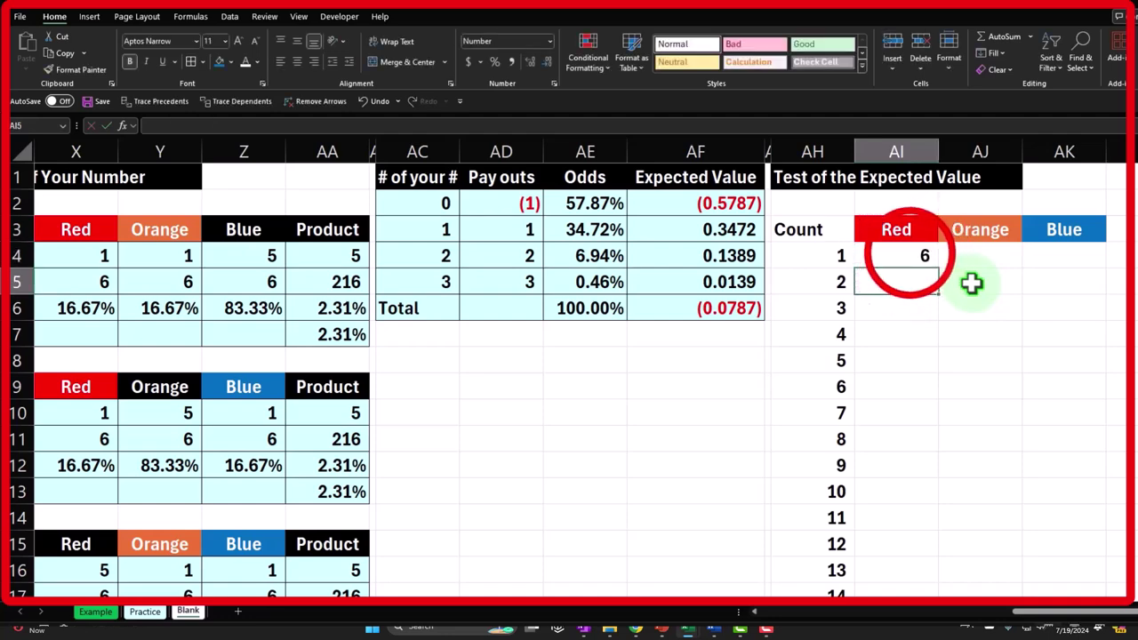
{"action": "double_click", "coordinate": [909, 256]}
{"action": "key", "text": "Return"}
{"action": "left_click", "coordinate": [909, 255]}
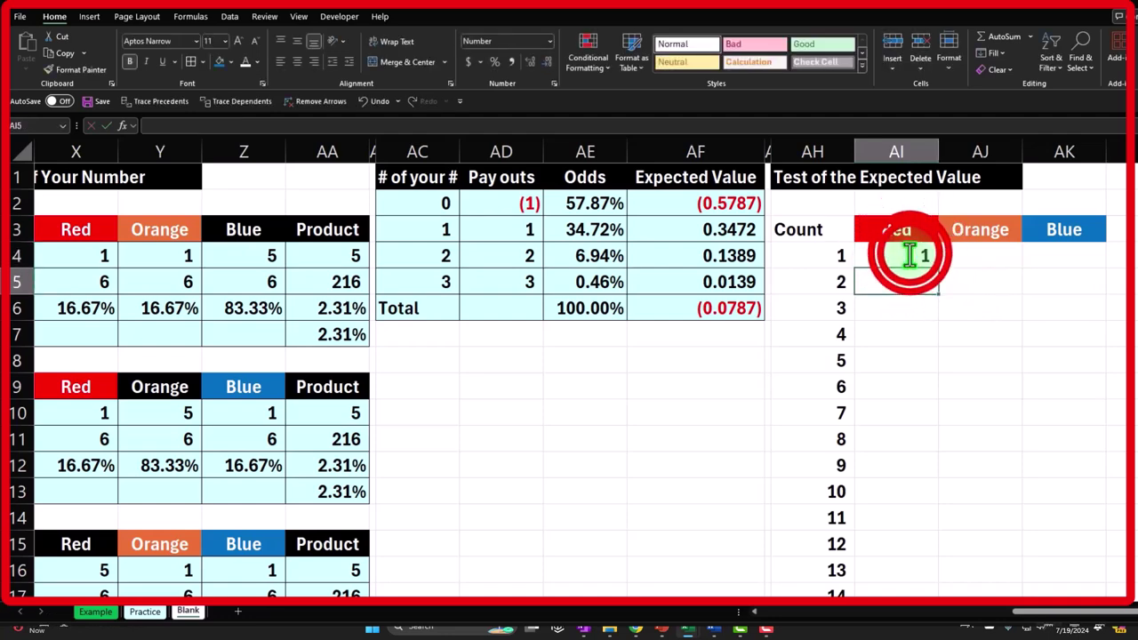
{"action": "double_click", "coordinate": [909, 255]}
{"action": "key", "text": "Return"}
{"action": "double_click", "coordinate": [909, 255]}
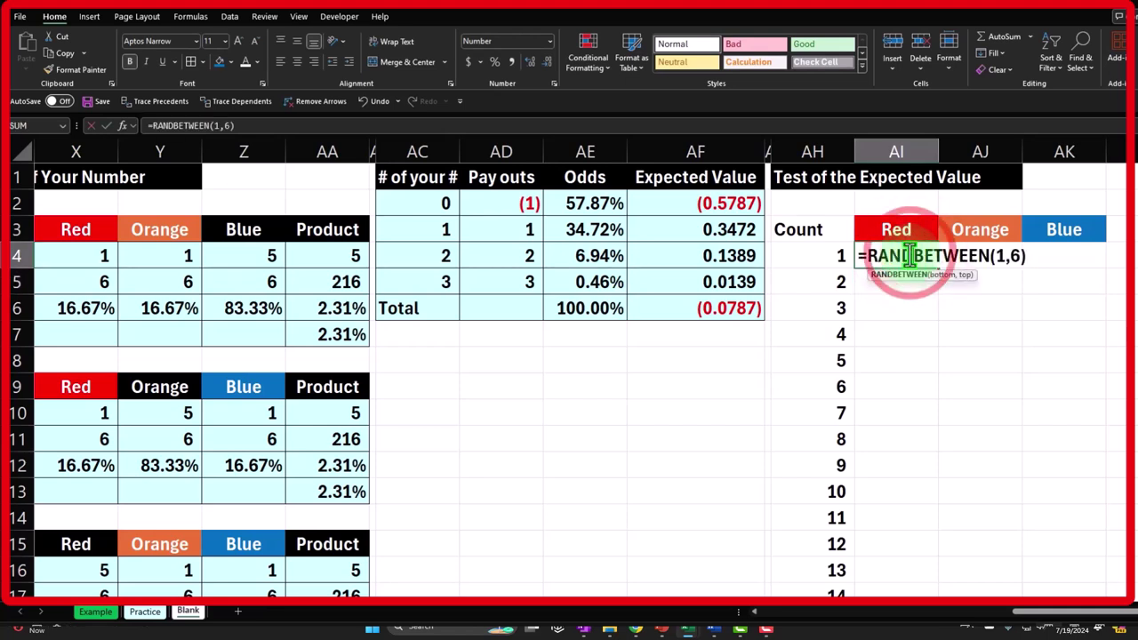
{"action": "key", "text": "Return"}
{"action": "left_click", "coordinate": [909, 255]}
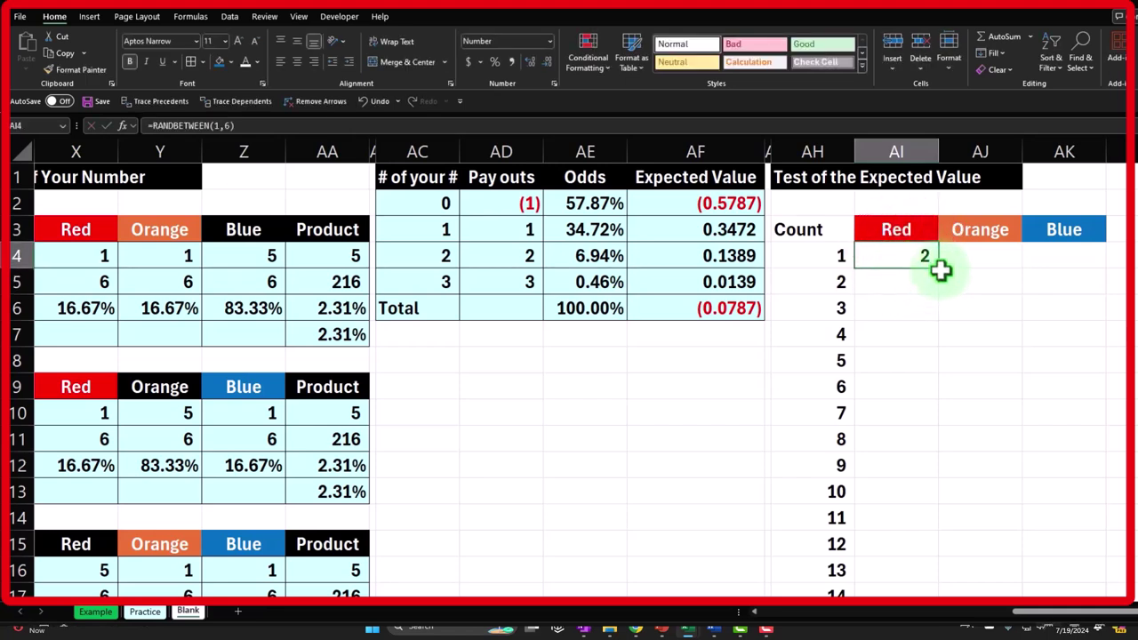
- Copy the die formula across to AJ4 and AK4 for Orange and Blue
{"action": "left_click_drag", "start_coordinate": [940, 271], "coordinate": [1082, 270]}
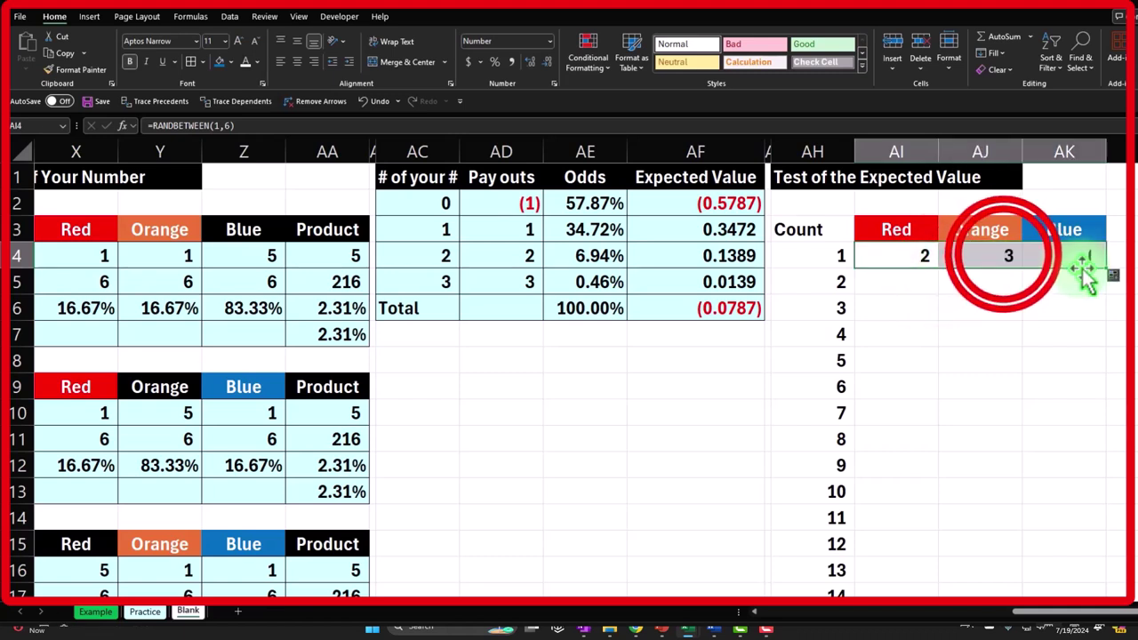
{"action": "double_click", "coordinate": [1000, 253]}
{"action": "key", "text": "Return"}
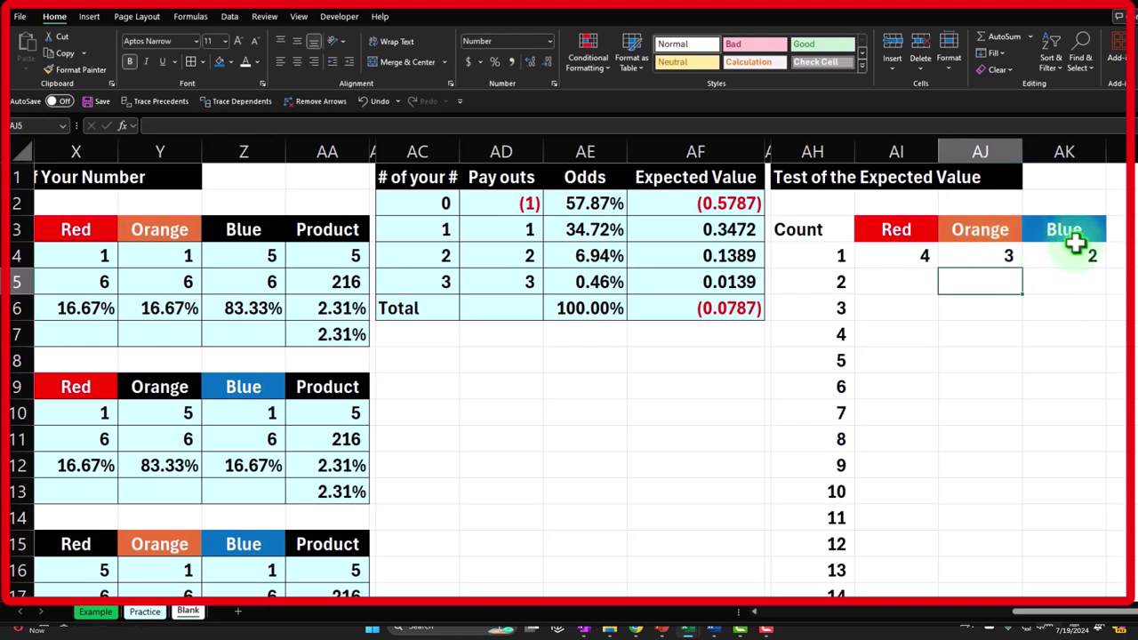
{"action": "left_click_drag", "start_coordinate": [919, 259], "coordinate": [1044, 257]}
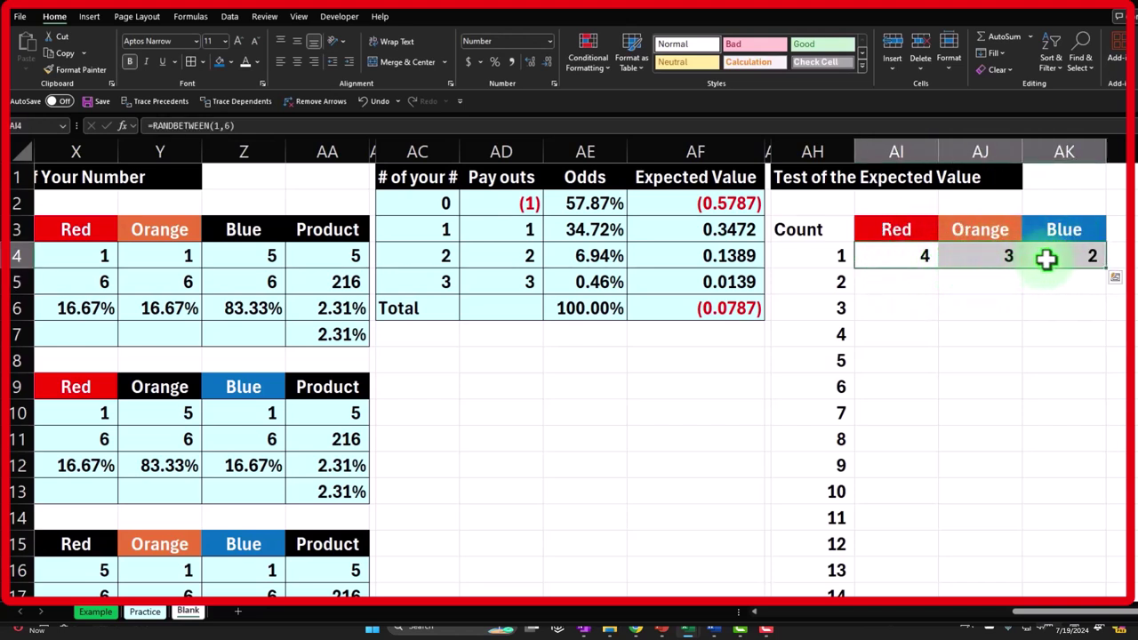
{"action": "left_click_drag", "start_coordinate": [1046, 259], "coordinate": [1078, 262]}
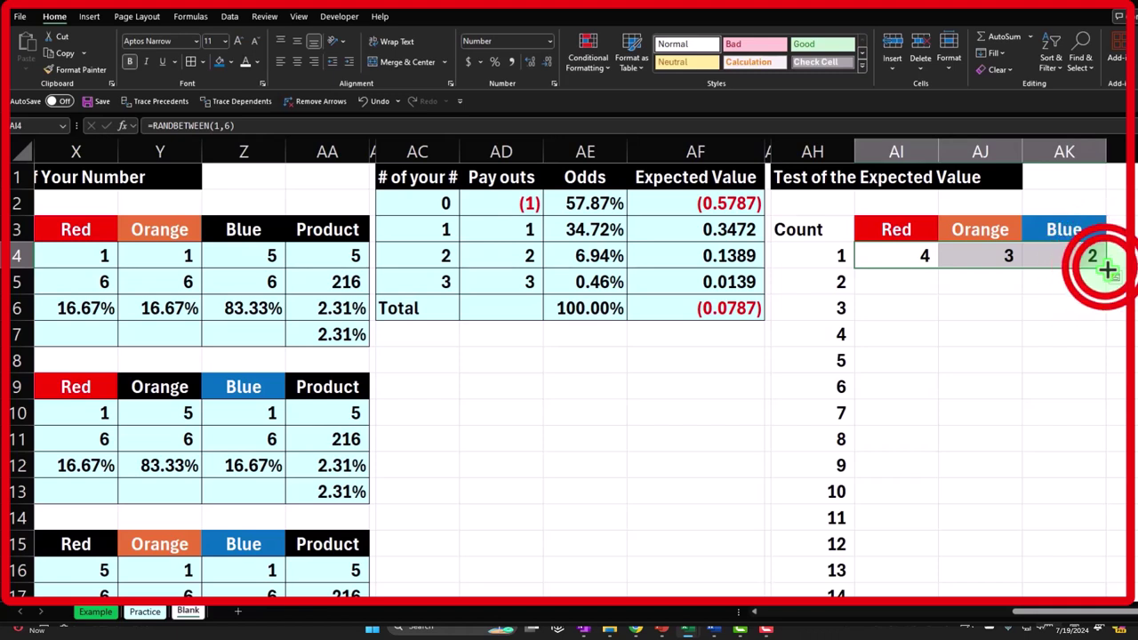
- Fill the dice formulas down all 500 rows and shade the Count numbers black
{"action": "double_click", "coordinate": [1107, 269]}
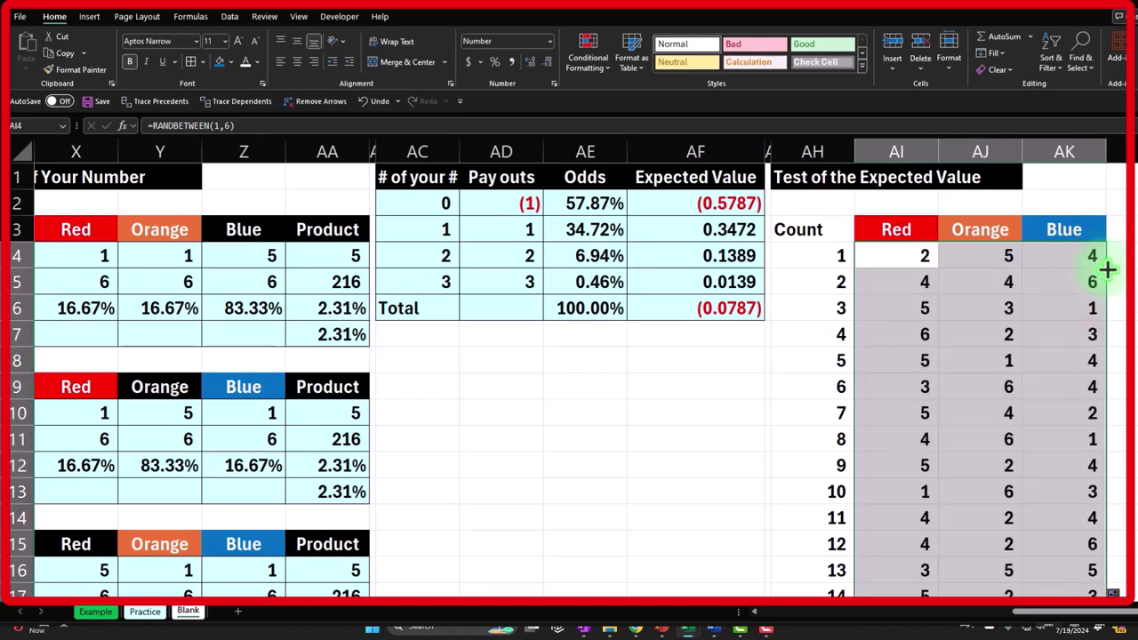
{"action": "left_click", "coordinate": [820, 259]}
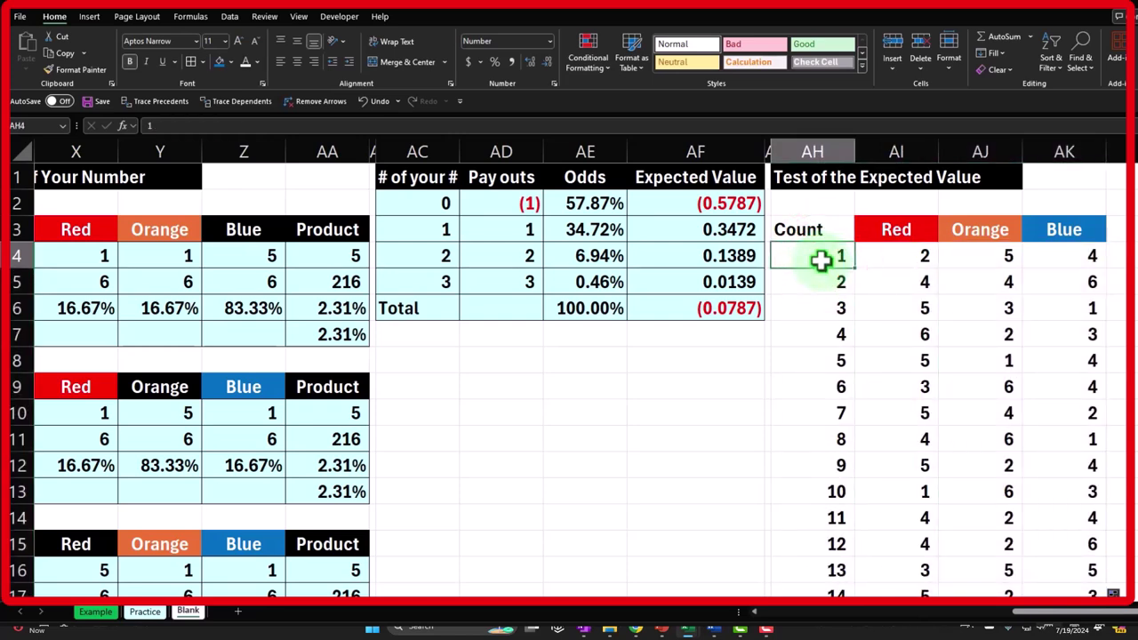
{"action": "key", "text": "ctrl+shift+Down"}
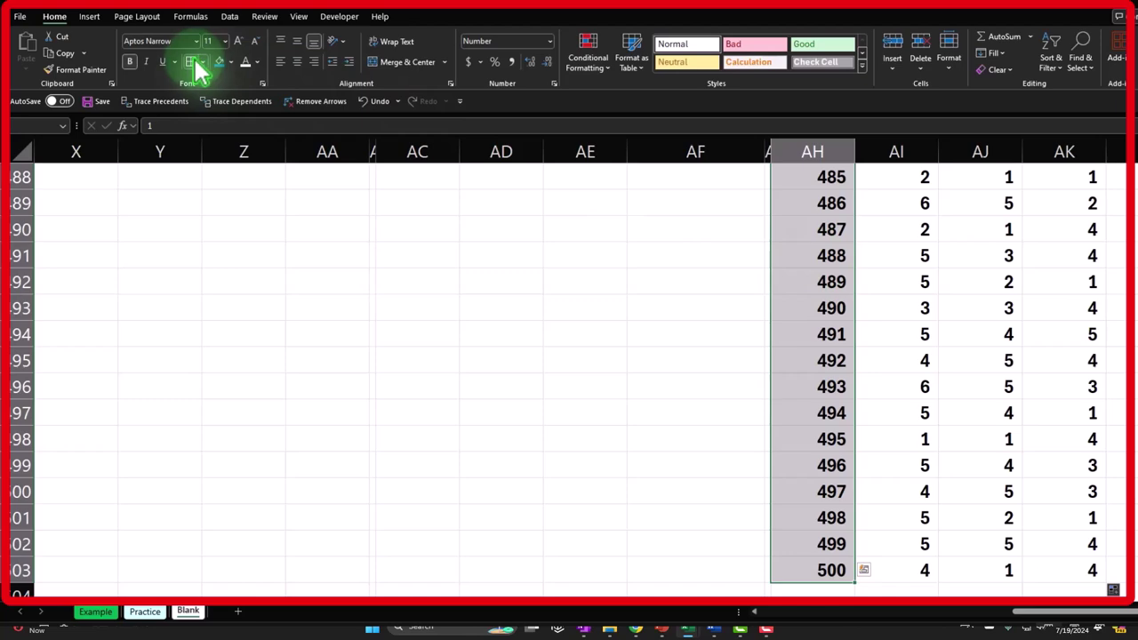
{"action": "left_click", "coordinate": [229, 62]}
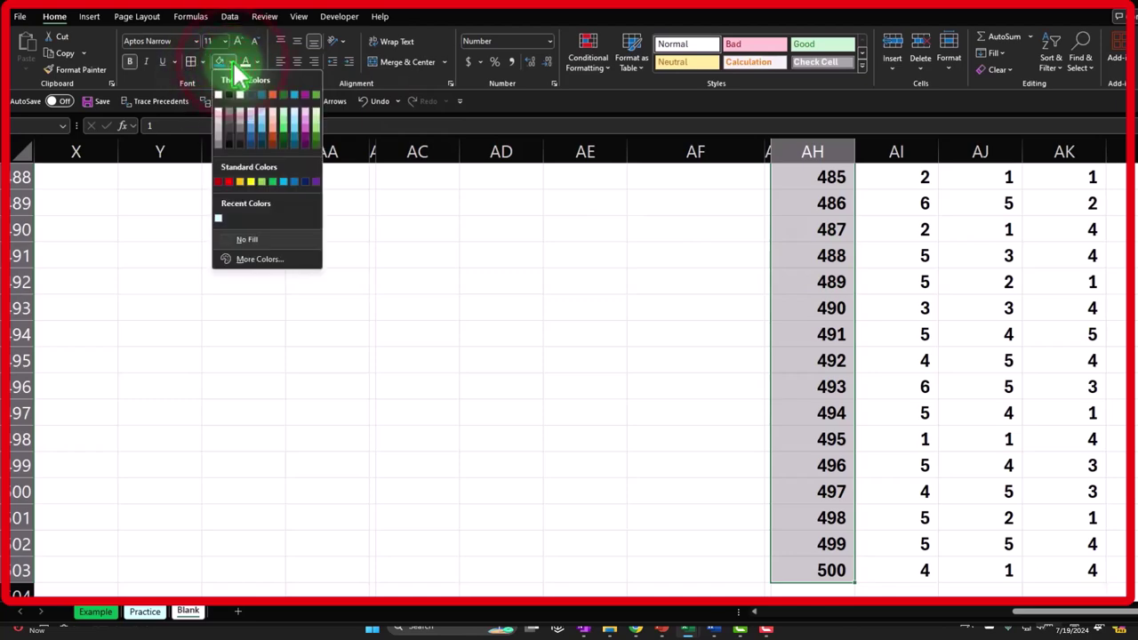
{"action": "left_click", "coordinate": [228, 95]}
{"action": "key", "text": "ctrl+BackSpace"}
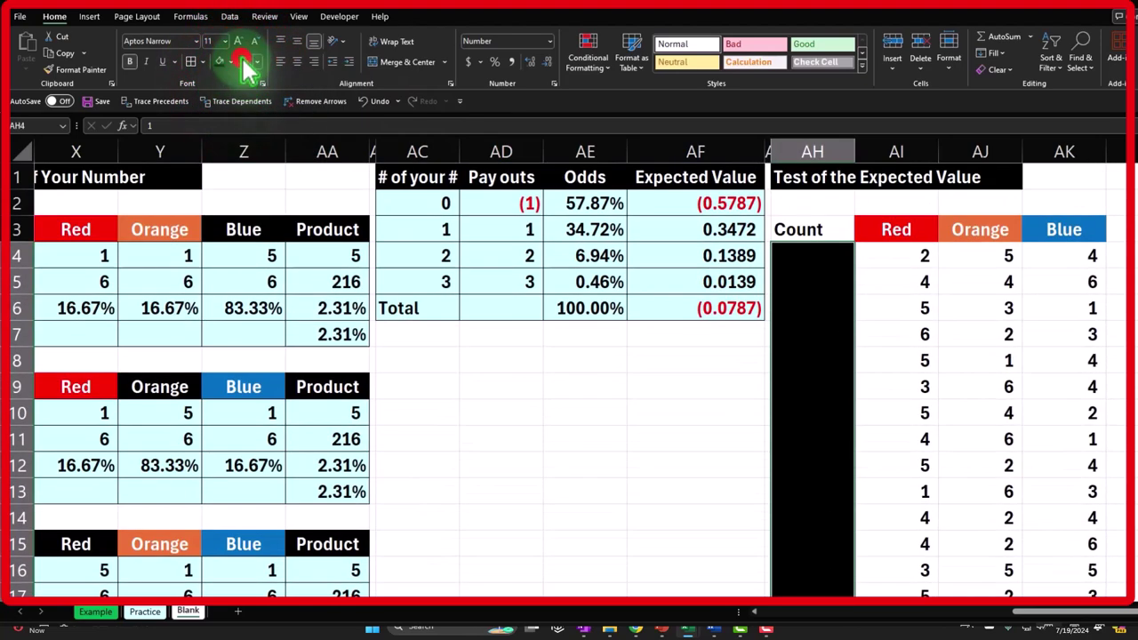
- Shade the Count heading black, make the column's text white, and narrow column AH
{"action": "left_click", "coordinate": [793, 231]}
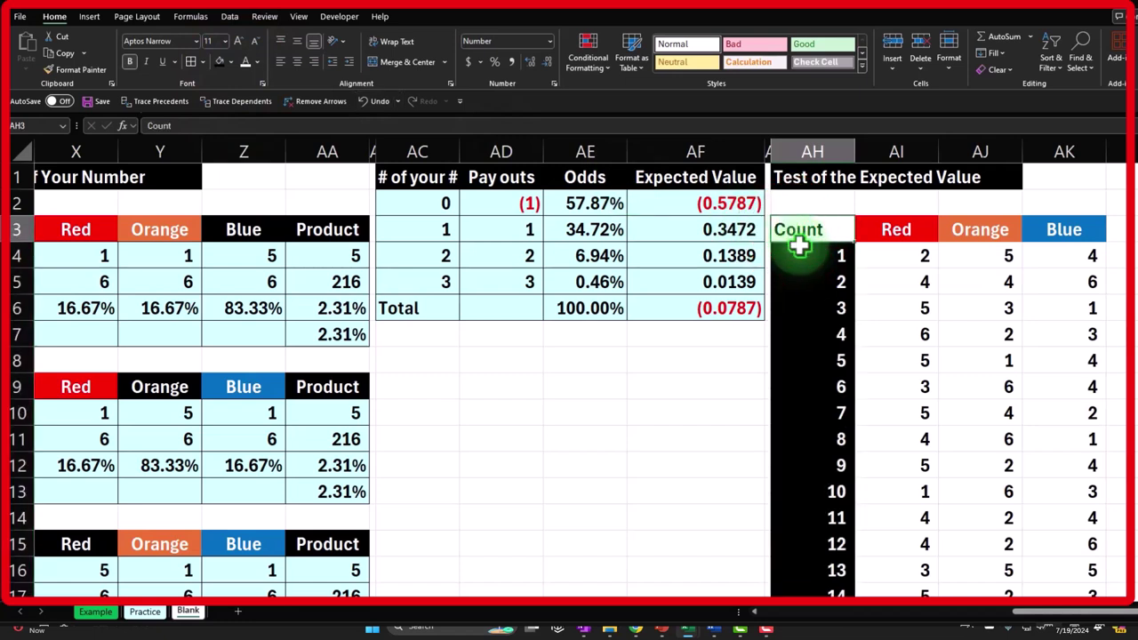
{"action": "left_click", "coordinate": [219, 62]}
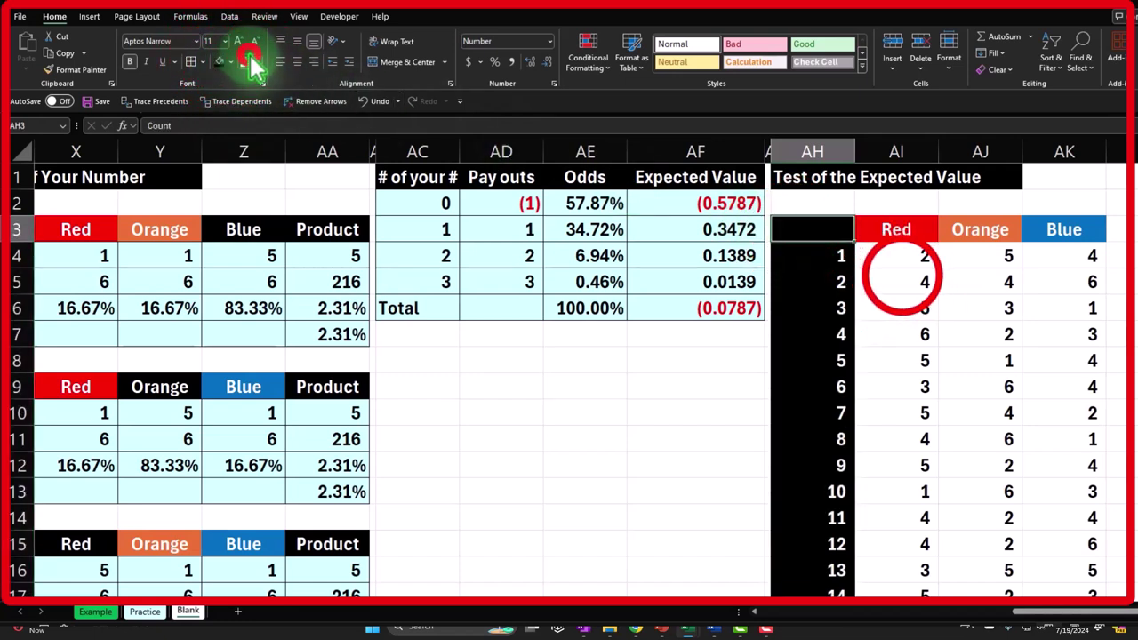
{"action": "left_click", "coordinate": [249, 62]}
{"action": "left_click", "coordinate": [901, 275]}
{"action": "left_click_drag", "start_coordinate": [853, 149], "coordinate": [835, 152]}
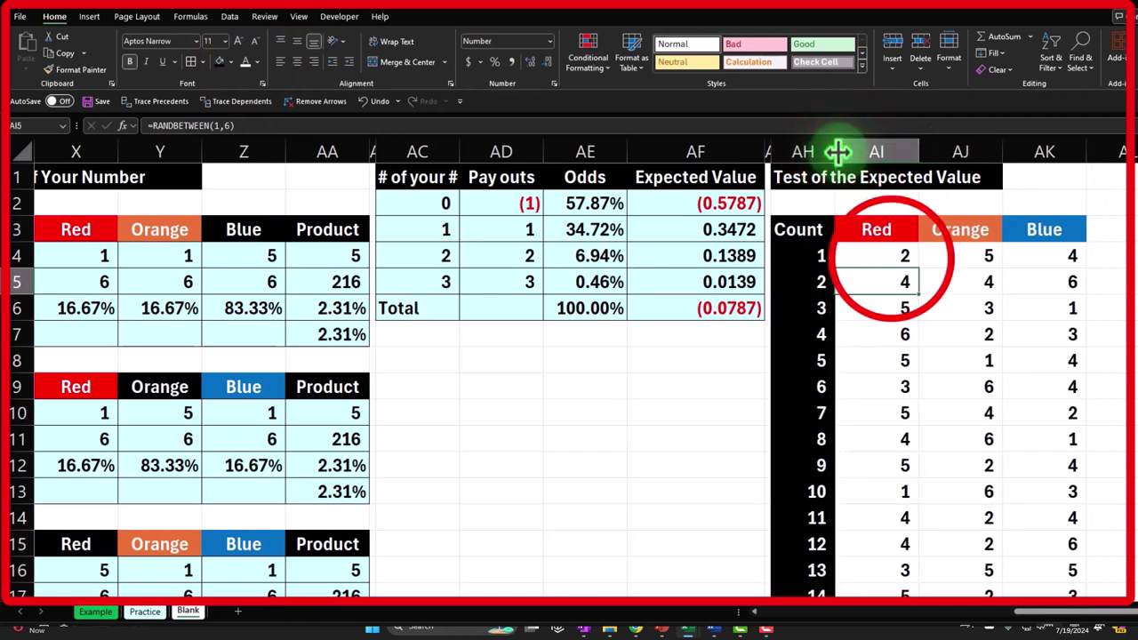
- Give the dice results AI4:AK503 all borders and a custom light cyan fill
{"action": "left_click_drag", "start_coordinate": [907, 257], "coordinate": [1012, 253]}
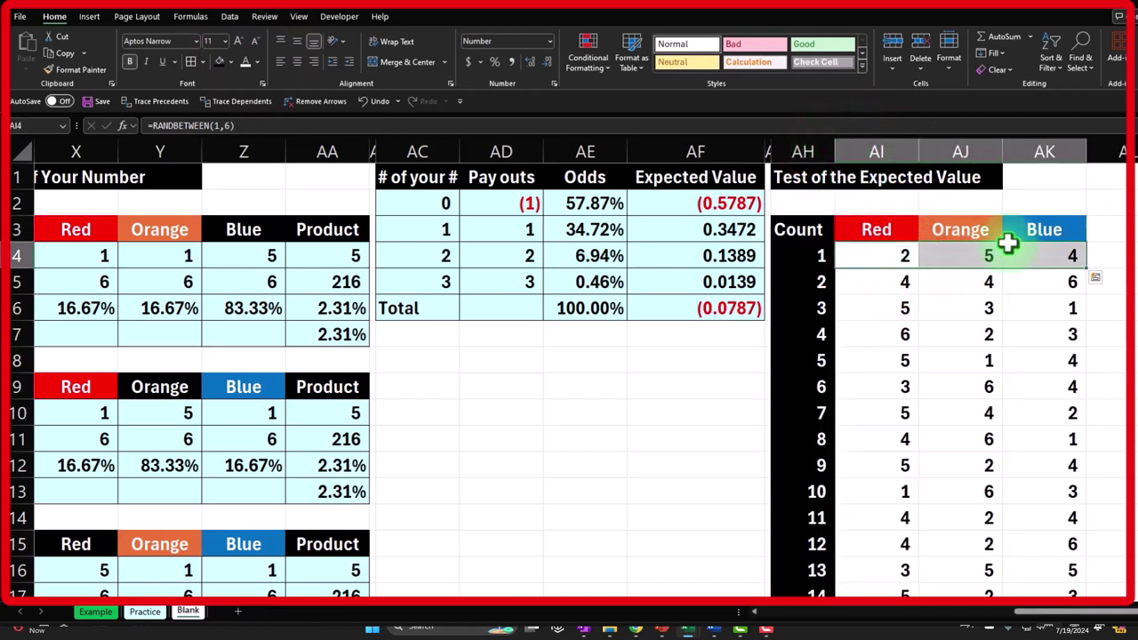
{"action": "key", "text": "ctrl+shift+Down"}
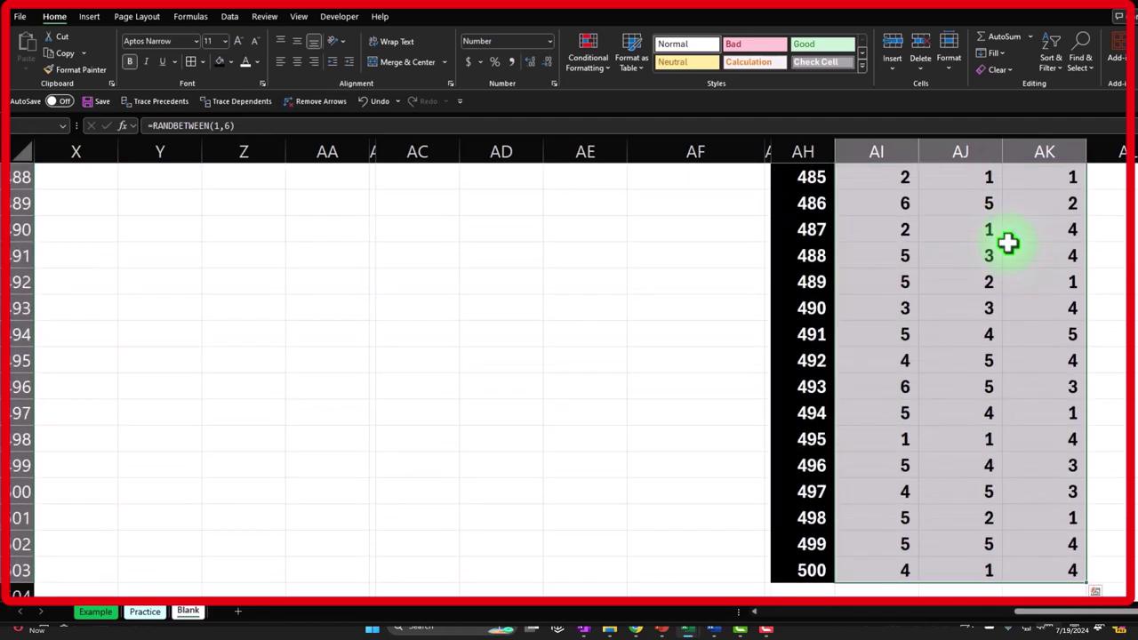
{"action": "left_click", "coordinate": [191, 62]}
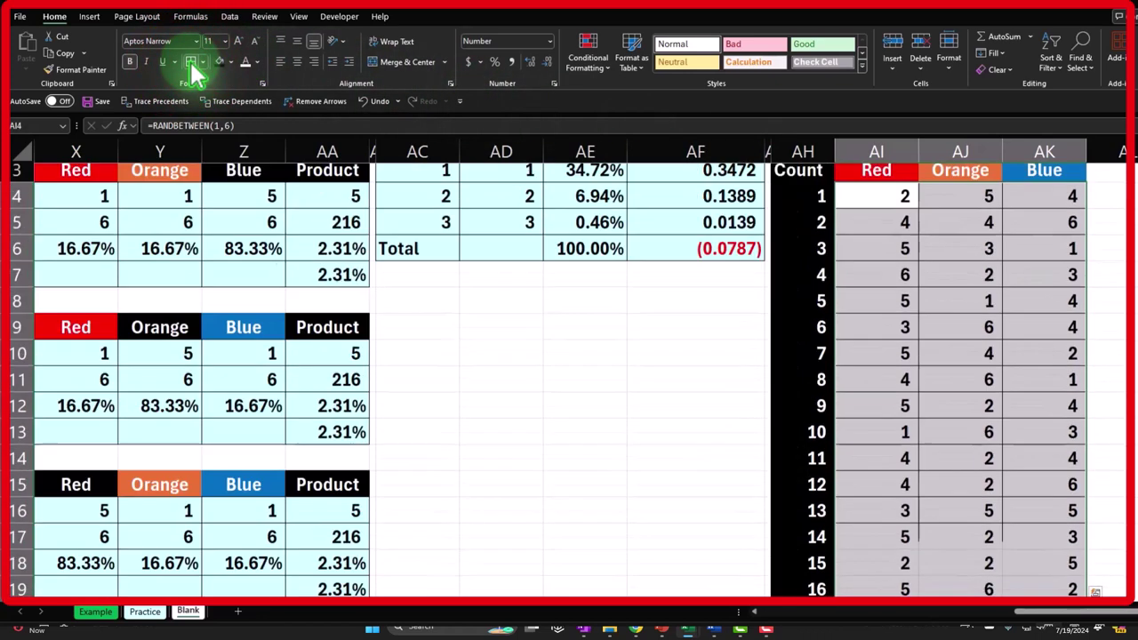
{"action": "left_click", "coordinate": [230, 61]}
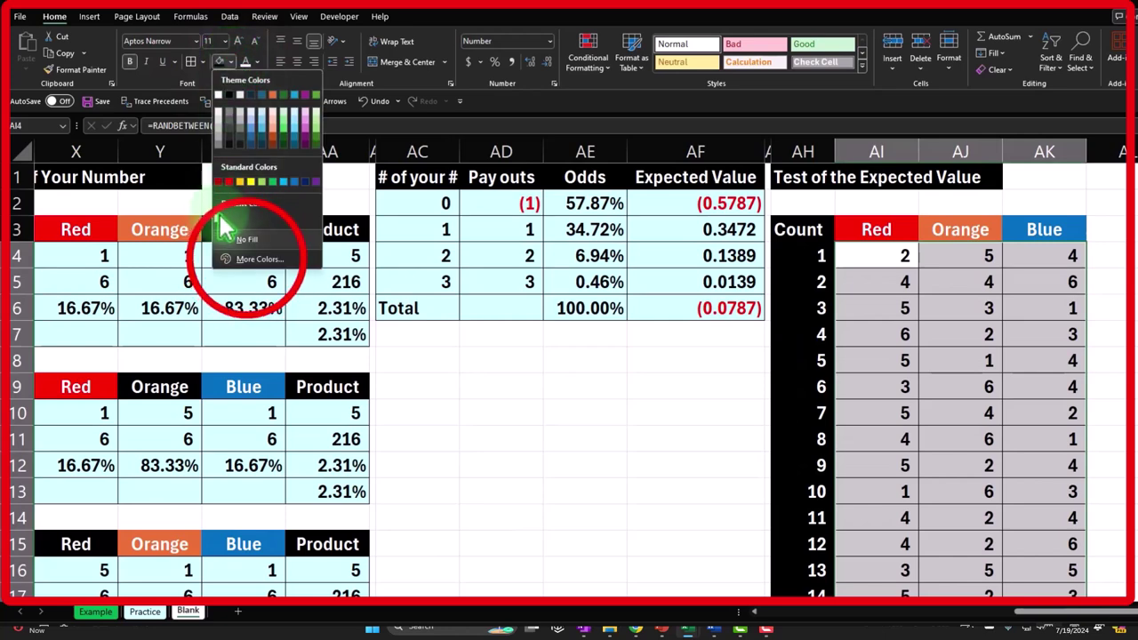
{"action": "left_click", "coordinate": [253, 260]}
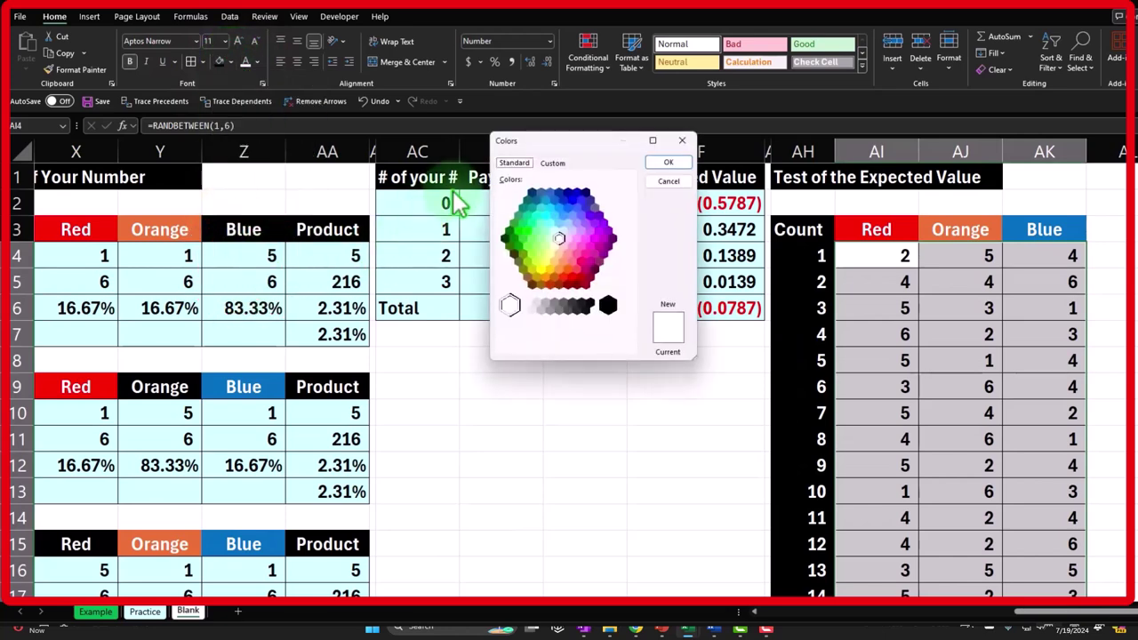
{"action": "left_click", "coordinate": [555, 229]}
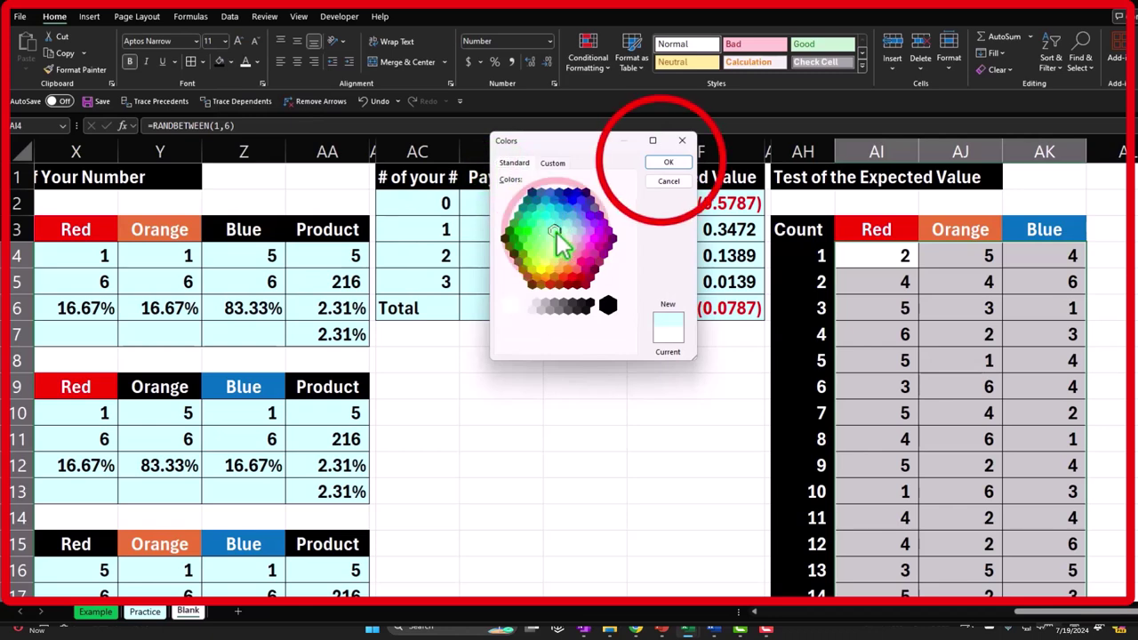
{"action": "left_click", "coordinate": [665, 166]}
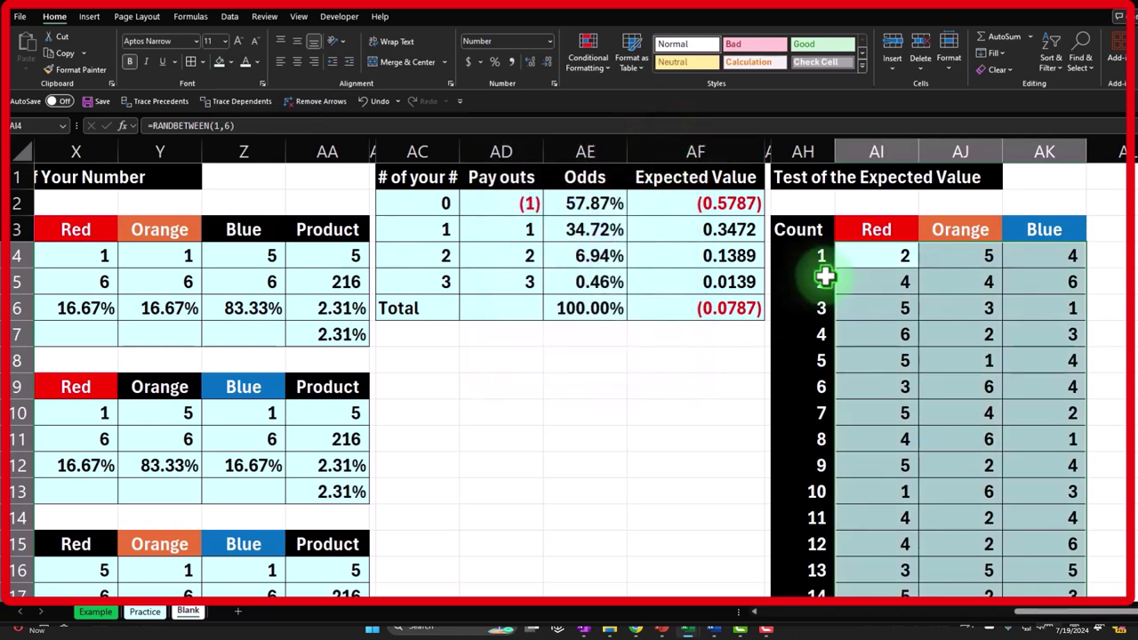
{"action": "double_click", "coordinate": [899, 281]}
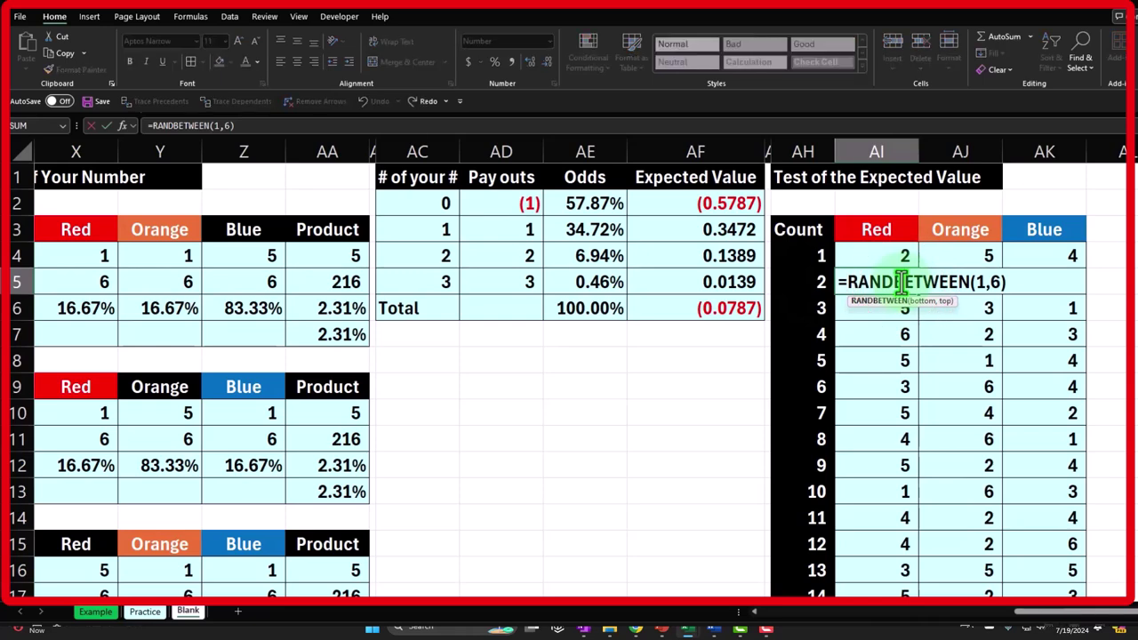
{"action": "key", "text": "Return"}
{"action": "left_click_drag", "start_coordinate": [805, 152], "coordinate": [1035, 156]}
{"action": "key", "text": "ctrl+c"}
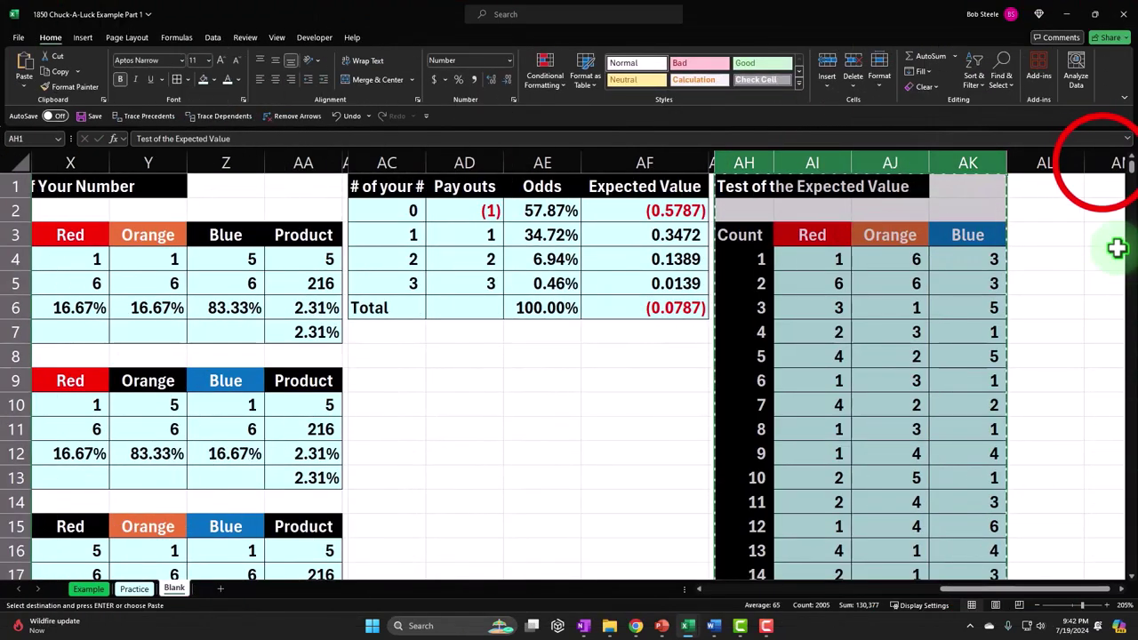
{"action": "left_click", "coordinate": [1106, 183]}
{"action": "right_click", "coordinate": [1105, 183]}
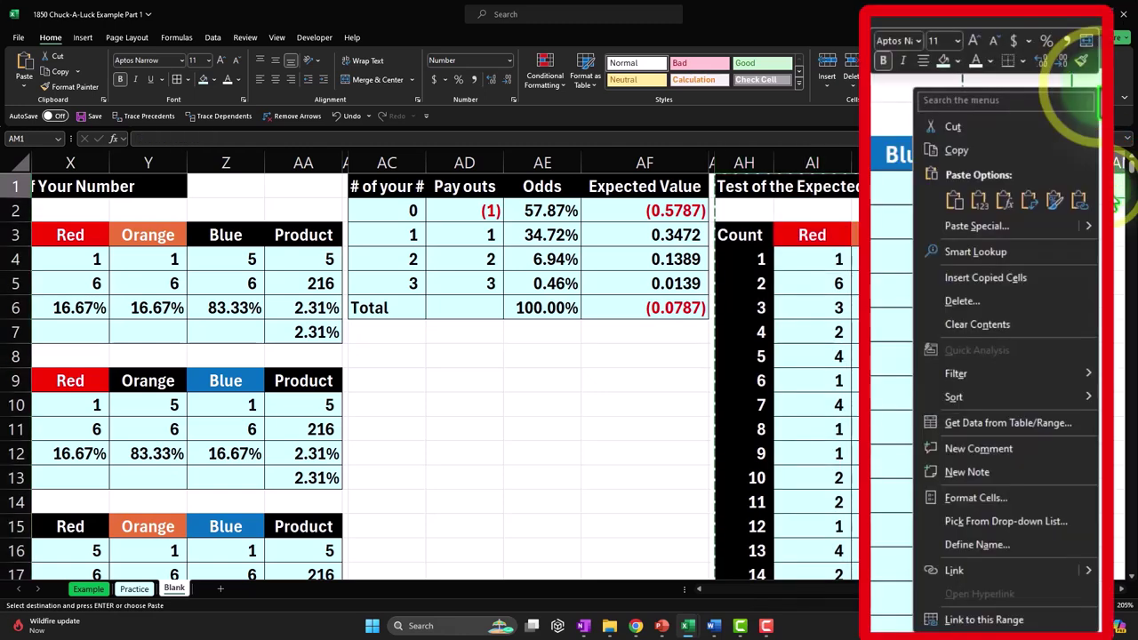
{"action": "left_click", "coordinate": [986, 205]}
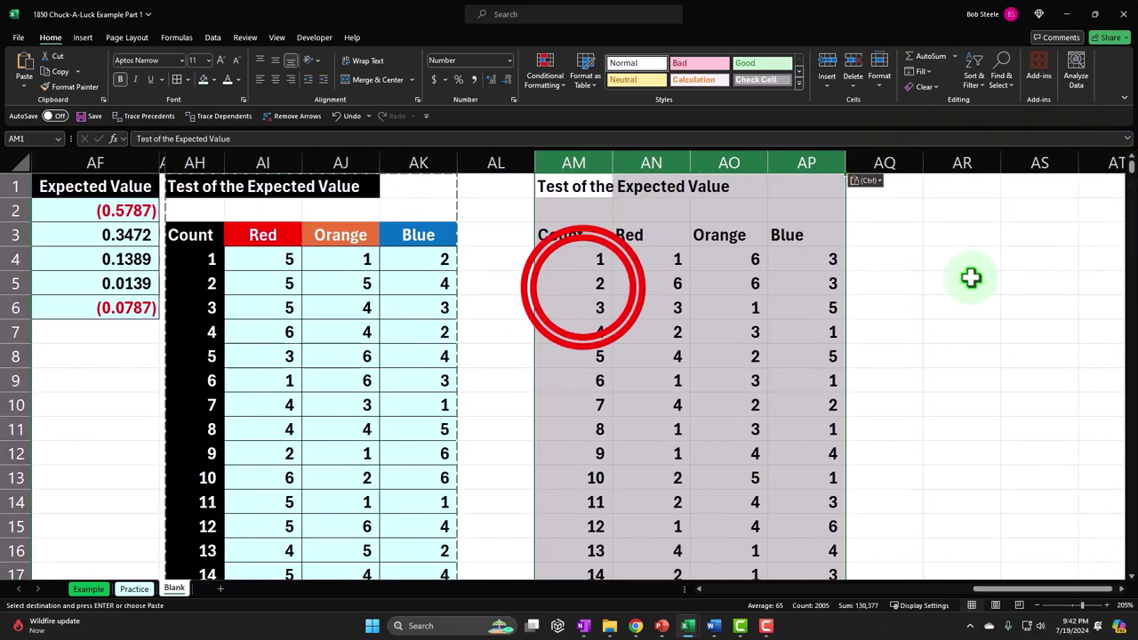
{"action": "left_click", "coordinate": [584, 285]}
{"action": "double_click", "coordinate": [715, 286]}
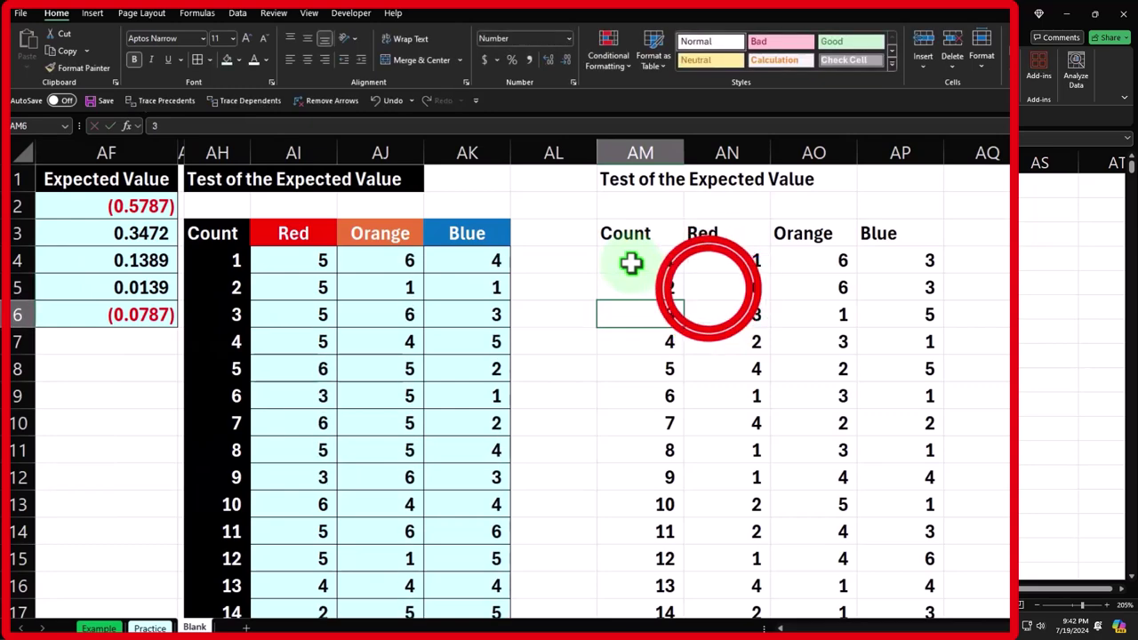
{"action": "key", "text": "Return"}
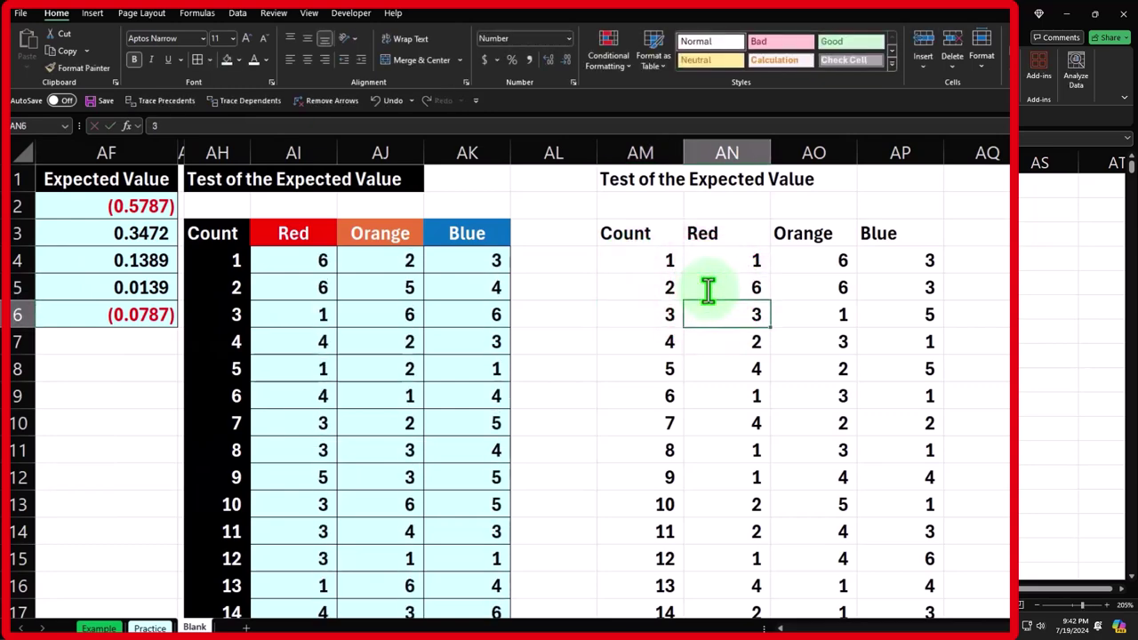
{"action": "left_click", "coordinate": [393, 102]}
{"action": "left_click", "coordinate": [392, 103]}
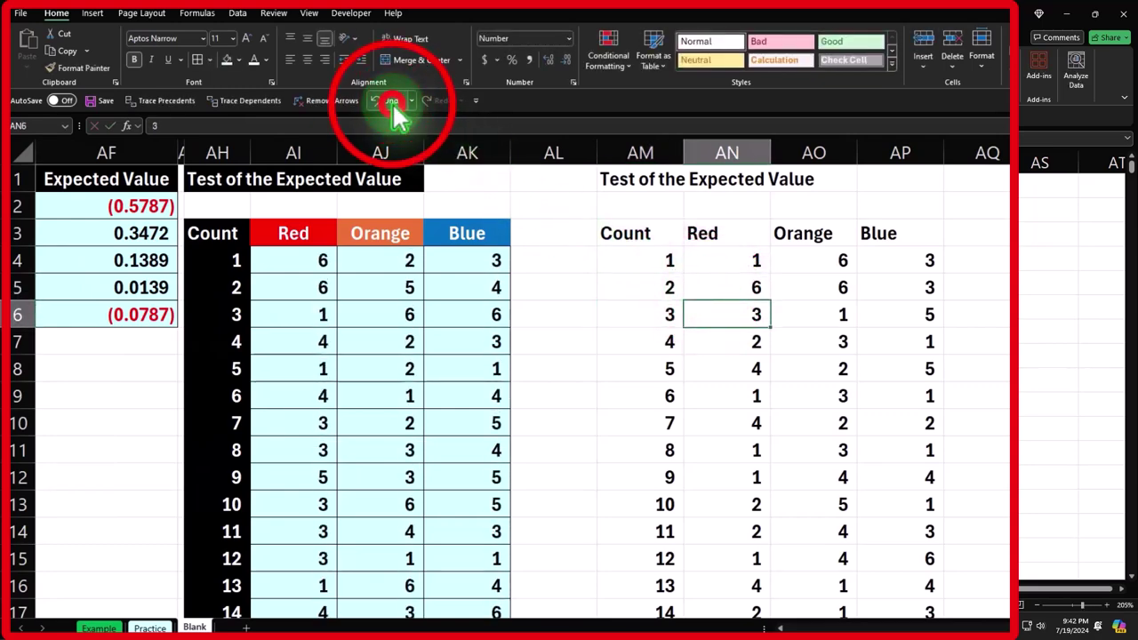
{"action": "left_click", "coordinate": [392, 103]}
{"action": "left_click", "coordinate": [392, 102]}
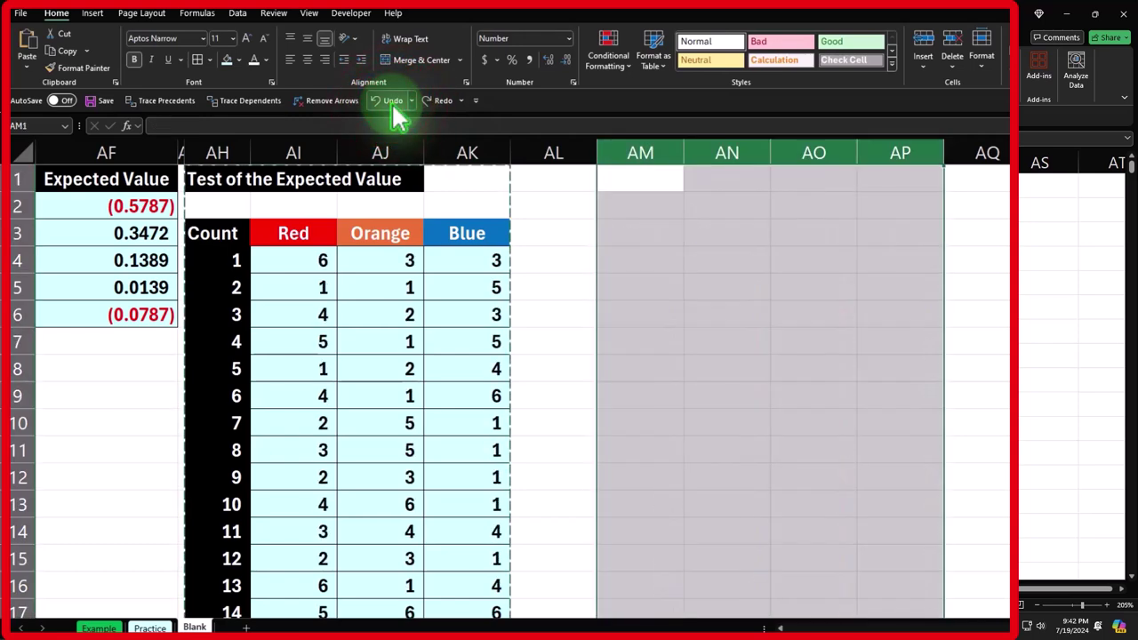
{"action": "left_click", "coordinate": [419, 208]}
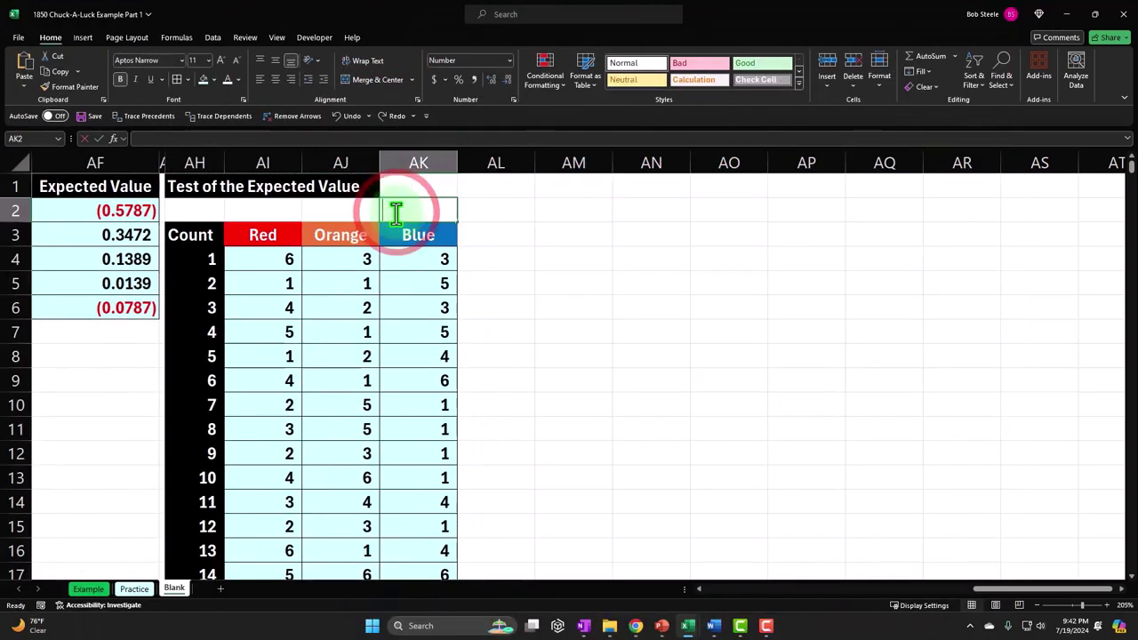
- Copy column AG's narrow spacer width onto column AL with Format Painter
{"action": "key", "text": "Return"}
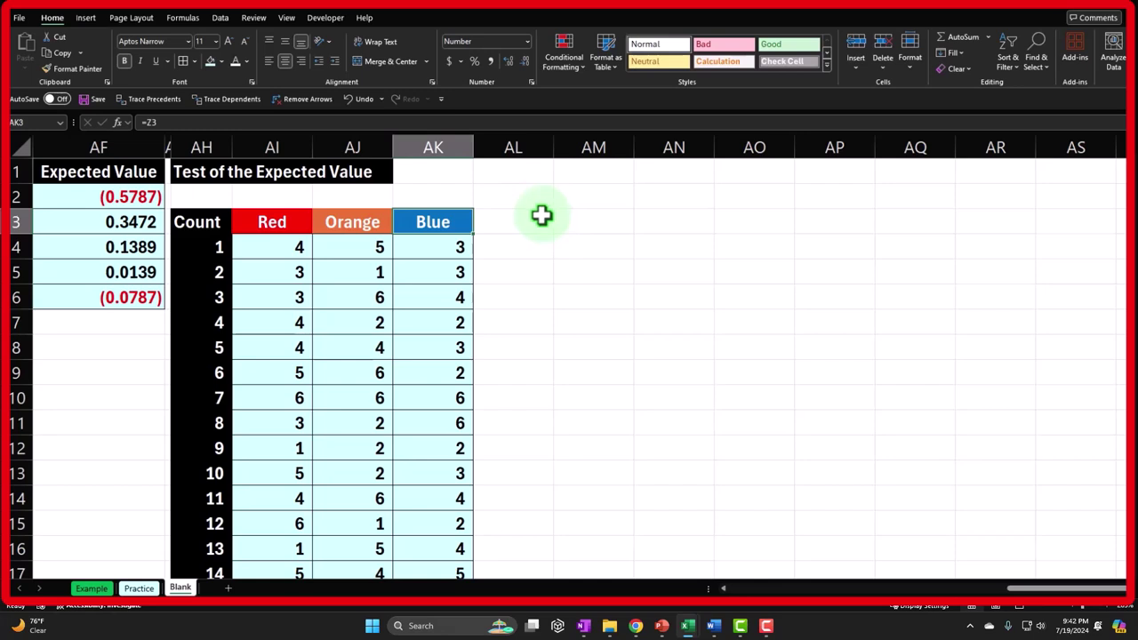
{"action": "left_click", "coordinate": [178, 141]}
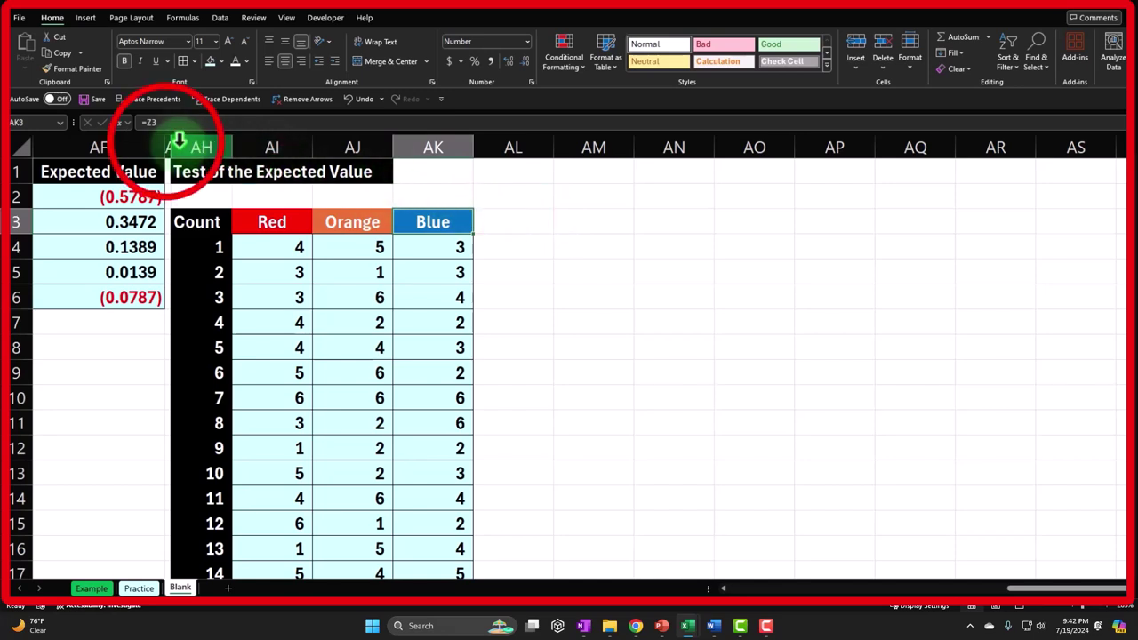
{"action": "left_click", "coordinate": [167, 140]}
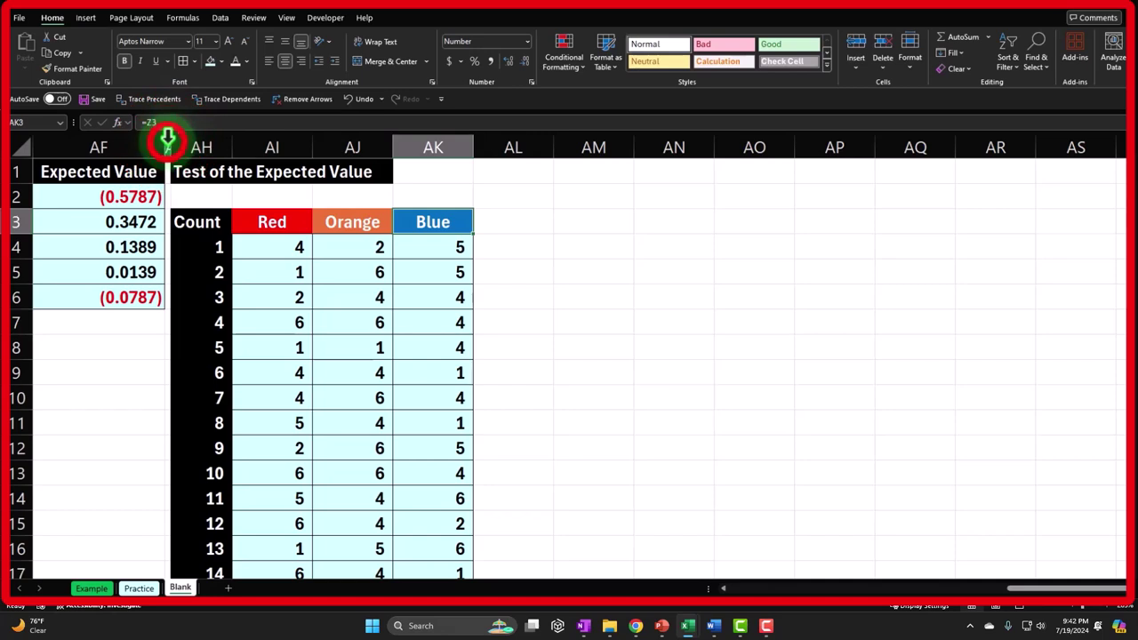
{"action": "left_click", "coordinate": [75, 69]}
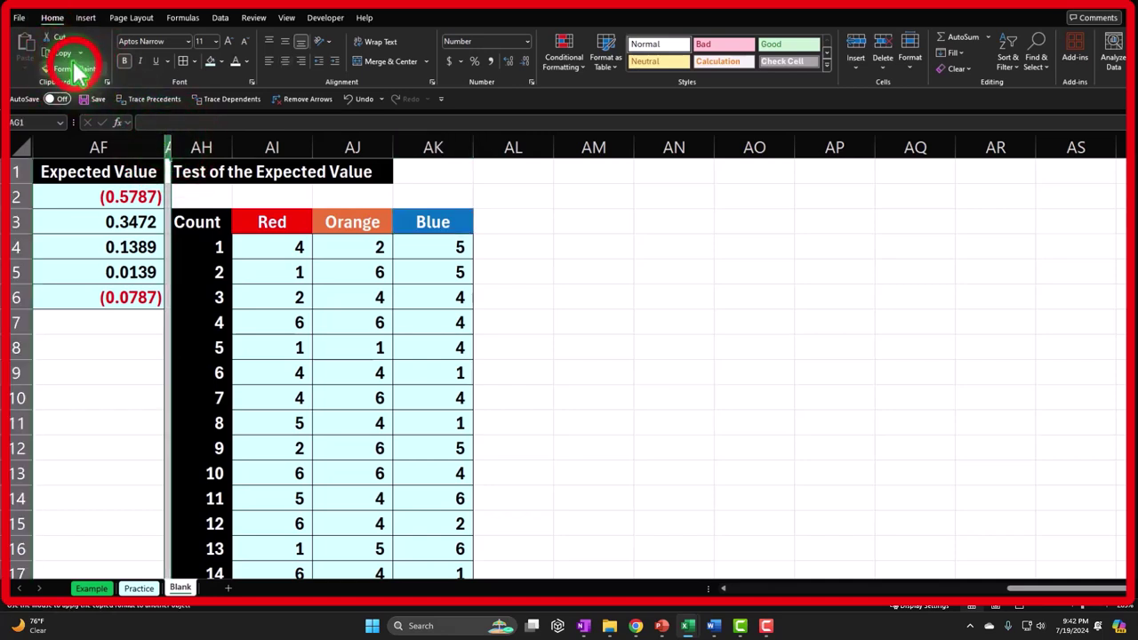
{"action": "left_click", "coordinate": [511, 147]}
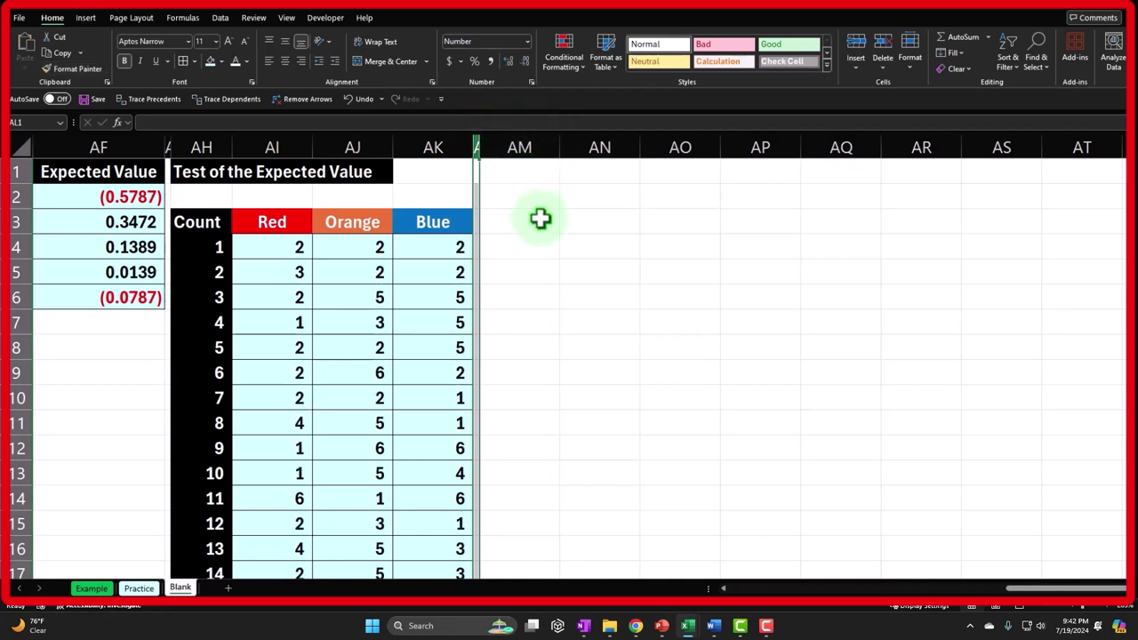
- Type Buckets in AM3, then undo it along with column AL's narrow formatting
{"action": "left_click", "coordinate": [540, 220]}
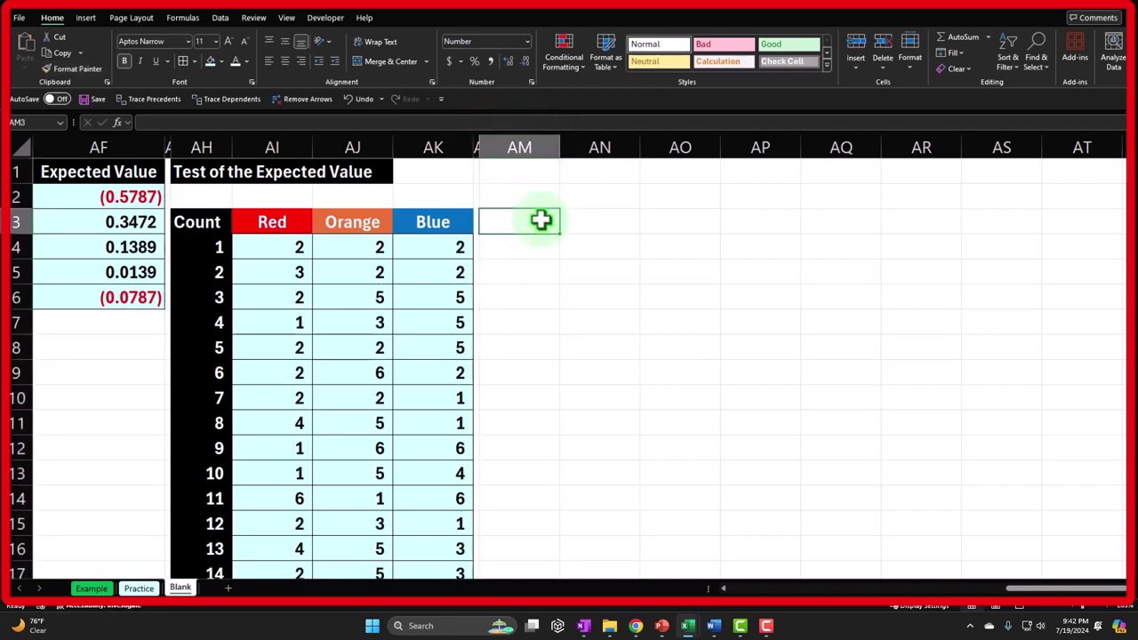
{"action": "type", "text": "Buckets"}
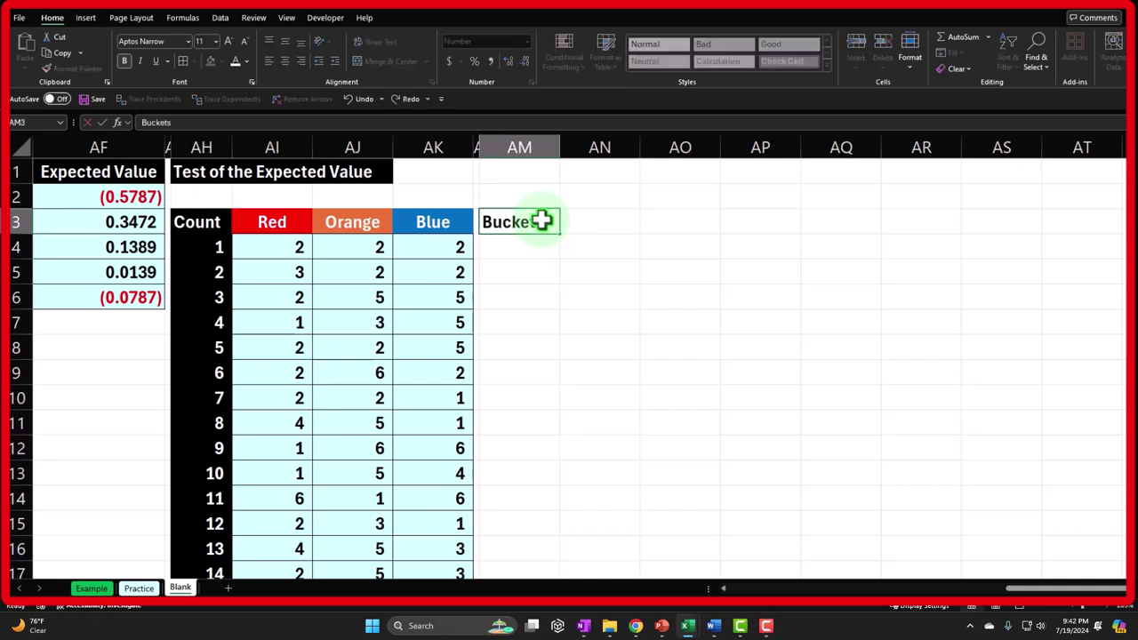
{"action": "key", "text": "Tab"}
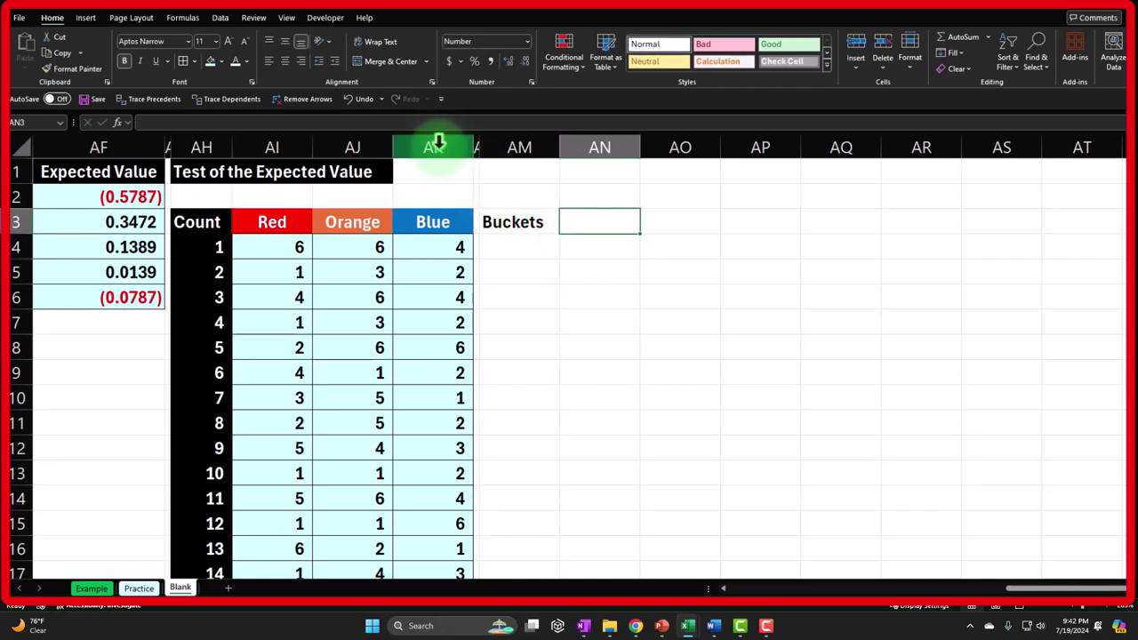
{"action": "left_click", "coordinate": [345, 99]}
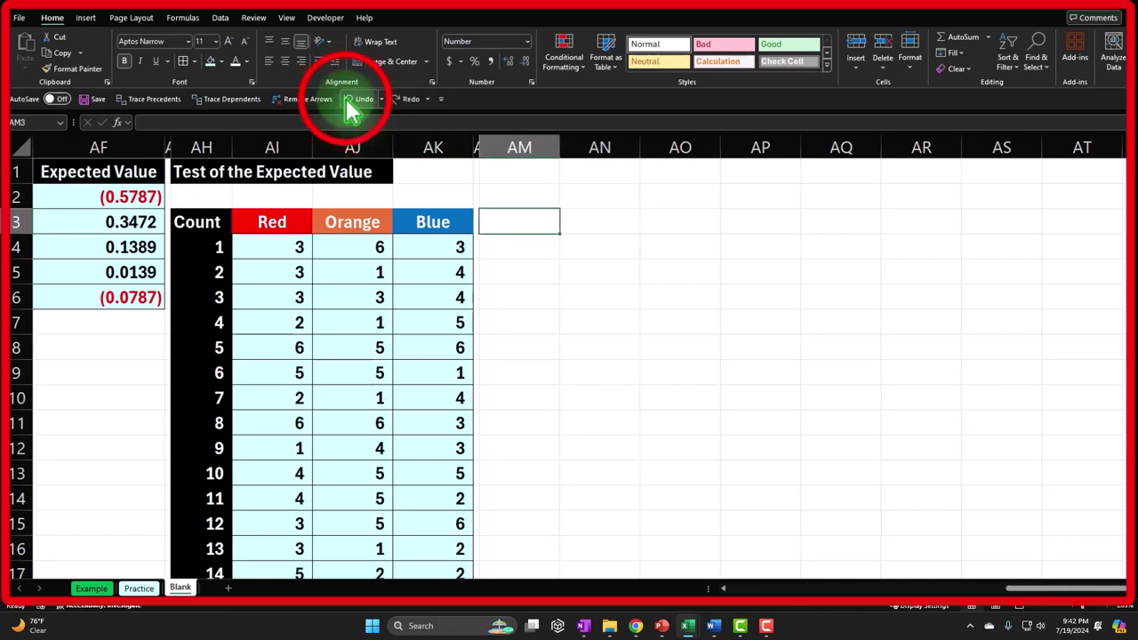
{"action": "left_click", "coordinate": [347, 100]}
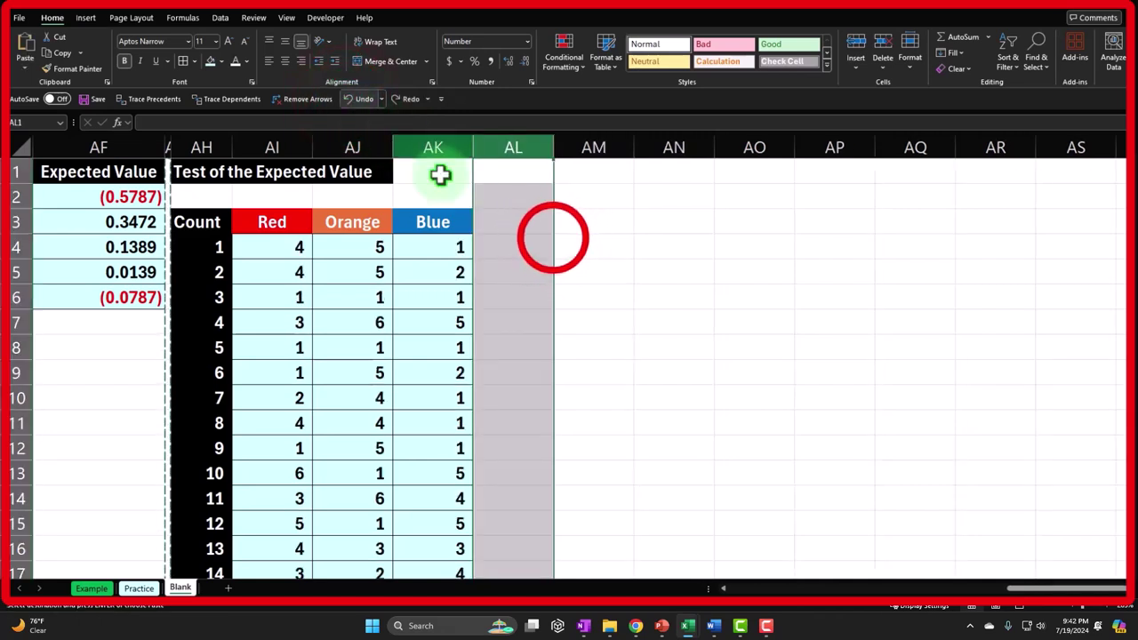
{"action": "left_click", "coordinate": [516, 221]}
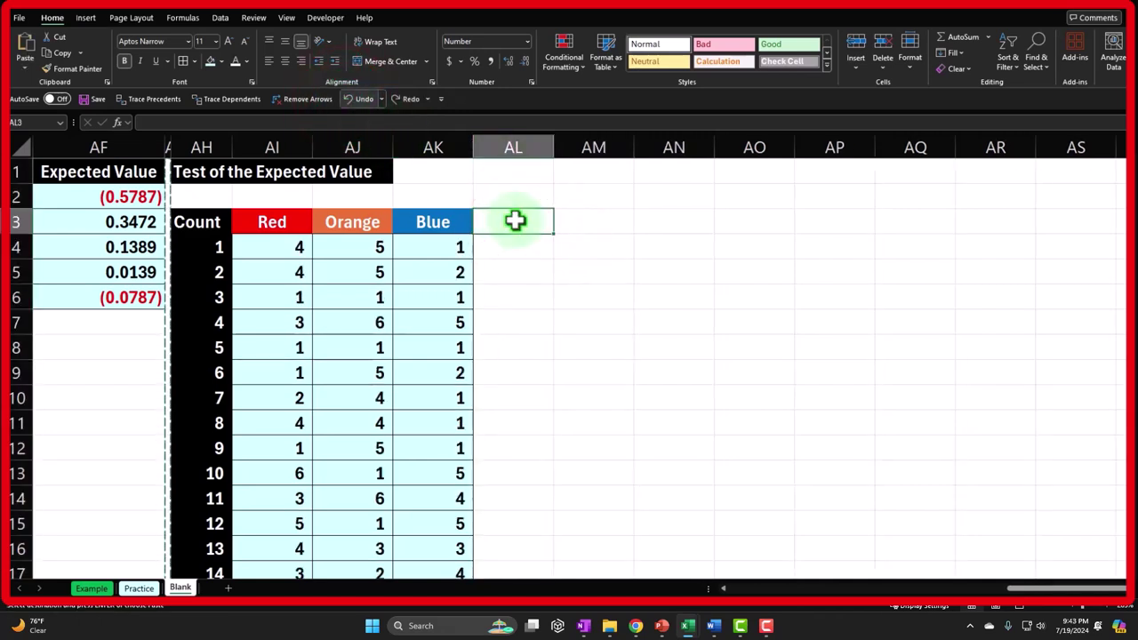
- Enter the heading Count in cell AL3 beside the Blue column
{"action": "type", "text": "Count"}
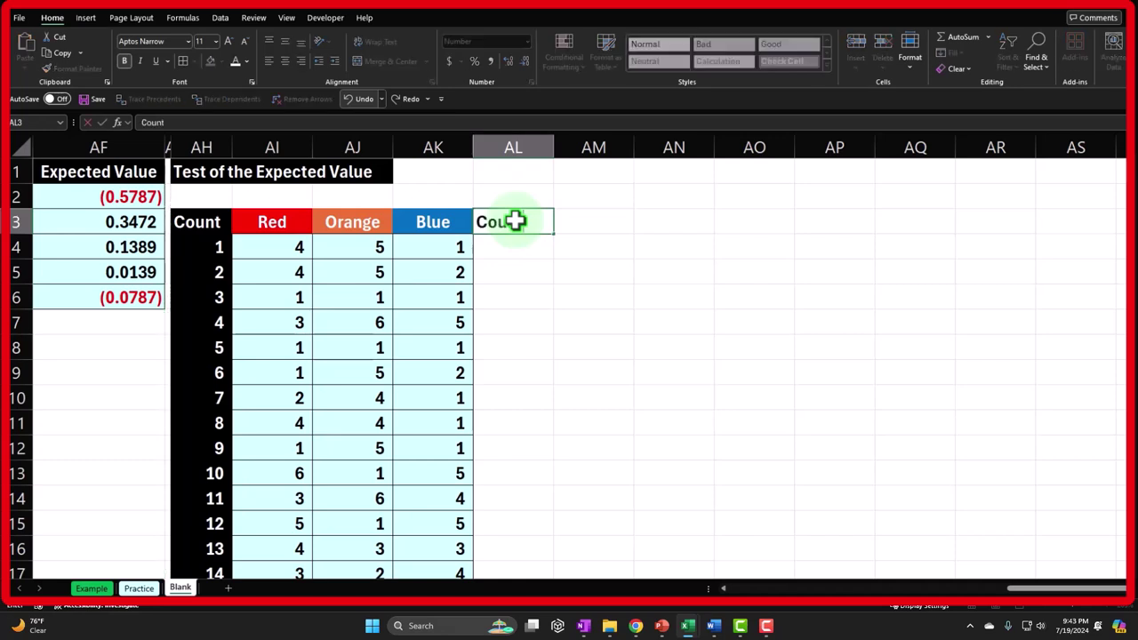
{"action": "key", "text": "Return"}
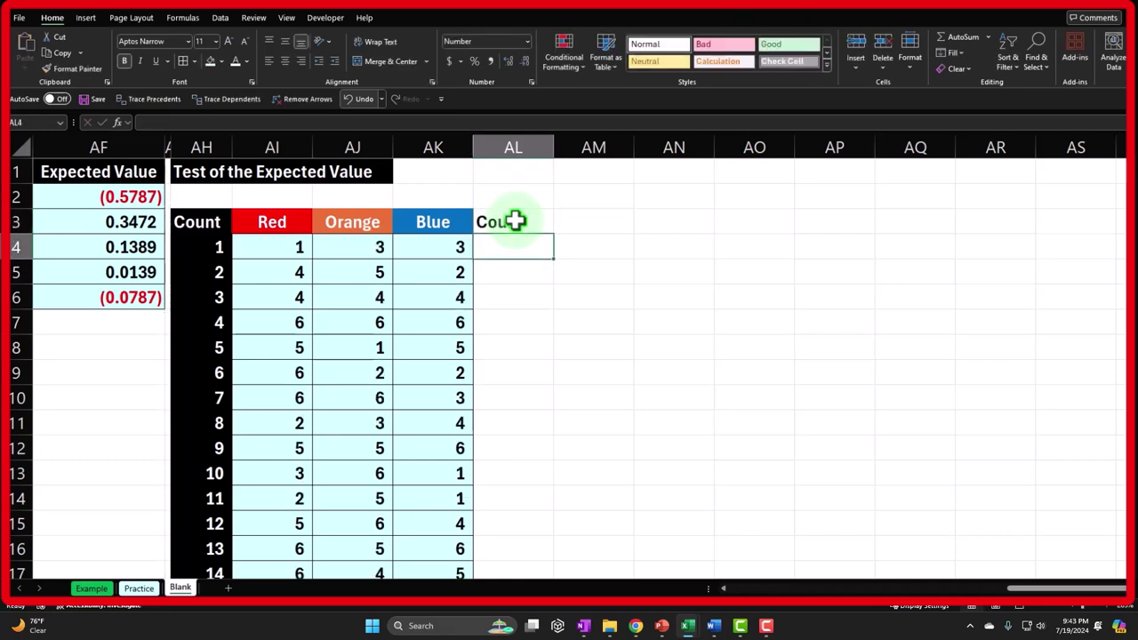
{"action": "left_click_drag", "start_coordinate": [285, 246], "coordinate": [419, 248]}
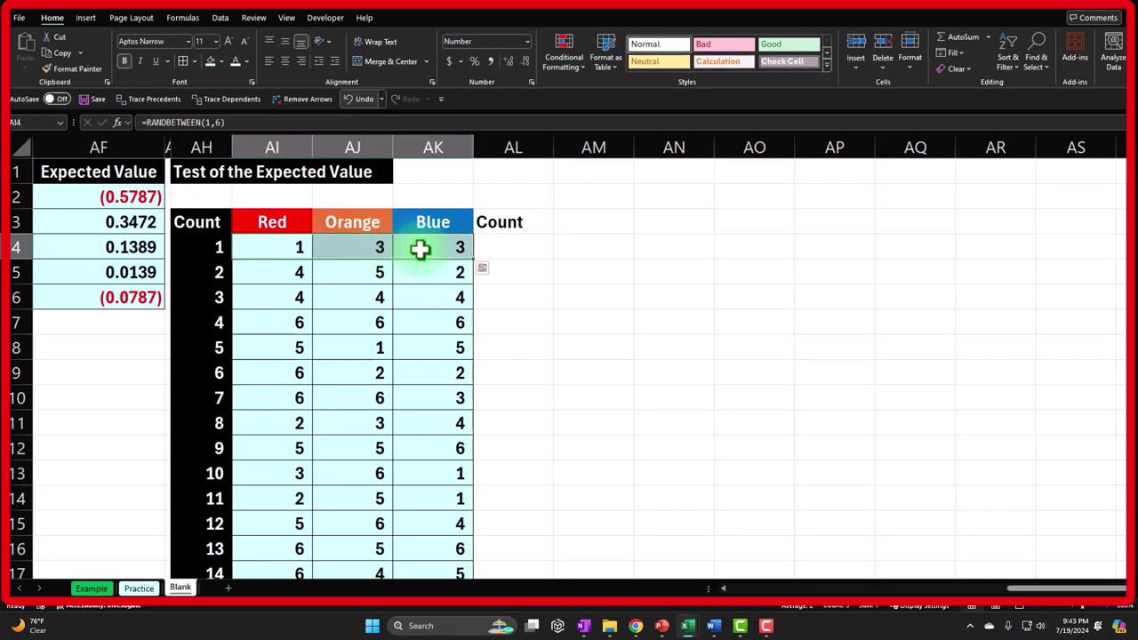
- Put the test number 4 in AK1 with a light blue fill and dark blue text
{"action": "left_click", "coordinate": [432, 172]}
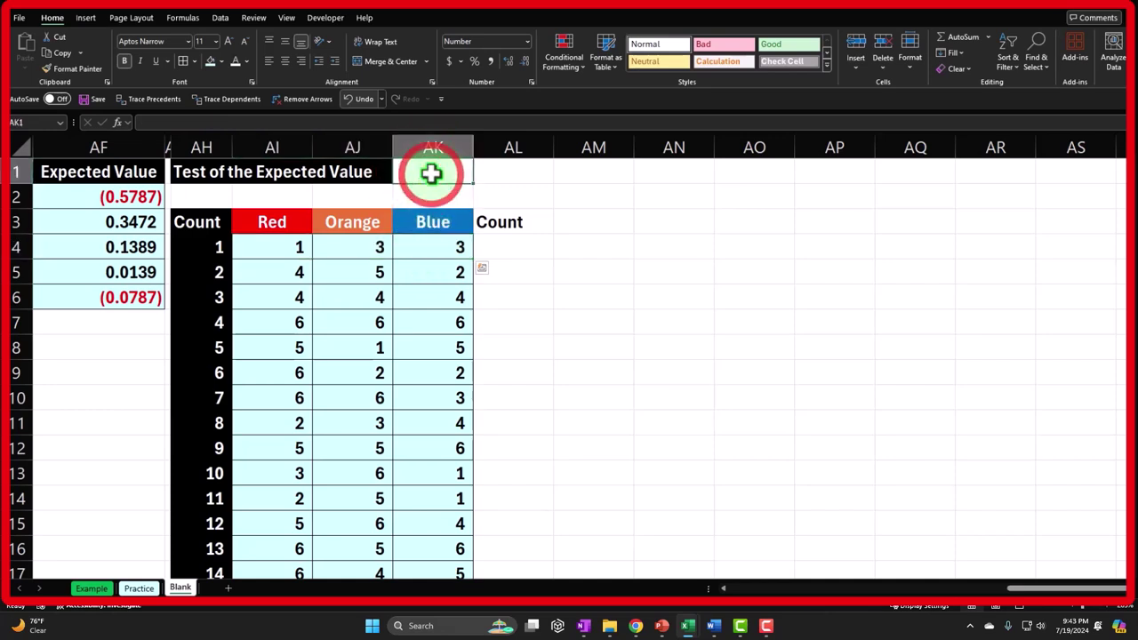
{"action": "type", "text": "4"}
{"action": "key", "text": "ctrl+Return"}
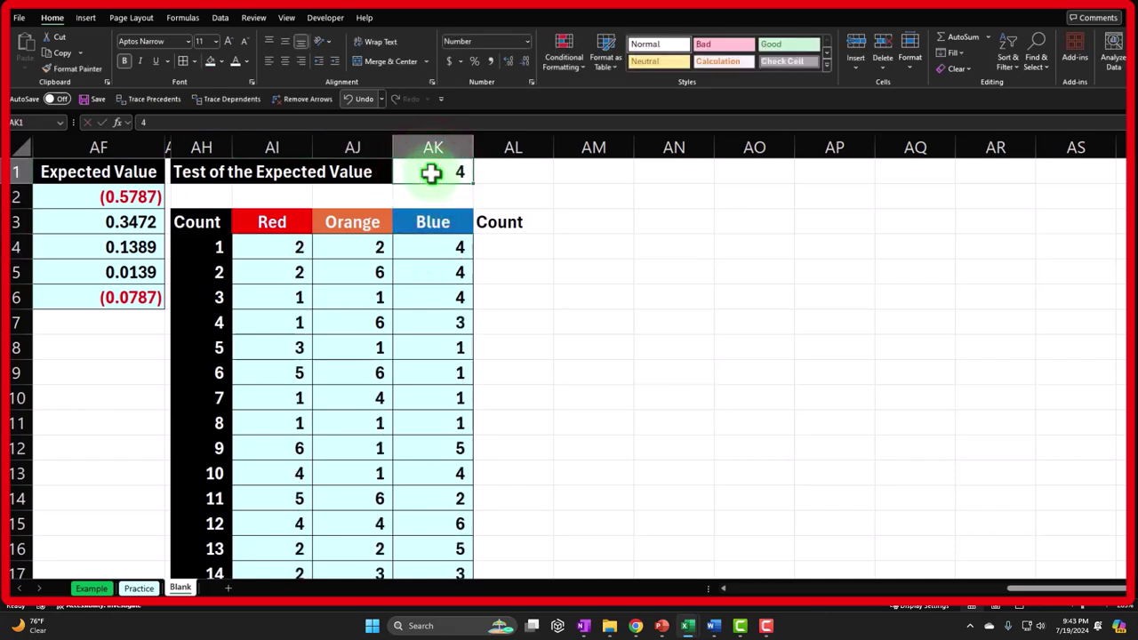
{"action": "left_click", "coordinate": [220, 62]}
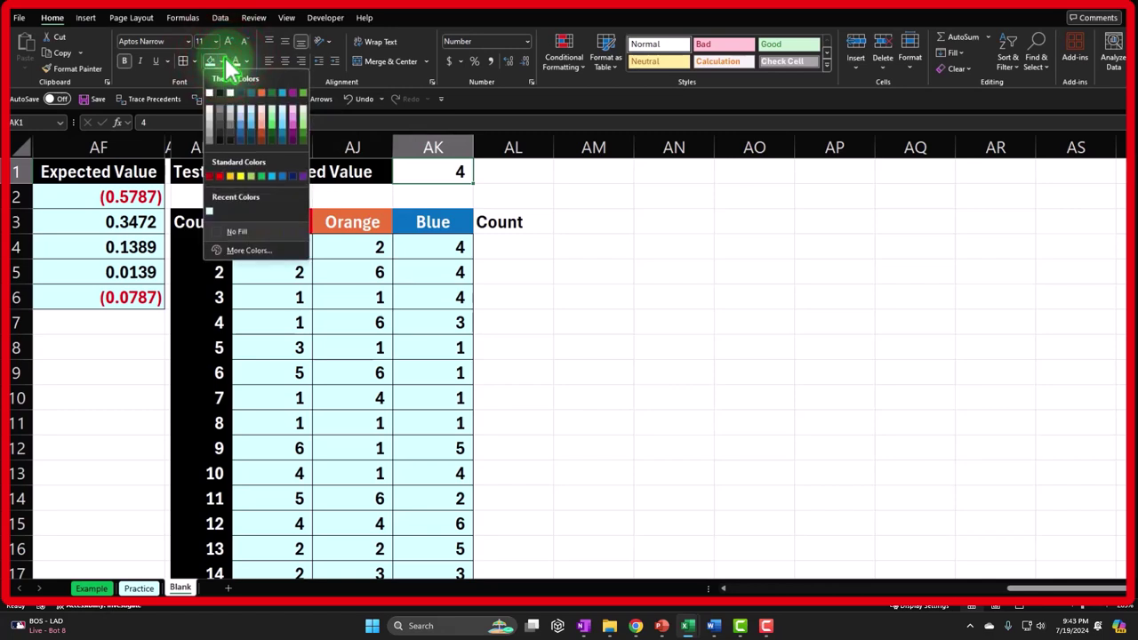
{"action": "left_click", "coordinate": [221, 92]}
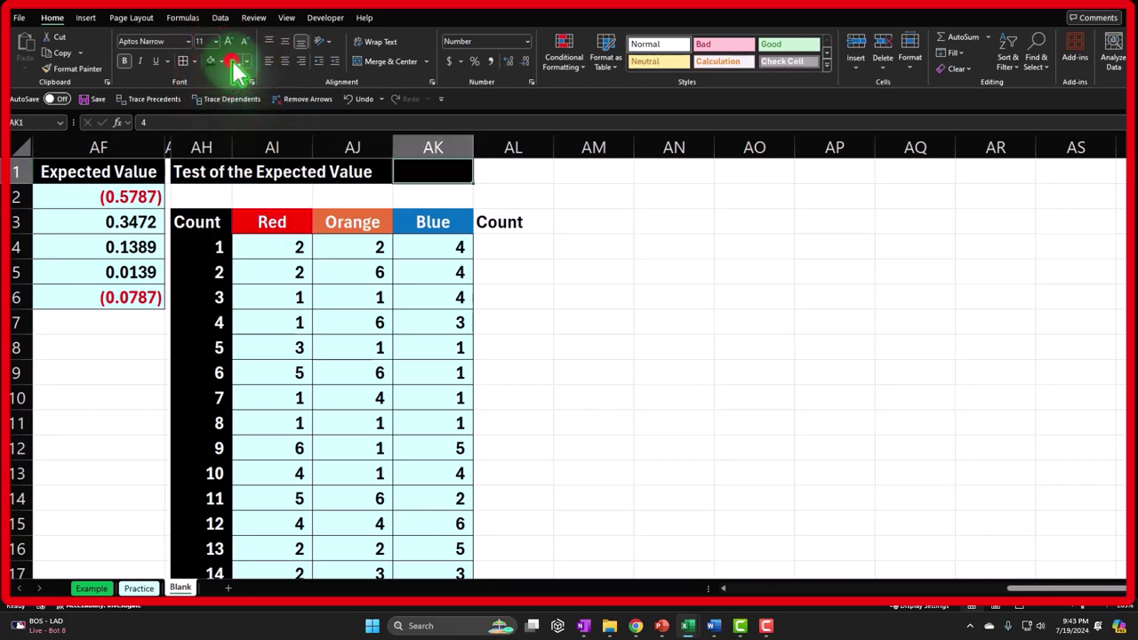
{"action": "left_click", "coordinate": [220, 61]}
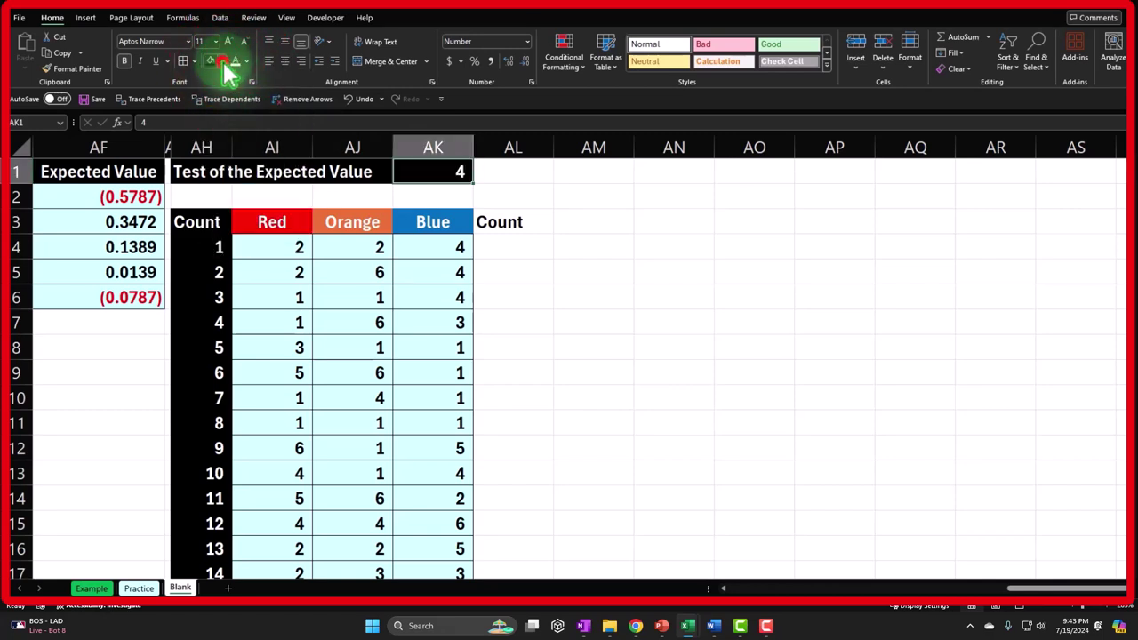
{"action": "left_click", "coordinate": [210, 211]}
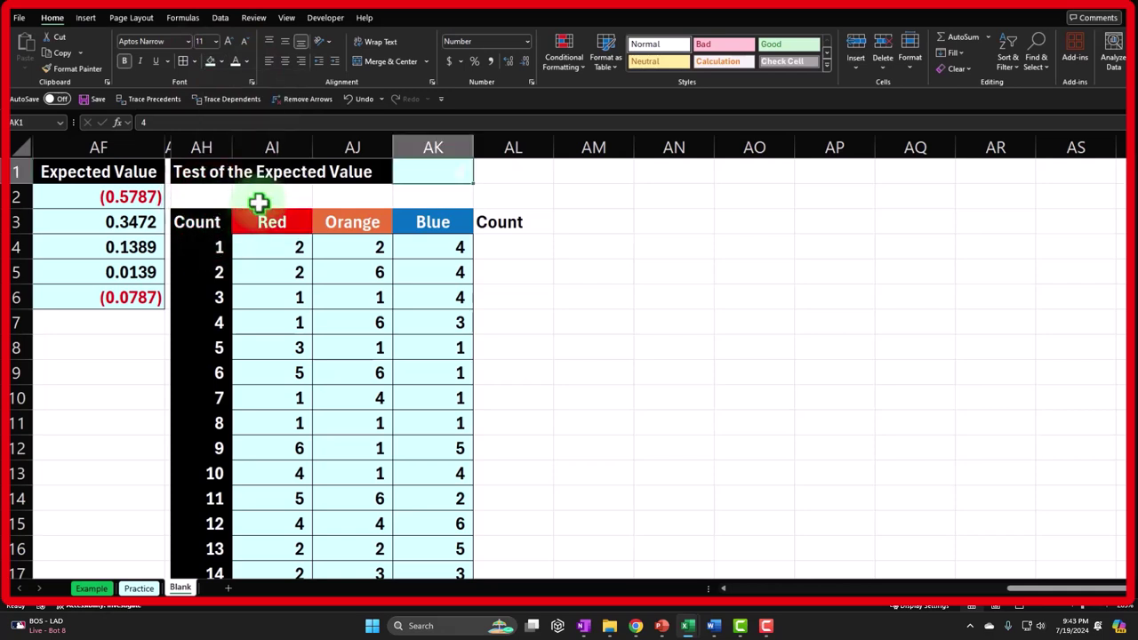
{"action": "left_click", "coordinate": [237, 62]}
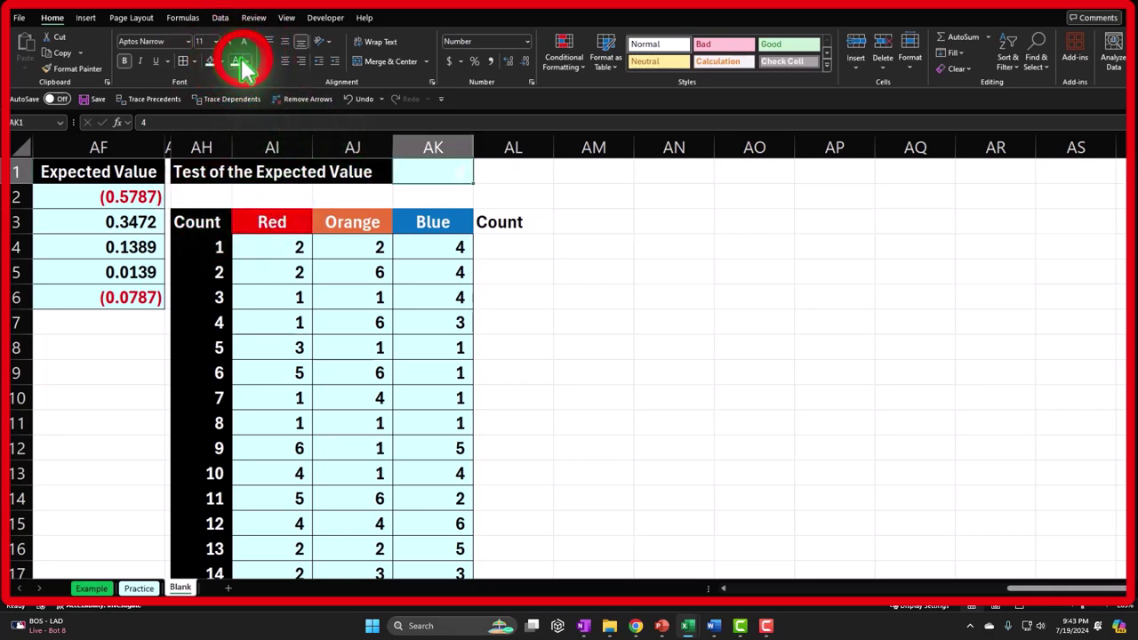
{"action": "left_click", "coordinate": [242, 96]}
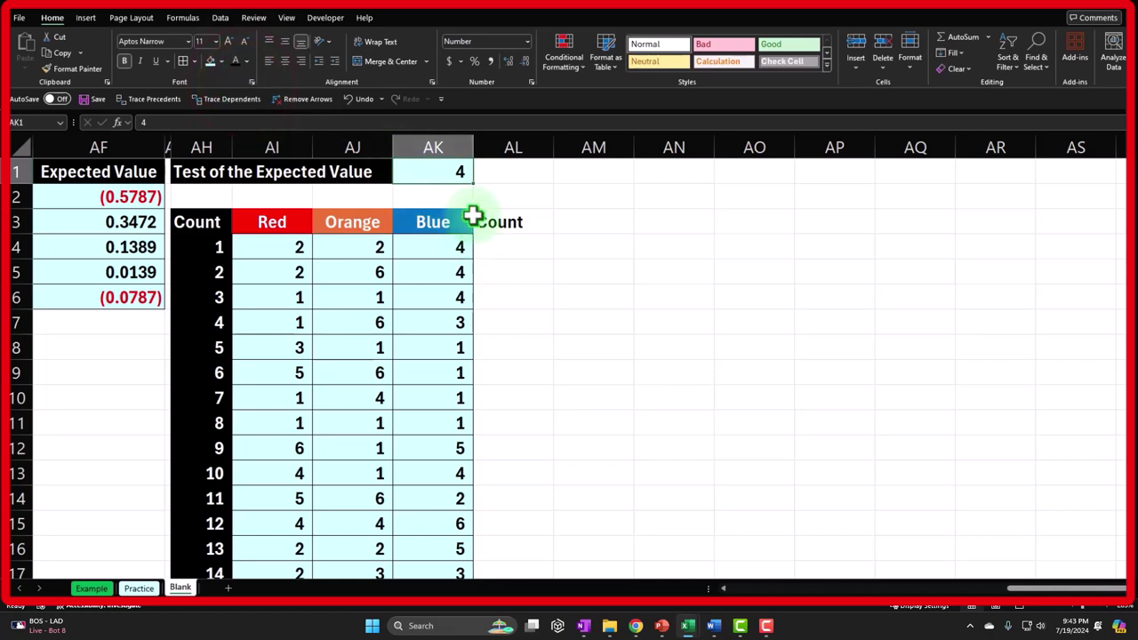
- Format the Count heading in AL3 as white text on a black fill
{"action": "left_click", "coordinate": [515, 222]}
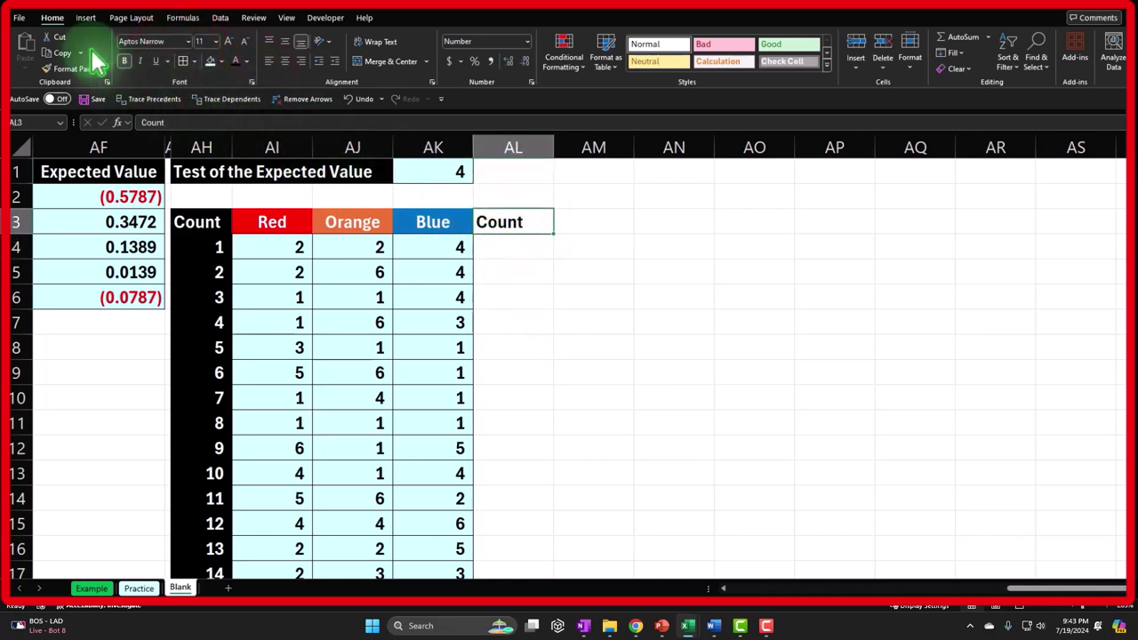
{"action": "left_click", "coordinate": [220, 61]}
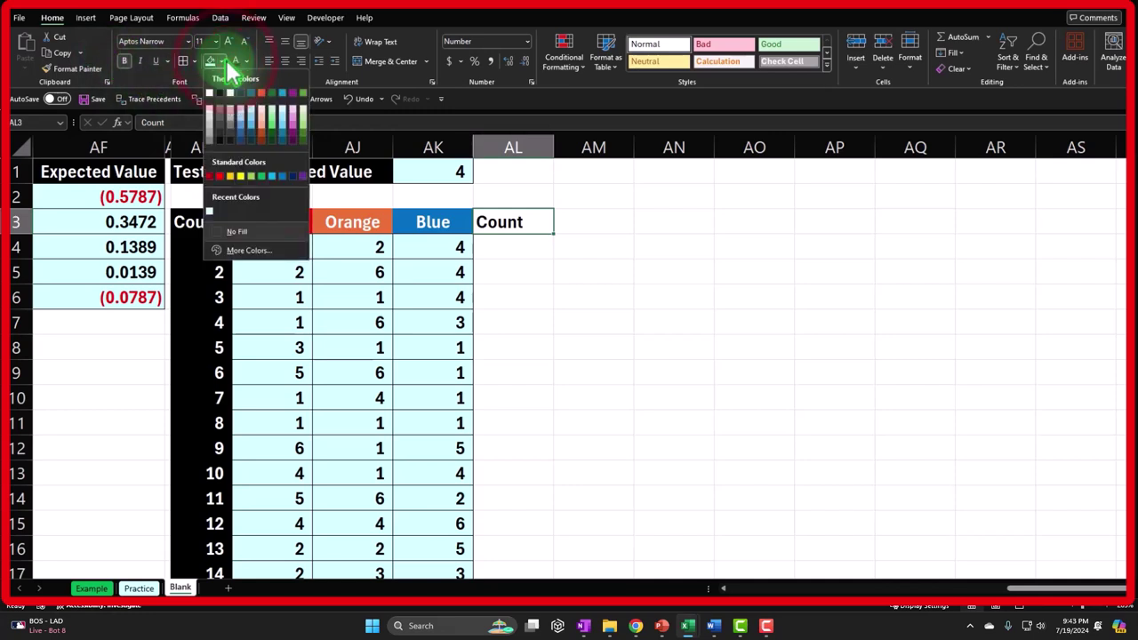
{"action": "left_click", "coordinate": [220, 94]}
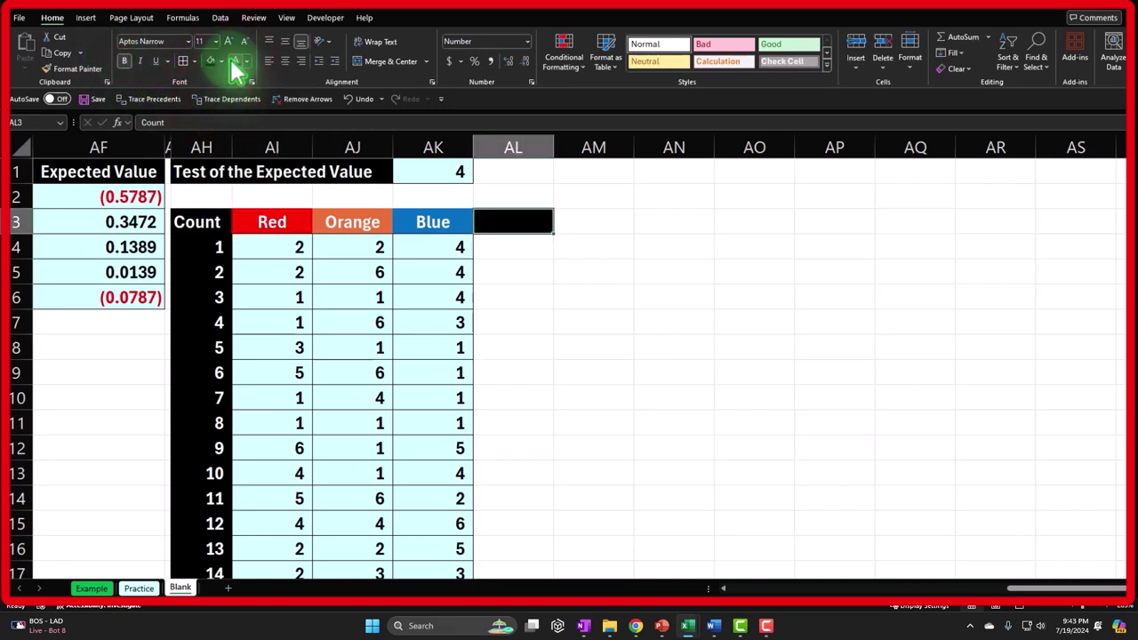
{"action": "left_click", "coordinate": [246, 62]}
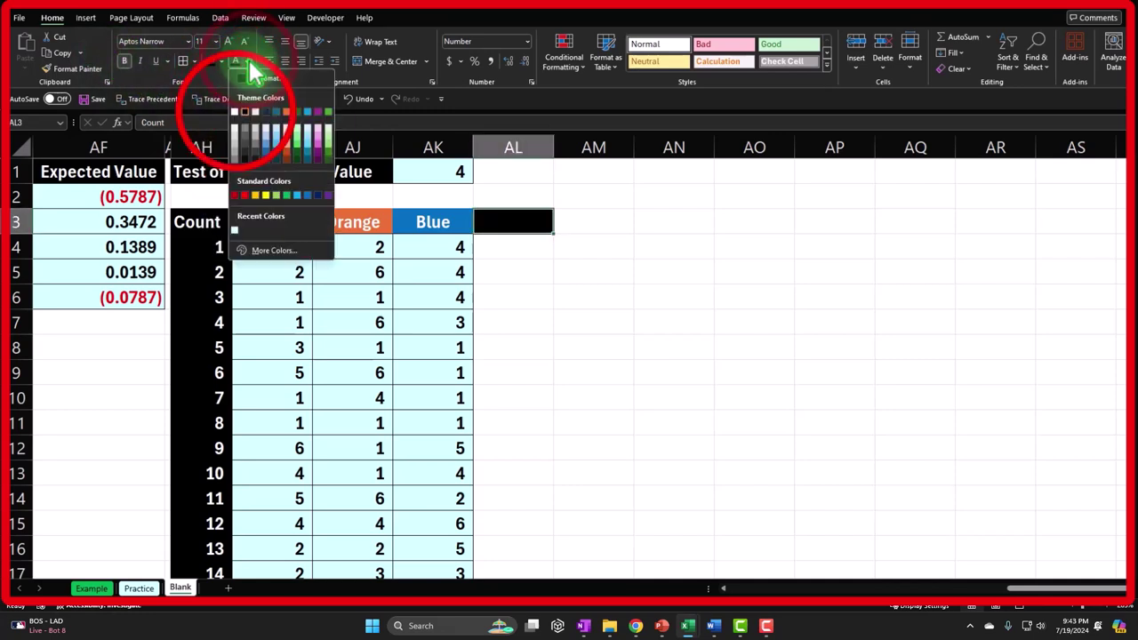
{"action": "left_click", "coordinate": [238, 114]}
{"action": "left_click", "coordinate": [513, 245]}
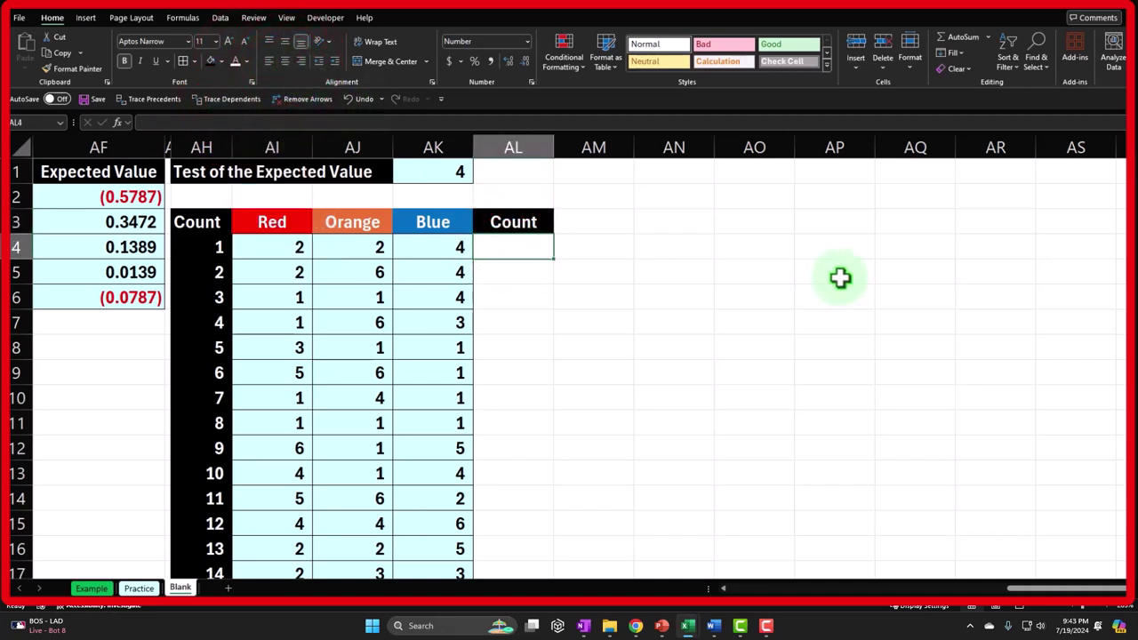
{"action": "left_click_drag", "start_coordinate": [305, 246], "coordinate": [418, 246]}
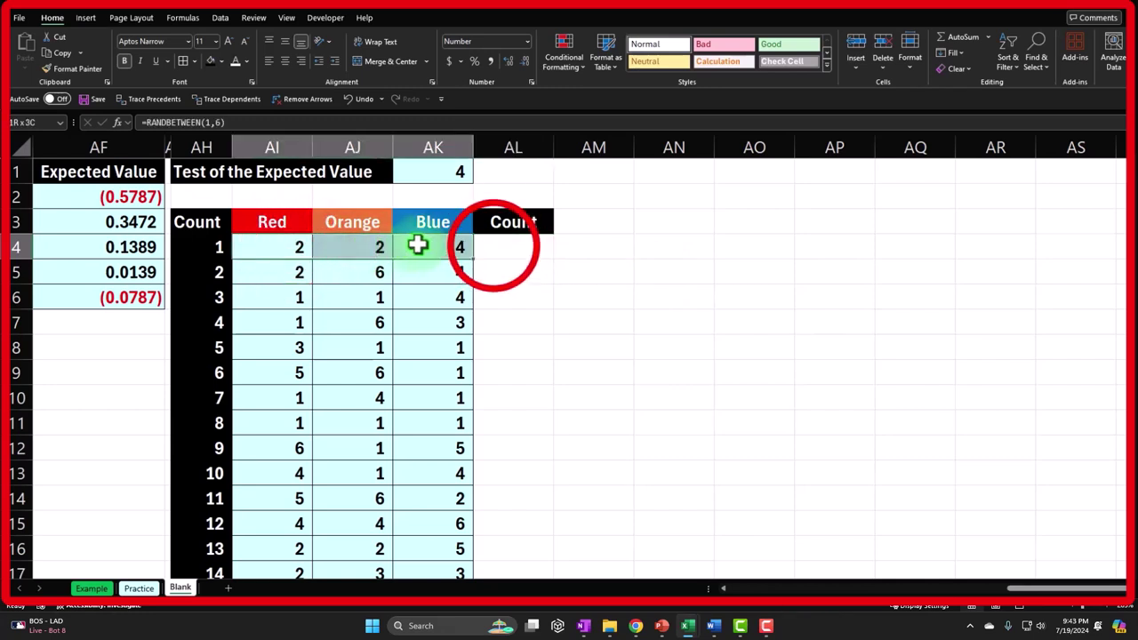
- Enter =COUNTIF(AI4:AK4,$AK$1) in AL4 to count dice matching the test number
{"action": "left_click", "coordinate": [490, 247]}
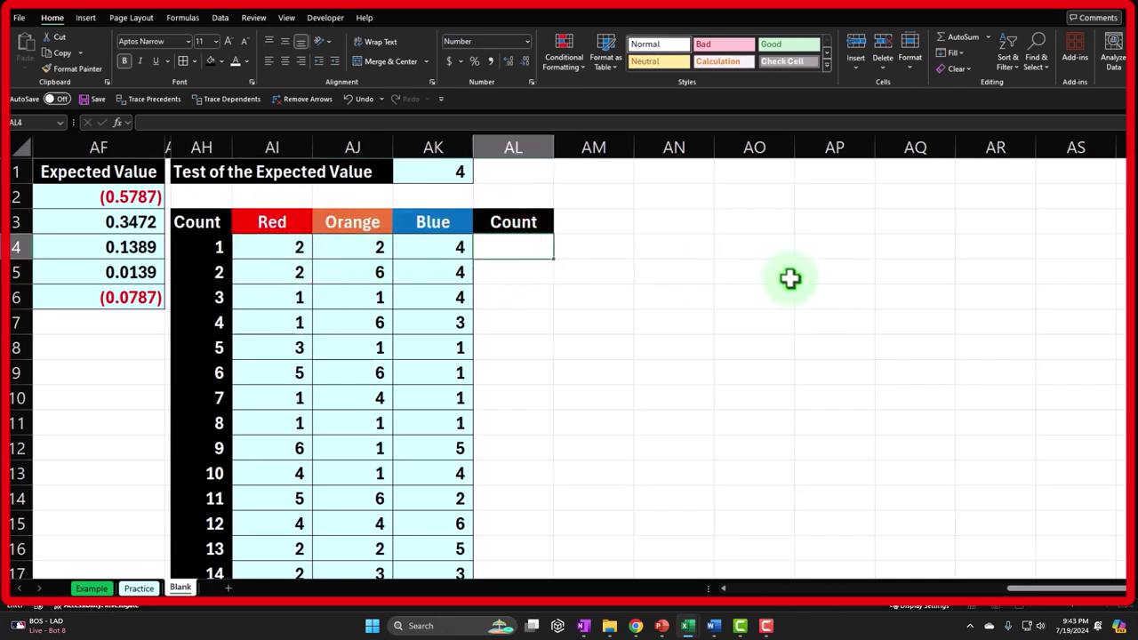
{"action": "type", "text": "=count"}
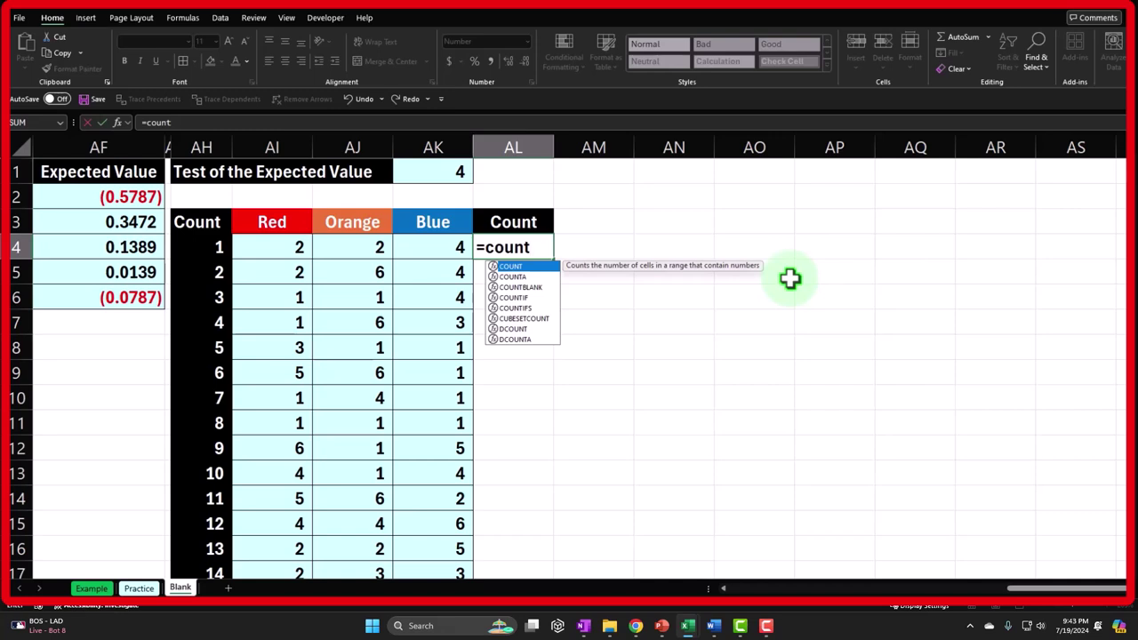
{"action": "type", "text": "if"}
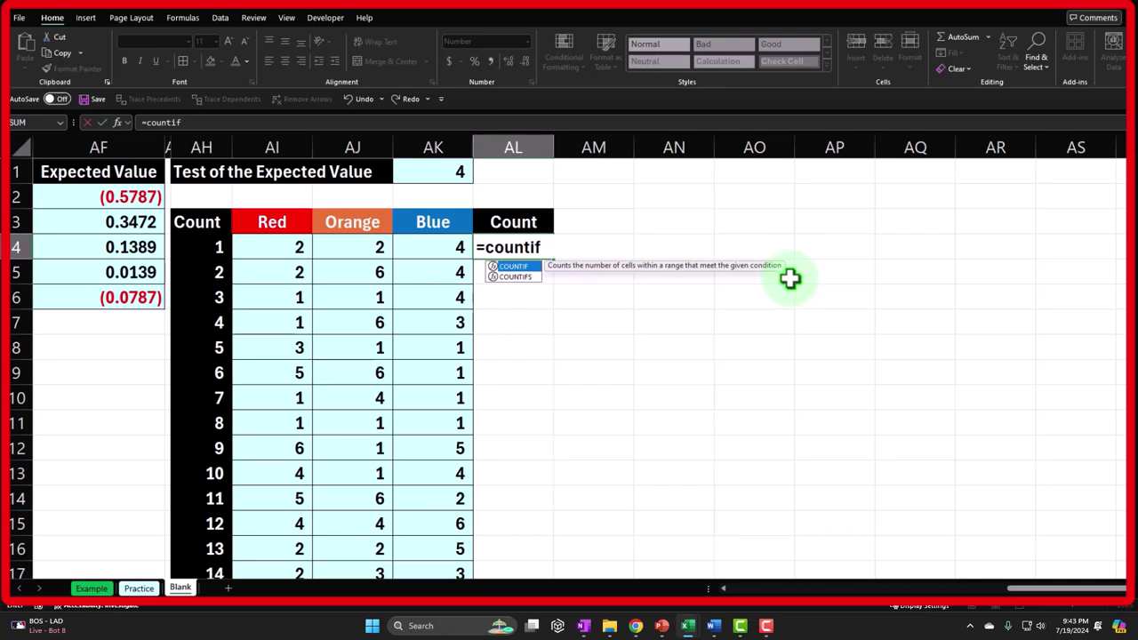
{"action": "key", "text": "Tab"}
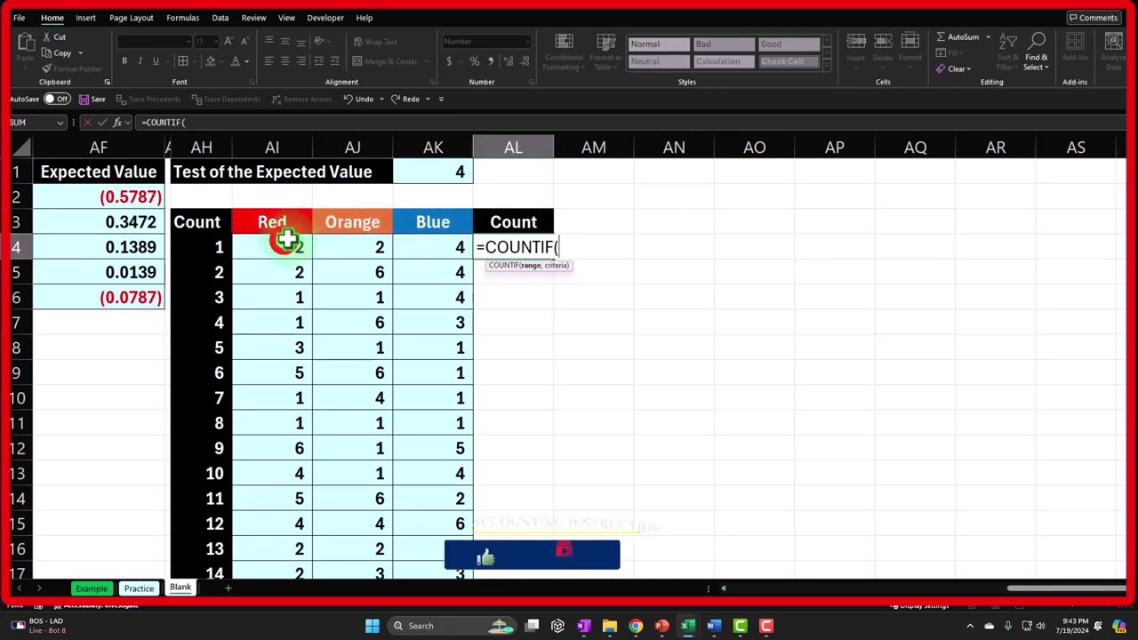
{"action": "left_click_drag", "start_coordinate": [284, 242], "coordinate": [421, 246]}
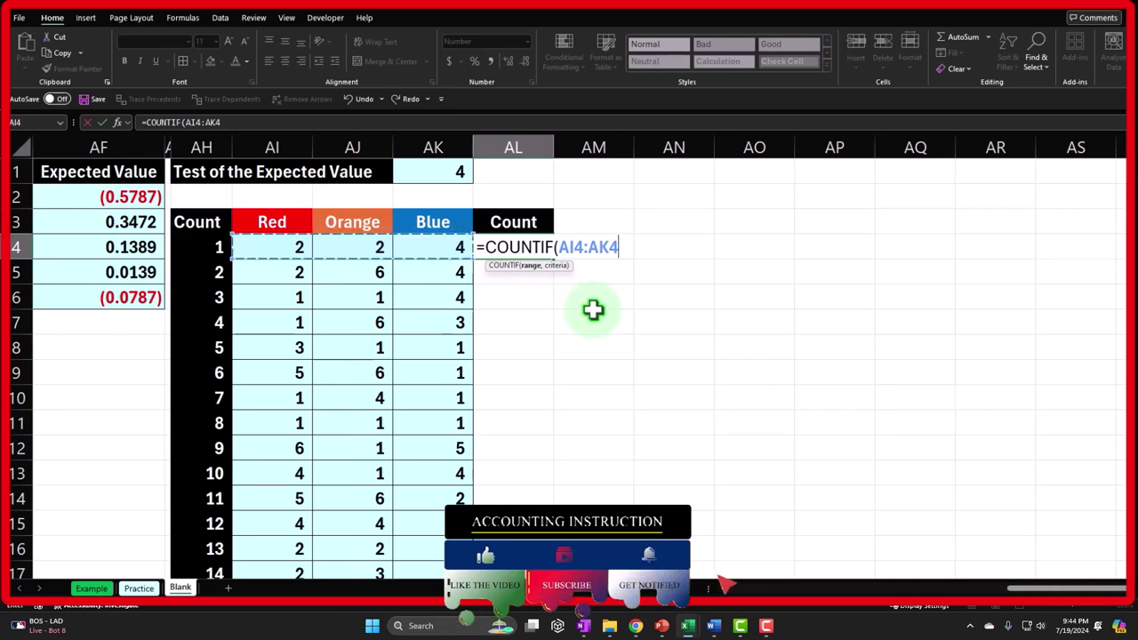
{"action": "type", "text": ","}
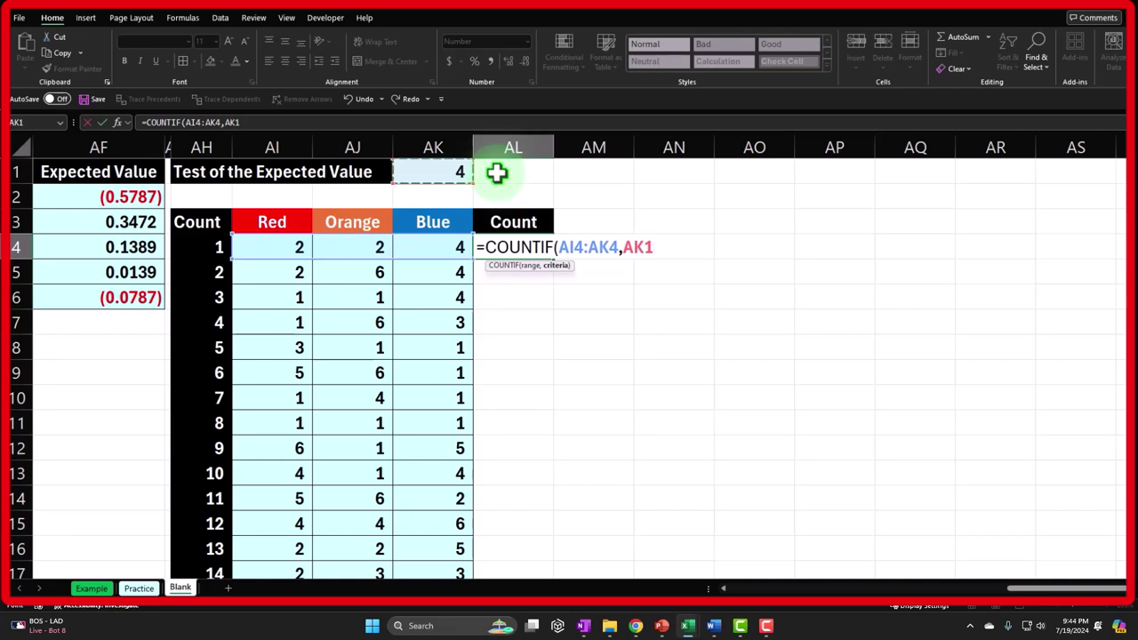
{"action": "key", "text": "F4"}
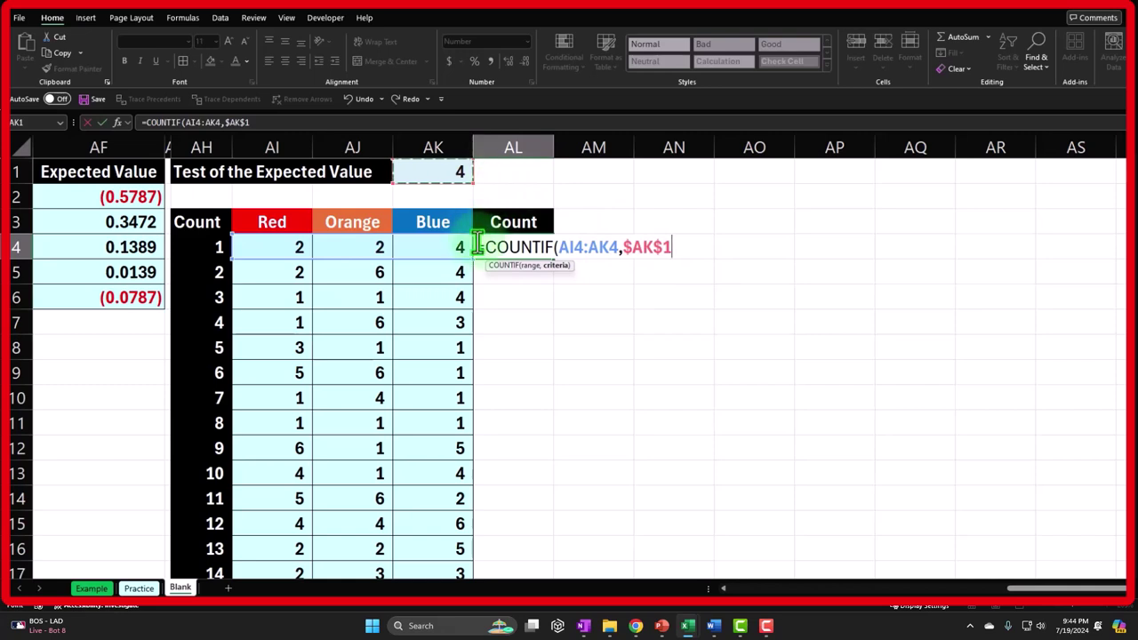
{"action": "type", "text": ")"}
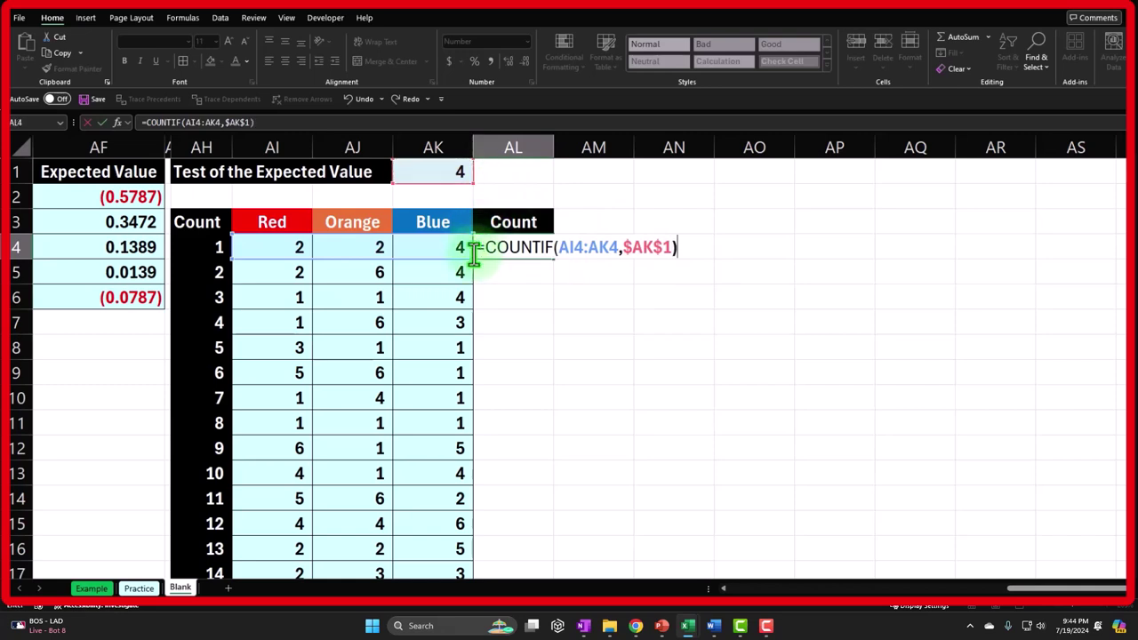
{"action": "key", "text": "Return"}
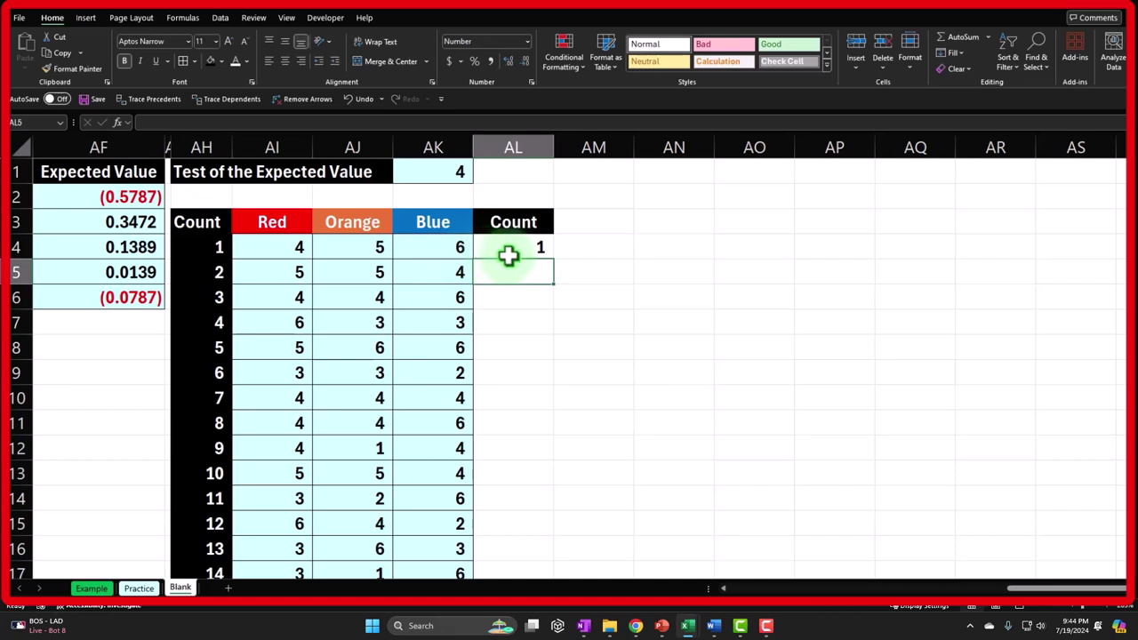
{"action": "left_click", "coordinate": [513, 252]}
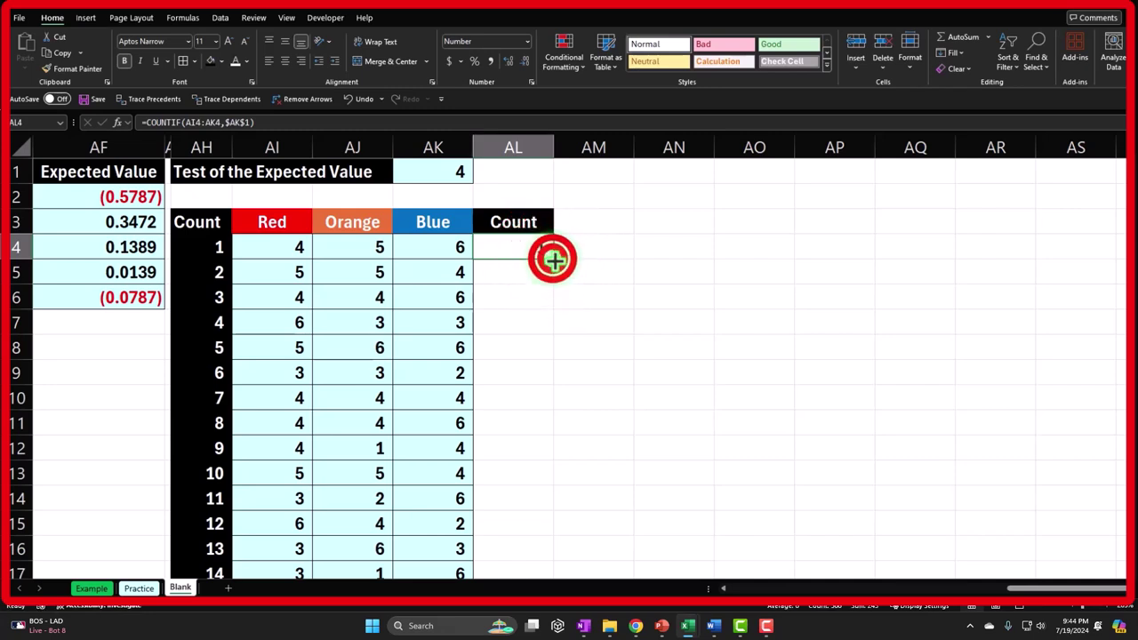
- Copy the AL4 COUNTIF formula down the column and check counts against each roll's dice
{"action": "double_click", "coordinate": [553, 258]}
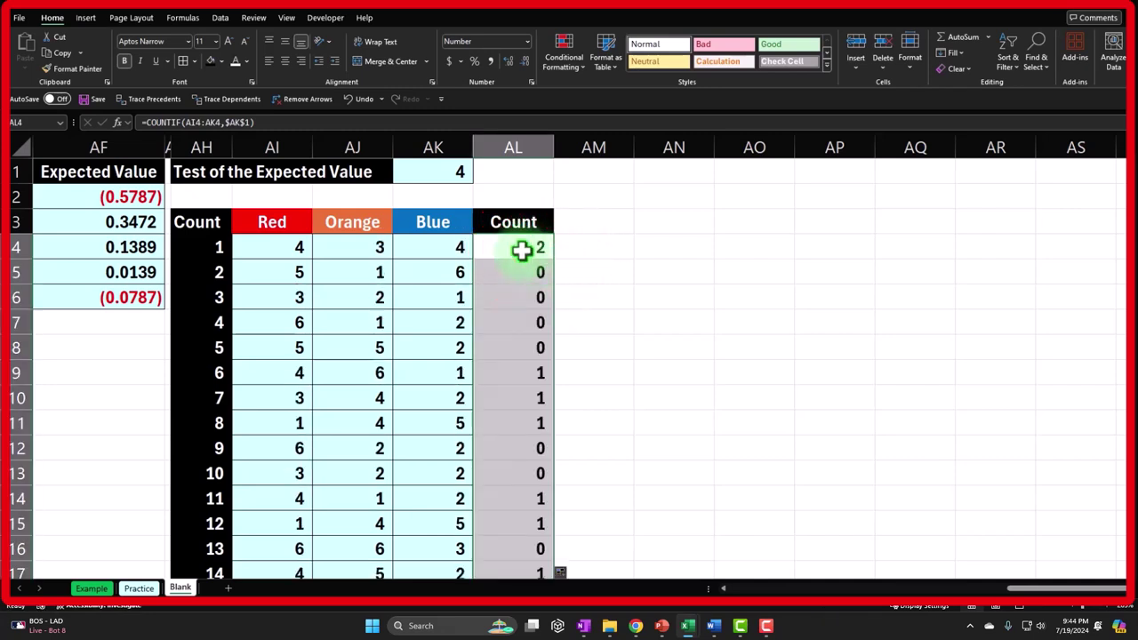
{"action": "left_click", "coordinate": [521, 250]}
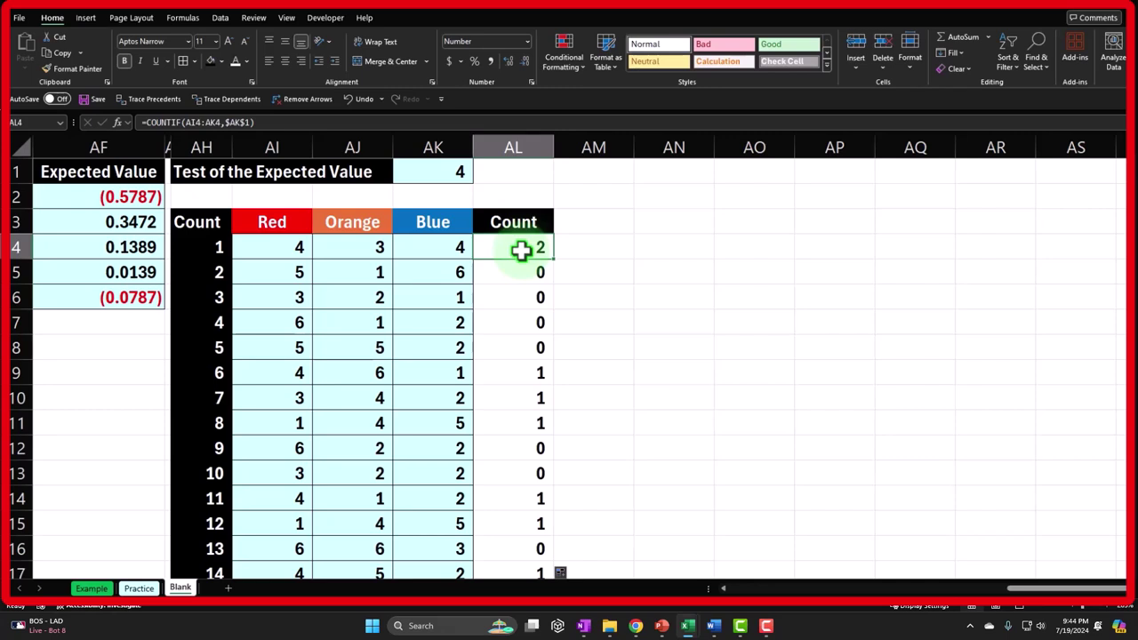
{"action": "key", "text": "Left"}
{"action": "key", "text": "Left"}
{"action": "key", "text": "Left"}
{"action": "key", "text": "Down"}
{"action": "key", "text": "Right"}
{"action": "key", "text": "Right"}
{"action": "key", "text": "Down"}
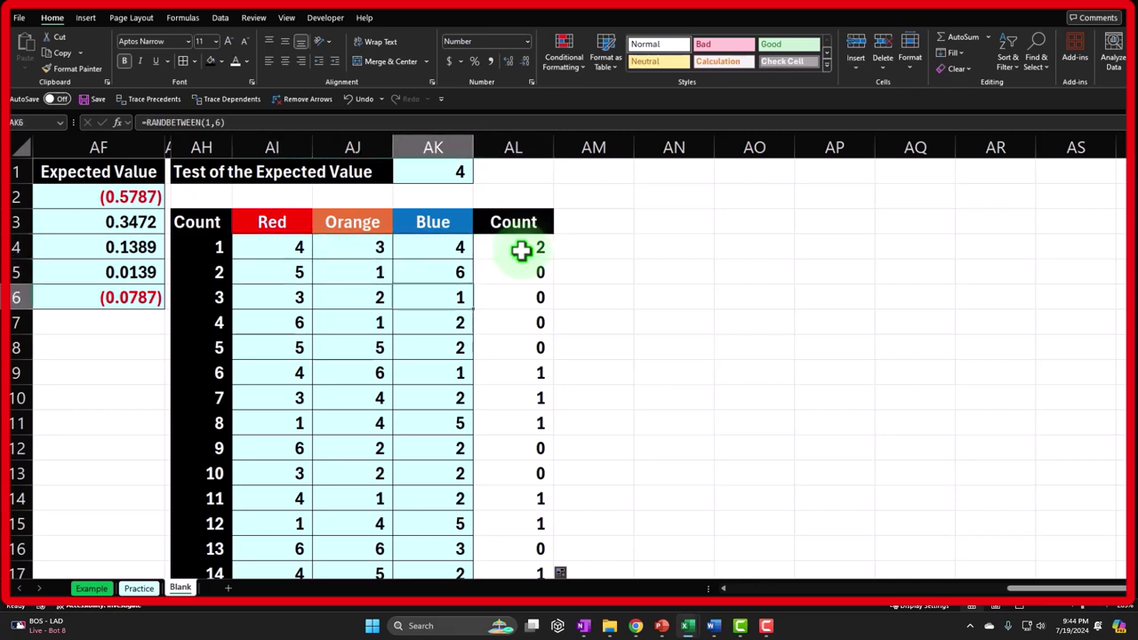
{"action": "key", "text": "Left"}
{"action": "key", "text": "Left"}
{"action": "key", "text": "Down"}
{"action": "key", "text": "Right"}
{"action": "key", "text": "Right"}
{"action": "key", "text": "Down"}
{"action": "key", "text": "Left"}
{"action": "key", "text": "Left"}
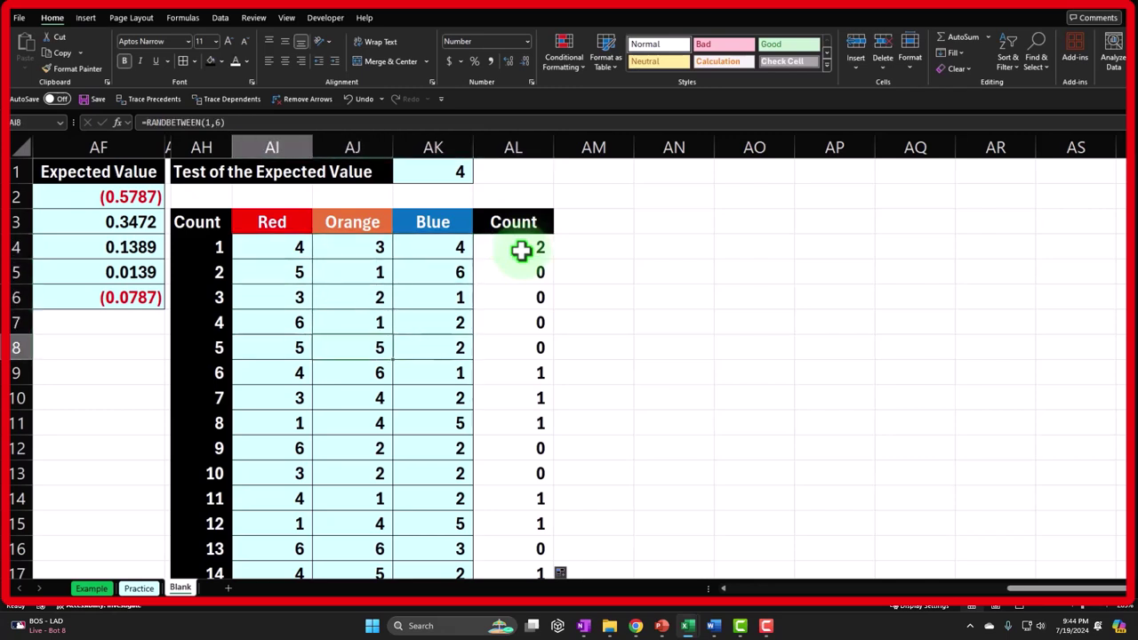
{"action": "key", "text": "Down"}
{"action": "key", "text": "Right"}
{"action": "key", "text": "Right"}
{"action": "key", "text": "Down"}
{"action": "key", "text": "Left"}
{"action": "key", "text": "Left"}
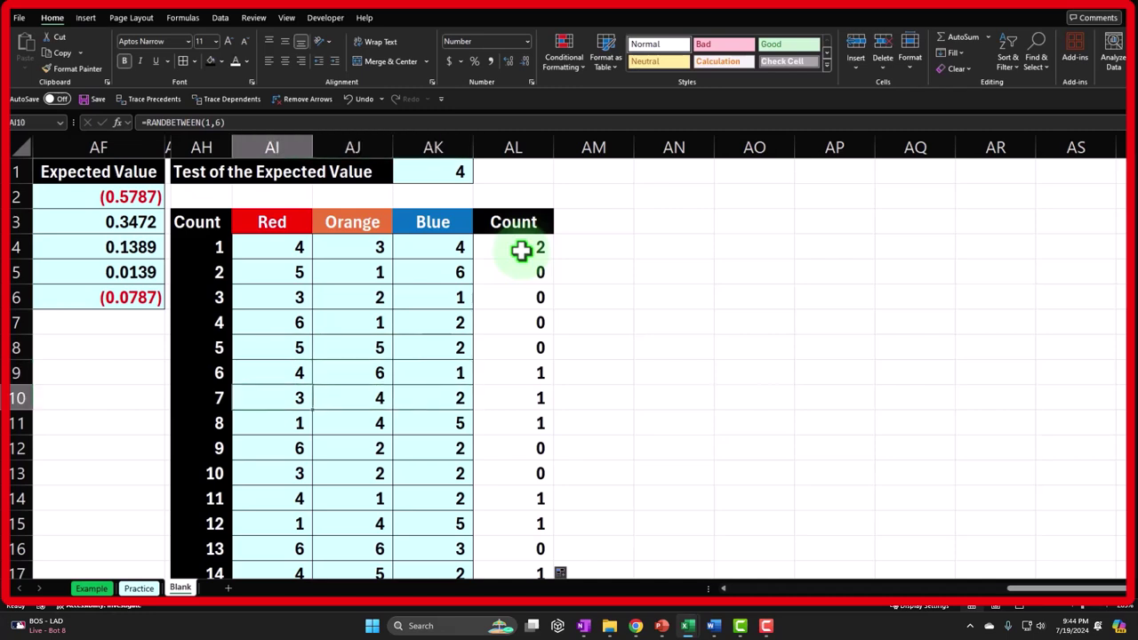
{"action": "key", "text": "Down"}
{"action": "key", "text": "Right"}
{"action": "key", "text": "Right"}
{"action": "key", "text": "Down"}
{"action": "key", "text": "Down"}
{"action": "key", "text": "Down"}
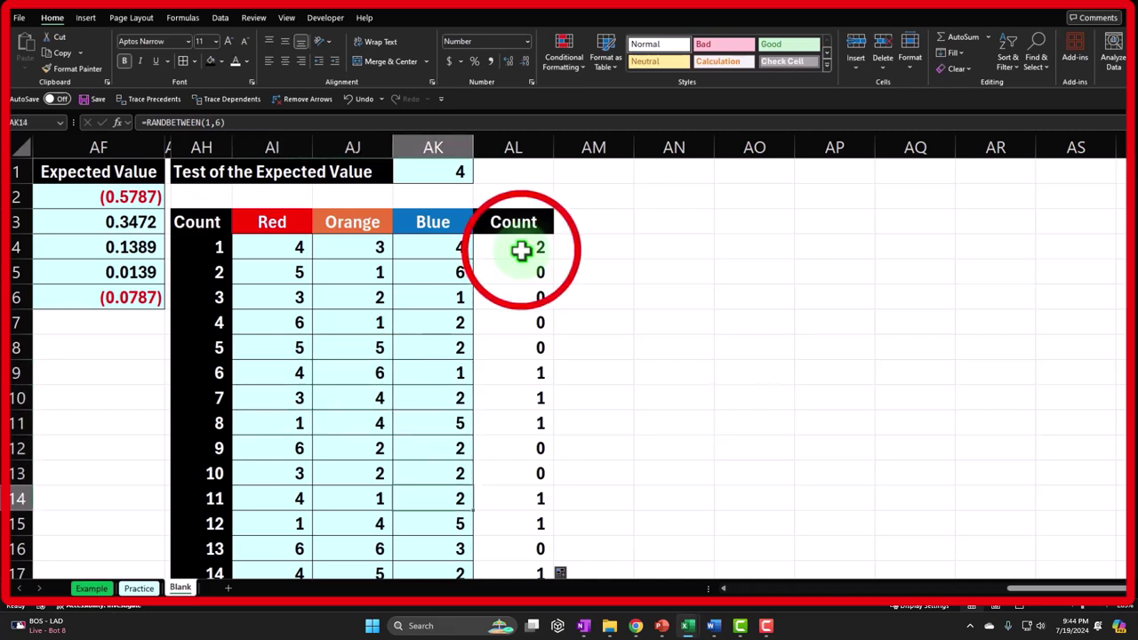
{"action": "left_click", "coordinate": [521, 250]}
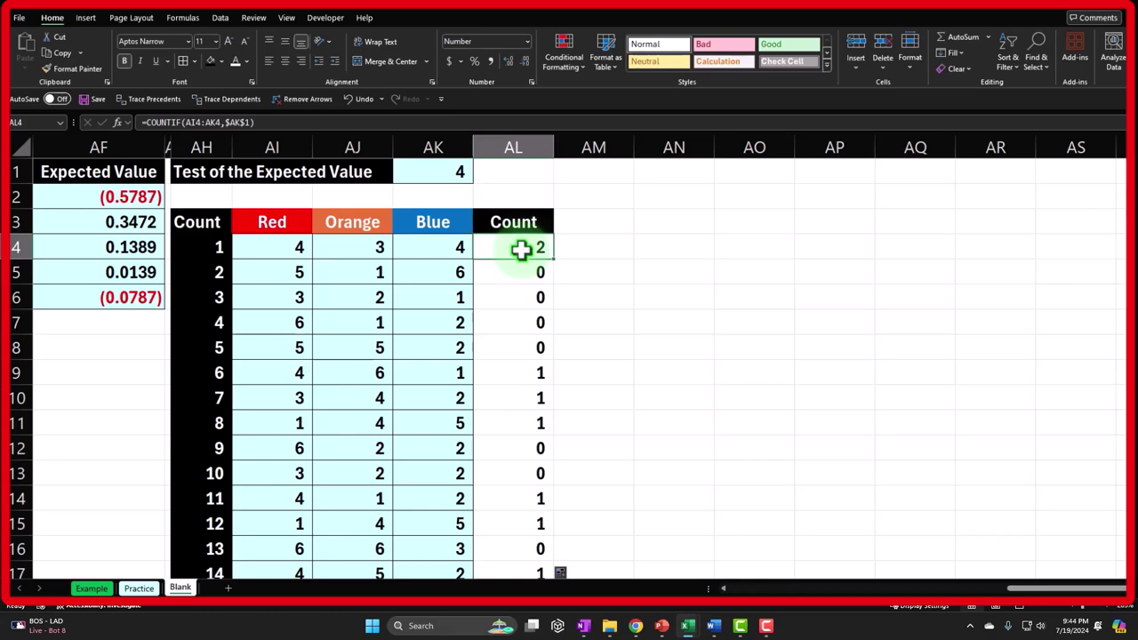
- Shade the count results AL4:AL503 with the grey-blue fill
{"action": "key", "text": "ctrl+shift+Down"}
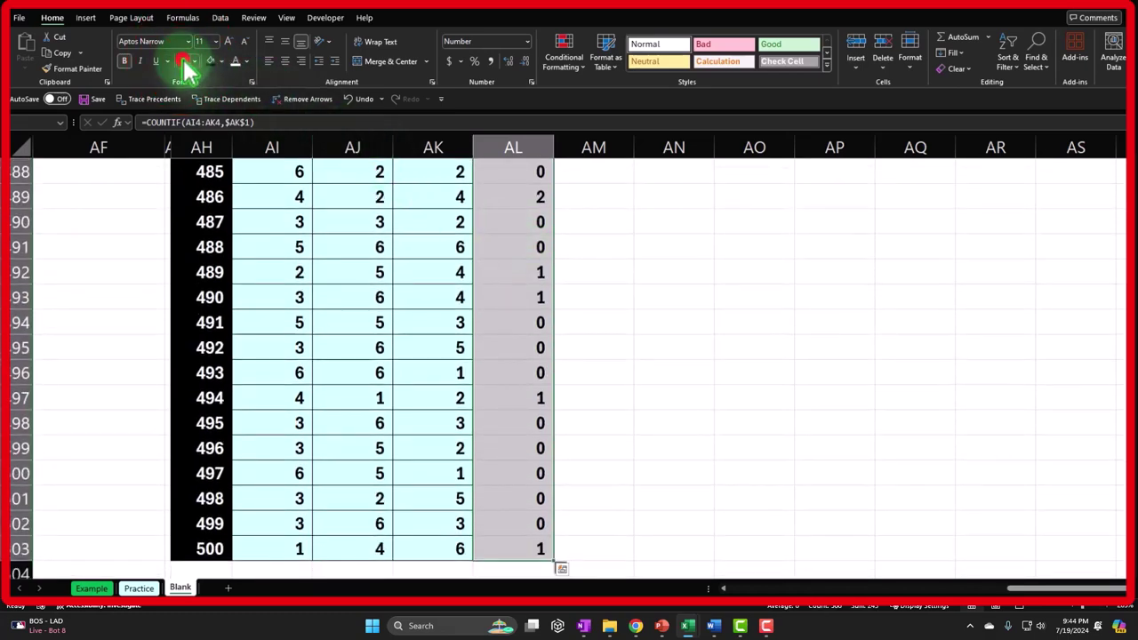
{"action": "key", "text": "ctrl+BackSpace"}
{"action": "left_click", "coordinate": [221, 64]}
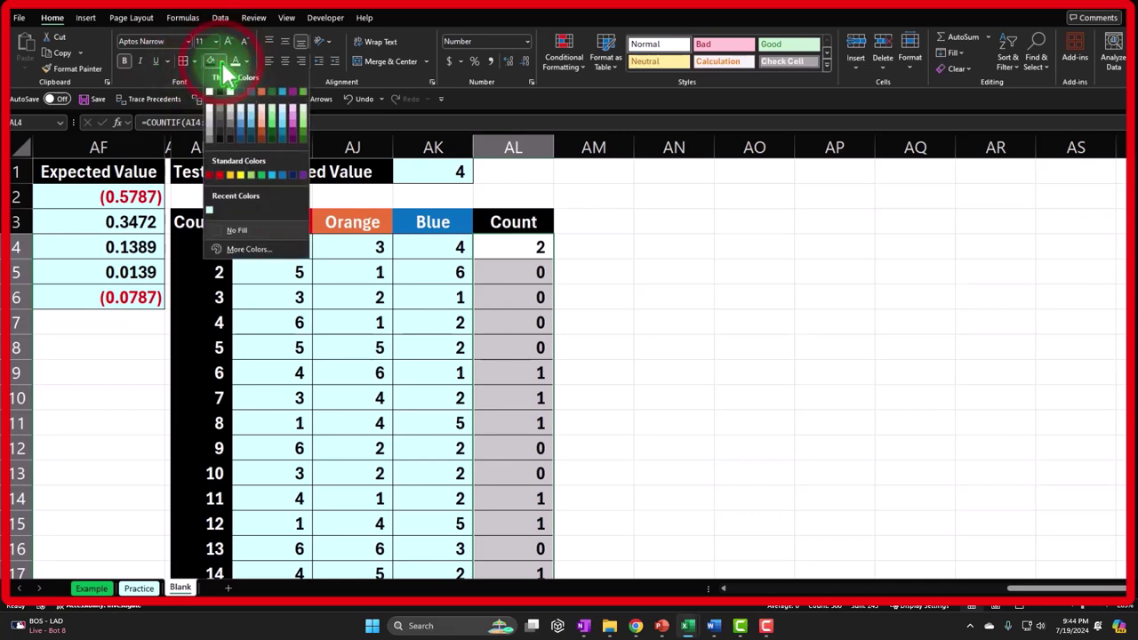
{"action": "left_click", "coordinate": [211, 215]}
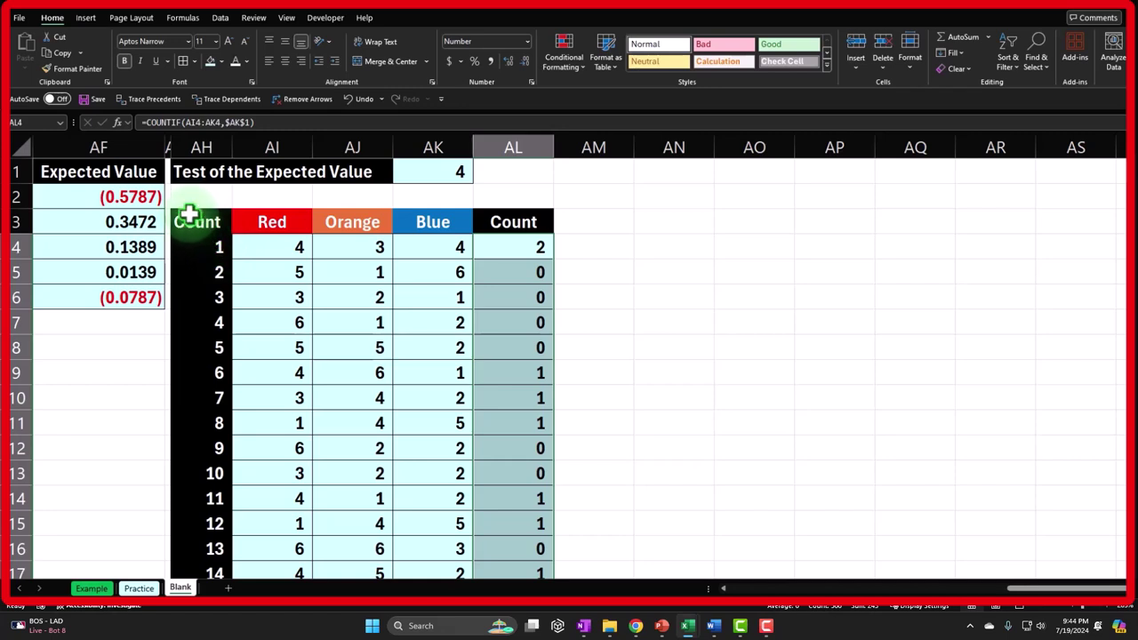
- Copy column AG's narrow divider formatting onto column AM with Format Painter
{"action": "left_click", "coordinate": [167, 140]}
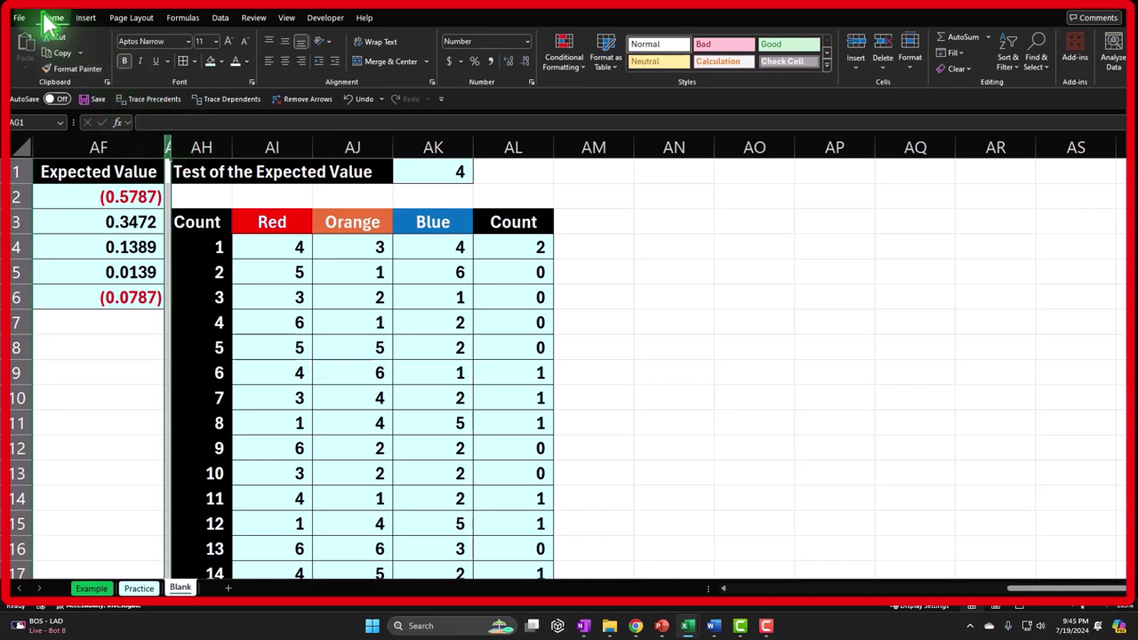
{"action": "left_click", "coordinate": [69, 68]}
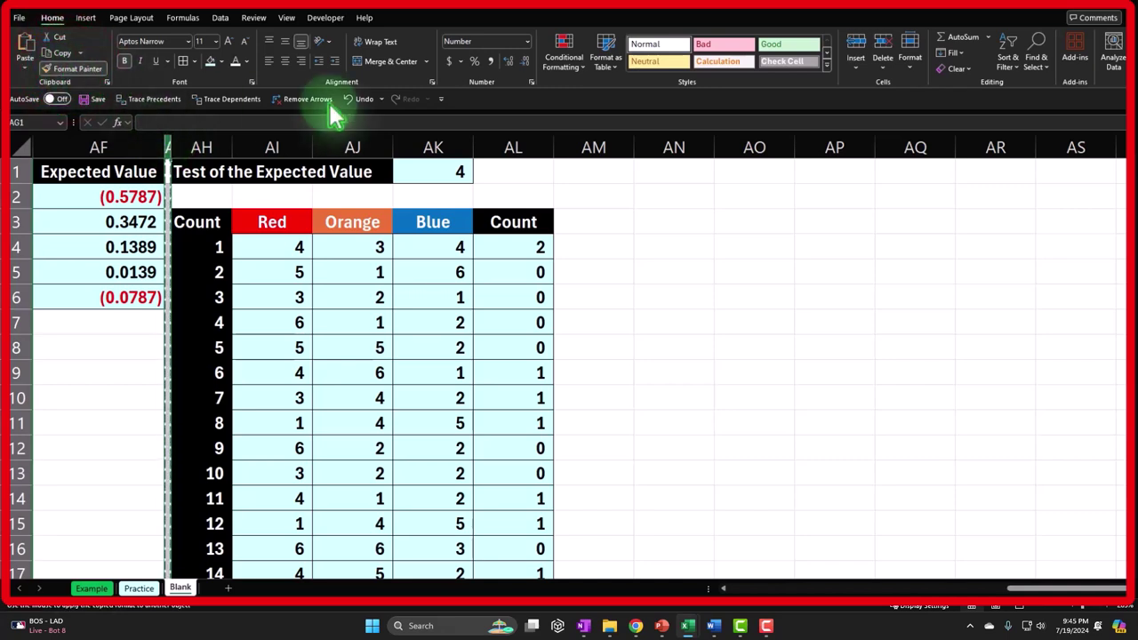
{"action": "left_click", "coordinate": [583, 145]}
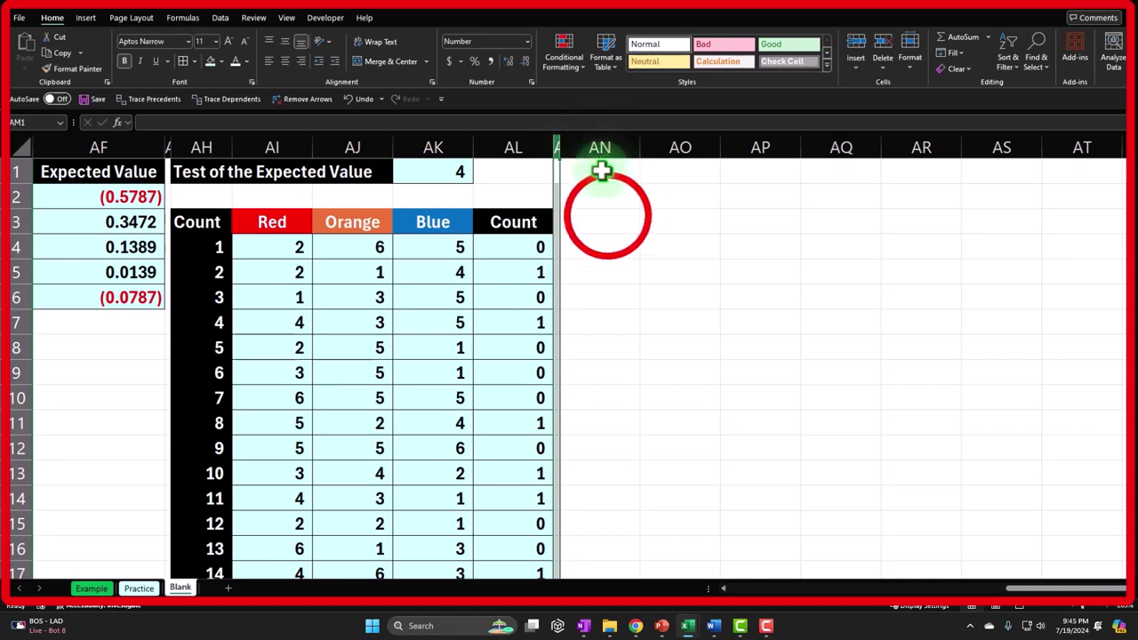
{"action": "left_click", "coordinate": [607, 215]}
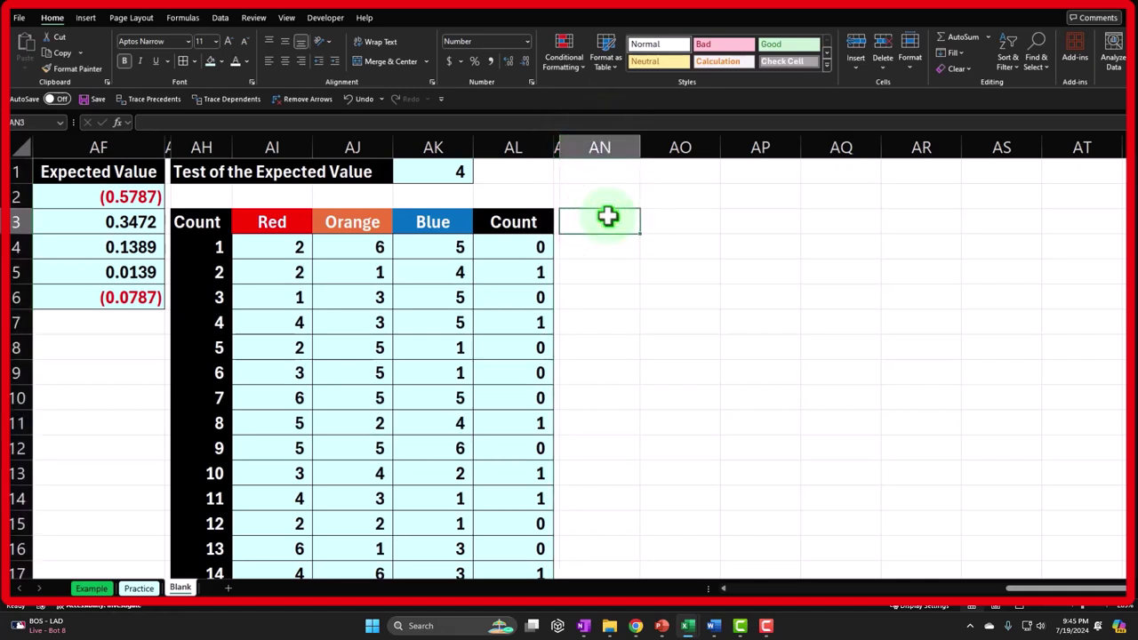
- Type the headings Bucket, Count and % into AN3, AO3 and AP3
{"action": "type", "text": "B"}
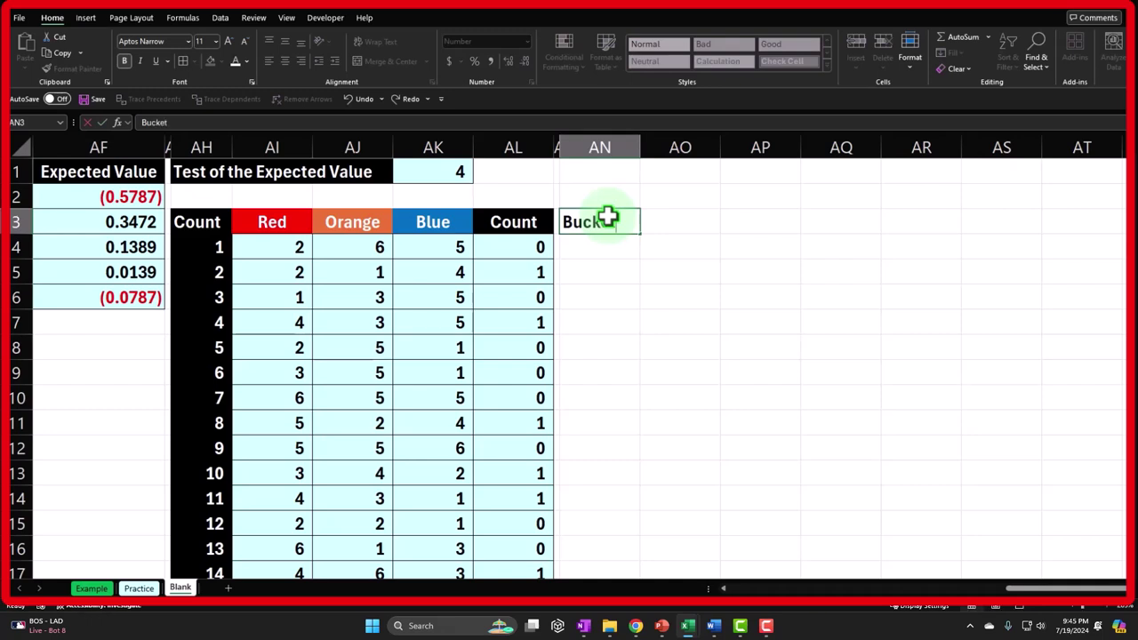
{"action": "type", "text": "ucket"}
{"action": "key", "text": "Return"}
{"action": "key", "text": "Up"}
{"action": "key", "text": "Right"}
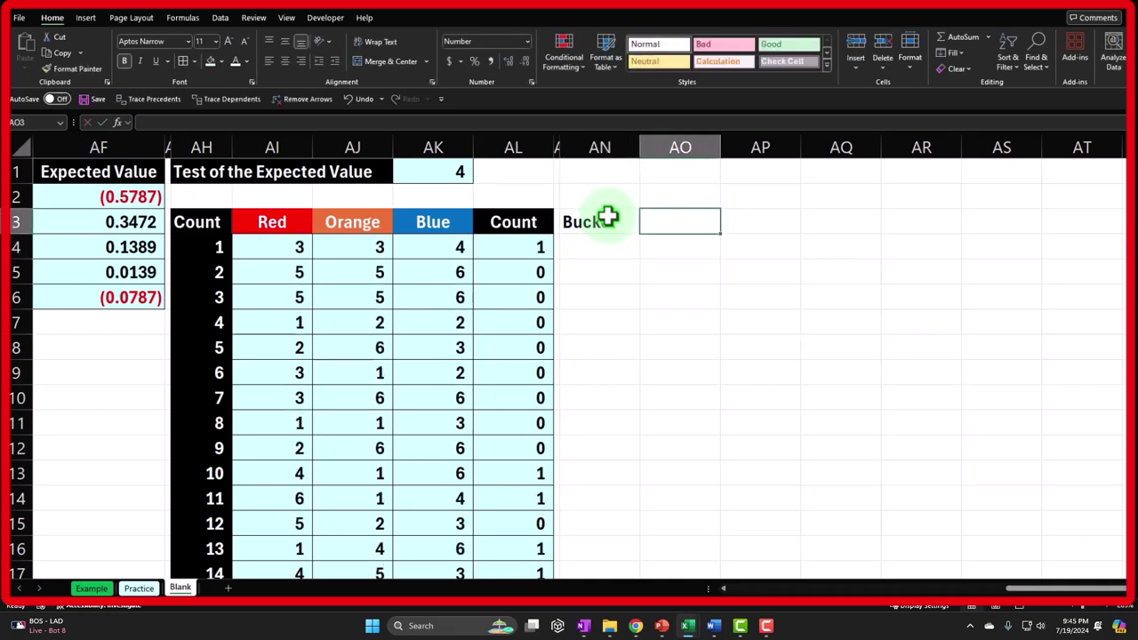
{"action": "type", "text": "Count"}
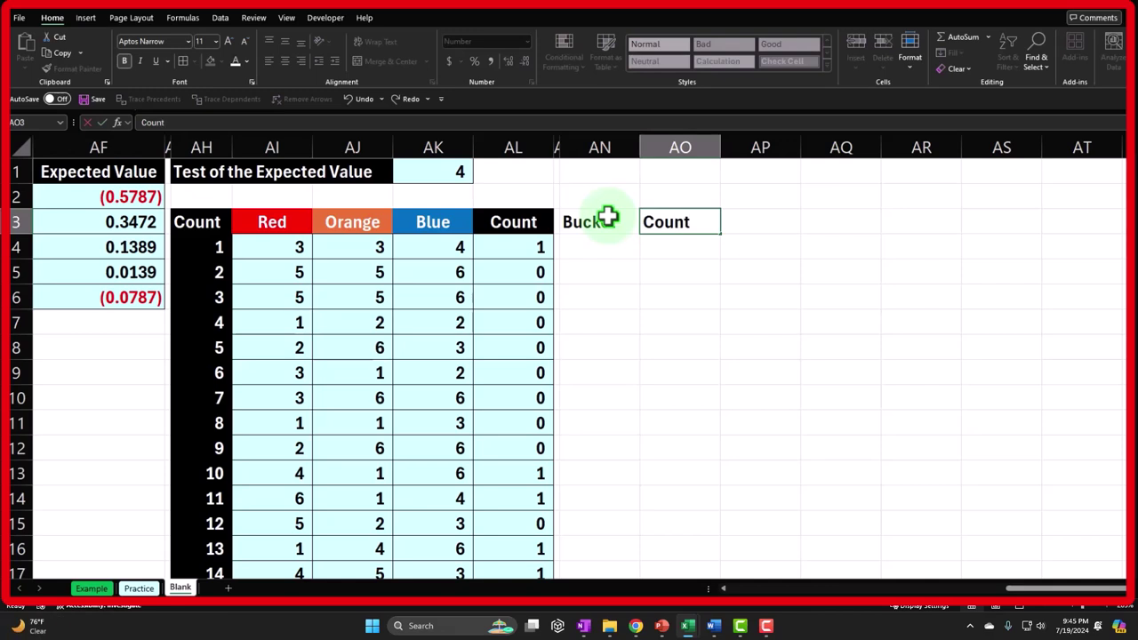
{"action": "key", "text": "Tab"}
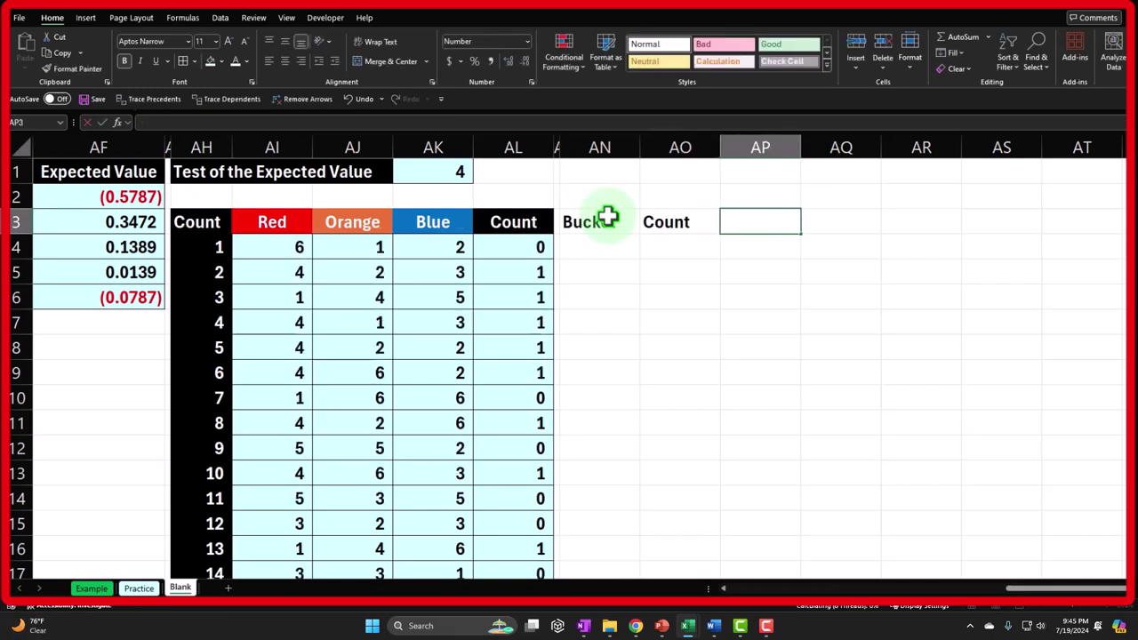
{"action": "type", "text": "%"}
{"action": "key", "text": "Return"}
{"action": "left_click", "coordinate": [607, 217]}
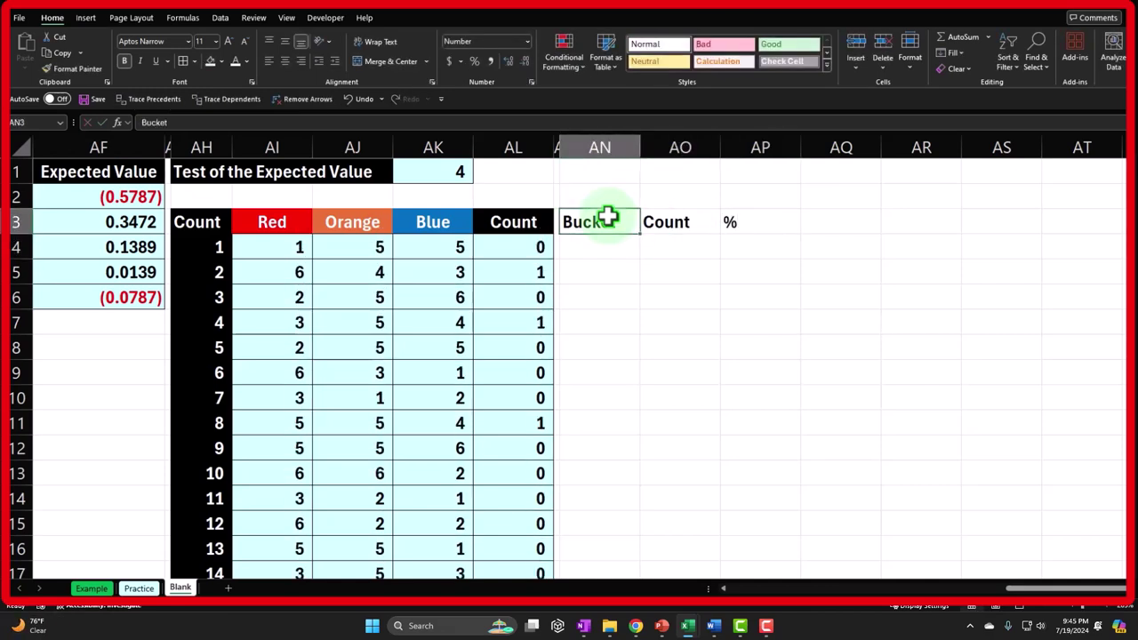
{"action": "key", "text": "shift+Right"}
{"action": "key", "text": "shift+Right"}
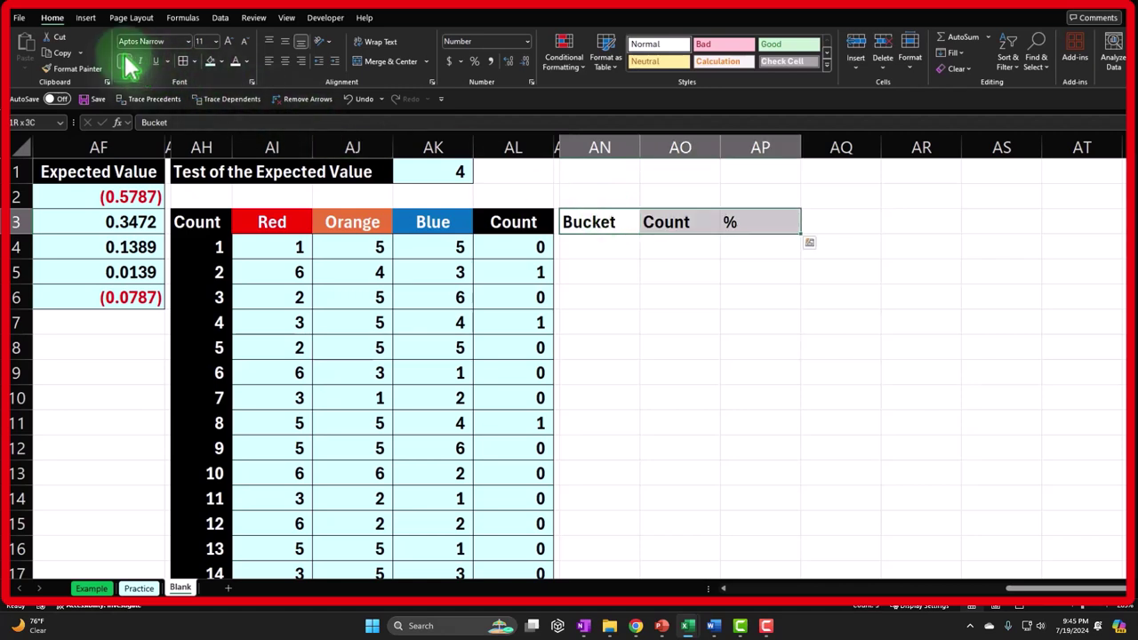
- Give AN3:AP3 a black fill, white text and centred alignment
{"action": "left_click", "coordinate": [221, 61]}
{"action": "left_click", "coordinate": [227, 93]}
{"action": "left_click", "coordinate": [235, 61]}
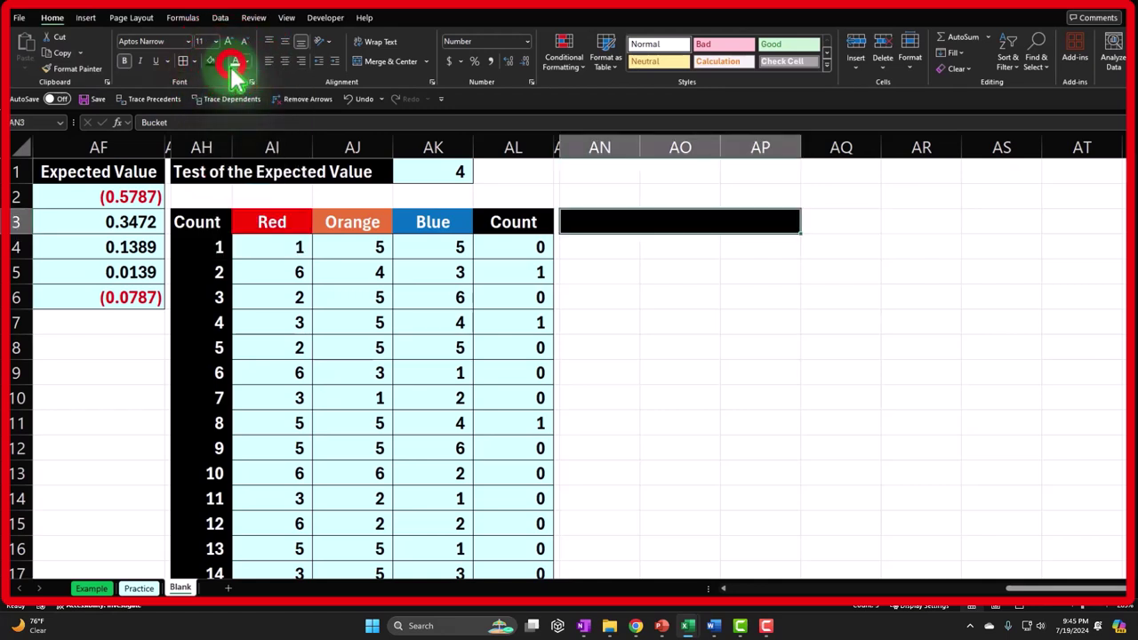
{"action": "left_click", "coordinate": [285, 62]}
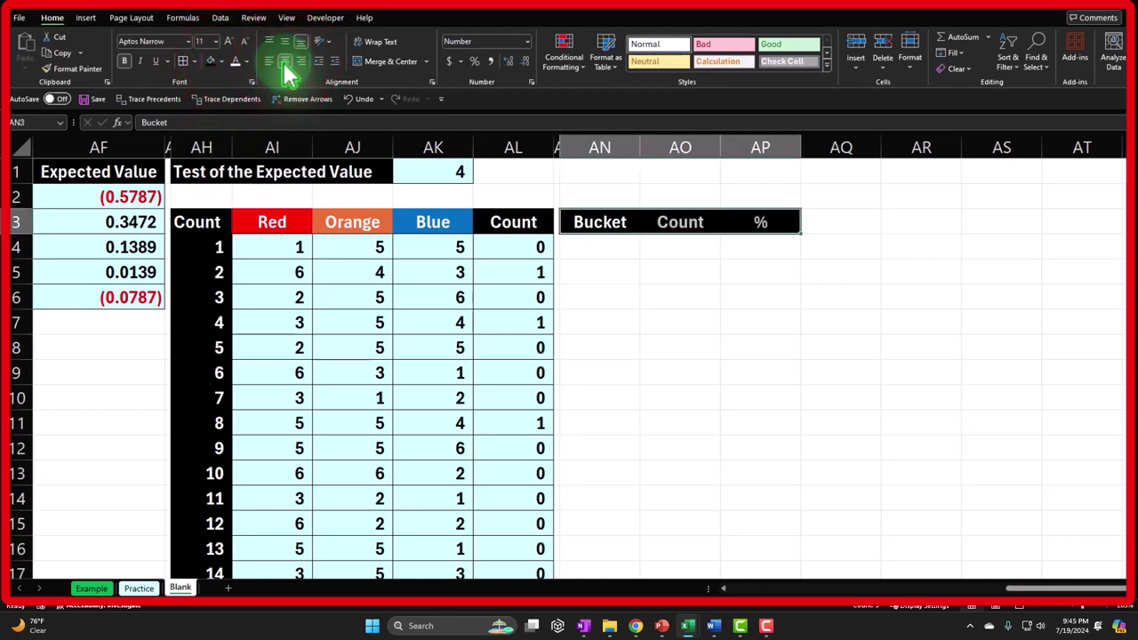
{"action": "left_click", "coordinate": [603, 245]}
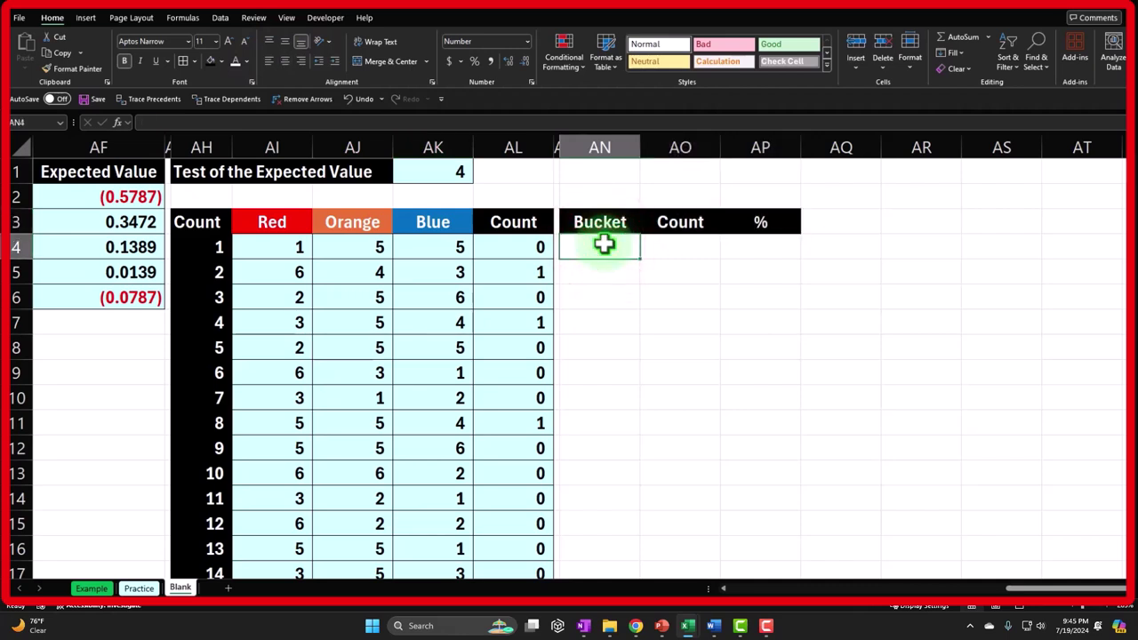
- Enter the bucket values 0, 1, 2, 3 and Over down AN4:AN8
{"action": "key", "text": "Return"}
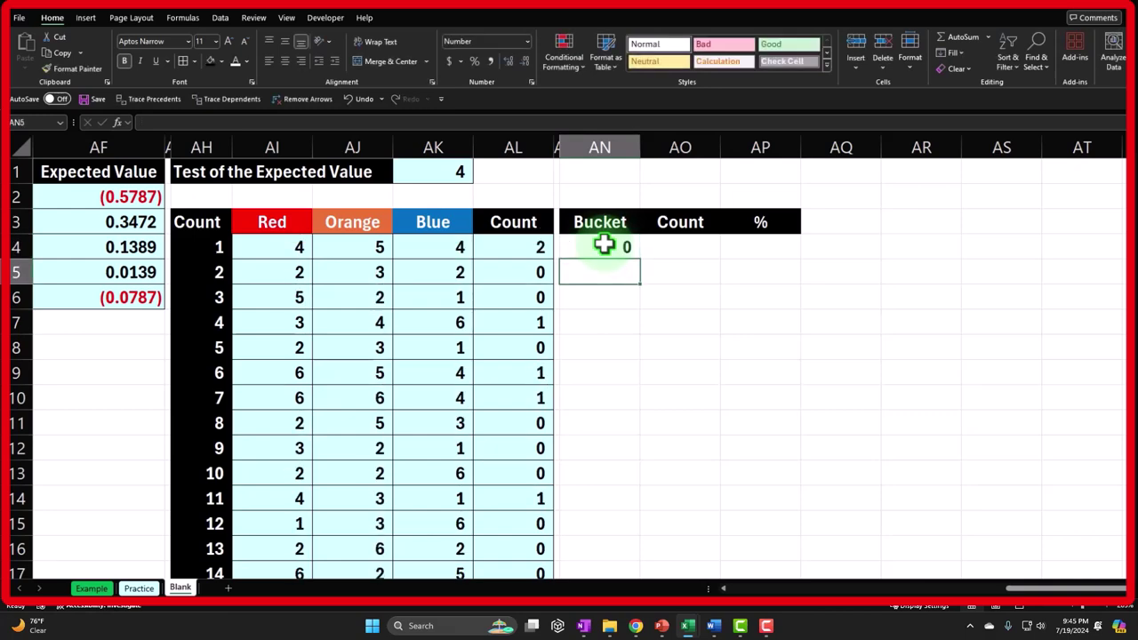
{"action": "type", "text": "1"}
{"action": "key", "text": "Return"}
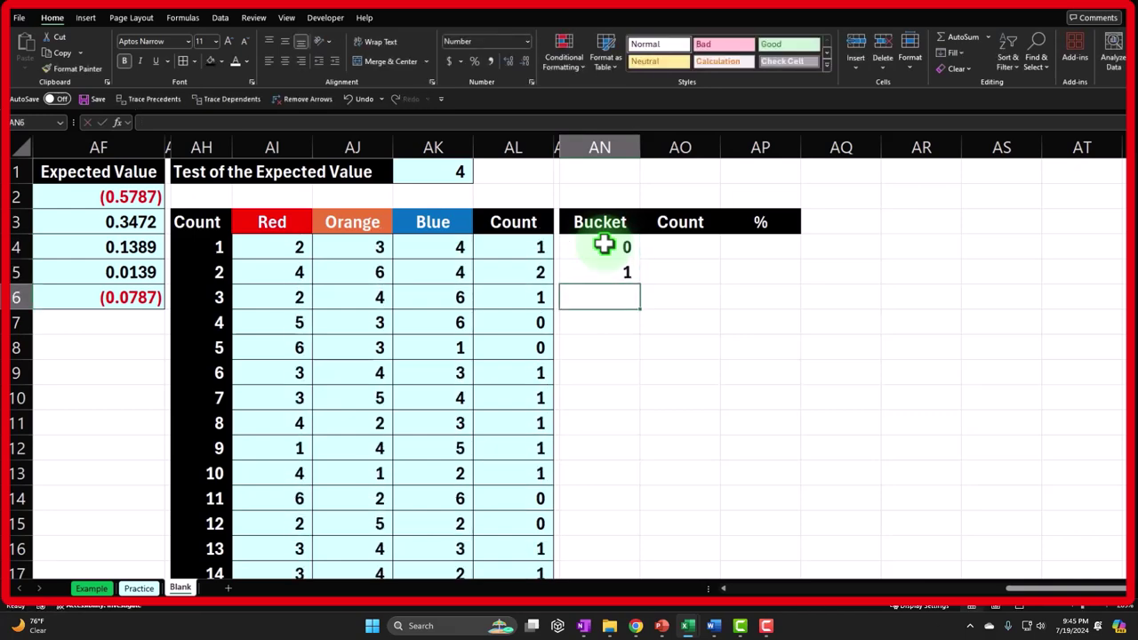
{"action": "type", "text": "2"}
{"action": "key", "text": "Return"}
{"action": "type", "text": "3"}
{"action": "key", "text": "Return"}
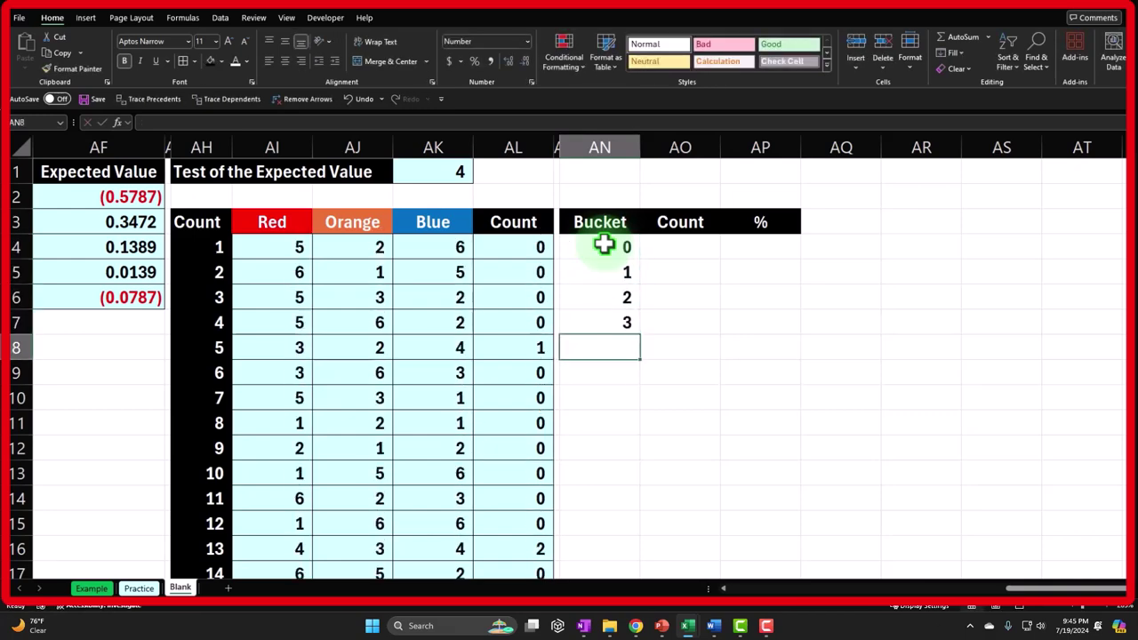
{"action": "type", "text": "v"}
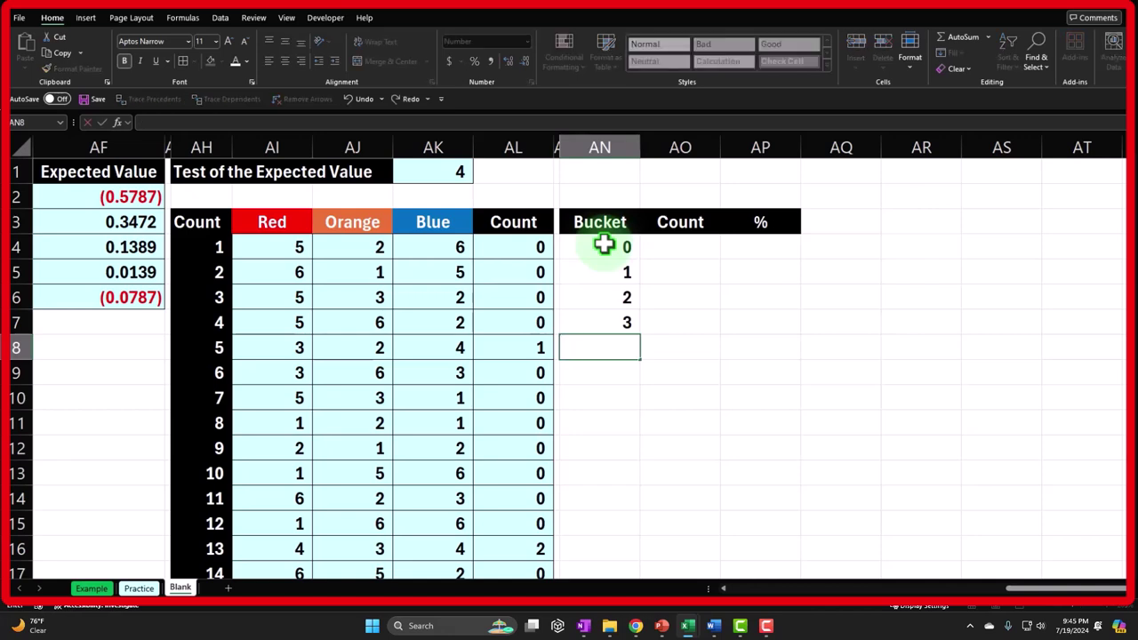
{"action": "type", "text": "Over"}
{"action": "key", "text": "Up"}
{"action": "key", "text": "Right"}
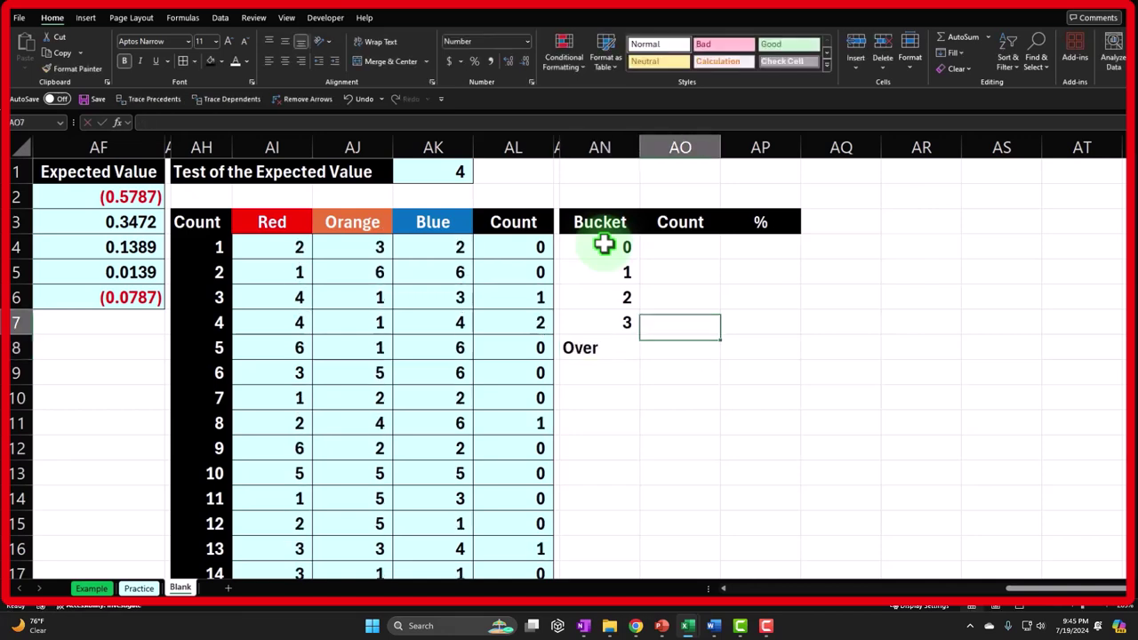
{"action": "key", "text": "Up"}
{"action": "key", "text": "Up"}
{"action": "key", "text": "Up"}
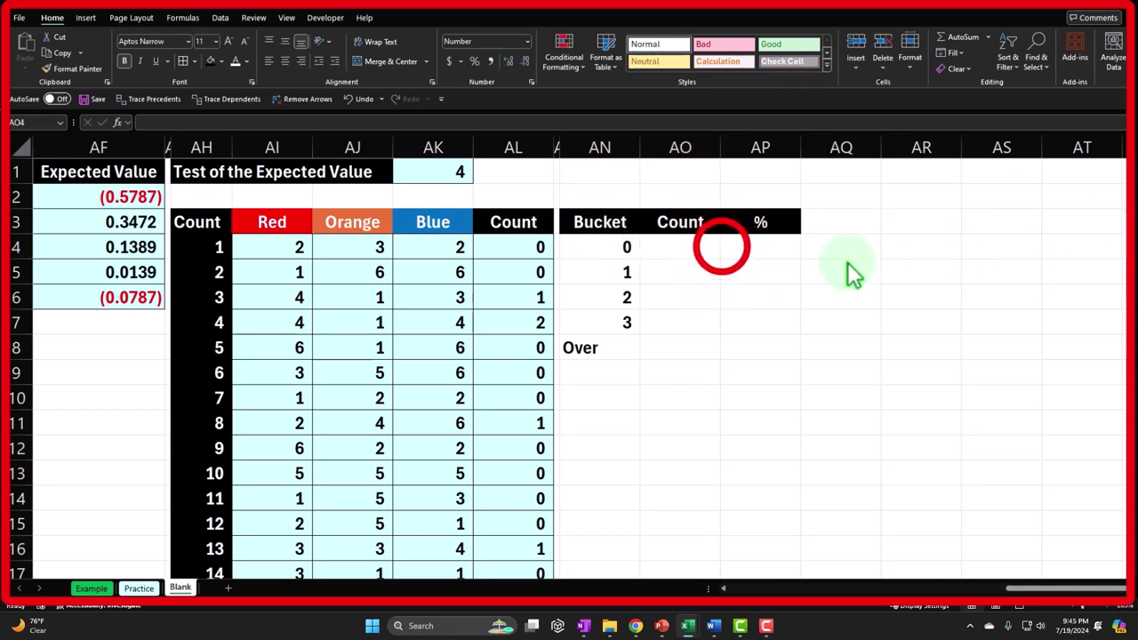
- Enter =FREQUENCY(AL4:AL503,AN4:AN7) in AO4, spilling counts 274, 190, 33, 3 and 0
{"action": "left_click", "coordinate": [711, 248]}
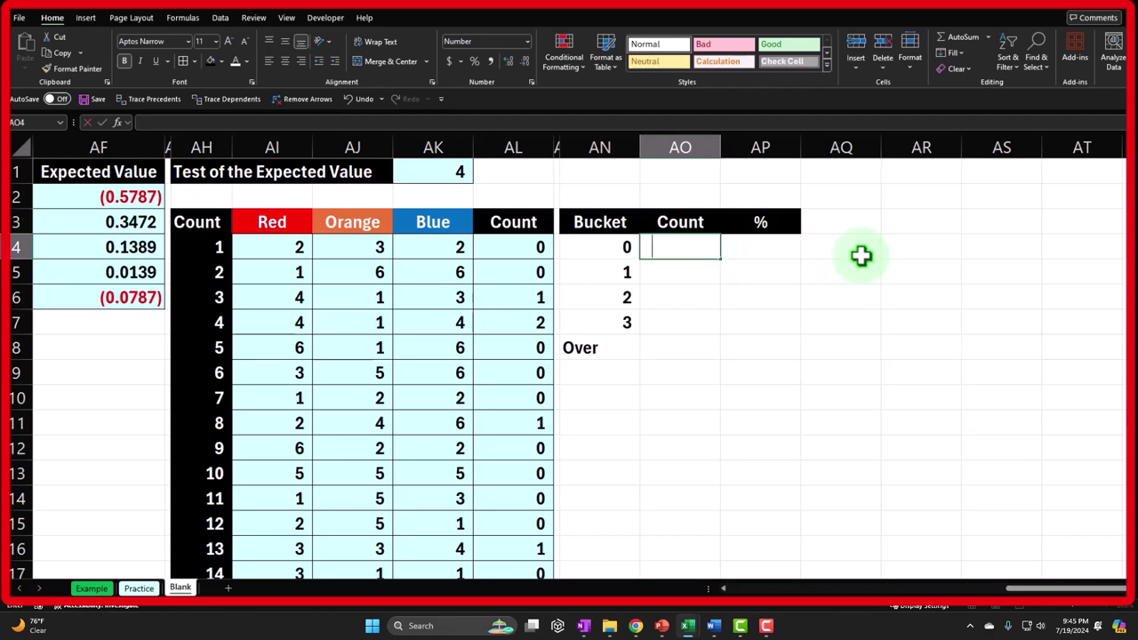
{"action": "type", "text": "="}
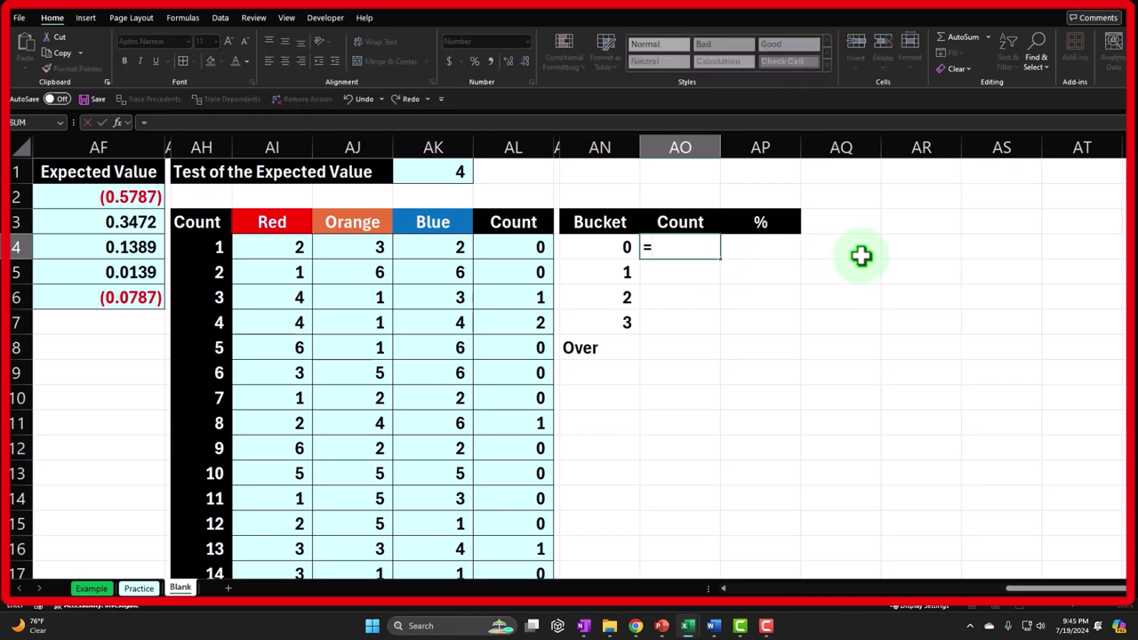
{"action": "type", "text": "fre"}
{"action": "key", "text": "Tab"}
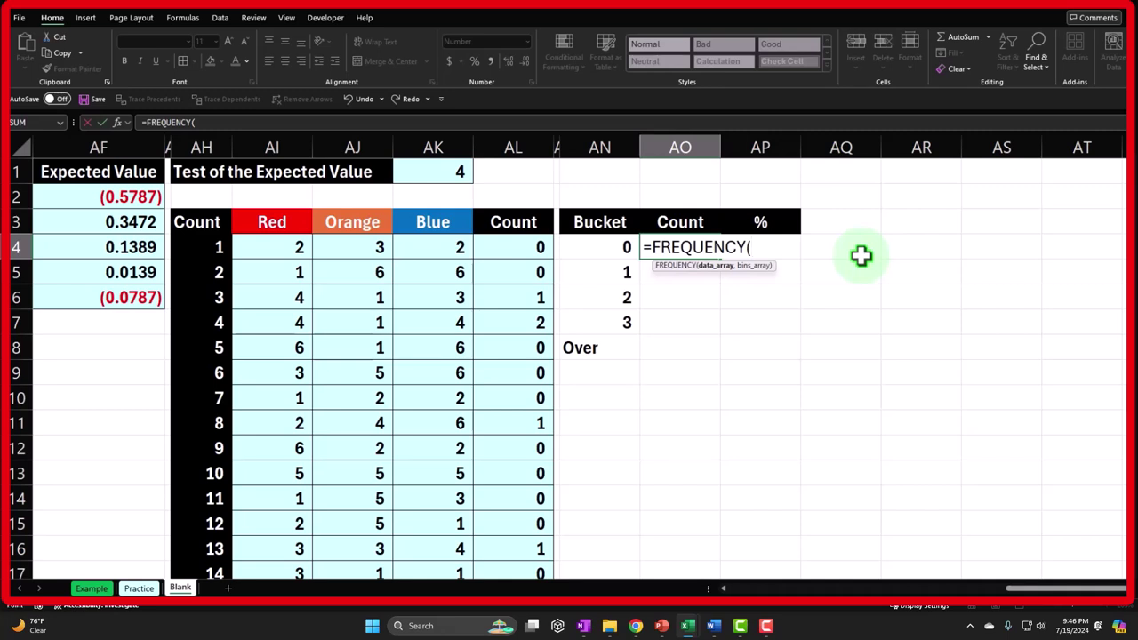
{"action": "key", "text": "Left"}
{"action": "key", "text": "Left"}
{"action": "key", "text": "Left"}
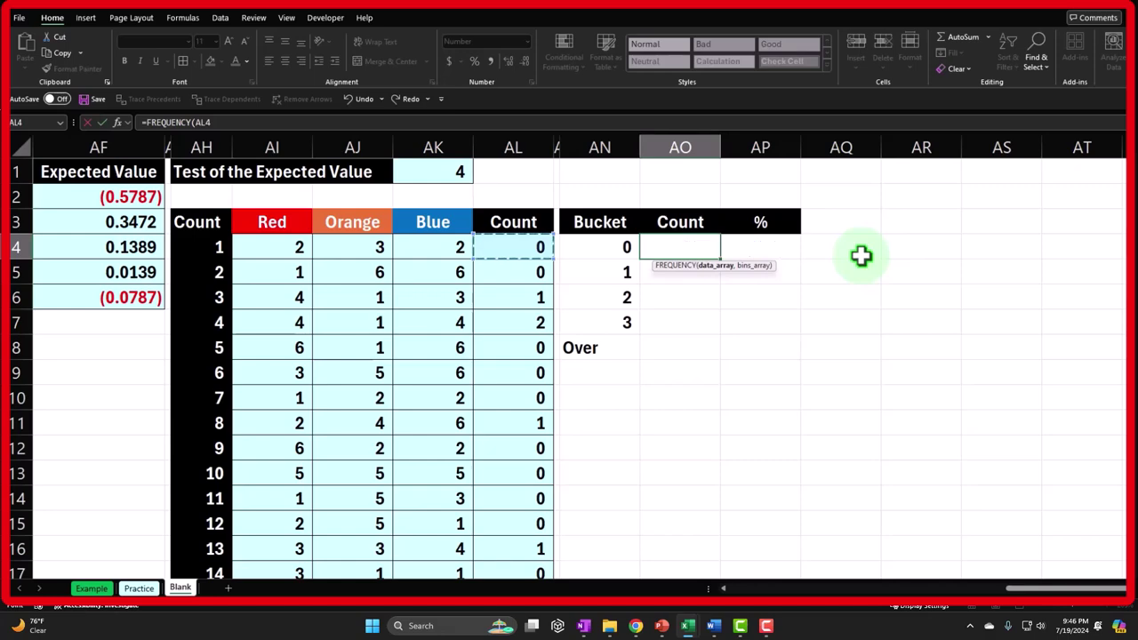
{"action": "key", "text": "ctrl+shift+Down"}
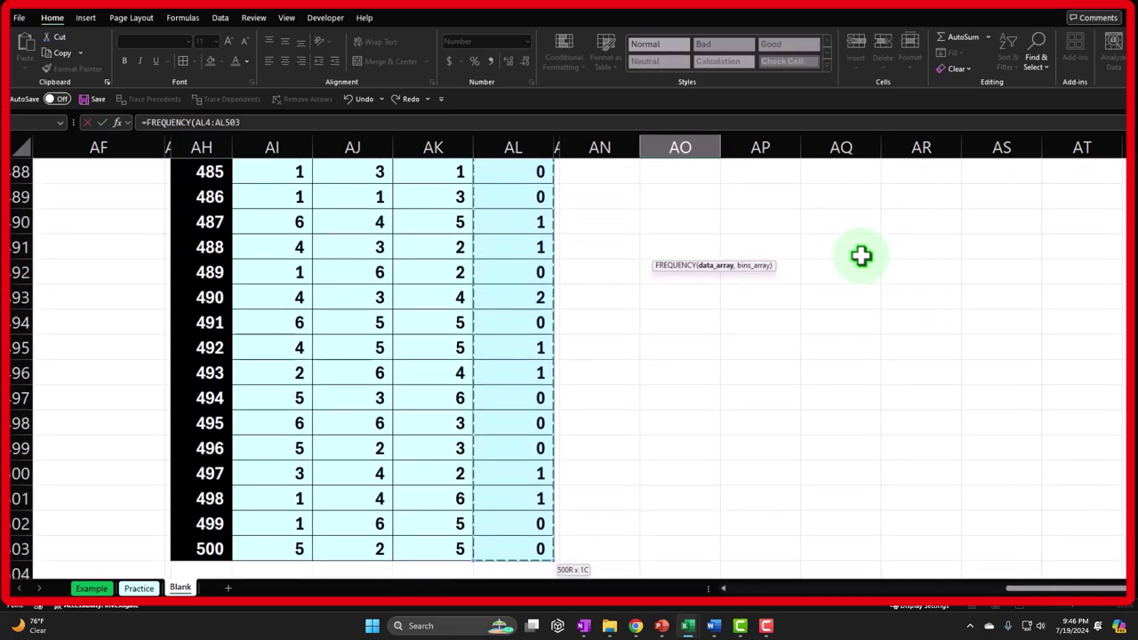
{"action": "key", "text": "ctrl+BackSpace"}
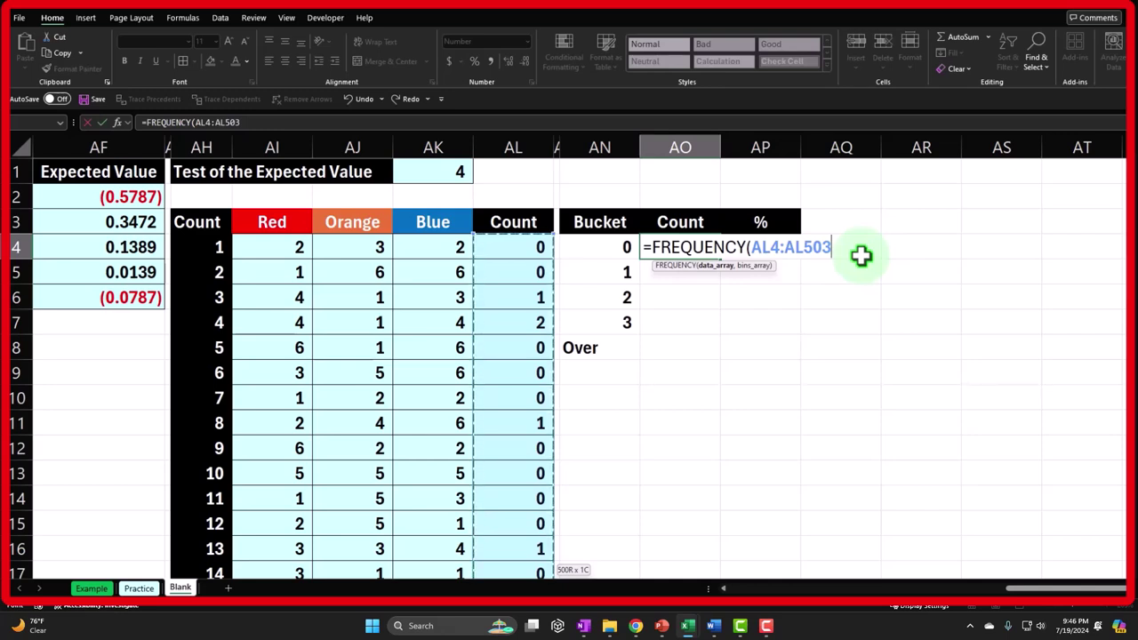
{"action": "type", "text": ","}
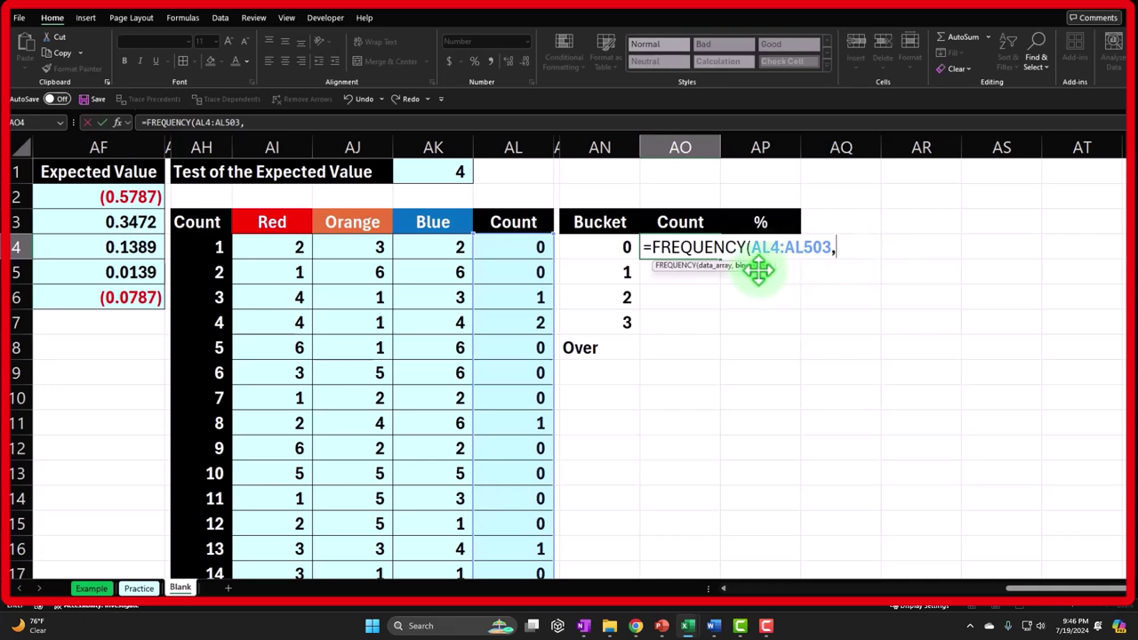
{"action": "left_click_drag", "start_coordinate": [611, 245], "coordinate": [615, 310]}
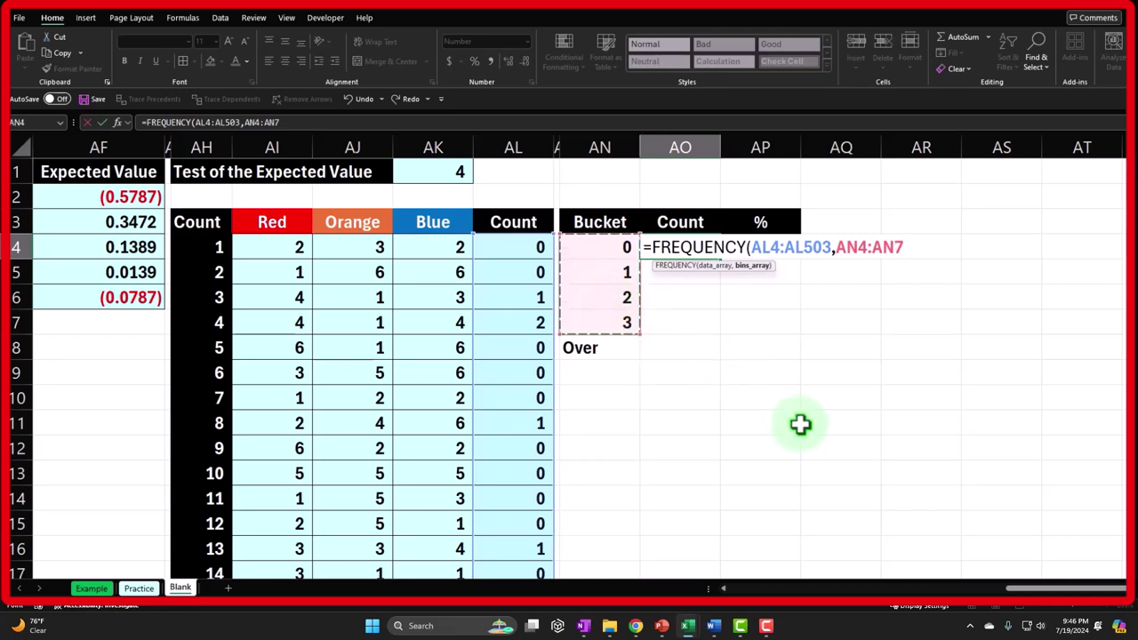
{"action": "key", "text": "Return"}
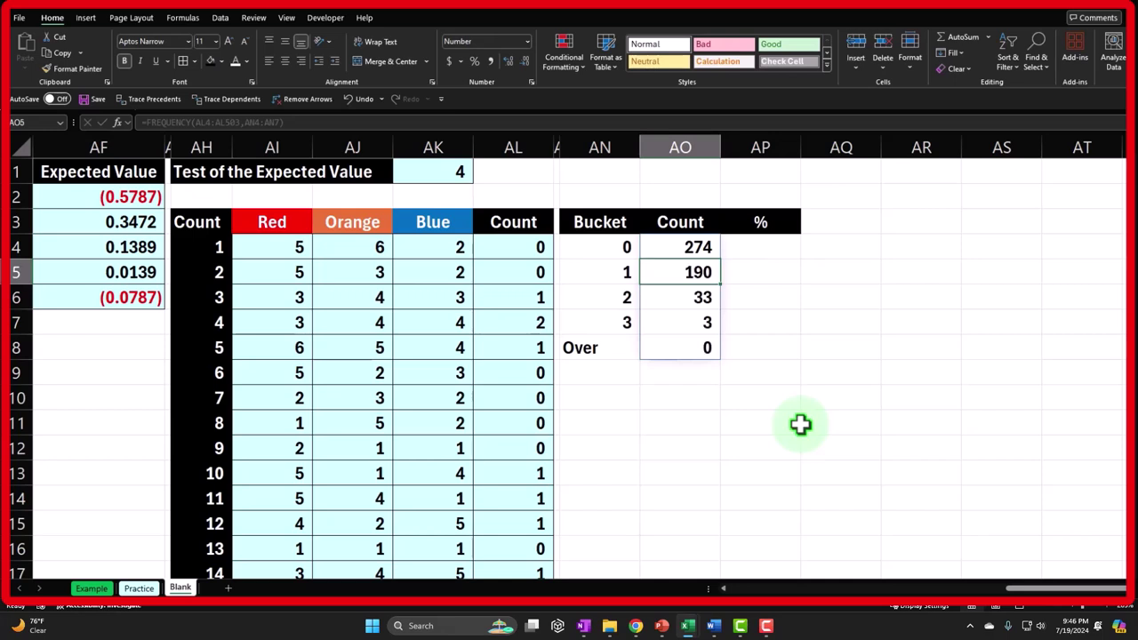
{"action": "left_click", "coordinate": [682, 241]}
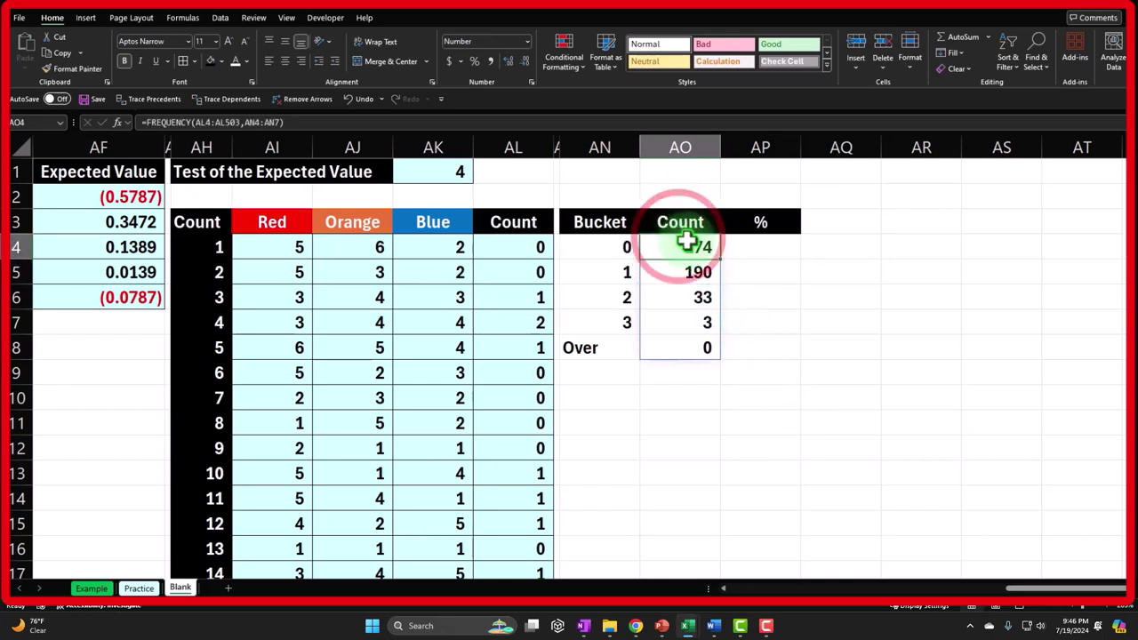
{"action": "key", "text": "Down"}
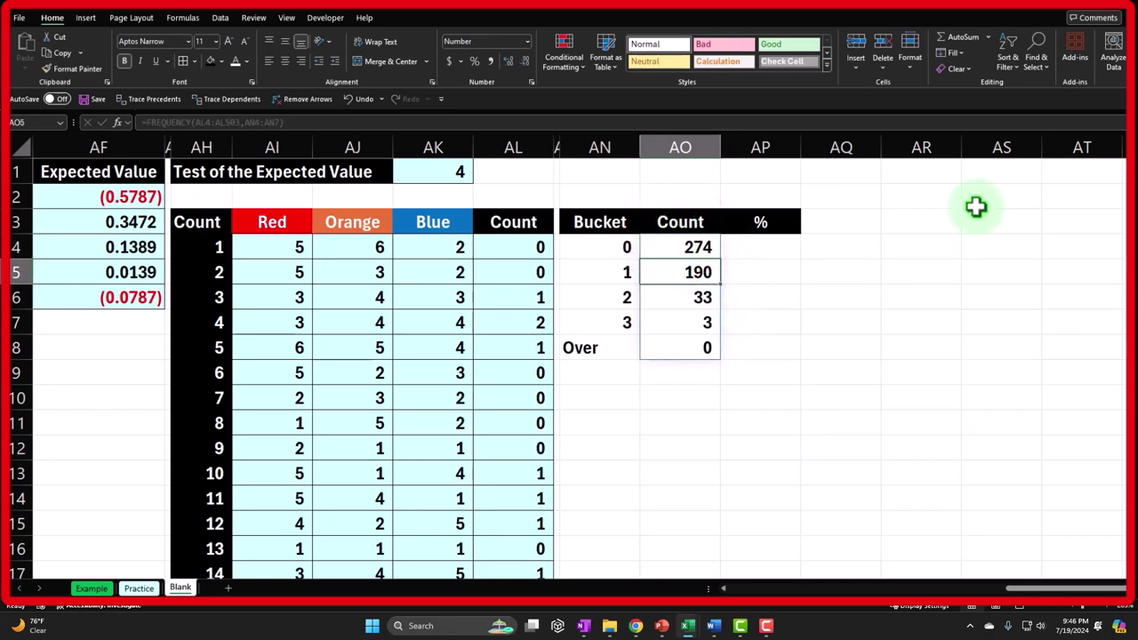
- Label AN9 Total and enter =SUM(AO4:AO8) in AO9, giving 500
{"action": "key", "text": "Down"}
{"action": "key", "text": "Down"}
{"action": "key", "text": "Down"}
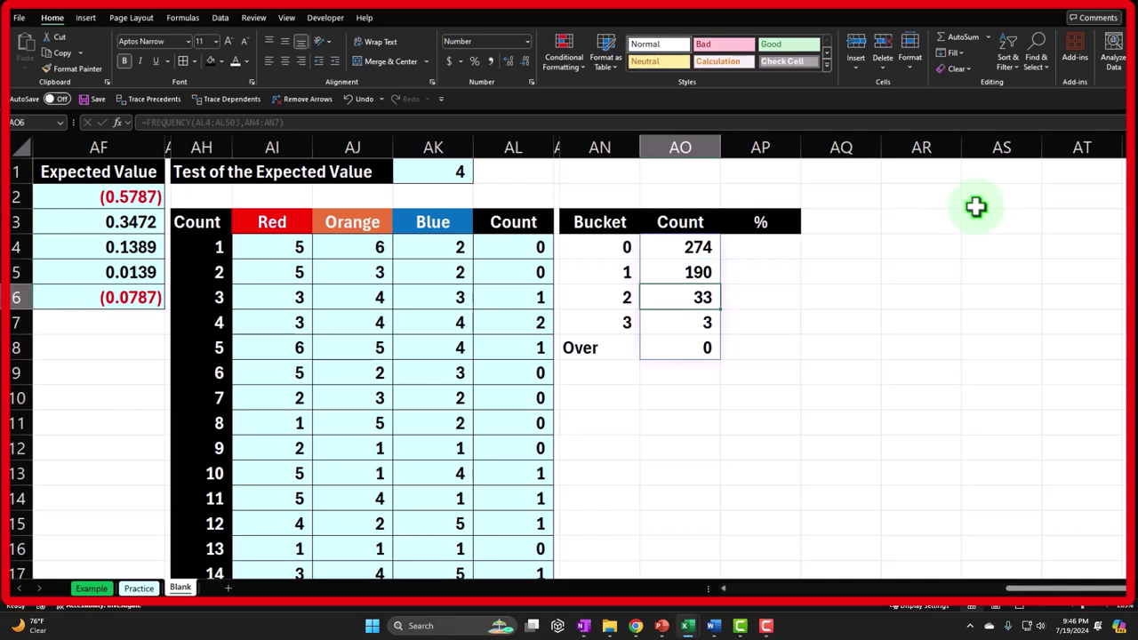
{"action": "key", "text": "Left"}
{"action": "key", "text": "Down"}
{"action": "type", "text": "Total"}
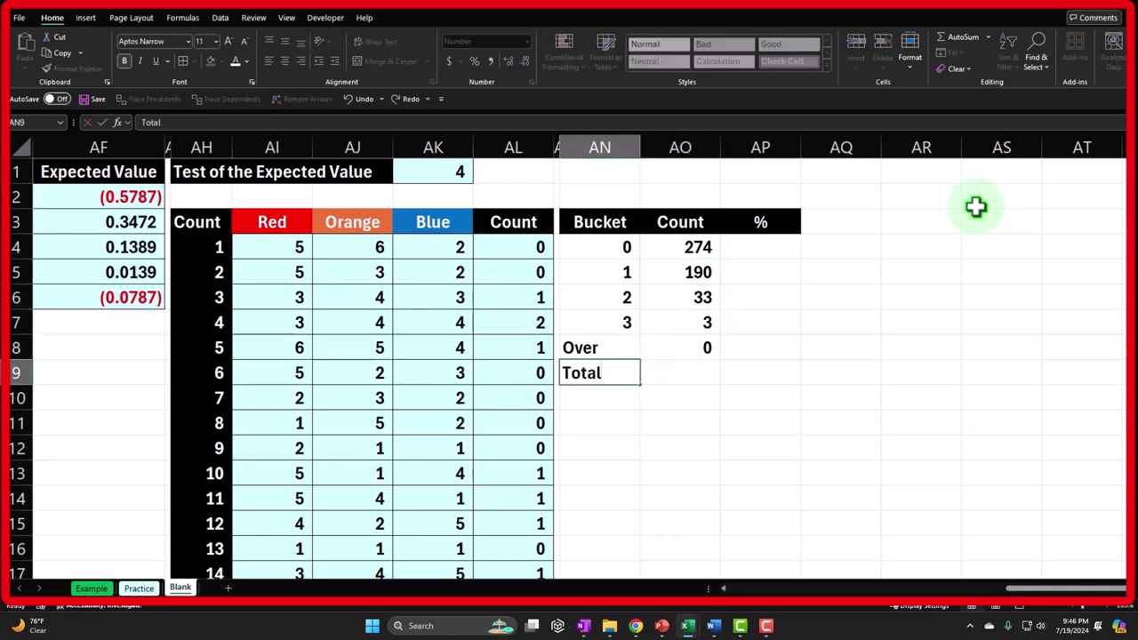
{"action": "key", "text": "Tab"}
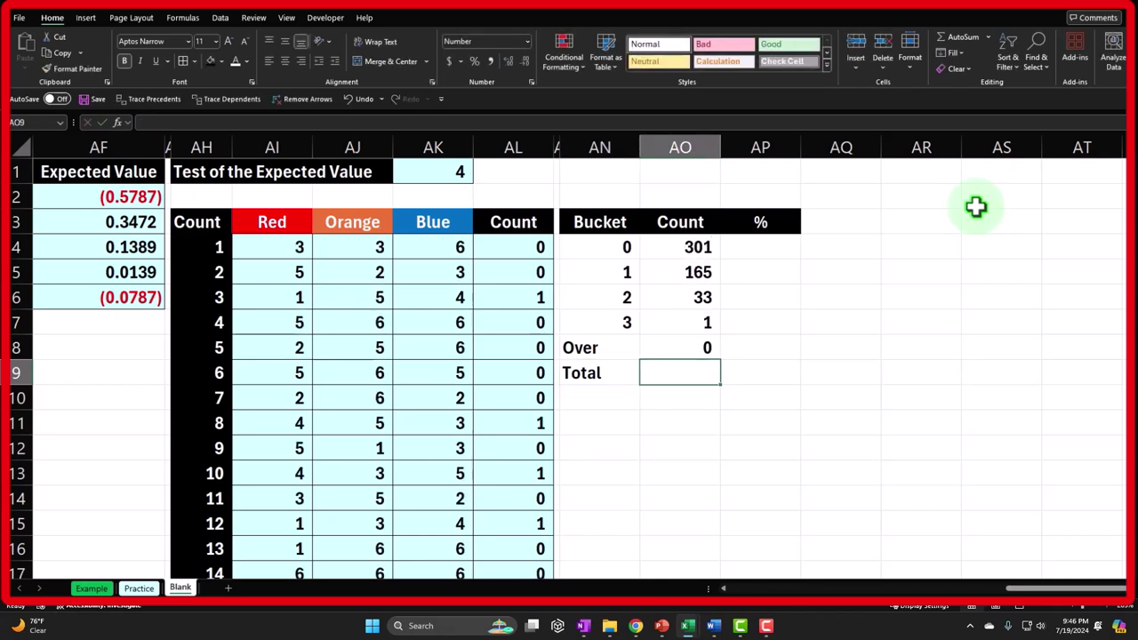
{"action": "type", "text": "="}
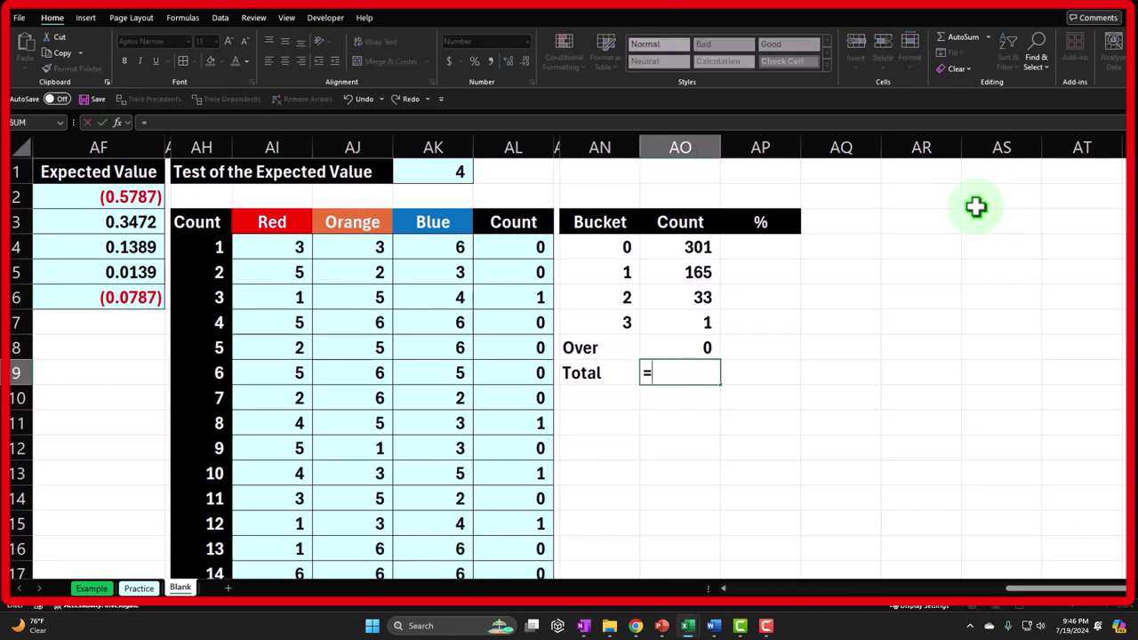
{"action": "type", "text": "sum("}
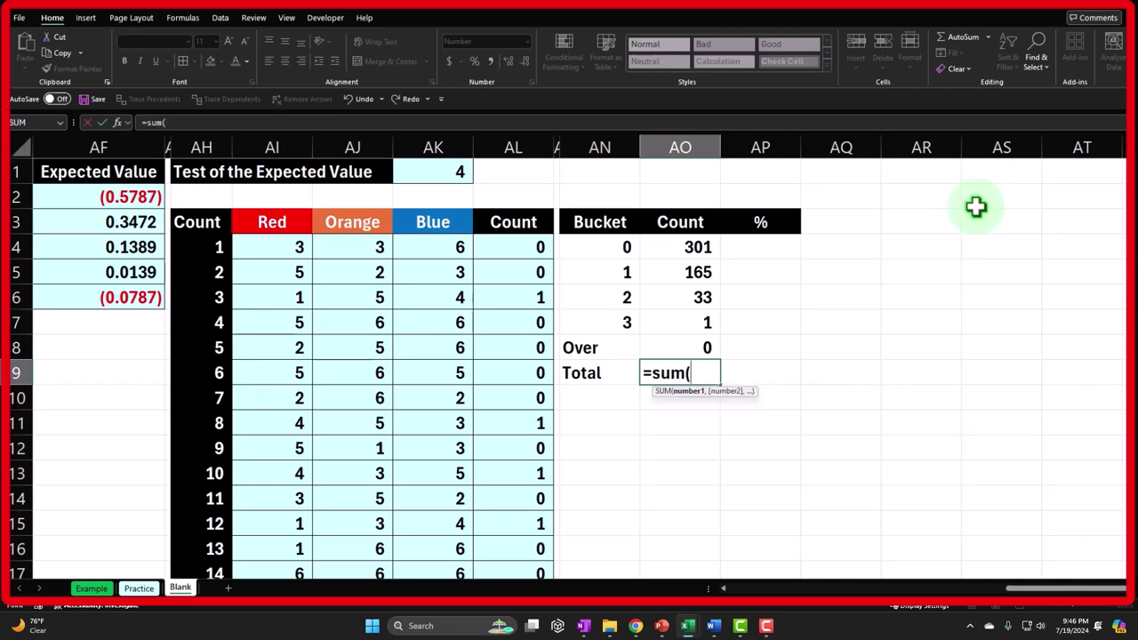
{"action": "key", "text": "Up"}
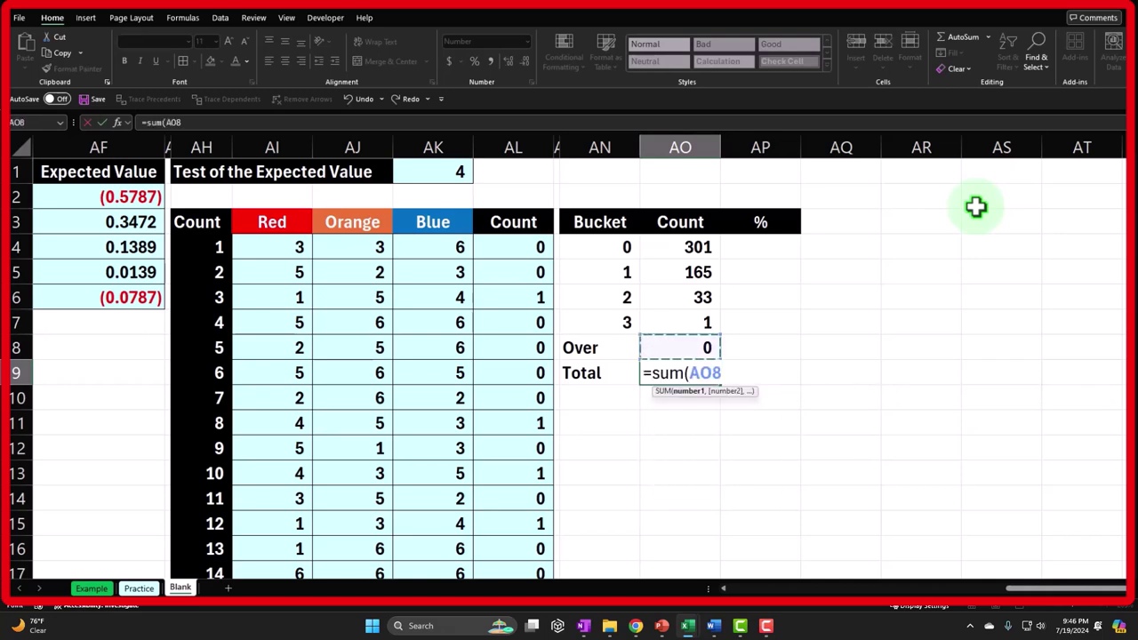
{"action": "key", "text": "shift+Up"}
{"action": "key", "text": "shift+Up"}
{"action": "key", "text": "shift+Up"}
{"action": "key", "text": "shift+Up"}
{"action": "key", "text": "Return"}
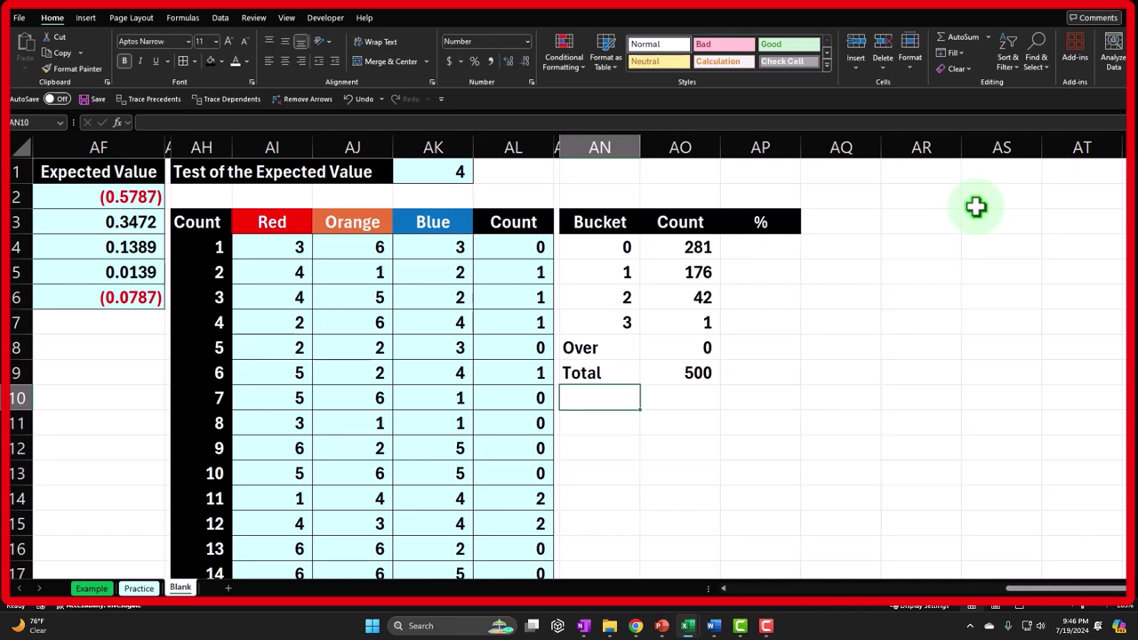
{"action": "key", "text": "Right"}
{"action": "key", "text": "Right"}
{"action": "key", "text": "Up"}
{"action": "key", "text": "Up"}
{"action": "key", "text": "Up"}
{"action": "key", "text": "Up"}
{"action": "key", "text": "Up"}
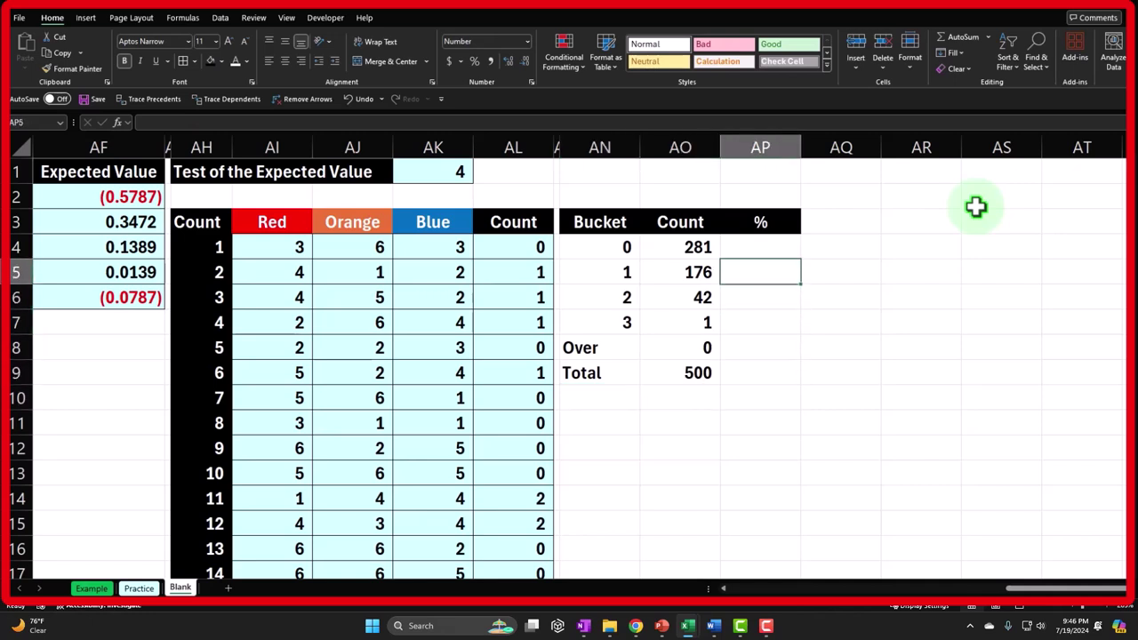
- In AP4, enter the formula =AO4/$AO$9, dividing bucket 0's count by the absolute total
{"action": "key", "text": "Up"}
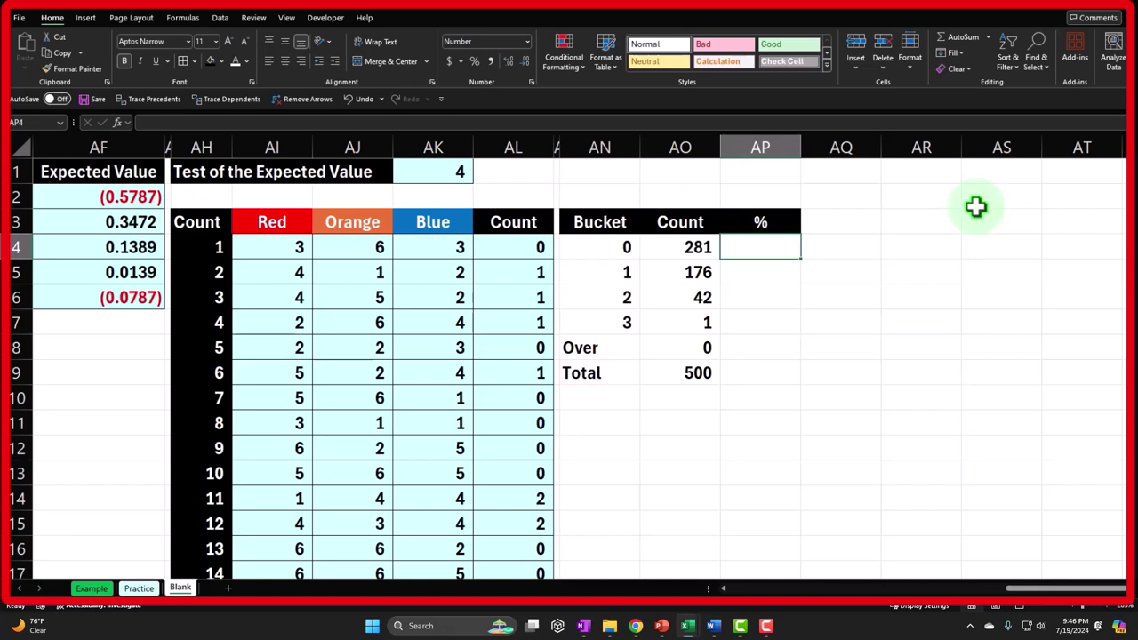
{"action": "type", "text": "="}
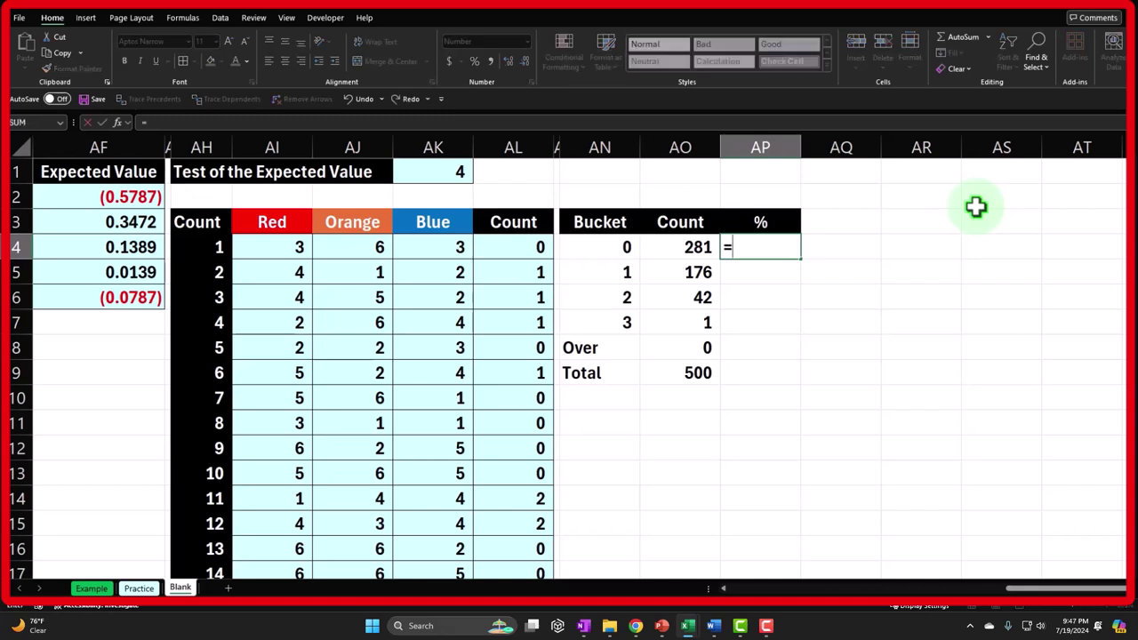
{"action": "key", "text": "Left"}
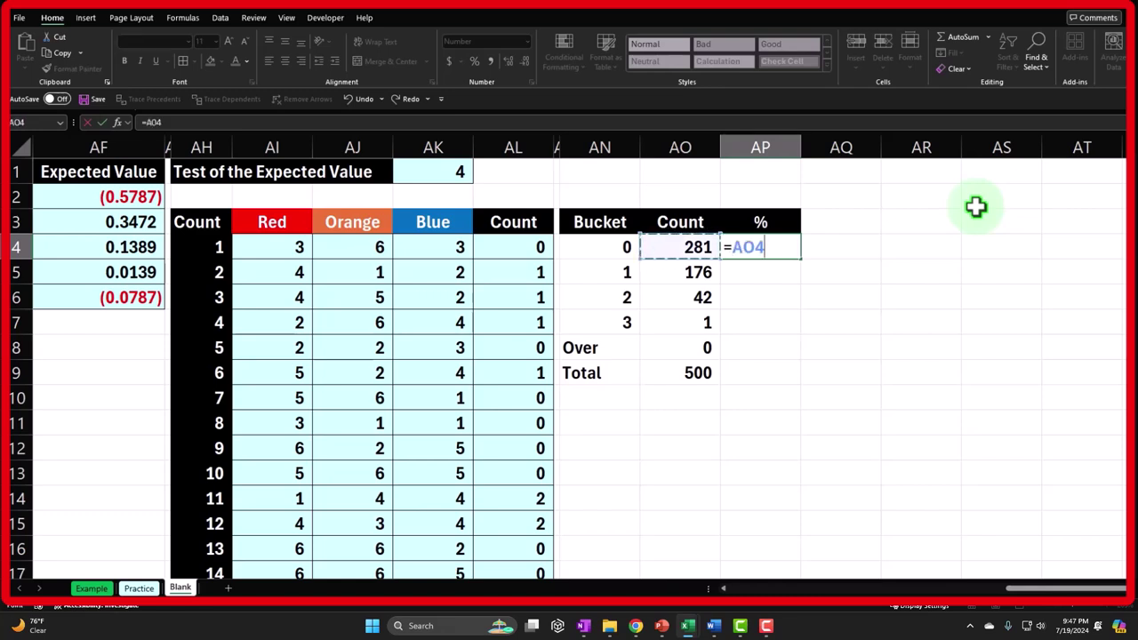
{"action": "type", "text": "/"}
{"action": "key", "text": "Down"}
{"action": "key", "text": "Down"}
{"action": "key", "text": "Down"}
{"action": "key", "text": "Down"}
{"action": "key", "text": "Down"}
{"action": "key", "text": "Down"}
{"action": "key", "text": "Up"}
{"action": "key", "text": "Left"}
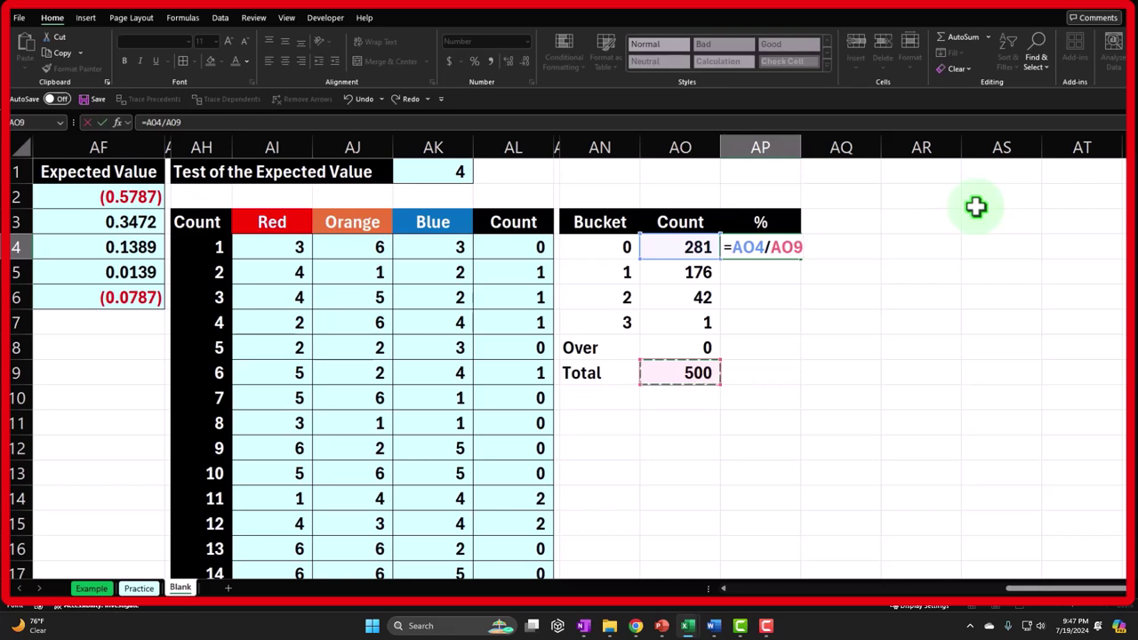
{"action": "key", "text": "F4"}
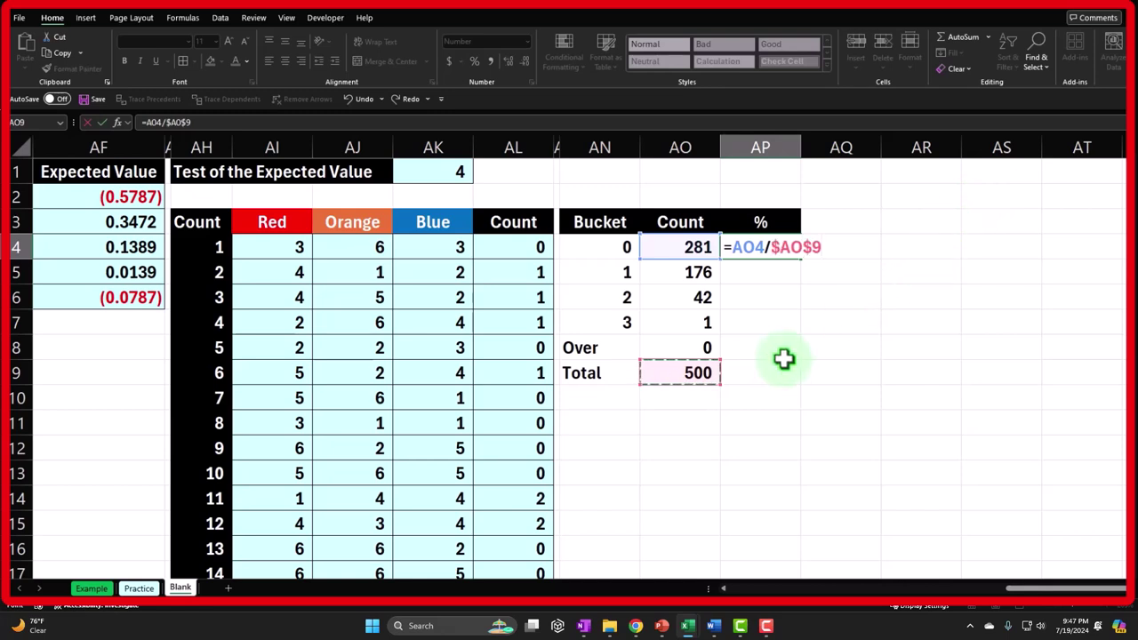
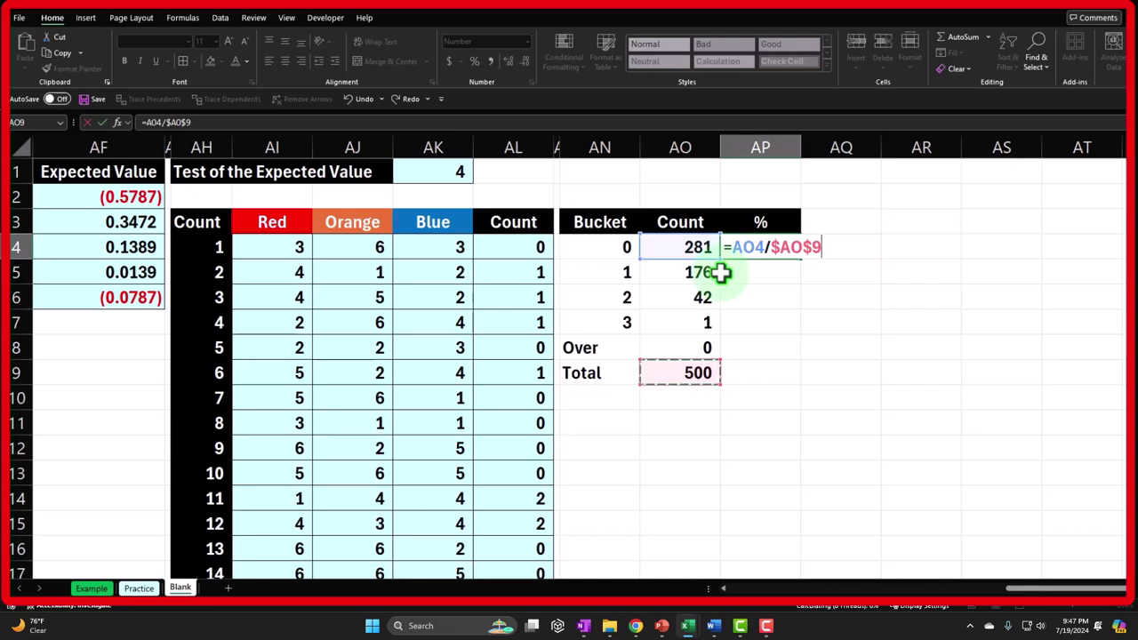
- Format bucket 0's share as a two-decimal percentage and fill it down to the Over row
{"action": "left_click", "coordinate": [727, 270]}
{"action": "left_click", "coordinate": [757, 249]}
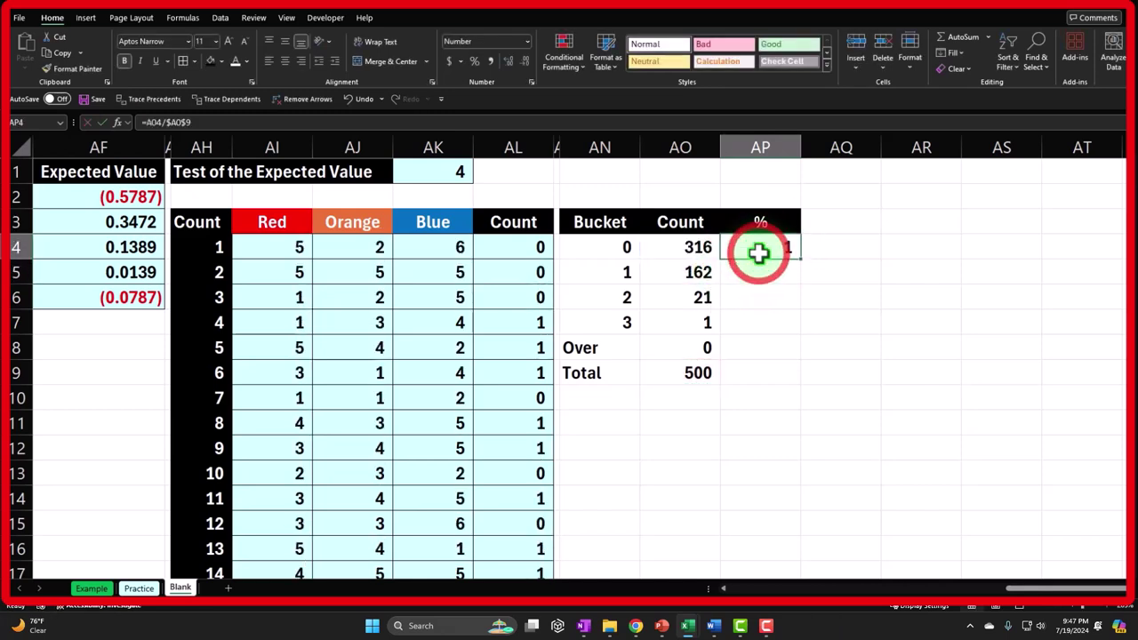
{"action": "left_click", "coordinate": [473, 60]}
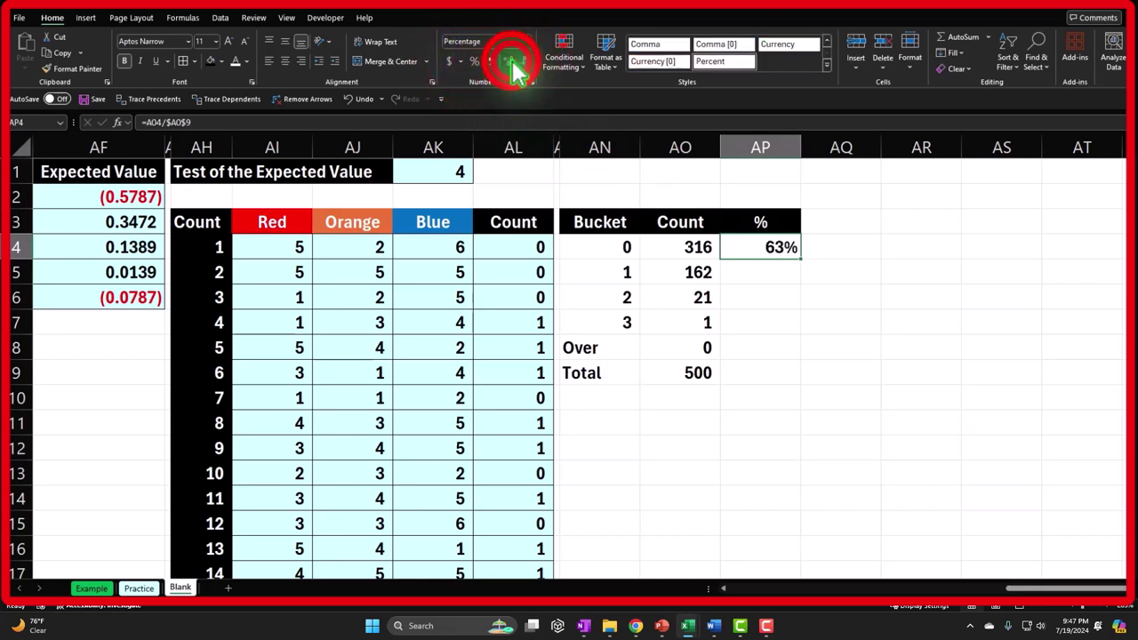
{"action": "left_click", "coordinate": [508, 61]}
{"action": "left_click", "coordinate": [508, 62]}
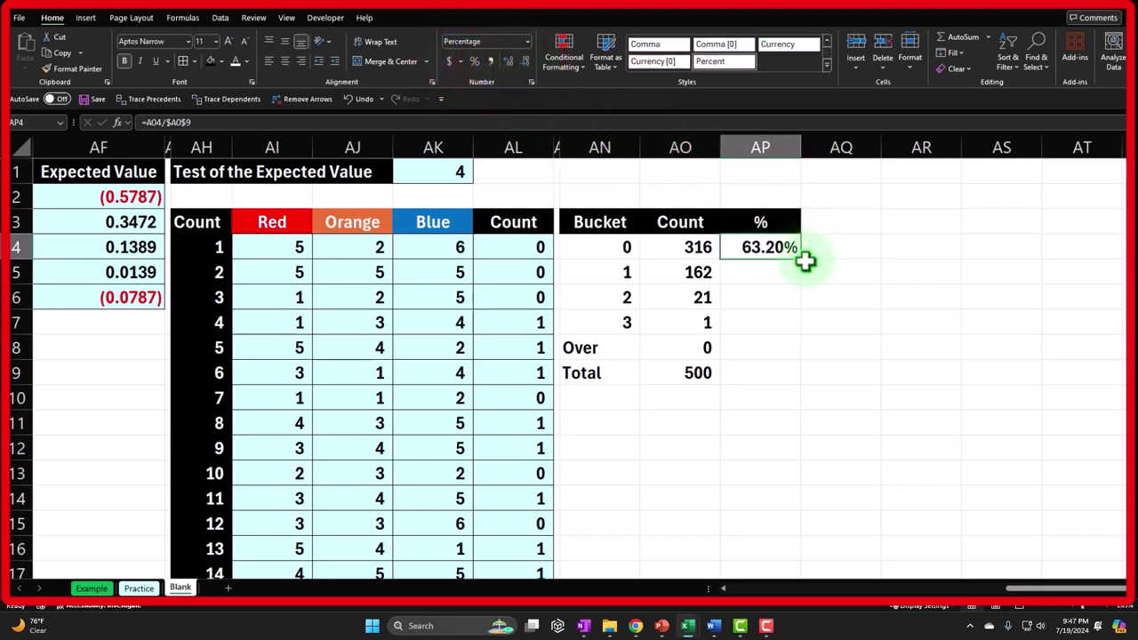
{"action": "left_click_drag", "start_coordinate": [802, 259], "coordinate": [802, 350]}
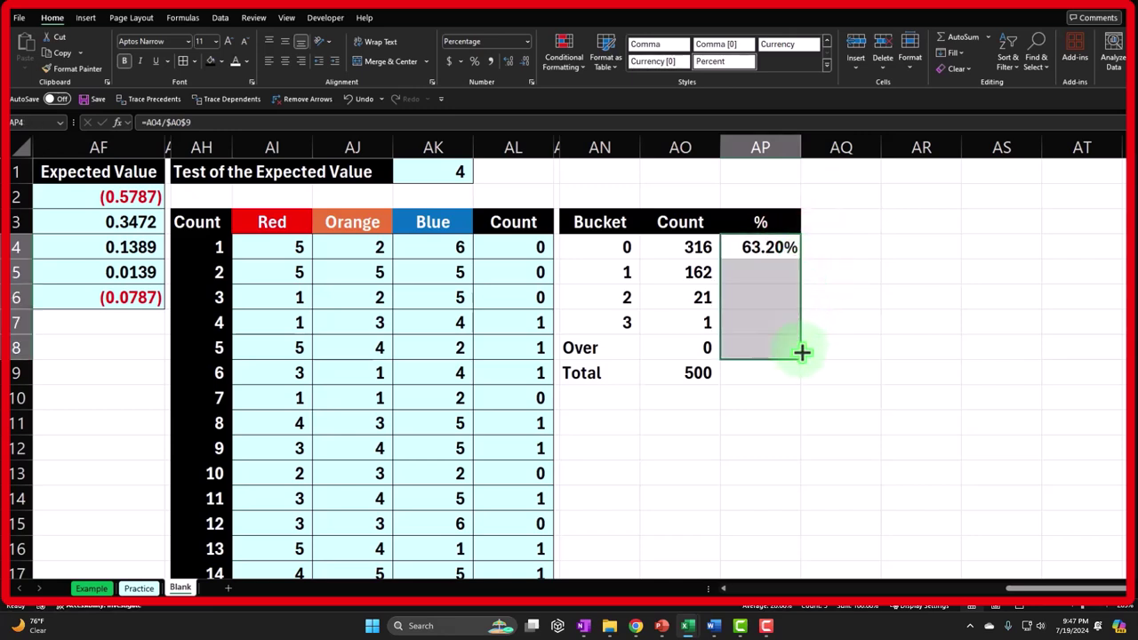
- AutoSum the bucket percentages in the Total row and format it as 100.00%
{"action": "left_click", "coordinate": [782, 376]}
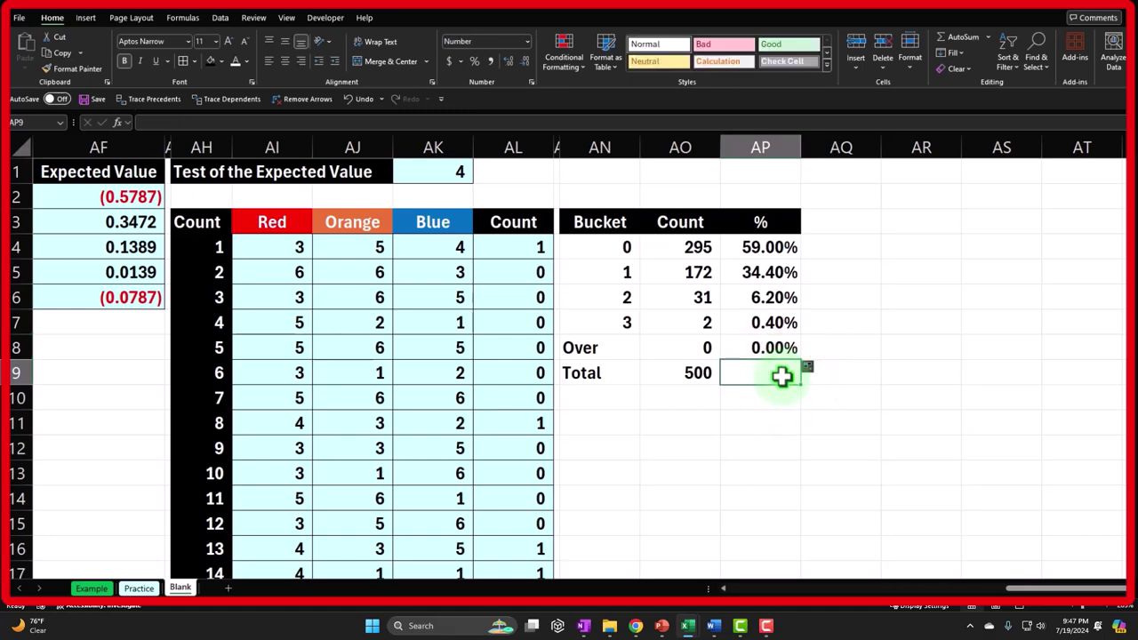
{"action": "key", "text": "alt+equal"}
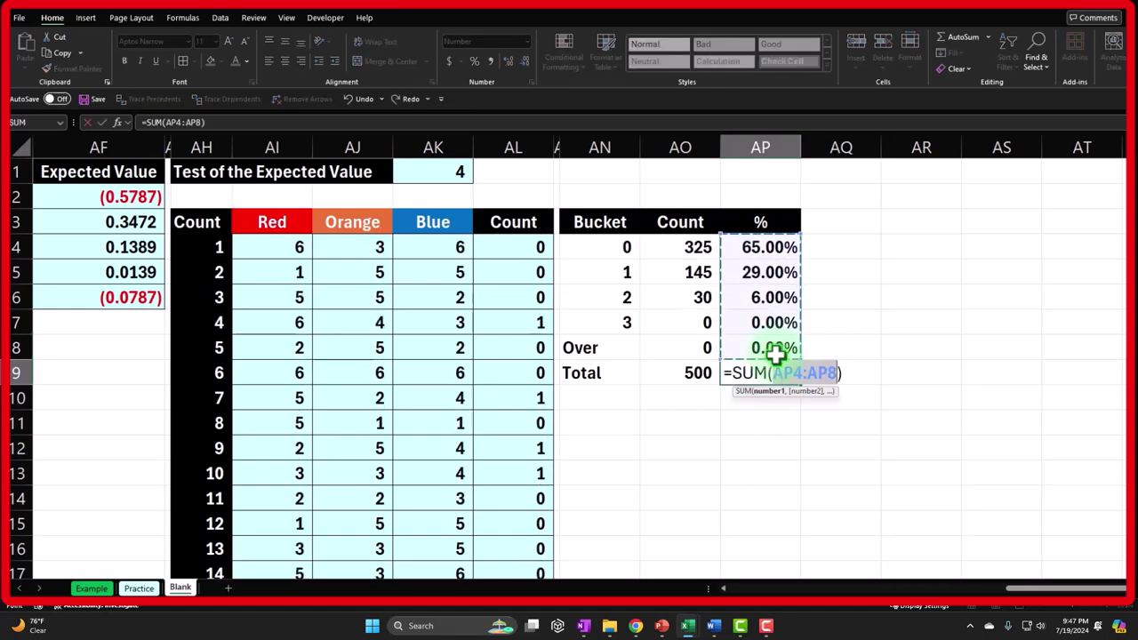
{"action": "key", "text": "Return"}
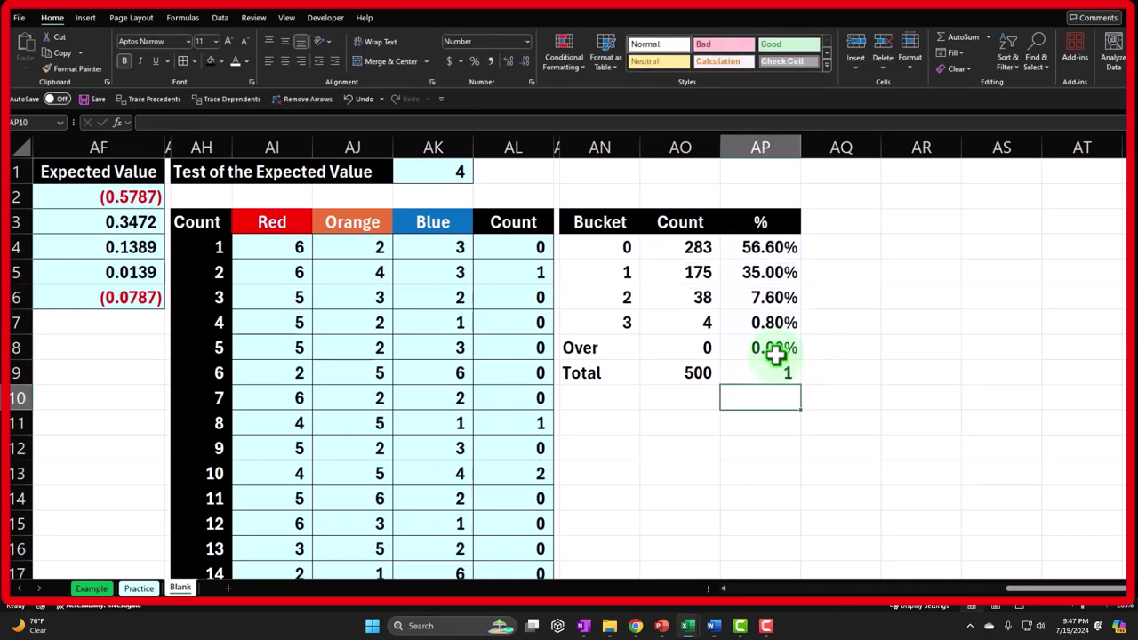
{"action": "key", "text": "Up"}
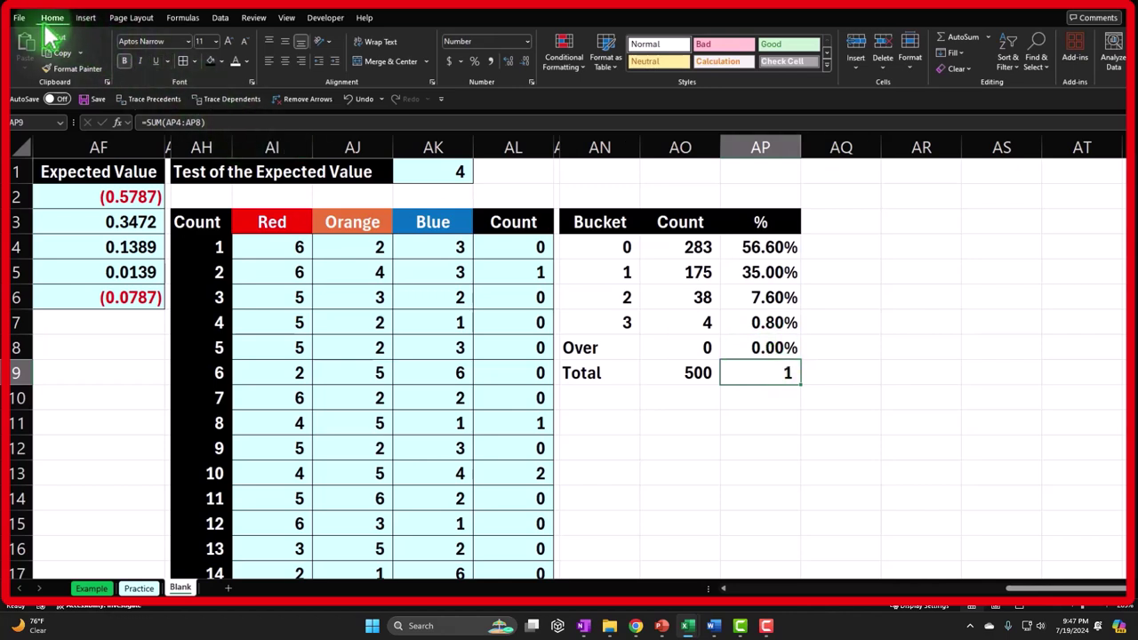
{"action": "left_click", "coordinate": [473, 64]}
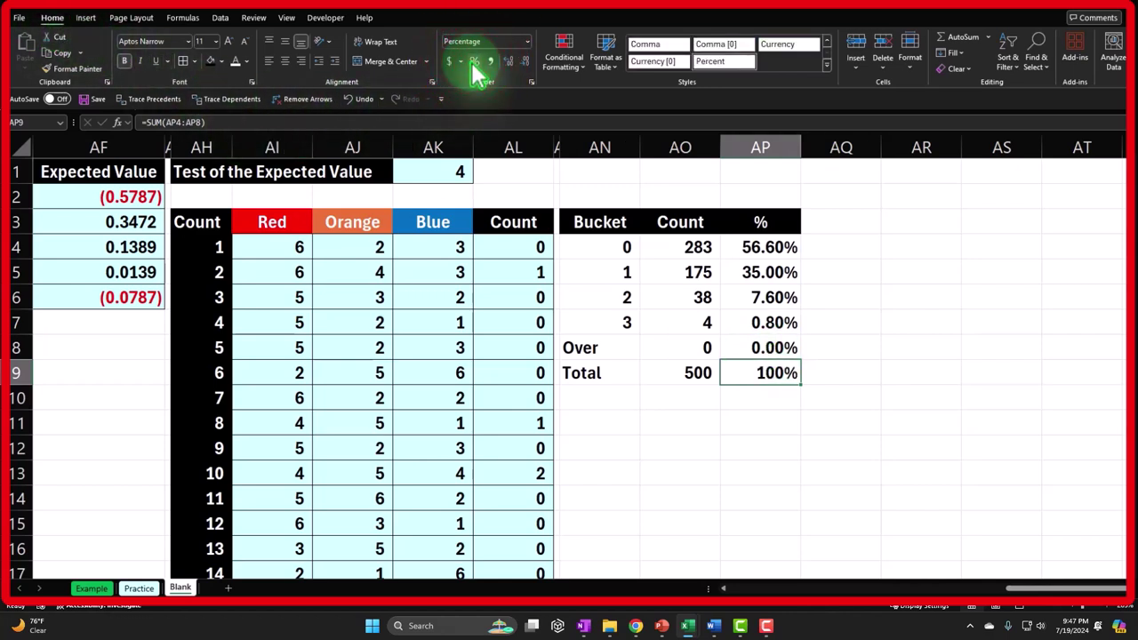
{"action": "left_click", "coordinate": [506, 61]}
{"action": "left_click", "coordinate": [506, 62]}
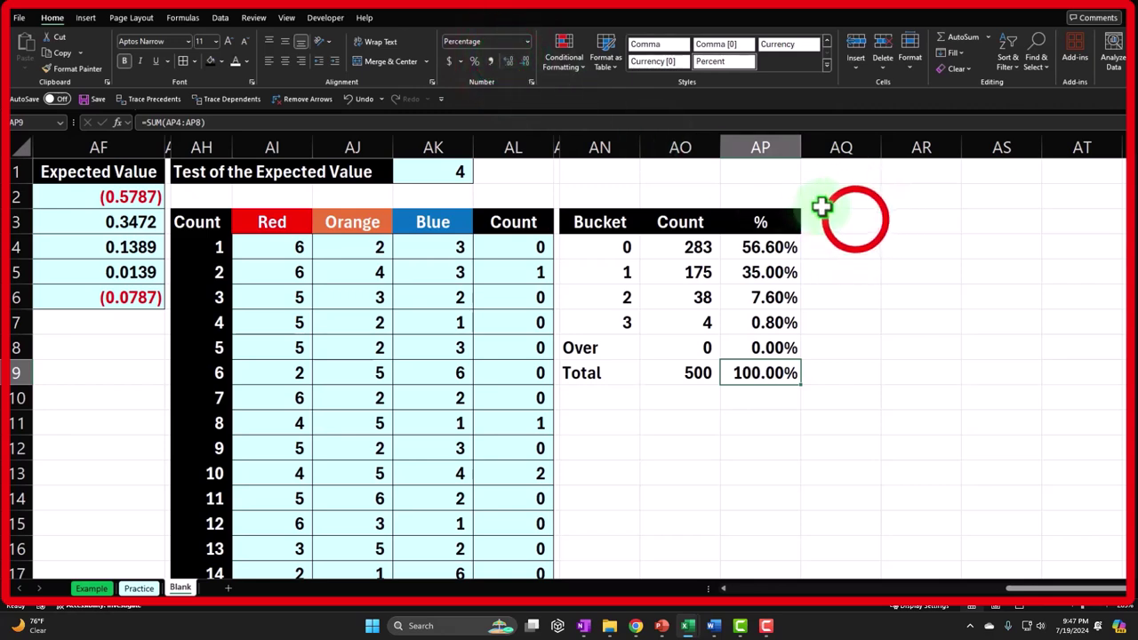
{"action": "left_click", "coordinate": [855, 220]}
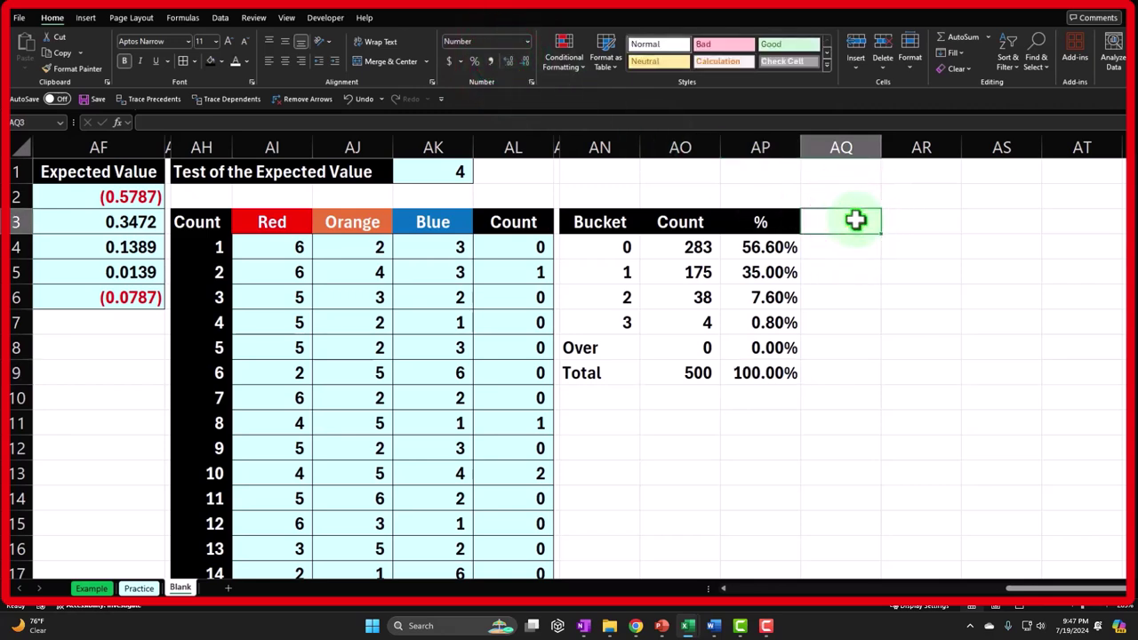
- Enter an Odds header with a black fill, white text and centre alignment
{"action": "type", "text": "Expe"}
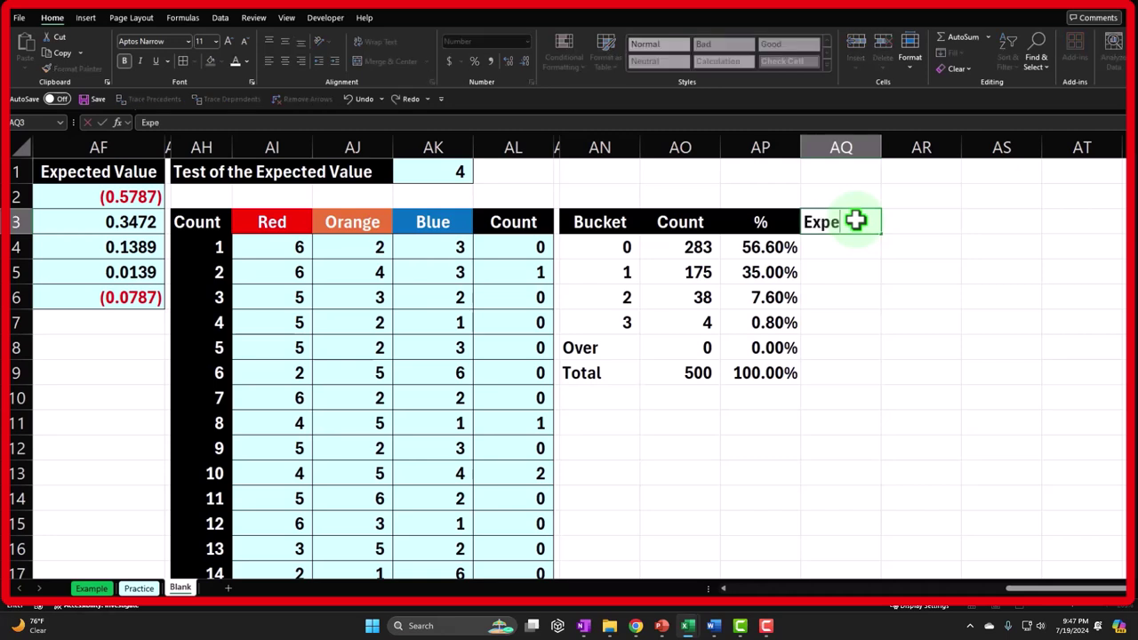
{"action": "type", "text": "c"}
{"action": "key", "text": "BackSpace"}
{"action": "key", "text": "BackSpace"}
{"action": "key", "text": "BackSpace"}
{"action": "key", "text": "BackSpace"}
{"action": "key", "text": "BackSpace"}
{"action": "type", "text": "Odds"}
{"action": "key", "text": "Return"}
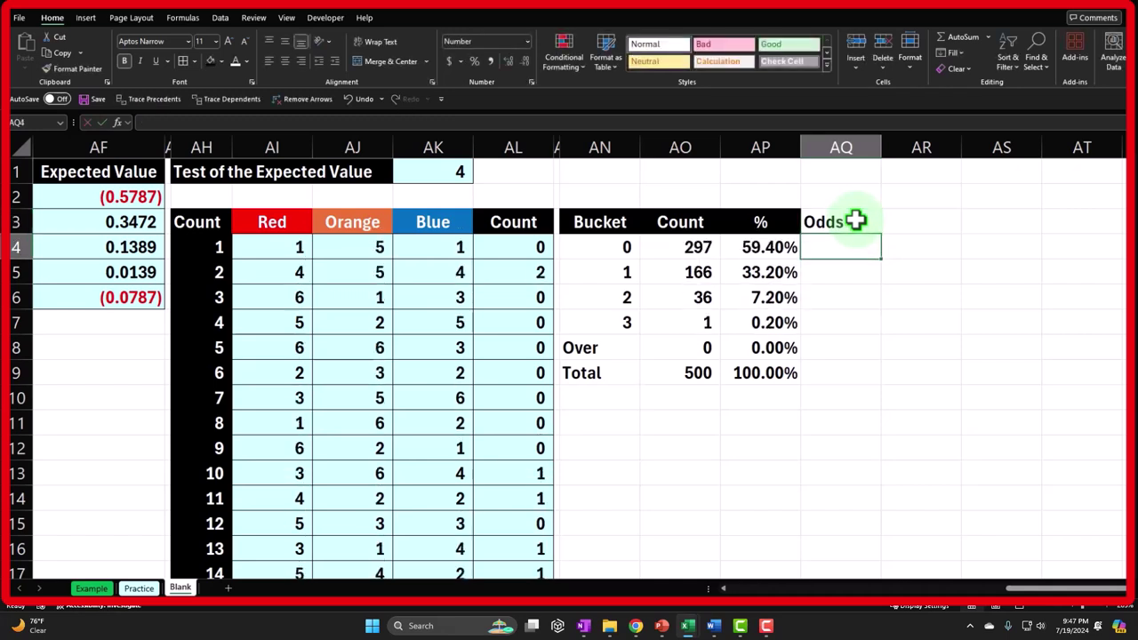
{"action": "left_click", "coordinate": [855, 221]}
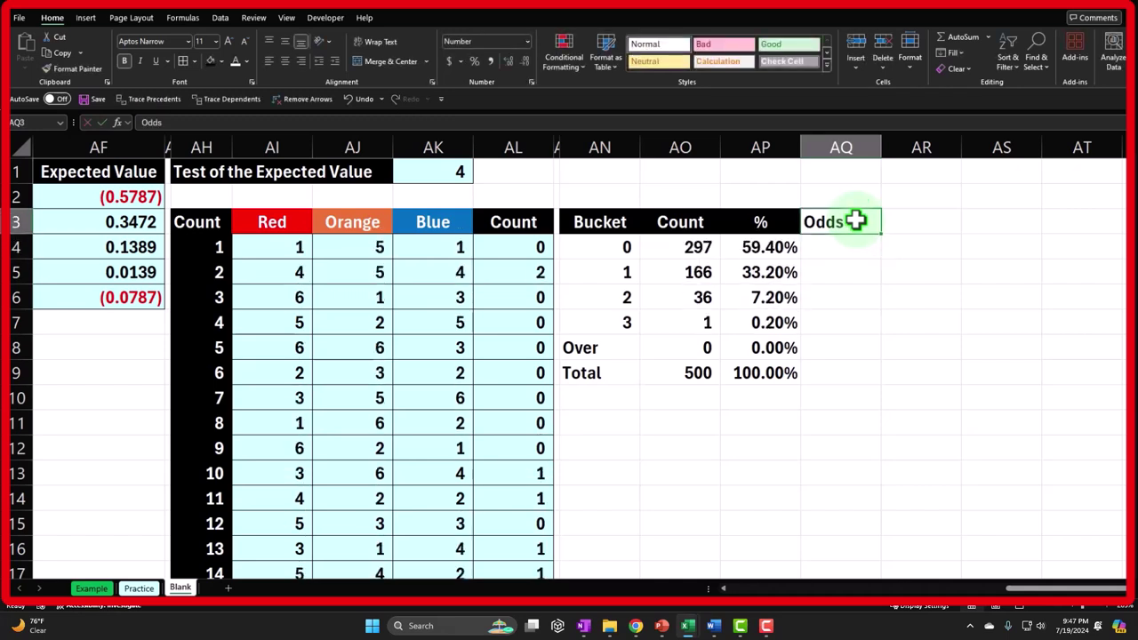
{"action": "left_click", "coordinate": [209, 62]}
{"action": "left_click", "coordinate": [234, 62]}
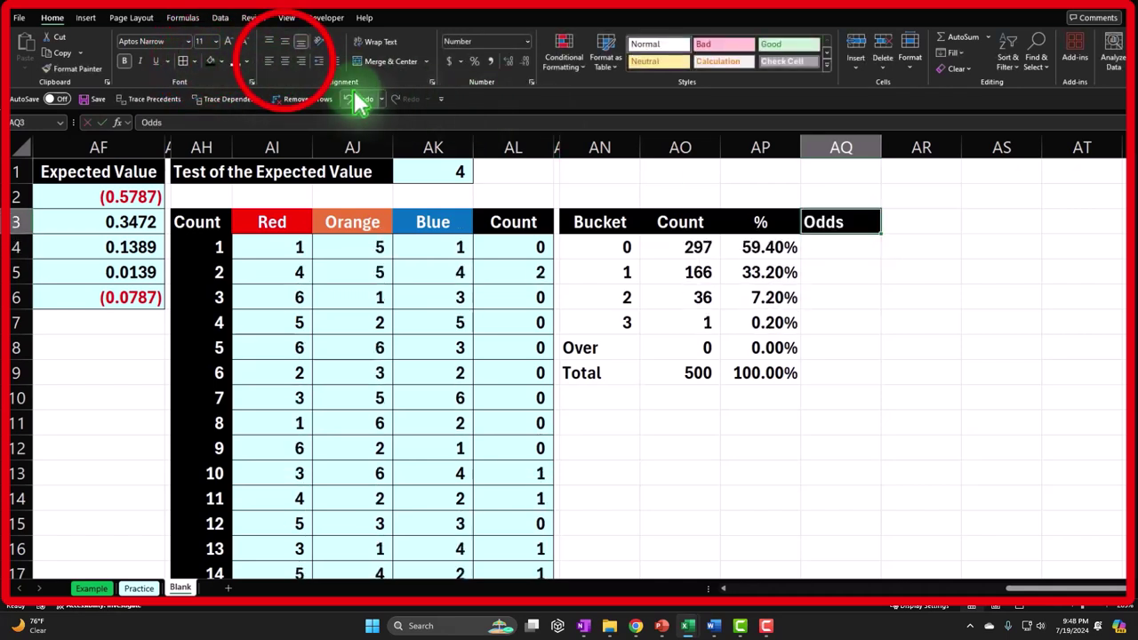
{"action": "left_click", "coordinate": [285, 61]}
- Start a formula in bucket 0's Odds cell below the header
{"action": "left_click", "coordinate": [840, 245]}
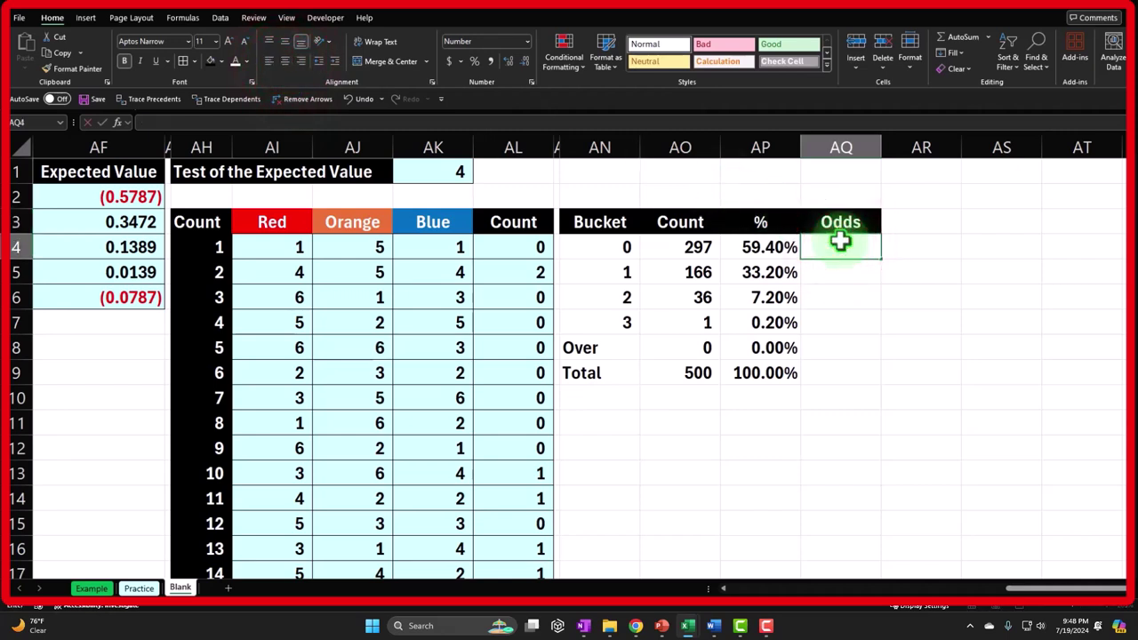
{"action": "type", "text": "="}
{"action": "key", "text": "Left"}
- Point bucket 0's Odds formula at the 57.87% theoretical odds cell O7
{"action": "key", "text": "Home"}
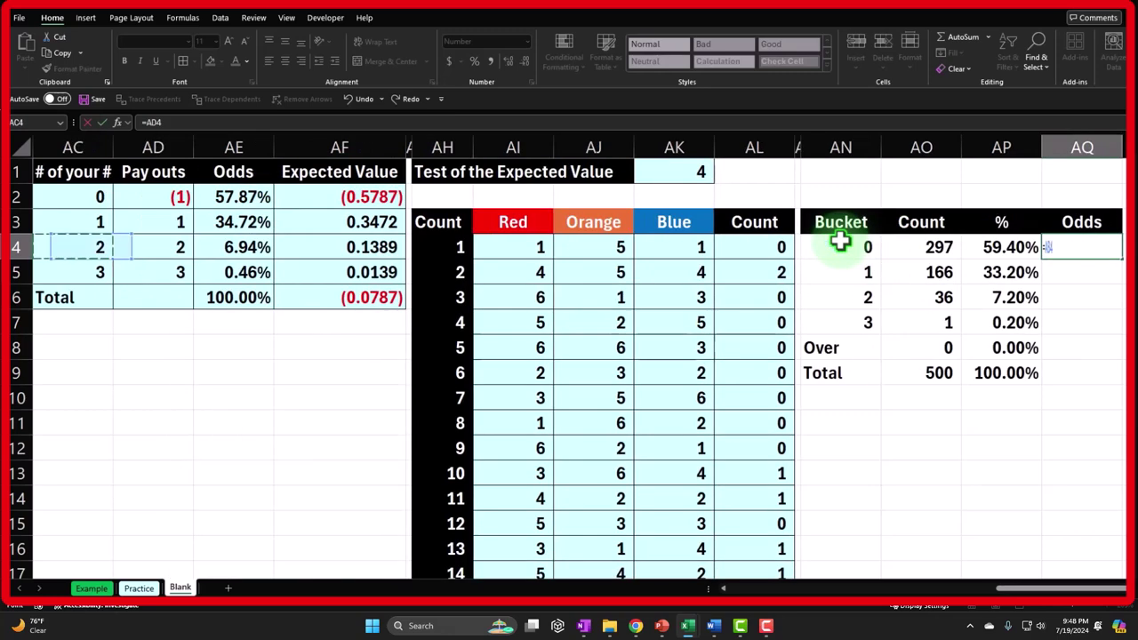
{"action": "key", "text": "Right"}
{"action": "key", "text": "Right"}
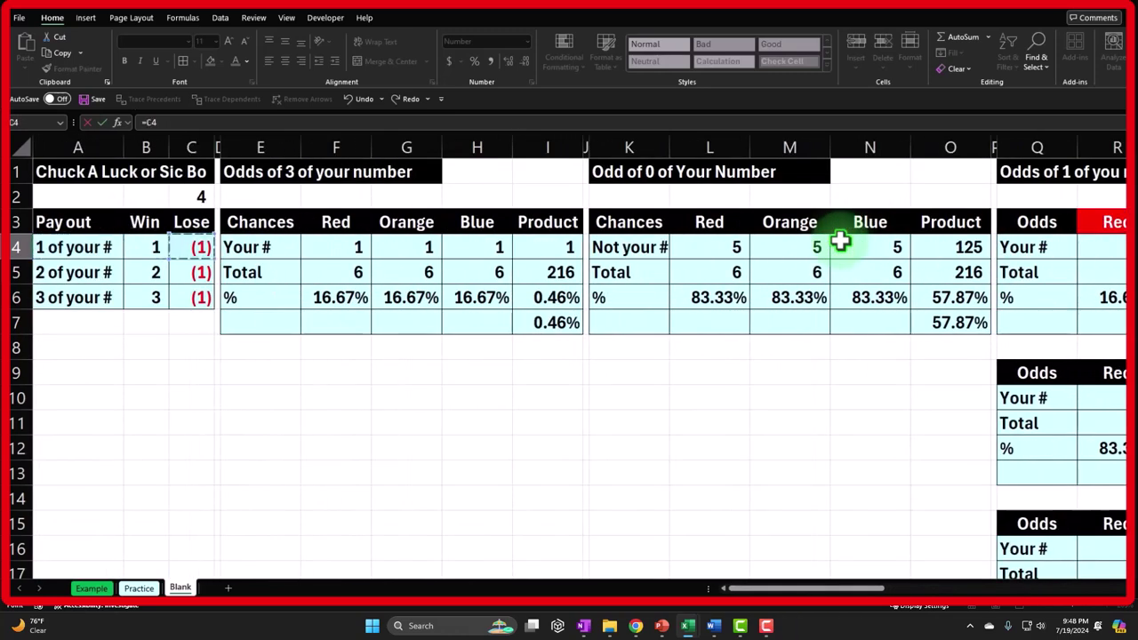
{"action": "key", "text": "Right"}
{"action": "key", "text": "Right"}
{"action": "key", "text": "Right"}
{"action": "key", "text": "Right"}
{"action": "key", "text": "Right"}
{"action": "key", "text": "Right"}
{"action": "key", "text": "Right"}
{"action": "key", "text": "Right"}
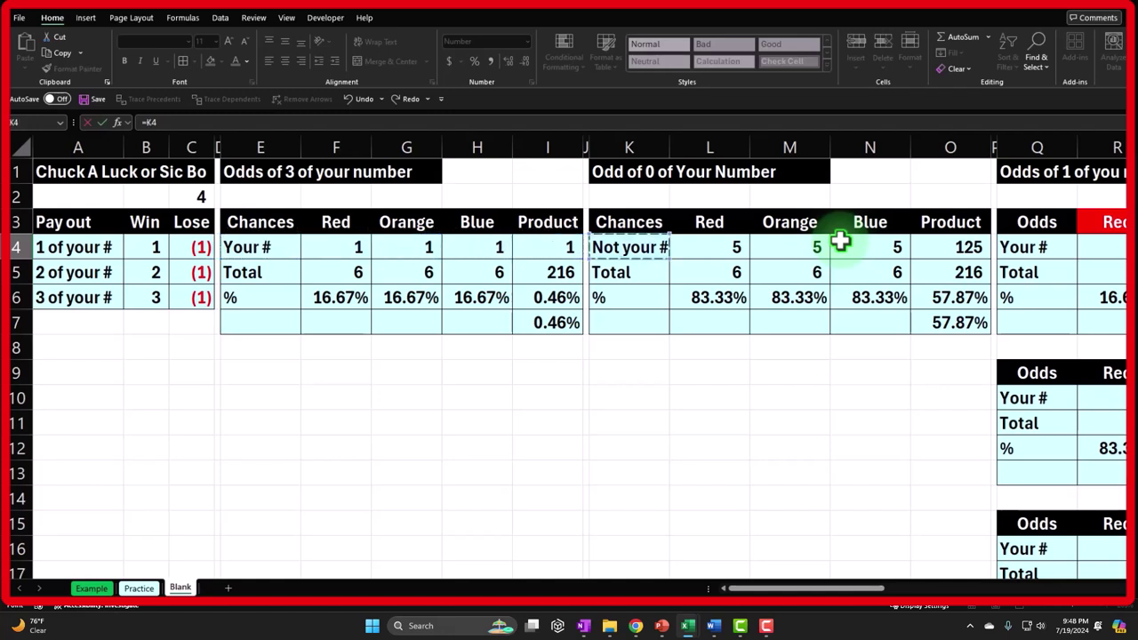
{"action": "key", "text": "Right"}
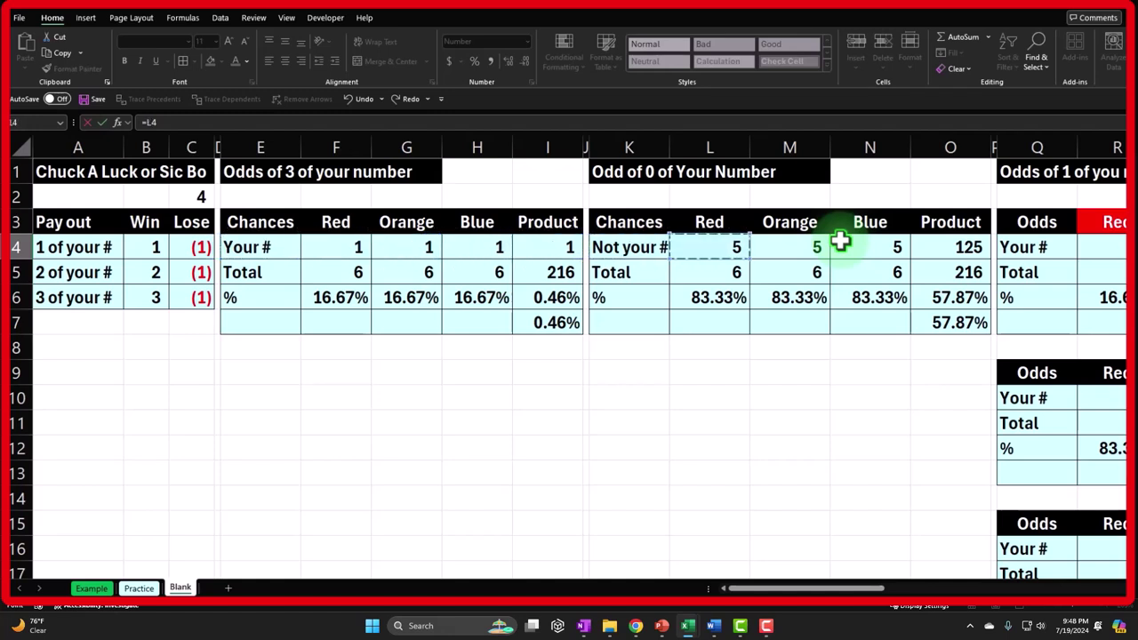
{"action": "key", "text": "Down"}
{"action": "key", "text": "Right"}
{"action": "key", "text": "Right"}
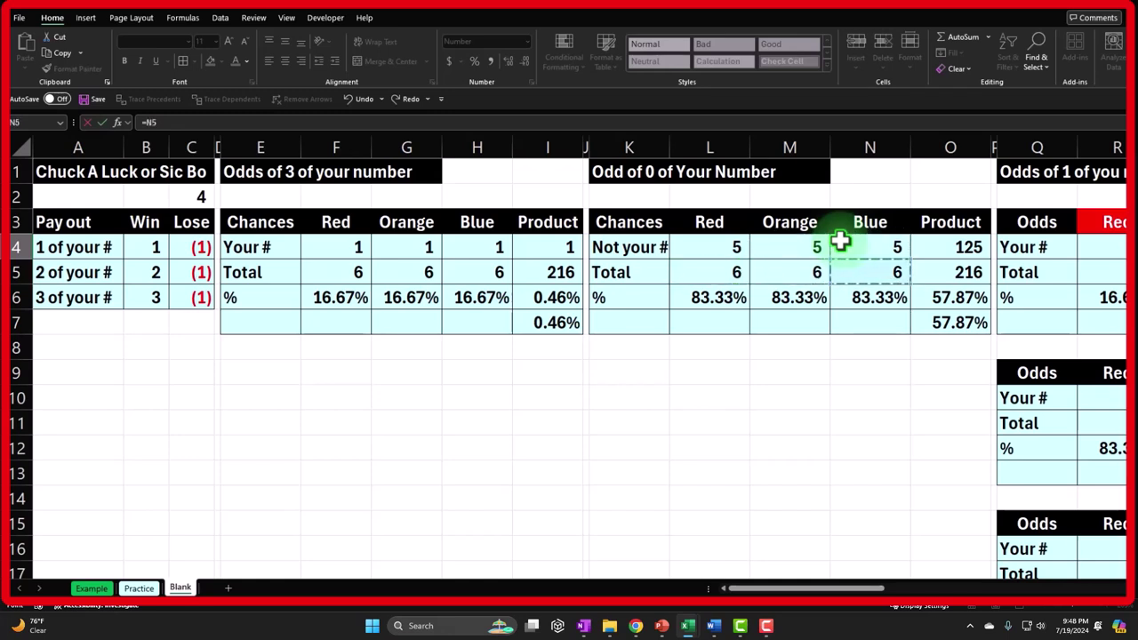
{"action": "key", "text": "Down"}
{"action": "key", "text": "Down"}
{"action": "key", "text": "Right"}
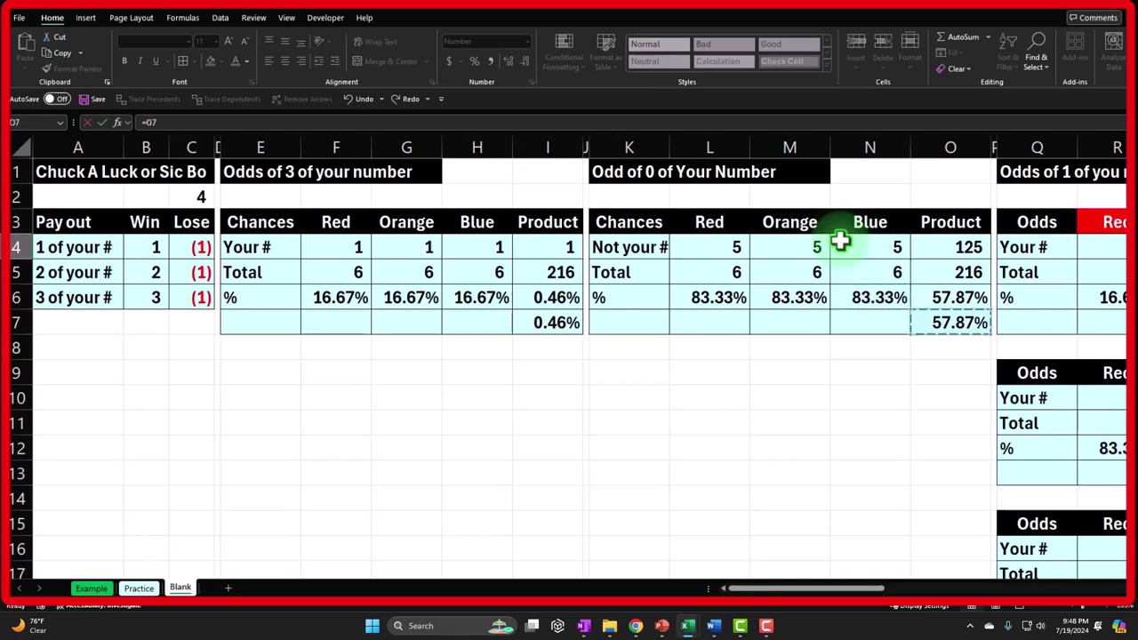
{"action": "key", "text": "Return"}
- Format bucket 0's Odds as a two-decimal percentage, showing 57.87%
{"action": "key", "text": "Up"}
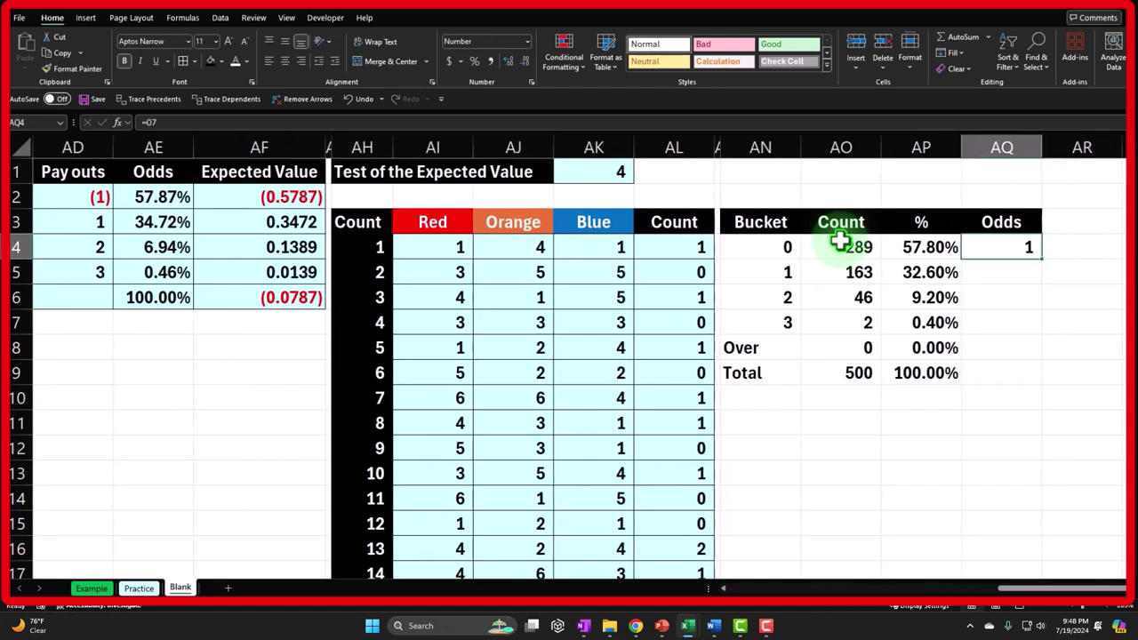
{"action": "left_click", "coordinate": [477, 62]}
{"action": "left_click", "coordinate": [507, 61]}
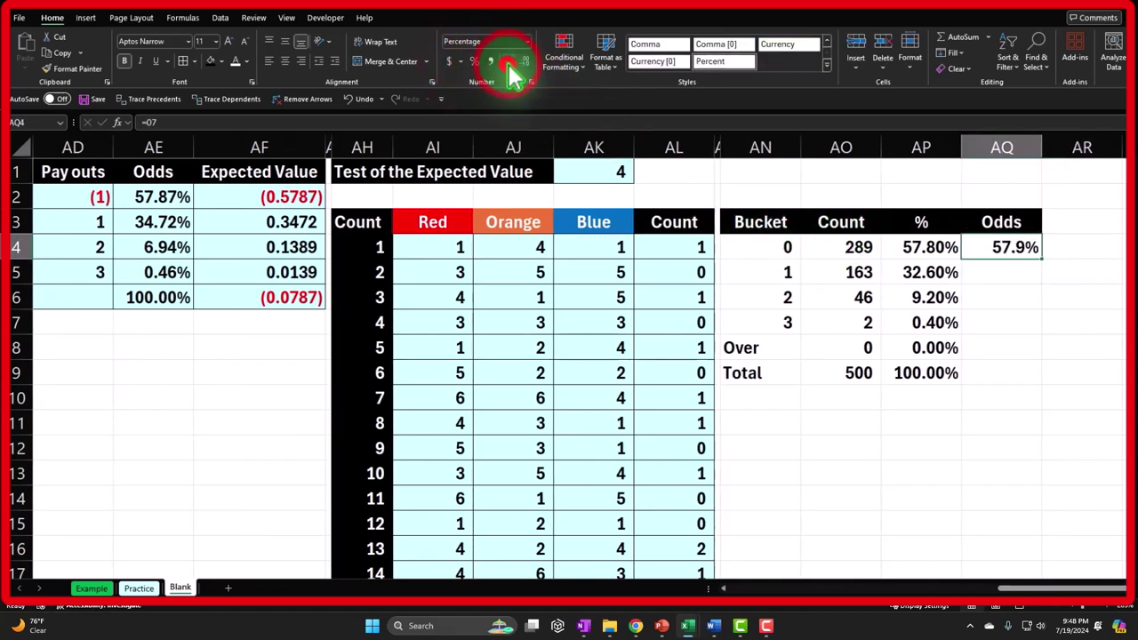
{"action": "left_click", "coordinate": [507, 61]}
{"action": "left_click", "coordinate": [1081, 223]}
- Add a Difference header and enter =AP4-AQ4 for bucket 0, shown as 0.01930
{"action": "type", "text": "D"}
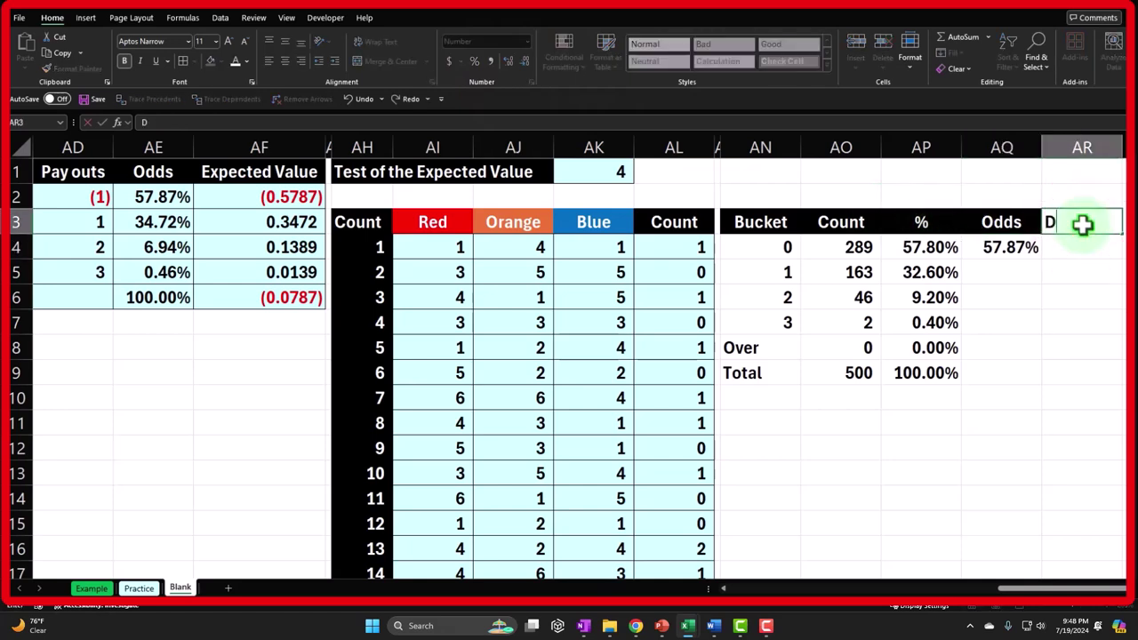
{"action": "type", "text": "ifference"}
{"action": "key", "text": "Return"}
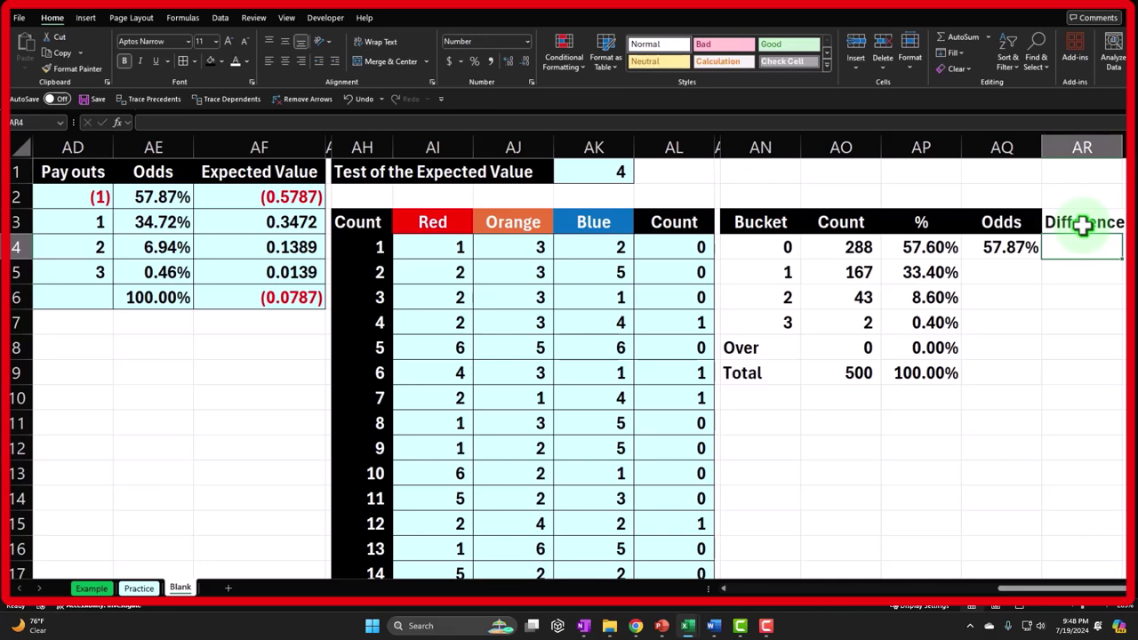
{"action": "type", "text": "="}
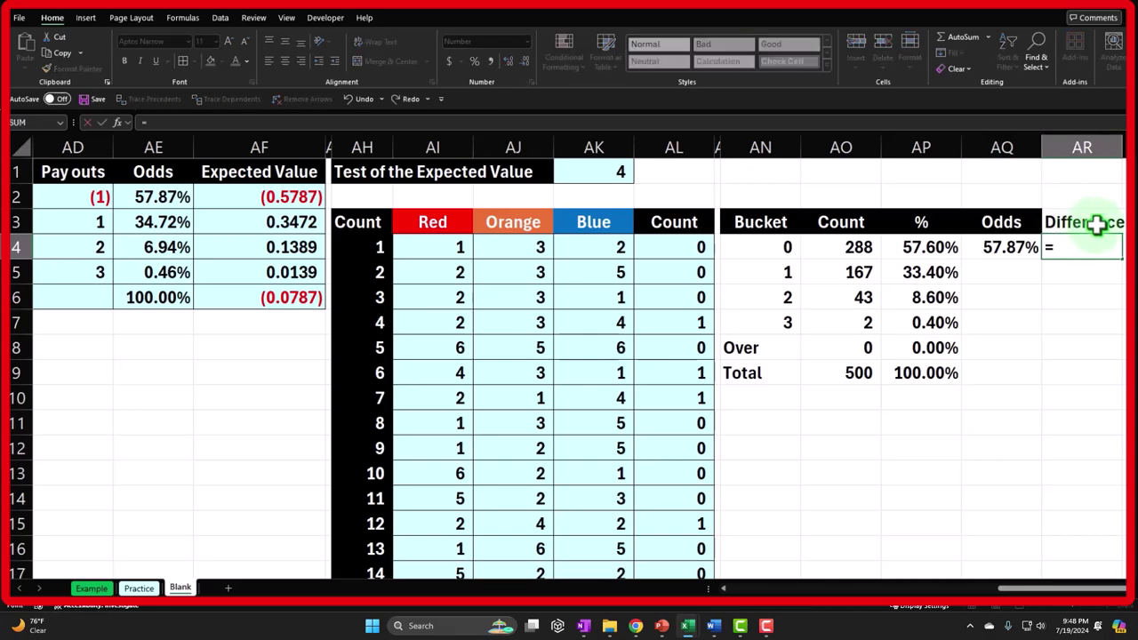
{"action": "type", "text": "AP4-AQ4"}
{"action": "key", "text": "Return"}
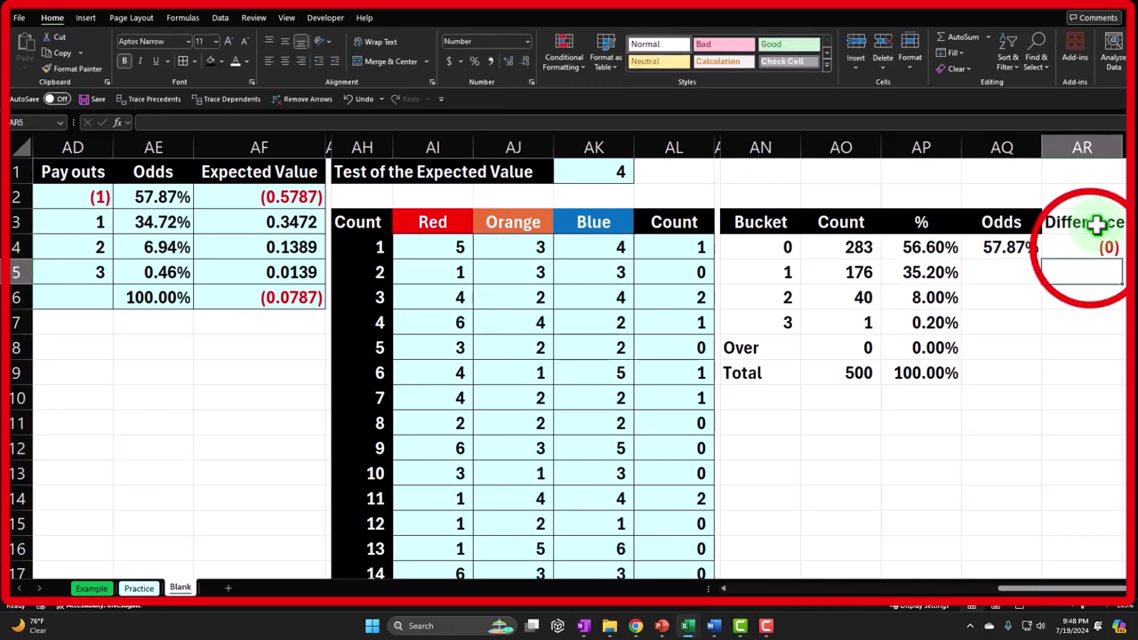
{"action": "left_click", "coordinate": [1091, 246]}
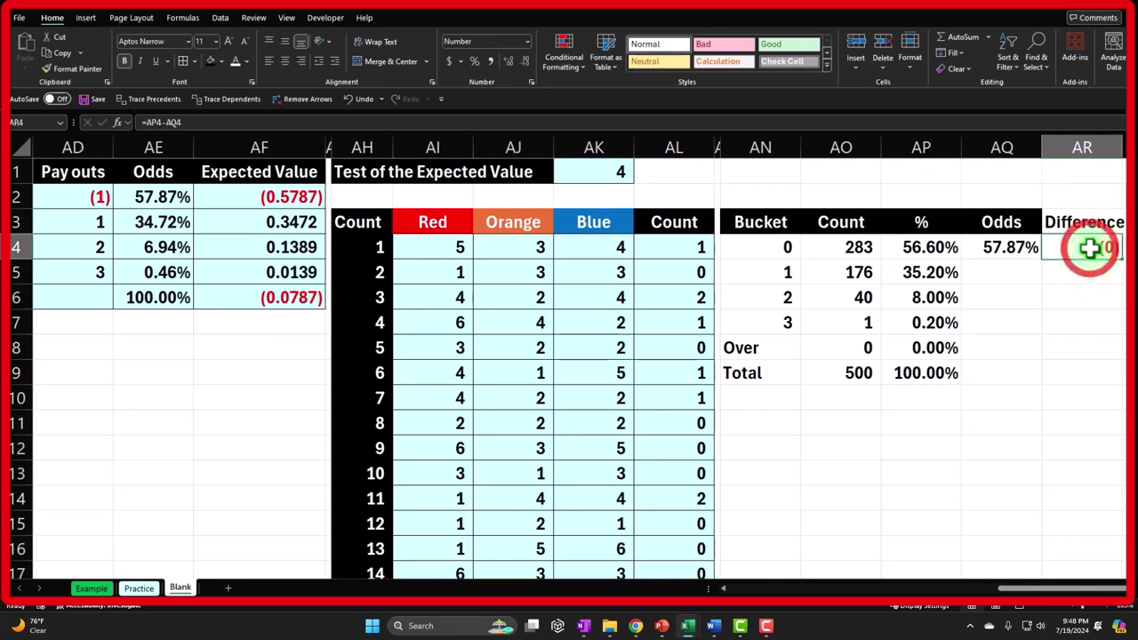
{"action": "left_click", "coordinate": [508, 60]}
{"action": "left_click", "coordinate": [508, 61]}
{"action": "left_click", "coordinate": [509, 60]}
{"action": "left_click", "coordinate": [508, 60]}
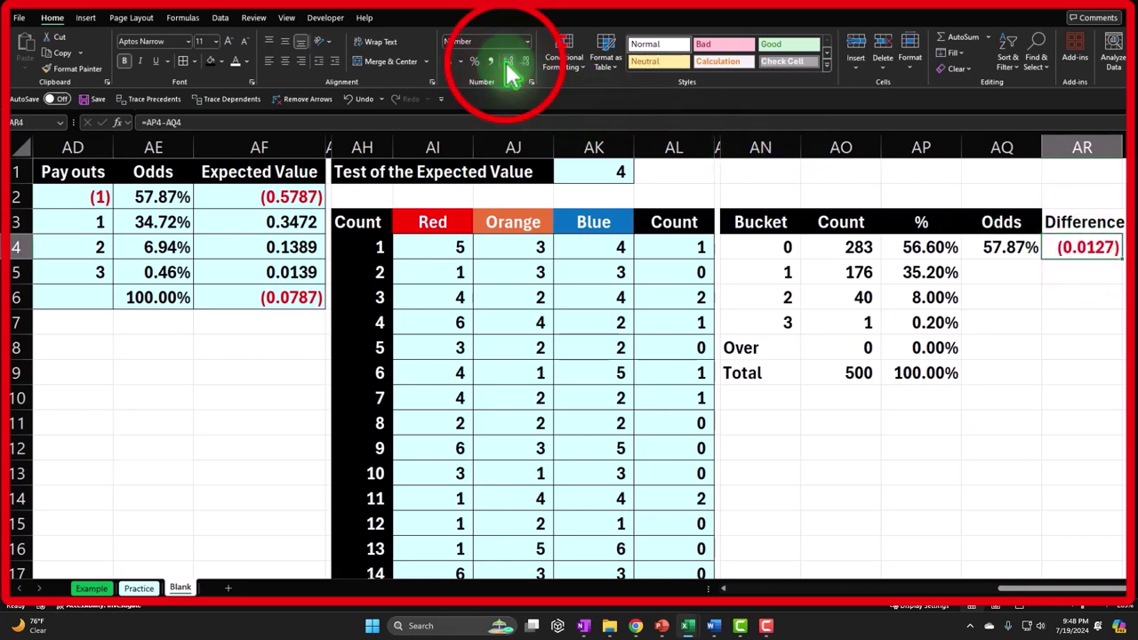
{"action": "left_click", "coordinate": [508, 62]}
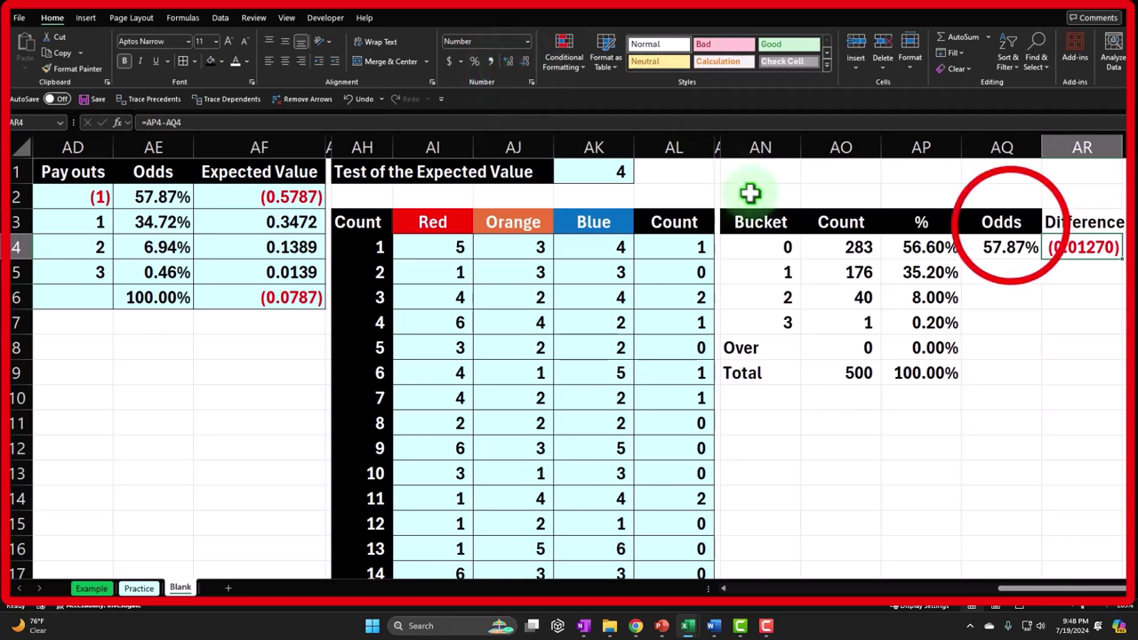
- Copy the Odds header style onto Difference and autofit column AR
{"action": "left_click", "coordinate": [1009, 227]}
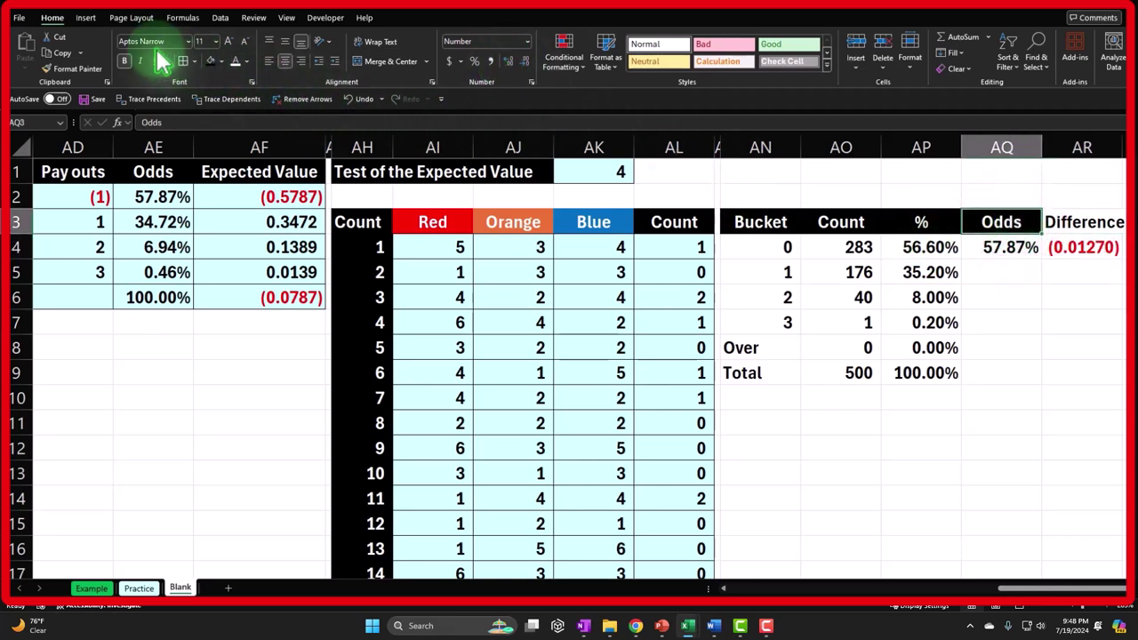
{"action": "left_click", "coordinate": [64, 70]}
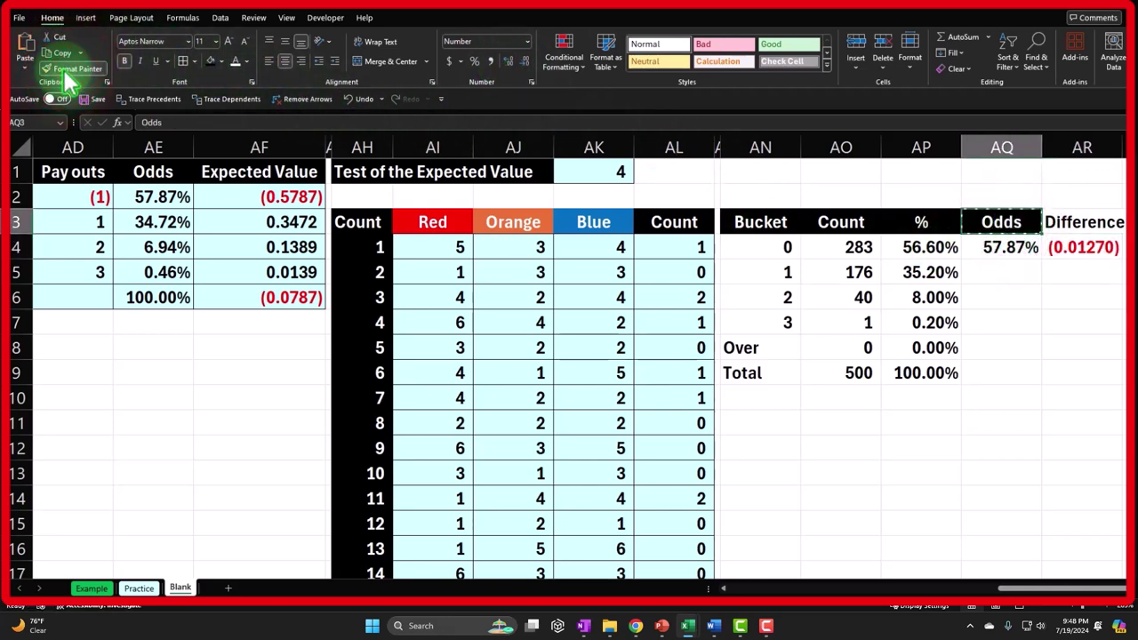
{"action": "left_click", "coordinate": [1082, 222]}
{"action": "double_click", "coordinate": [1121, 147]}
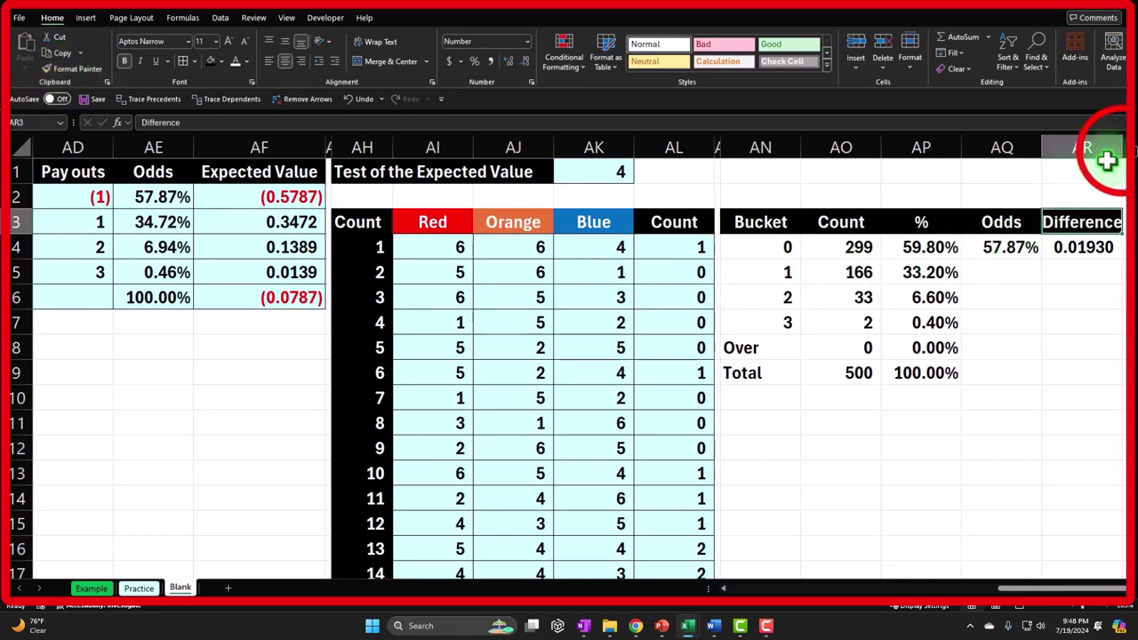
- Link bucket 1's Odds to the 34.72% Total odds cell U21
{"action": "left_click", "coordinate": [995, 275]}
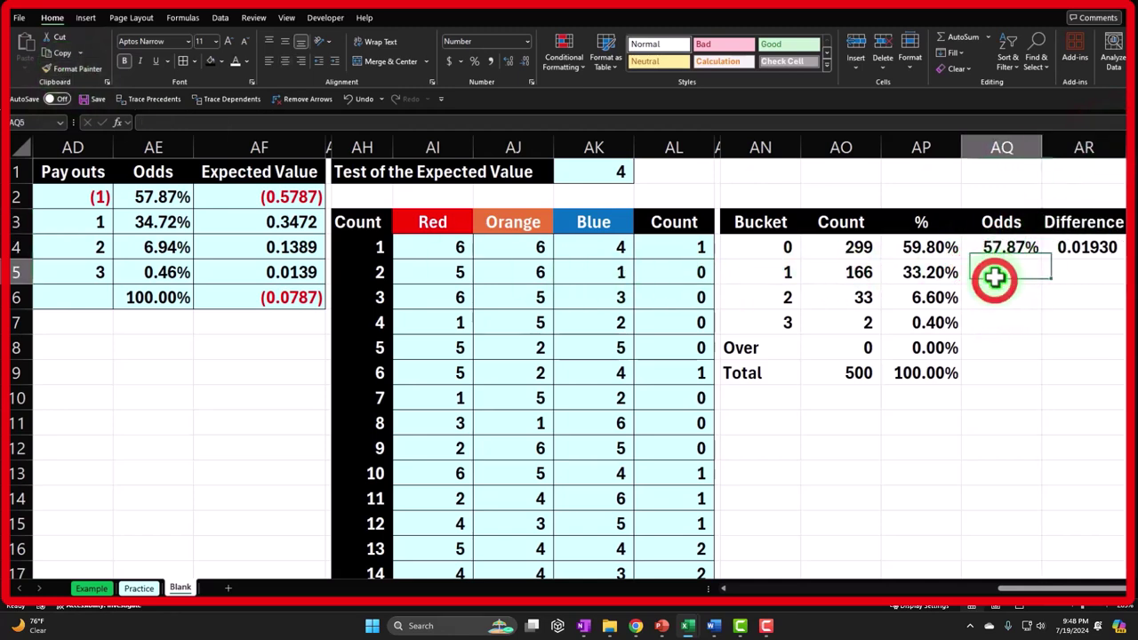
{"action": "type", "text": "="}
{"action": "key", "text": "Left"}
{"action": "key", "text": "Left"}
{"action": "key", "text": "Left"}
{"action": "key", "text": "Left"}
{"action": "key", "text": "Left"}
{"action": "key", "text": "Left"}
{"action": "key", "text": "Left"}
{"action": "key", "text": "Left"}
{"action": "key", "text": "Left"}
{"action": "key", "text": "Left"}
{"action": "key", "text": "Left"}
{"action": "key", "text": "Left"}
{"action": "key", "text": "Left"}
{"action": "key", "text": "Left"}
{"action": "key", "text": "Left"}
{"action": "key", "text": "Left"}
{"action": "key", "text": "Left"}
{"action": "key", "text": "Left"}
{"action": "key", "text": "Left"}
{"action": "key", "text": "Left"}
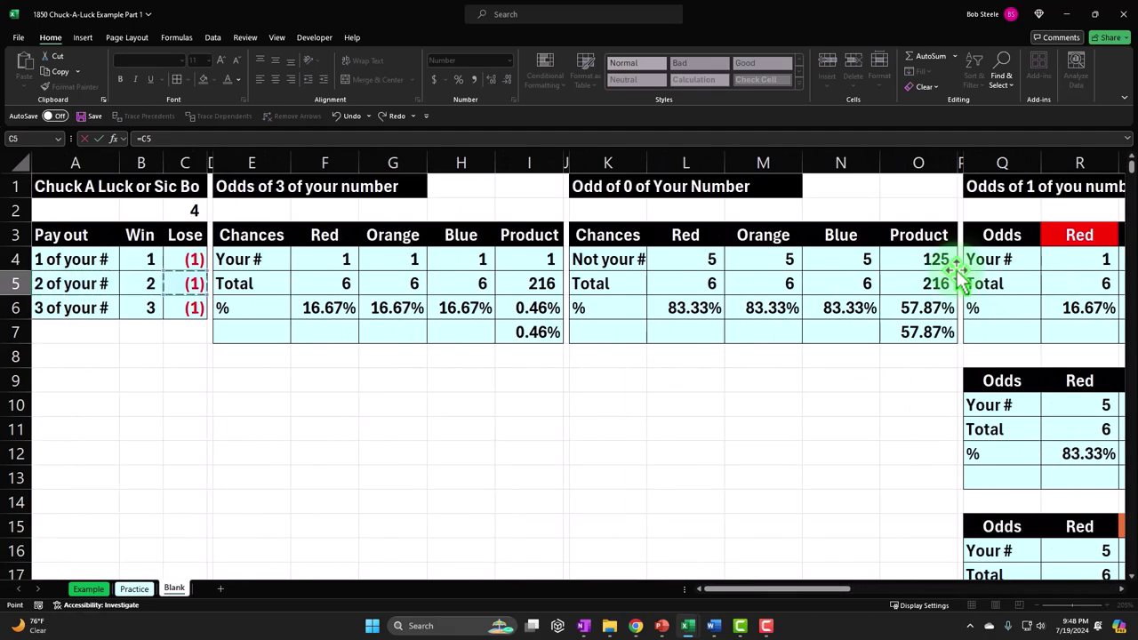
{"action": "key", "text": "Right"}
{"action": "key", "text": "Right"}
{"action": "key", "text": "Right"}
{"action": "key", "text": "Right"}
{"action": "key", "text": "Right"}
{"action": "key", "text": "Right"}
{"action": "key", "text": "Right"}
{"action": "key", "text": "Right"}
{"action": "key", "text": "Right"}
{"action": "key", "text": "Right"}
{"action": "key", "text": "Right"}
{"action": "key", "text": "Right"}
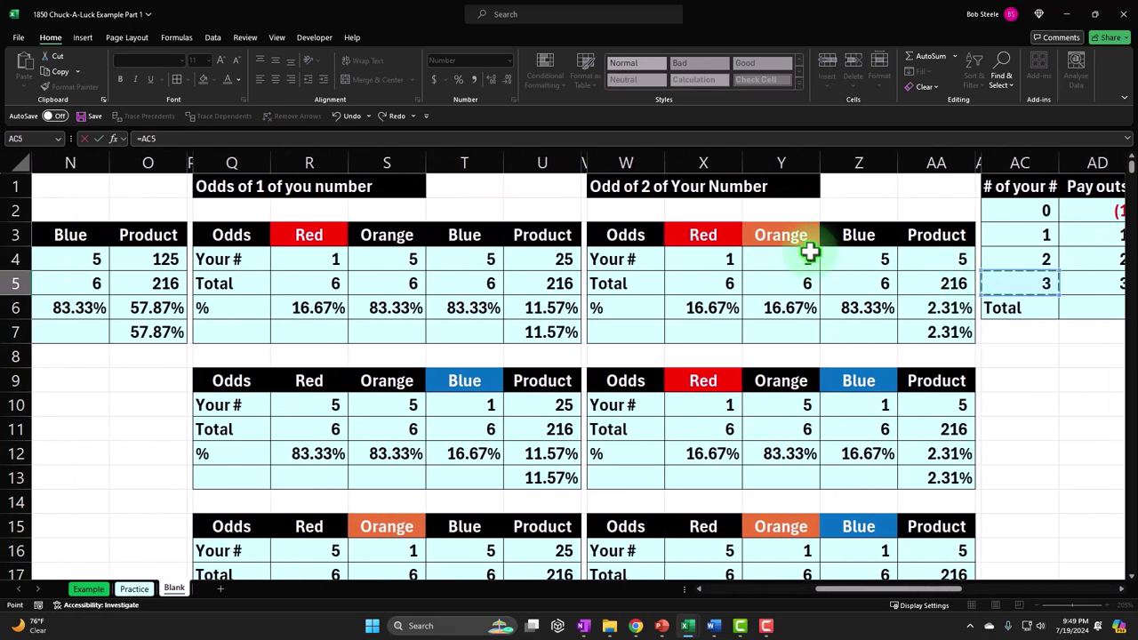
{"action": "left_click", "coordinate": [313, 231]}
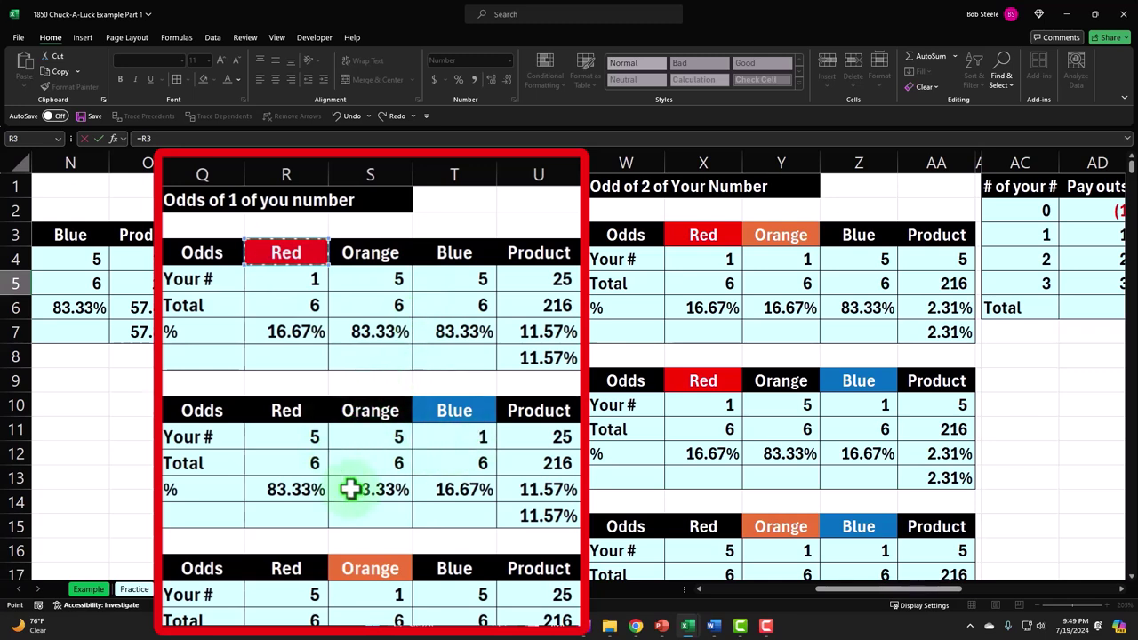
{"action": "scroll", "coordinate": [350, 488], "scroll_direction": "down", "scroll_amount": 1}
{"action": "scroll", "coordinate": [360, 540], "scroll_direction": "down", "scroll_amount": 1}
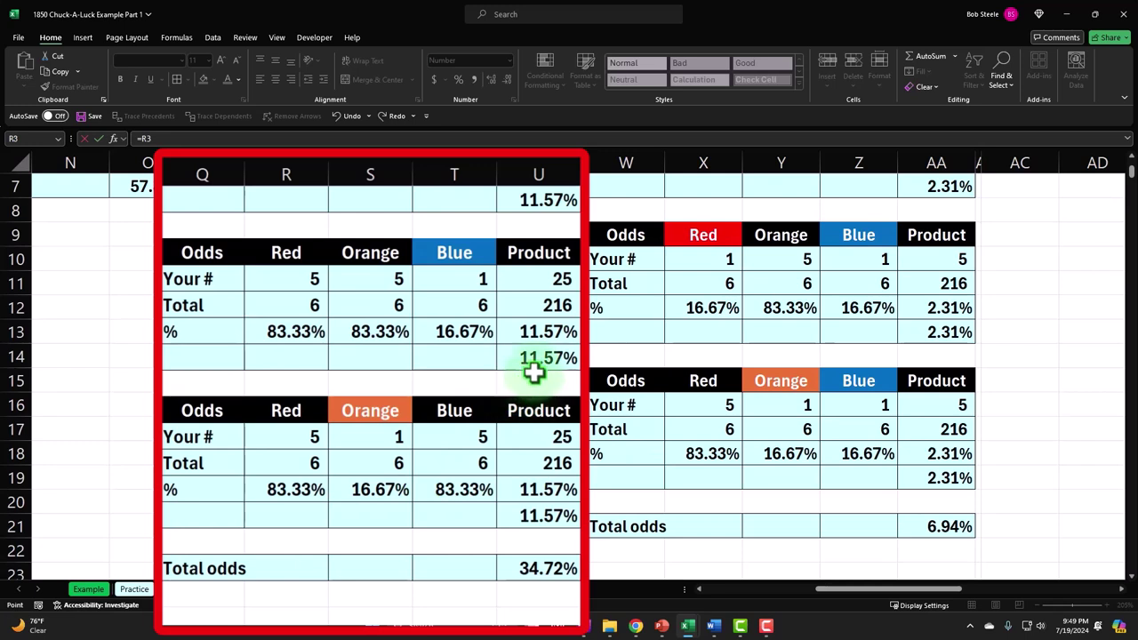
{"action": "left_click", "coordinate": [536, 565]}
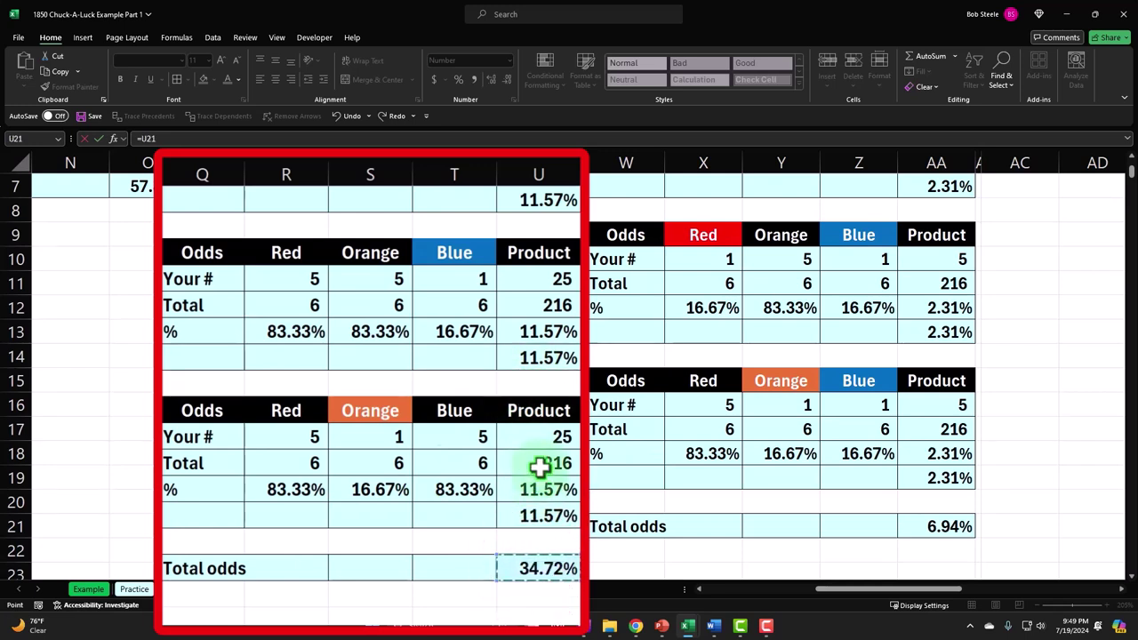
{"action": "key", "text": "Return"}
{"action": "key", "text": "ctrl+Page_Down"}
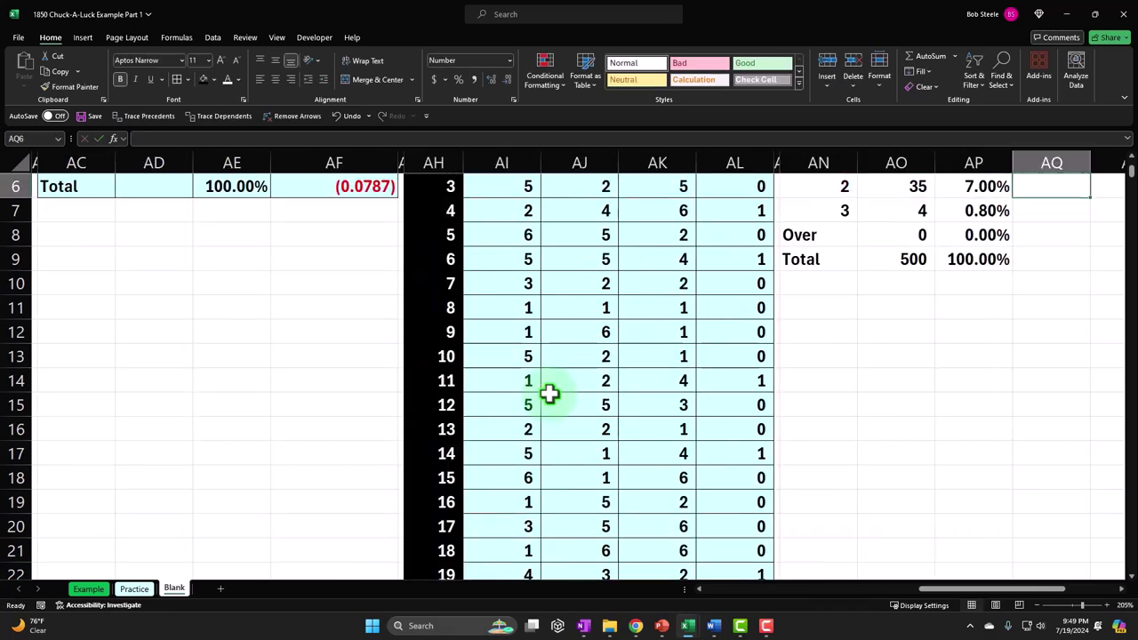
- Copy the 57.87% cell's percentage format onto bucket 1's Odds
{"action": "scroll", "coordinate": [549, 394], "scroll_direction": "up", "scroll_amount": 1}
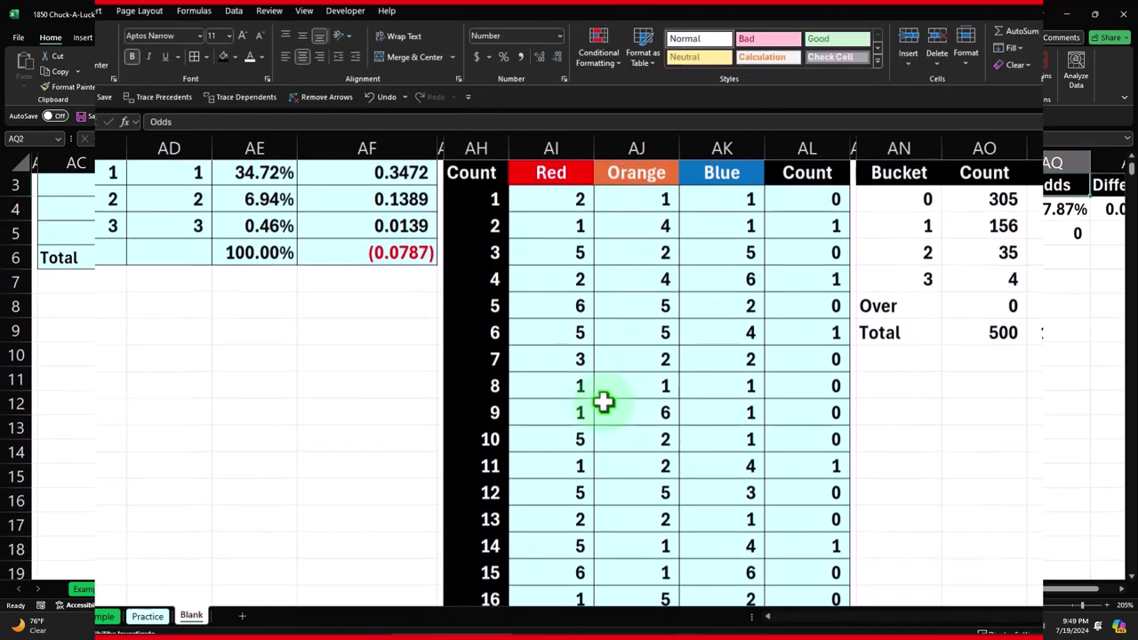
{"action": "scroll", "coordinate": [603, 401], "scroll_direction": "right", "scroll_amount": 2}
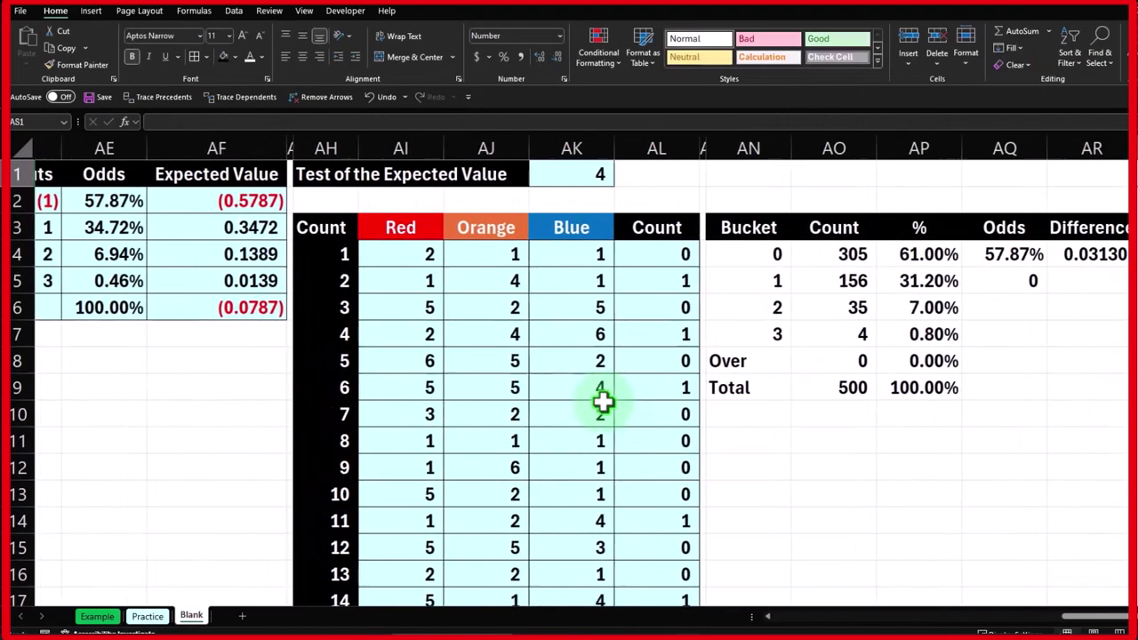
{"action": "left_click", "coordinate": [977, 255]}
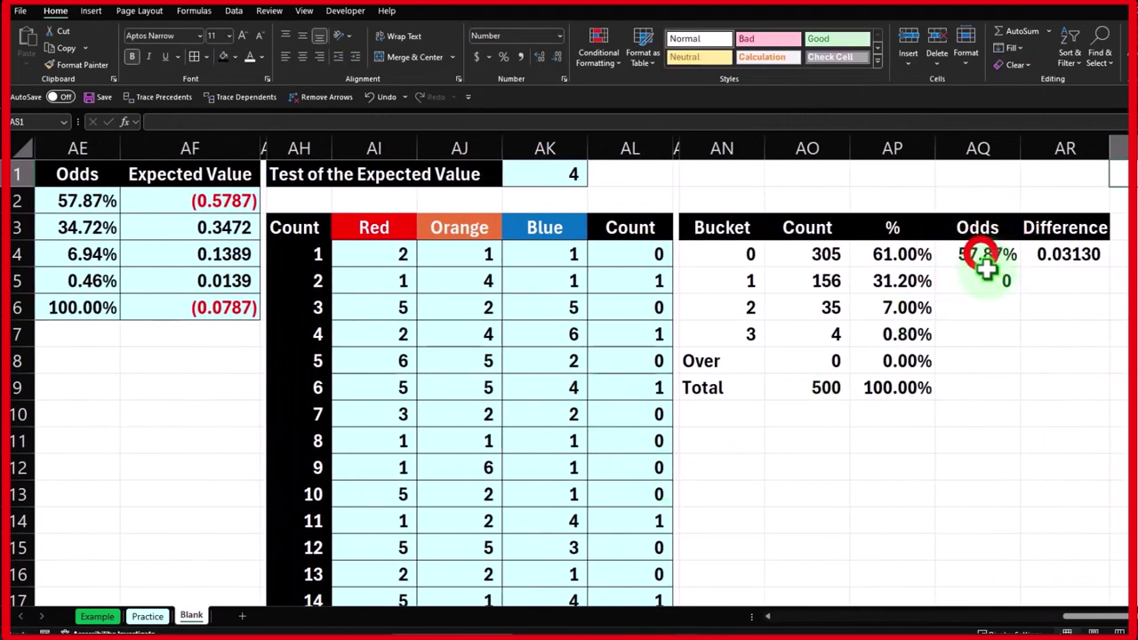
{"action": "left_click", "coordinate": [77, 68]}
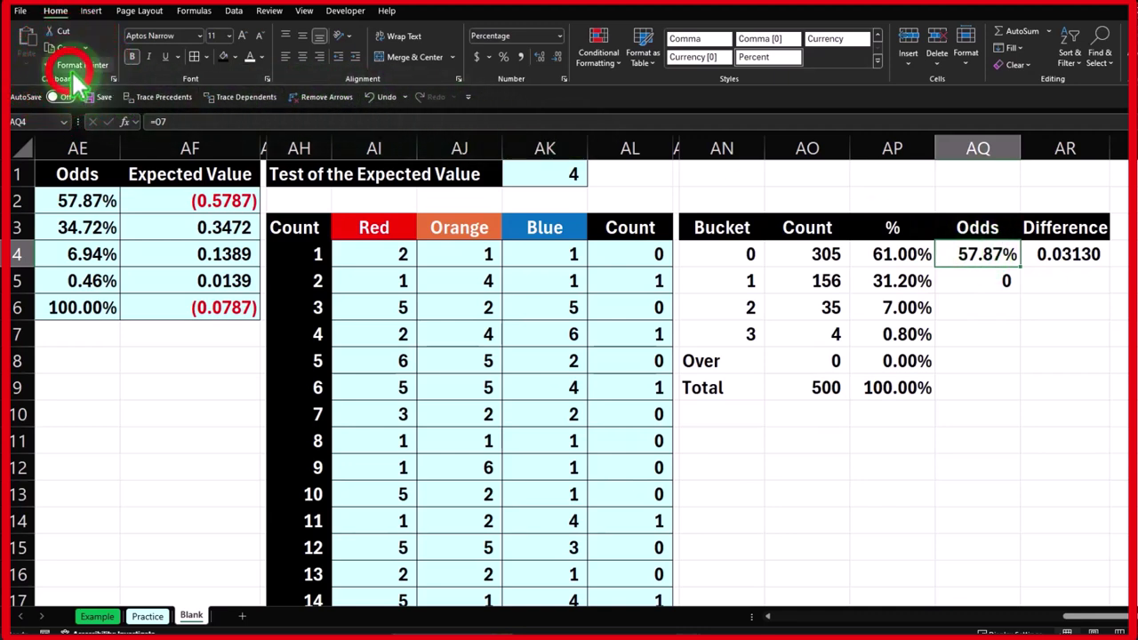
{"action": "key", "text": "Down"}
{"action": "key", "text": "Return"}
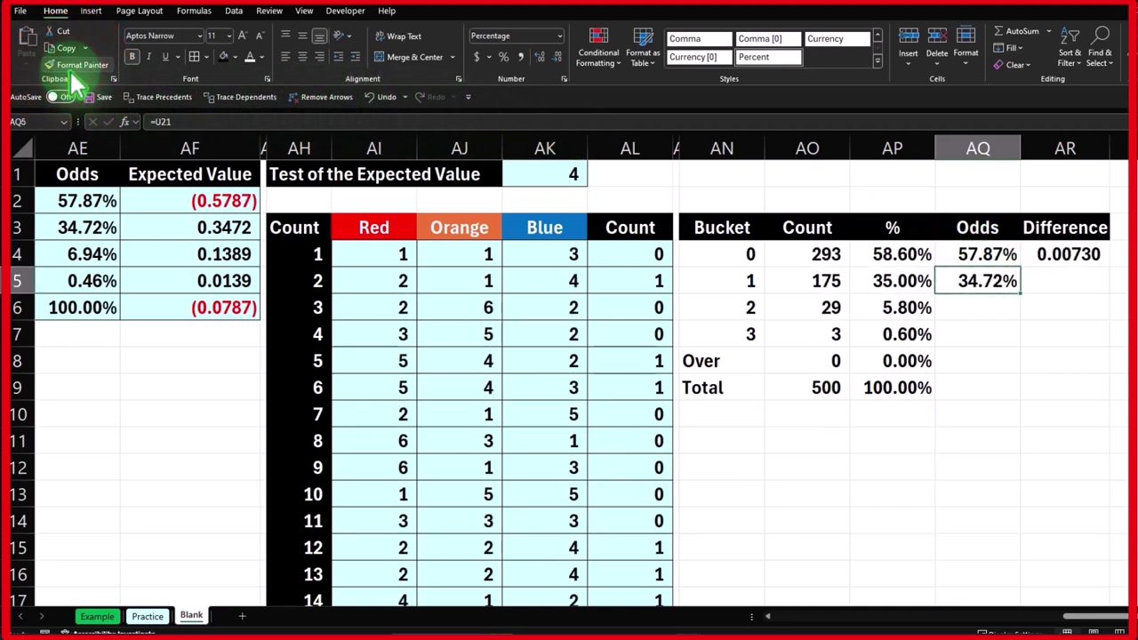
- Link bucket 2's Odds to cell AE4 and show it as 6.94%
{"action": "key", "text": "Down"}
{"action": "type", "text": "="}
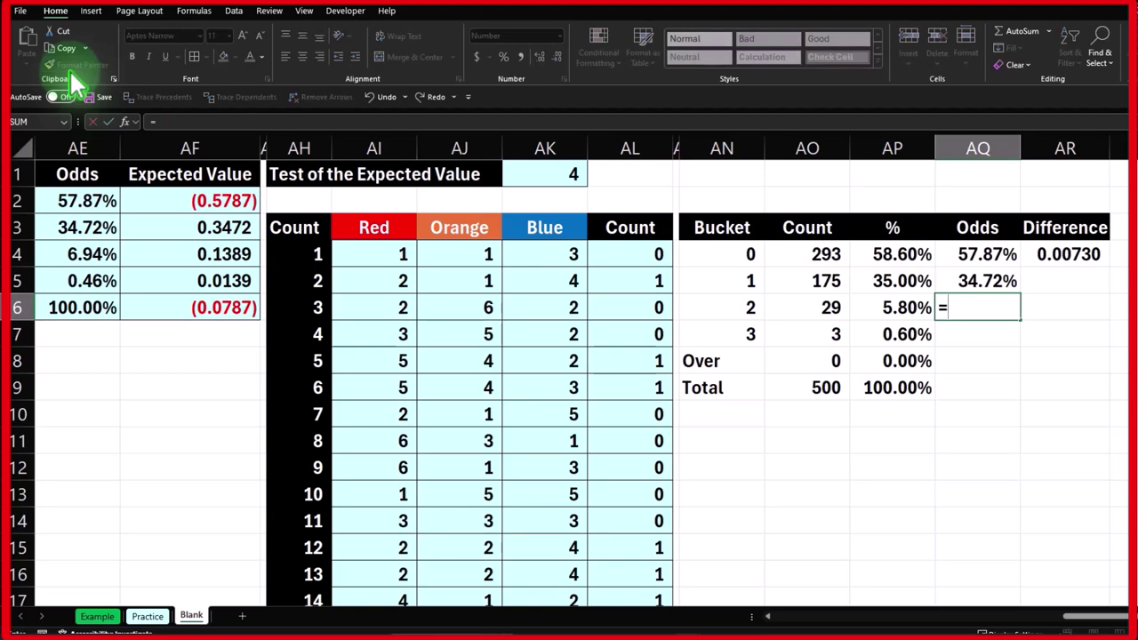
{"action": "key", "text": "Left"}
{"action": "key", "text": "Left"}
{"action": "key", "text": "Left"}
{"action": "key", "text": "Left"}
{"action": "key", "text": "Left"}
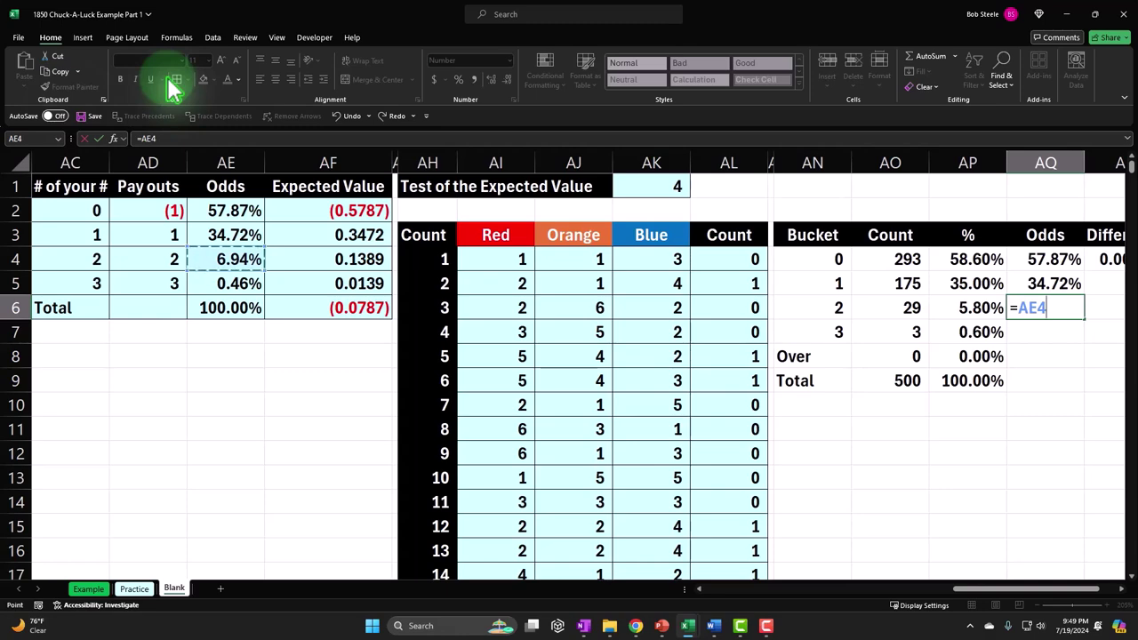
{"action": "key", "text": "Return"}
{"action": "key", "text": "Up"}
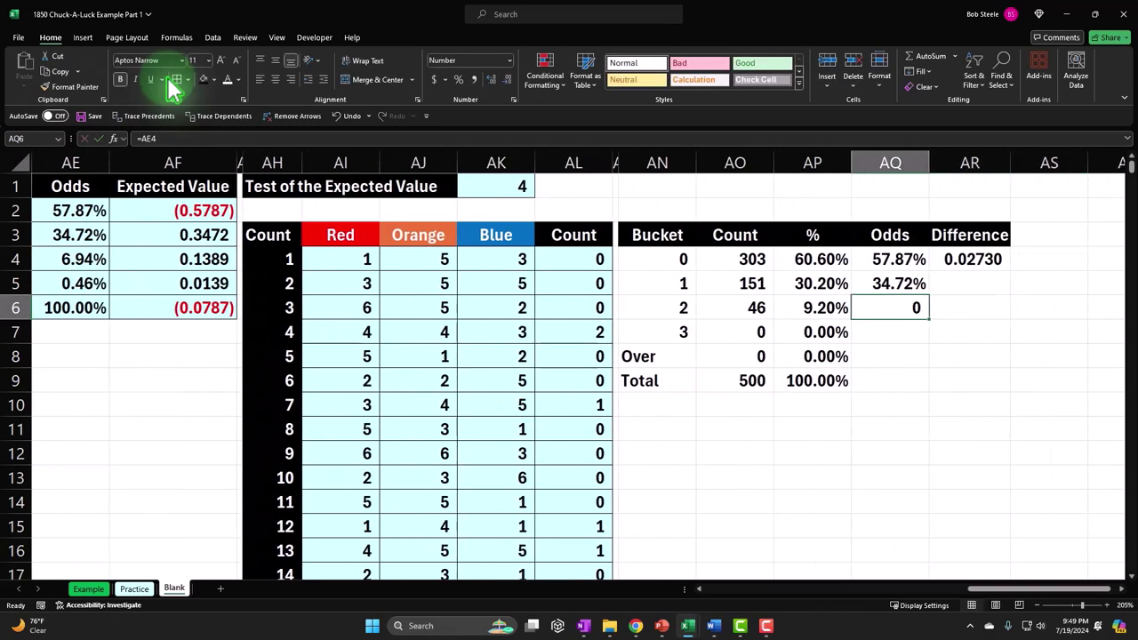
{"action": "left_click", "coordinate": [459, 79]}
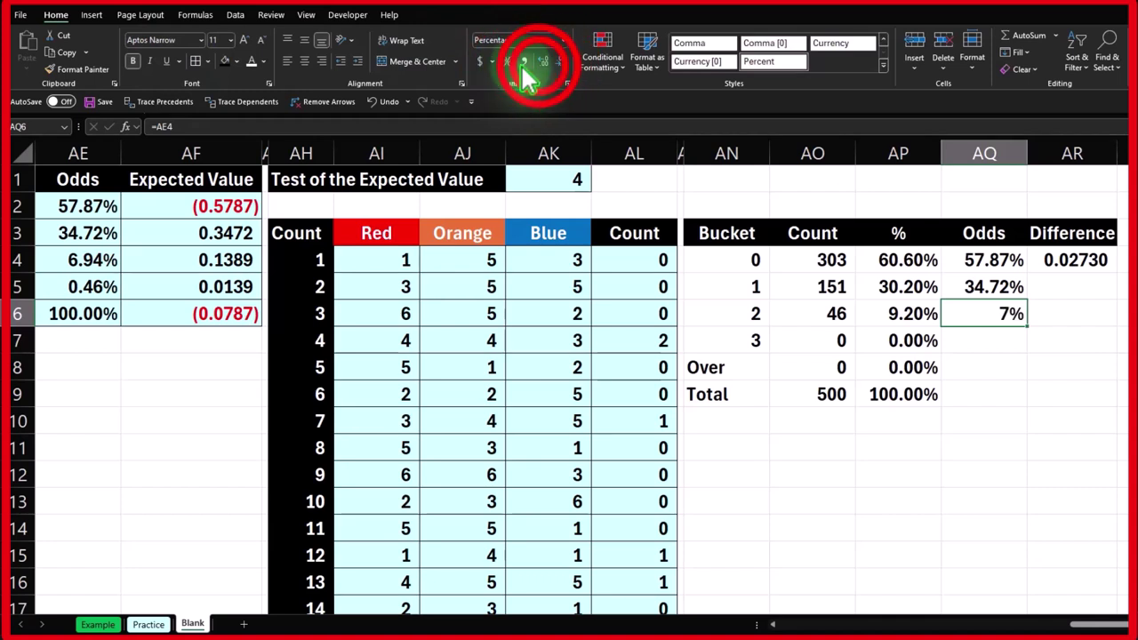
{"action": "key", "text": "Return"}
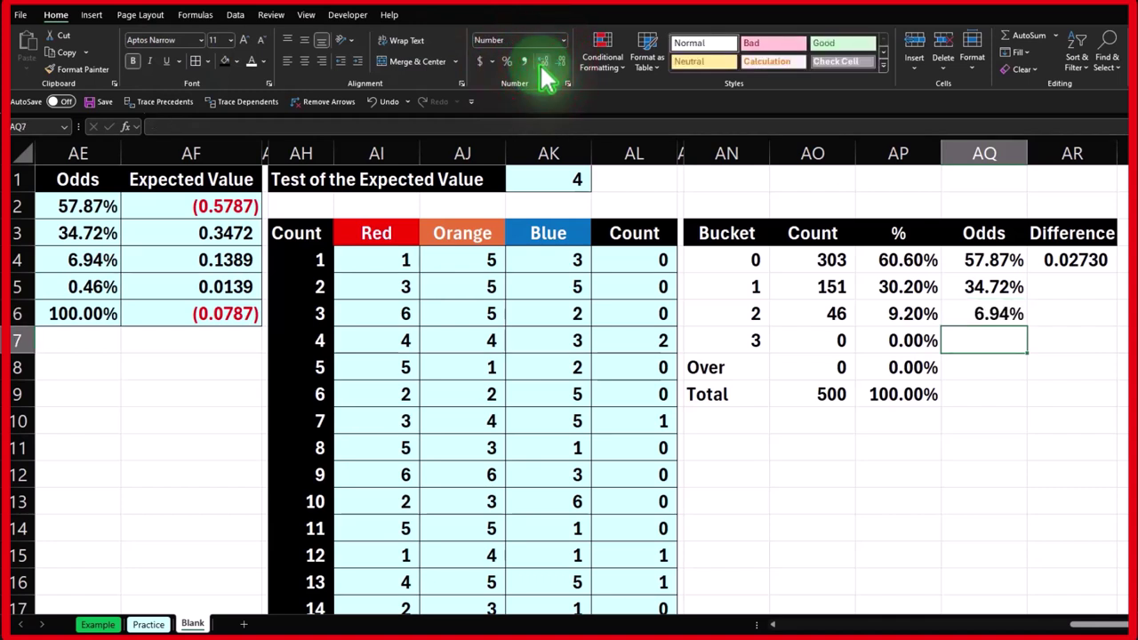
- Link bucket 3's Odds to cell AE5 and format it as 0.46%
{"action": "type", "text": "="}
{"action": "key", "text": "Left"}
{"action": "key", "text": "Left"}
{"action": "key", "text": "Left"}
{"action": "key", "text": "Left"}
{"action": "key", "text": "Left"}
{"action": "key", "text": "Left"}
{"action": "key", "text": "Left"}
{"action": "key", "text": "Left"}
{"action": "key", "text": "Left"}
{"action": "key", "text": "Left"}
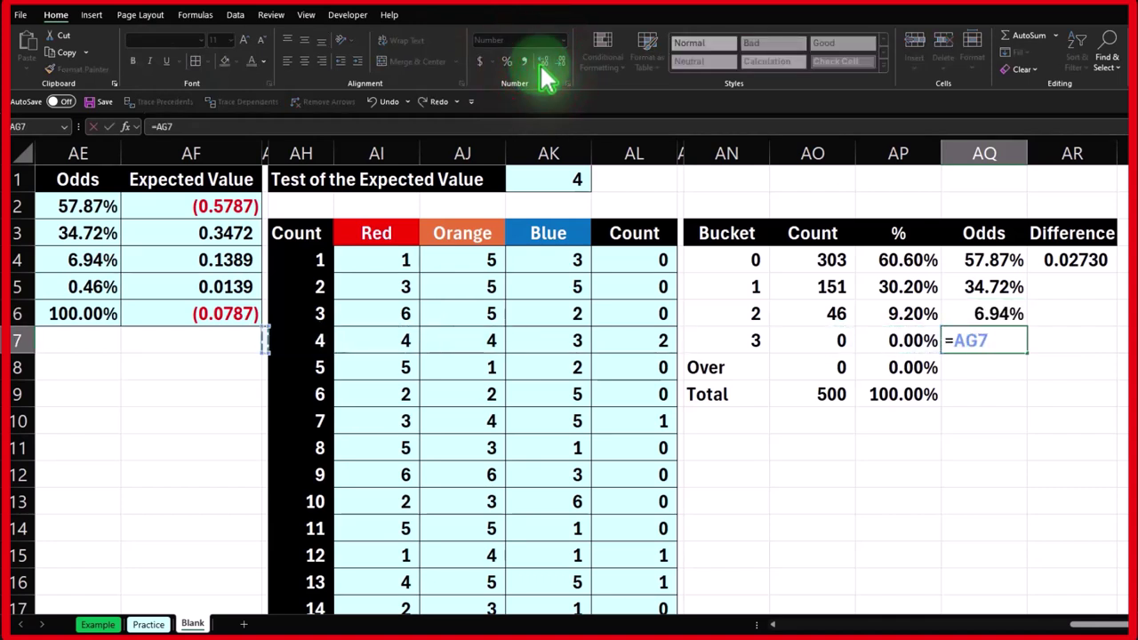
{"action": "key", "text": "Left"}
{"action": "key", "text": "Left"}
{"action": "key", "text": "Left"}
{"action": "key", "text": "Left"}
{"action": "key", "text": "Left"}
{"action": "key", "text": "Left"}
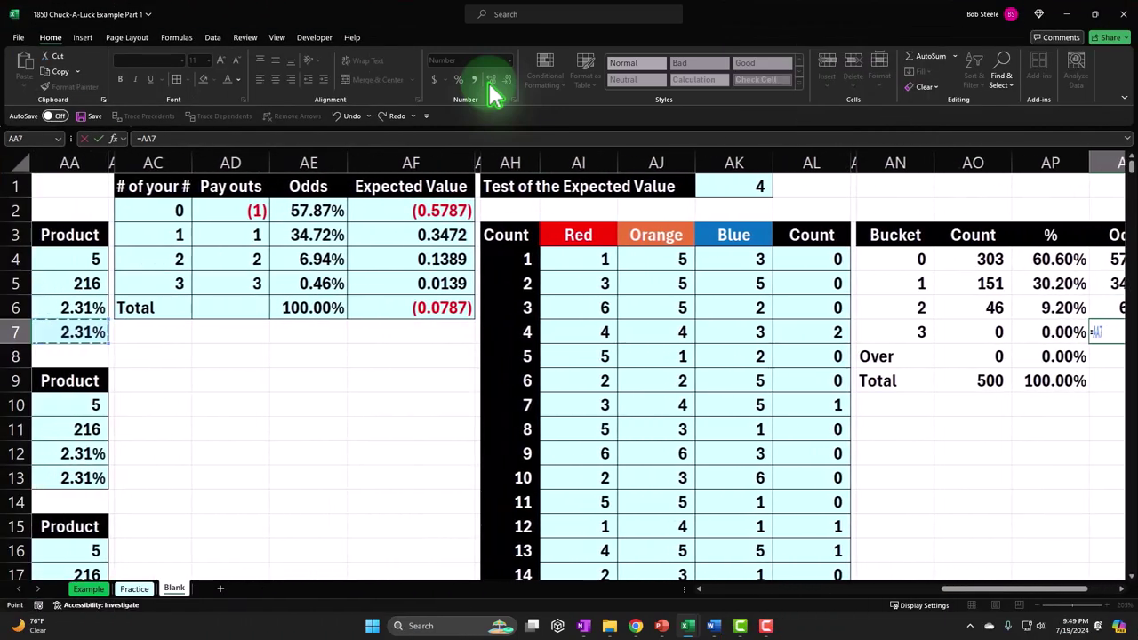
{"action": "key", "text": "Right"}
{"action": "key", "text": "Right"}
{"action": "key", "text": "Up"}
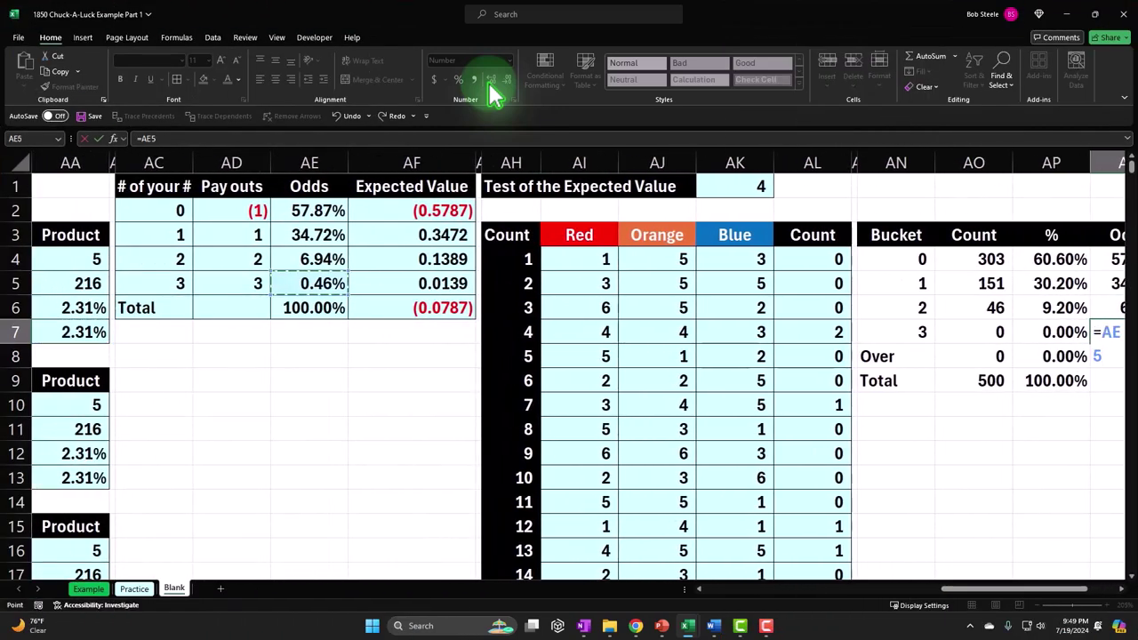
{"action": "key", "text": "ctrl+Return"}
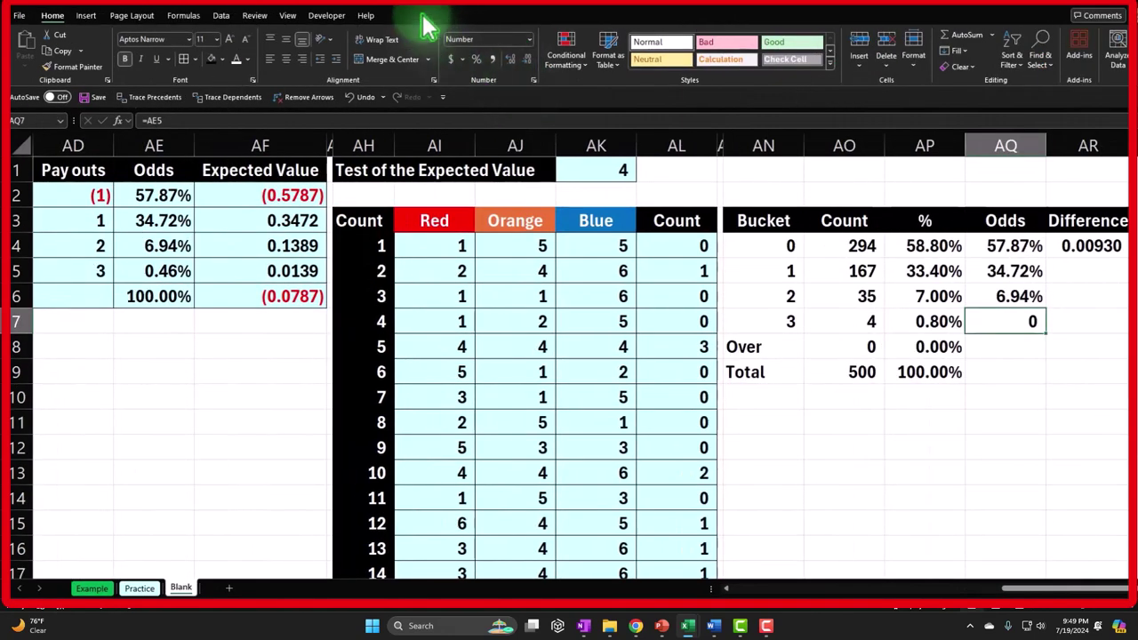
{"action": "left_click", "coordinate": [476, 58]}
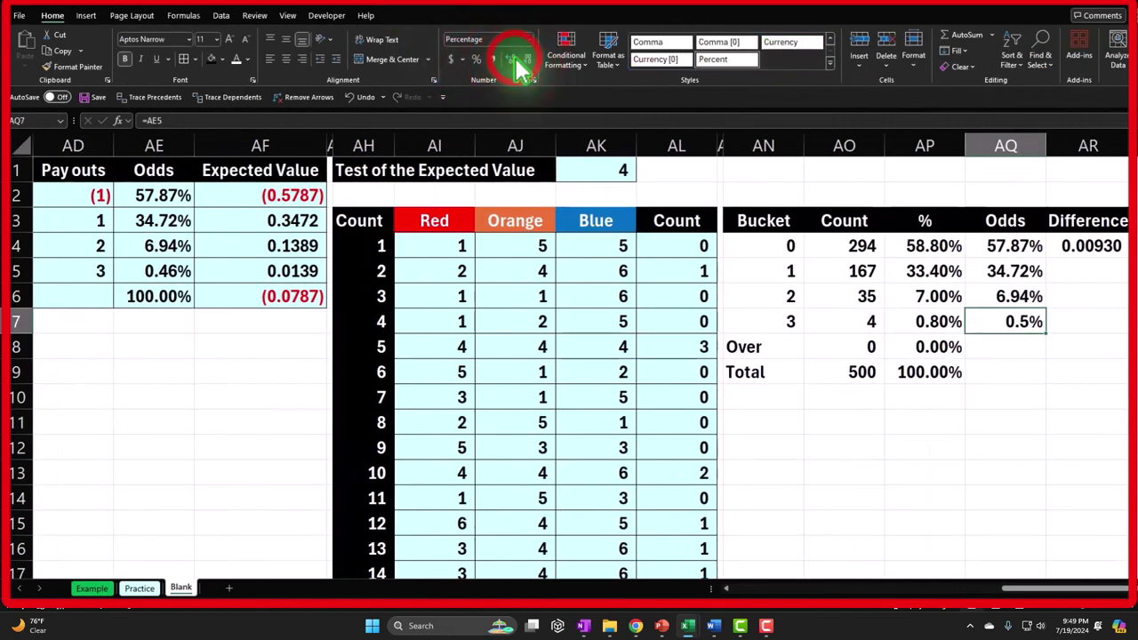
{"action": "left_click", "coordinate": [518, 67]}
{"action": "left_click", "coordinate": [990, 347]}
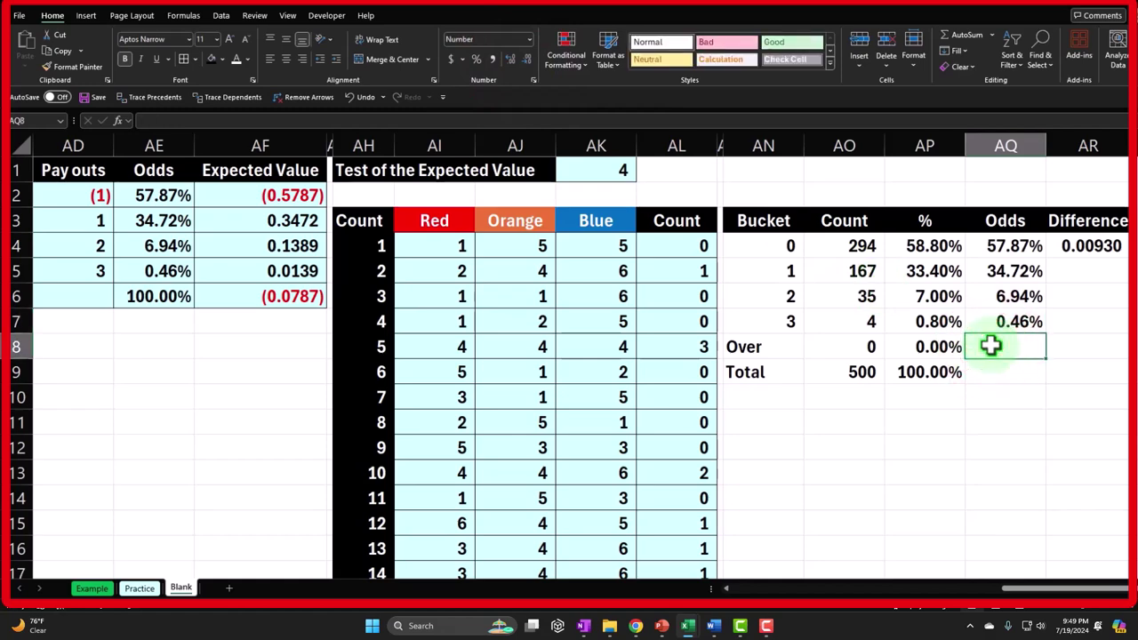
- Enter 0 as the Over row's Odds, shown as 0.00%
{"action": "type", "text": "0"}
{"action": "key", "text": "ctrl+Return"}
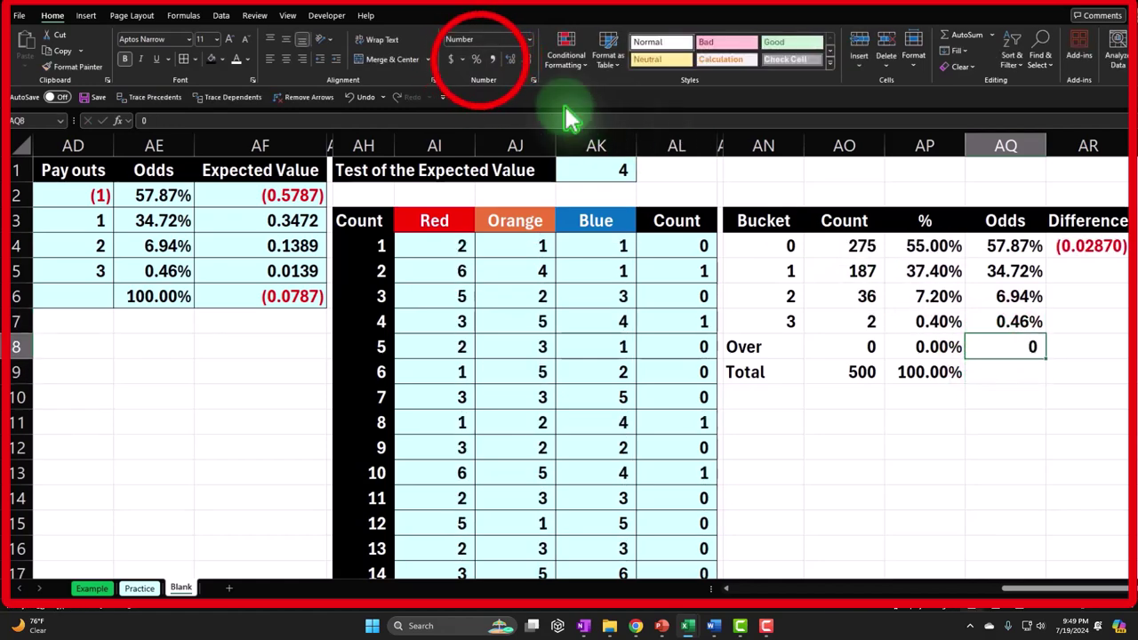
{"action": "left_click", "coordinate": [480, 62]}
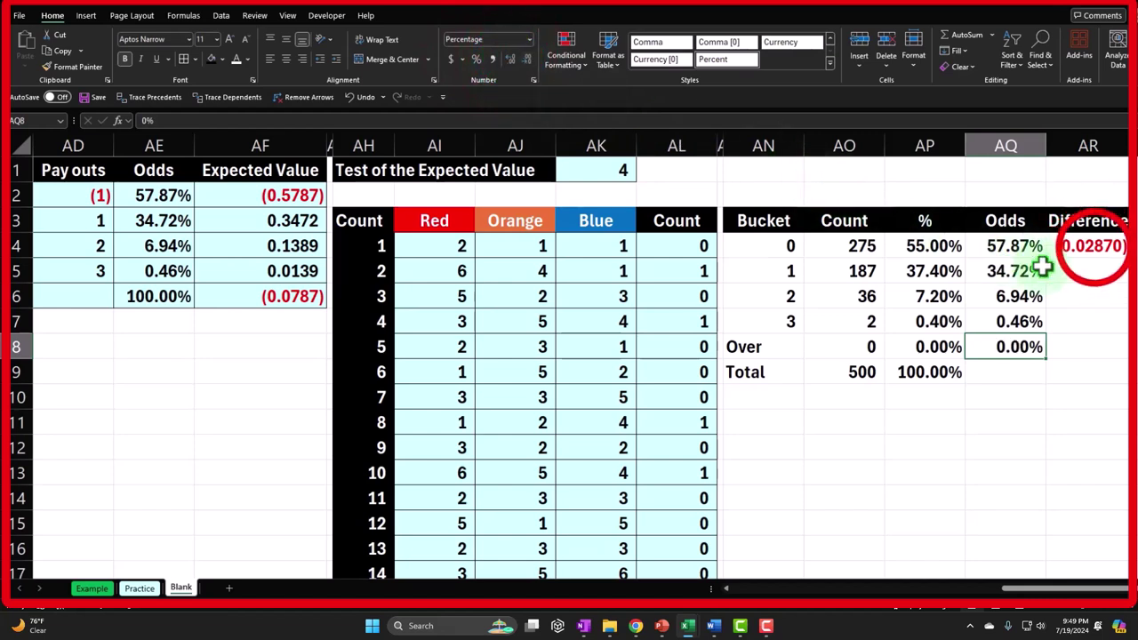
{"action": "left_click", "coordinate": [1106, 254]}
- Fill Difference down to Over and total it with =SUM(AR4:AR8) to five decimals
{"action": "left_click_drag", "start_coordinate": [1124, 257], "coordinate": [1124, 351]}
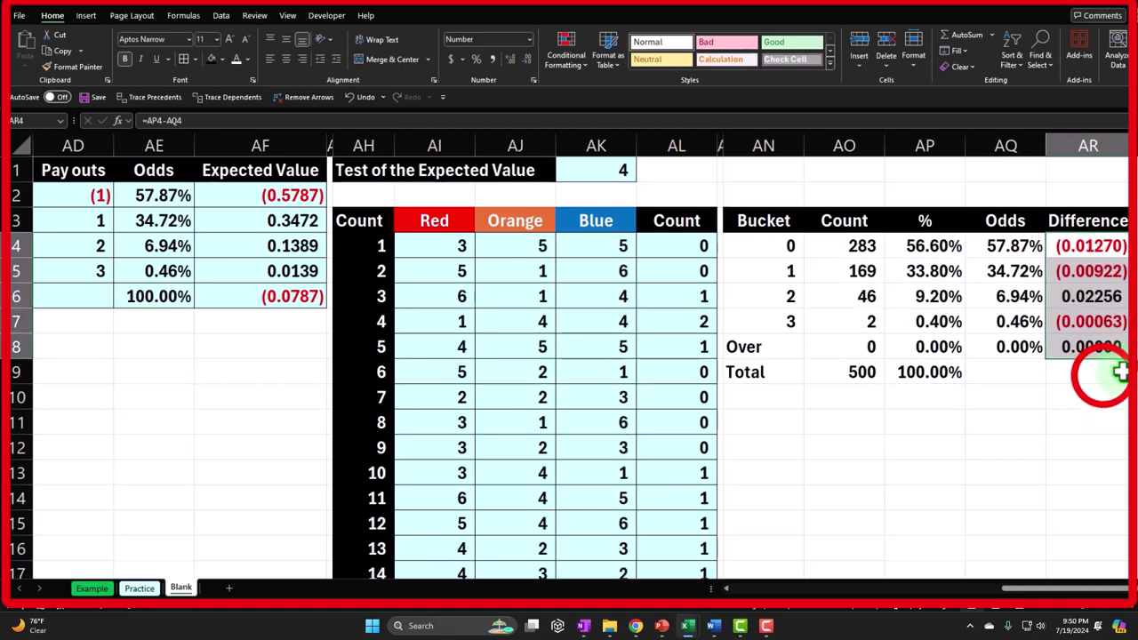
{"action": "left_click", "coordinate": [1098, 374]}
{"action": "type", "text": "=sum("}
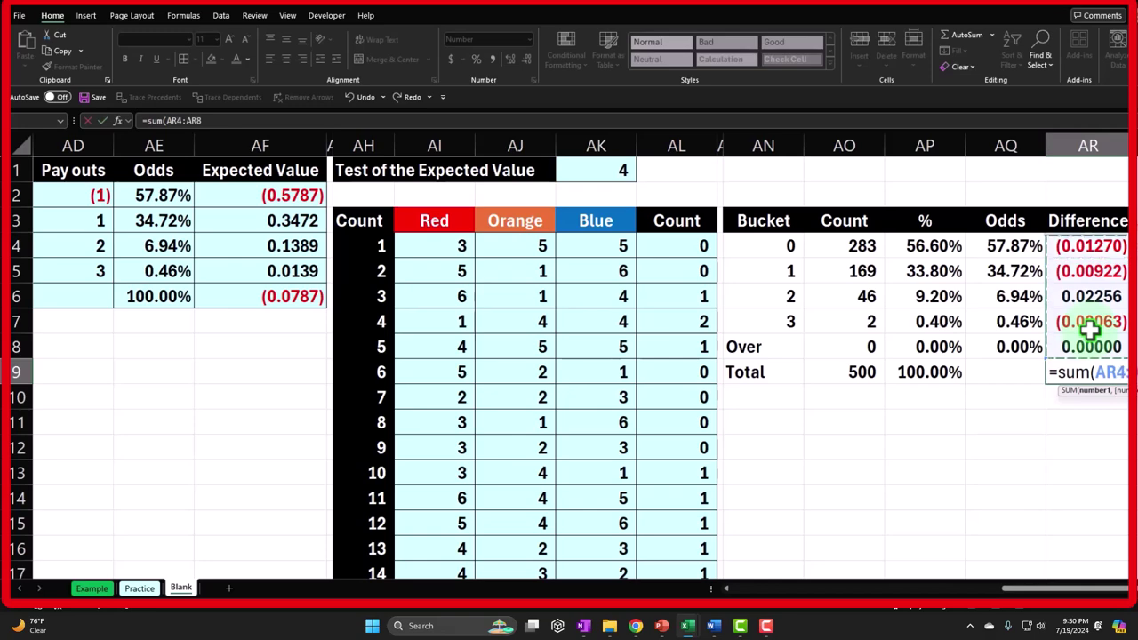
{"action": "key", "text": "Return"}
{"action": "key", "text": "Up"}
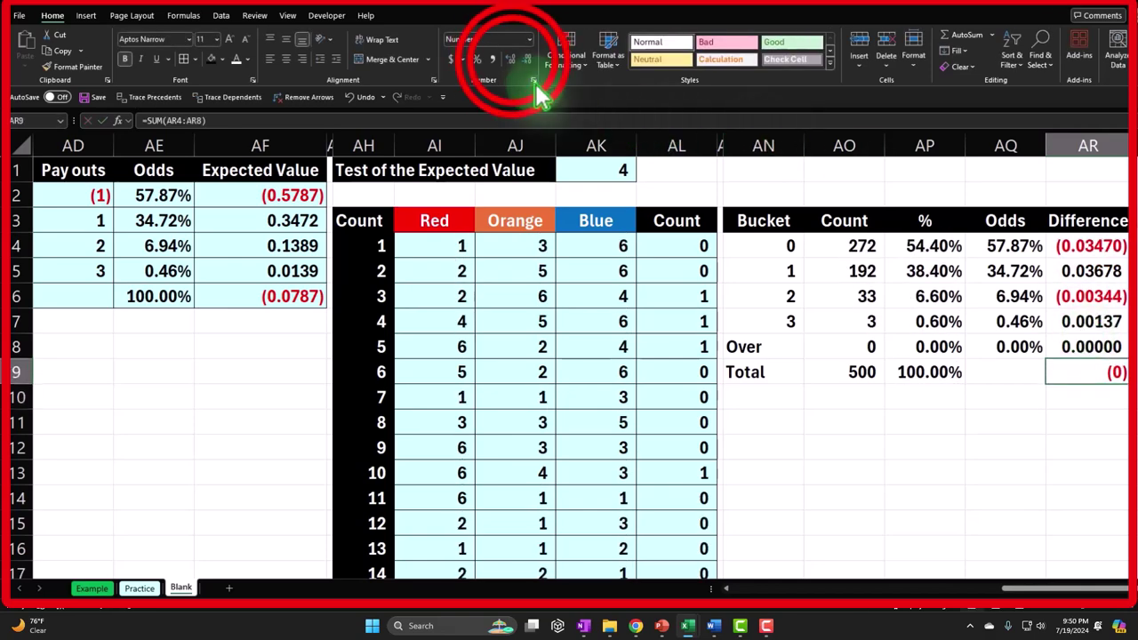
{"action": "left_click", "coordinate": [512, 57]}
{"action": "left_click", "coordinate": [512, 57]}
{"action": "left_click", "coordinate": [512, 57]}
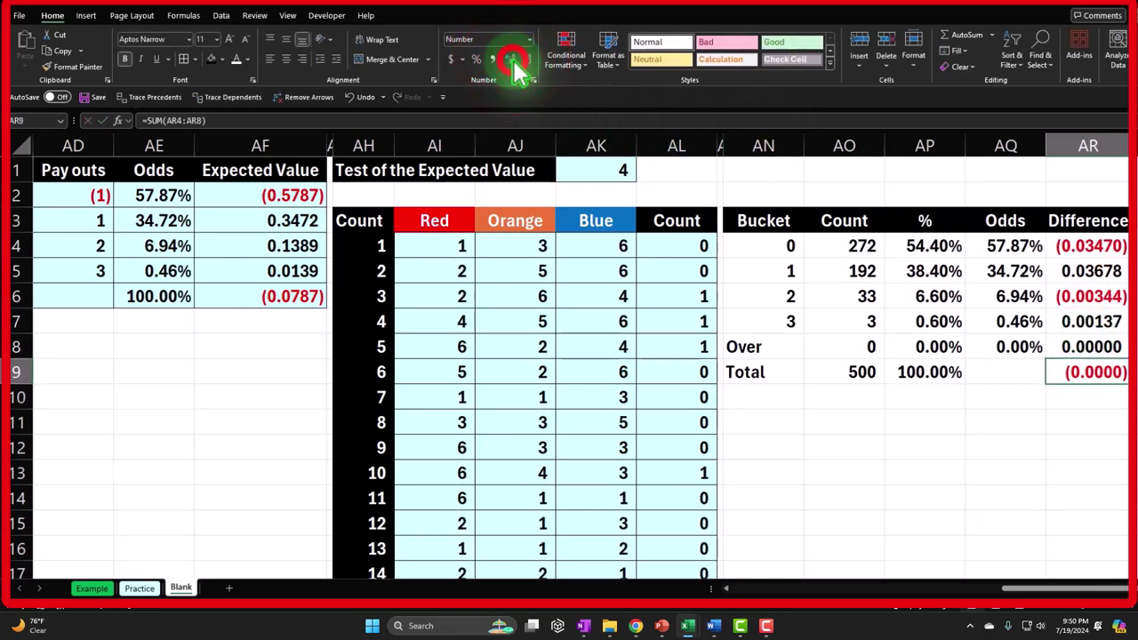
{"action": "left_click", "coordinate": [512, 59]}
- Total the Odds column with =SUM(AQ4:AQ8), shown as 100.00%
{"action": "left_click", "coordinate": [1031, 377]}
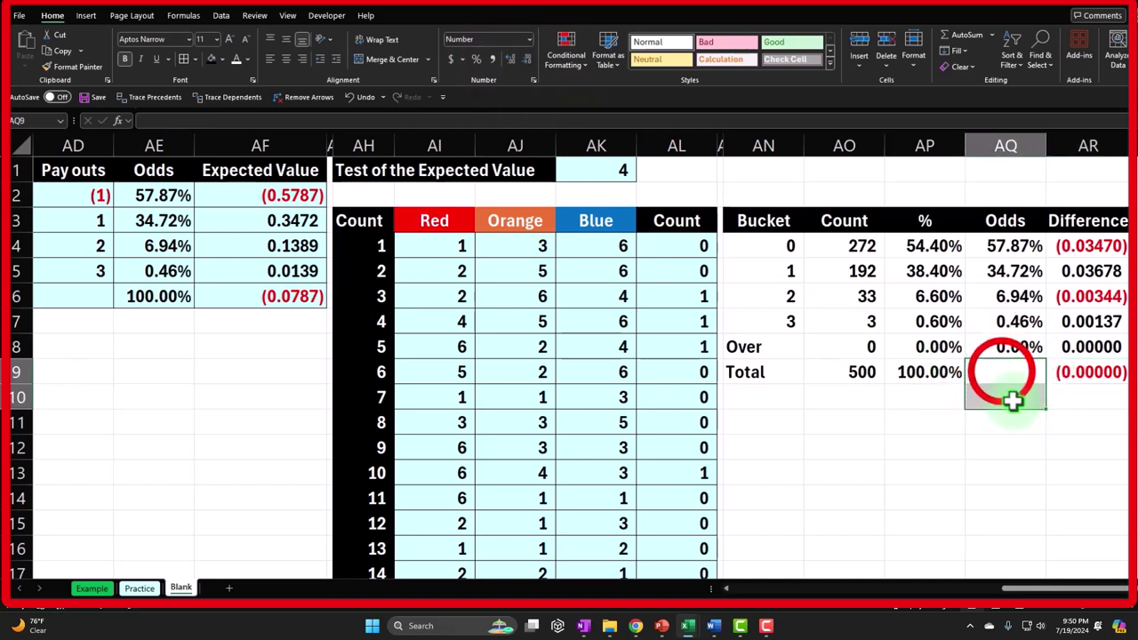
{"action": "type", "text": "=sum("}
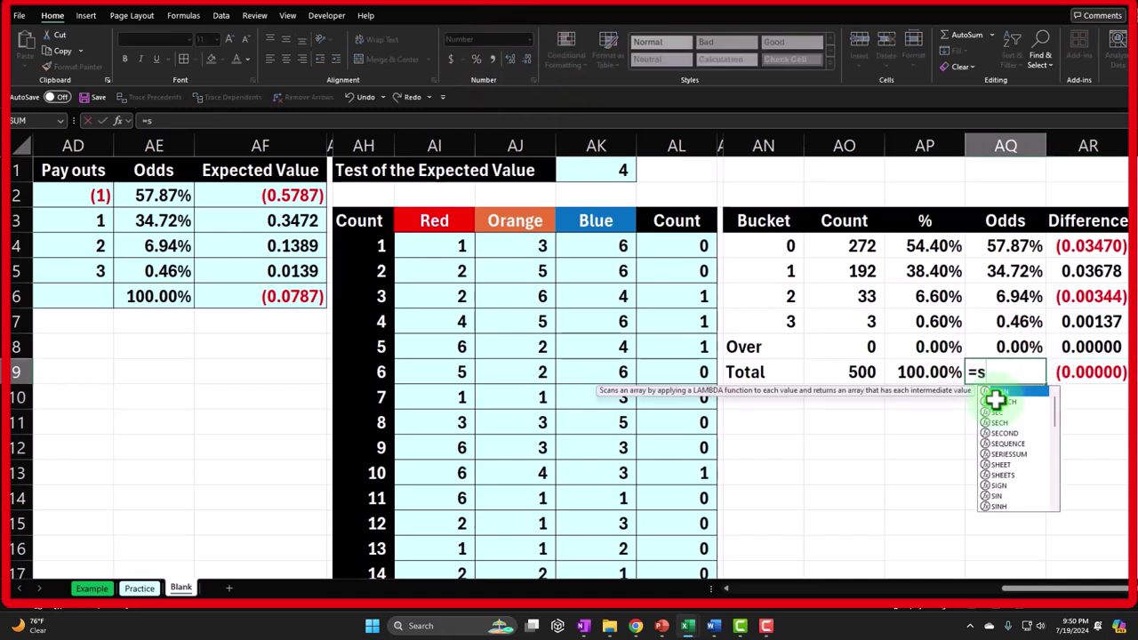
{"action": "key", "text": "Up"}
{"action": "key", "text": "shift+Up"}
{"action": "key", "text": "shift+Up"}
{"action": "key", "text": "shift+Up"}
{"action": "key", "text": "shift+Up"}
{"action": "key", "text": "shift+Up"}
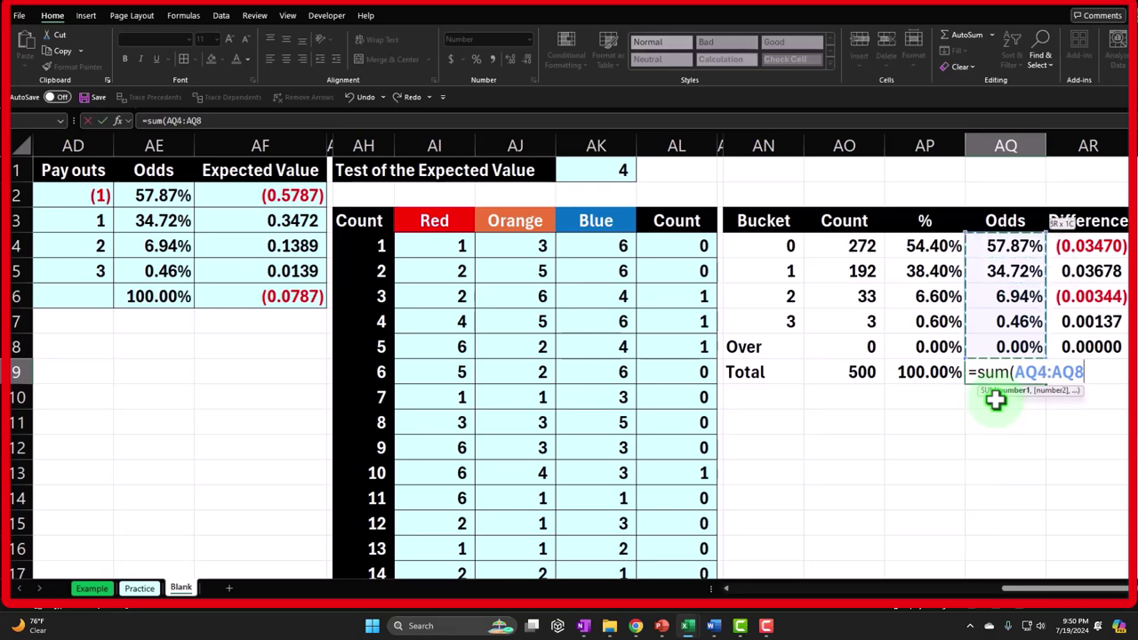
{"action": "key", "text": "Return"}
{"action": "key", "text": "Up"}
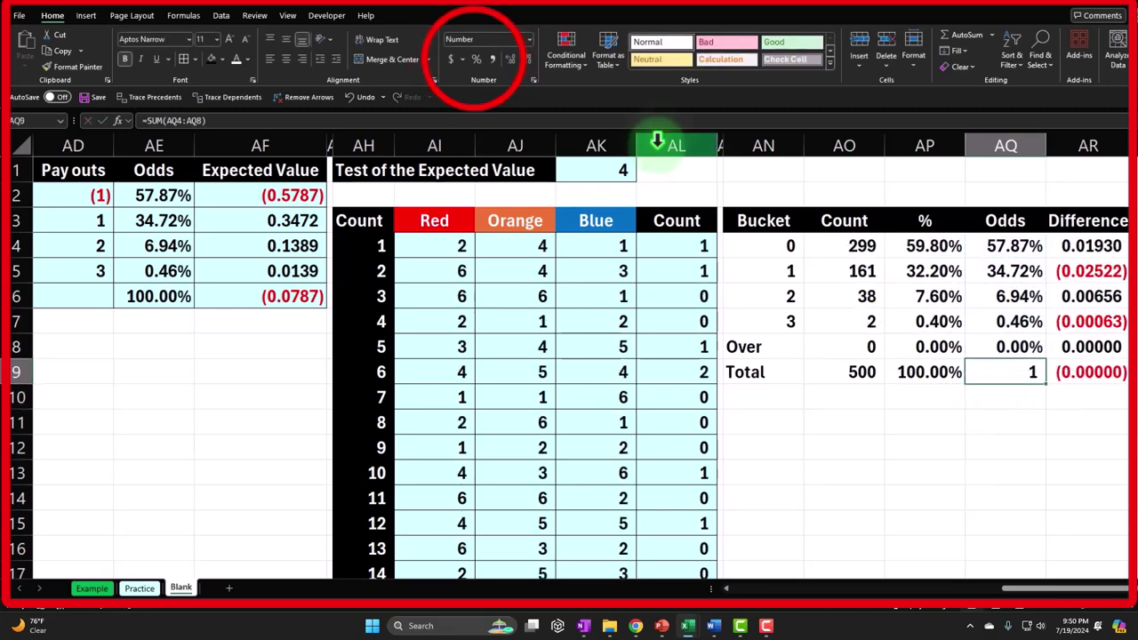
{"action": "left_click", "coordinate": [475, 58]}
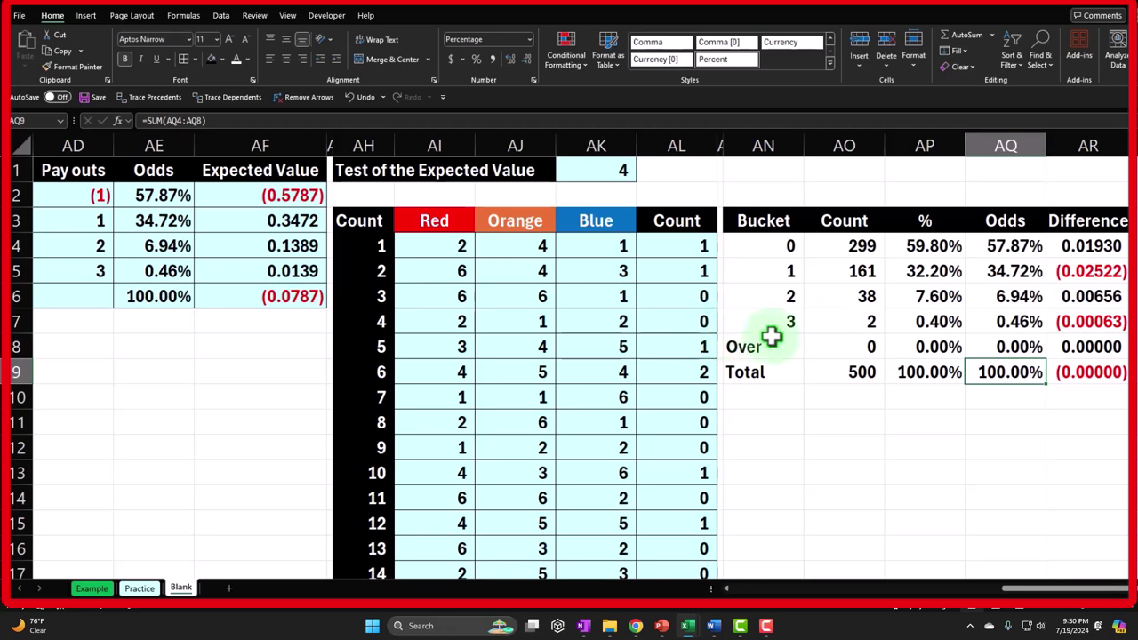
- Inspect the bucket 0 and bucket 2 Odds formulas without changing them
{"action": "left_click", "coordinate": [1002, 246]}
{"action": "double_click", "coordinate": [1001, 247]}
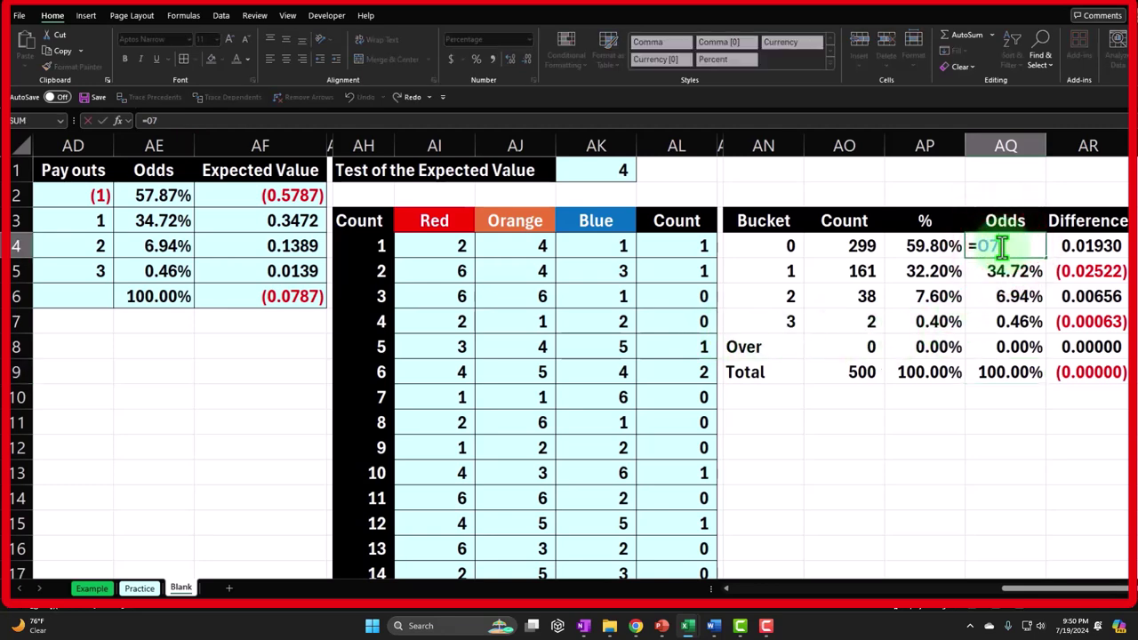
{"action": "left_click", "coordinate": [994, 296]}
{"action": "double_click", "coordinate": [987, 296]}
{"action": "key", "text": "Return"}
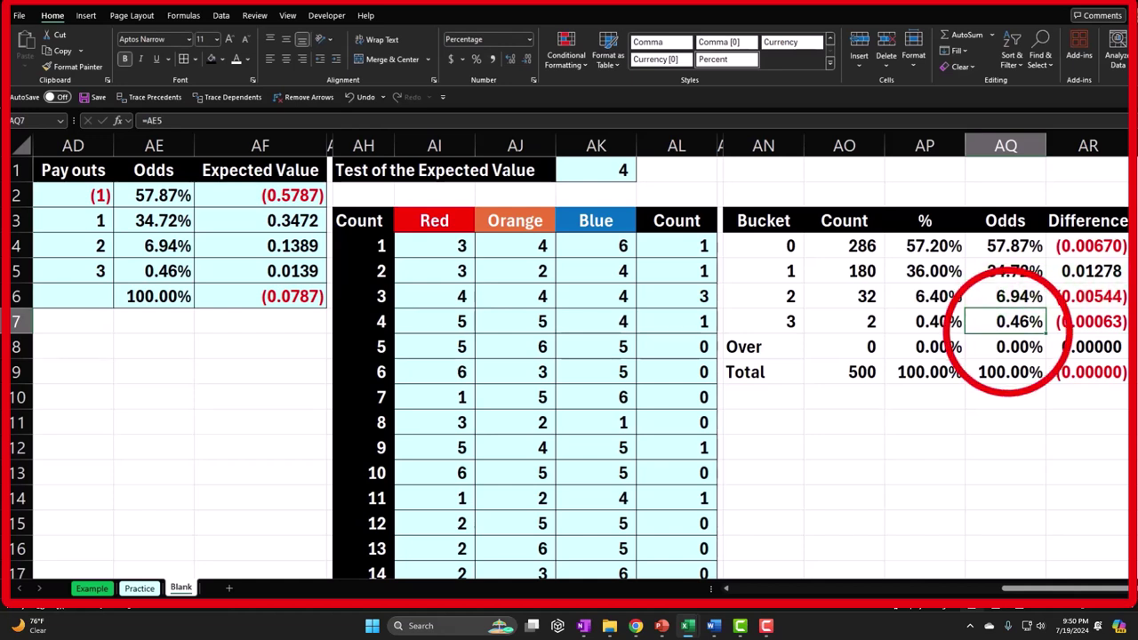
- Give the Bucket table AN4:AR9 all borders and a light-blue fill
{"action": "left_click_drag", "start_coordinate": [782, 258], "coordinate": [1060, 368]}
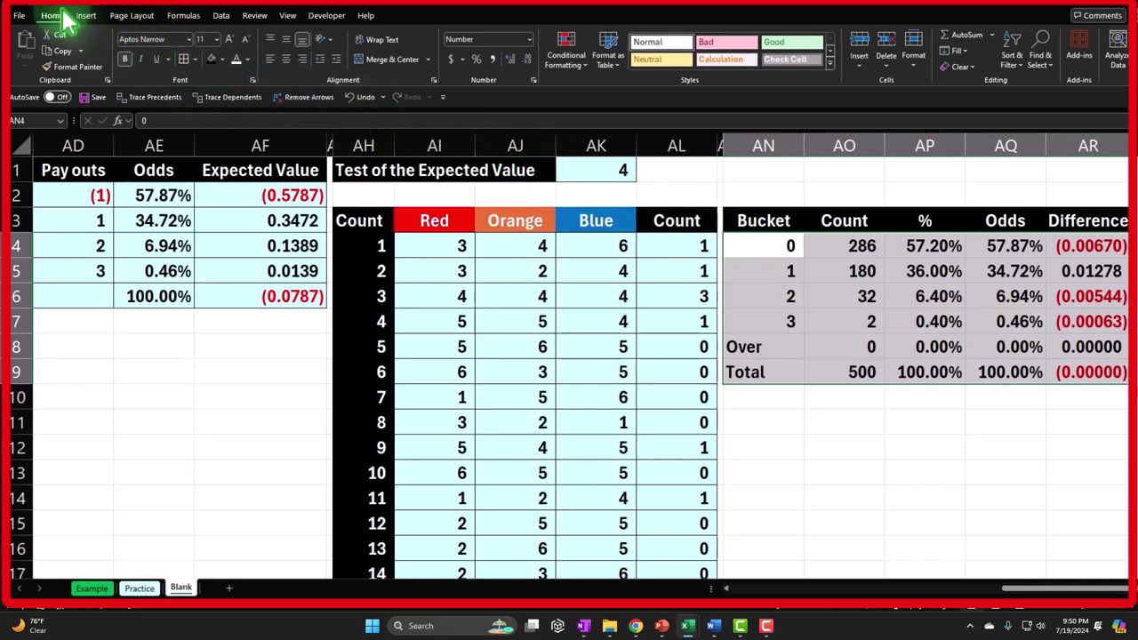
{"action": "left_click", "coordinate": [182, 62]}
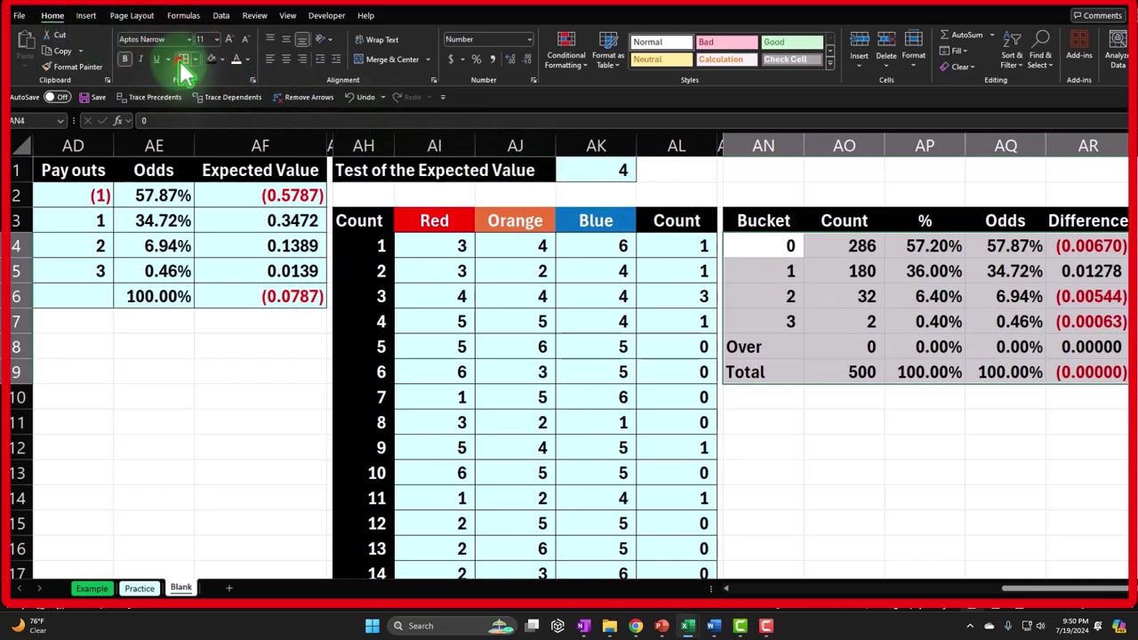
{"action": "left_click", "coordinate": [221, 59]}
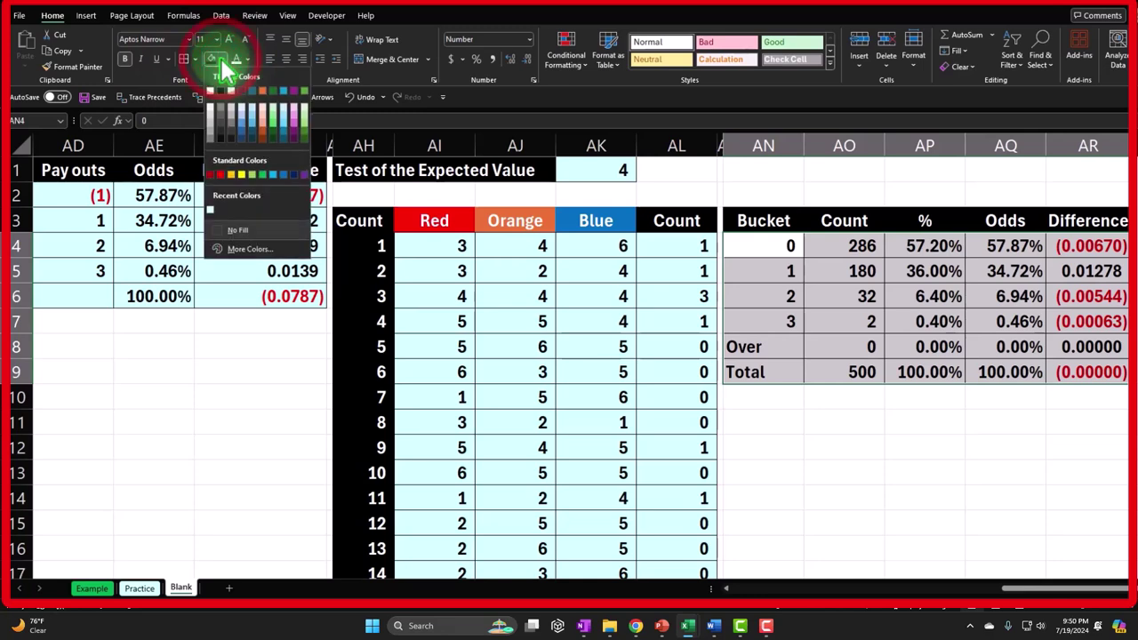
{"action": "left_click", "coordinate": [211, 210]}
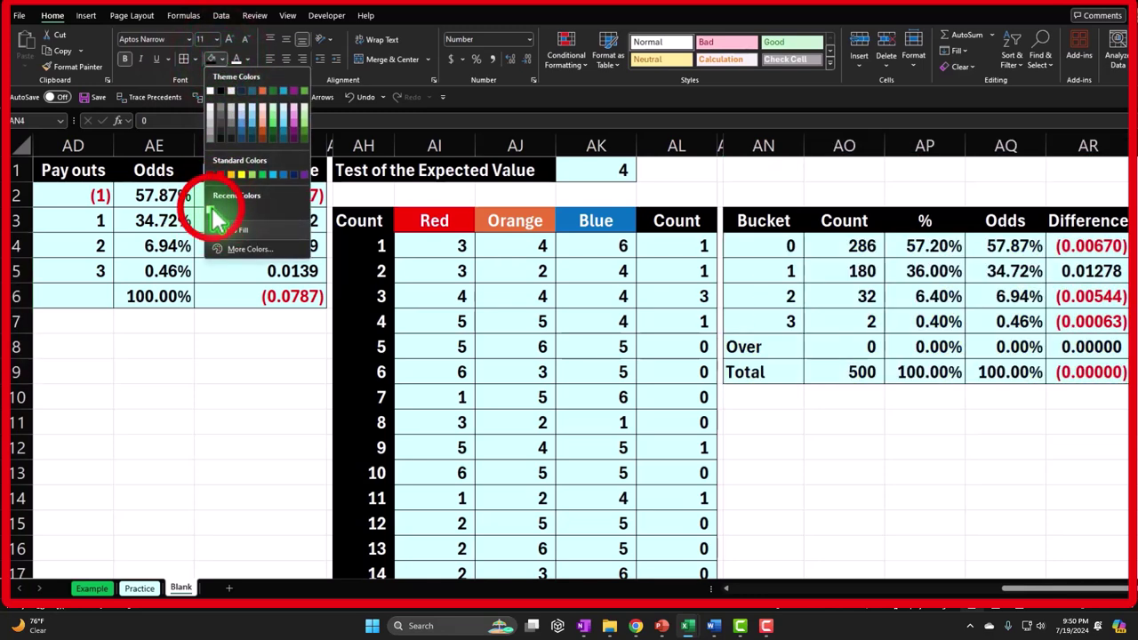
{"action": "left_click", "coordinate": [812, 375]}
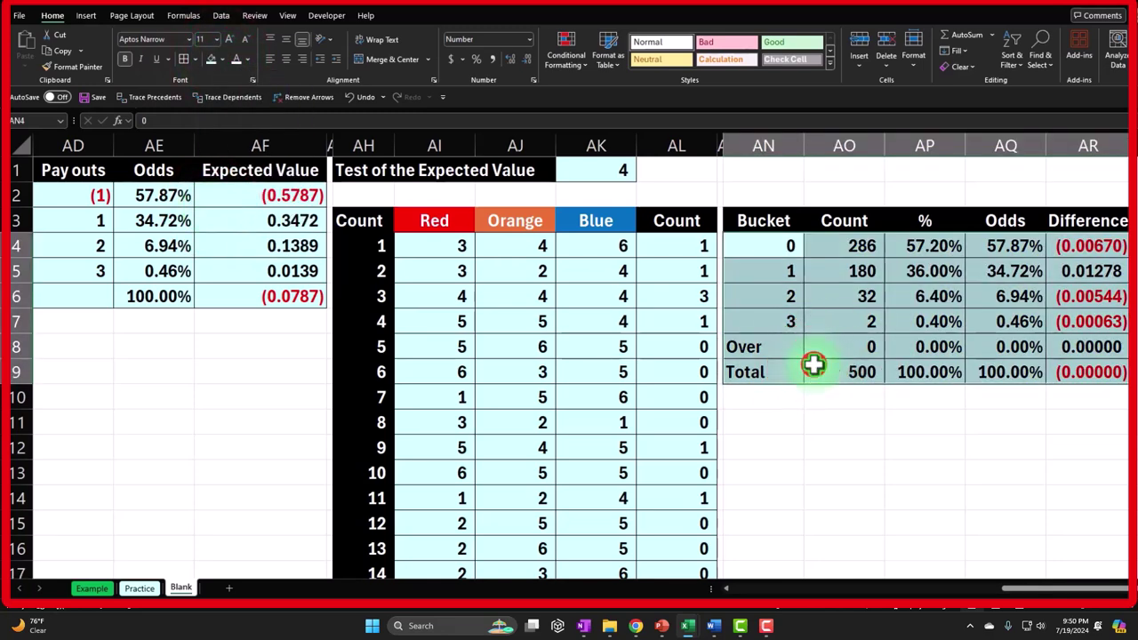
- Narrow the Bucket, Count and % columns
{"action": "left_click_drag", "start_coordinate": [804, 145], "coordinate": [794, 145]}
{"action": "left_click_drag", "start_coordinate": [875, 145], "coordinate": [867, 145]}
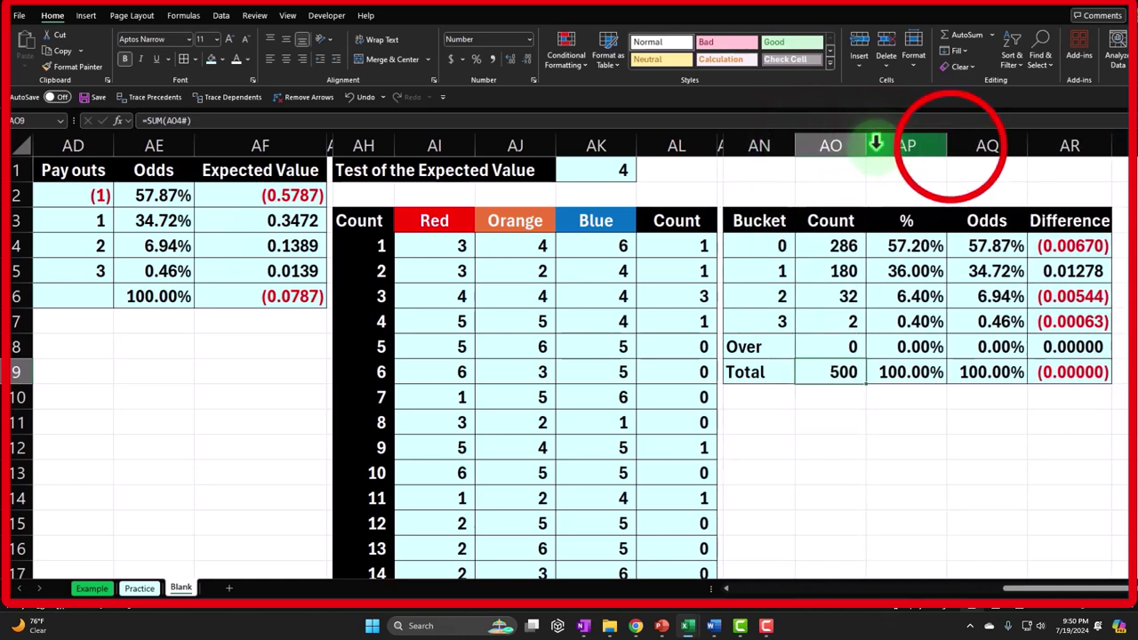
{"action": "mouse_move", "coordinate": [950, 145]}
{"action": "left_mouse_down"}
{"action": "mouse_move", "coordinate": [933, 148]}
{"action": "mouse_move", "coordinate": [944, 145]}
{"action": "left_mouse_up"}
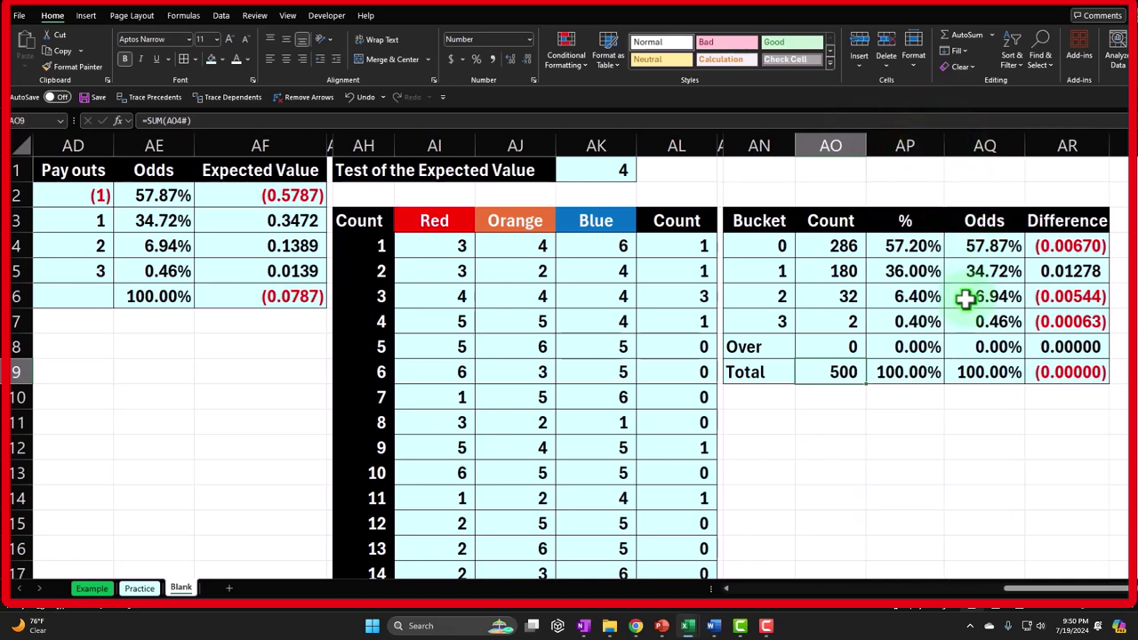
- Add an Expected Value heading below the table and fill it black across three columns
{"action": "left_click", "coordinate": [765, 416]}
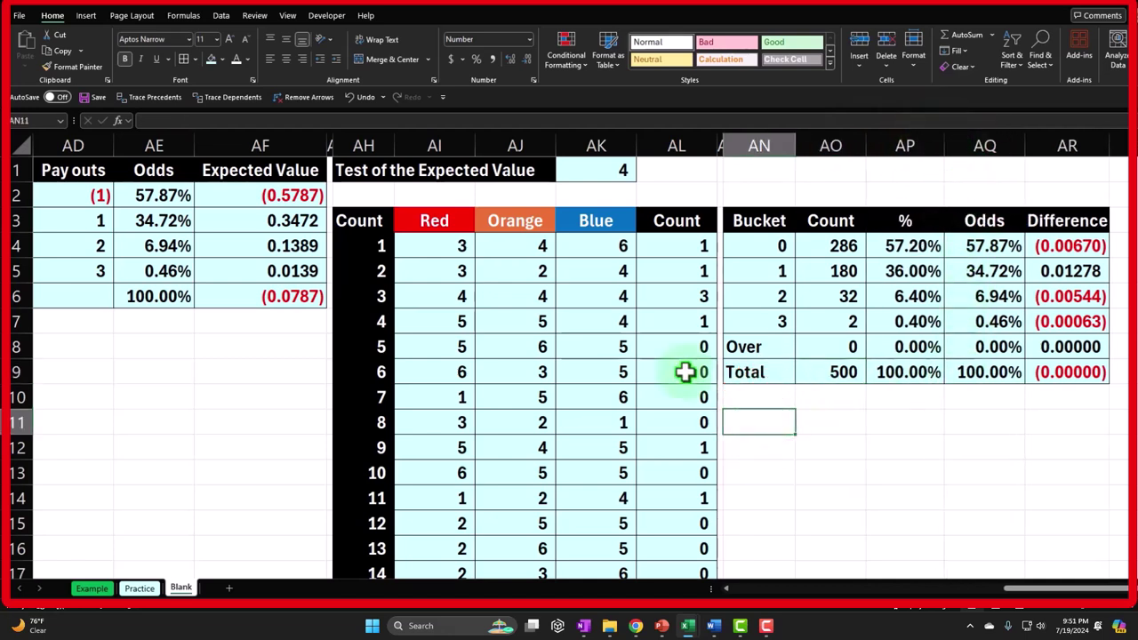
{"action": "type", "text": "Expected Value"}
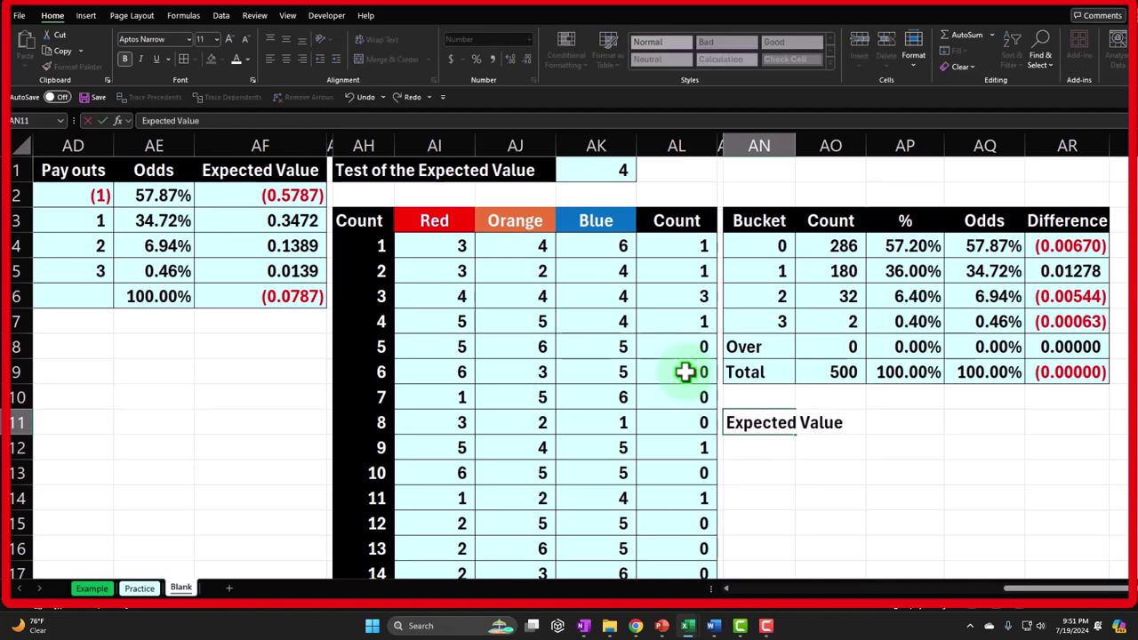
{"action": "key", "text": "Return"}
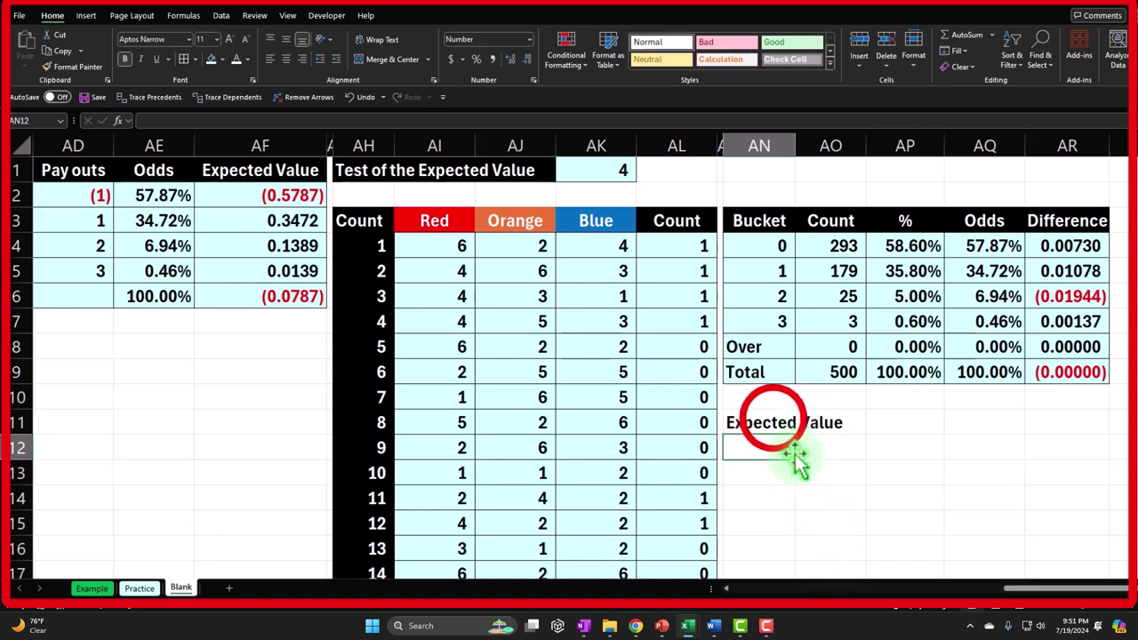
{"action": "left_click_drag", "start_coordinate": [774, 416], "coordinate": [868, 422]}
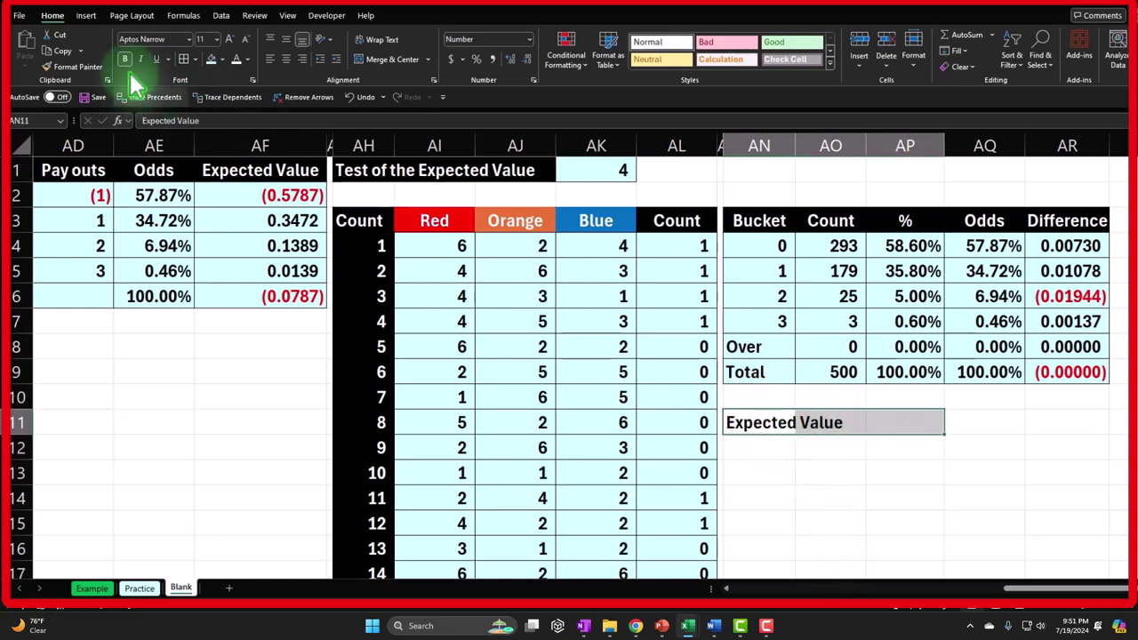
{"action": "left_click", "coordinate": [222, 58]}
{"action": "left_click", "coordinate": [225, 103]}
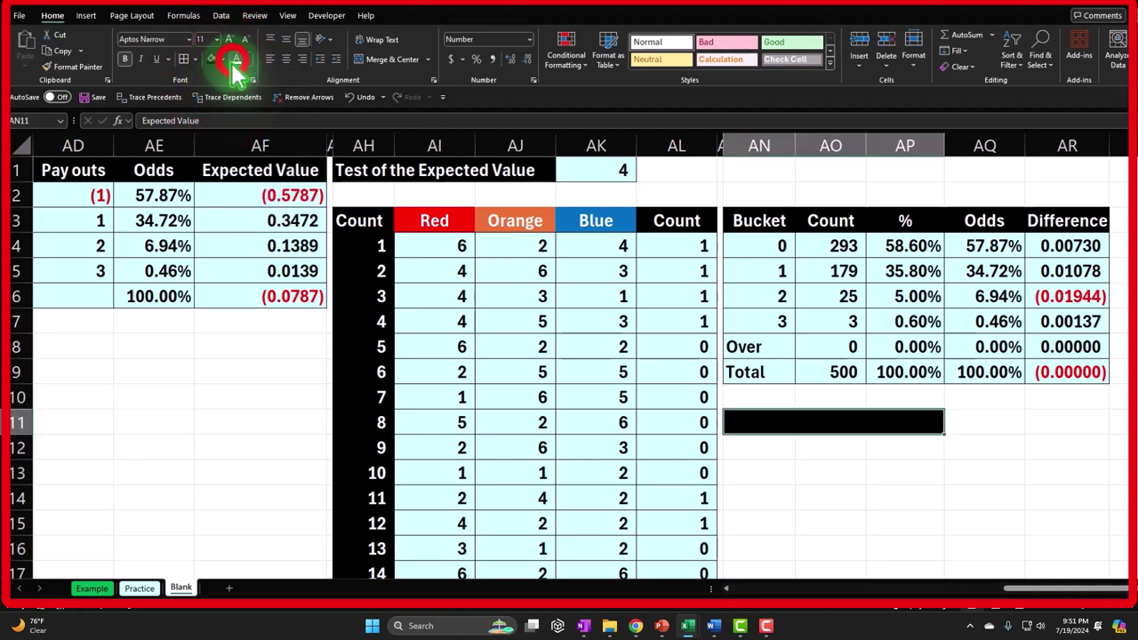
- Add an EV per roll label whose value is the formula =AF6
{"action": "left_click", "coordinate": [762, 443]}
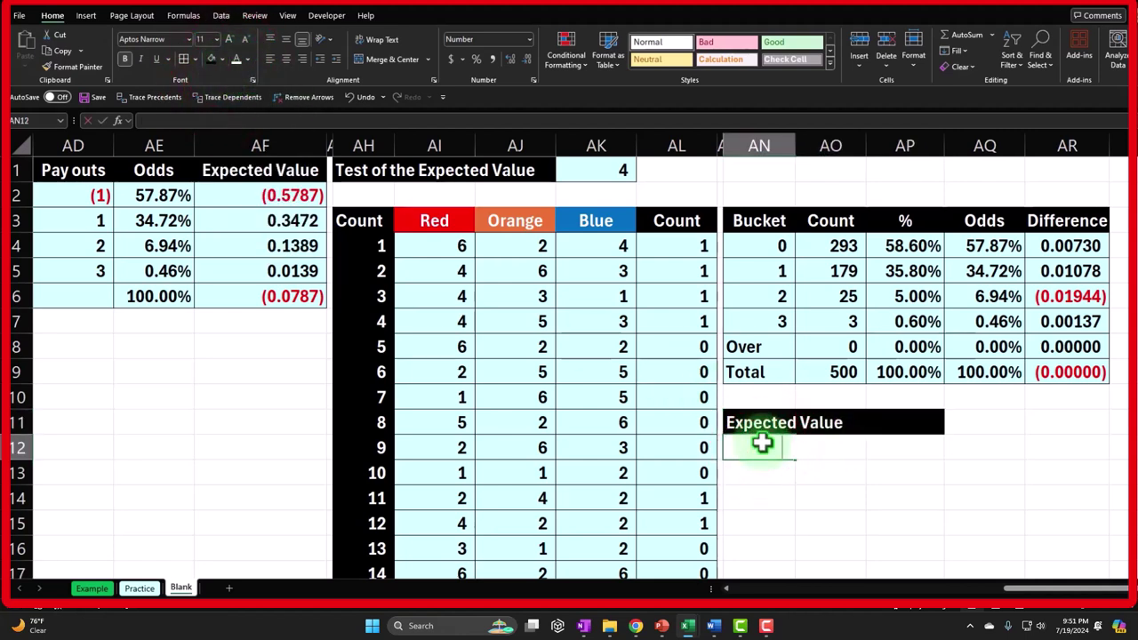
{"action": "type", "text": "EV per roll"}
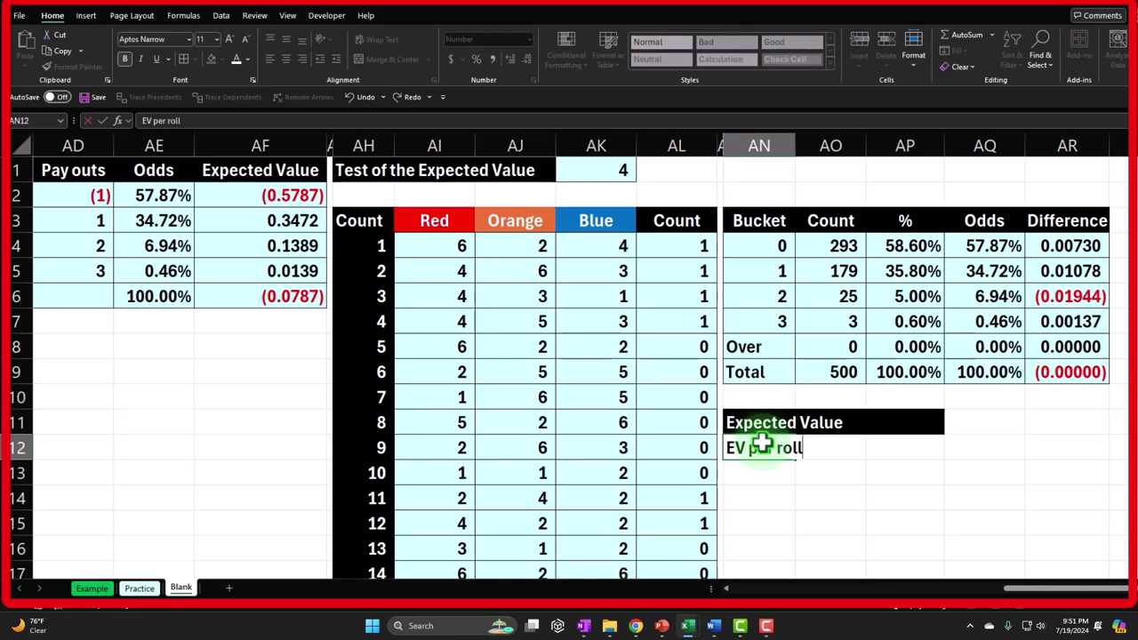
{"action": "key", "text": "Tab"}
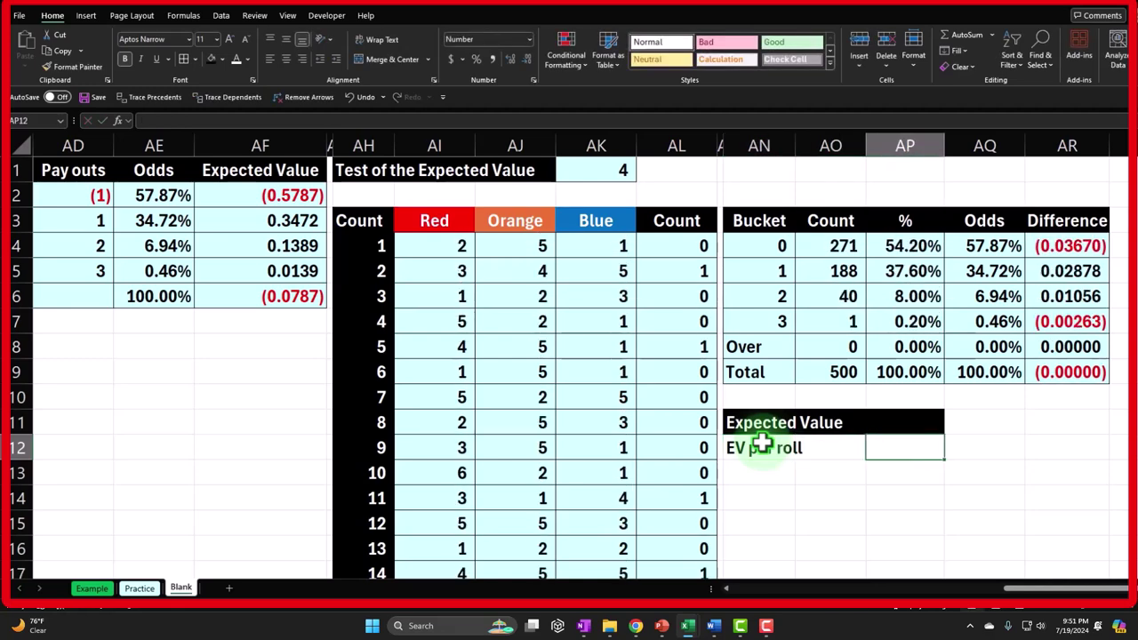
{"action": "type", "text": "="}
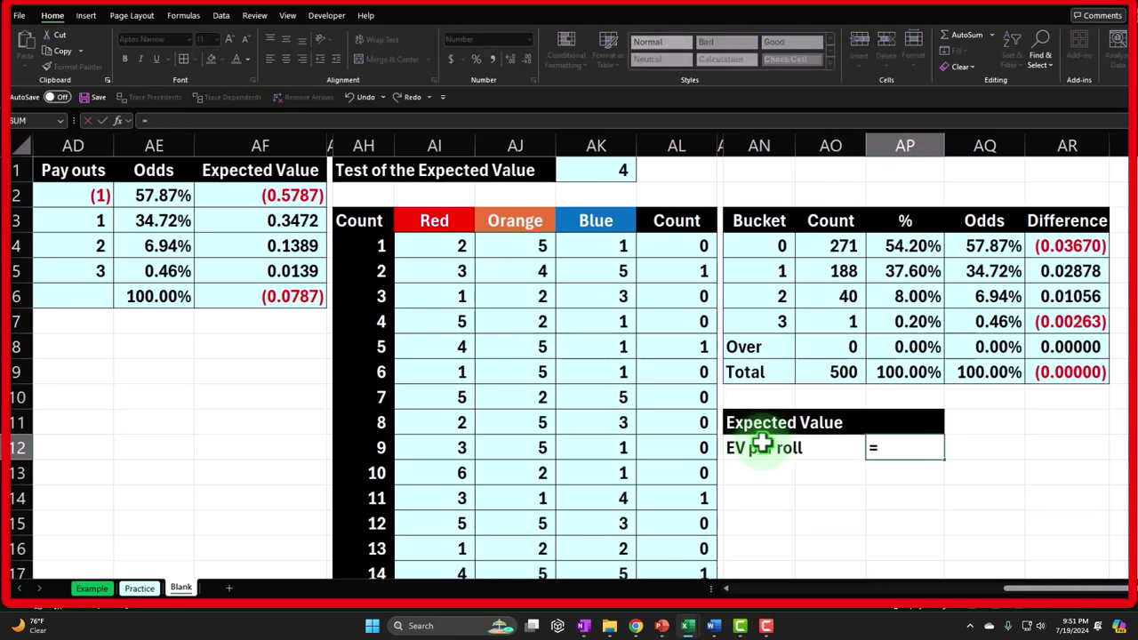
{"action": "key", "text": "Left"}
{"action": "key", "text": "Left"}
{"action": "key", "text": "Left"}
{"action": "key", "text": "Left"}
{"action": "key", "text": "Left"}
{"action": "key", "text": "Left"}
{"action": "key", "text": "Left"}
{"action": "key", "text": "Left"}
{"action": "key", "text": "Left"}
{"action": "key", "text": "Left"}
{"action": "key", "text": "Left"}
{"action": "key", "text": "Left"}
{"action": "key", "text": "Left"}
{"action": "key", "text": "Left"}
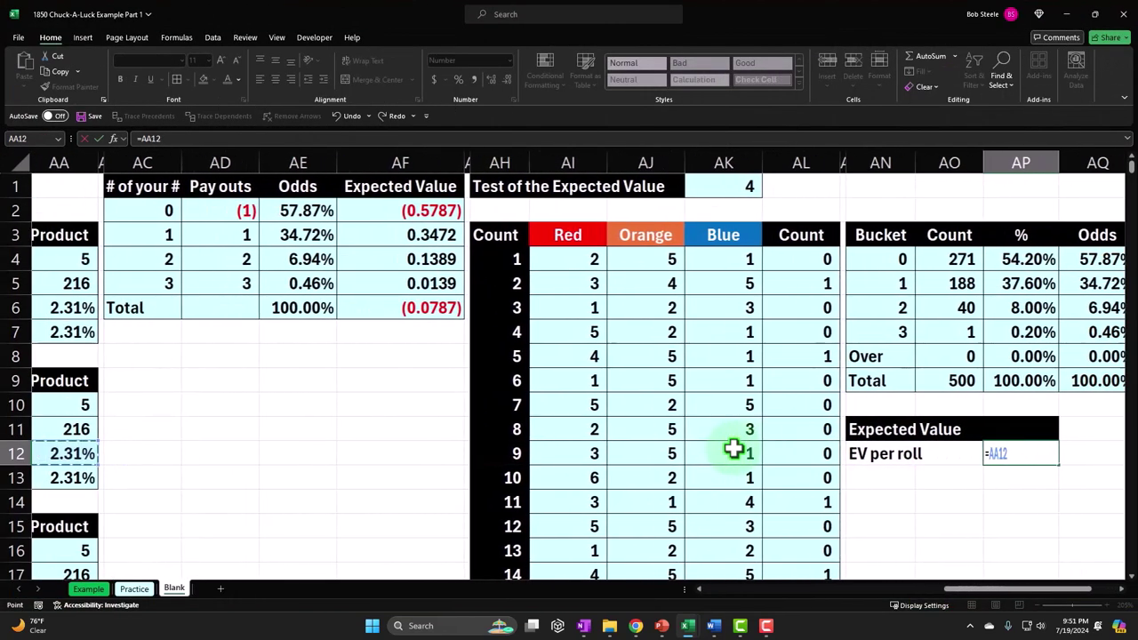
{"action": "key", "text": "Right"}
{"action": "key", "text": "Right"}
{"action": "key", "text": "Right"}
{"action": "key", "text": "Right"}
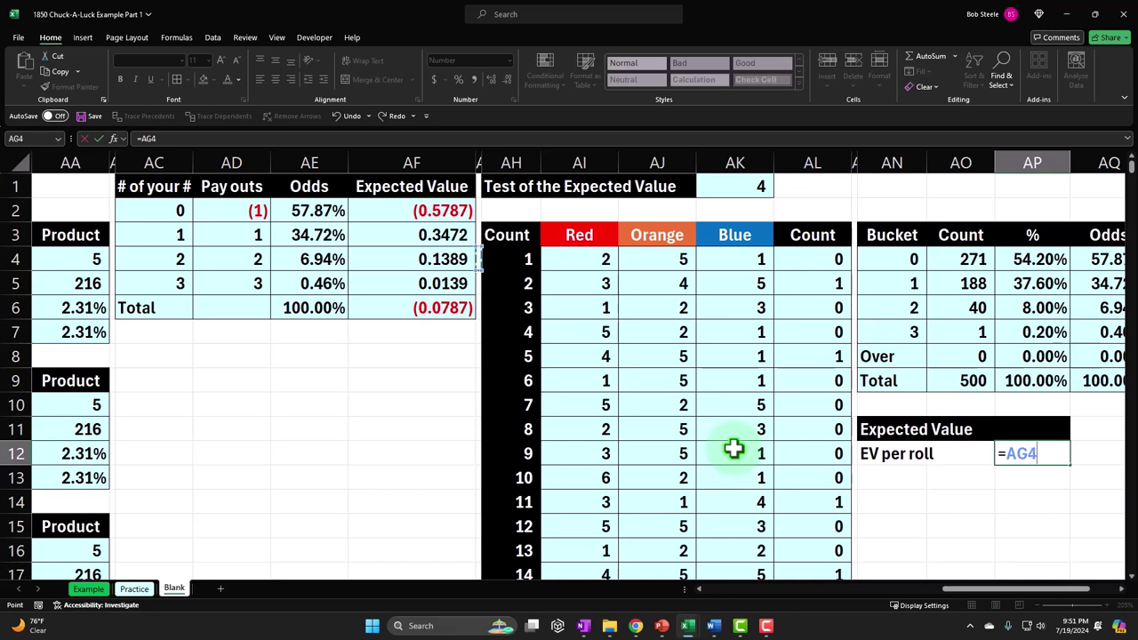
{"action": "key", "text": "Up"}
{"action": "key", "text": "Up"}
{"action": "key", "text": "Up"}
{"action": "key", "text": "Left"}
{"action": "key", "text": "Left"}
{"action": "key", "text": "Down"}
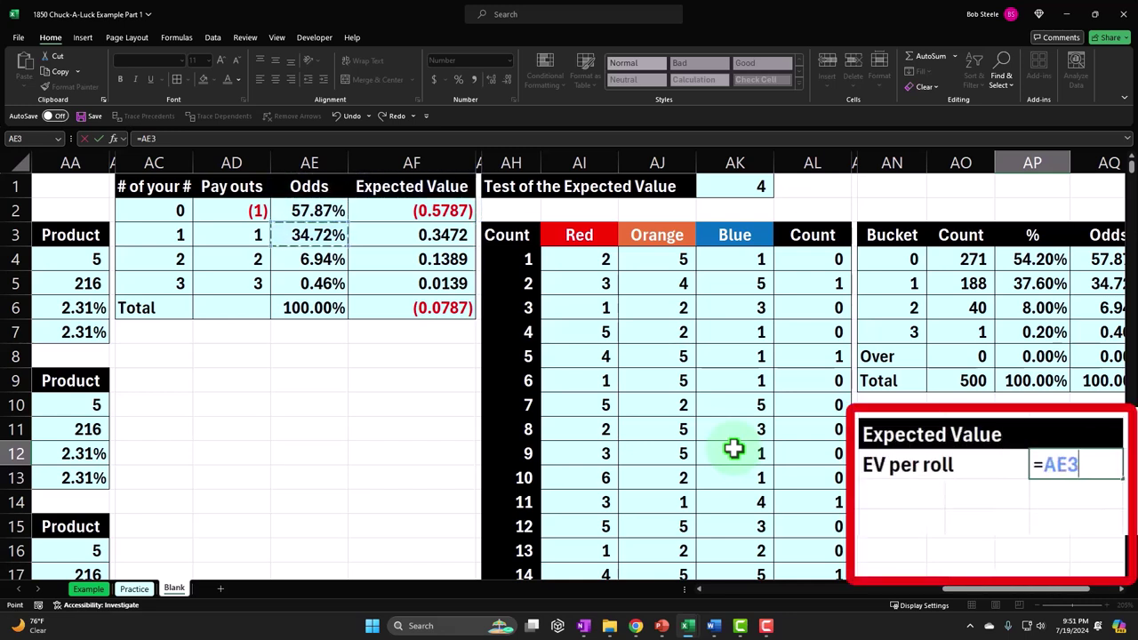
{"action": "key", "text": "Left"}
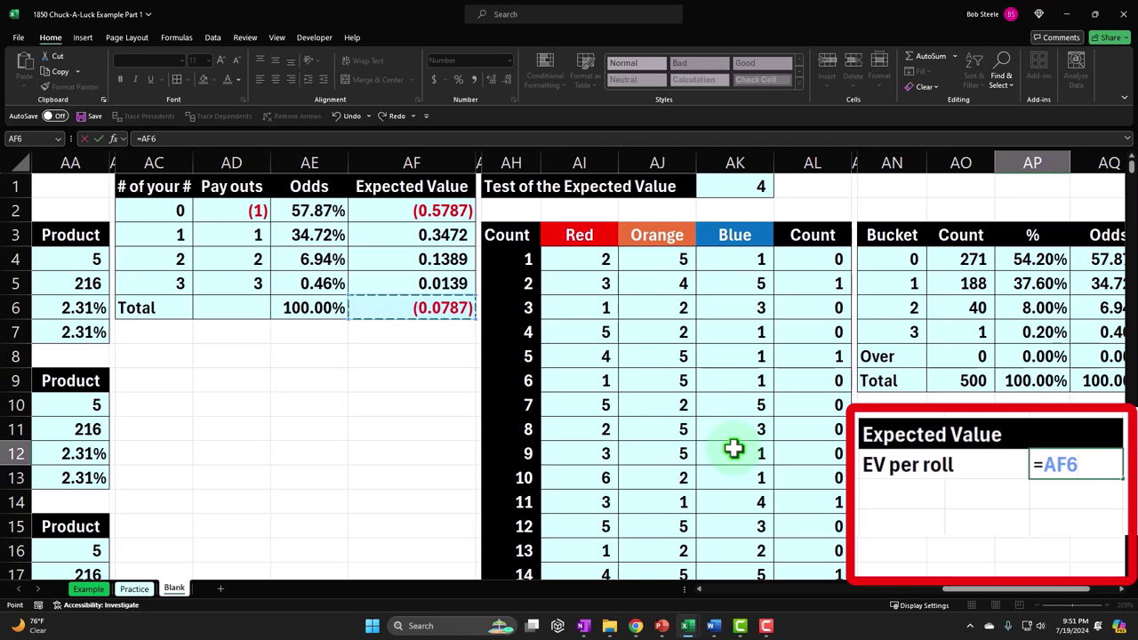
{"action": "key", "text": "Return"}
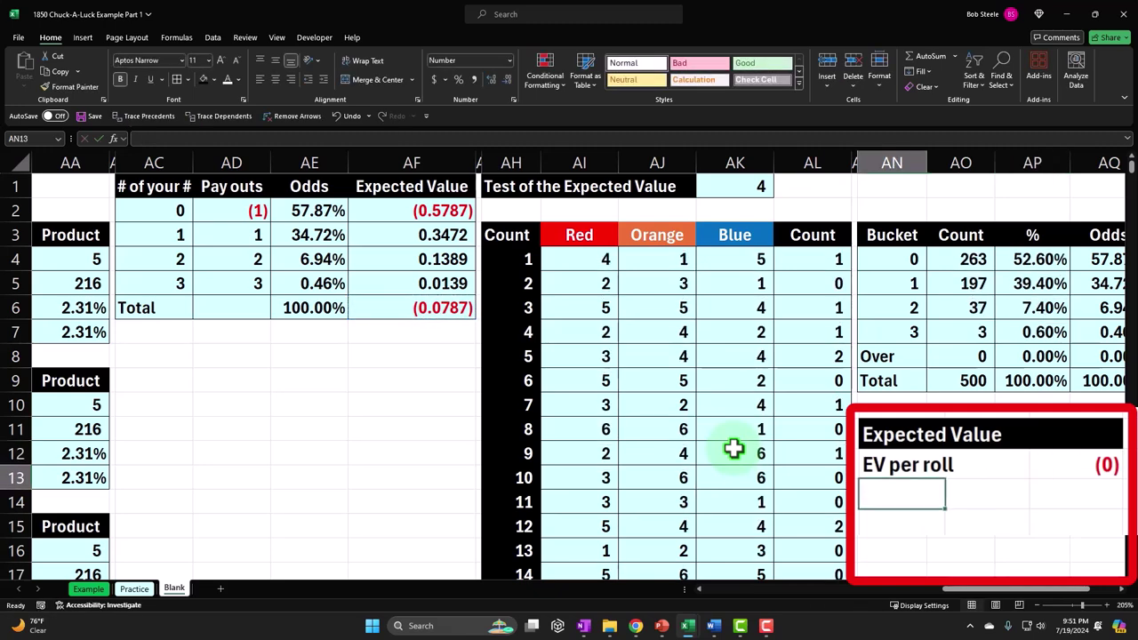
{"action": "key", "text": "Right"}
{"action": "key", "text": "Right"}
{"action": "key", "text": "Right"}
{"action": "key", "text": "Right"}
{"action": "key", "text": "Right"}
{"action": "key", "text": "Right"}
{"action": "key", "text": "Left"}
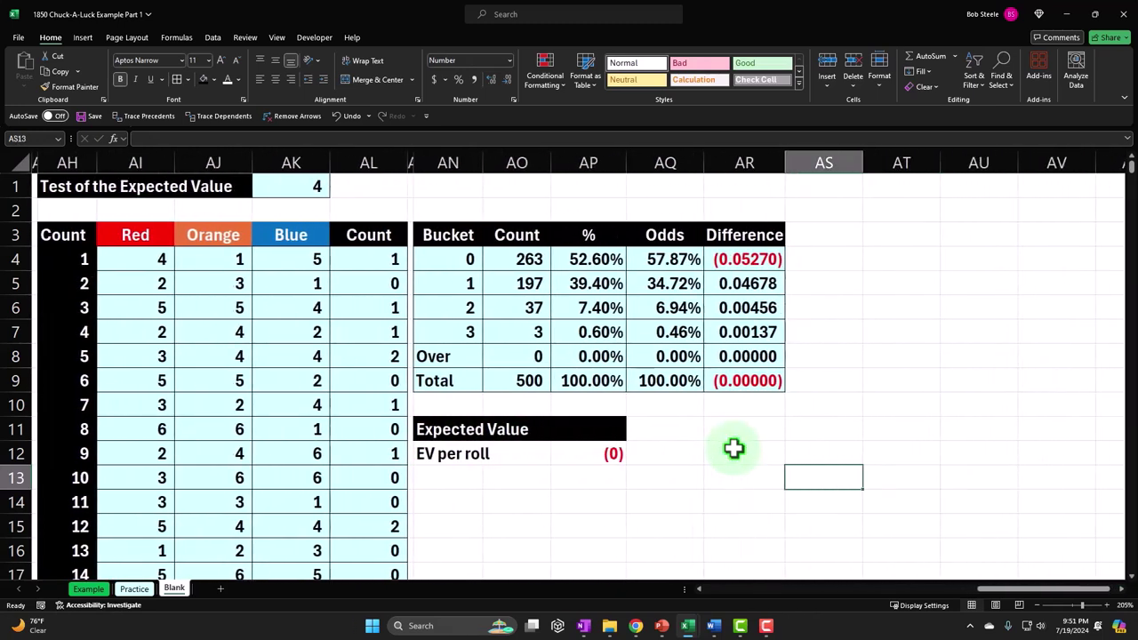
{"action": "key", "text": "Left"}
{"action": "key", "text": "Left"}
{"action": "key", "text": "Left"}
{"action": "key", "text": "Up"}
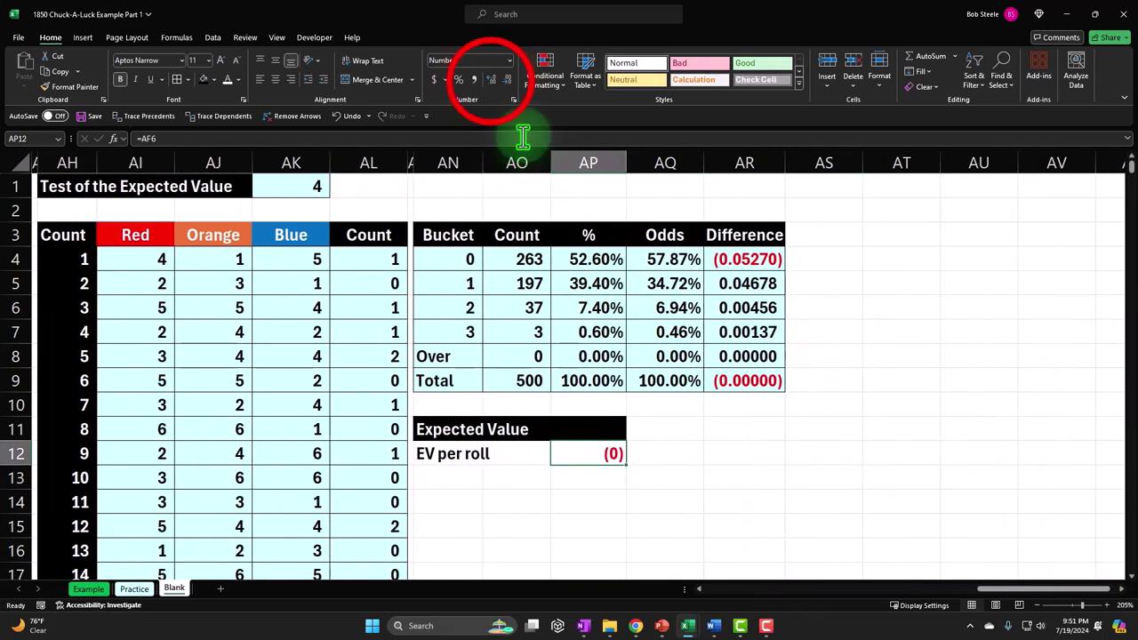
- Show EV per roll with four decimal places so it reads (0.0787)
{"action": "left_click", "coordinate": [491, 79]}
{"action": "left_click", "coordinate": [490, 79]}
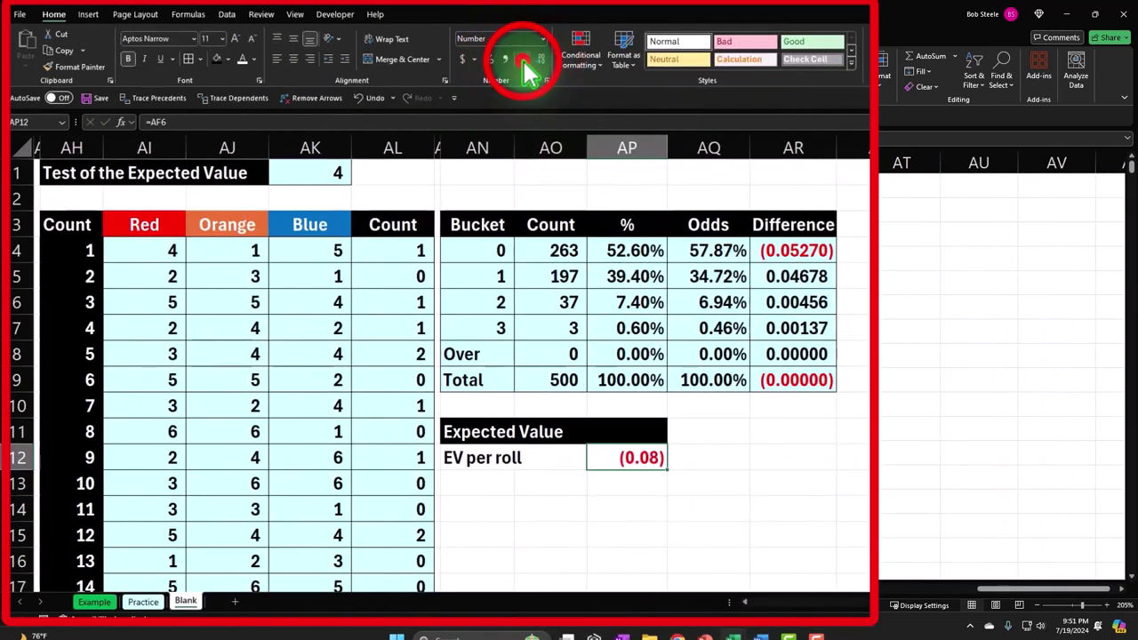
{"action": "left_click", "coordinate": [523, 61]}
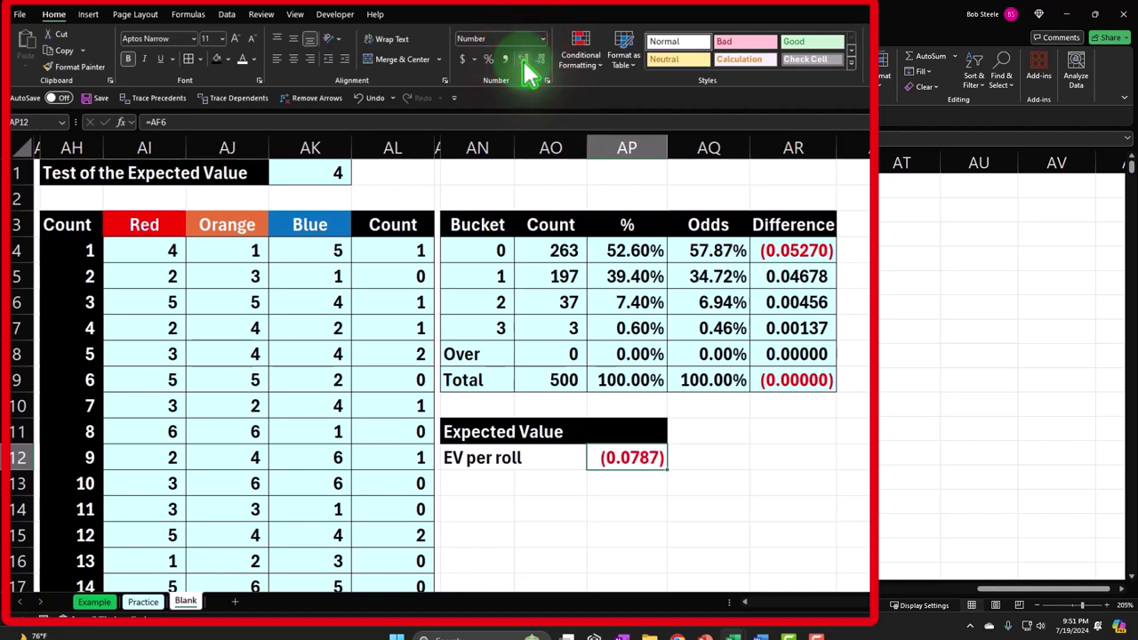
{"action": "left_click", "coordinate": [524, 59]}
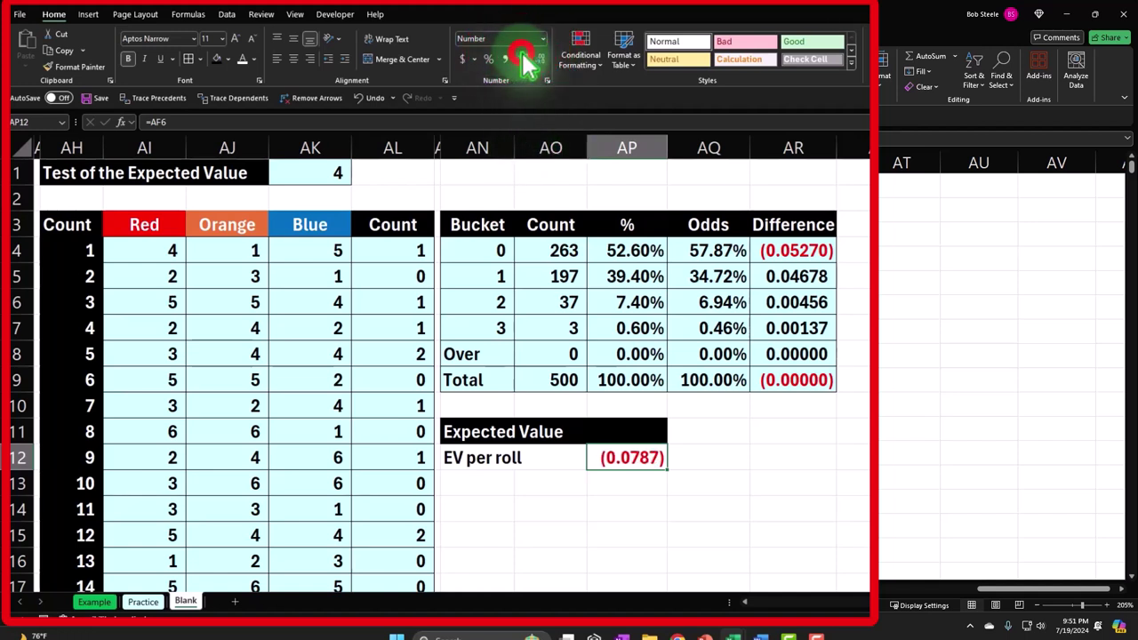
{"action": "left_click", "coordinate": [539, 60]}
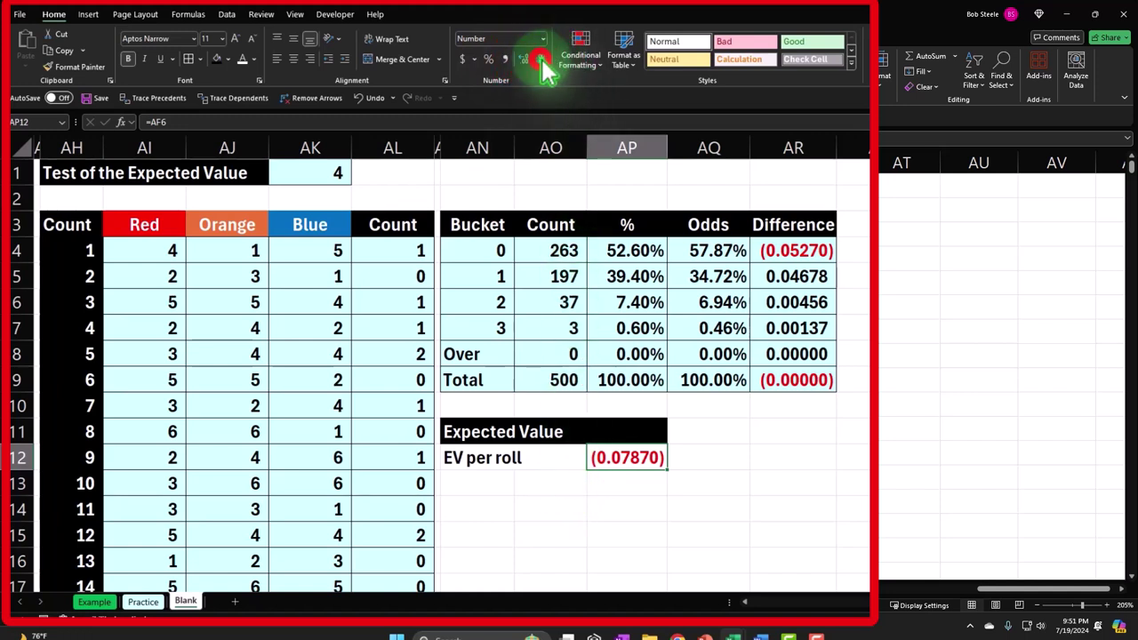
{"action": "left_click", "coordinate": [476, 483]}
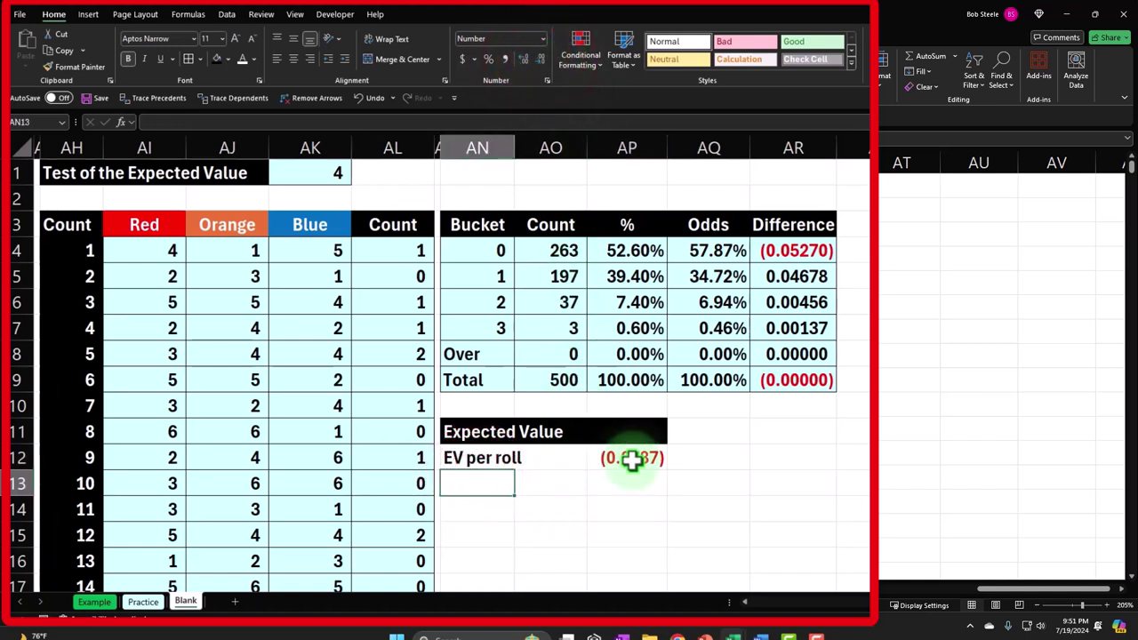
- Add Rolls (=AO9, 500) and Expected value (=AP12*AP13, 39.35) rows with two decimals
{"action": "type", "text": "Rolls"}
{"action": "key", "text": "Tab"}
{"action": "key", "text": "Tab"}
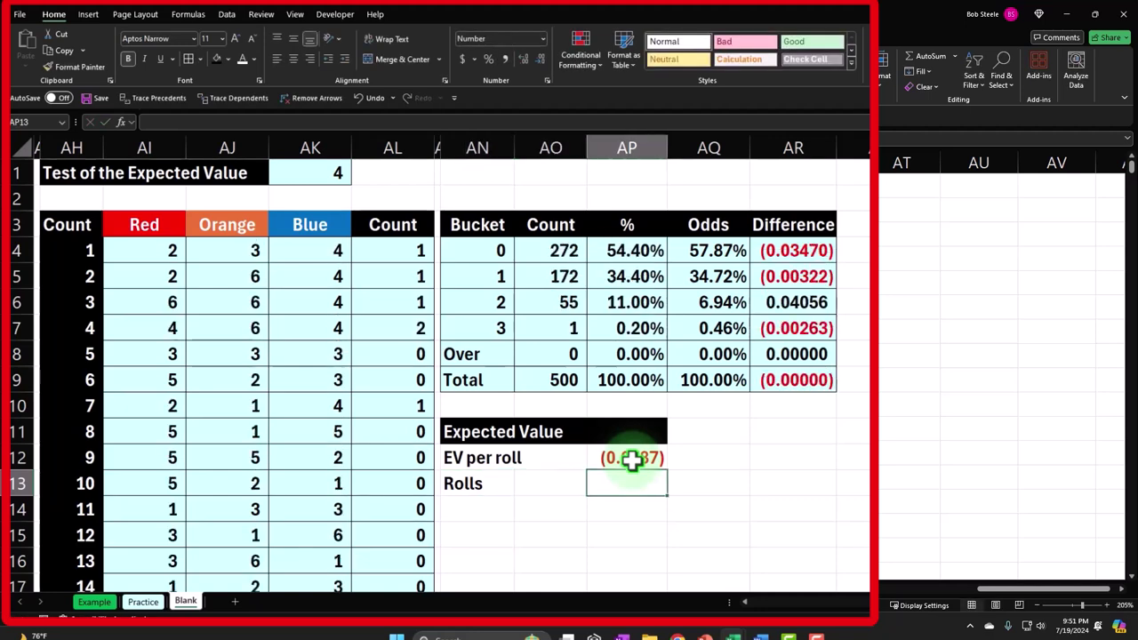
{"action": "type", "text": "="}
{"action": "key", "text": "Up"}
{"action": "key", "text": "Up"}
{"action": "key", "text": "Up"}
{"action": "key", "text": "Up"}
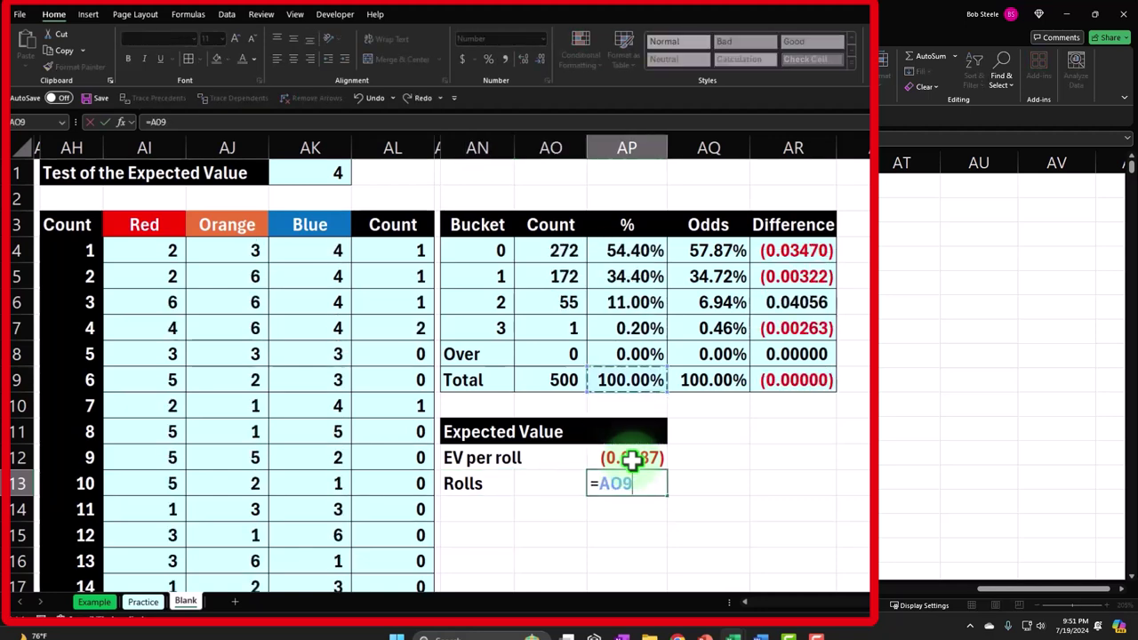
{"action": "key", "text": "Return"}
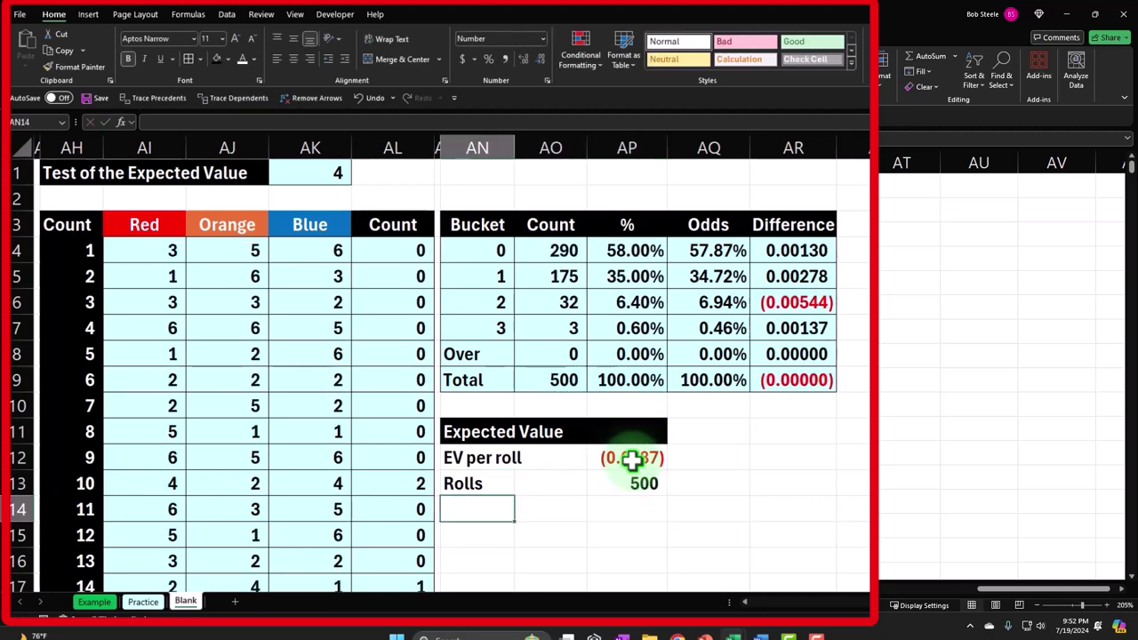
{"action": "type", "text": "E"}
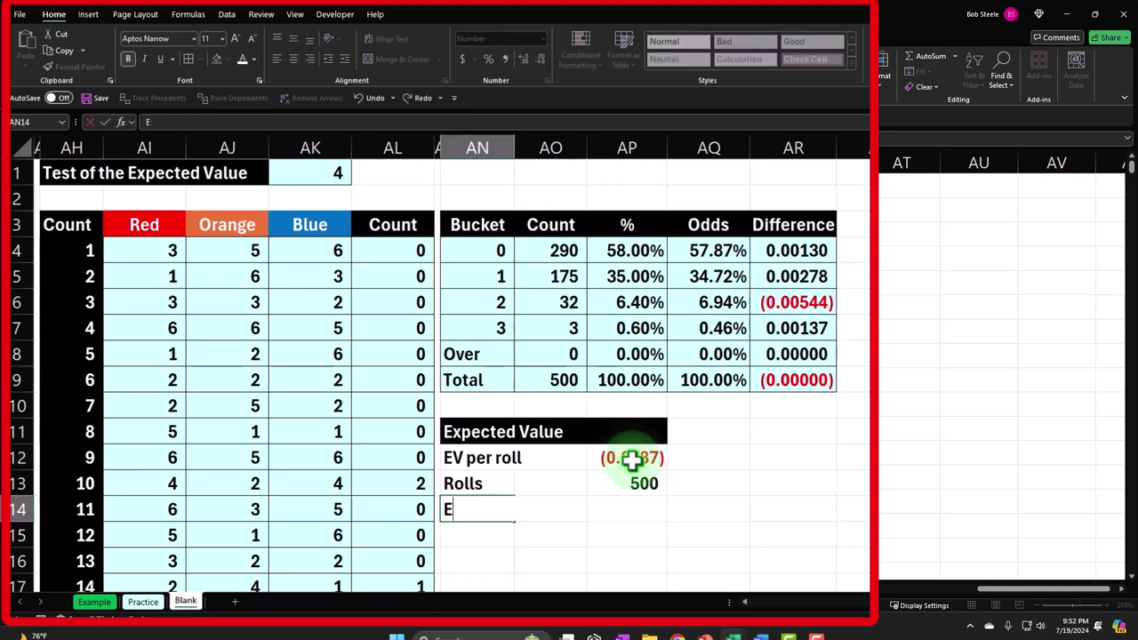
{"action": "type", "text": "xpected value"}
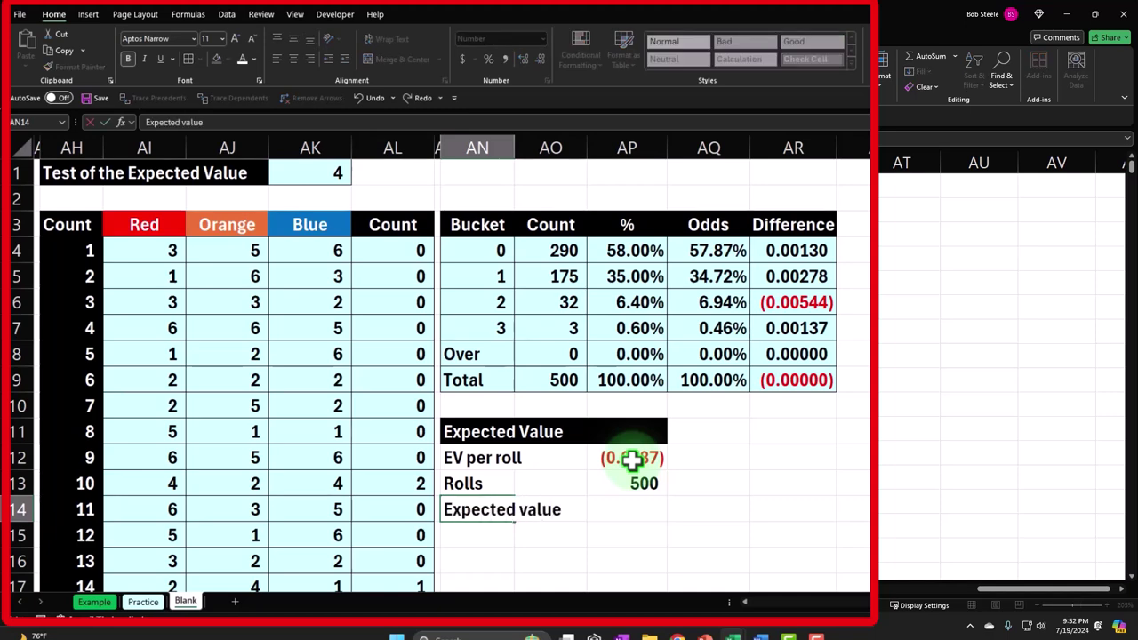
{"action": "key", "text": "Tab"}
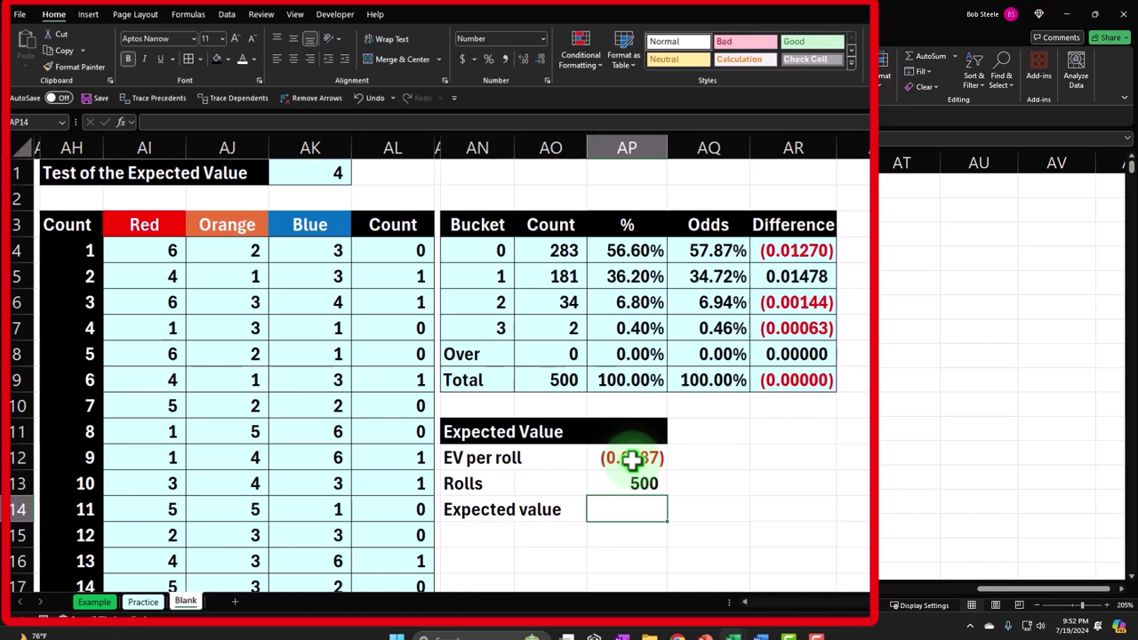
{"action": "type", "text": "="}
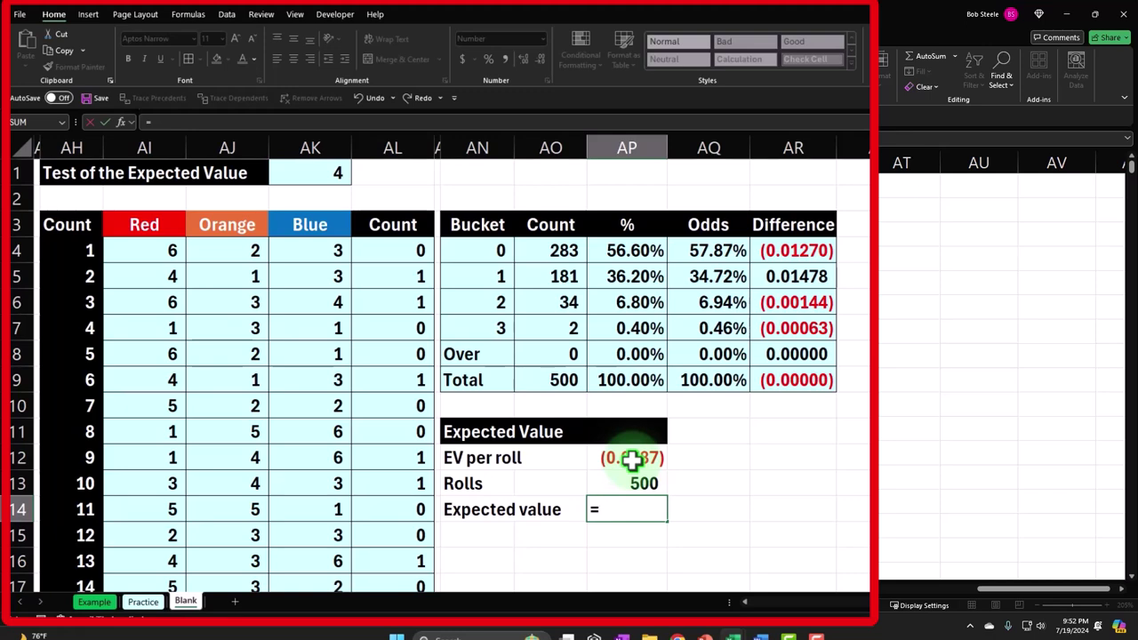
{"action": "type", "text": "AP13"}
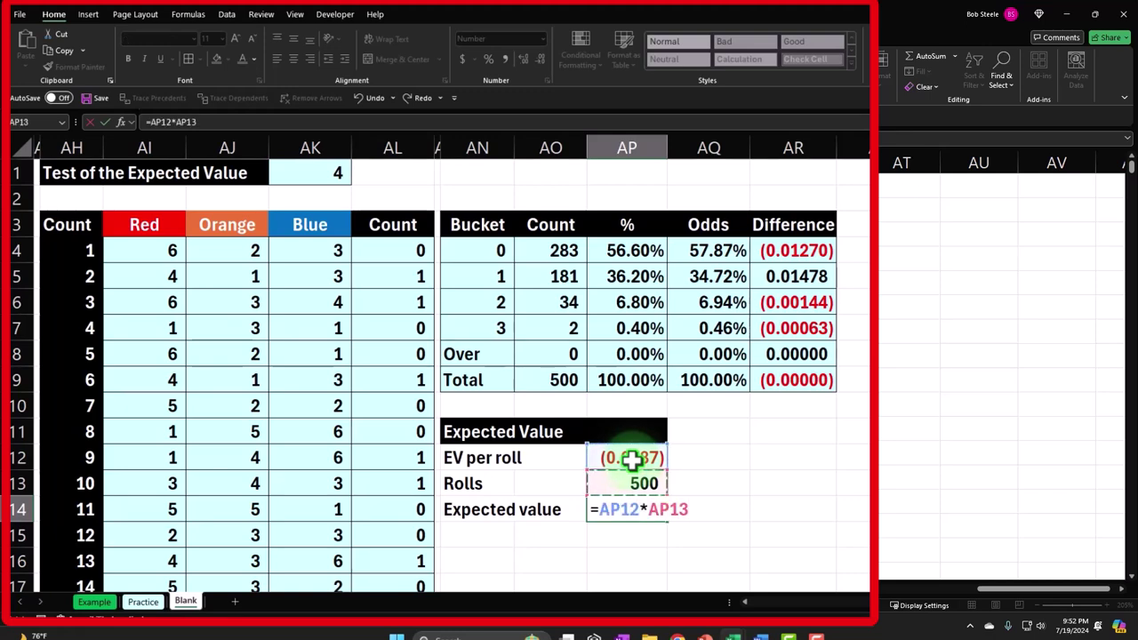
{"action": "key", "text": "Left"}
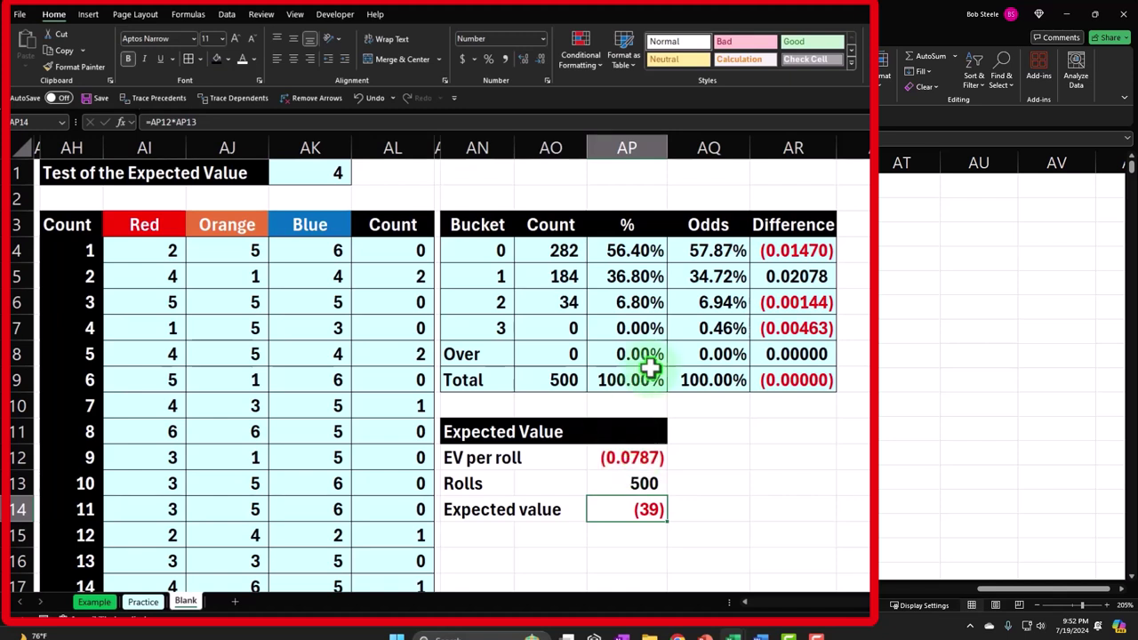
{"action": "left_click", "coordinate": [525, 61]}
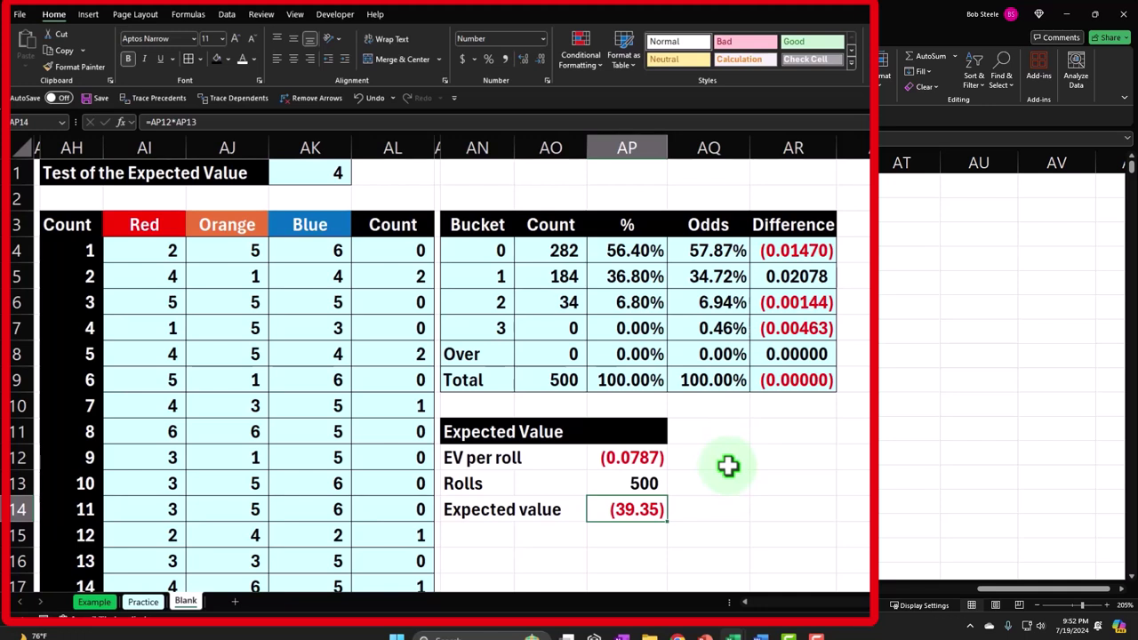
- Give the AN12:AP14 Expected Value block borders and a light-blue fill
{"action": "left_click_drag", "start_coordinate": [472, 457], "coordinate": [625, 509]}
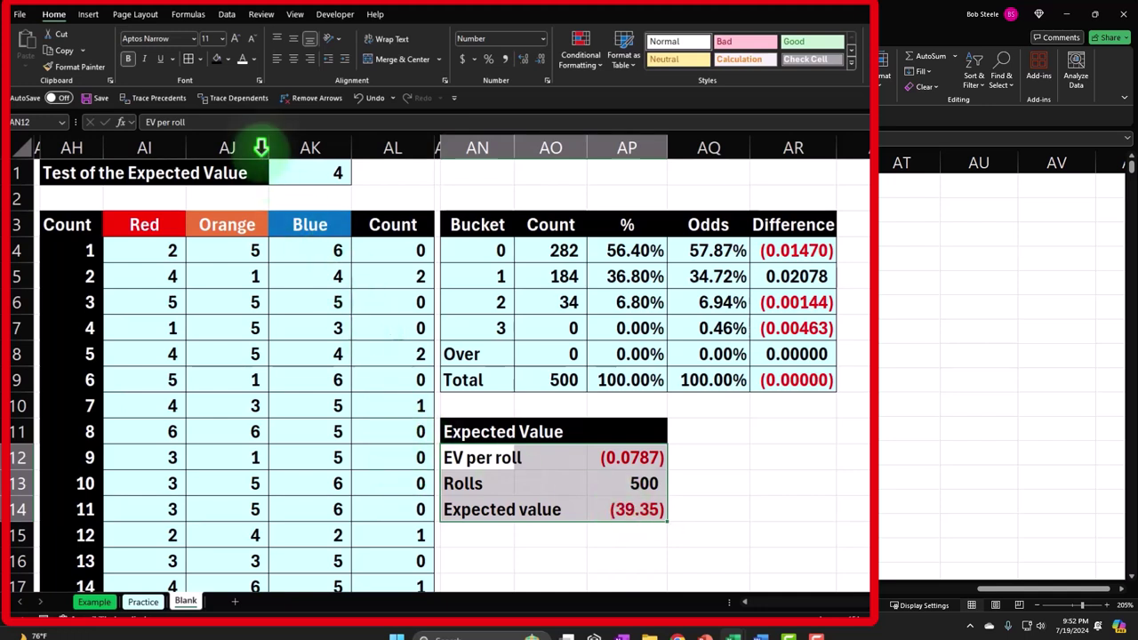
{"action": "left_click", "coordinate": [213, 61]}
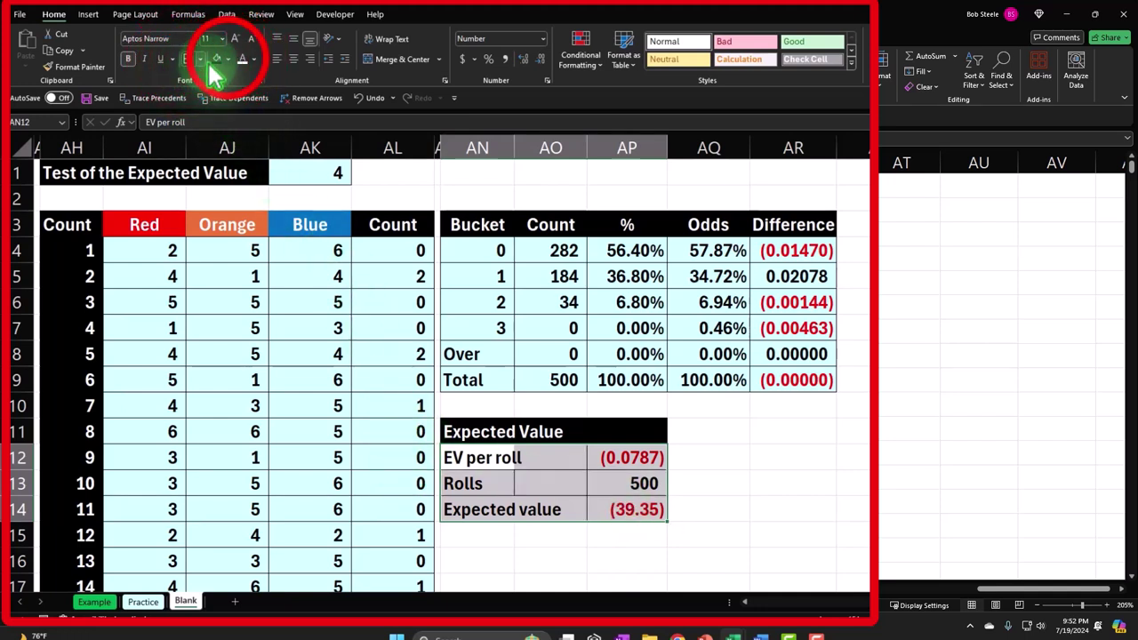
{"action": "left_click", "coordinate": [226, 58]}
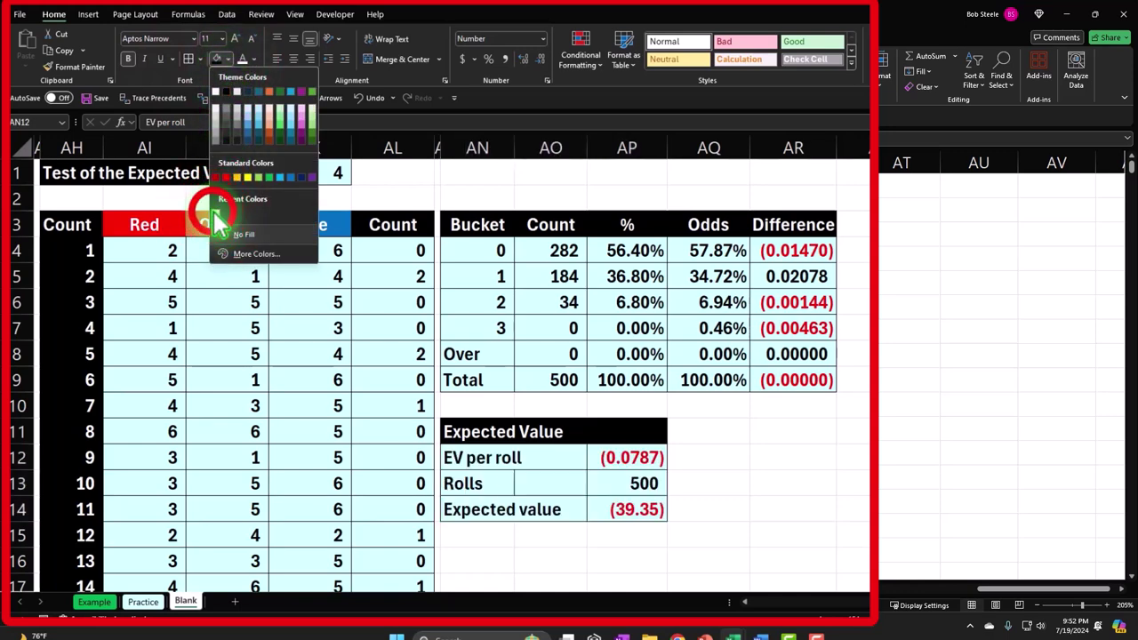
{"action": "left_click", "coordinate": [218, 230]}
{"action": "scroll", "coordinate": [820, 376], "scroll_direction": "down", "scroll_amount": 2}
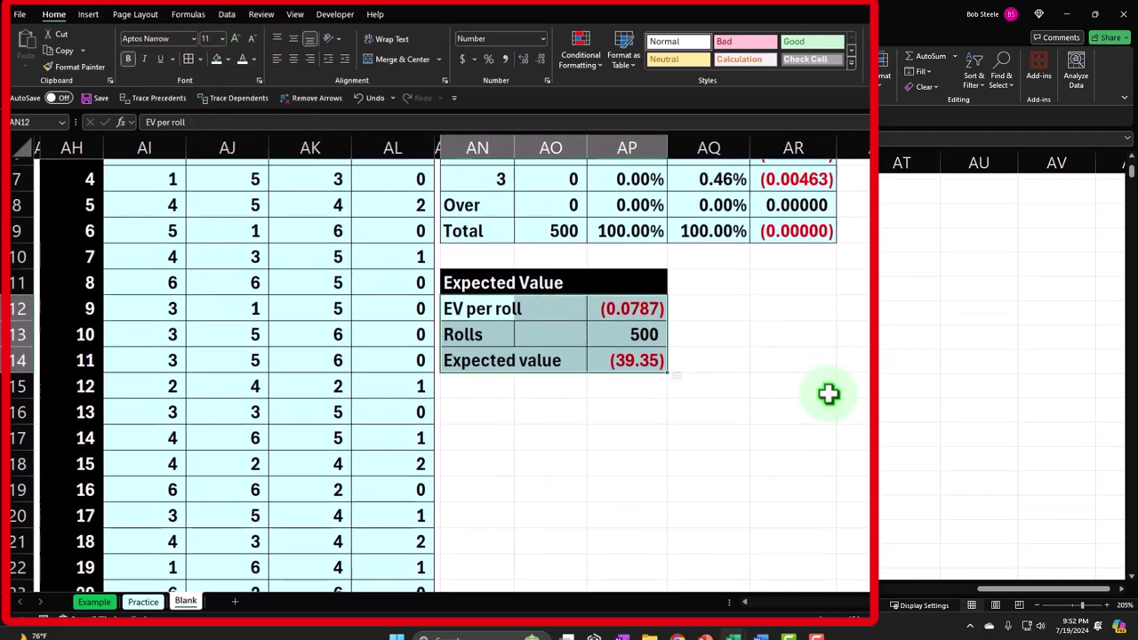
{"action": "left_click", "coordinate": [491, 406]}
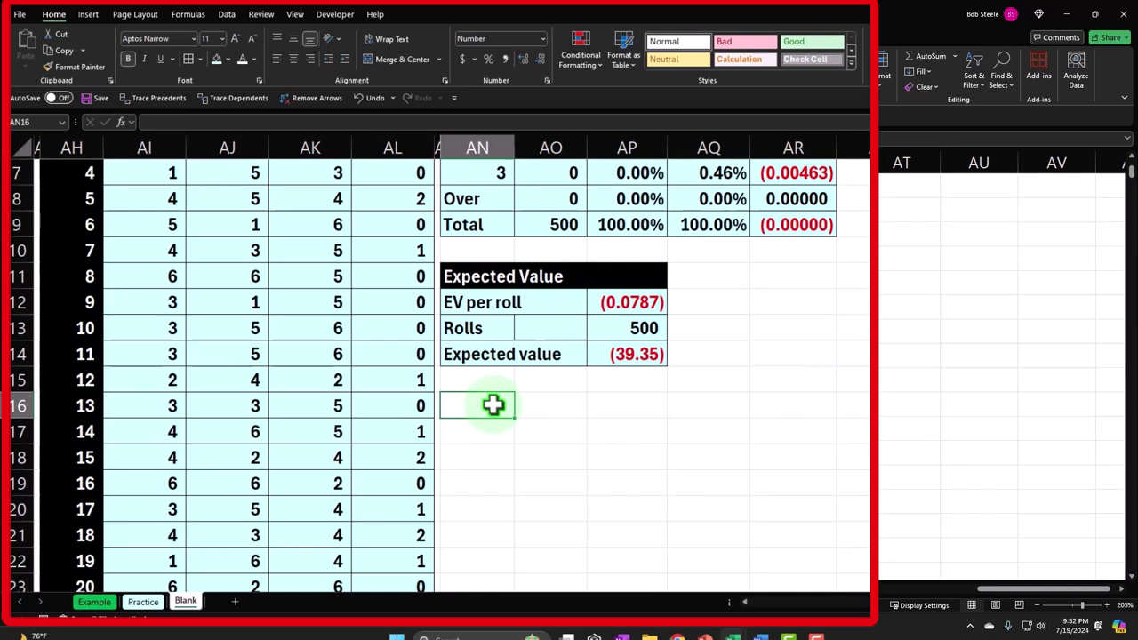
- Enter Losses and Wins headings in AO16 and AP16
{"action": "key", "text": "Right"}
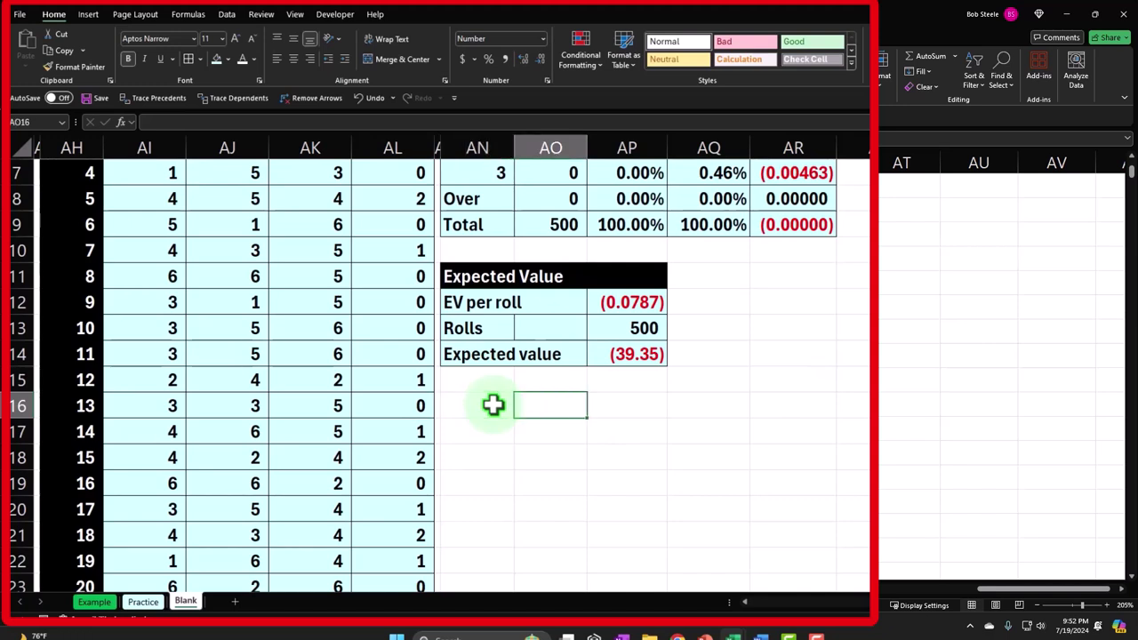
{"action": "type", "text": "Losses"}
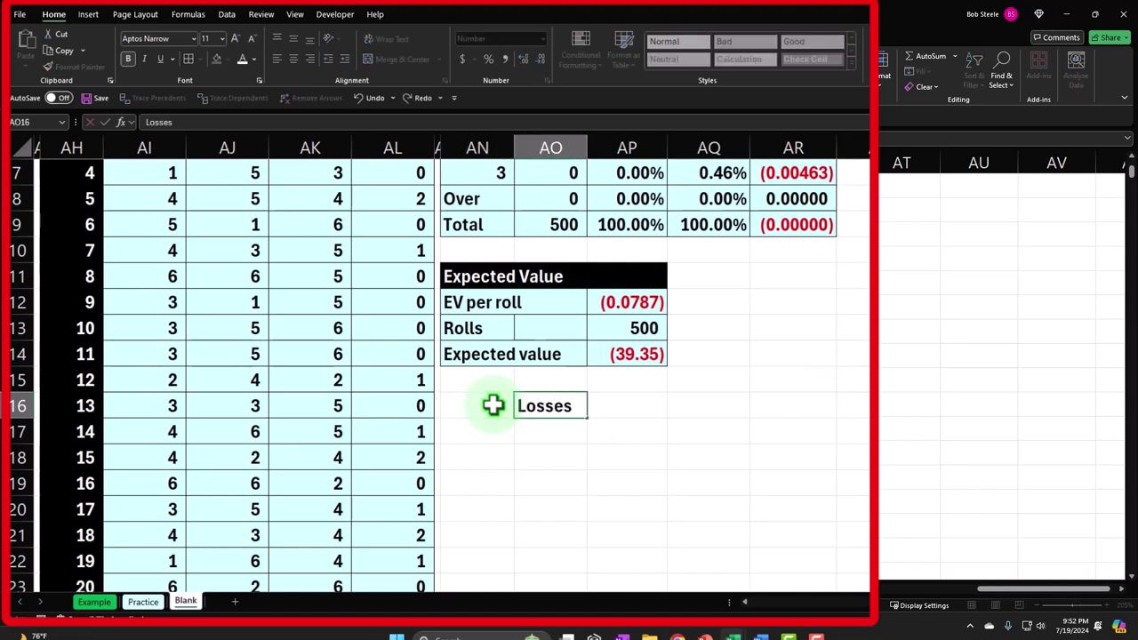
{"action": "key", "text": "Tab"}
{"action": "type", "text": "W"}
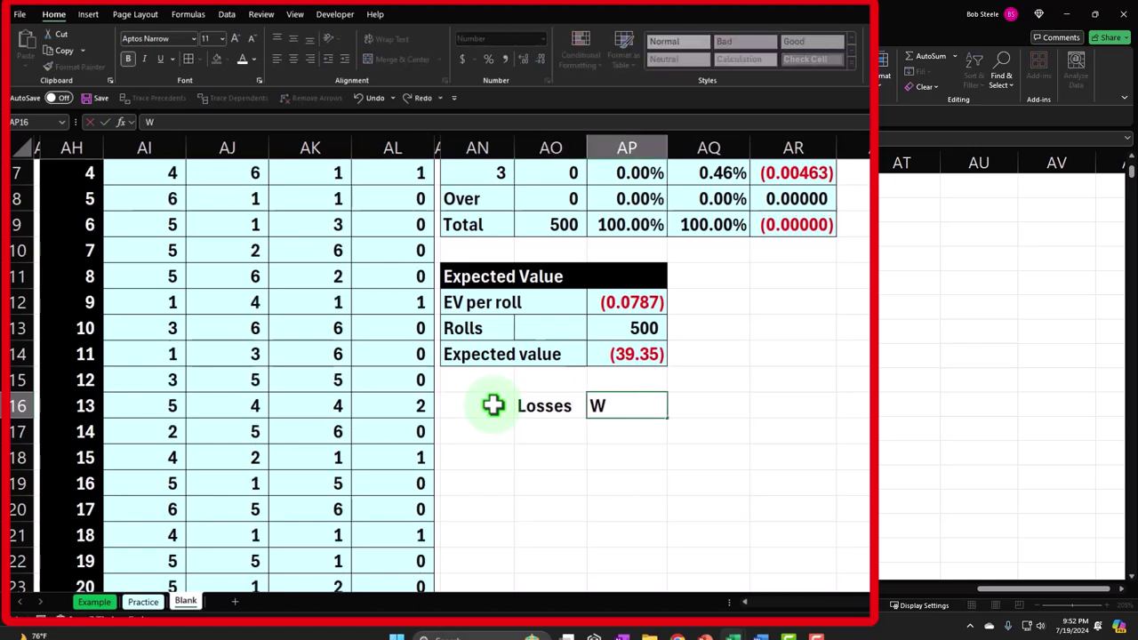
{"action": "key", "text": "Return"}
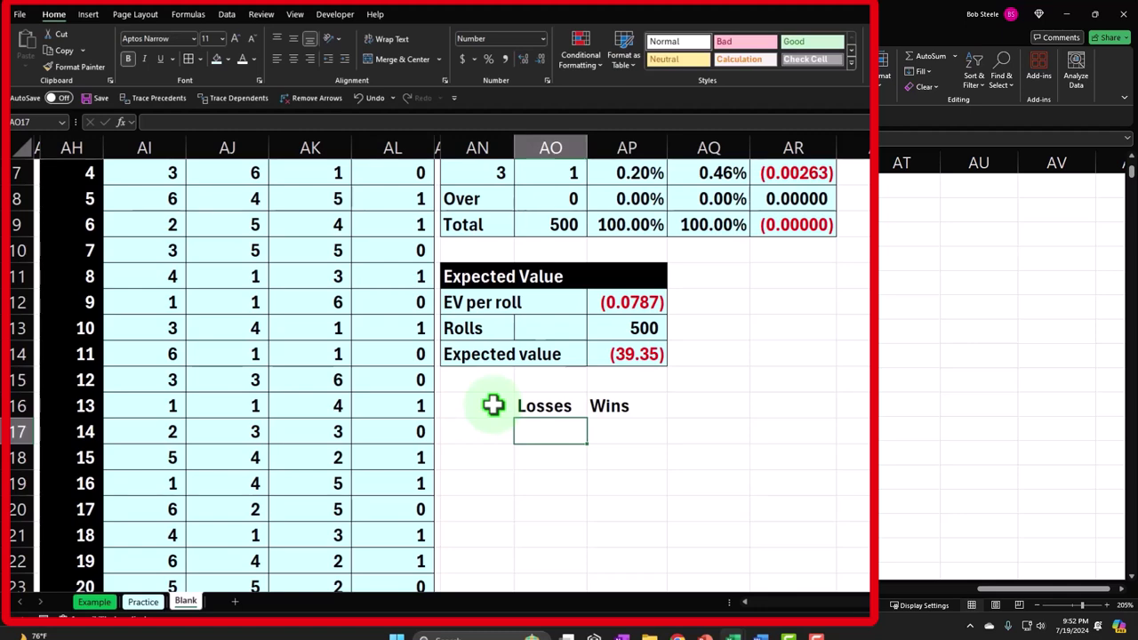
- Enter the outcome numbers 0, 1, 2 and 3 across AO17:AR17
{"action": "type", "text": "0"}
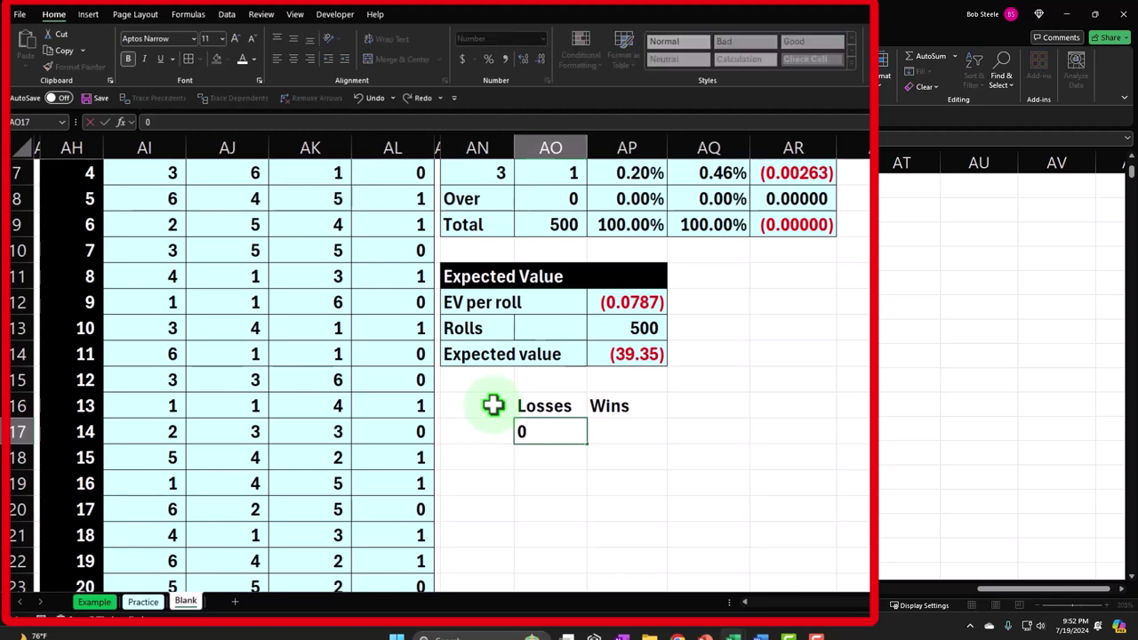
{"action": "key", "text": "Tab"}
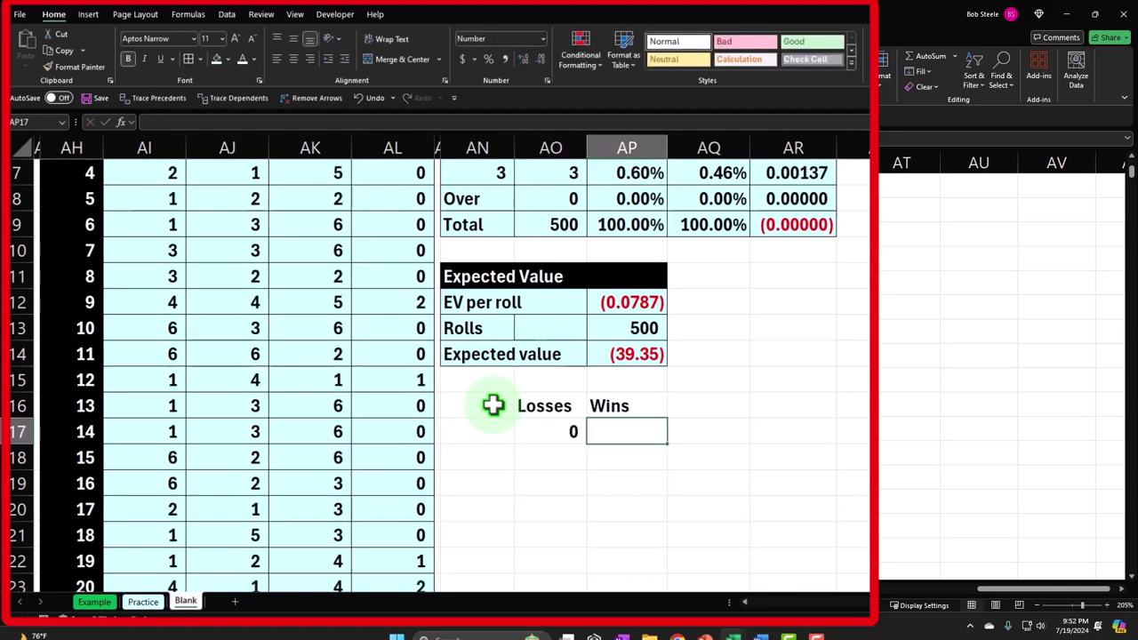
{"action": "type", "text": "1"}
{"action": "key", "text": "Tab"}
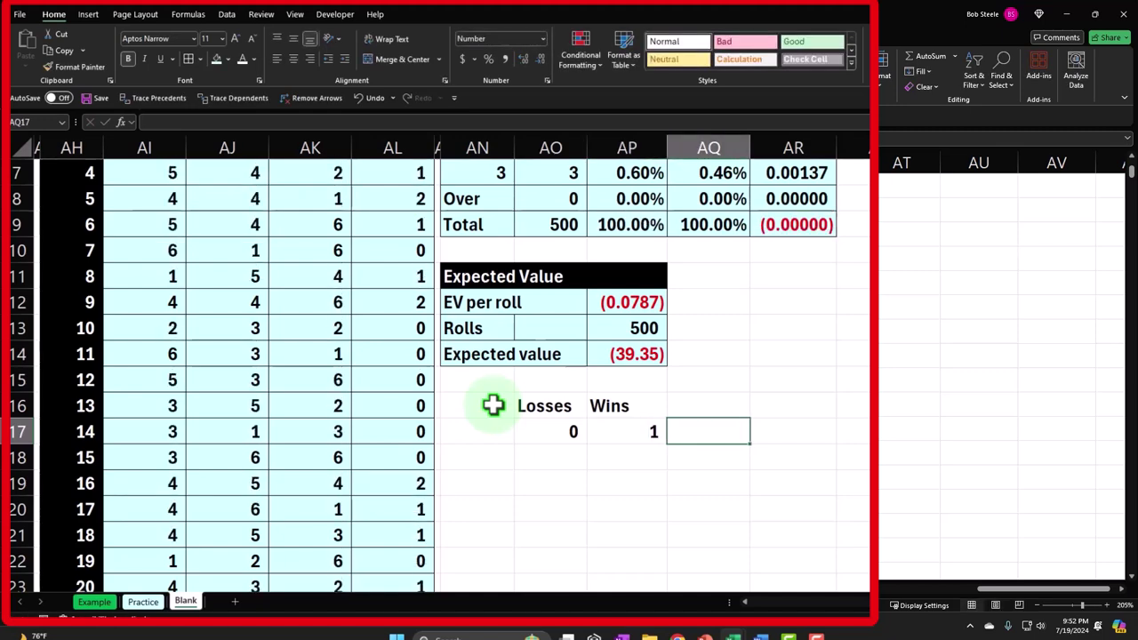
{"action": "type", "text": "2"}
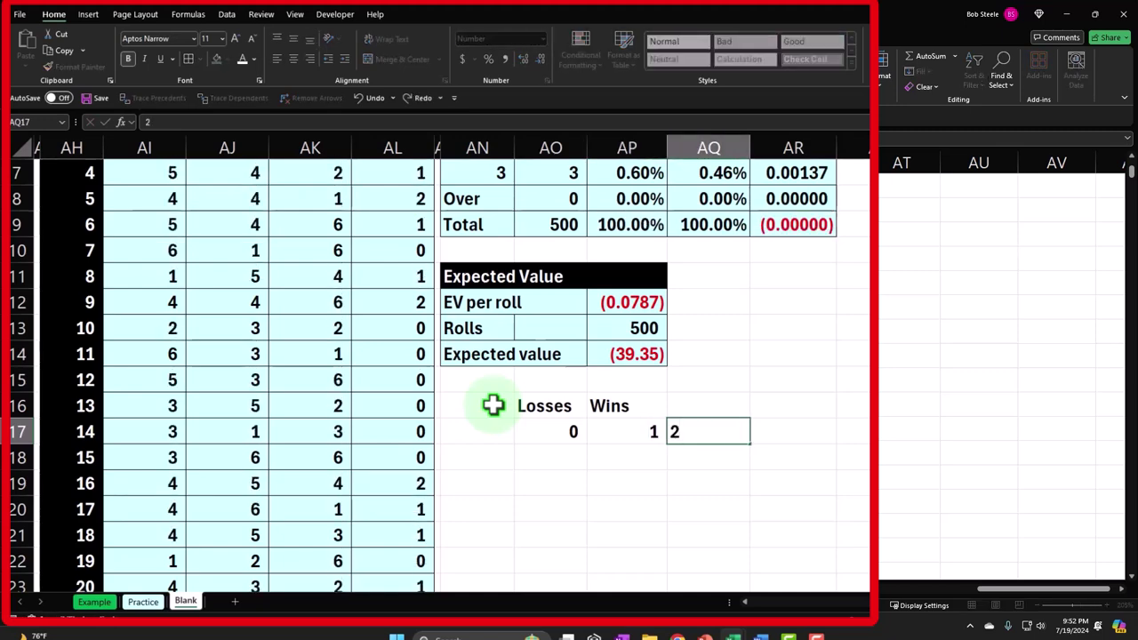
{"action": "key", "text": "Tab"}
{"action": "type", "text": "3"}
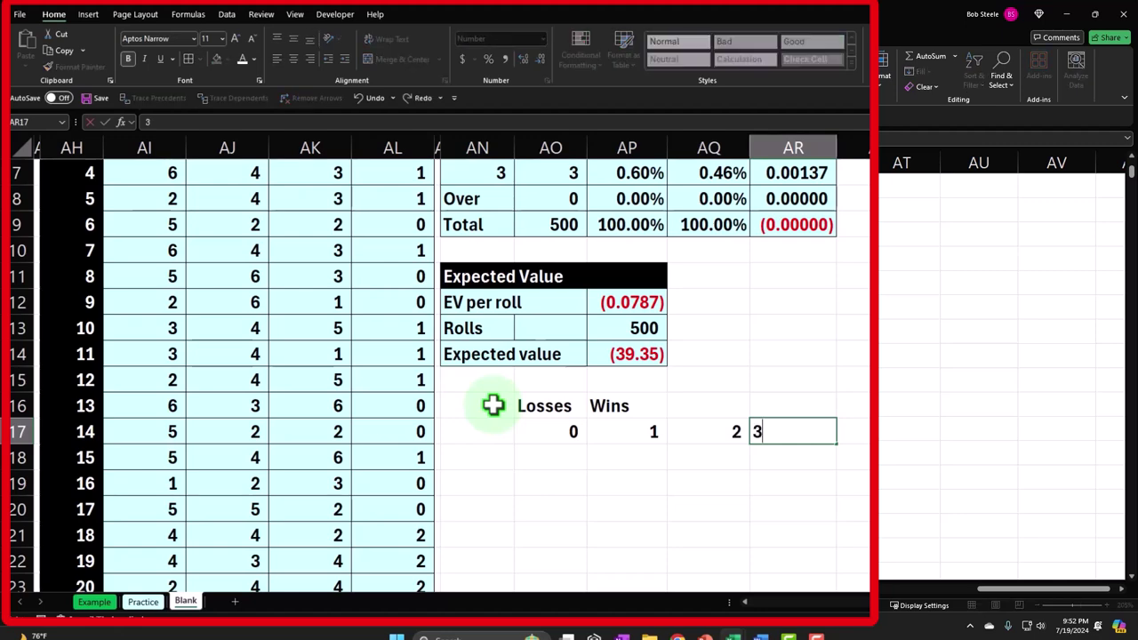
{"action": "key", "text": "Tab"}
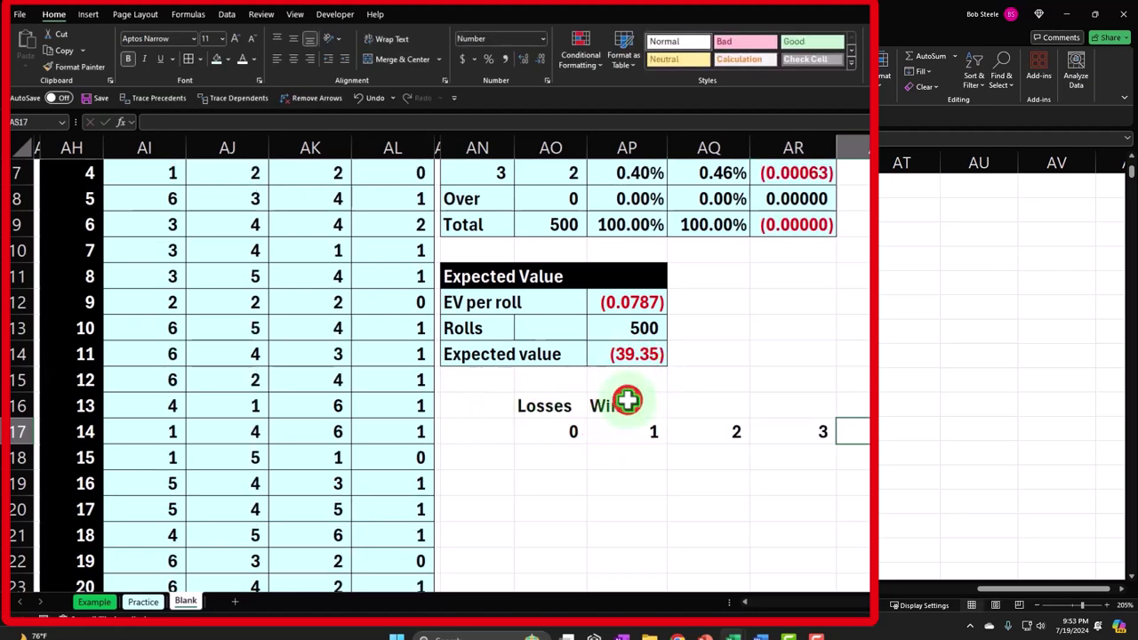
- Try Merge & Center on Wins across AP16:AR16, then undo the merge
{"action": "left_click_drag", "start_coordinate": [635, 399], "coordinate": [767, 400]}
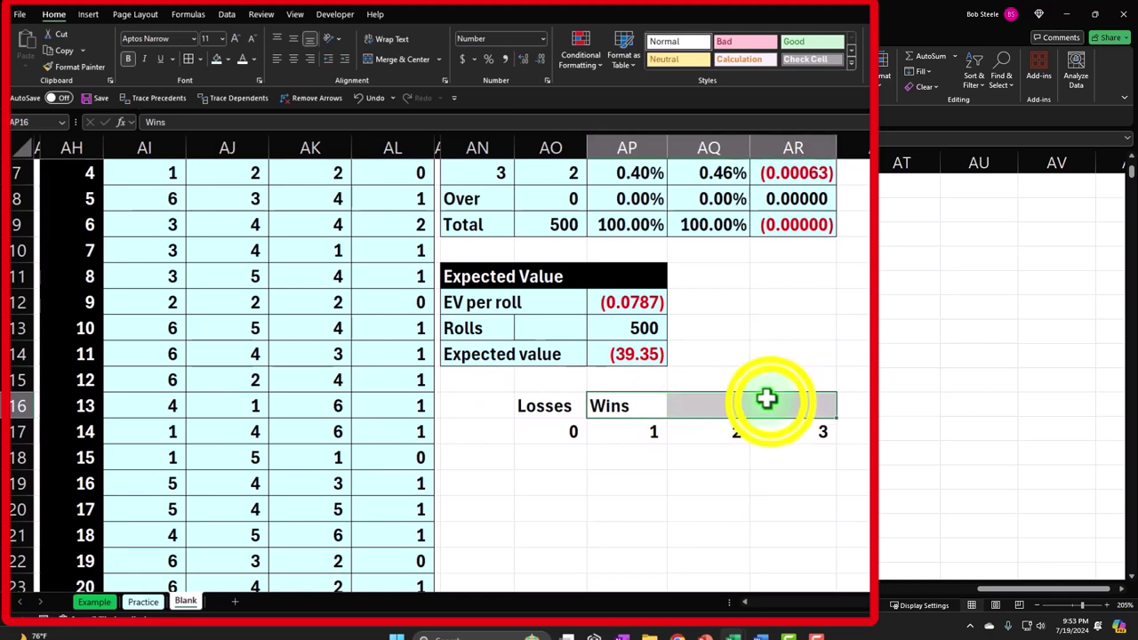
{"action": "right_click", "coordinate": [773, 407]}
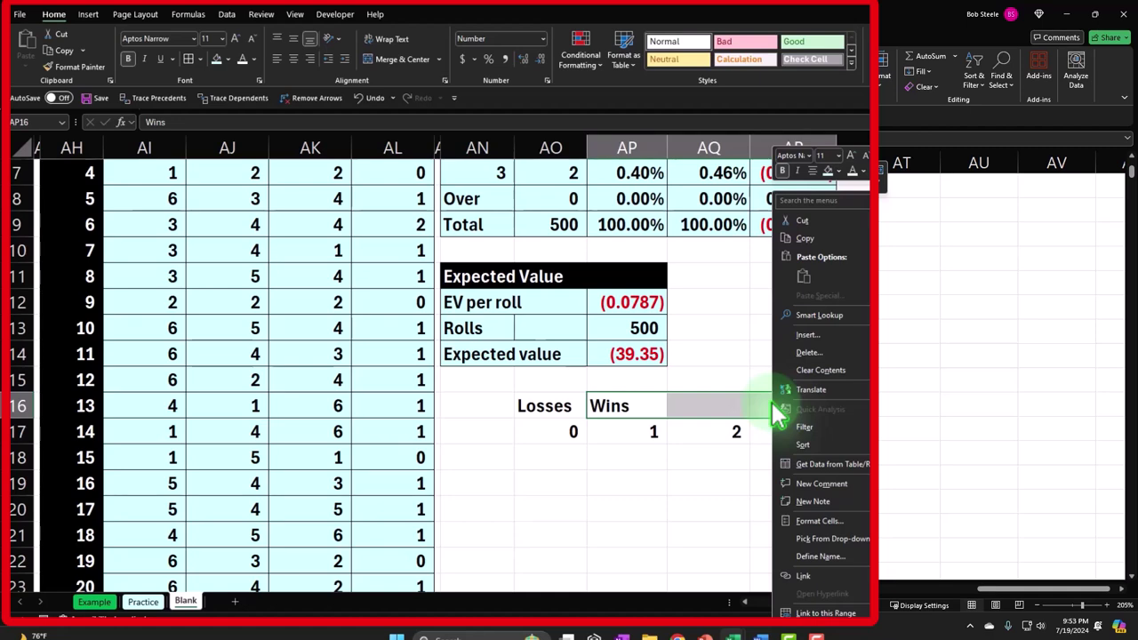
{"action": "left_click", "coordinate": [818, 521]}
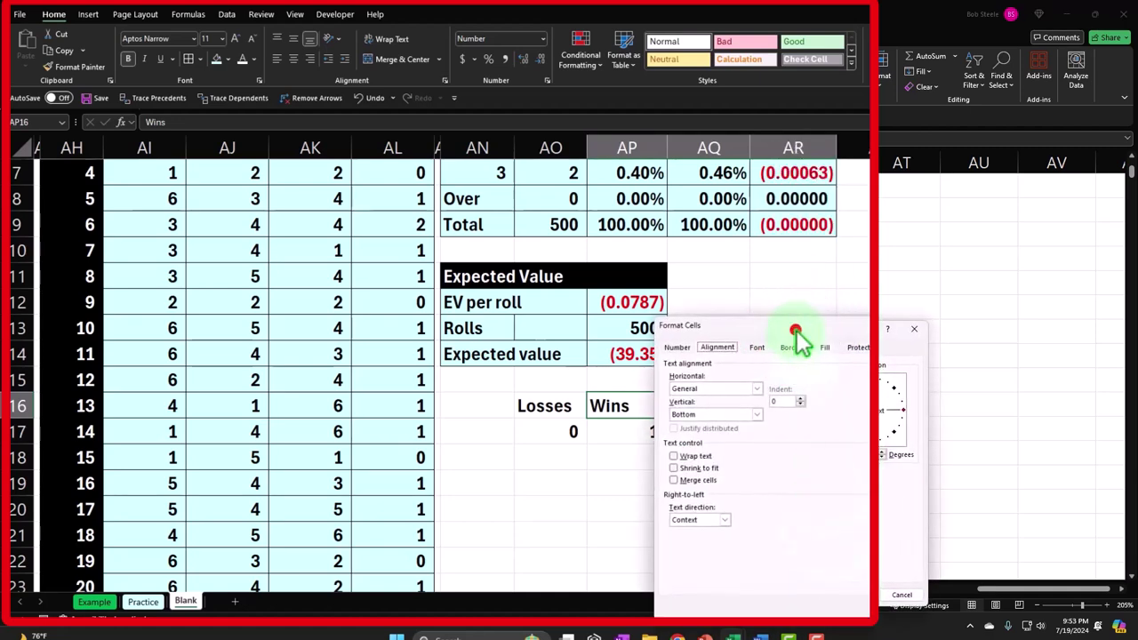
{"action": "left_click_drag", "start_coordinate": [800, 338], "coordinate": [917, 220]}
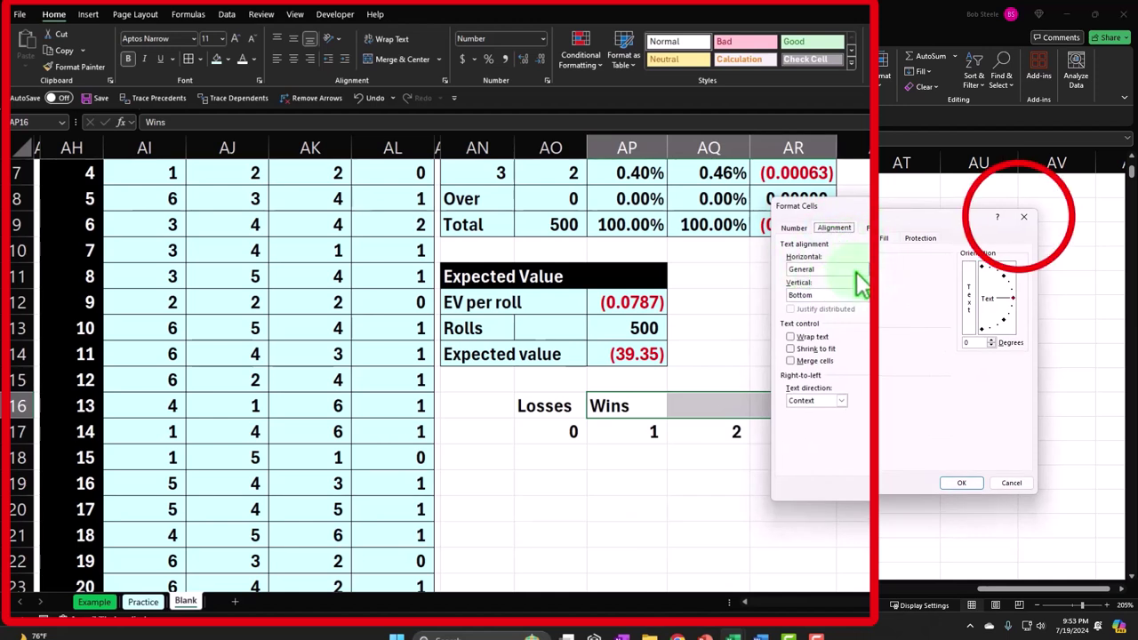
{"action": "left_click", "coordinate": [1023, 219]}
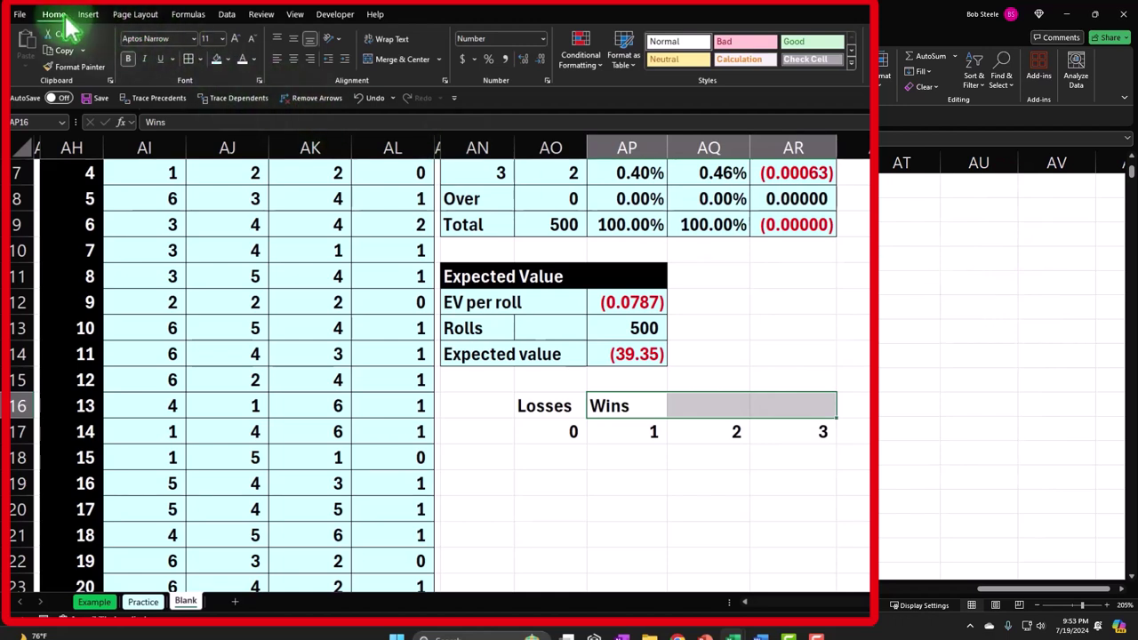
{"action": "left_click", "coordinate": [402, 58]}
{"action": "left_click", "coordinate": [692, 497]}
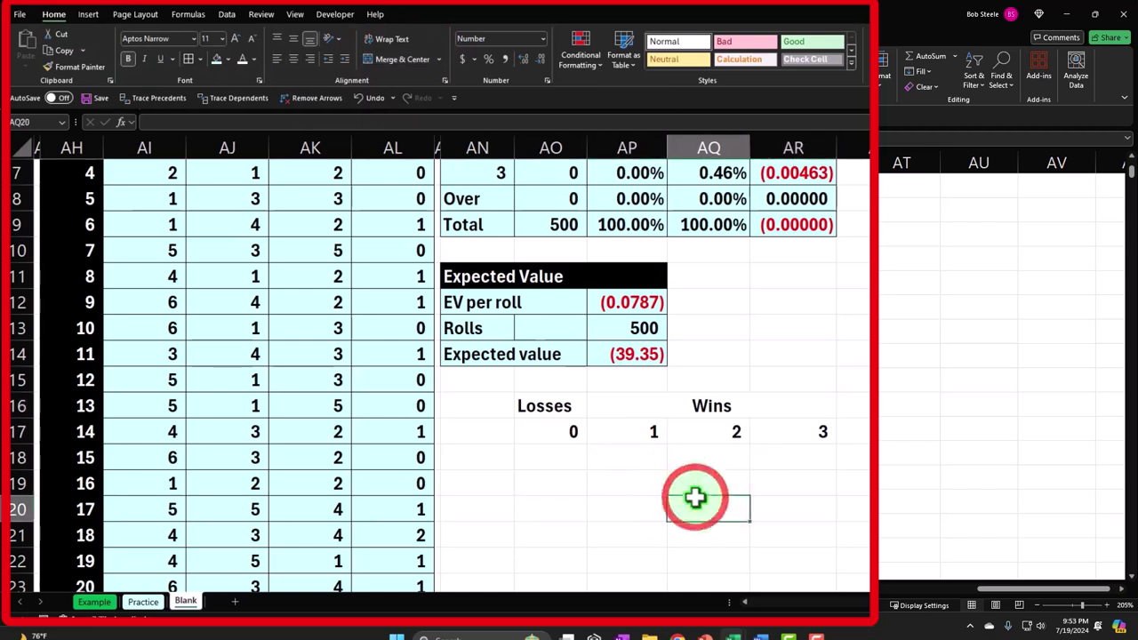
{"action": "left_click", "coordinate": [629, 147]}
{"action": "left_click", "coordinate": [707, 148]}
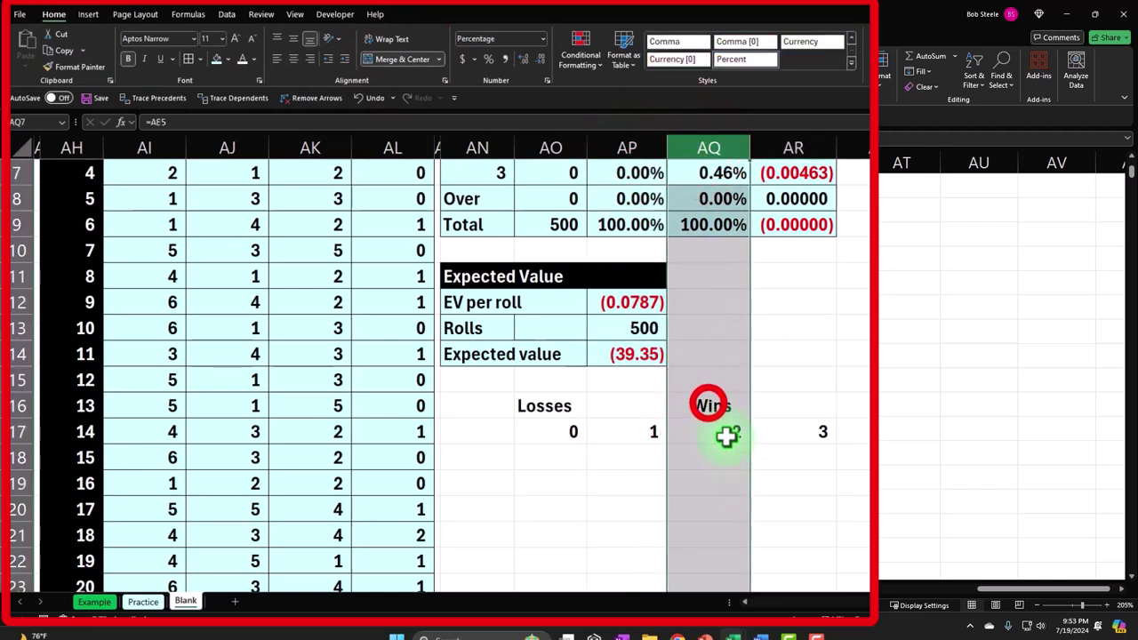
{"action": "left_click", "coordinate": [708, 405]}
{"action": "left_click", "coordinate": [369, 98]}
{"action": "left_click", "coordinate": [622, 406]}
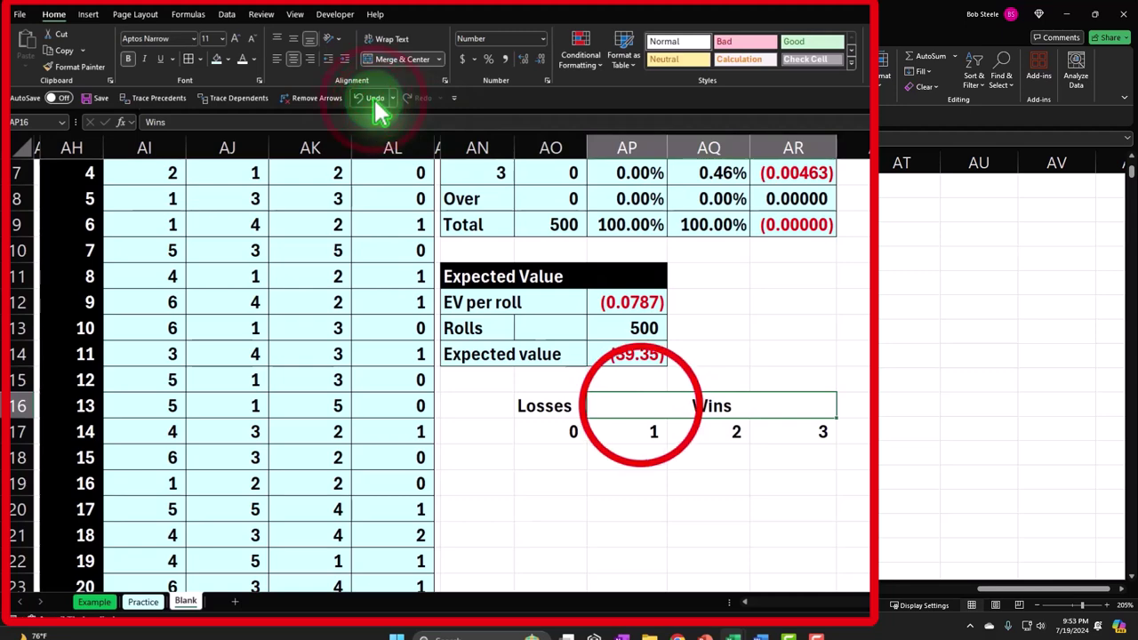
- Set AP16:AR16 horizontal alignment to Center Across Selection in Format Cells
{"action": "left_click_drag", "start_coordinate": [669, 400], "coordinate": [765, 406]}
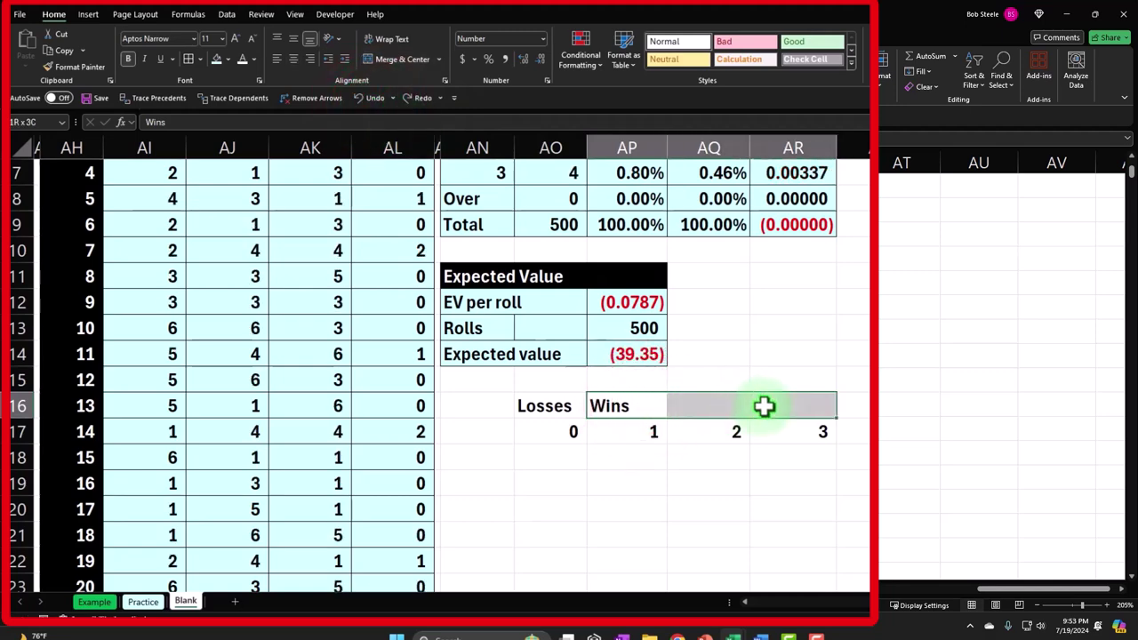
{"action": "right_click", "coordinate": [762, 405]}
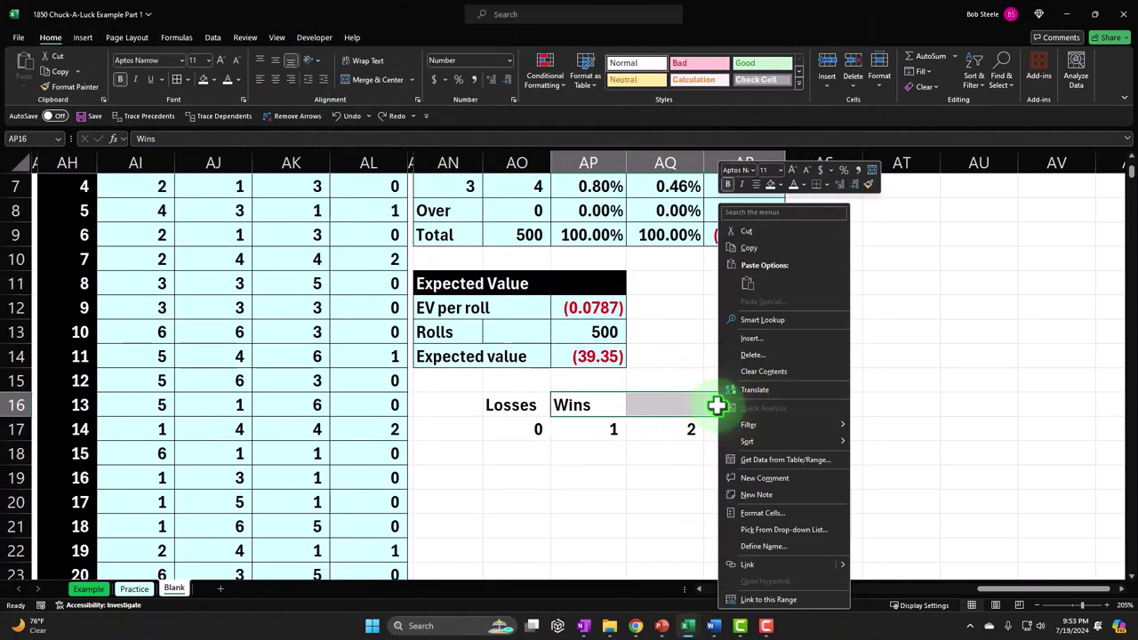
{"action": "mouse_move", "coordinate": [729, 423]}
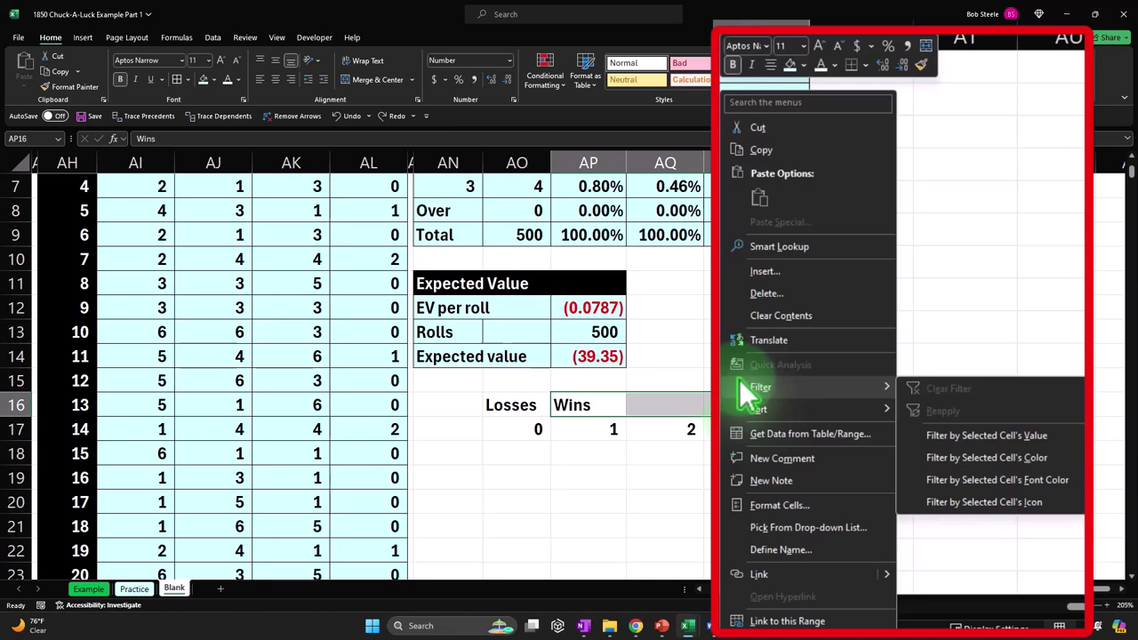
{"action": "left_click", "coordinate": [733, 513]}
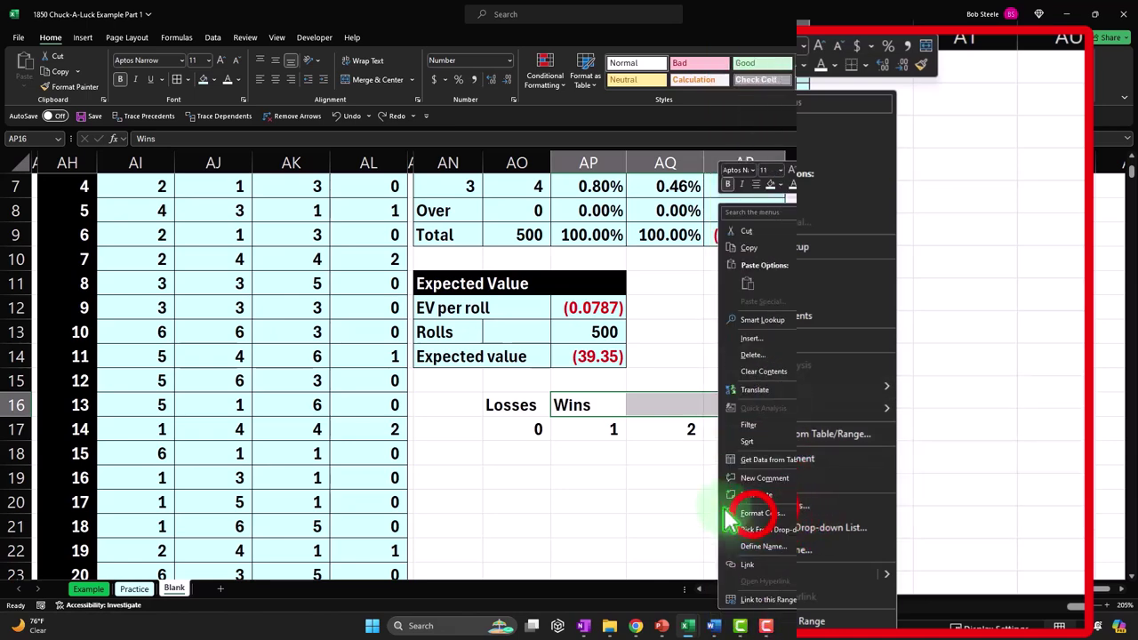
{"action": "left_click", "coordinate": [702, 321]}
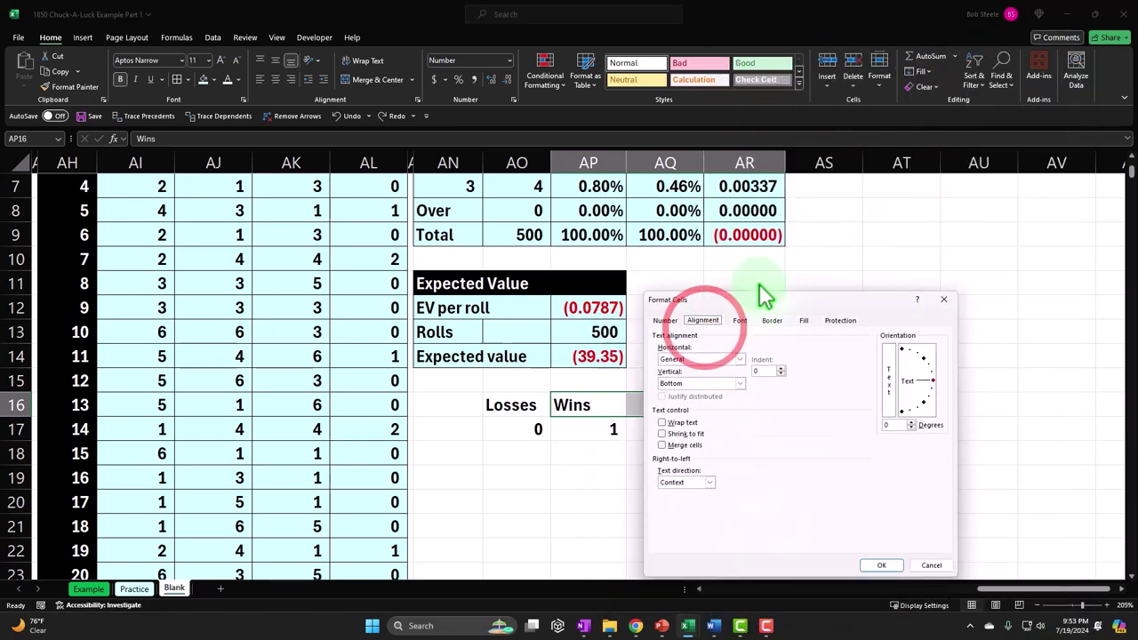
{"action": "left_click", "coordinate": [740, 359]}
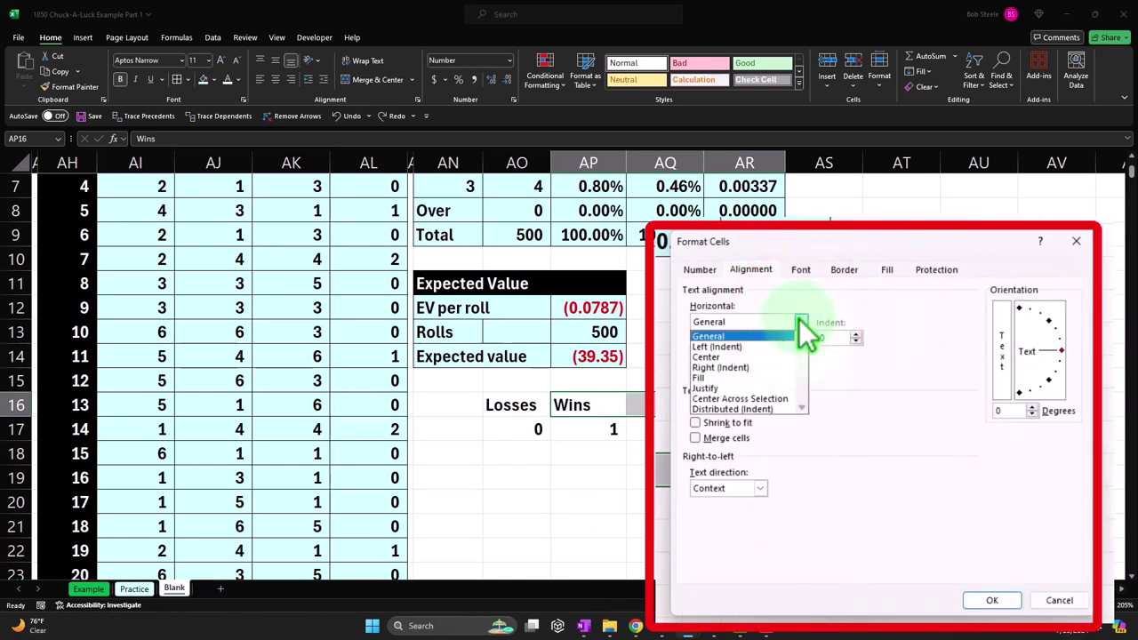
{"action": "left_click", "coordinate": [789, 400]}
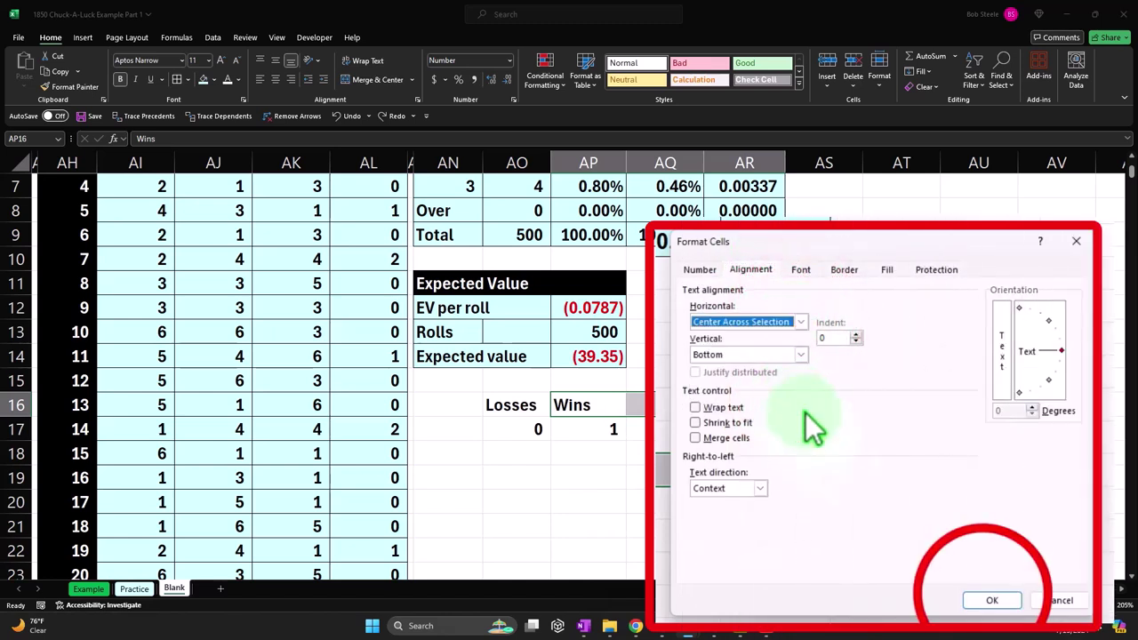
{"action": "left_click", "coordinate": [987, 600]}
{"action": "left_click", "coordinate": [888, 501]}
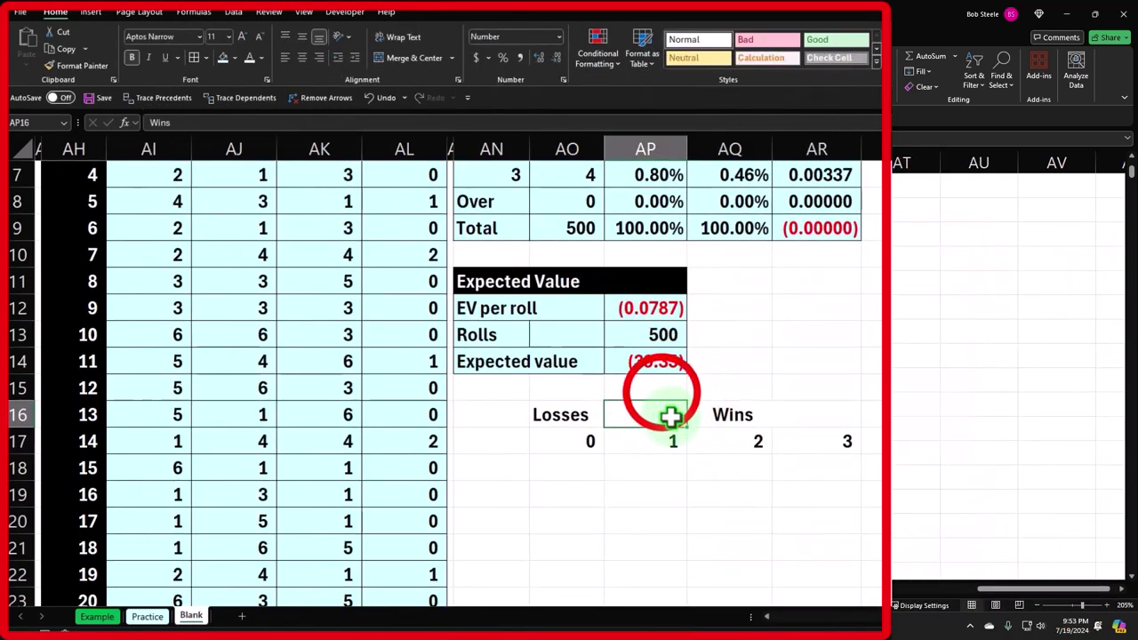
- Fill the Wins header green and the Losses header red, centring Losses
{"action": "left_click_drag", "start_coordinate": [660, 388], "coordinate": [804, 413]}
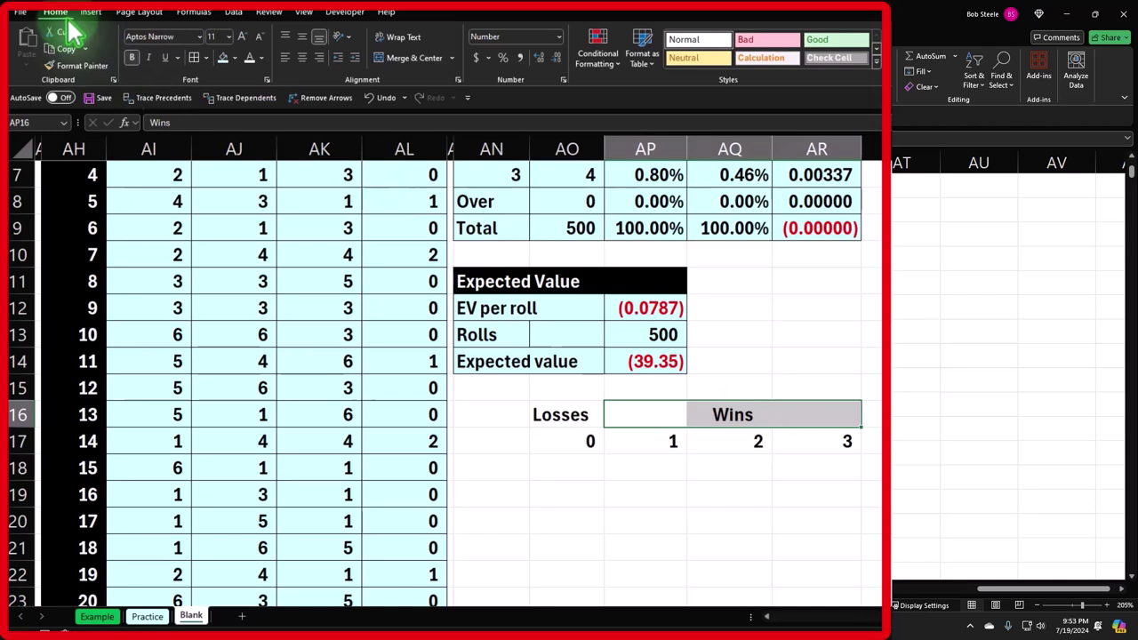
{"action": "left_click", "coordinate": [233, 57]}
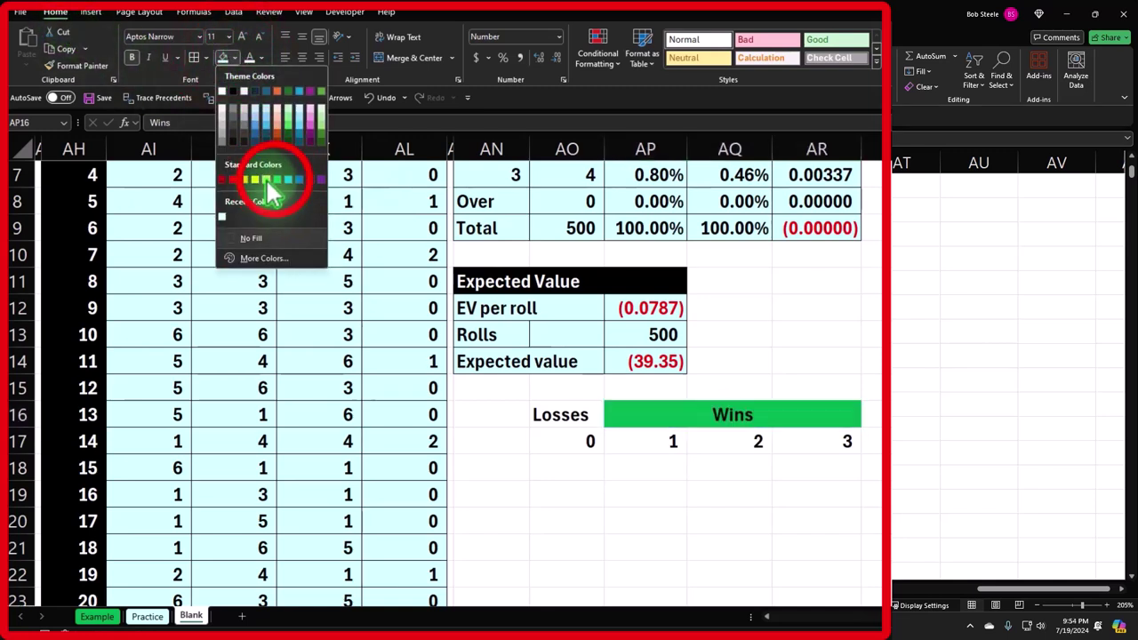
{"action": "left_click", "coordinate": [276, 180]}
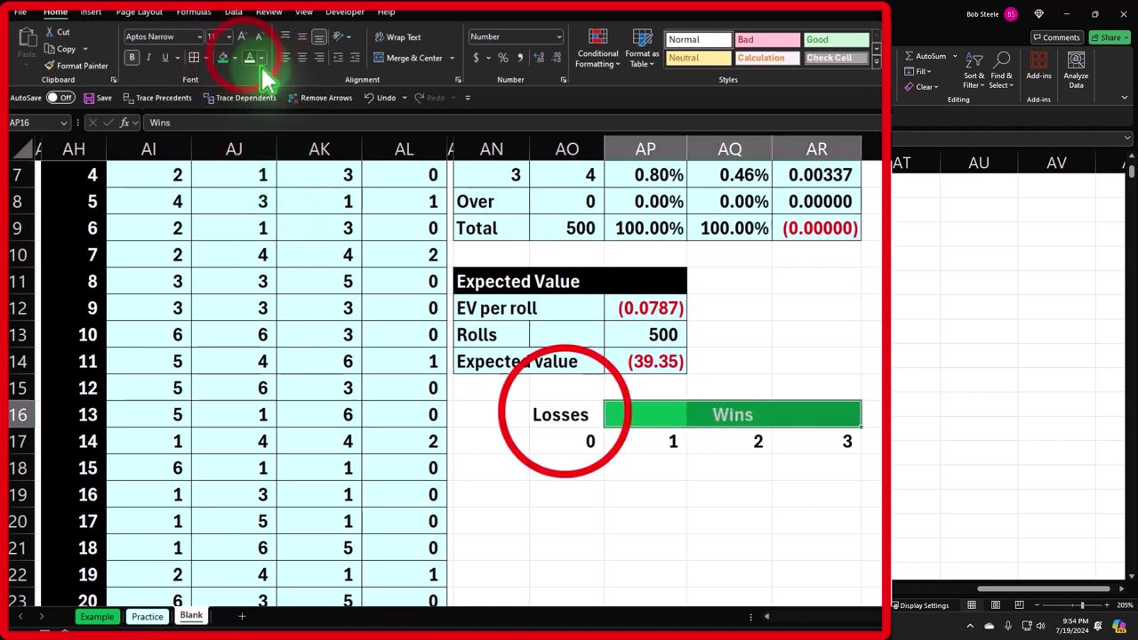
{"action": "left_click", "coordinate": [565, 423]}
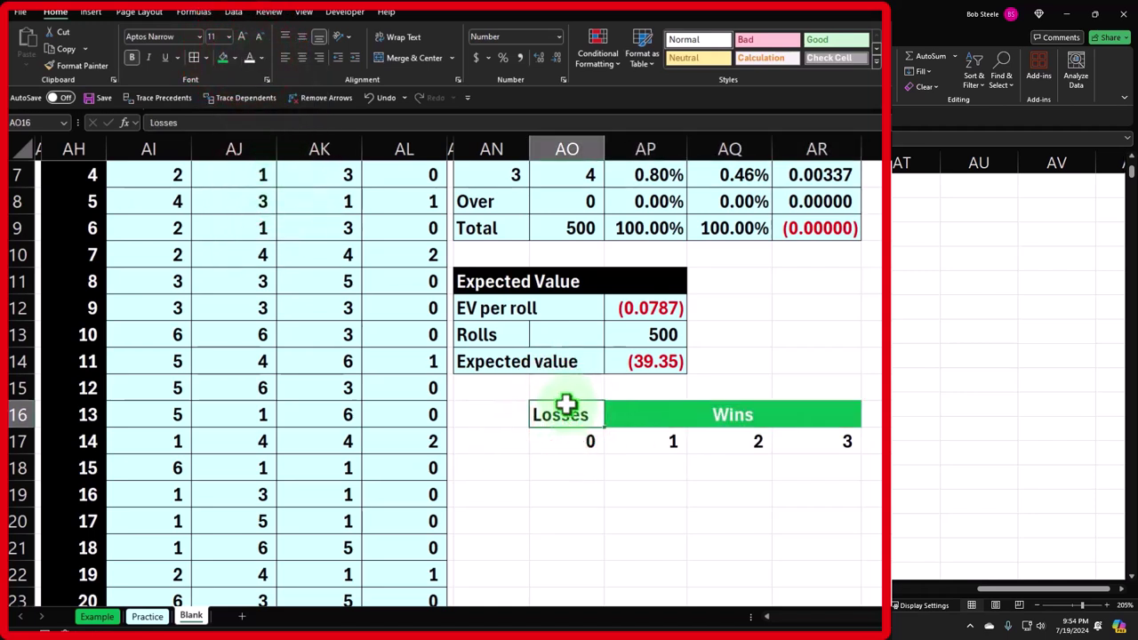
{"action": "left_click", "coordinate": [233, 58]}
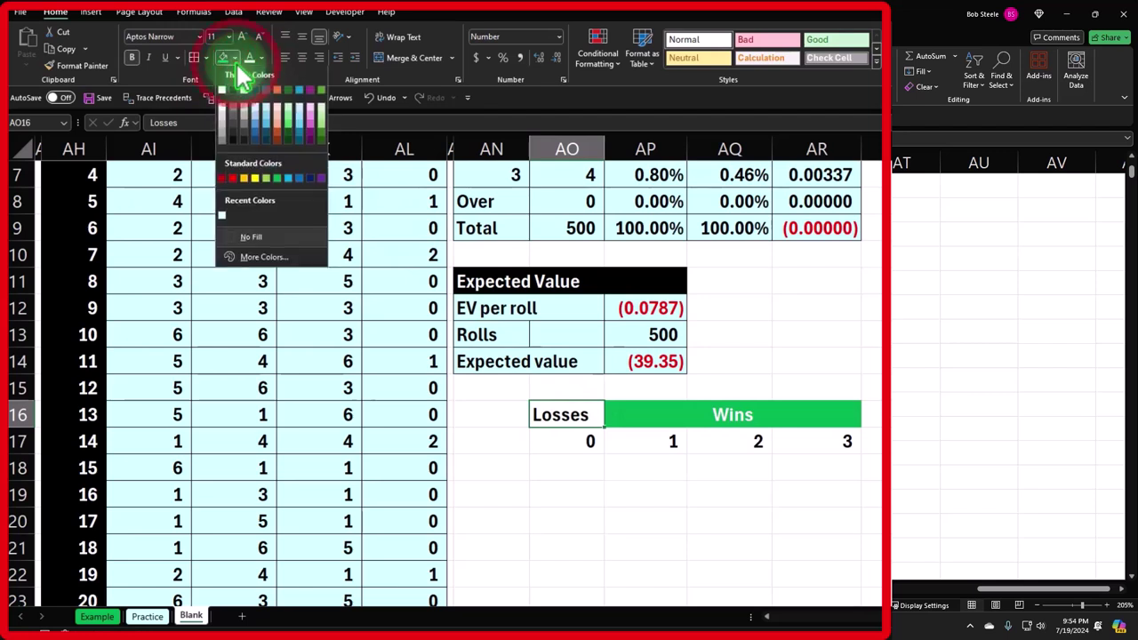
{"action": "left_click", "coordinate": [232, 178]}
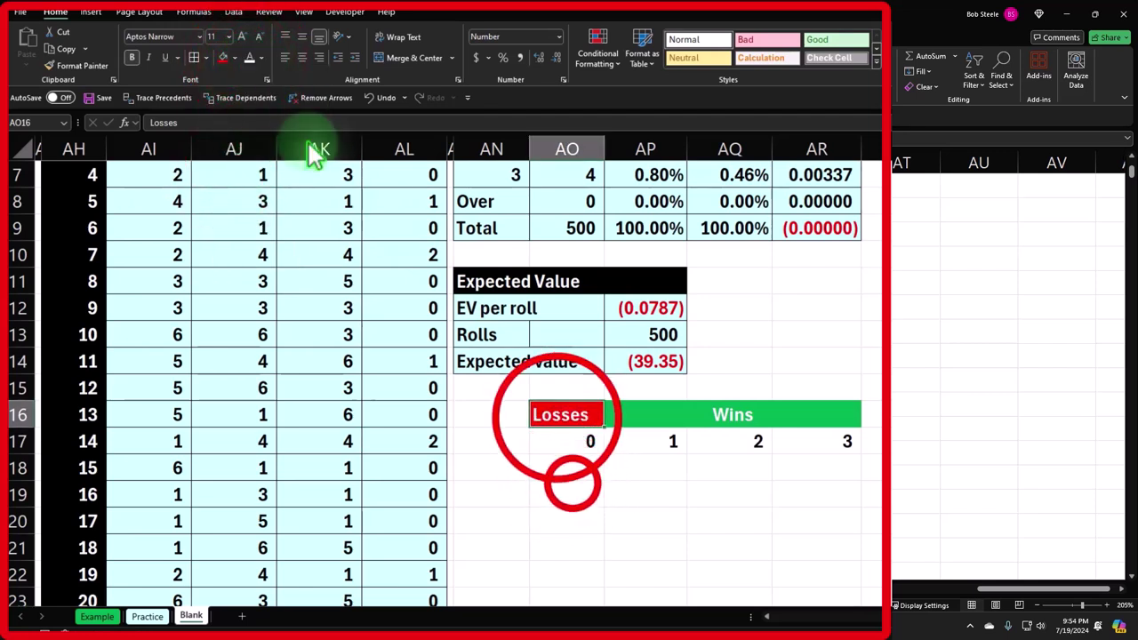
{"action": "left_click", "coordinate": [568, 487]}
{"action": "left_click", "coordinate": [557, 417]}
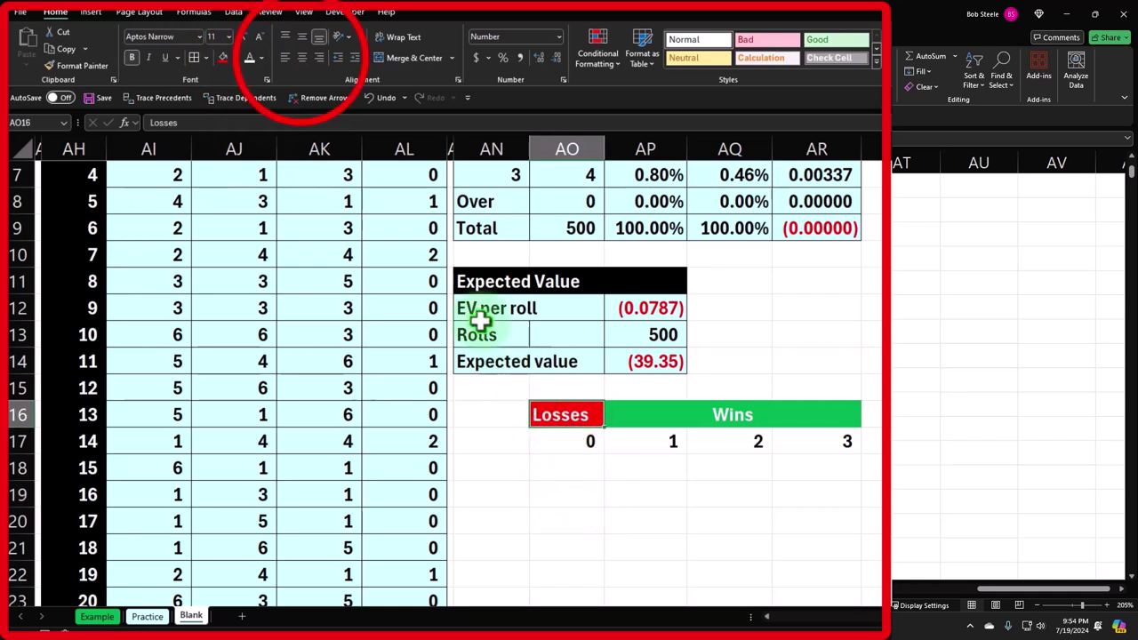
{"action": "left_click", "coordinate": [302, 57]}
{"action": "left_click", "coordinate": [638, 511]}
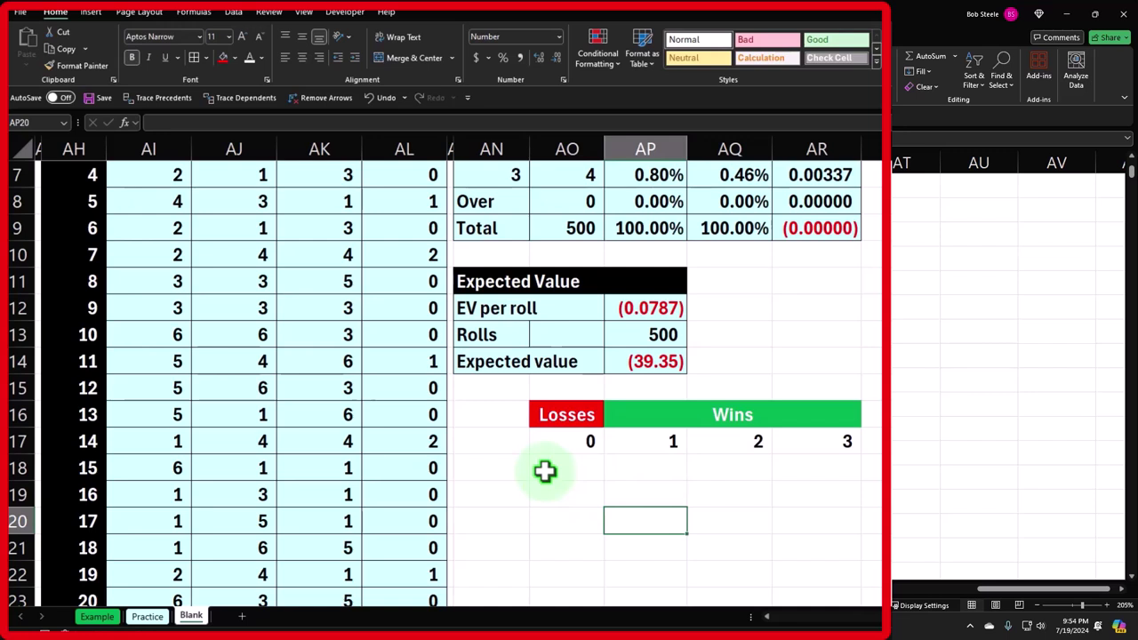
- Fill the 0–3 outcome row AO17:AR17 black
{"action": "left_click_drag", "start_coordinate": [573, 444], "coordinate": [817, 453]}
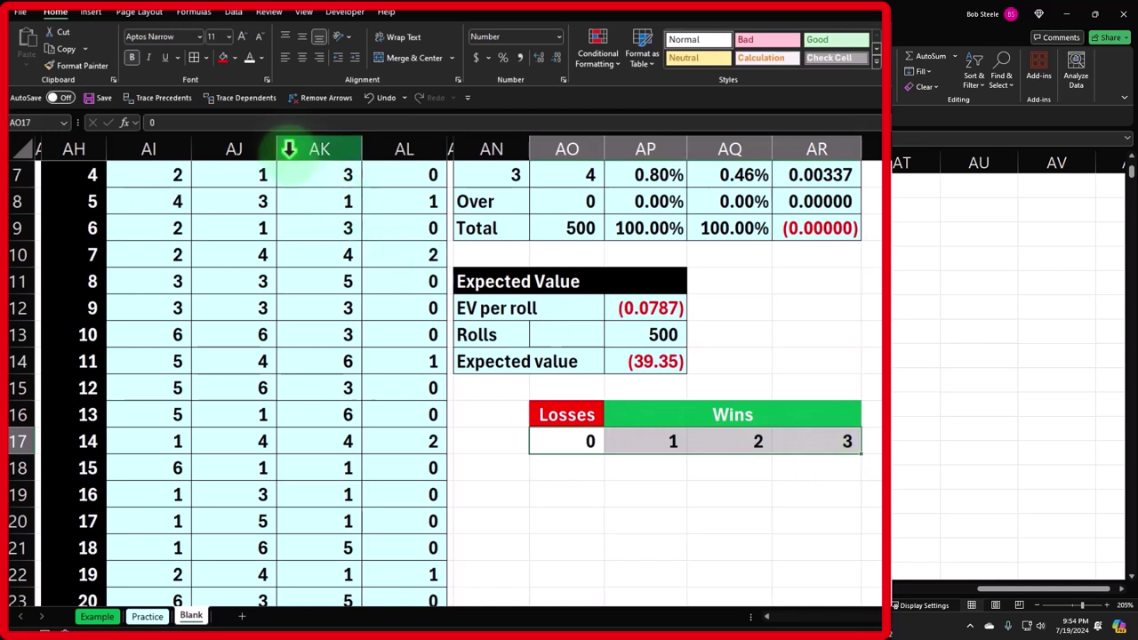
{"action": "left_click", "coordinate": [233, 58]}
{"action": "left_click", "coordinate": [242, 91]}
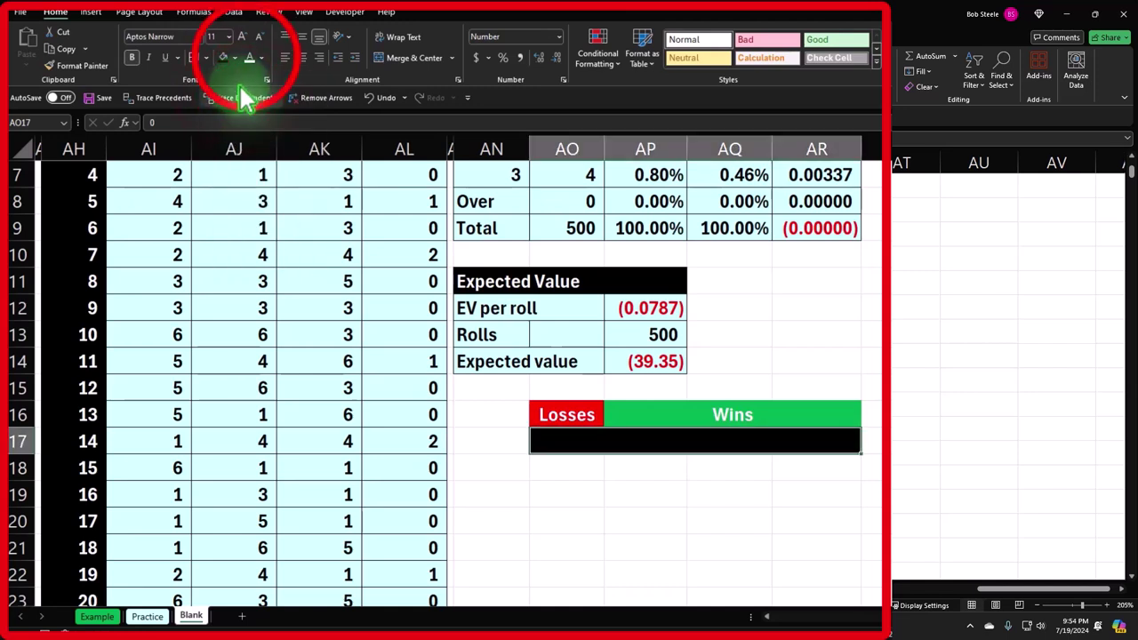
{"action": "left_click", "coordinate": [613, 493]}
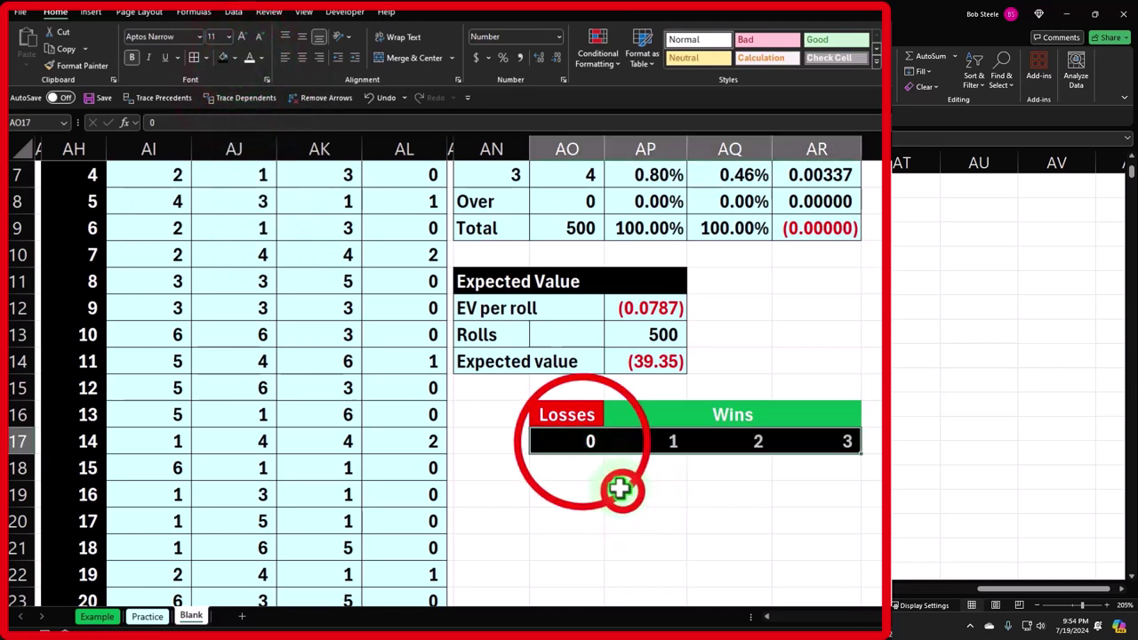
{"action": "left_click", "coordinate": [589, 441]}
{"action": "left_click_drag", "start_coordinate": [589, 441], "coordinate": [815, 442]}
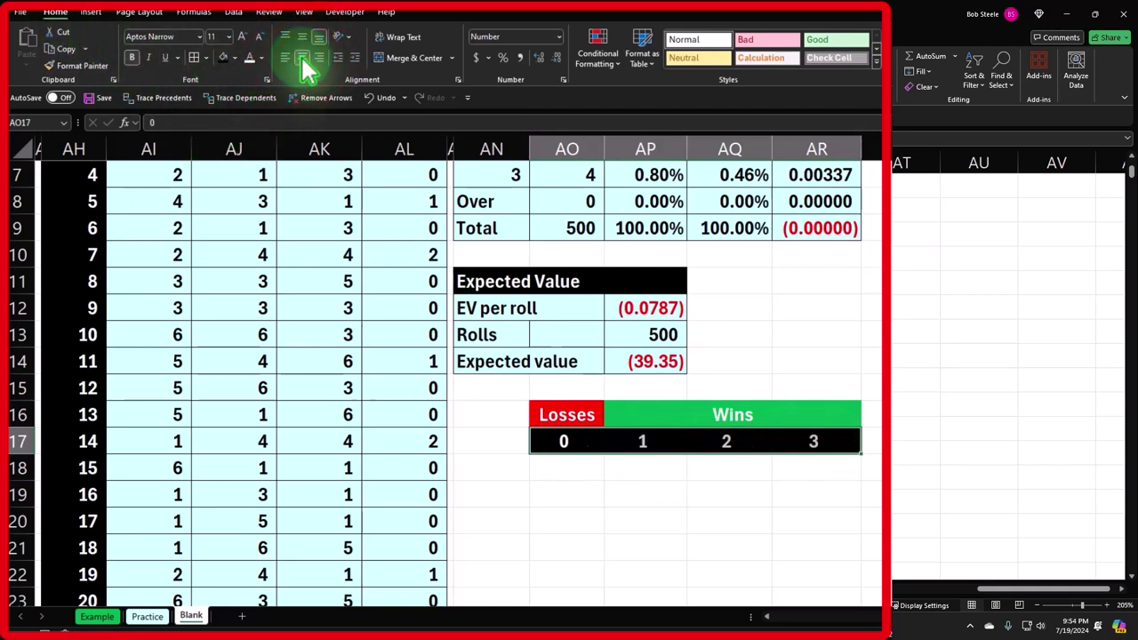
{"action": "left_click", "coordinate": [515, 468]}
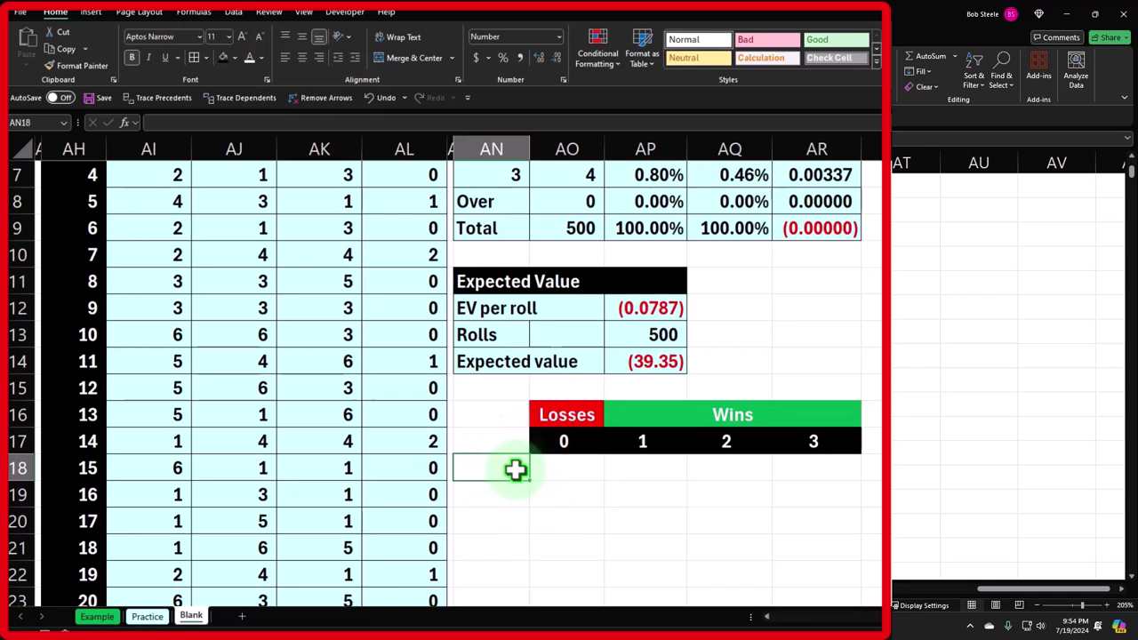
- Type the Count label in AN18 and recommit the FREQUENCY formula in AO4
{"action": "type", "text": "Count"}
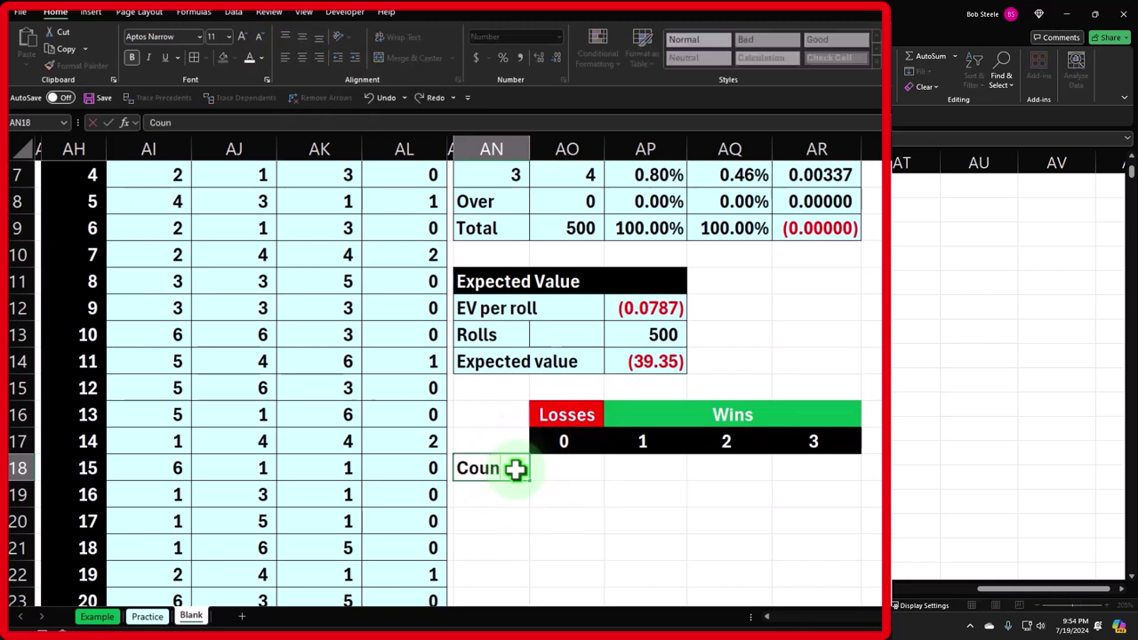
{"action": "key", "text": "Tab"}
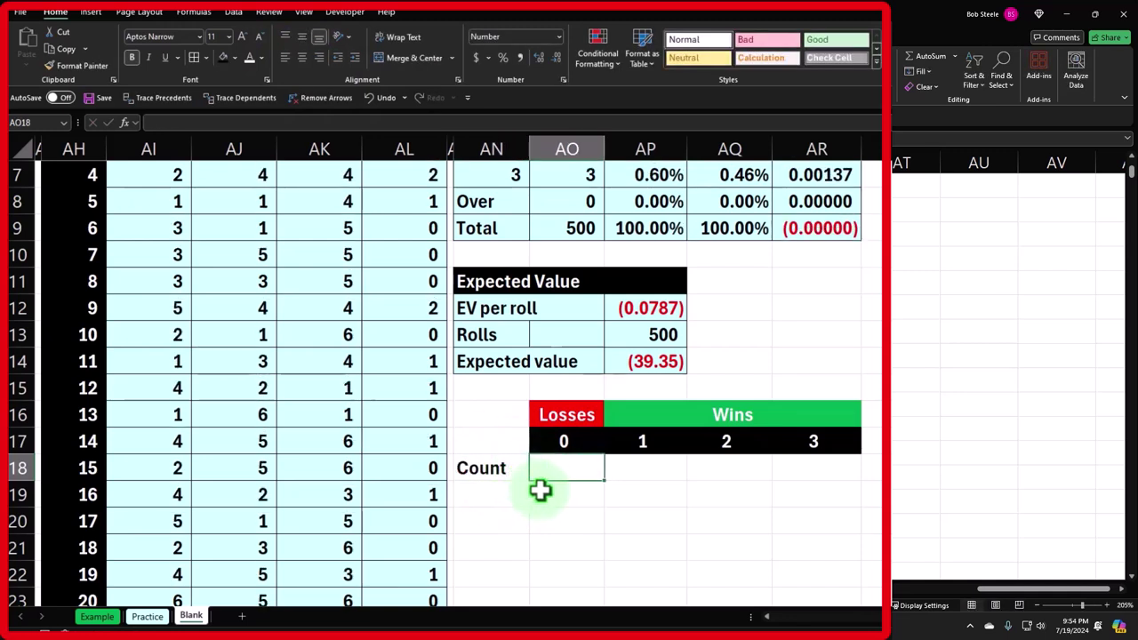
{"action": "scroll", "coordinate": [541, 490], "scroll_direction": "up", "scroll_amount": 2}
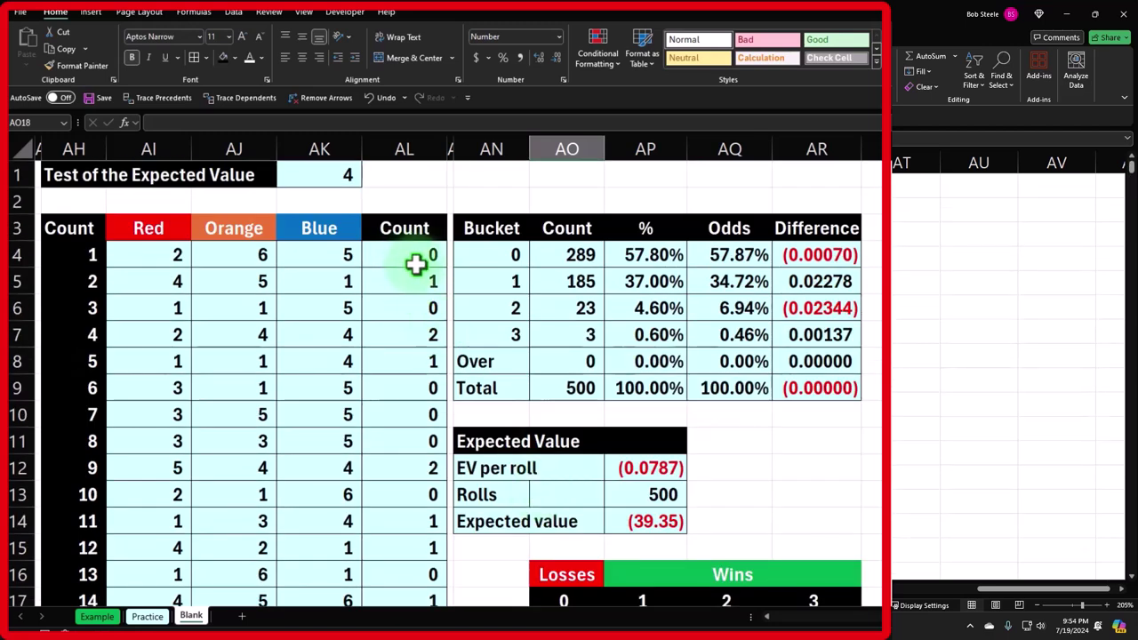
{"action": "scroll", "coordinate": [414, 267], "scroll_direction": "down", "scroll_amount": 2}
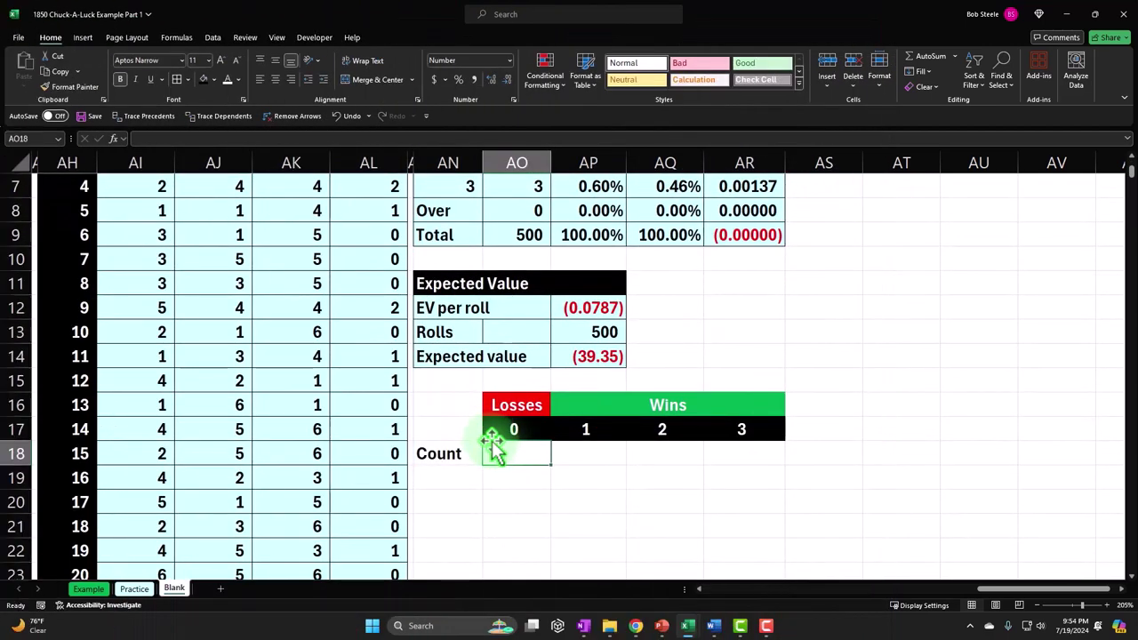
{"action": "scroll", "coordinate": [508, 368], "scroll_direction": "up", "scroll_amount": 2}
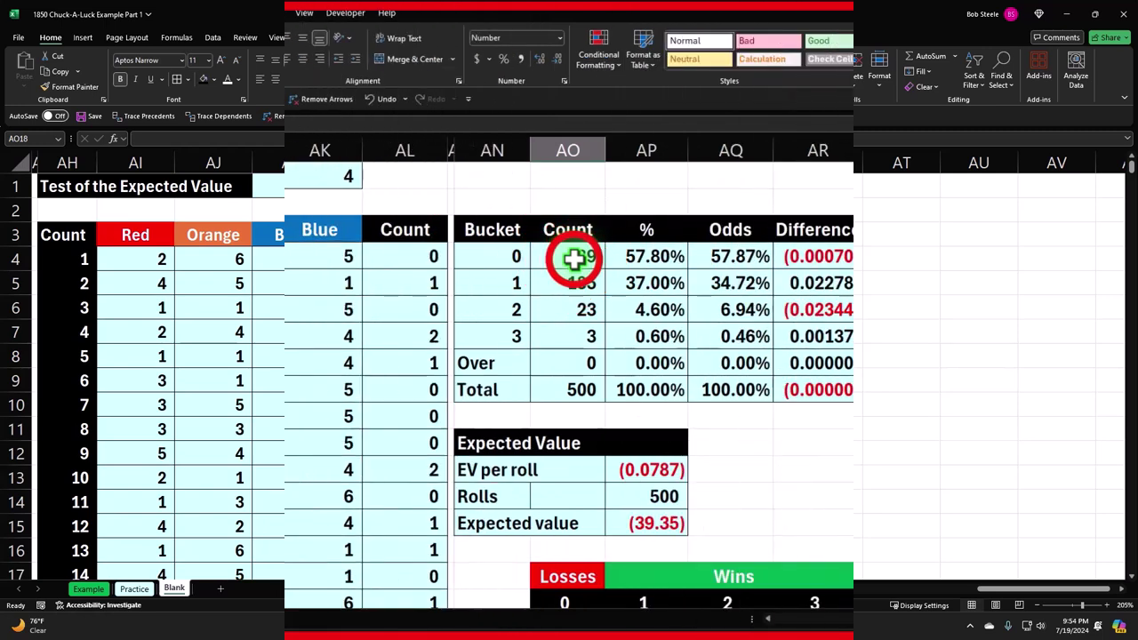
{"action": "double_click", "coordinate": [573, 257]}
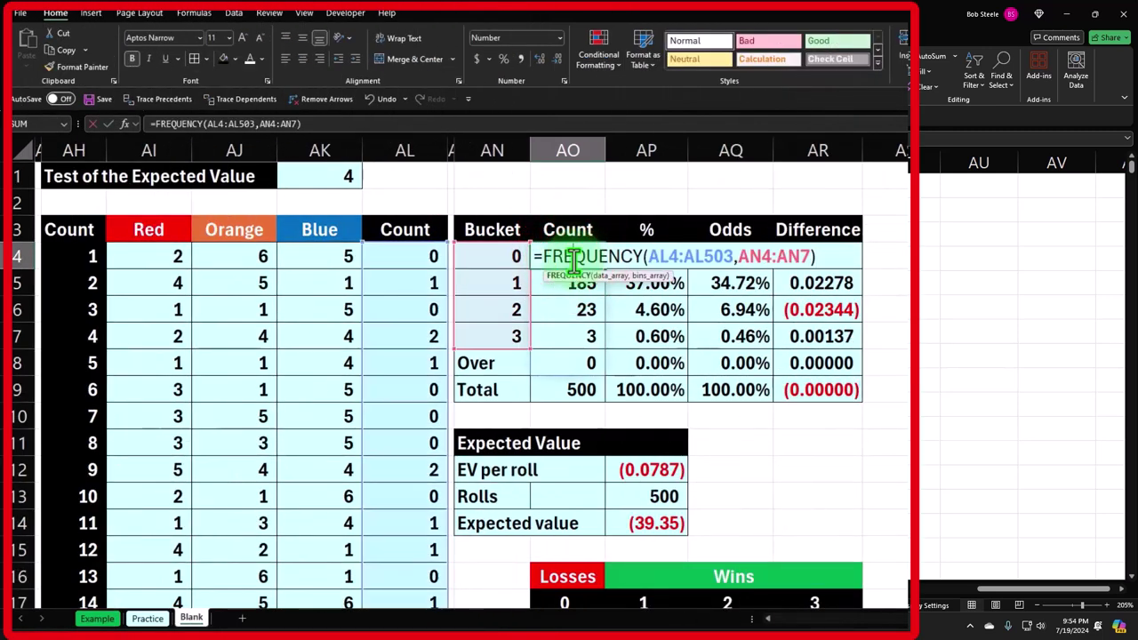
{"action": "key", "text": "Return"}
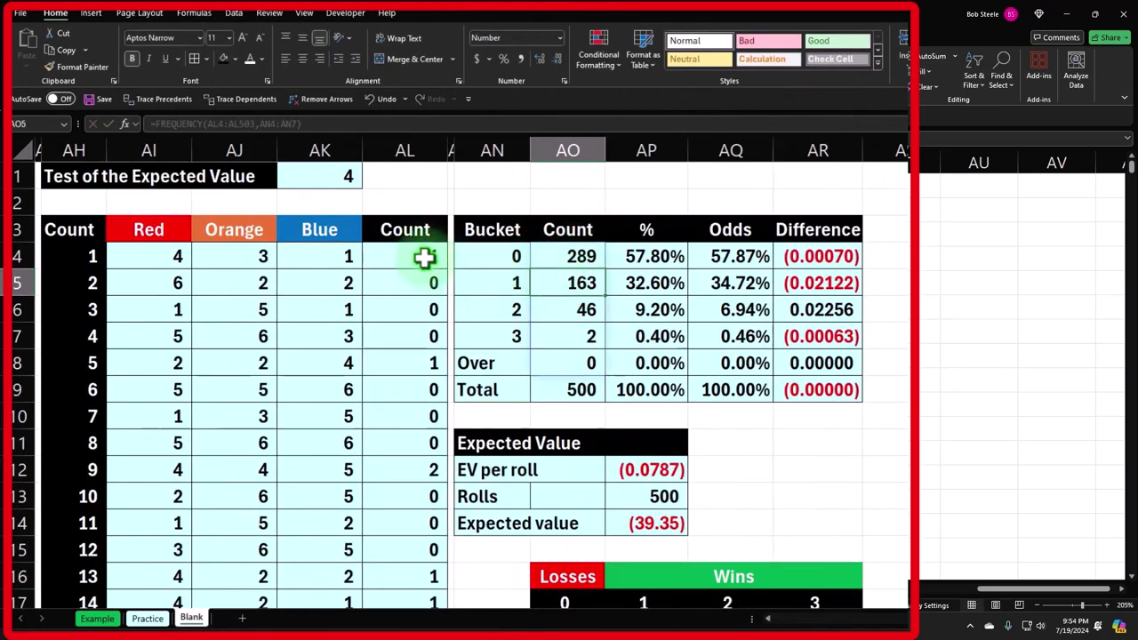
{"action": "scroll", "coordinate": [424, 257], "scroll_direction": "down", "scroll_amount": 2}
{"action": "left_click", "coordinate": [570, 473]}
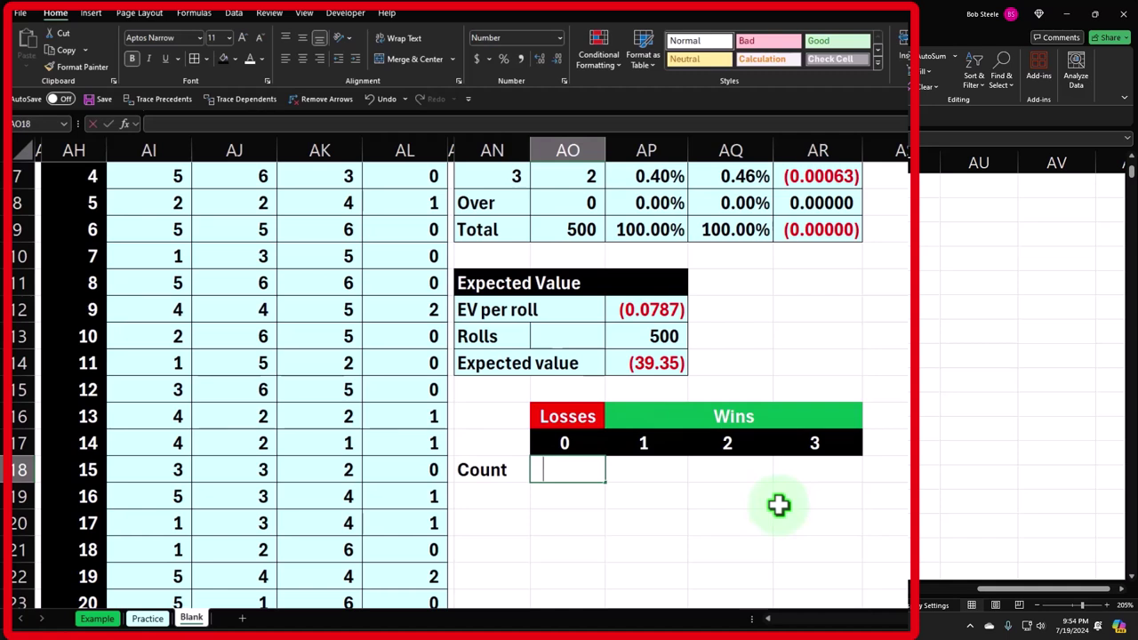
- Count the 0-hit rolls with =COUNTIF(AL4:AL503,AO17) and compare with the FREQUENCY bucket 0 count
{"action": "type", "text": "=counti"}
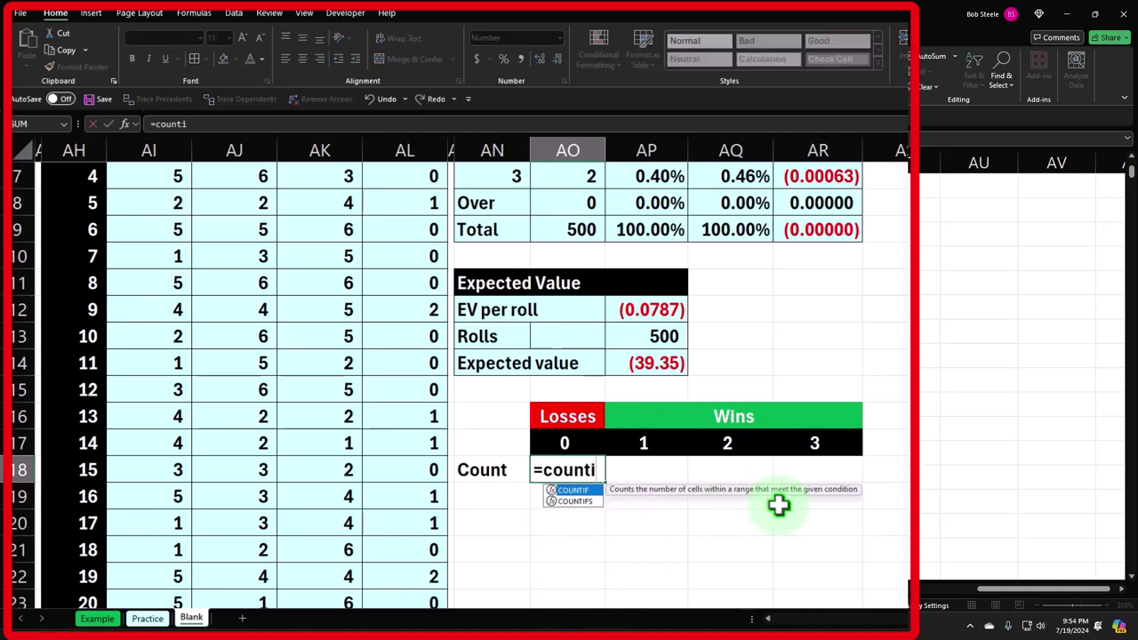
{"action": "type", "text": "f"}
{"action": "key", "text": "Tab"}
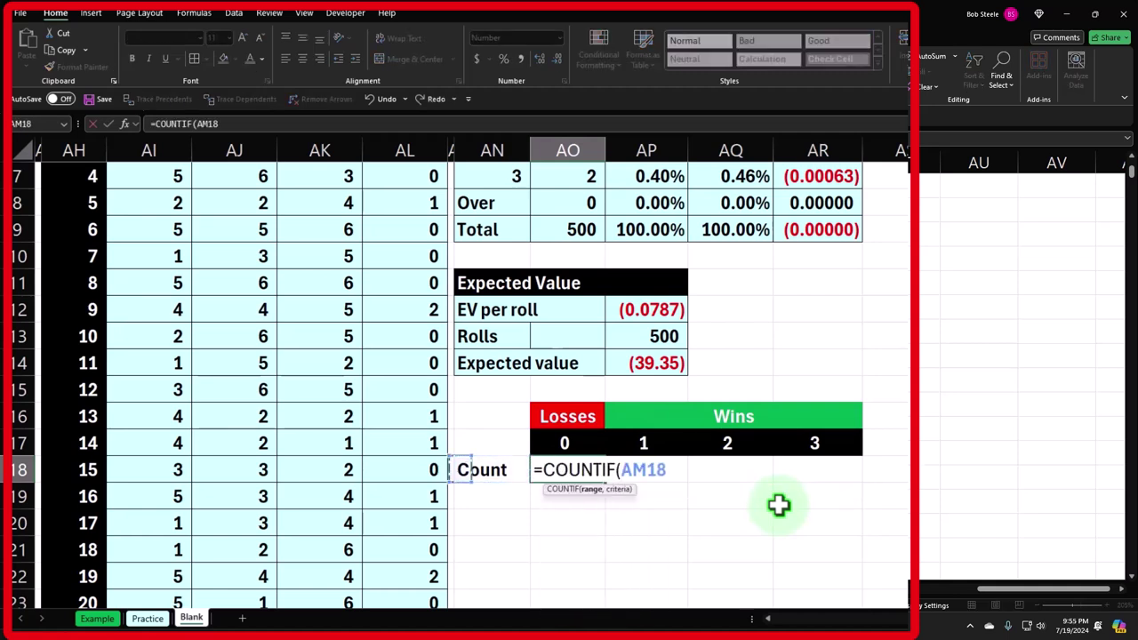
{"action": "key", "text": "Up"}
{"action": "key", "text": "Up"}
{"action": "key", "text": "Up"}
{"action": "key", "text": "Up"}
{"action": "key", "text": "Up"}
{"action": "key", "text": "Up"}
{"action": "key", "text": "Up"}
{"action": "key", "text": "Up"}
{"action": "key", "text": "Up"}
{"action": "key", "text": "Up"}
{"action": "key", "text": "Up"}
{"action": "key", "text": "Up"}
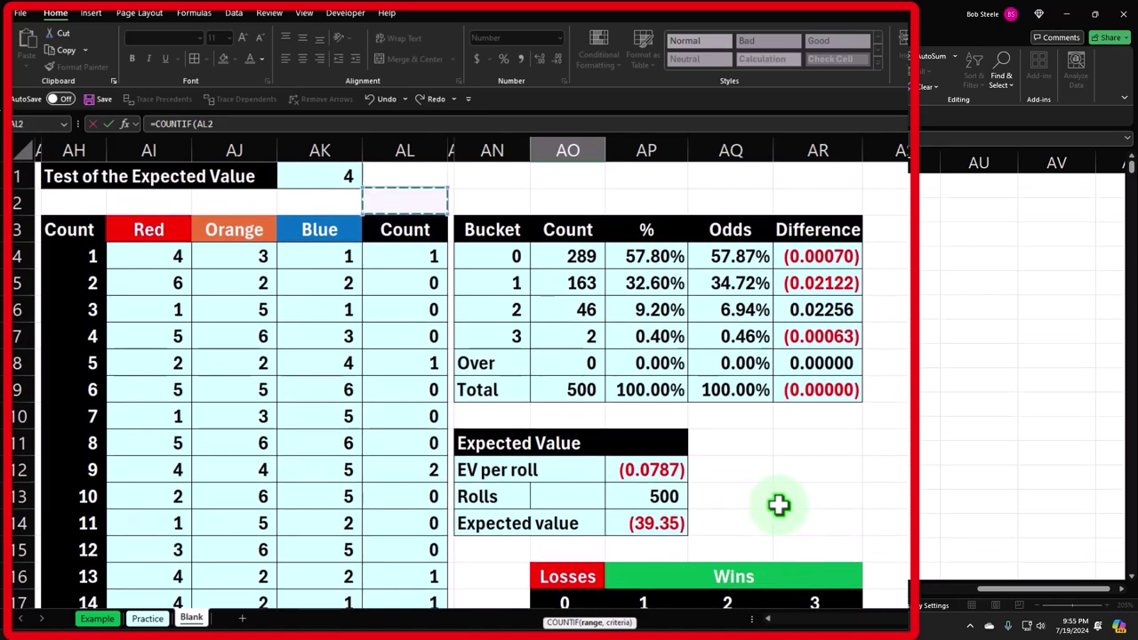
{"action": "key", "text": "Down"}
{"action": "key", "text": "Down"}
{"action": "key", "text": "Down"}
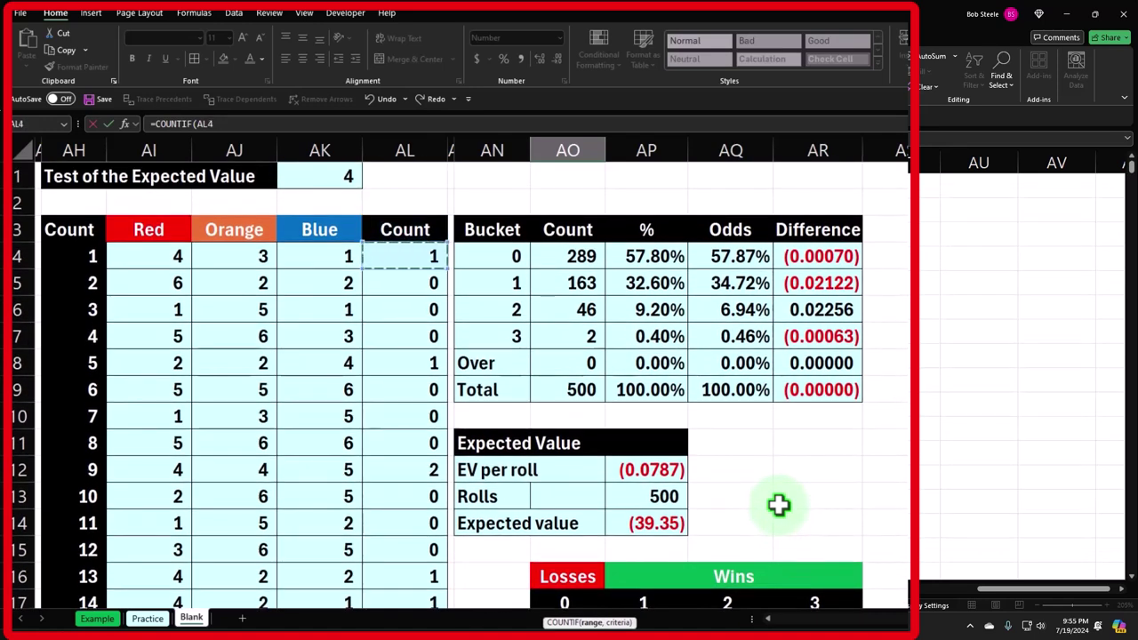
{"action": "key", "text": "ctrl+shift+Down"}
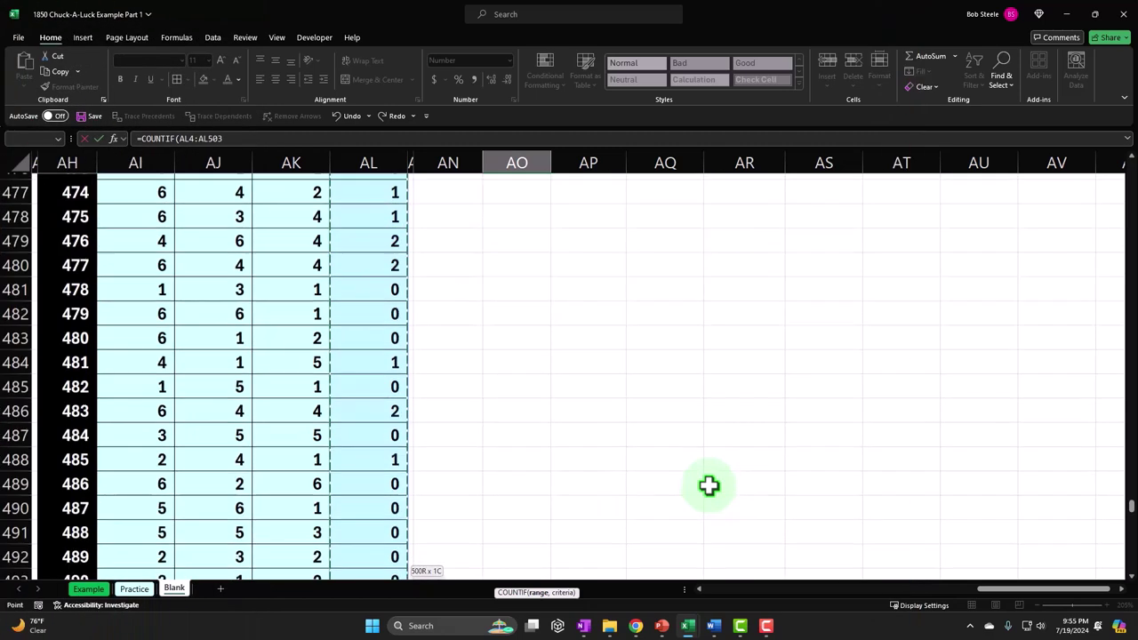
{"action": "key", "text": "ctrl+BackSpace"}
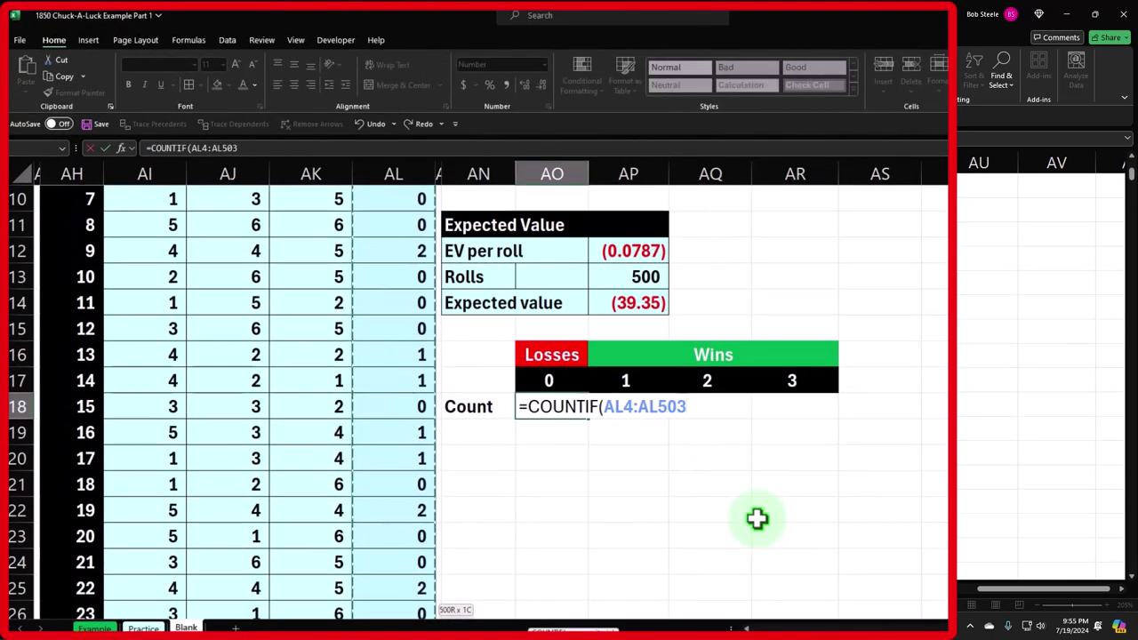
{"action": "type", "text": ","}
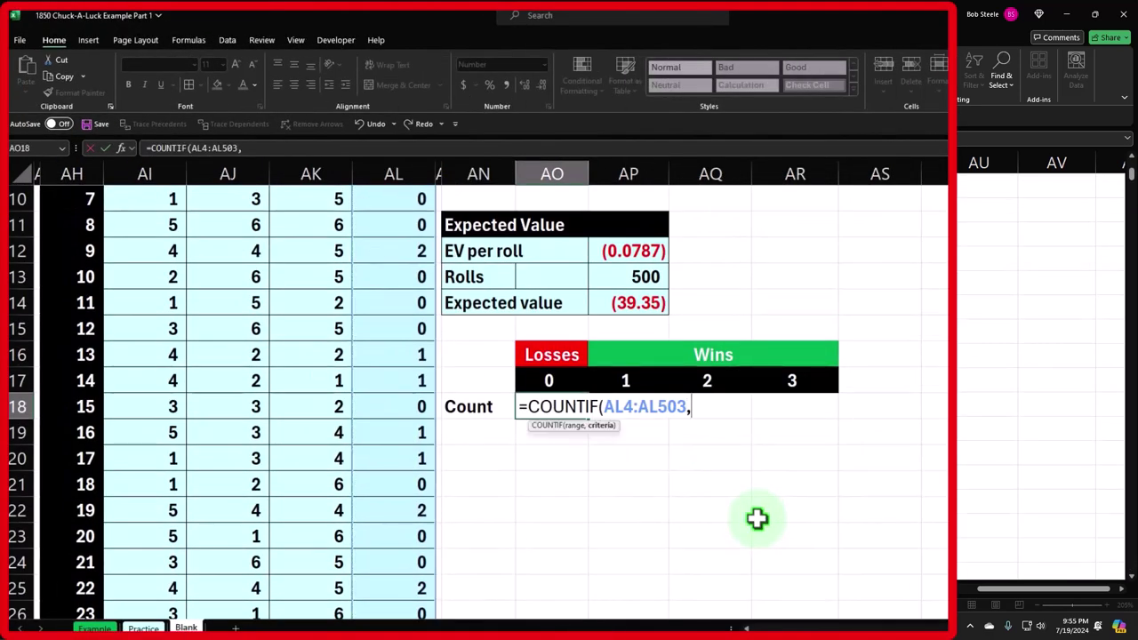
{"action": "left_click", "coordinate": [559, 381]}
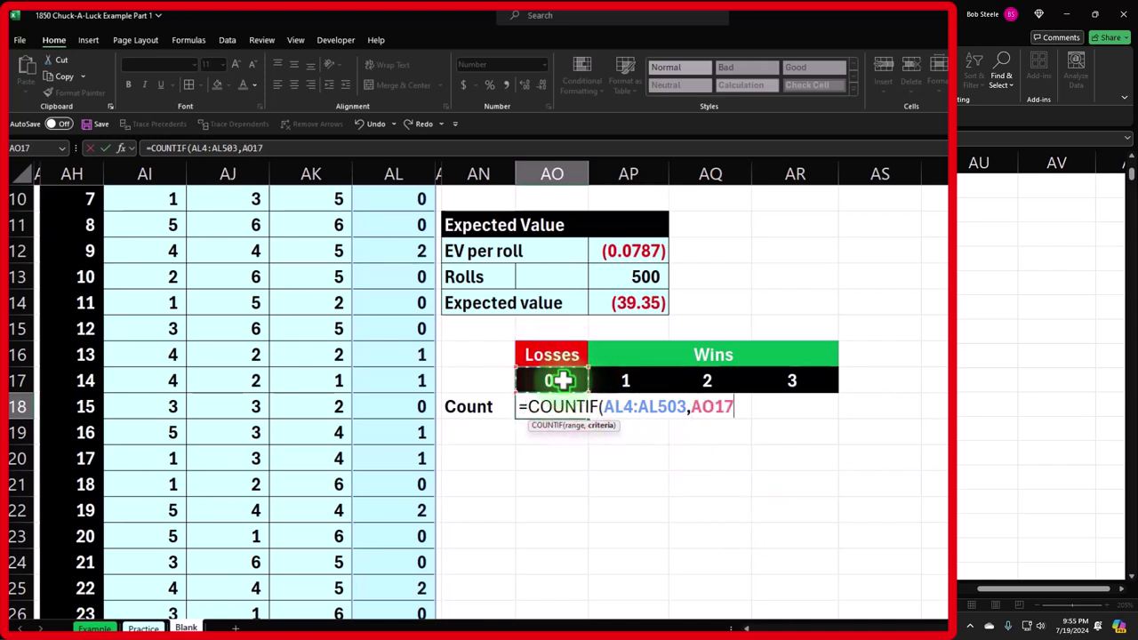
{"action": "key", "text": "ctrl+Return"}
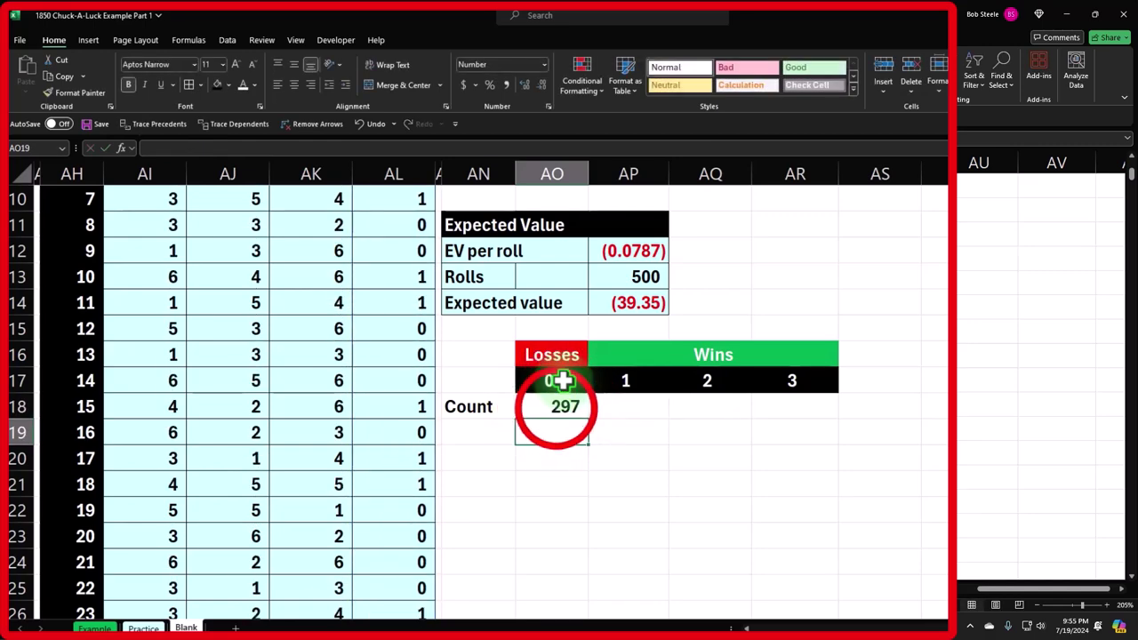
{"action": "scroll", "coordinate": [573, 471], "scroll_direction": "up", "scroll_amount": 3}
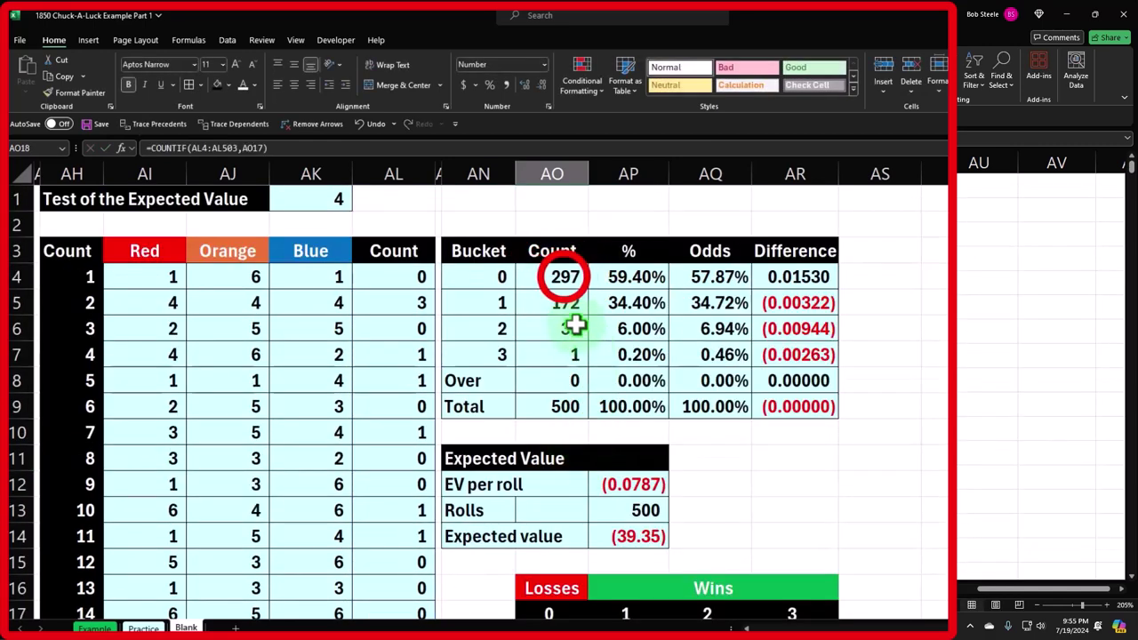
{"action": "left_click", "coordinate": [565, 275]}
{"action": "scroll", "coordinate": [666, 454], "scroll_direction": "down", "scroll_amount": 2}
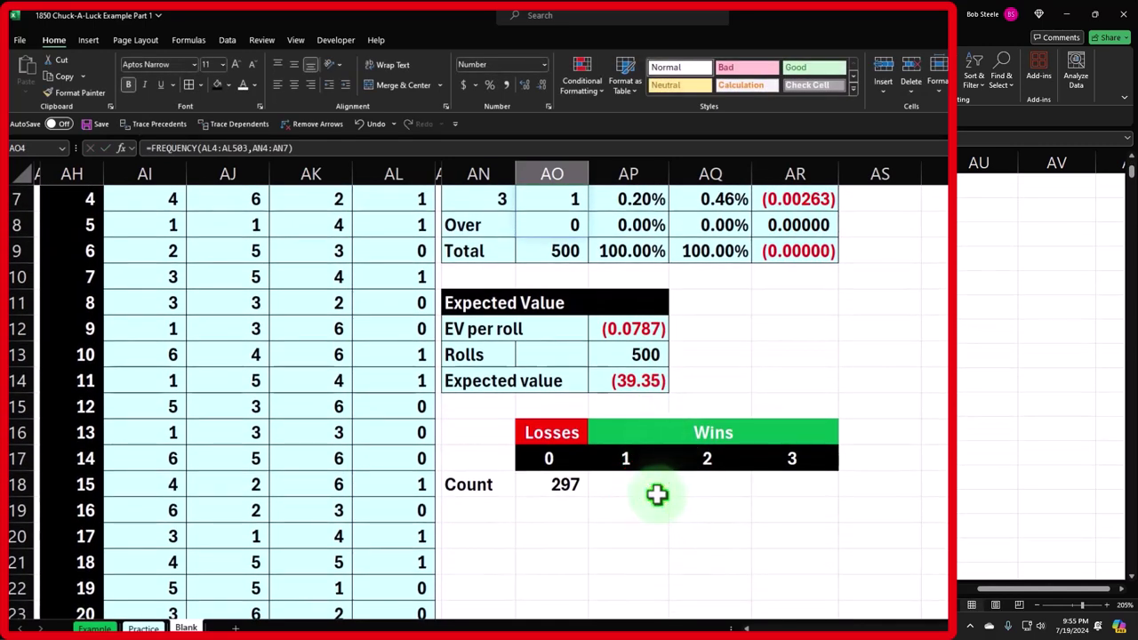
- Count the 1-hit rolls with =COUNTIF(AL4:AL503,AP17) and compare with the FREQUENCY bucket 1 count
{"action": "left_click", "coordinate": [655, 493]}
{"action": "type", "text": "=count"}
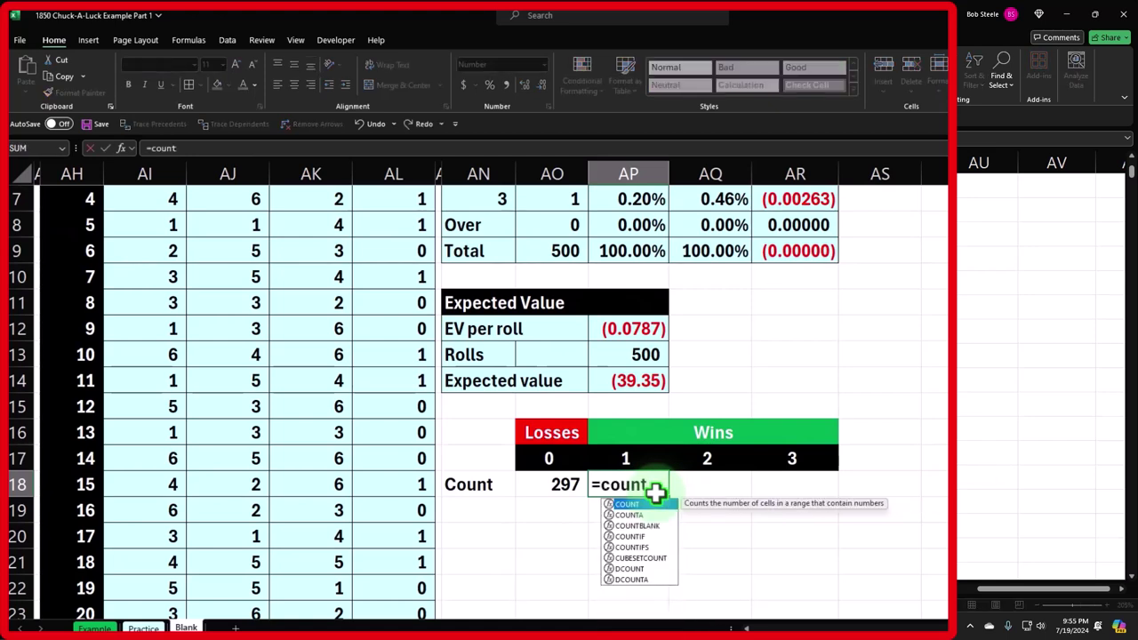
{"action": "type", "text": "i"}
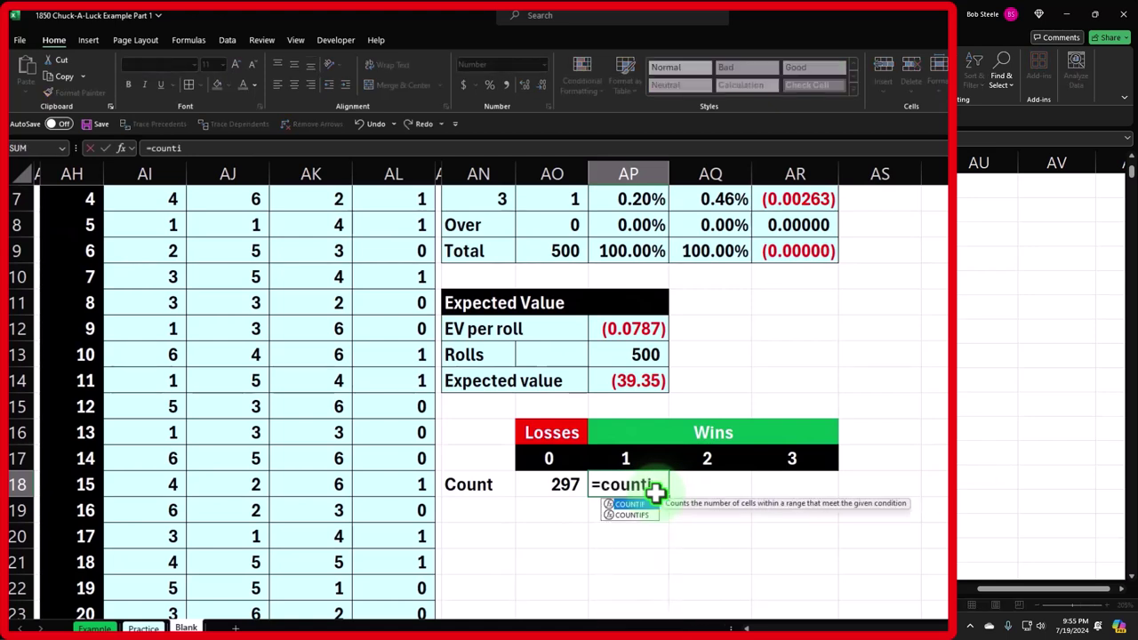
{"action": "key", "text": "Tab"}
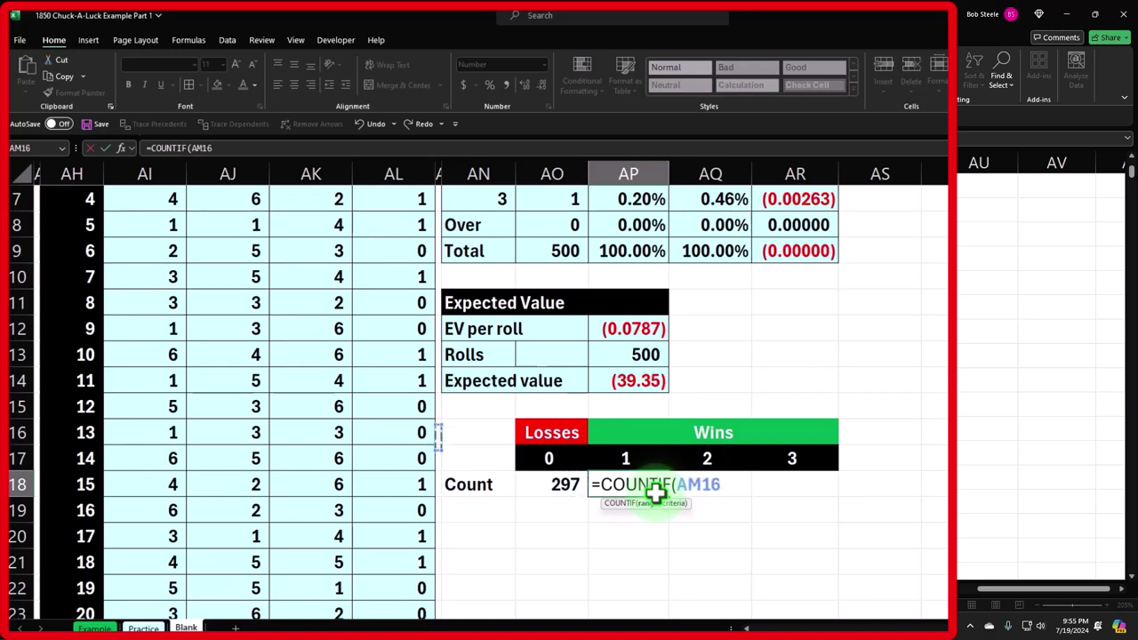
{"action": "key", "text": "Up"}
{"action": "key", "text": "Up"}
{"action": "key", "text": "Up"}
{"action": "key", "text": "Up"}
{"action": "key", "text": "Up"}
{"action": "key", "text": "Up"}
{"action": "key", "text": "Up"}
{"action": "key", "text": "Up"}
{"action": "key", "text": "Up"}
{"action": "key", "text": "Up"}
{"action": "key", "text": "Up"}
{"action": "key", "text": "Up"}
{"action": "key", "text": "Up"}
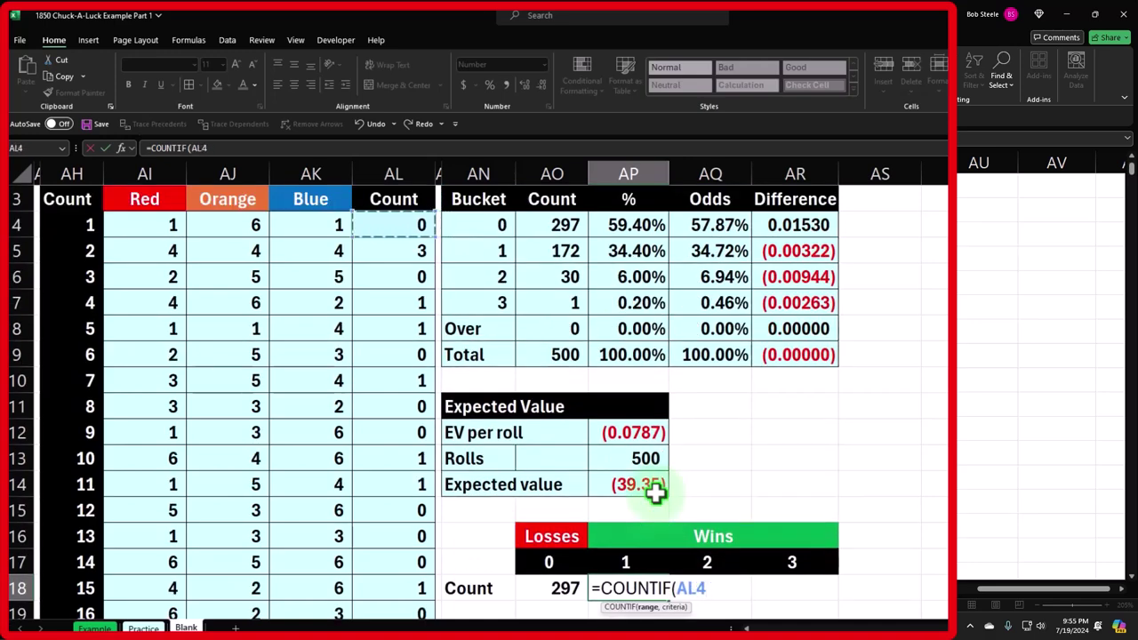
{"action": "key", "text": "ctrl+shift+Down"}
{"action": "type", "text": ","}
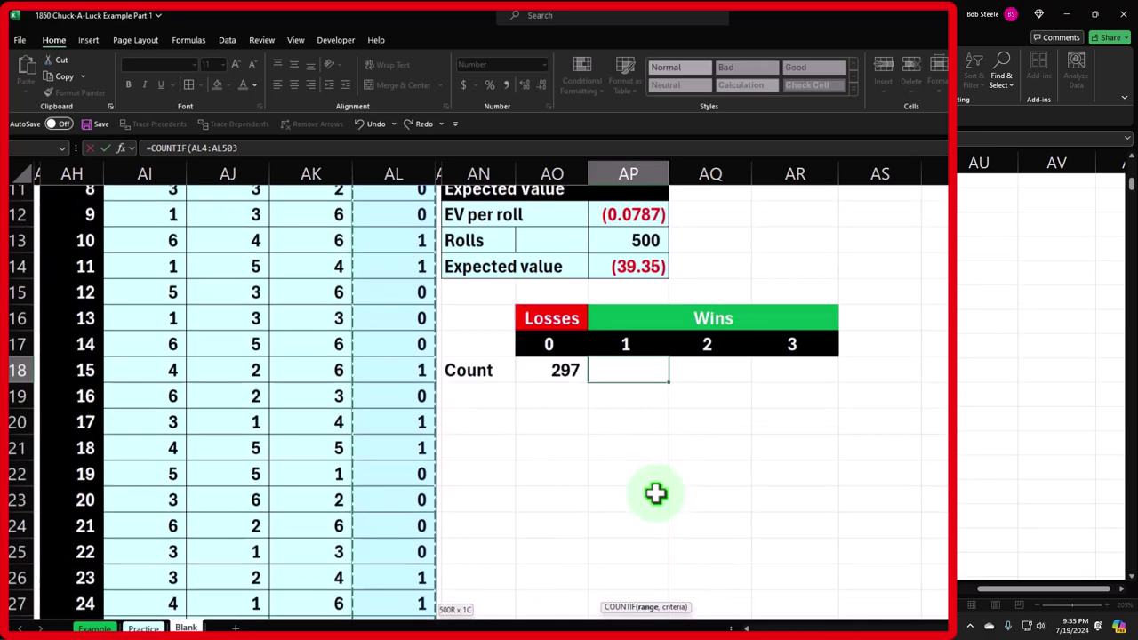
{"action": "left_click", "coordinate": [627, 377]}
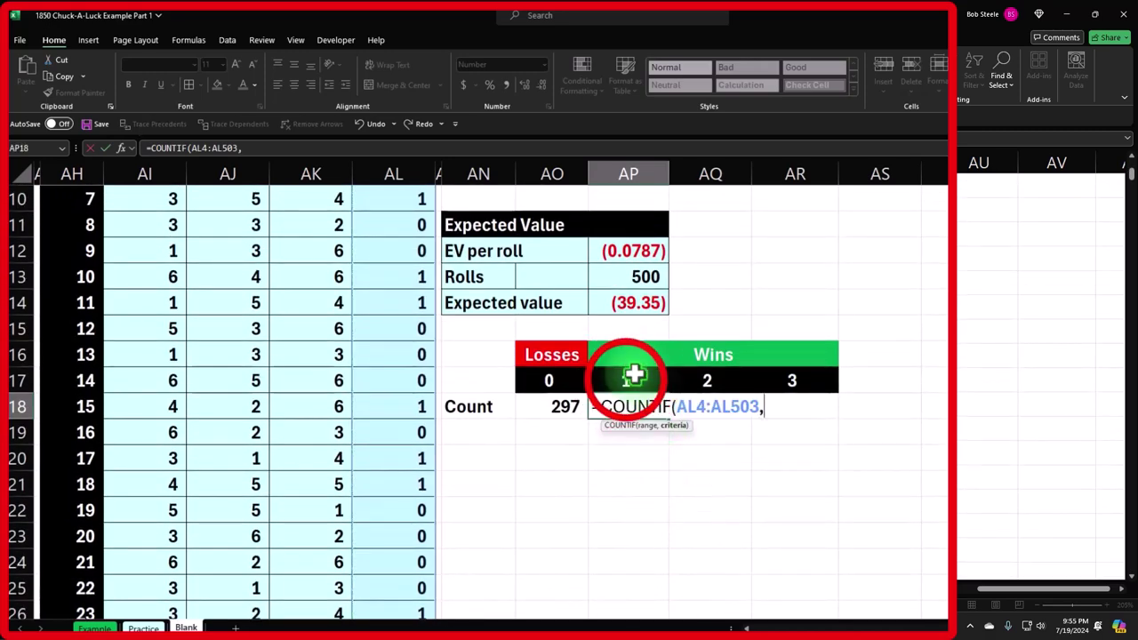
{"action": "key", "text": "Return"}
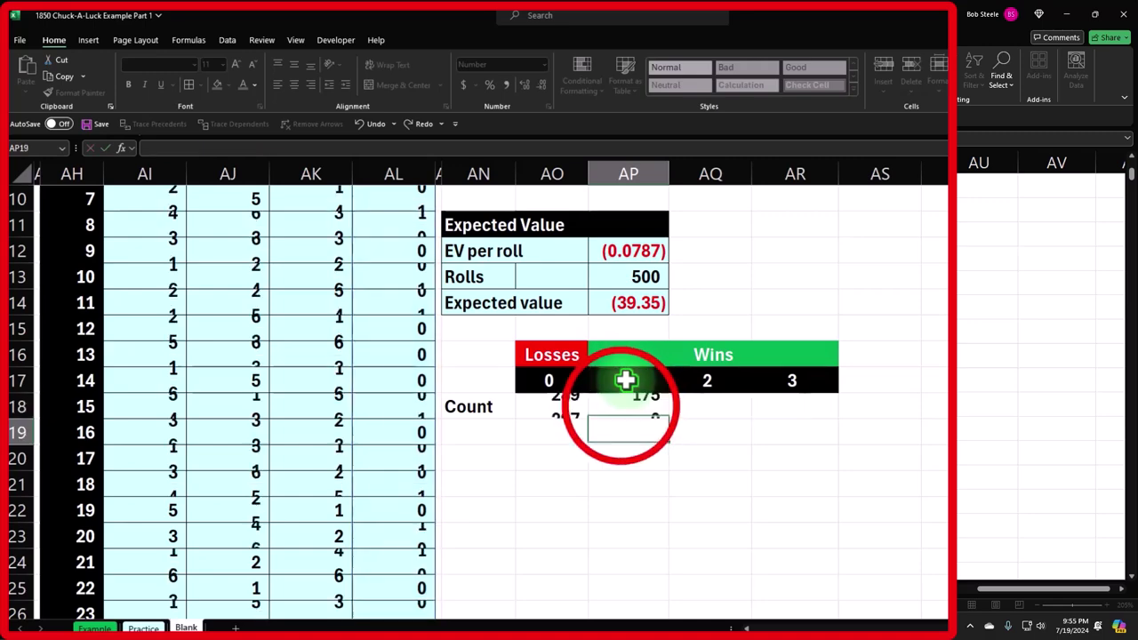
{"action": "left_click", "coordinate": [630, 409]}
{"action": "scroll", "coordinate": [620, 406], "scroll_direction": "up", "scroll_amount": 3}
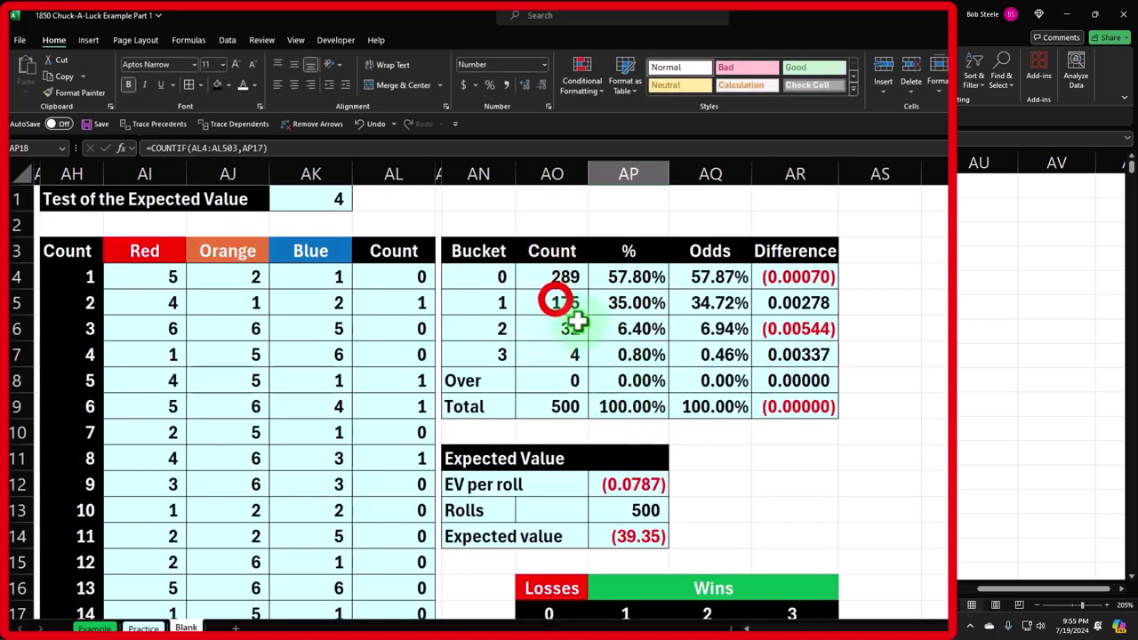
{"action": "left_click", "coordinate": [548, 304]}
{"action": "scroll", "coordinate": [569, 373], "scroll_direction": "down", "scroll_amount": 2}
- Enter =COUNTIF(AL4:AL503,AQ17) in AQ18 and compare with the FREQUENCY bucket 2 count
{"action": "left_click", "coordinate": [704, 484]}
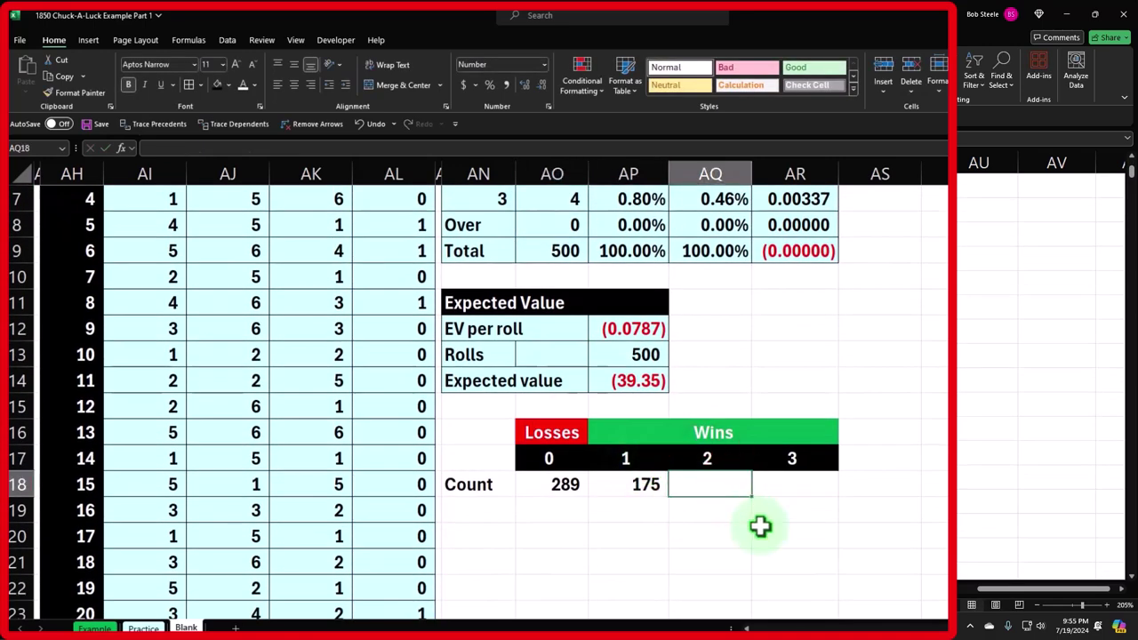
{"action": "type", "text": "=co"}
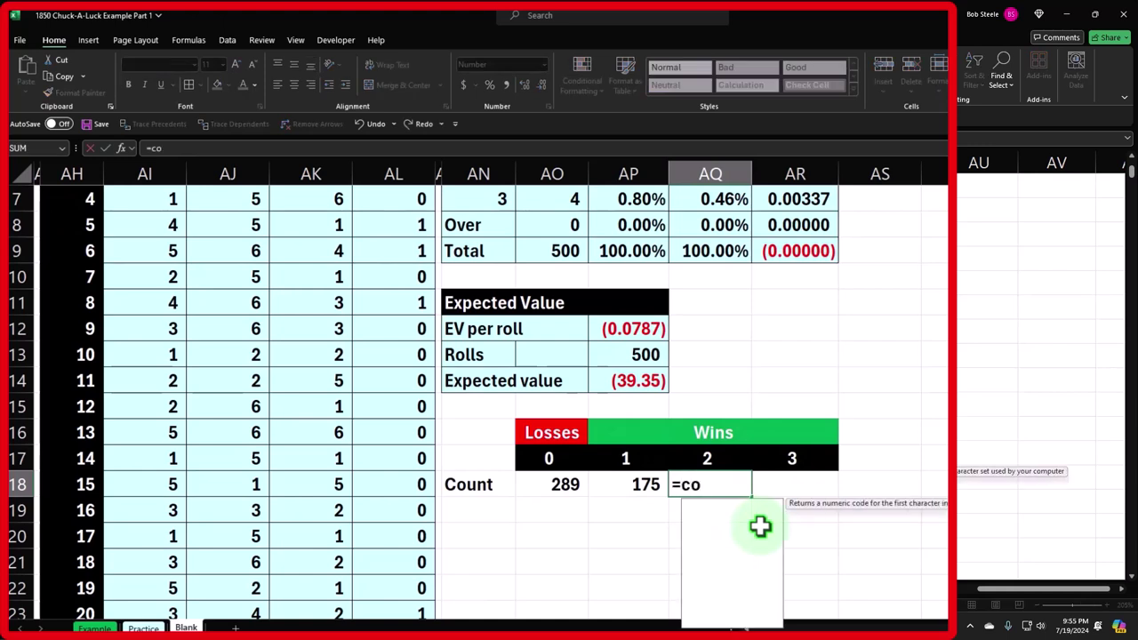
{"action": "type", "text": "untif("}
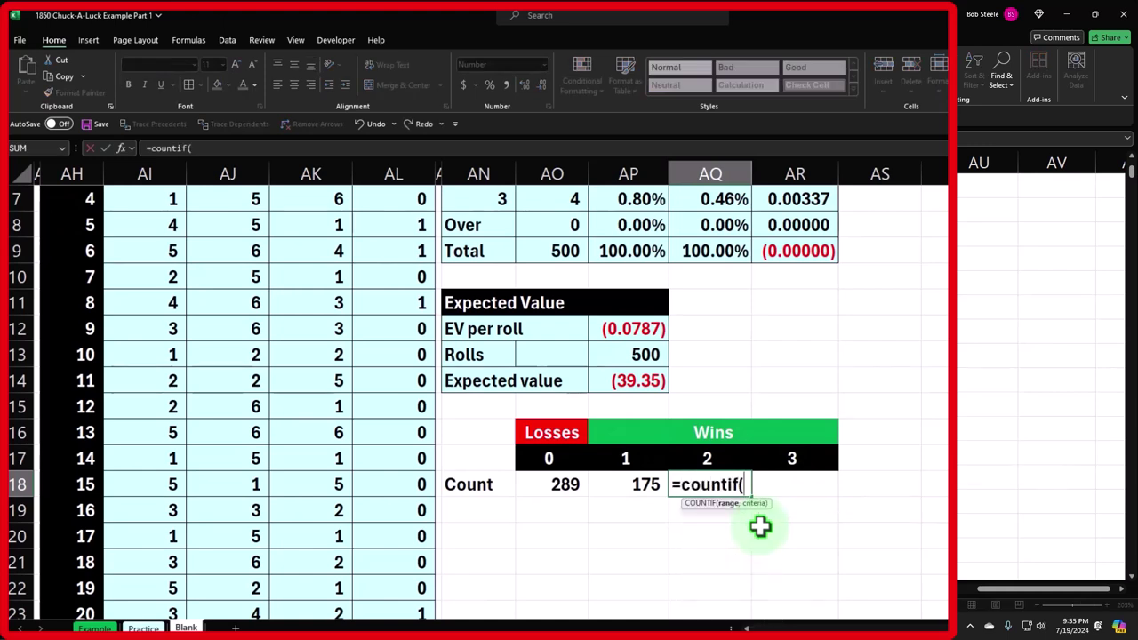
{"action": "key", "text": "Left"}
{"action": "key", "text": "Left"}
{"action": "key", "text": "Left"}
{"action": "key", "text": "Left"}
{"action": "key", "text": "Up"}
{"action": "key", "text": "Up"}
{"action": "key", "text": "Up"}
{"action": "key", "text": "Up"}
{"action": "key", "text": "Up"}
{"action": "key", "text": "Up"}
{"action": "key", "text": "Up"}
{"action": "key", "text": "Up"}
{"action": "key", "text": "Up"}
{"action": "key", "text": "Up"}
{"action": "key", "text": "Up"}
{"action": "key", "text": "Up"}
{"action": "key", "text": "Up"}
{"action": "key", "text": "Up"}
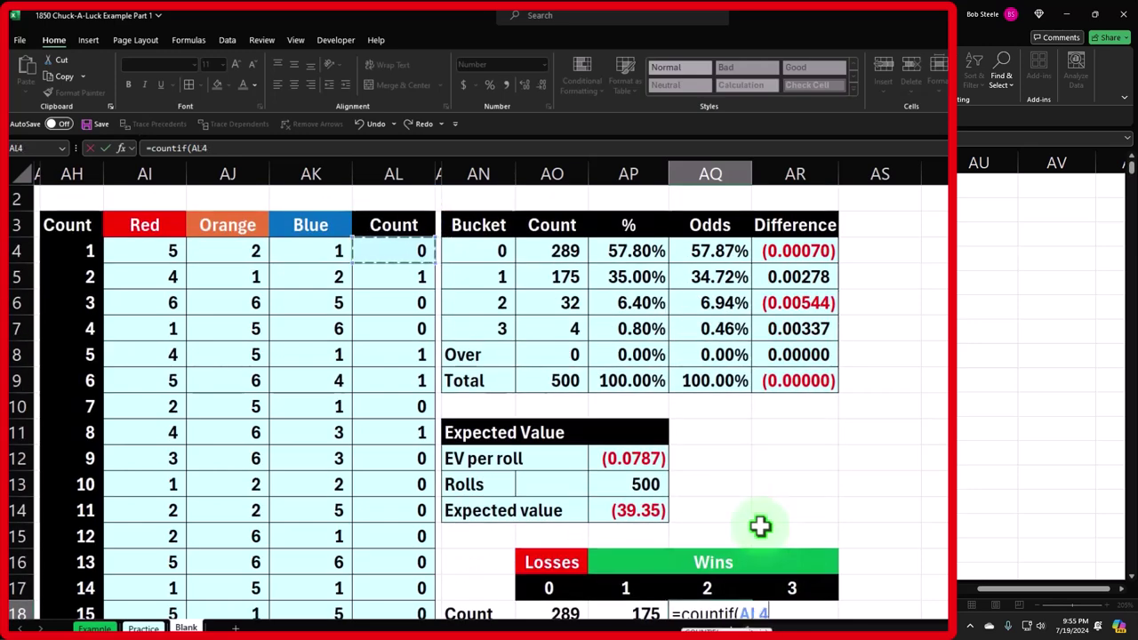
{"action": "key", "text": "ctrl+shift+Down"}
{"action": "key", "text": "ctrl+BackSpace"}
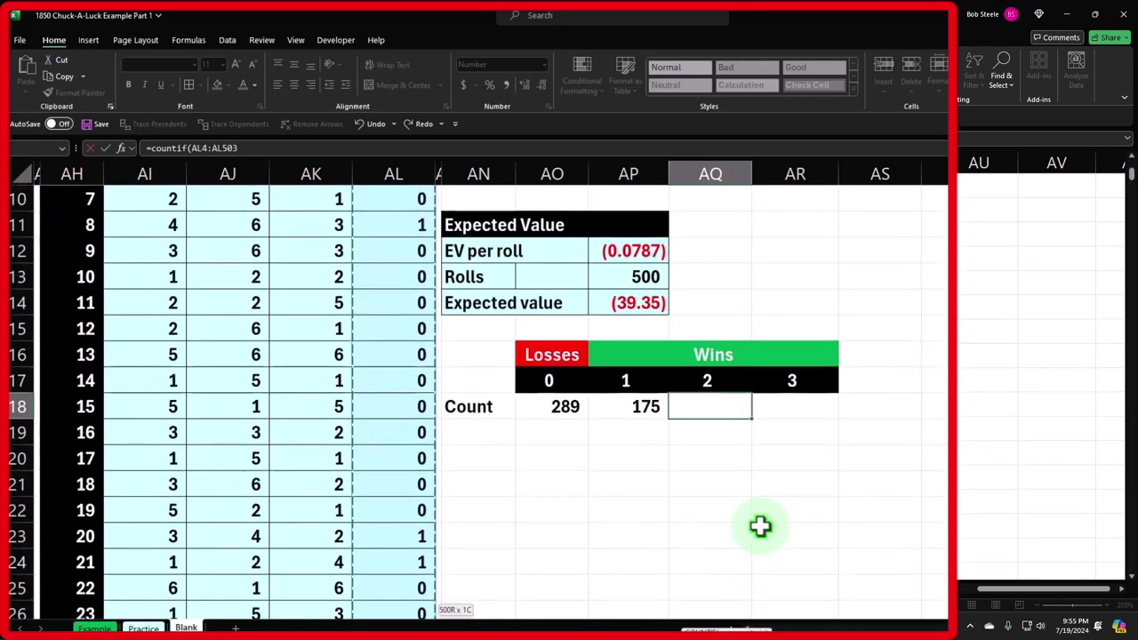
{"action": "type", "text": ","}
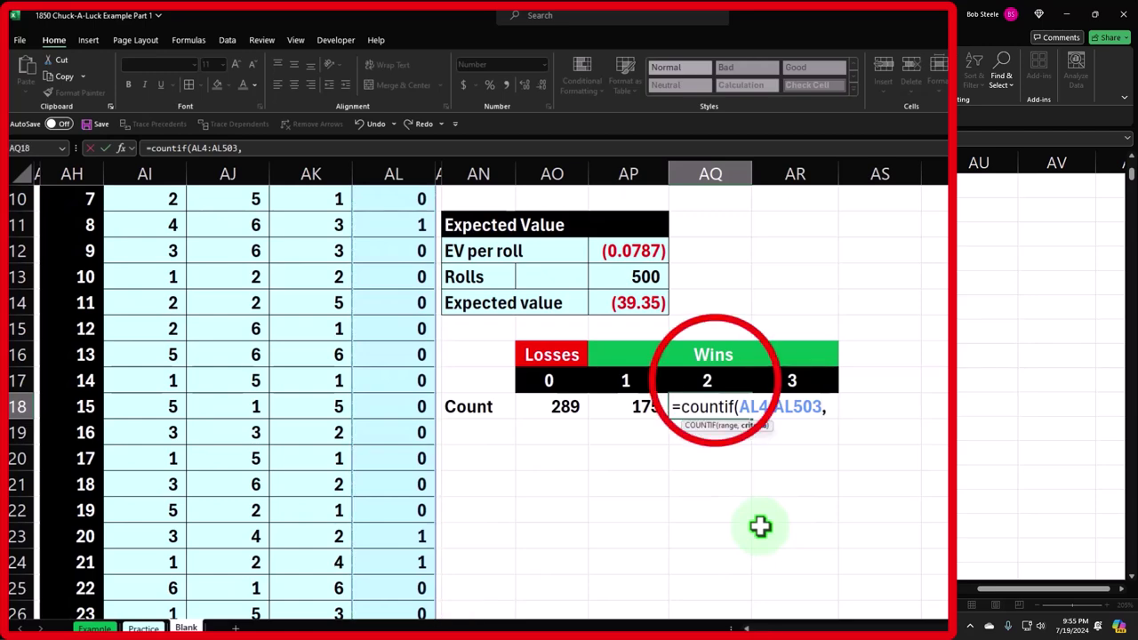
{"action": "left_click", "coordinate": [714, 380]}
{"action": "key", "text": "ctrl+Return"}
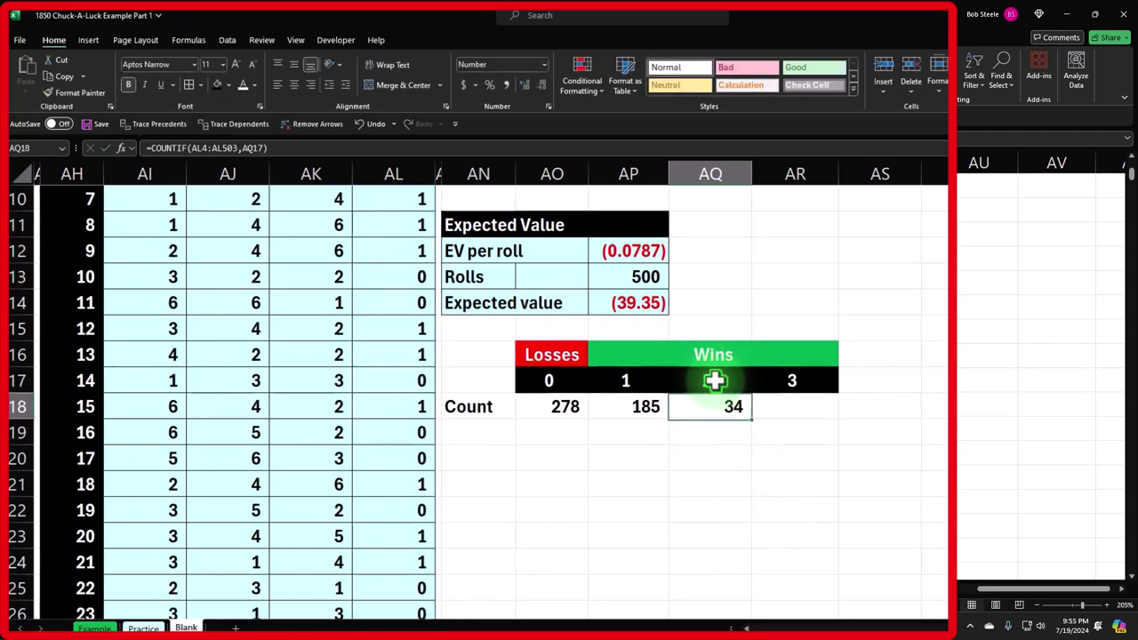
{"action": "scroll", "coordinate": [713, 380], "scroll_direction": "up", "scroll_amount": 3}
{"action": "left_click", "coordinate": [555, 331]}
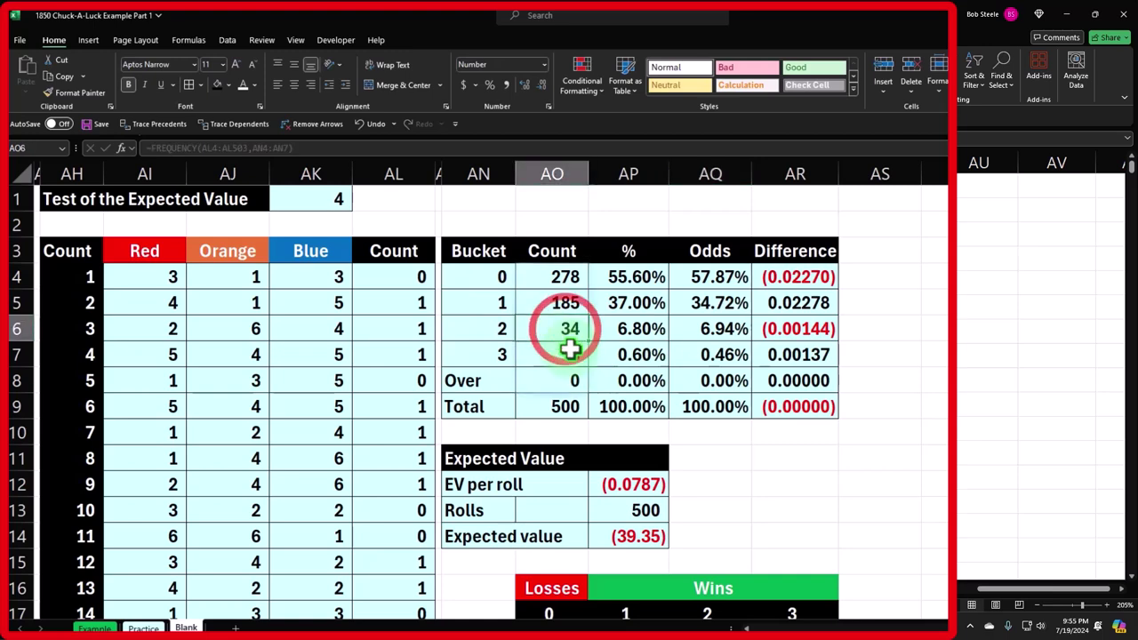
{"action": "scroll", "coordinate": [579, 379], "scroll_direction": "down", "scroll_amount": 2}
- Enter =COUNTIF(AL4:AL503,AR17) in AR18, then select the 1, 2 and 3 win counts AP18:AR18
{"action": "left_click", "coordinate": [791, 483]}
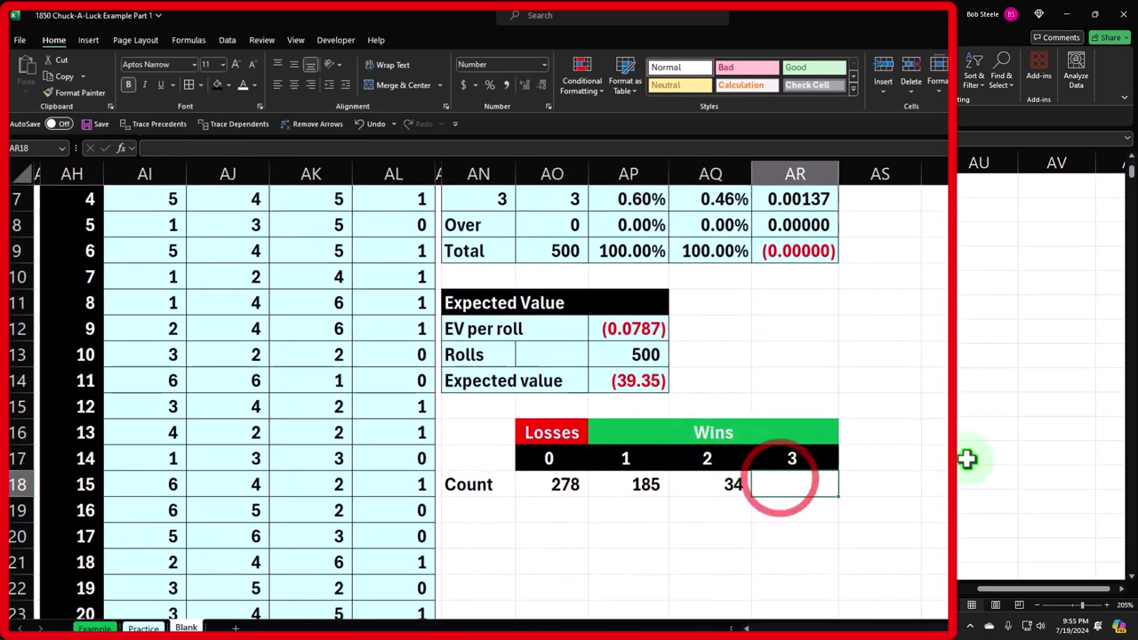
{"action": "type", "text": "="}
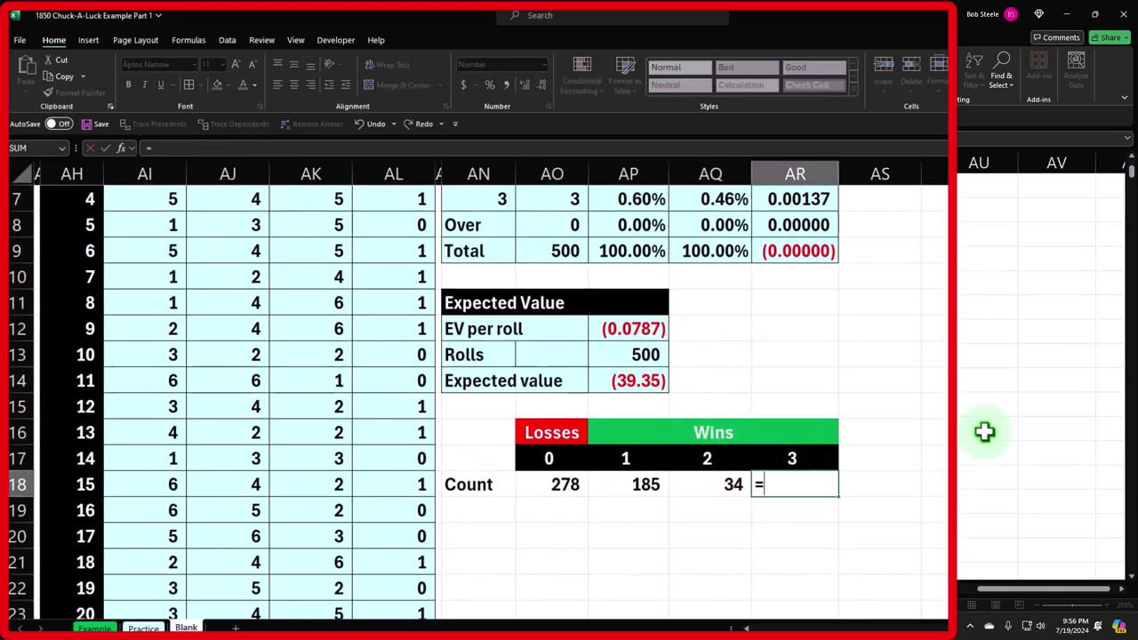
{"action": "type", "text": "counti"}
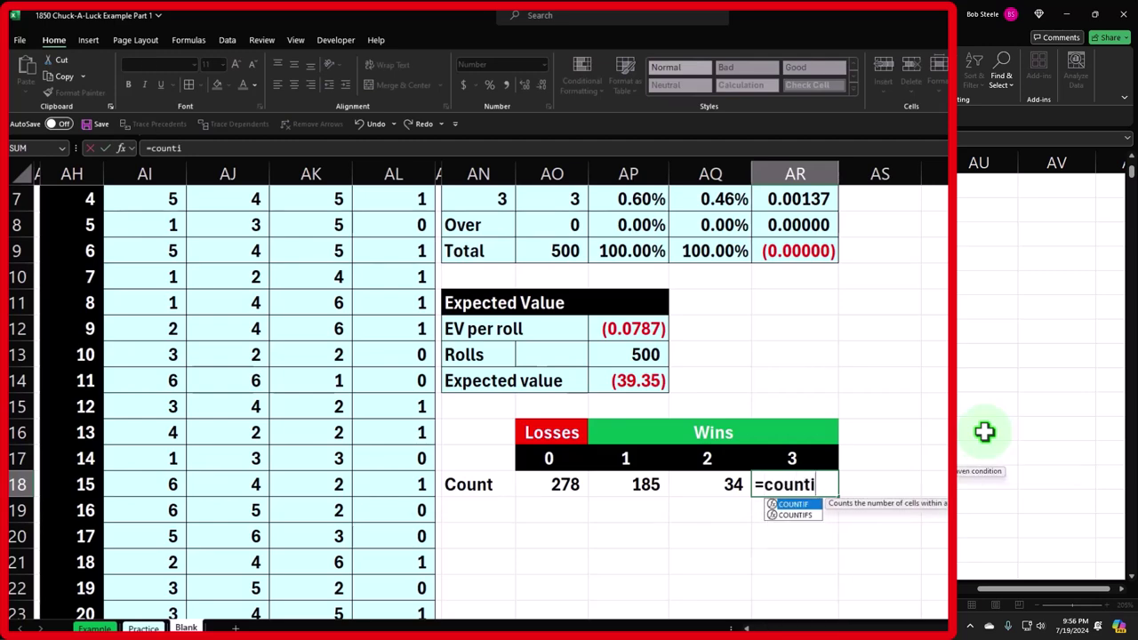
{"action": "type", "text": "f"}
{"action": "key", "text": "Tab"}
{"action": "key", "text": "Left"}
{"action": "key", "text": "Left"}
{"action": "key", "text": "Left"}
{"action": "key", "text": "Left"}
{"action": "key", "text": "Left"}
{"action": "key", "text": "Left"}
{"action": "key", "text": "Up"}
{"action": "key", "text": "Up"}
{"action": "key", "text": "Up"}
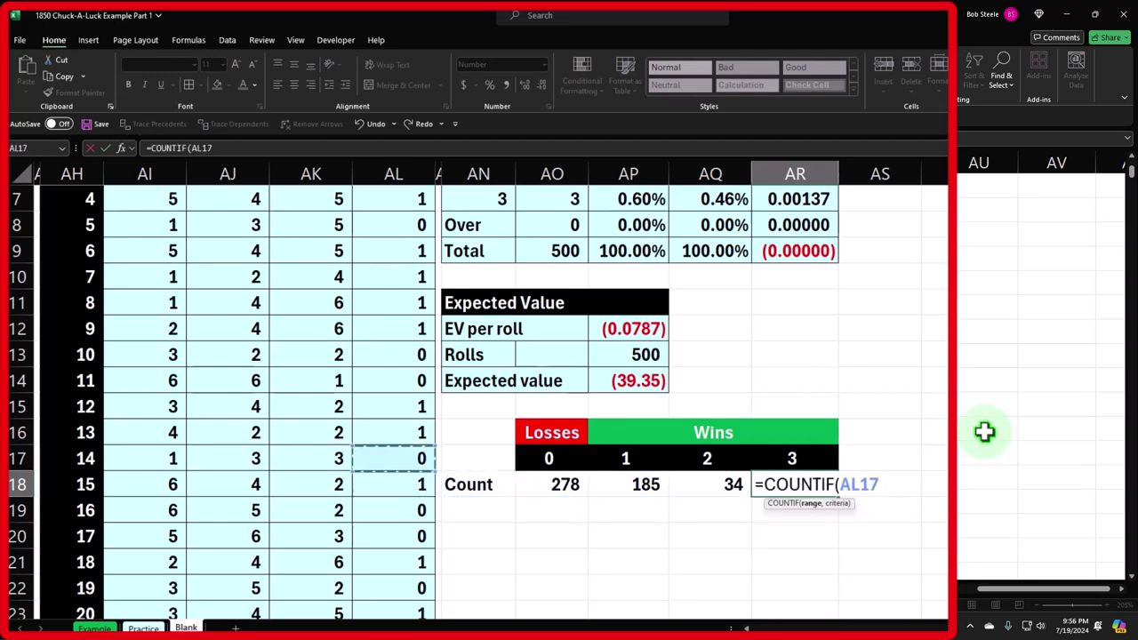
{"action": "key", "text": "Up"}
{"action": "key", "text": "Up"}
{"action": "key", "text": "Up"}
{"action": "key", "text": "Up"}
{"action": "key", "text": "Up"}
{"action": "key", "text": "Up"}
{"action": "key", "text": "Up"}
{"action": "key", "text": "Up"}
{"action": "key", "text": "Up"}
{"action": "key", "text": "Up"}
{"action": "key", "text": "Up"}
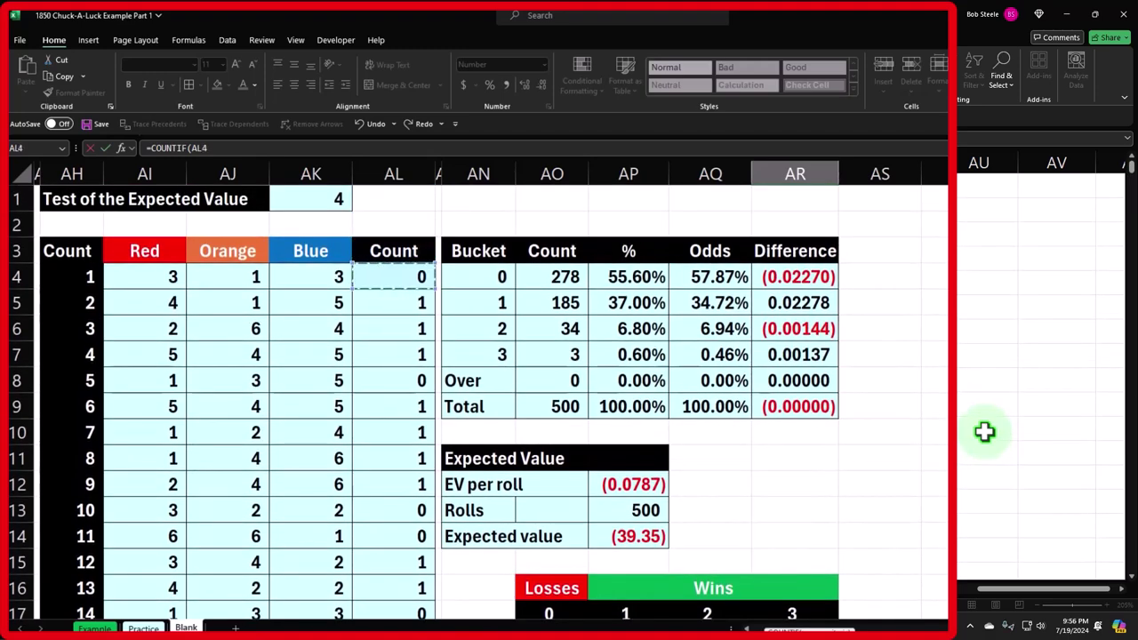
{"action": "key", "text": "ctrl+shift+Down"}
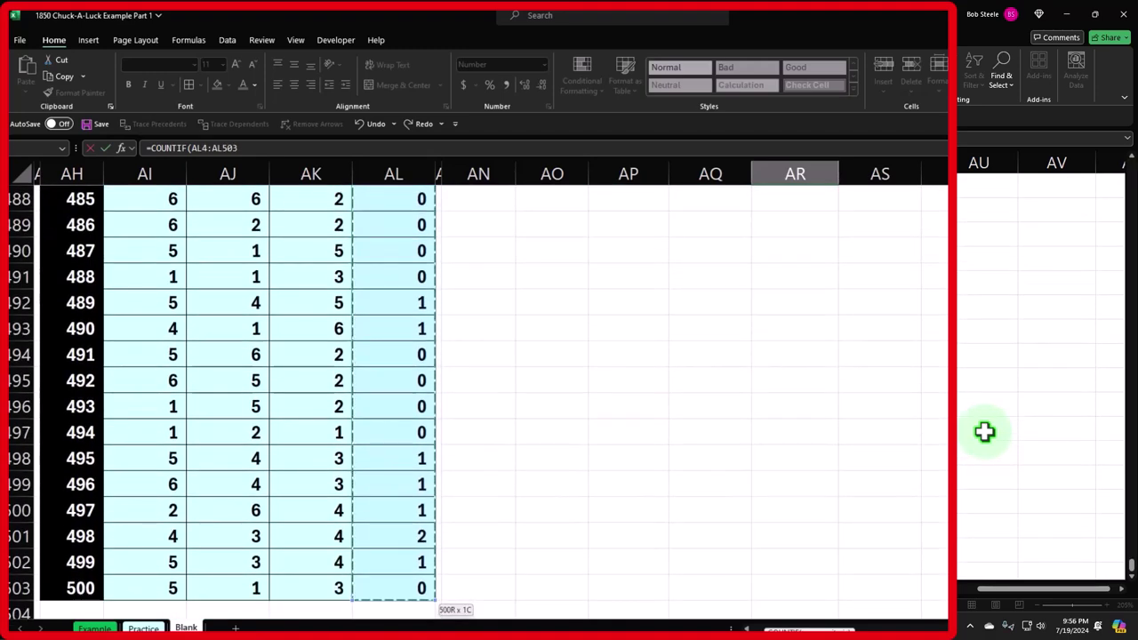
{"action": "key", "text": "ctrl+BackSpace"}
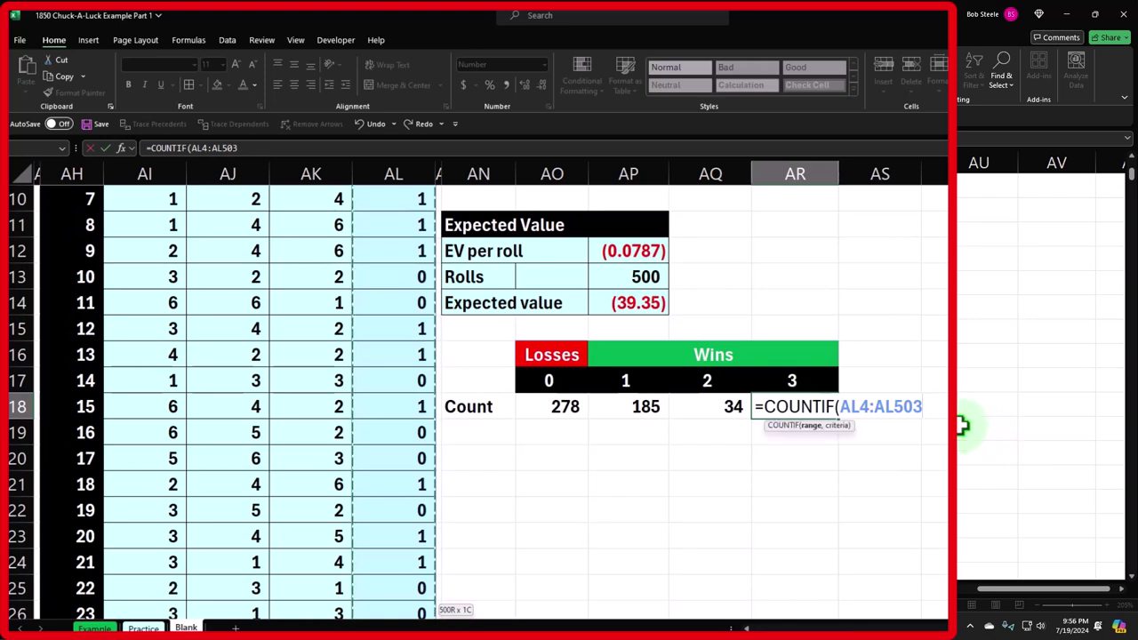
{"action": "type", "text": ","}
{"action": "left_click", "coordinate": [800, 382]}
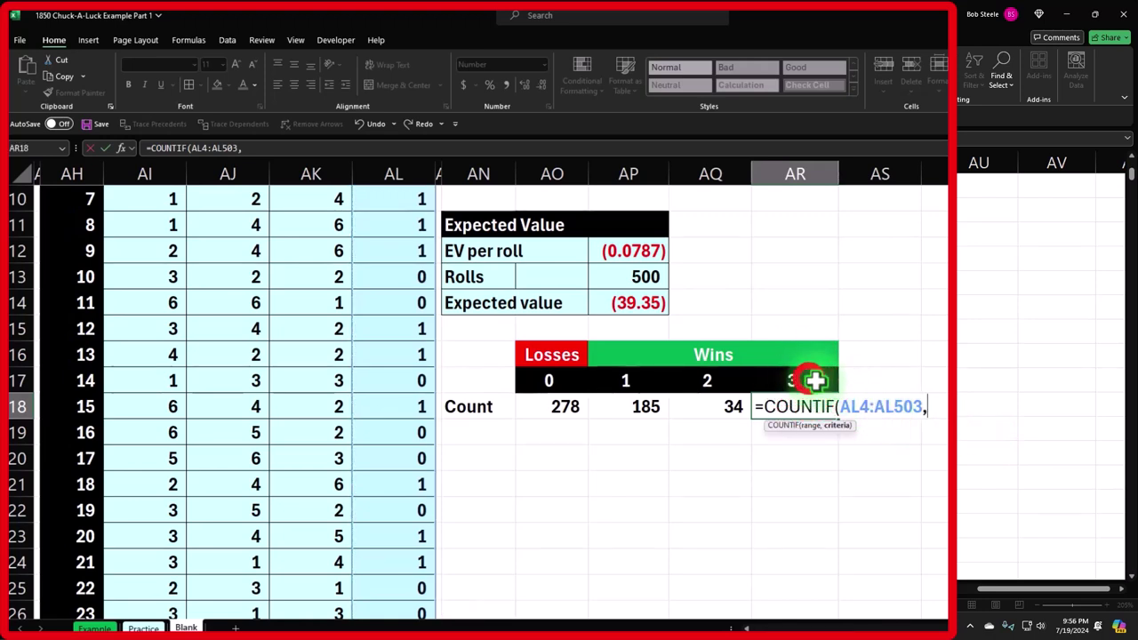
{"action": "key", "text": "Return"}
{"action": "left_click", "coordinate": [800, 406]}
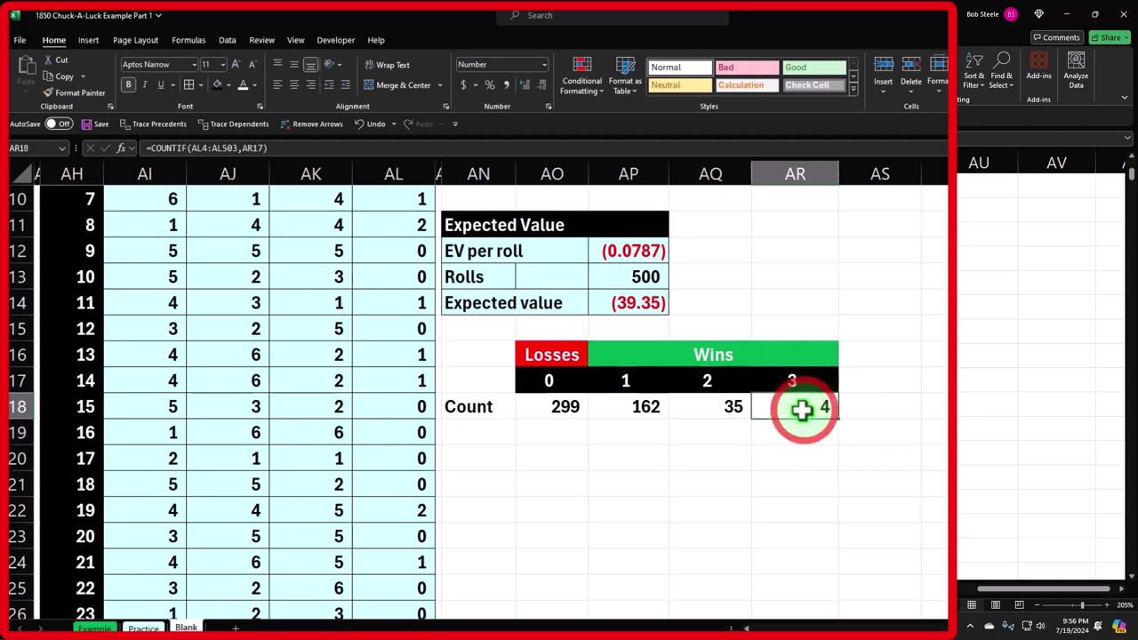
{"action": "scroll", "coordinate": [724, 400], "scroll_direction": "up", "scroll_amount": 3}
{"action": "scroll", "coordinate": [582, 364], "scroll_direction": "down", "scroll_amount": 2}
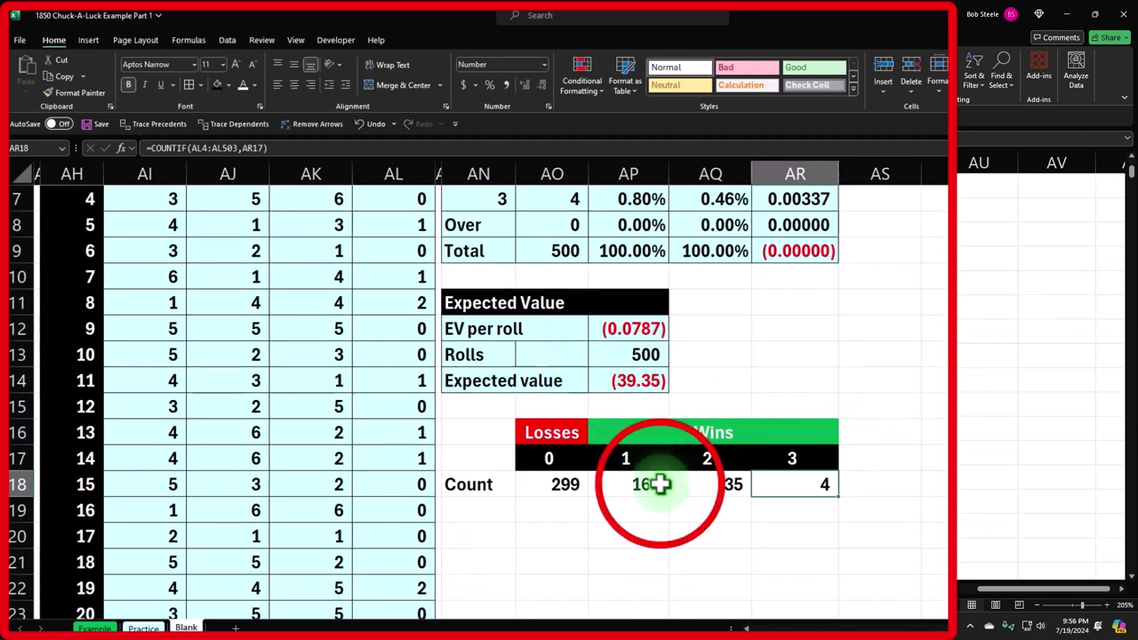
{"action": "left_click_drag", "start_coordinate": [657, 483], "coordinate": [818, 483]}
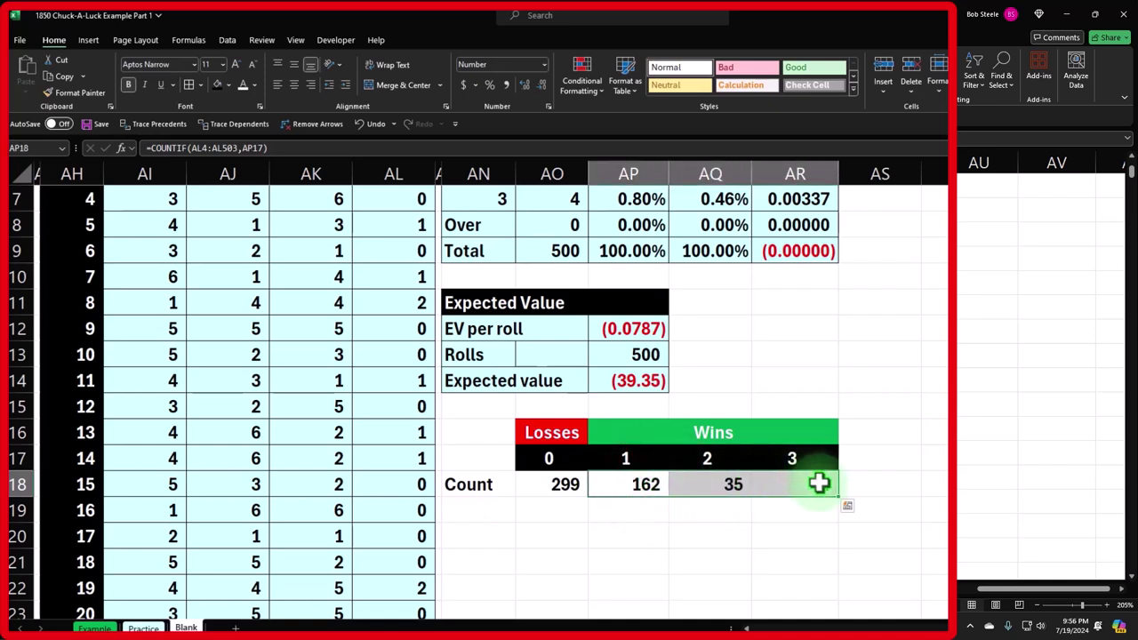
- Clear AP18:AR18 and change the 0-wins formula to =COUNTIF($AL$4:$AL$503,AO17)
{"action": "key", "text": "Delete"}
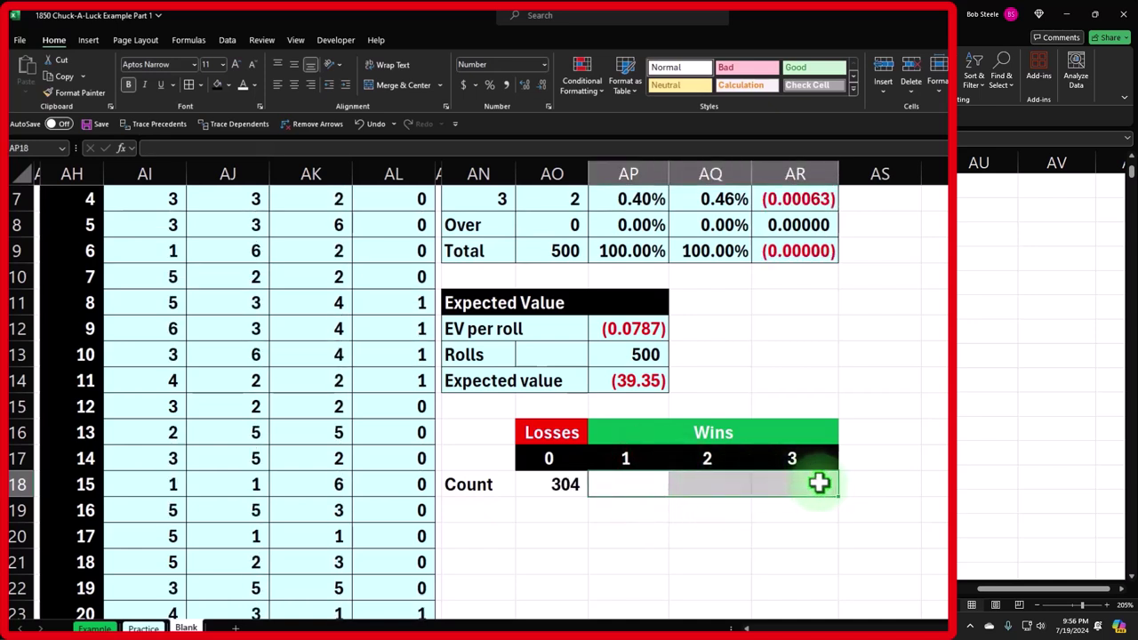
{"action": "left_click", "coordinate": [565, 487]}
{"action": "double_click", "coordinate": [565, 487]}
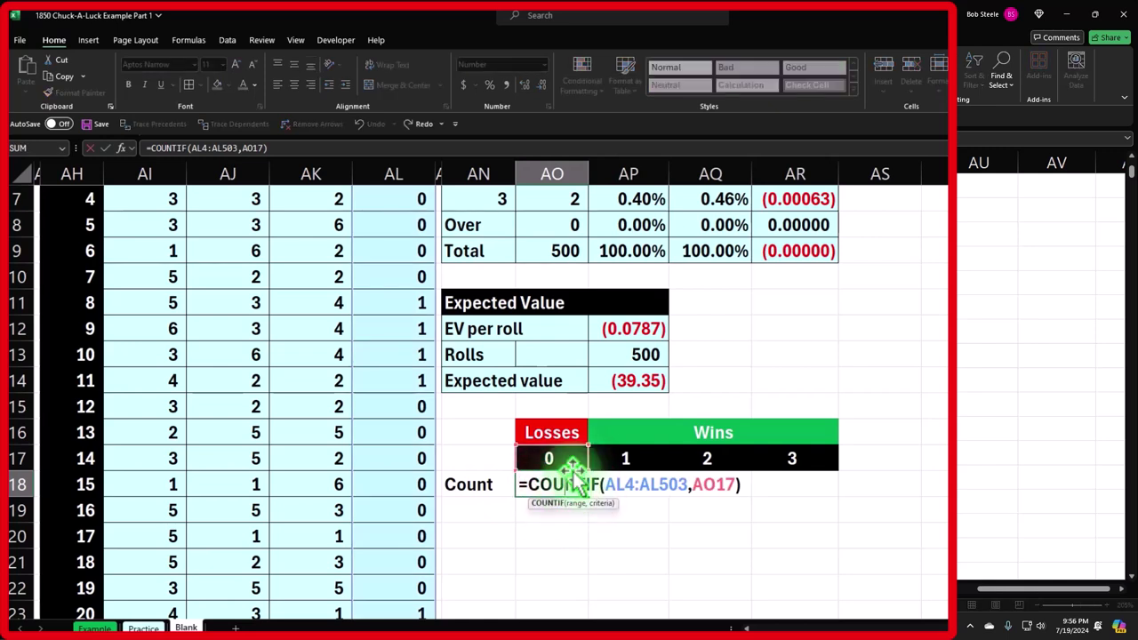
{"action": "left_click", "coordinate": [622, 483]}
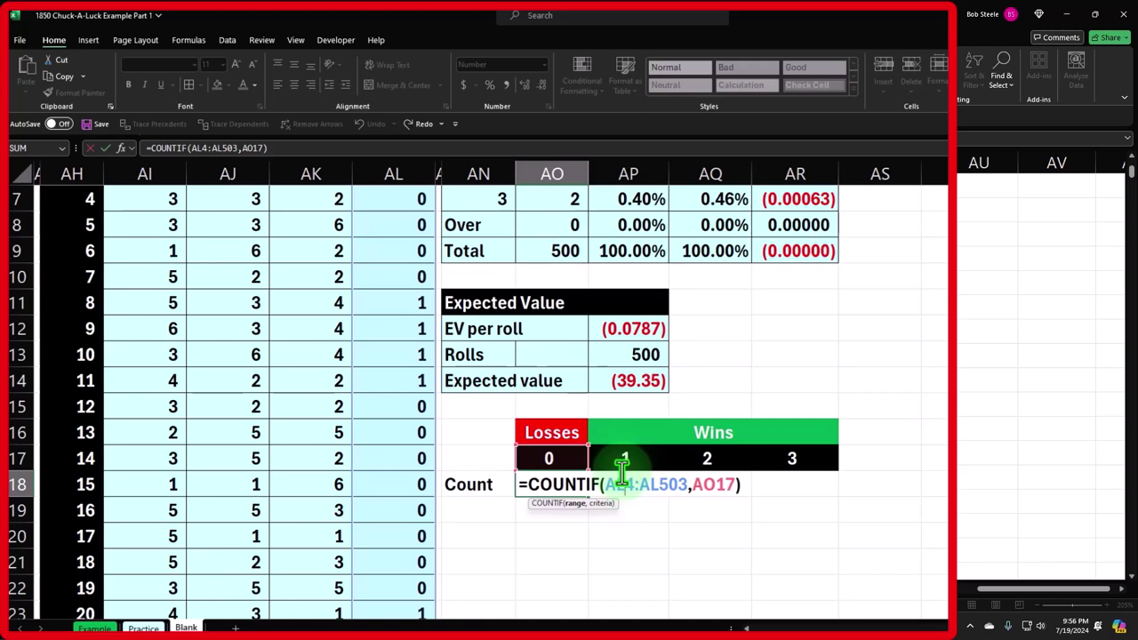
{"action": "key", "text": "F4"}
{"action": "left_click", "coordinate": [682, 483]}
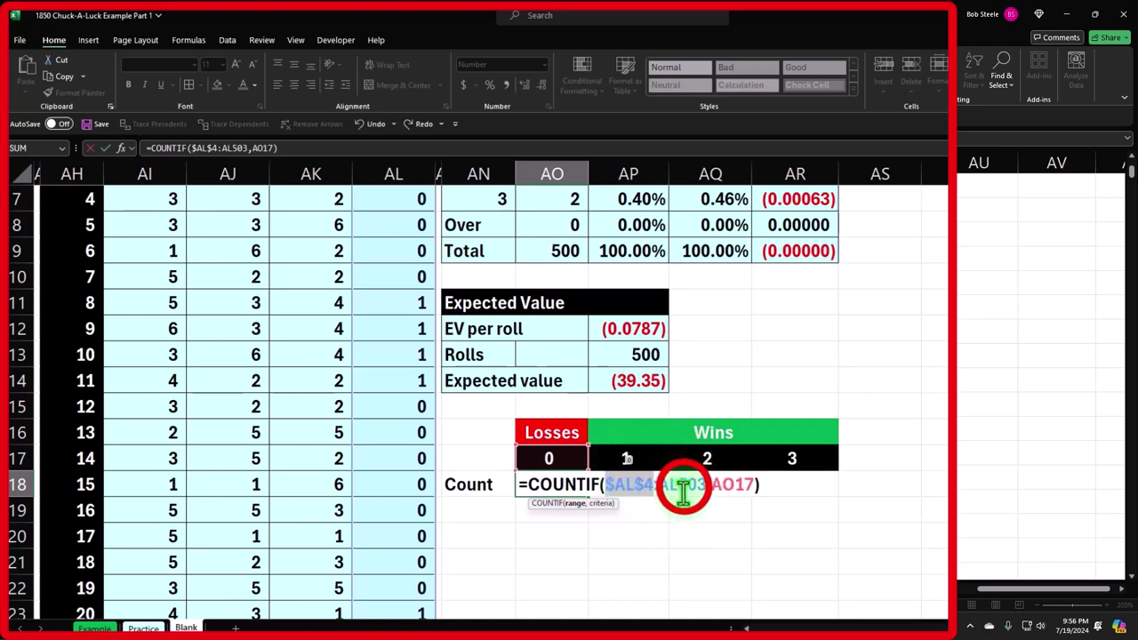
{"action": "left_click", "coordinate": [711, 484]}
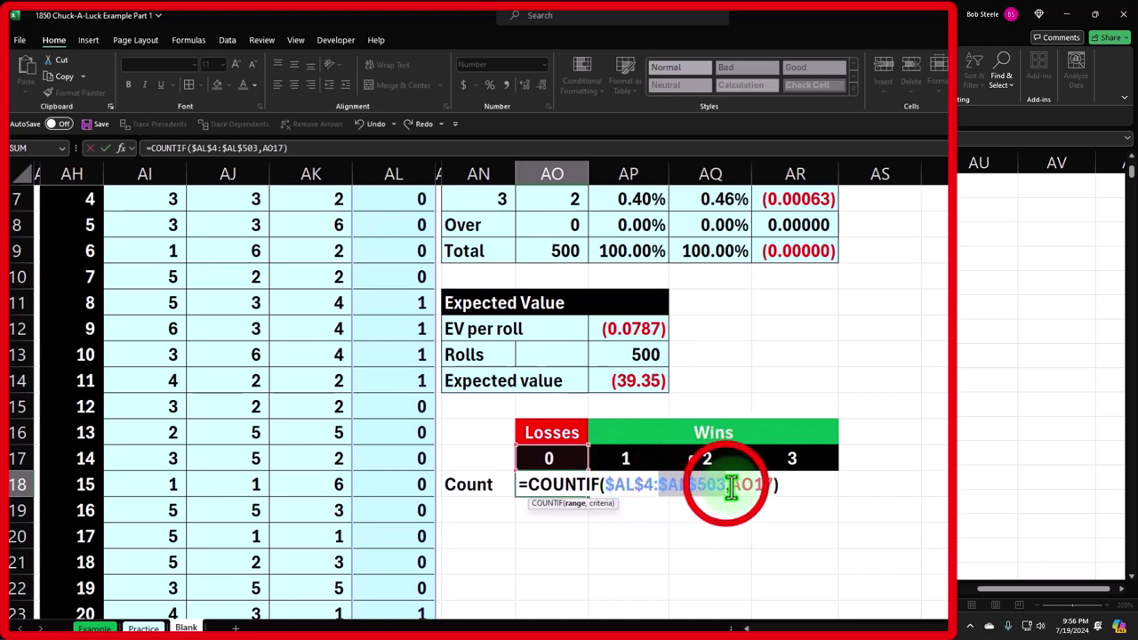
{"action": "key", "text": "F4"}
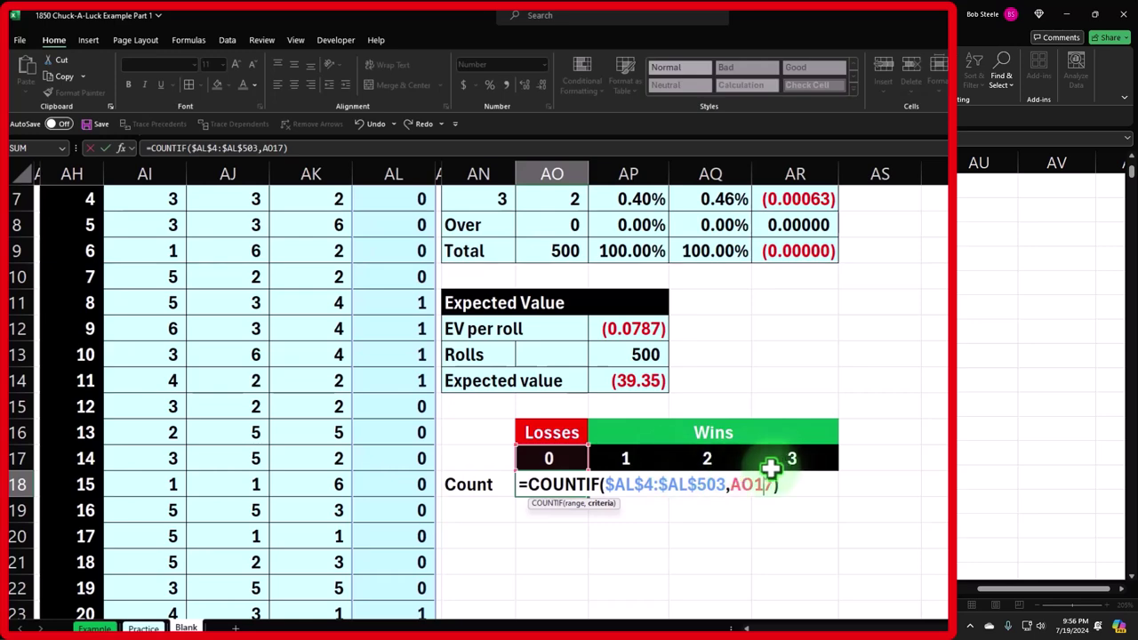
{"action": "left_click", "coordinate": [546, 507]}
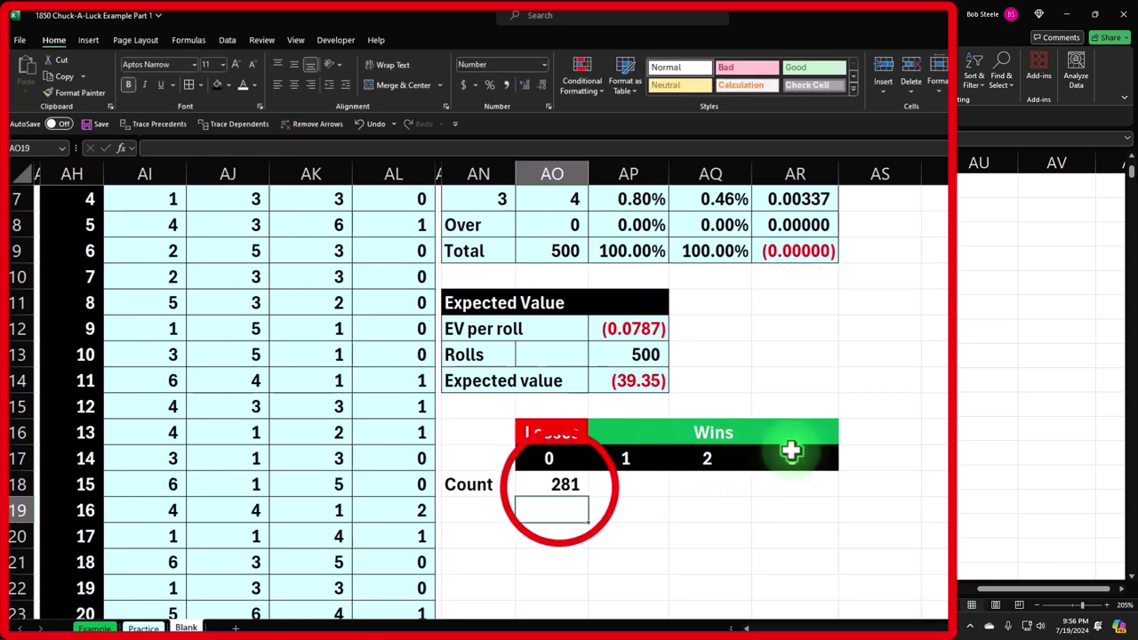
- Fill the locked COUNTIF formula right to AR18 and inspect the copied 1-win and 2-win formulas
{"action": "left_click", "coordinate": [550, 489]}
{"action": "left_click_drag", "start_coordinate": [589, 500], "coordinate": [832, 495]}
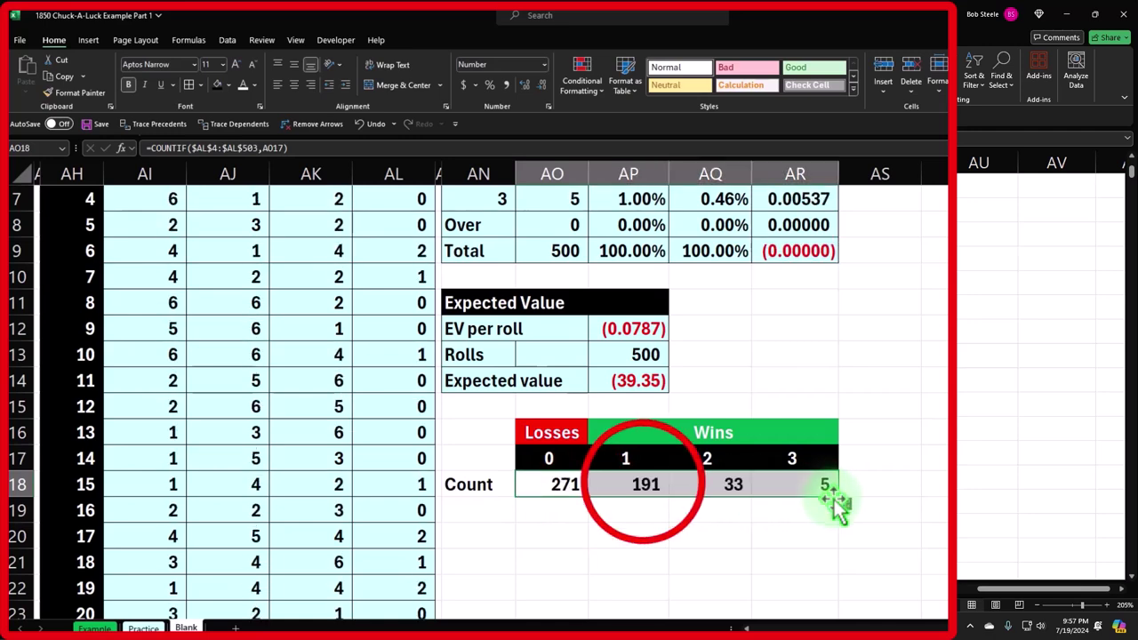
{"action": "left_click", "coordinate": [652, 480]}
{"action": "double_click", "coordinate": [637, 485]}
{"action": "key", "text": "Return"}
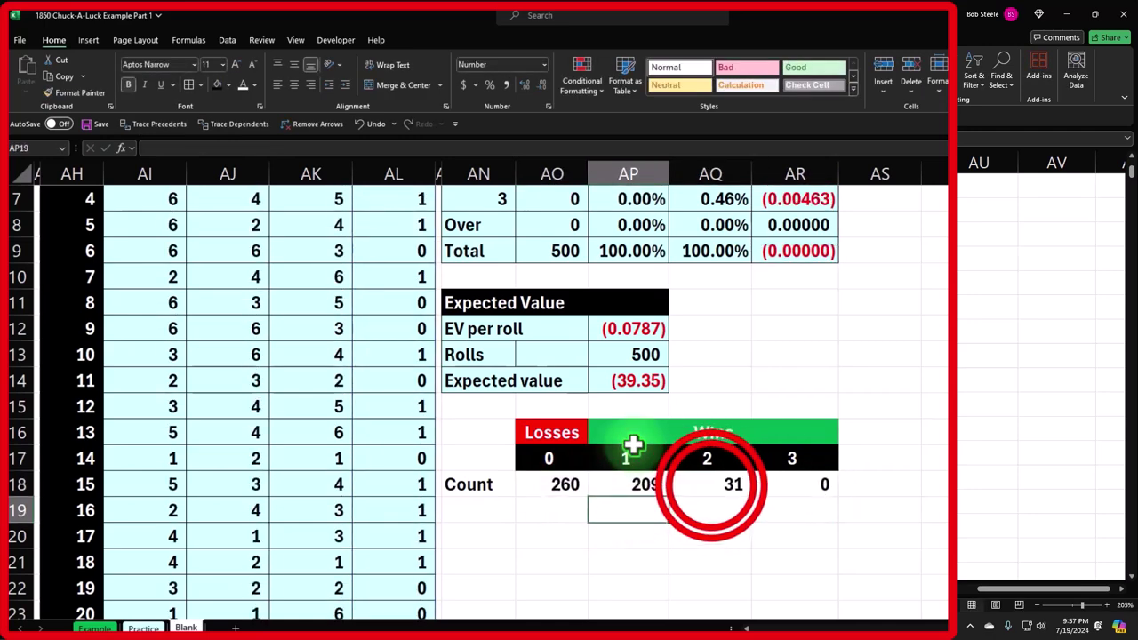
{"action": "double_click", "coordinate": [706, 483]}
- Label the row below Count 'Pay out' and enter -1 as the payout for losses
{"action": "key", "text": "Return"}
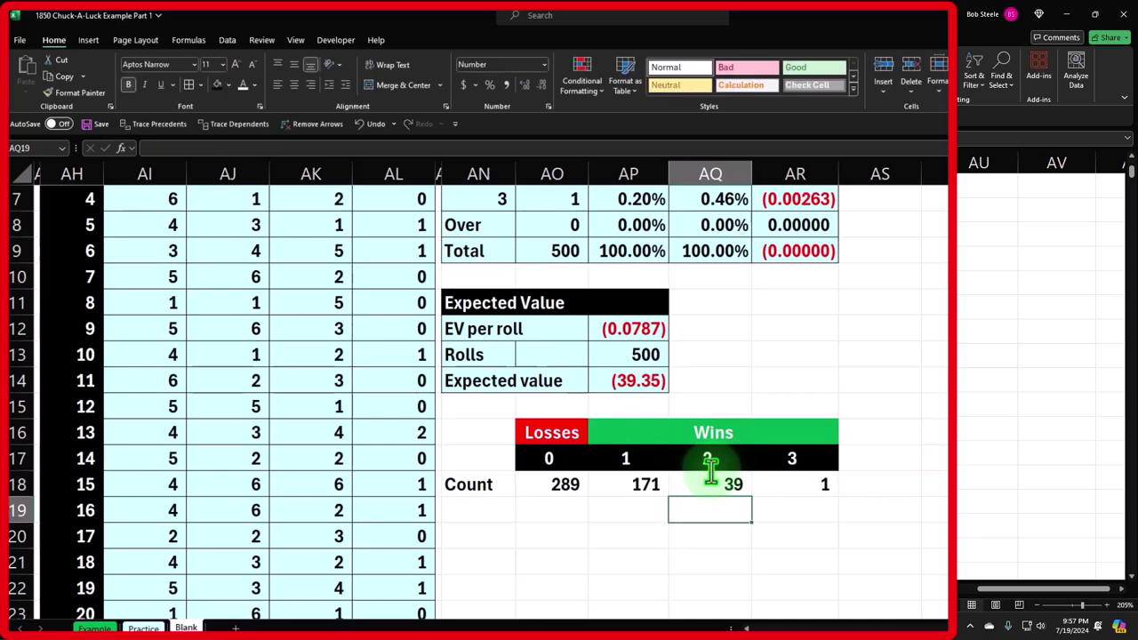
{"action": "key", "text": "Left"}
{"action": "key", "text": "Left"}
{"action": "key", "text": "Left"}
{"action": "type", "text": "Pa"}
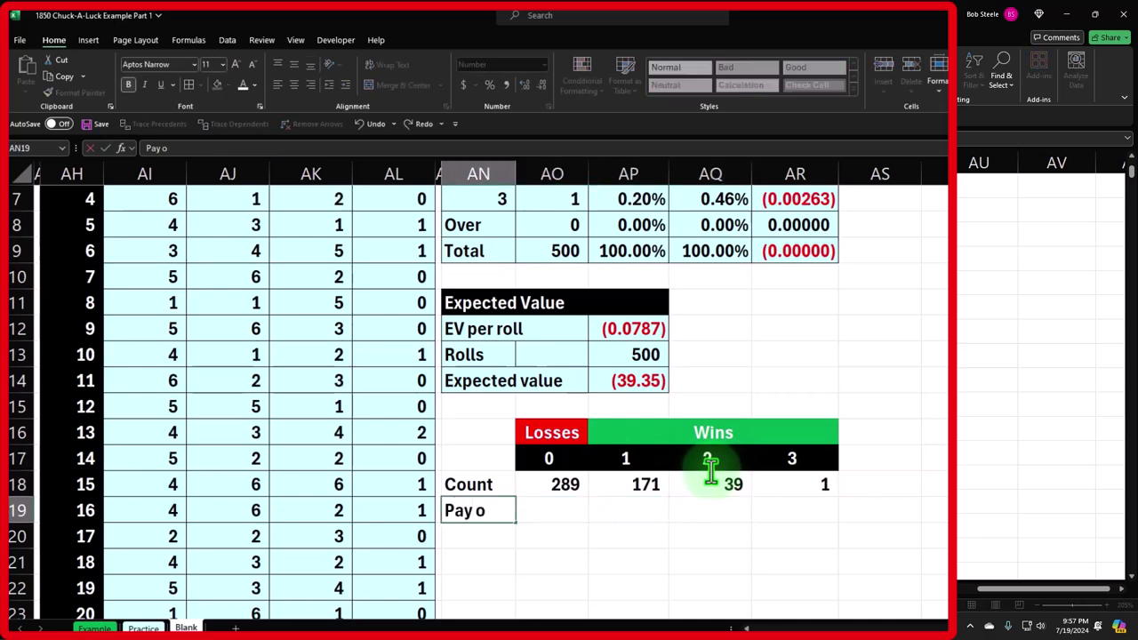
{"action": "type", "text": "y out"}
{"action": "key", "text": "Tab"}
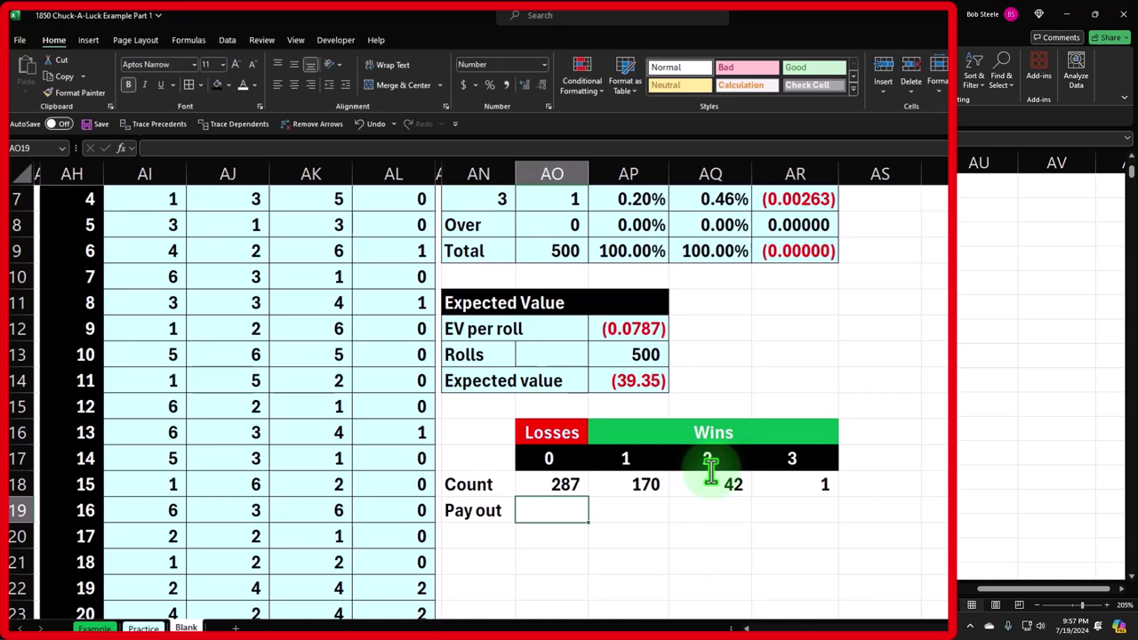
{"action": "type", "text": "-1"}
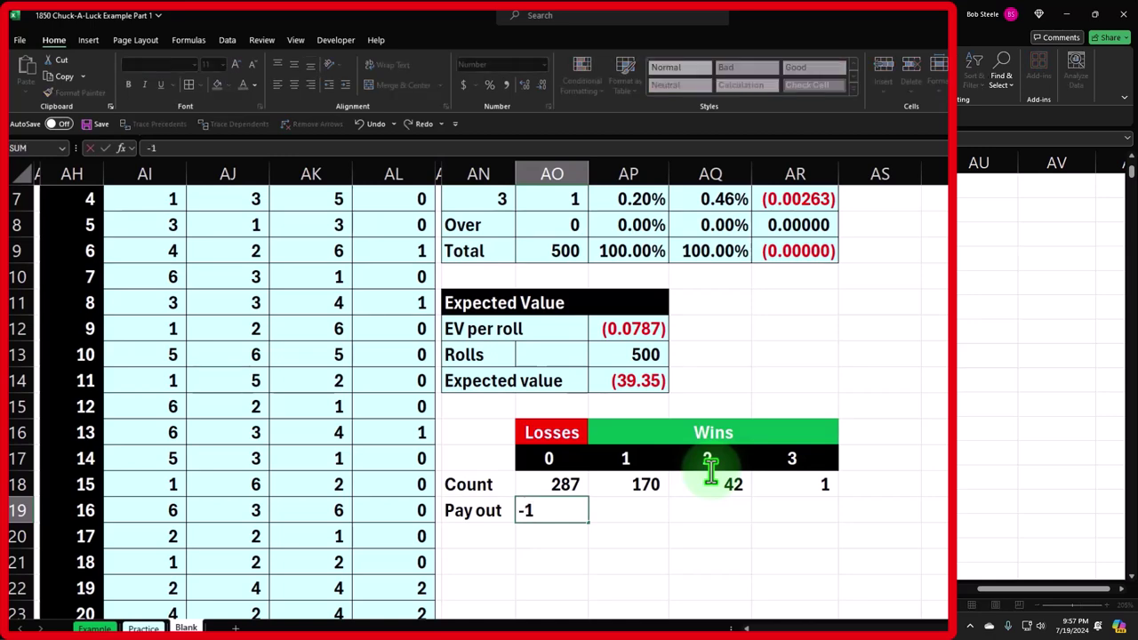
{"action": "key", "text": "Tab"}
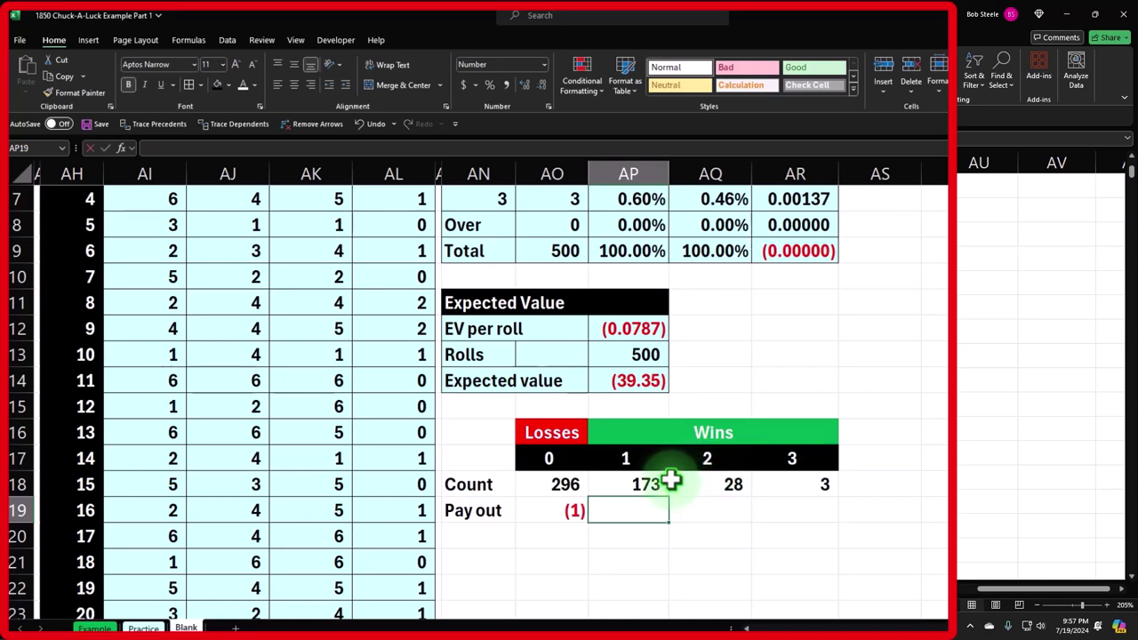
- Enter payouts of 1, 2 and 3 for one, two and three wins
{"action": "type", "text": "1"}
{"action": "key", "text": "Tab"}
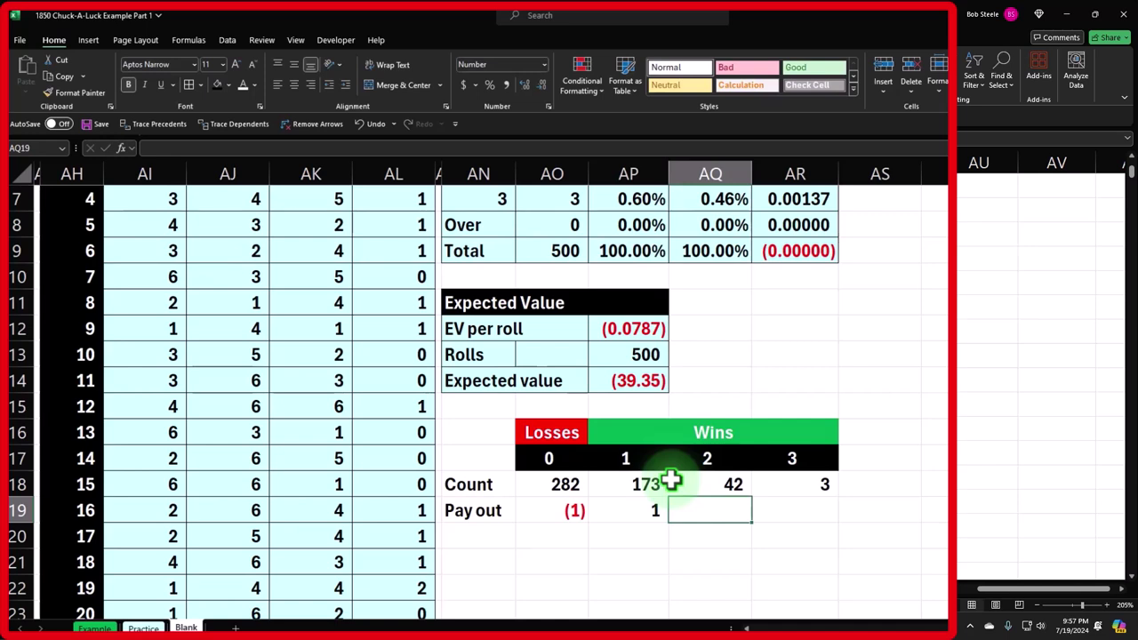
{"action": "key", "text": "shift+Tab"}
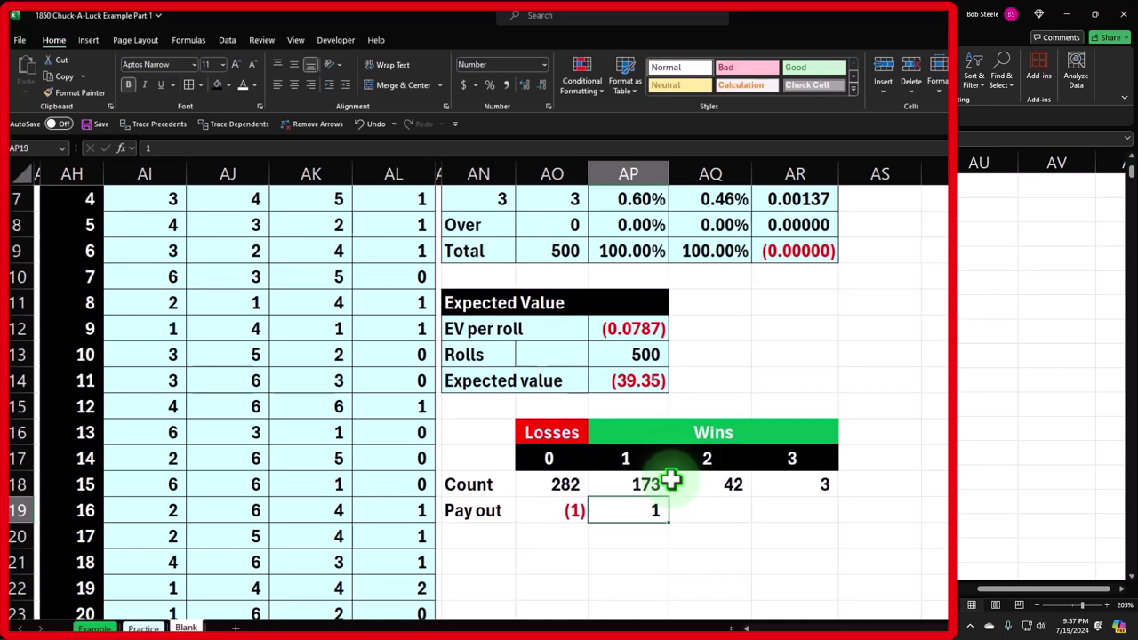
{"action": "key", "text": "Tab"}
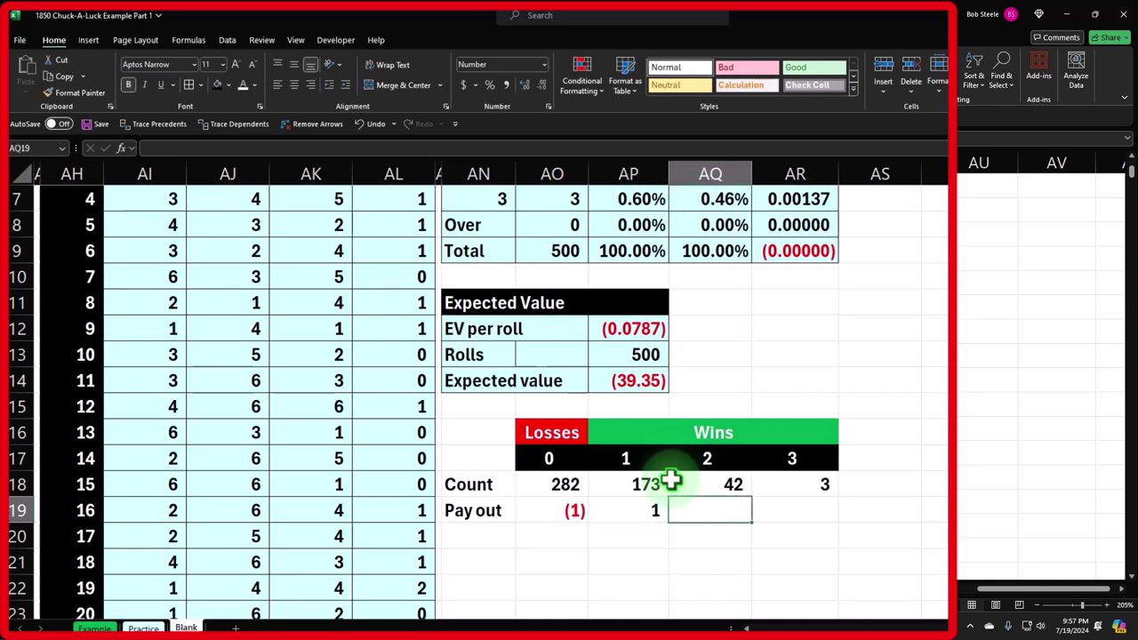
{"action": "type", "text": "2"}
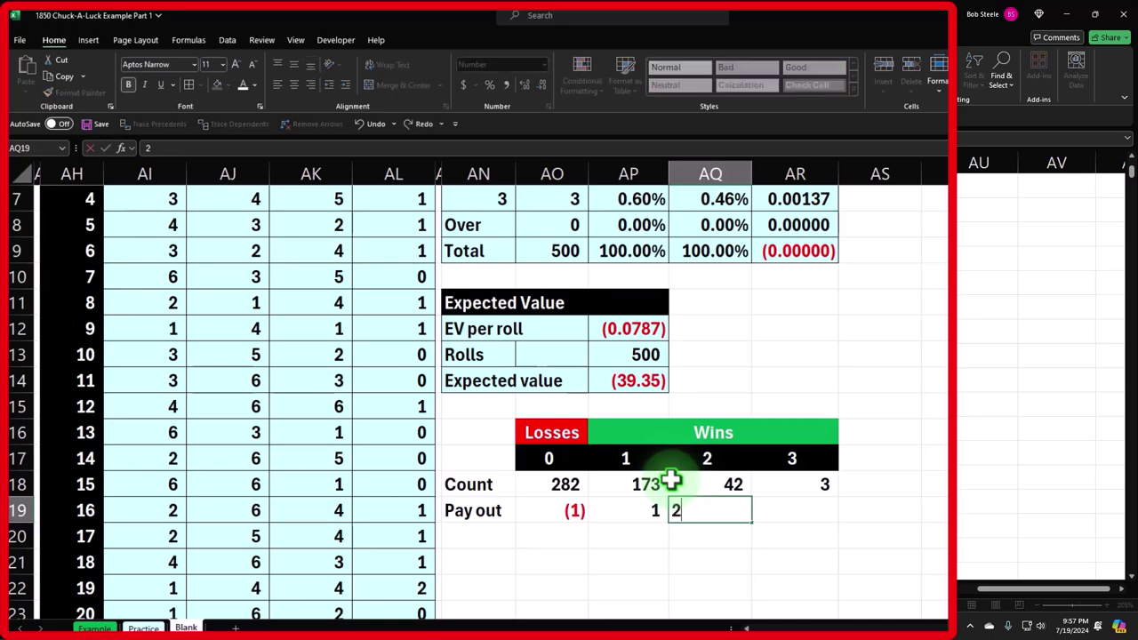
{"action": "key", "text": "Tab"}
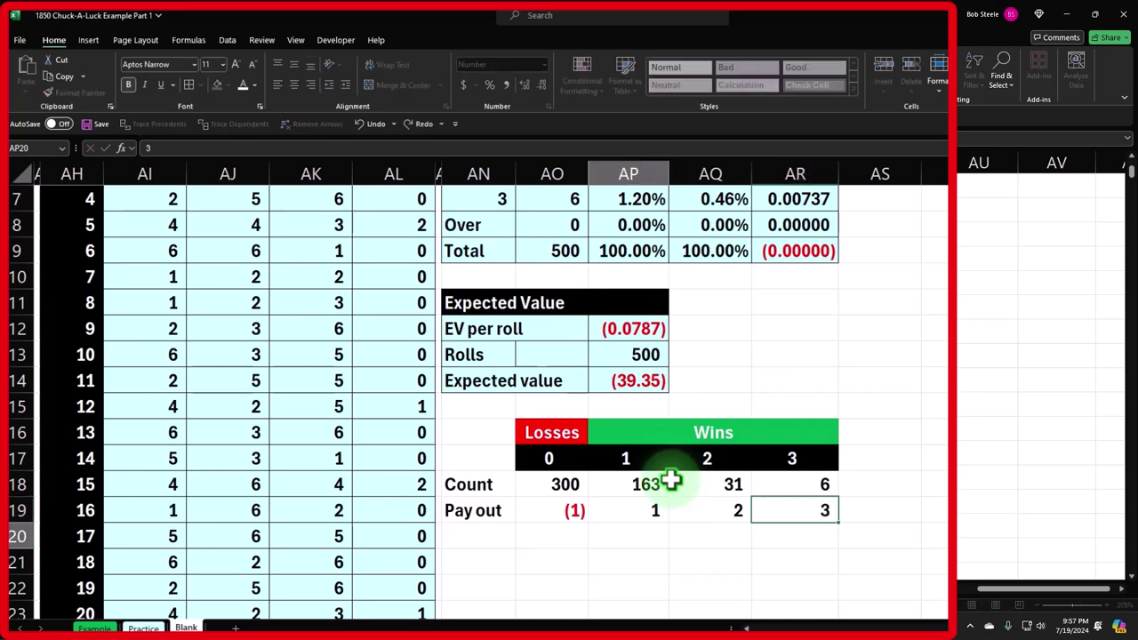
{"action": "key", "text": "Return"}
{"action": "key", "text": "Right"}
{"action": "key", "text": "Right"}
{"action": "key", "text": "Up"}
{"action": "key", "text": "Up"}
{"action": "key", "text": "Up"}
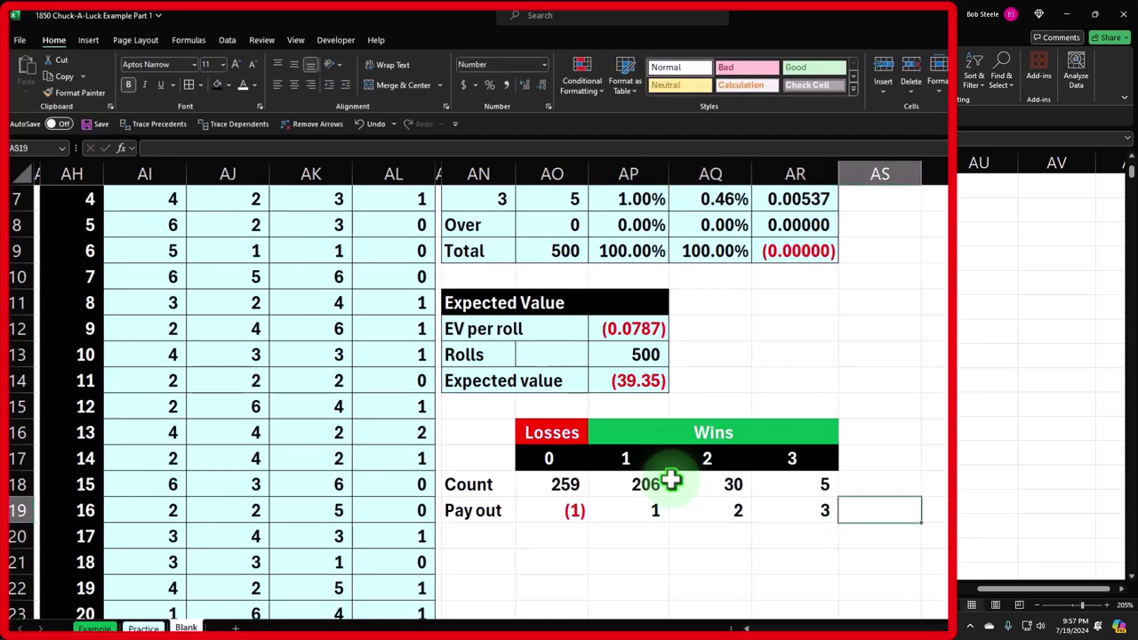
- Add a 'Total' header in AS17 with black fill, recoloured font, and middle-centre alignment on AS16:AS17
{"action": "type", "text": "Total"}
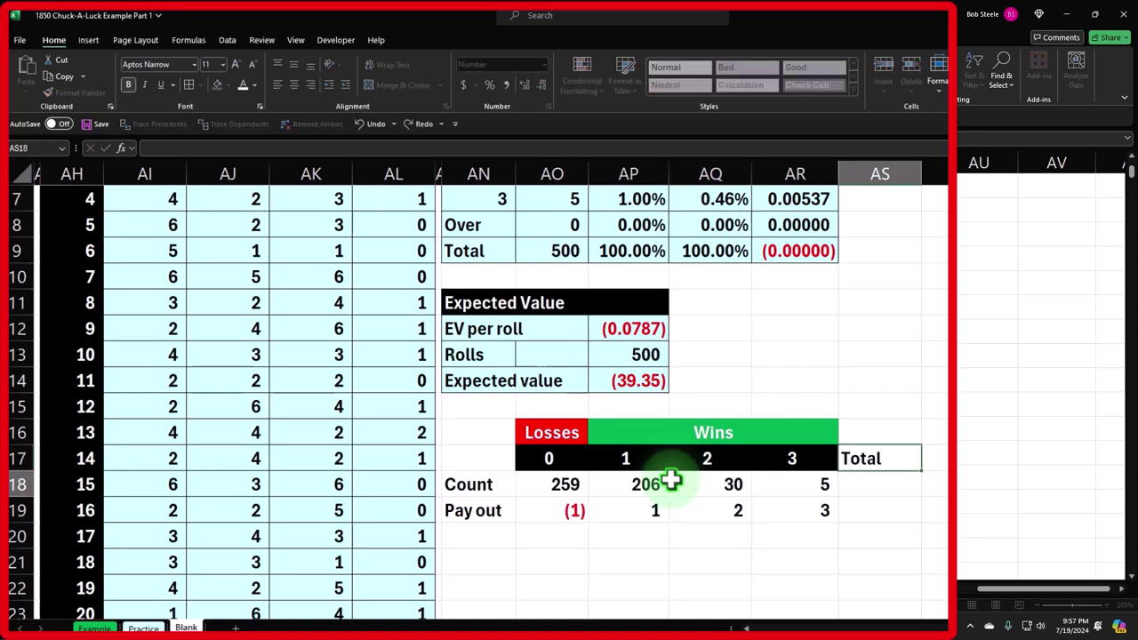
{"action": "key", "text": "Return"}
{"action": "left_click_drag", "start_coordinate": [871, 437], "coordinate": [859, 454]}
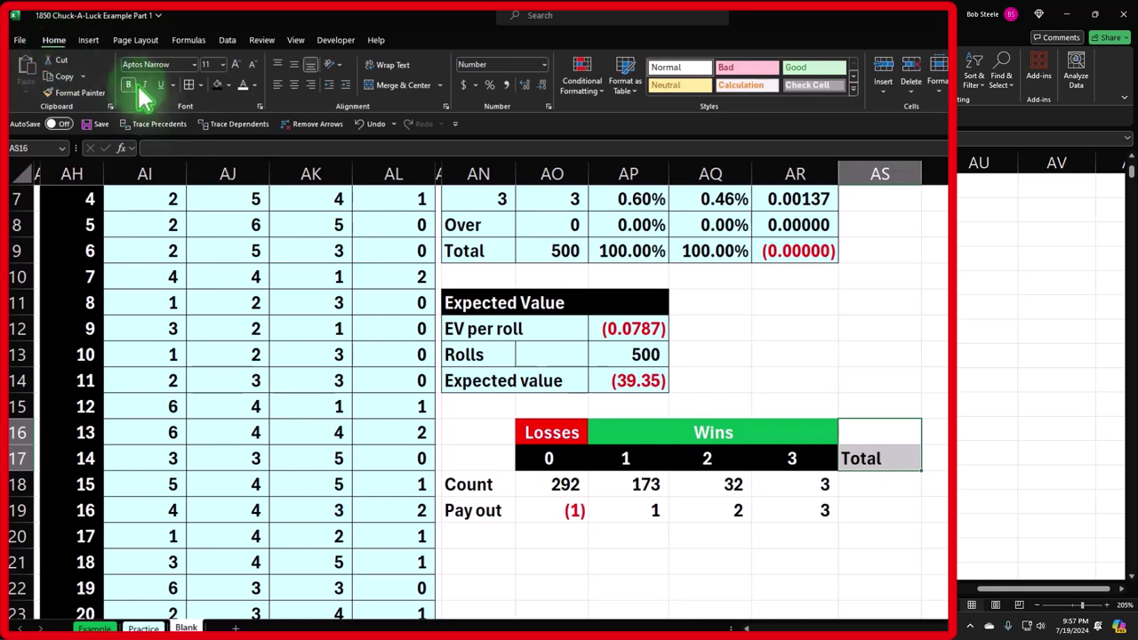
{"action": "left_click", "coordinate": [211, 87]}
{"action": "left_click", "coordinate": [242, 85]}
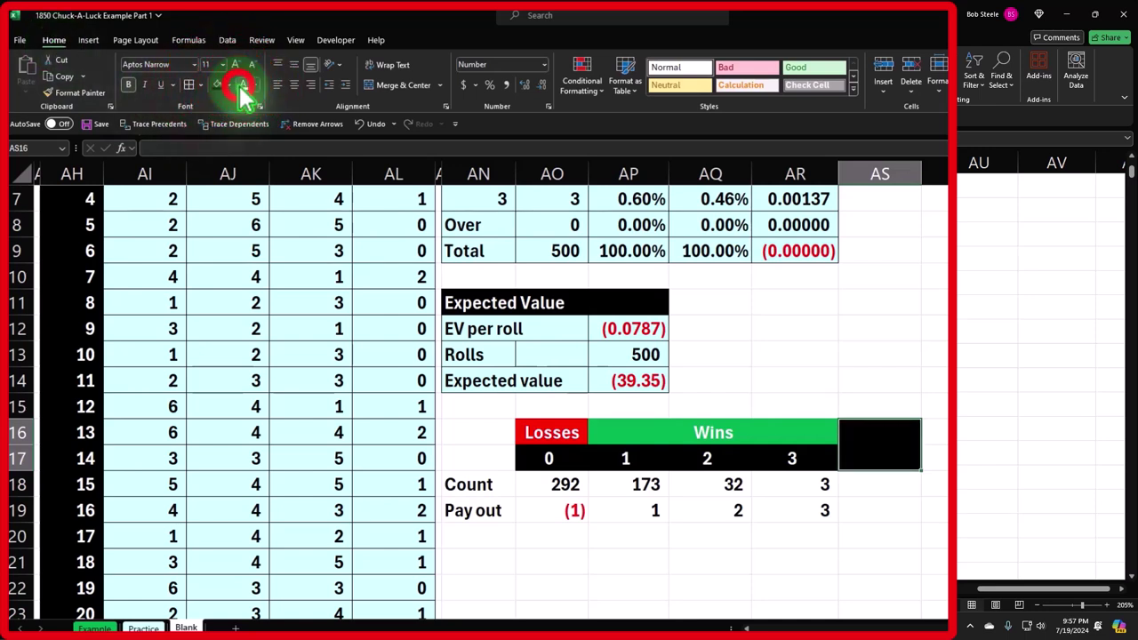
{"action": "left_click", "coordinate": [293, 64]}
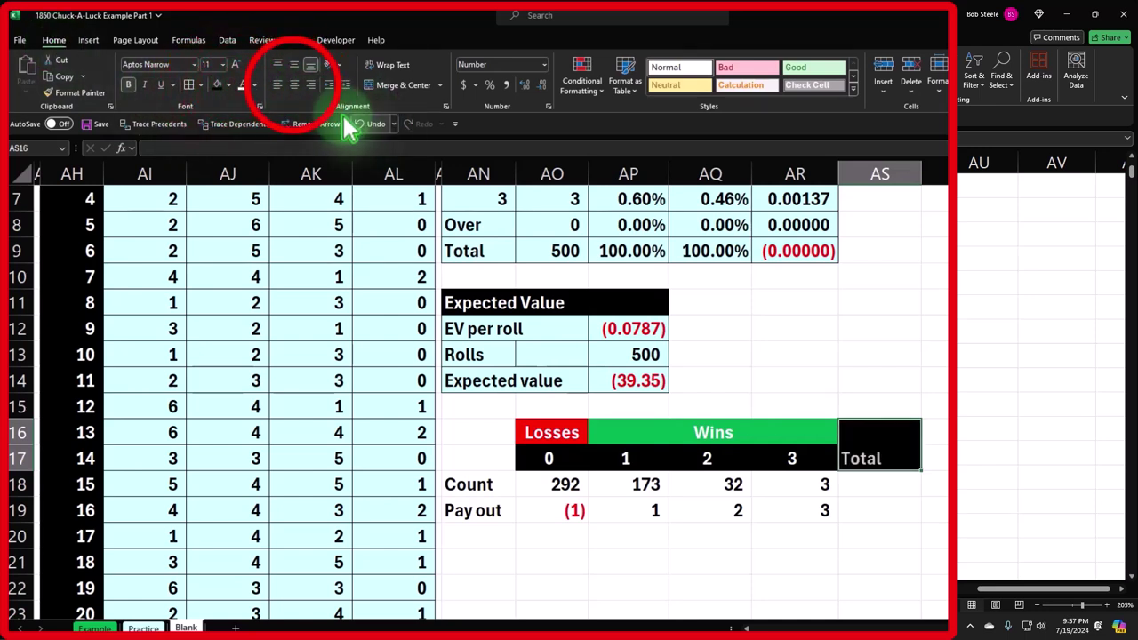
{"action": "left_click", "coordinate": [294, 84]}
- Enter =SUM(AO18:AR18) in AS18 and check it matches the earlier table's total of 500
{"action": "left_click", "coordinate": [844, 484]}
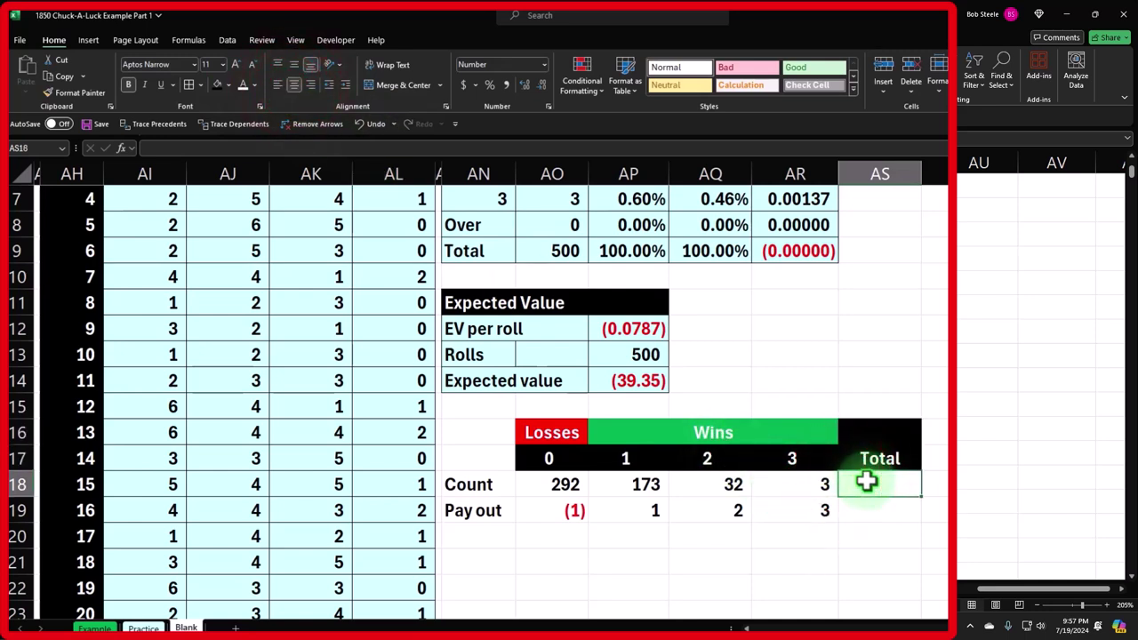
{"action": "type", "text": "=sum("}
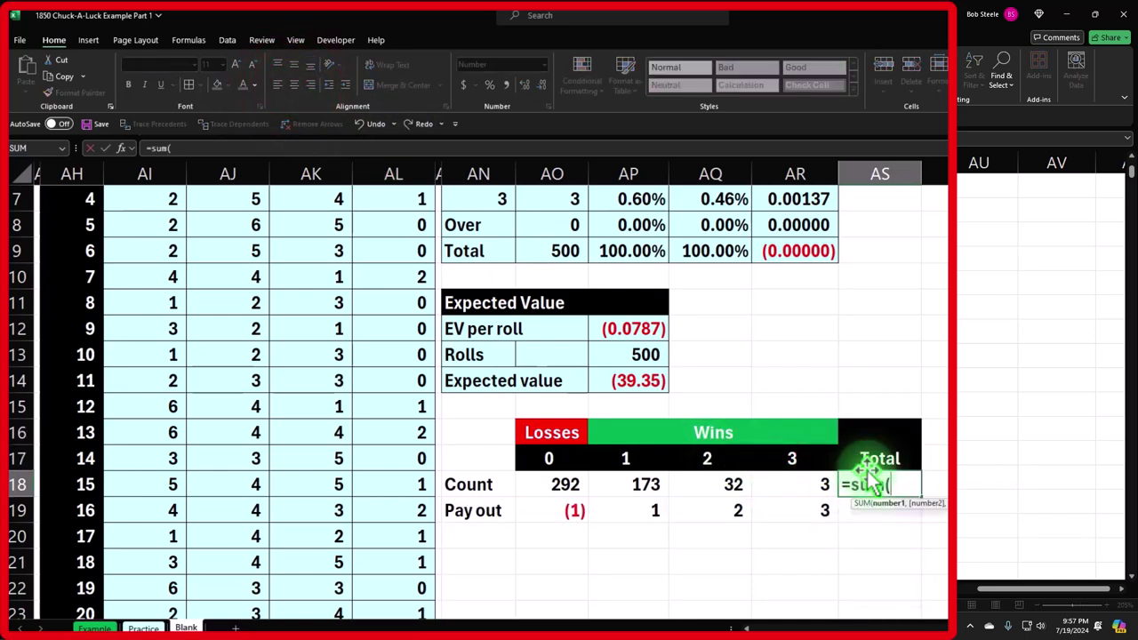
{"action": "key", "text": "Left"}
{"action": "key", "text": "shift+Left"}
{"action": "key", "text": "shift+Left"}
{"action": "key", "text": "shift+Left"}
{"action": "key", "text": "ctrl+Return"}
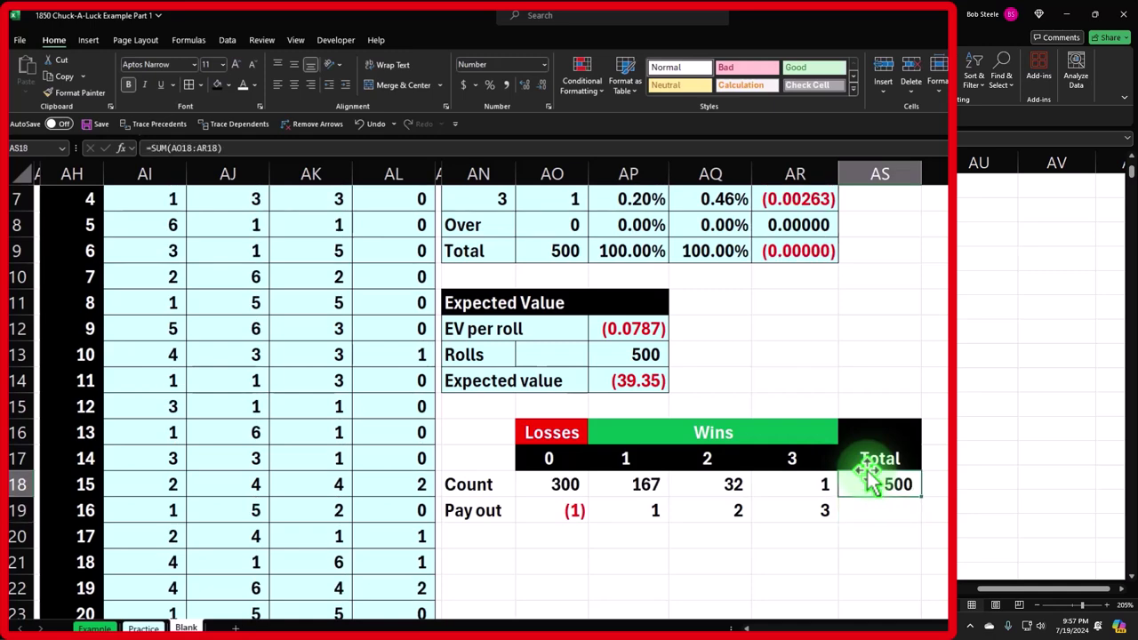
{"action": "scroll", "coordinate": [844, 462], "scroll_direction": "up", "scroll_amount": 2}
{"action": "left_click", "coordinate": [575, 406]}
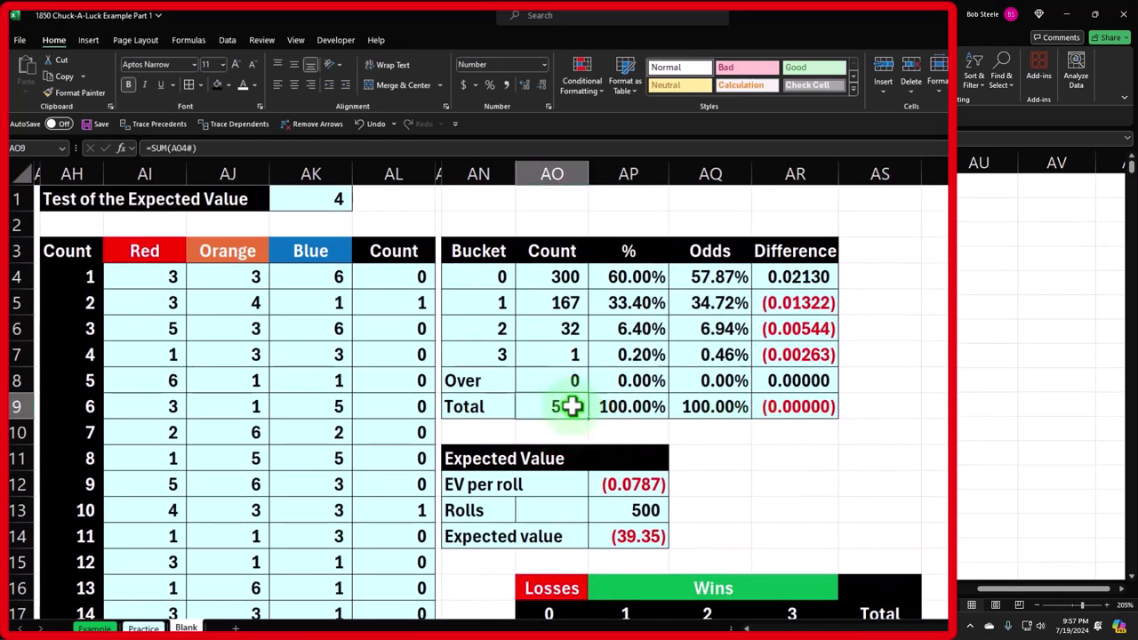
{"action": "scroll", "coordinate": [571, 407], "scroll_direction": "down", "scroll_amount": 2}
{"action": "scroll", "coordinate": [571, 407], "scroll_direction": "down", "scroll_amount": 2}
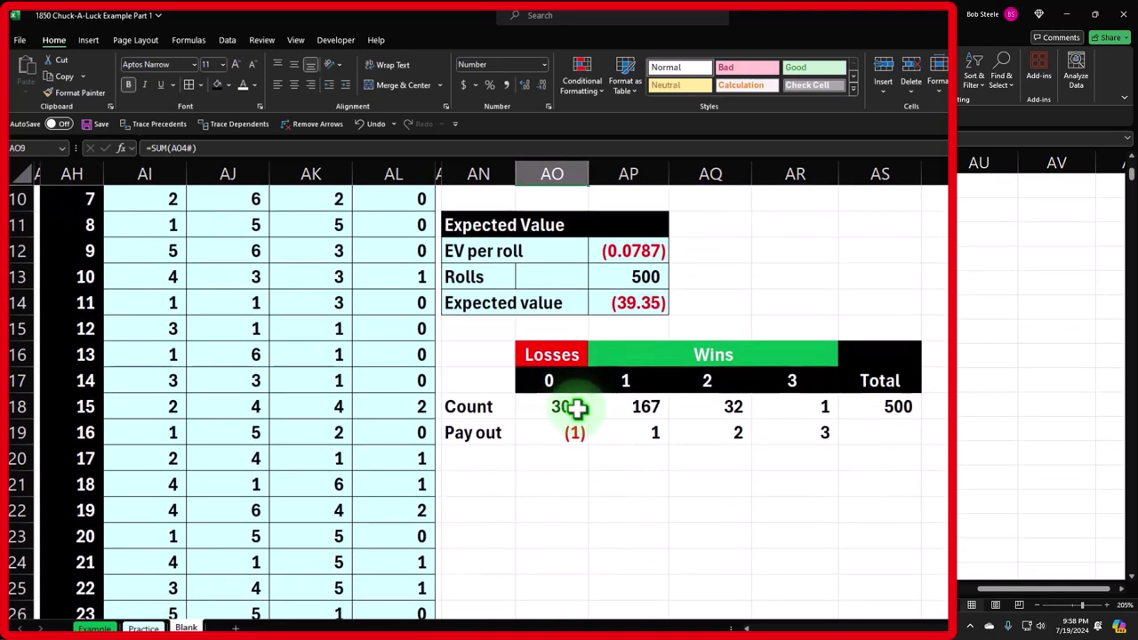
- Add a 'Total' row with Count × Pay out products for zero and one win
{"action": "left_click", "coordinate": [489, 457]}
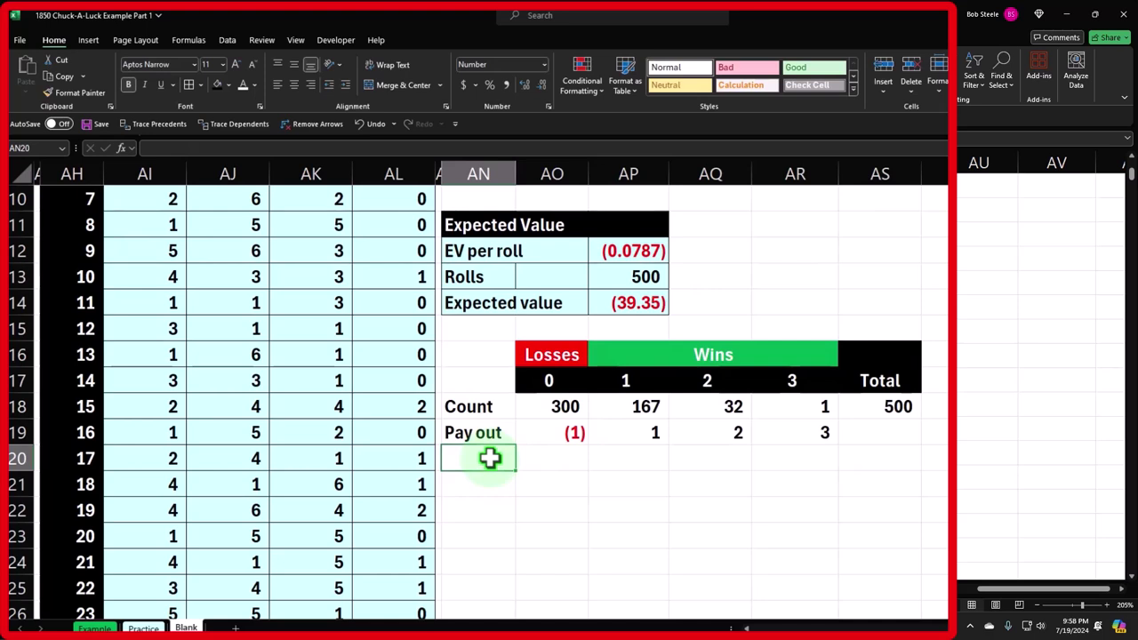
{"action": "type", "text": "Total"}
{"action": "key", "text": "Tab"}
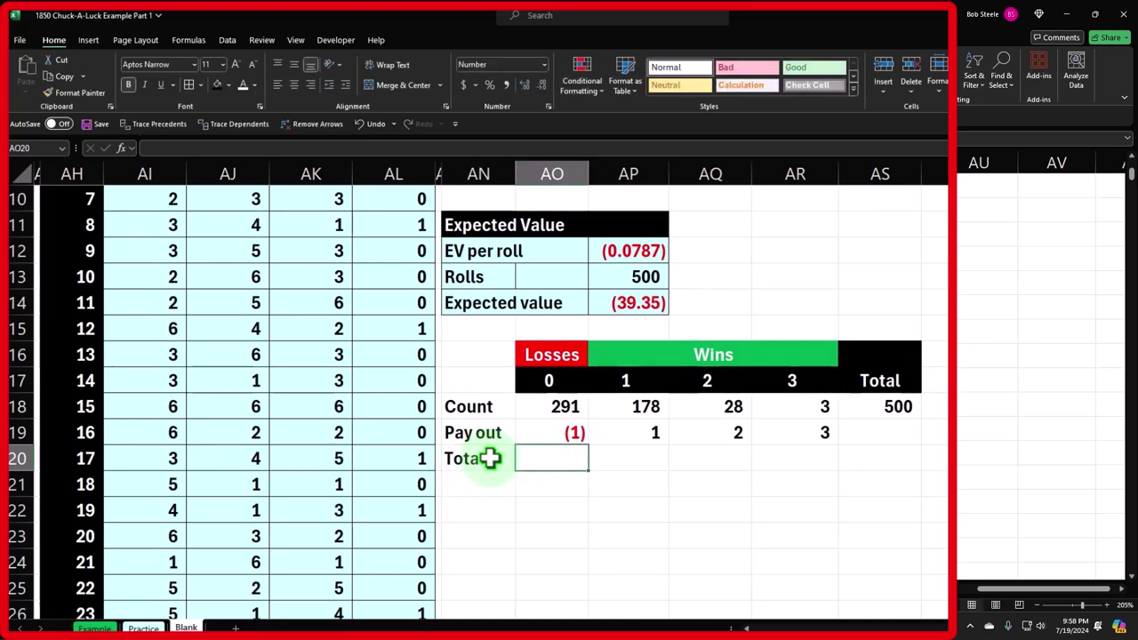
{"action": "type", "text": "="}
{"action": "key", "text": "Up"}
{"action": "key", "text": "Up"}
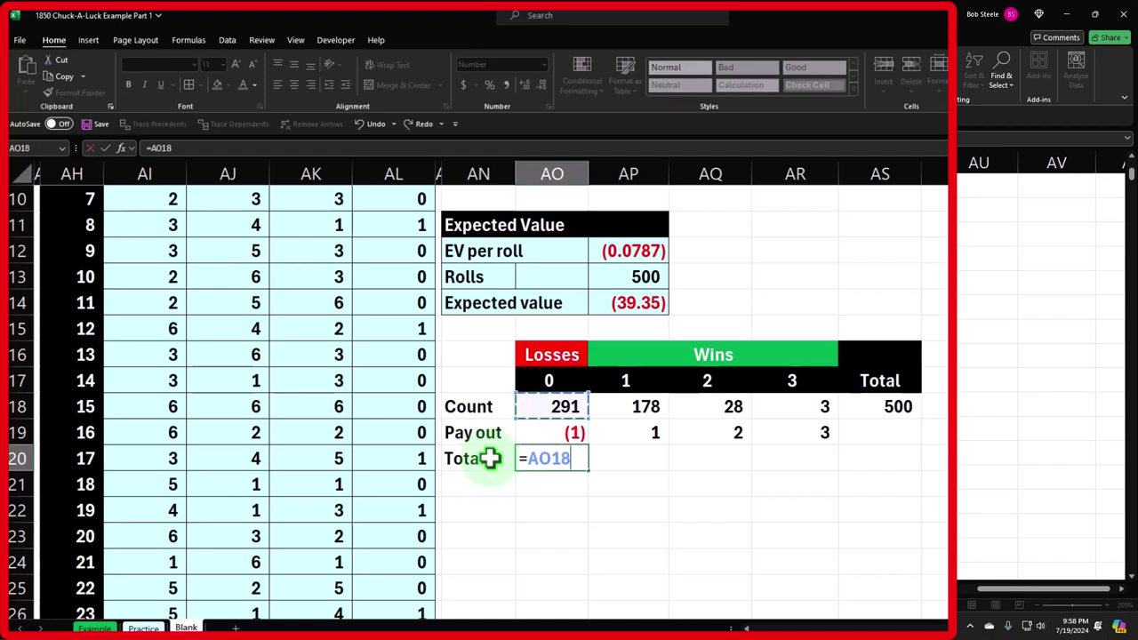
{"action": "type", "text": "*"}
{"action": "key", "text": "Up"}
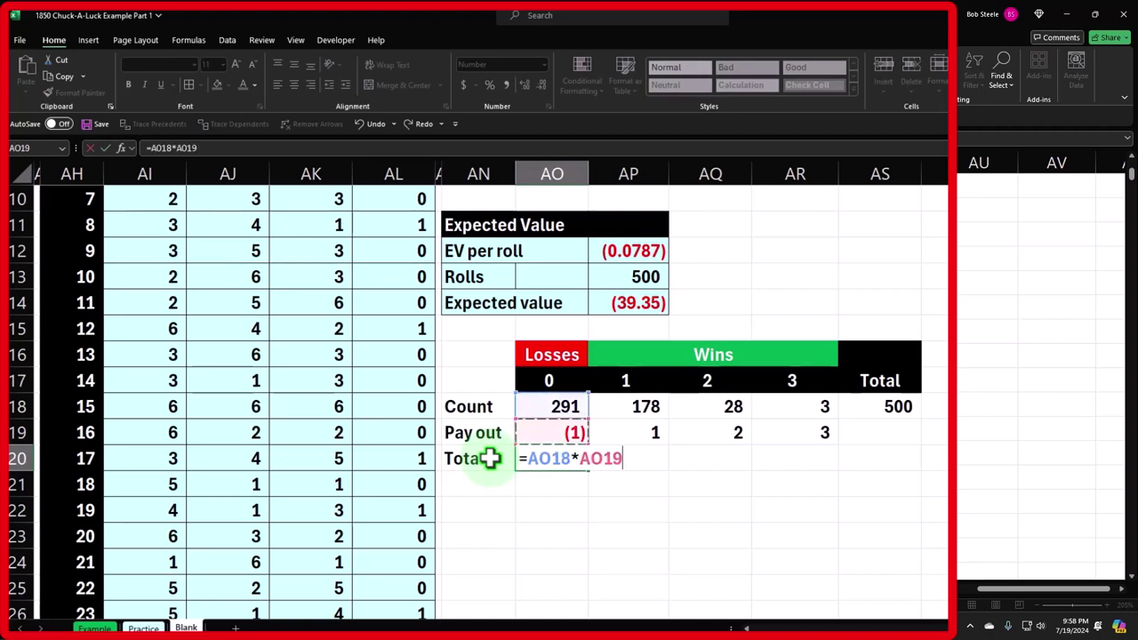
{"action": "key", "text": "Return"}
{"action": "key", "text": "Up"}
{"action": "key", "text": "Right"}
{"action": "key", "text": "Right"}
{"action": "type", "text": "="}
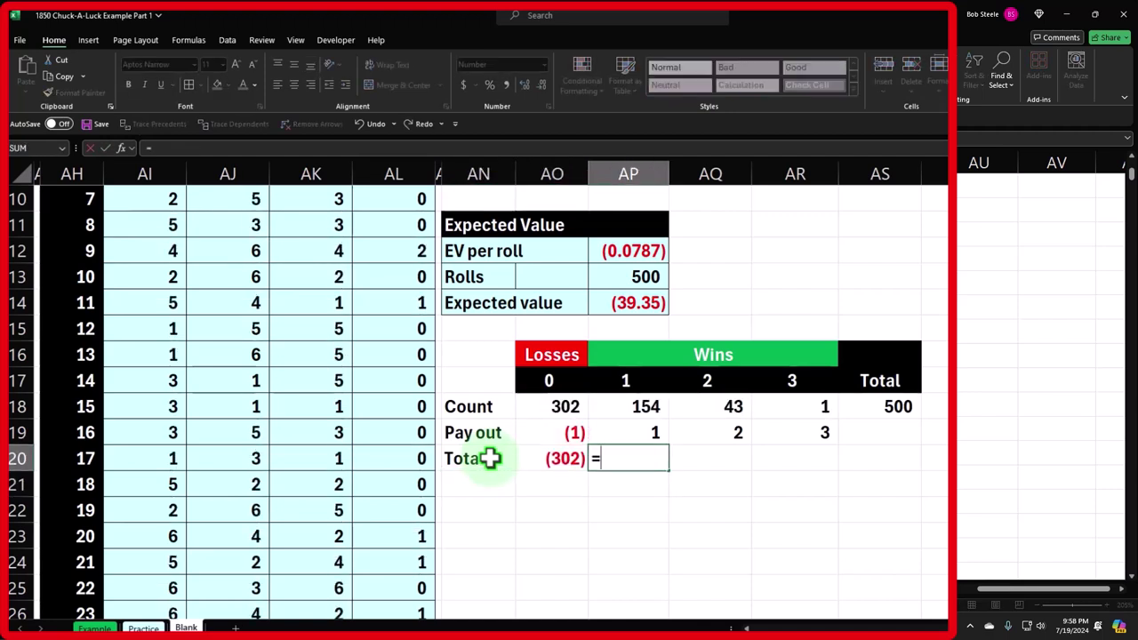
{"action": "key", "text": "Up"}
{"action": "key", "text": "Up"}
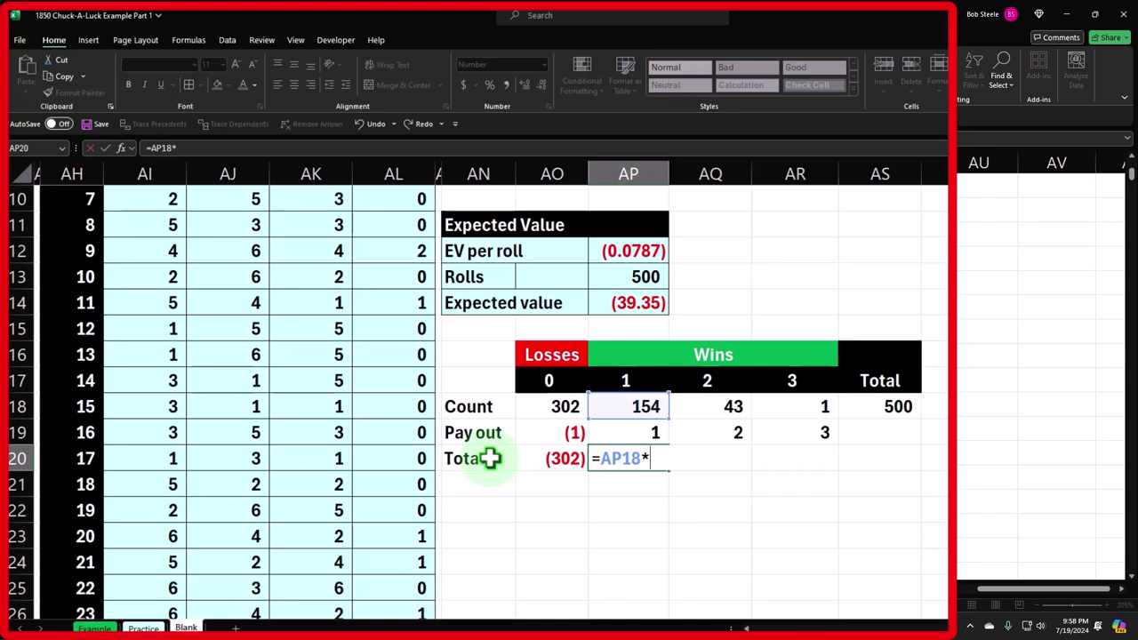
{"action": "type", "text": "*"}
{"action": "key", "text": "Up"}
{"action": "key", "text": "Return"}
- Enter the Count × Pay out products for two and three wins
{"action": "key", "text": "Up"}
{"action": "key", "text": "Right"}
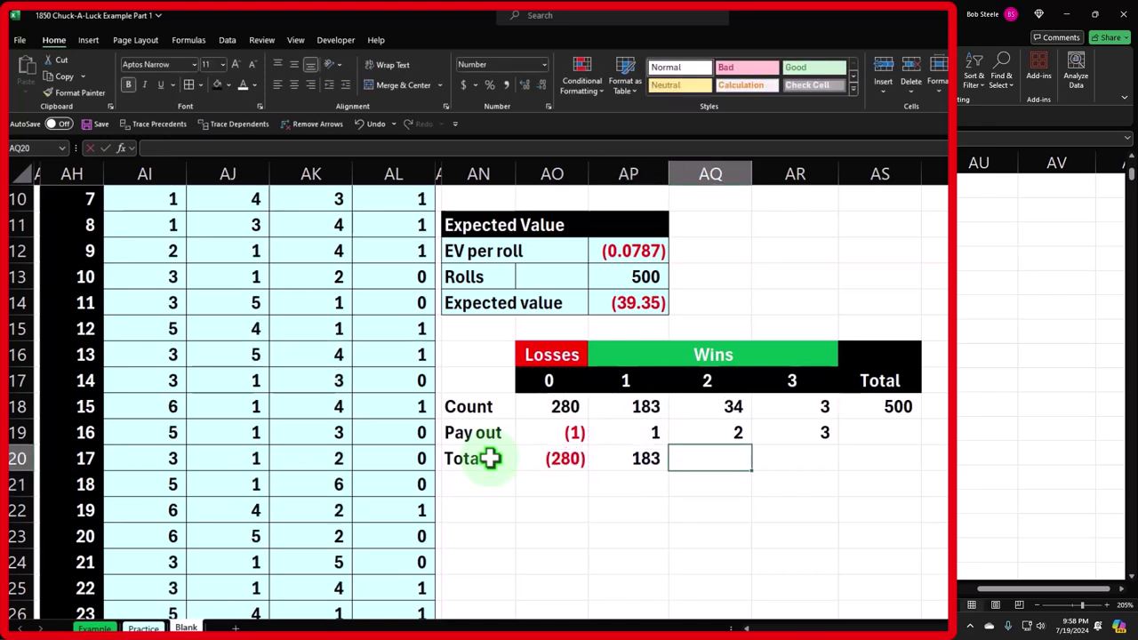
{"action": "type", "text": "="}
{"action": "key", "text": "Up"}
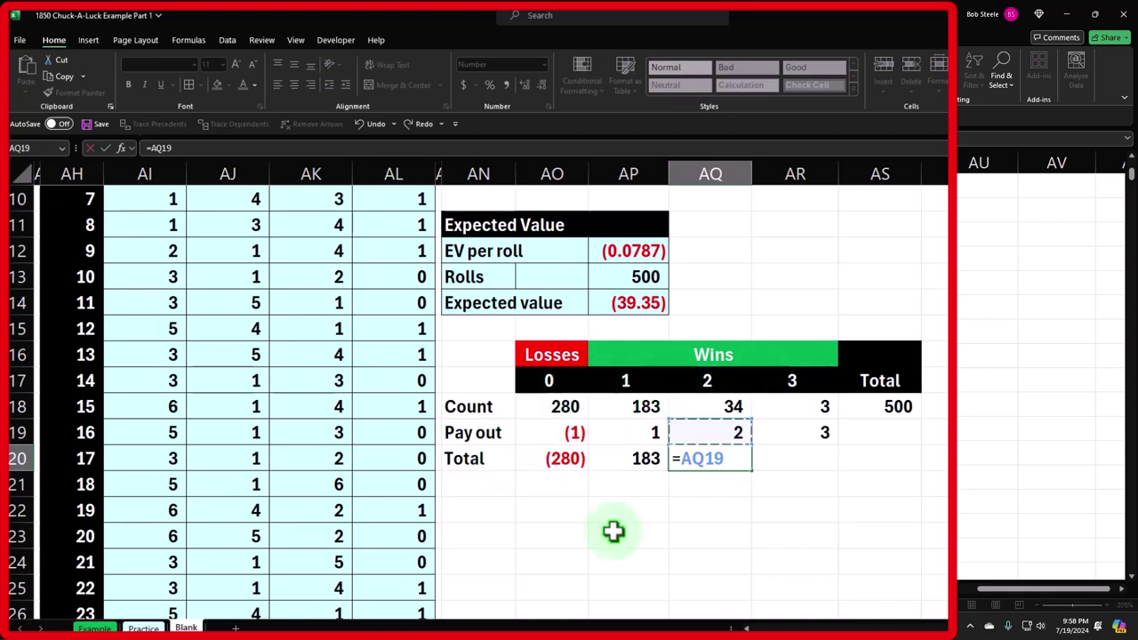
{"action": "type", "text": "*"}
{"action": "key", "text": "Up"}
{"action": "key", "text": "Up"}
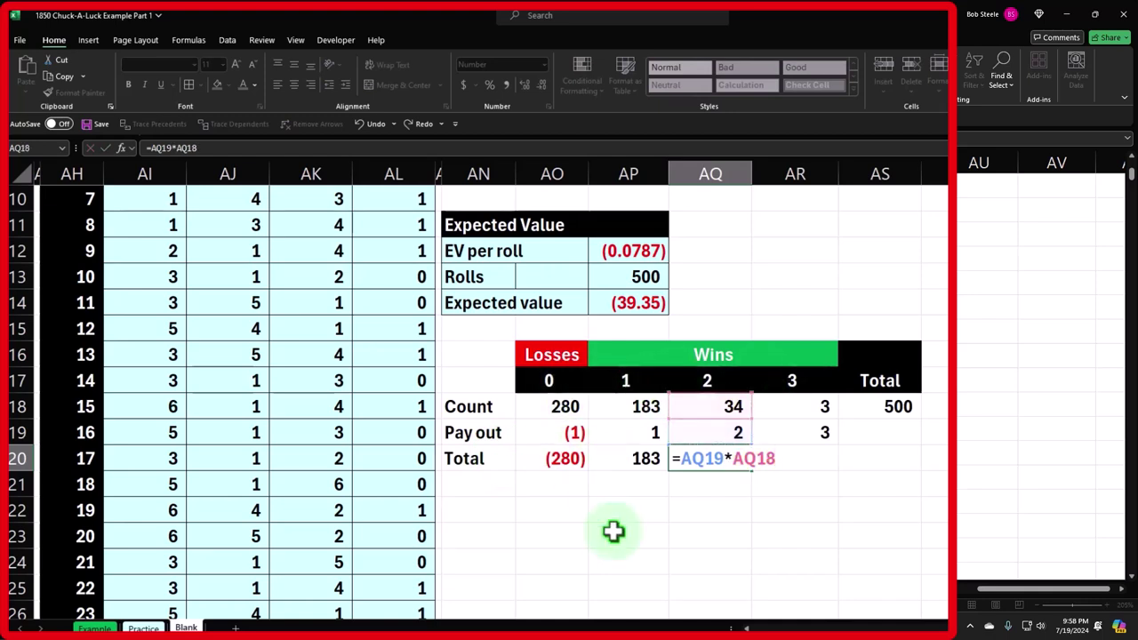
{"action": "key", "text": "Return"}
{"action": "key", "text": "Up"}
{"action": "key", "text": "Right"}
{"action": "type", "text": "="}
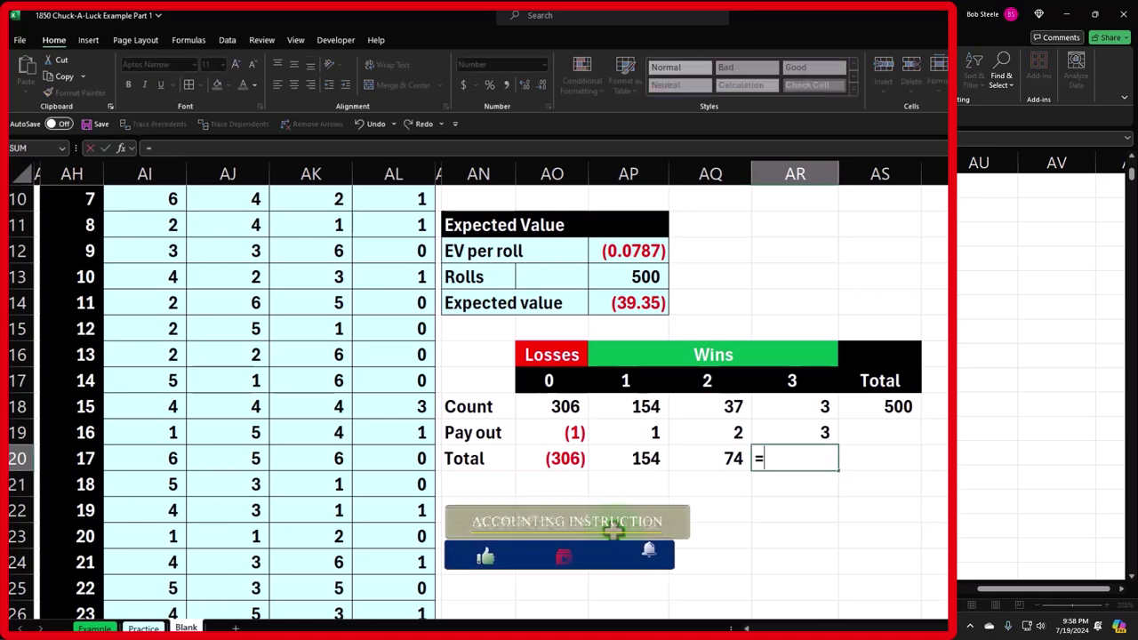
{"action": "key", "text": "Up"}
{"action": "key", "text": "Up"}
{"action": "type", "text": "*"}
{"action": "key", "text": "Up"}
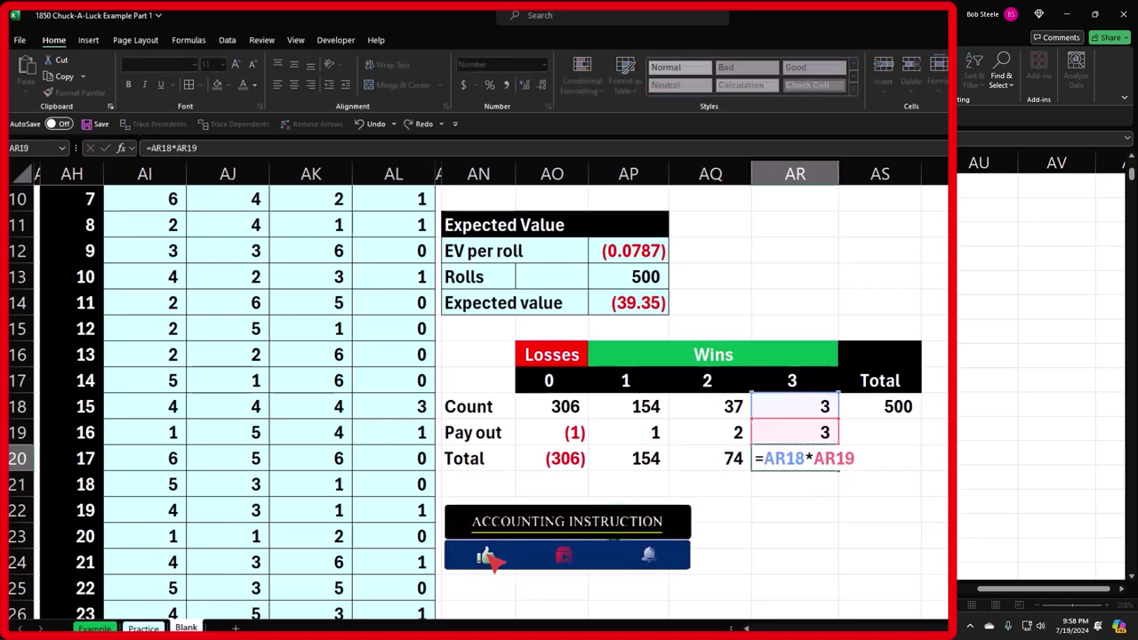
{"action": "key", "text": "Return"}
- Sum the row totals with =SUM(AO20:AR20) in AS20 and add decimal places, showing (79.00)
{"action": "key", "text": "Up"}
{"action": "key", "text": "Right"}
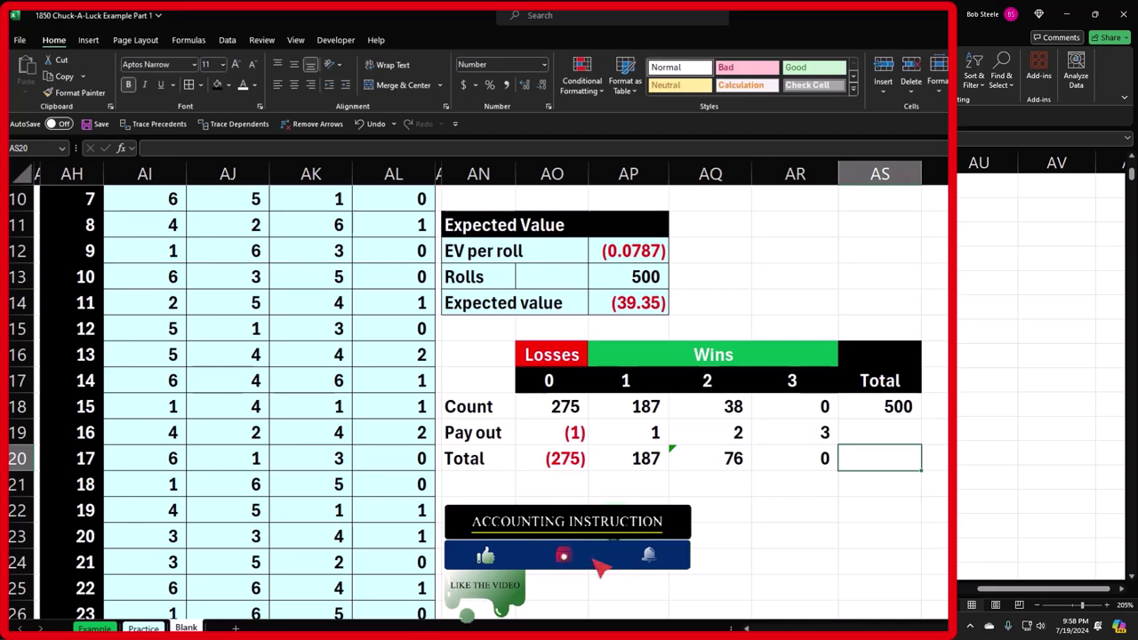
{"action": "type", "text": "=sum("}
{"action": "key", "text": "Left"}
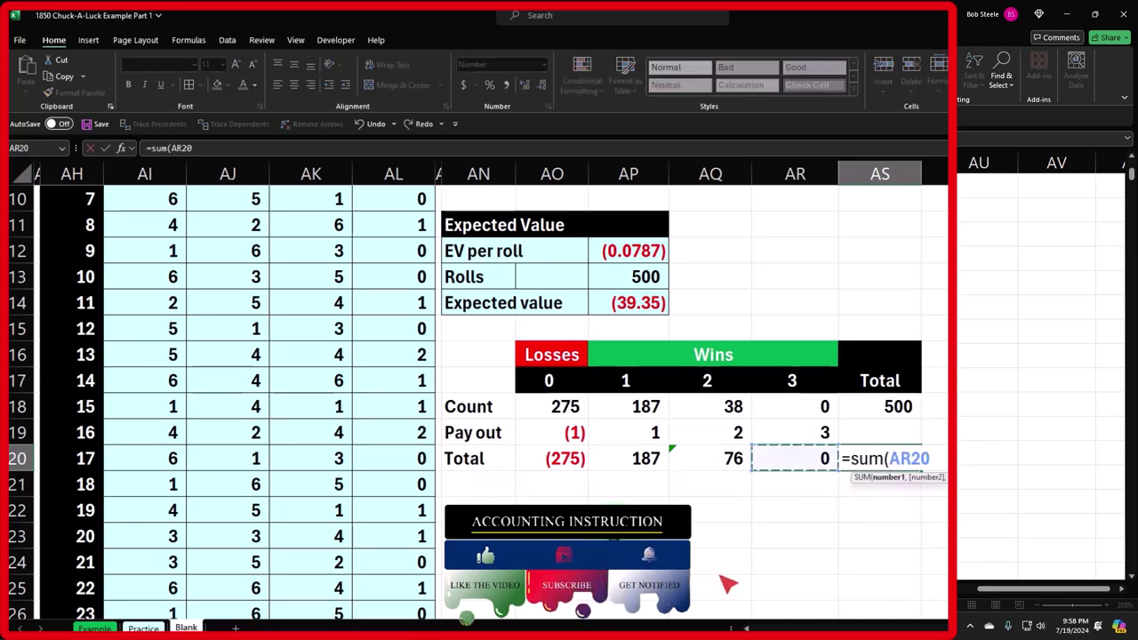
{"action": "key", "text": "shift+Left"}
{"action": "key", "text": "shift+Left"}
{"action": "key", "text": "shift+Left"}
{"action": "key", "text": "Return"}
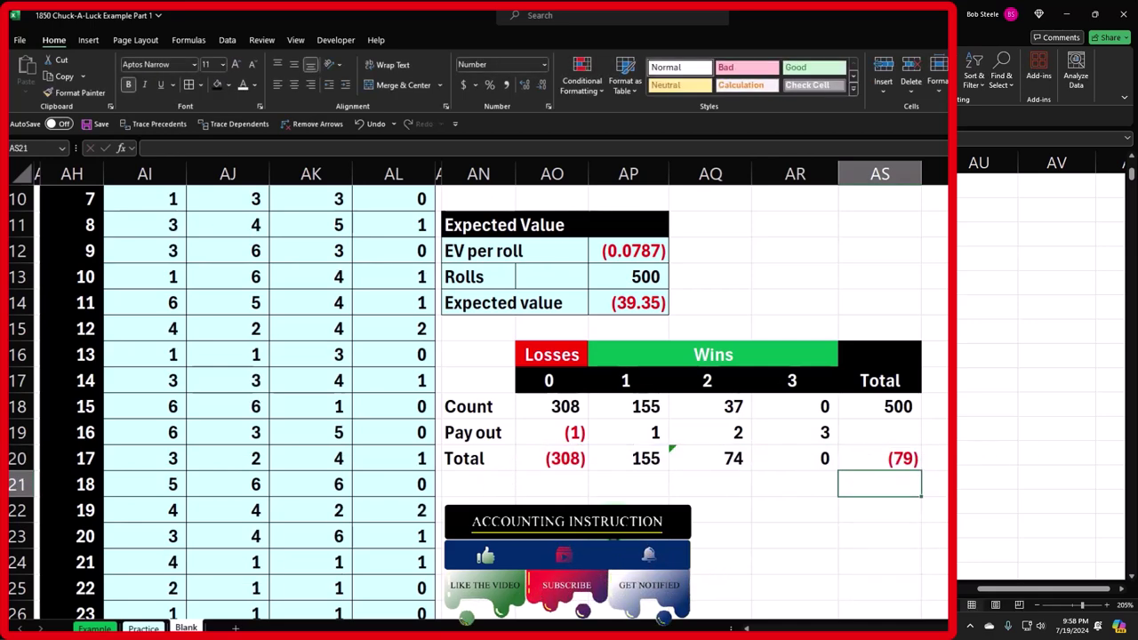
{"action": "left_click", "coordinate": [879, 458]}
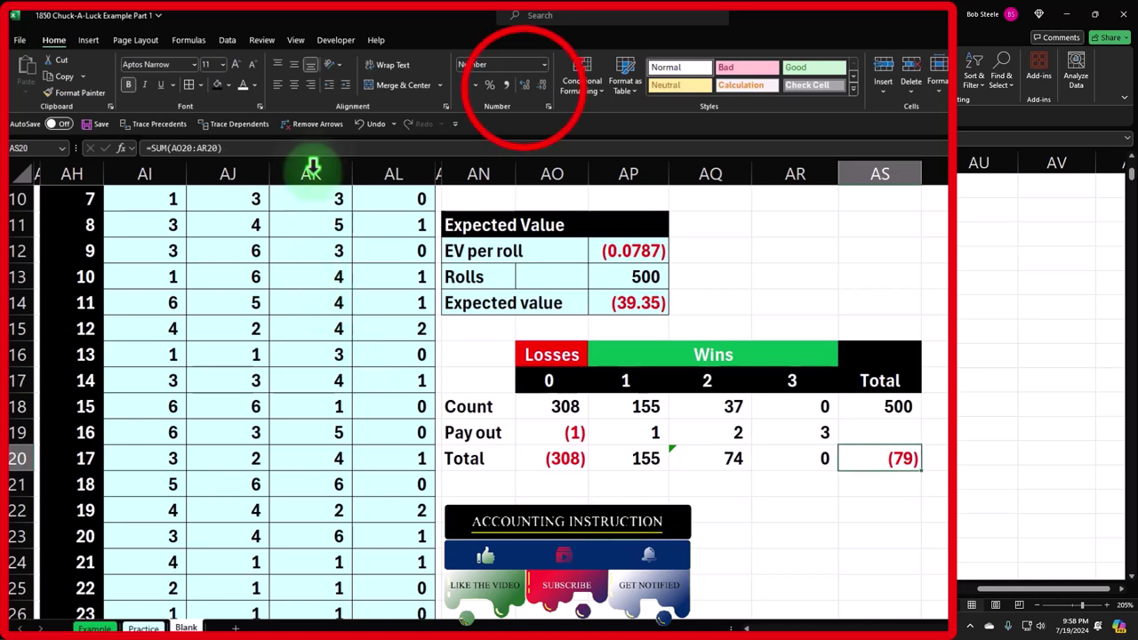
{"action": "left_click", "coordinate": [524, 86]}
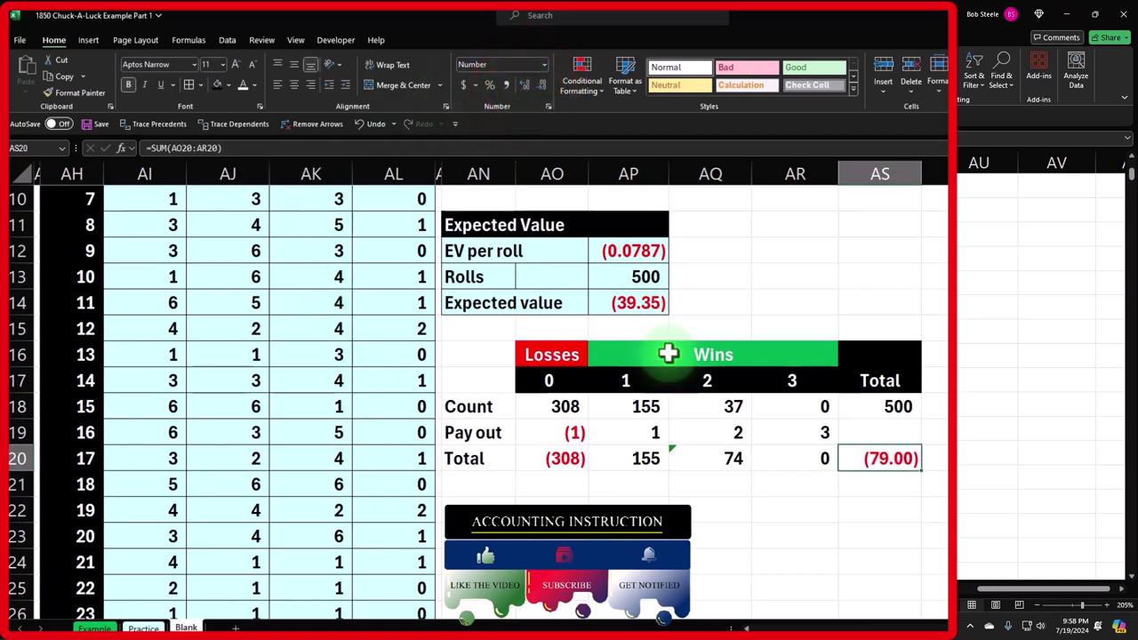
- Label AN22 'Difference' and enter =AP14-AS20 in AS22
{"action": "left_click", "coordinate": [491, 508]}
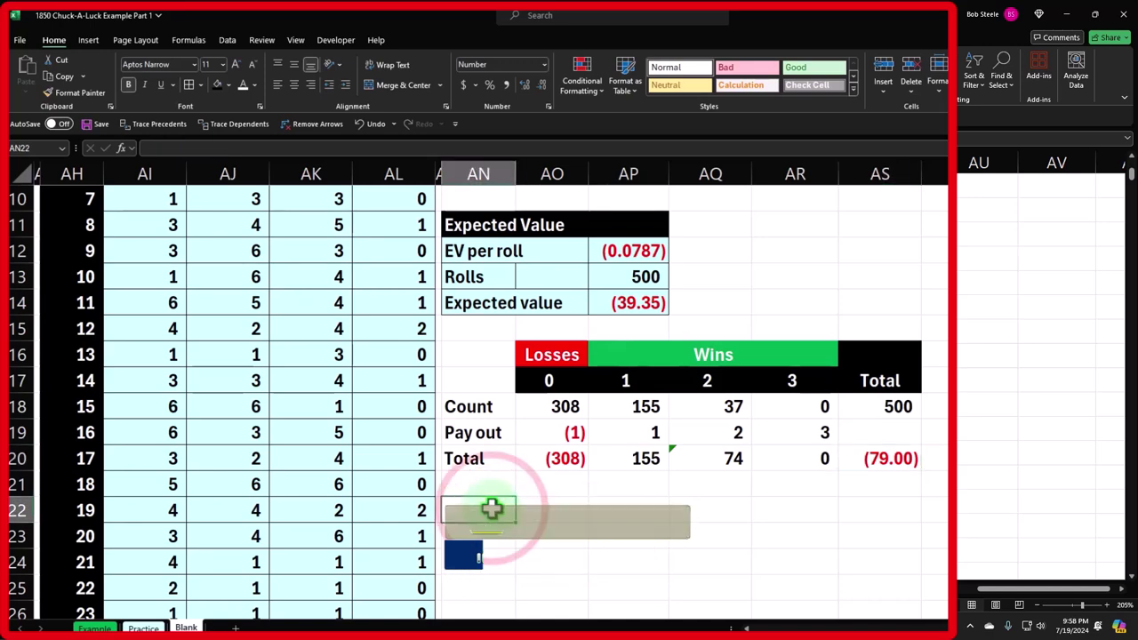
{"action": "type", "text": "Diff"}
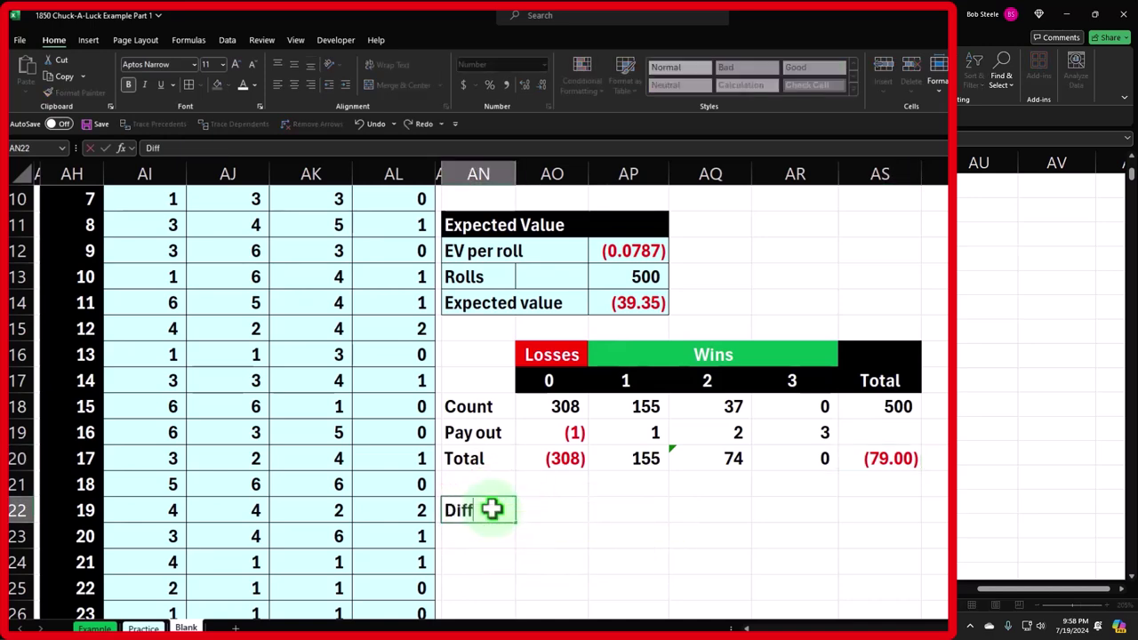
{"action": "type", "text": "erence"}
{"action": "key", "text": "Right"}
{"action": "key", "text": "Right"}
{"action": "key", "text": "Right"}
{"action": "key", "text": "Right"}
{"action": "key", "text": "Right"}
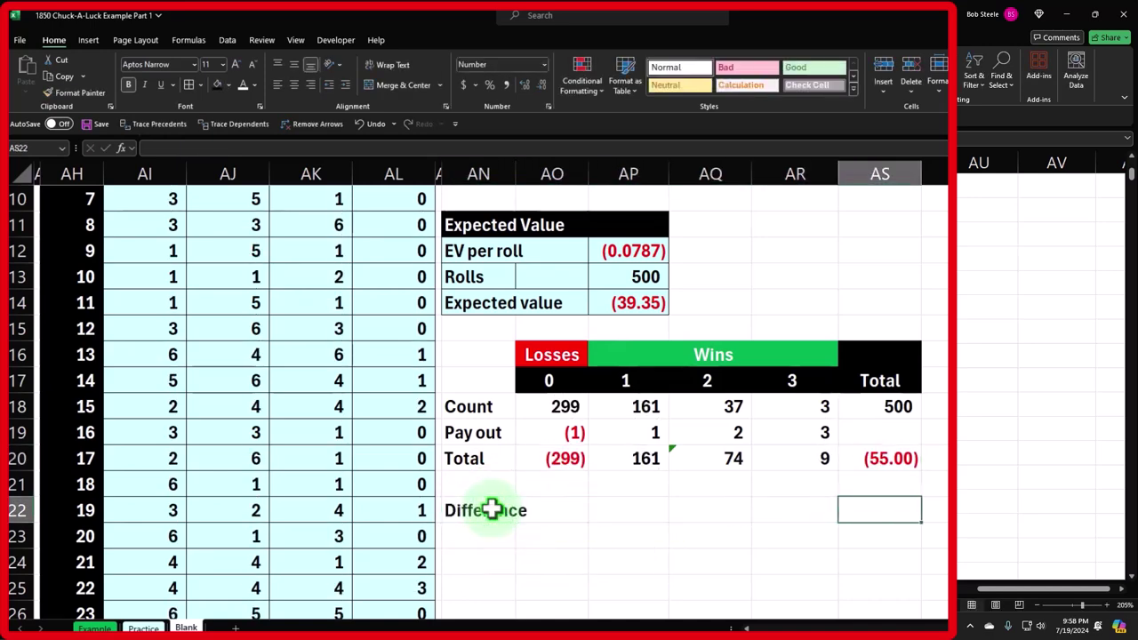
{"action": "type", "text": "="}
{"action": "key", "text": "Up"}
{"action": "key", "text": "Up"}
{"action": "key", "text": "Up"}
{"action": "key", "text": "Up"}
{"action": "key", "text": "Up"}
{"action": "key", "text": "Up"}
{"action": "key", "text": "Up"}
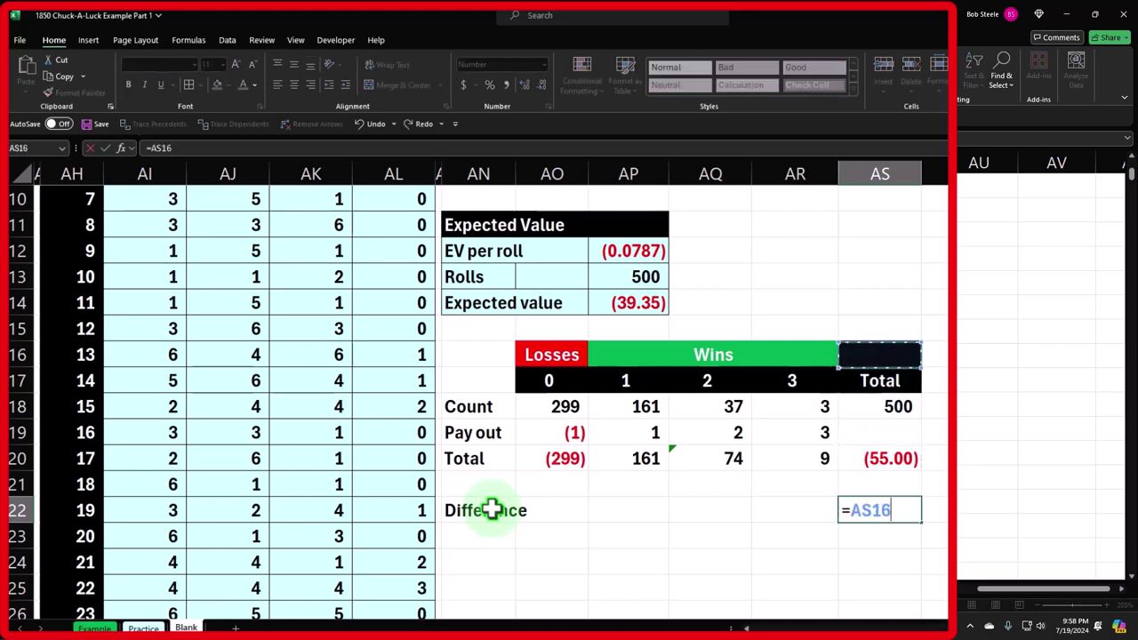
{"action": "key", "text": "Left"}
{"action": "key", "text": "Left"}
{"action": "key", "text": "Left"}
{"action": "key", "text": "Up"}
{"action": "type", "text": "-"}
{"action": "key", "text": "Up"}
{"action": "key", "text": "Up"}
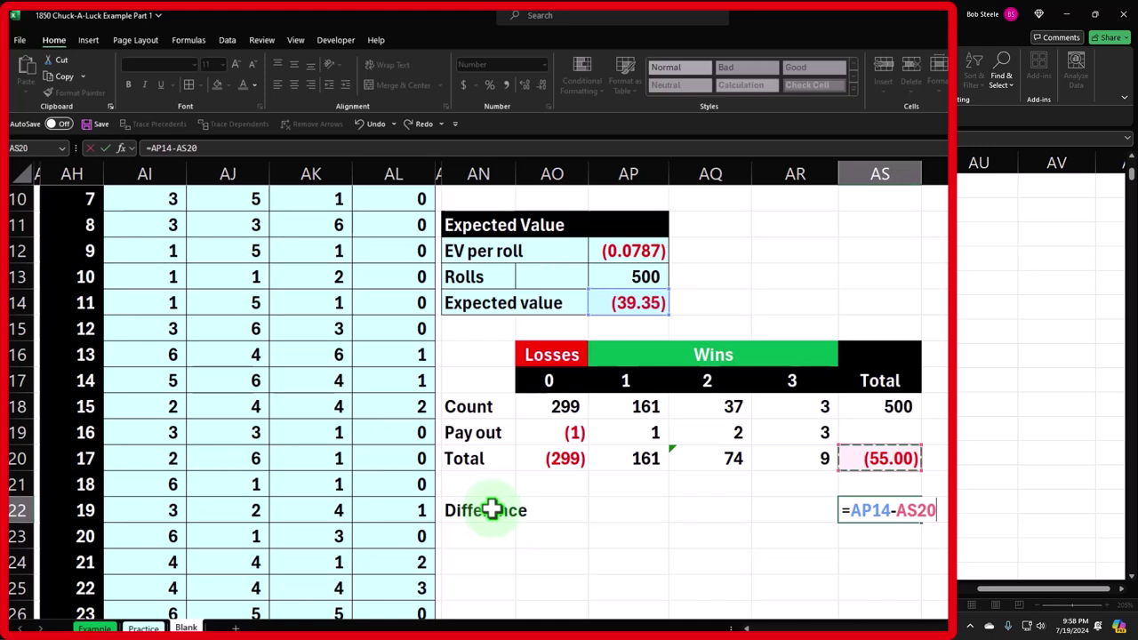
{"action": "key", "text": "Return"}
- Show the AS22 difference with two decimal places
{"action": "key", "text": "Right"}
{"action": "key", "text": "Right"}
{"action": "key", "text": "Right"}
{"action": "key", "text": "Right"}
{"action": "key", "text": "Right"}
{"action": "key", "text": "Up"}
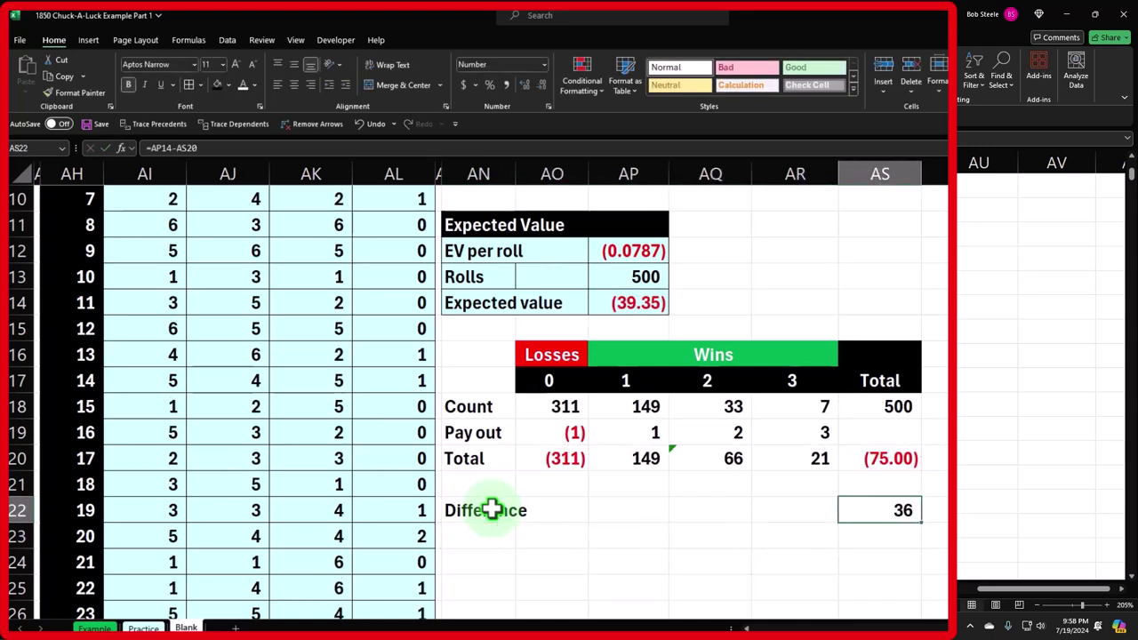
{"action": "left_click", "coordinate": [525, 86]}
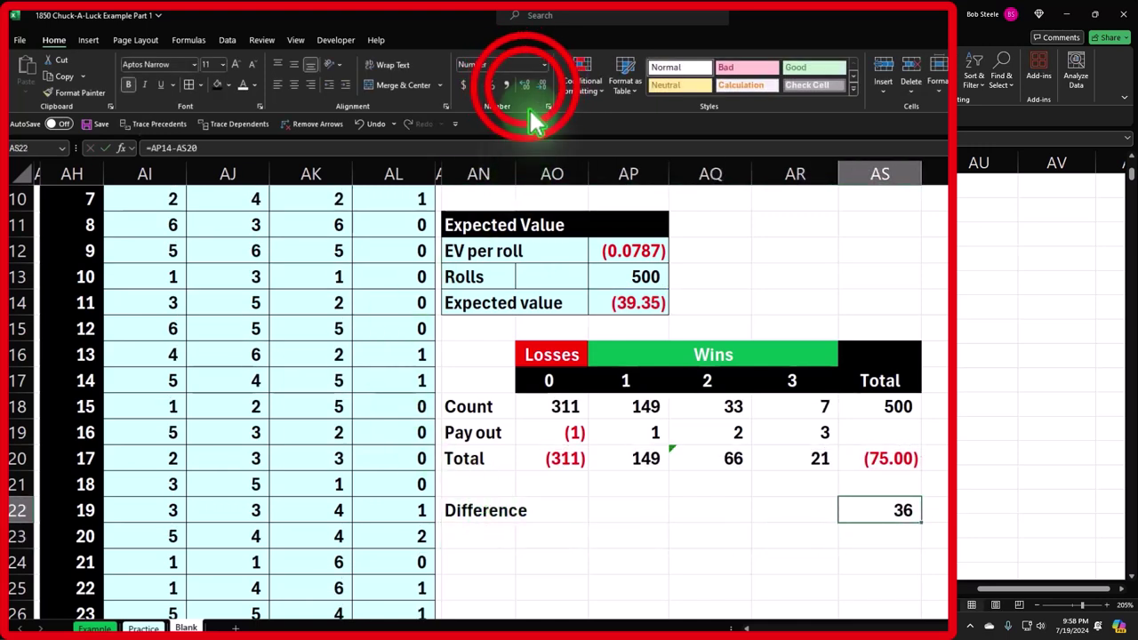
{"action": "left_click", "coordinate": [526, 87]}
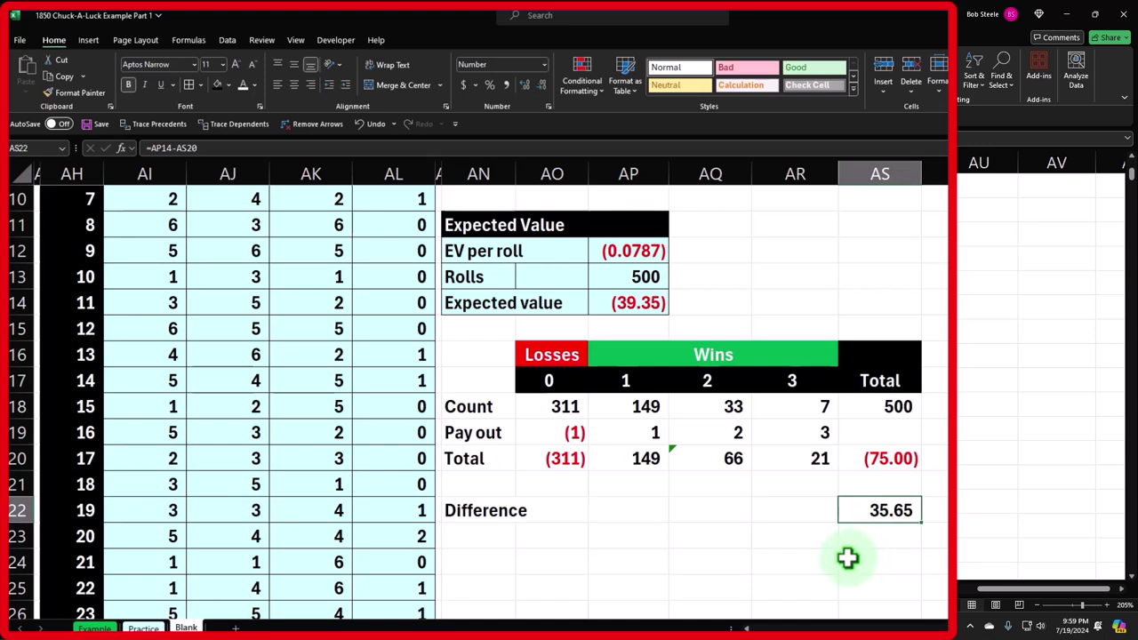
- Give the Count, Pay out and Total rows AN18:AR20 all borders and a light-blue fill
{"action": "left_click_drag", "start_coordinate": [472, 409], "coordinate": [880, 459]}
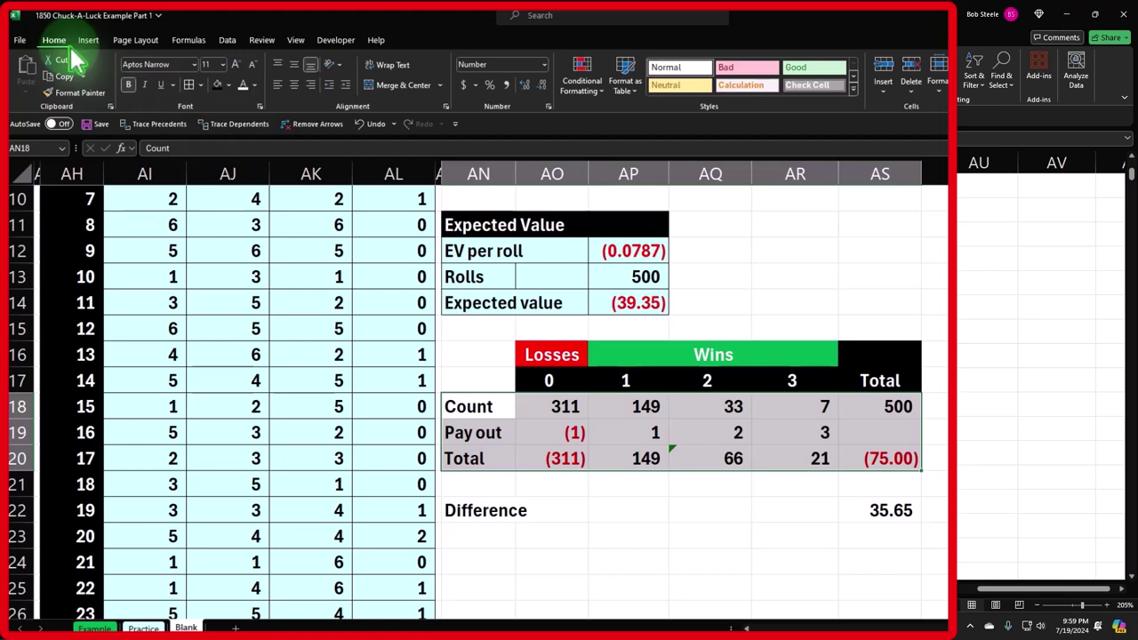
{"action": "left_click", "coordinate": [189, 85]}
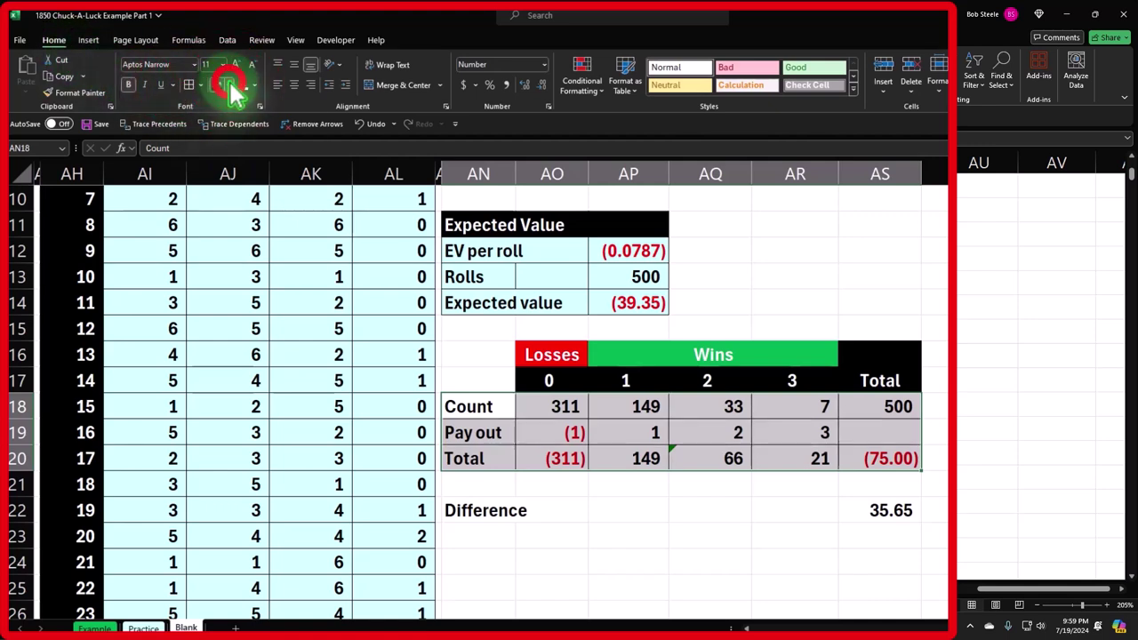
{"action": "left_click", "coordinate": [228, 86]}
{"action": "left_click", "coordinate": [215, 240]}
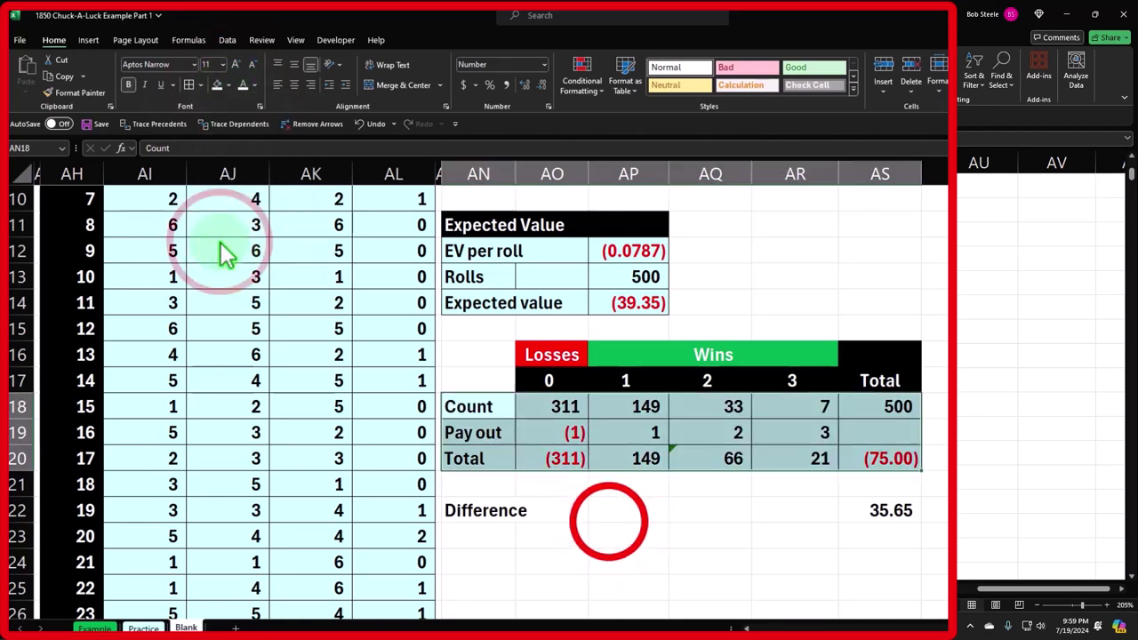
{"action": "left_click", "coordinate": [608, 521]}
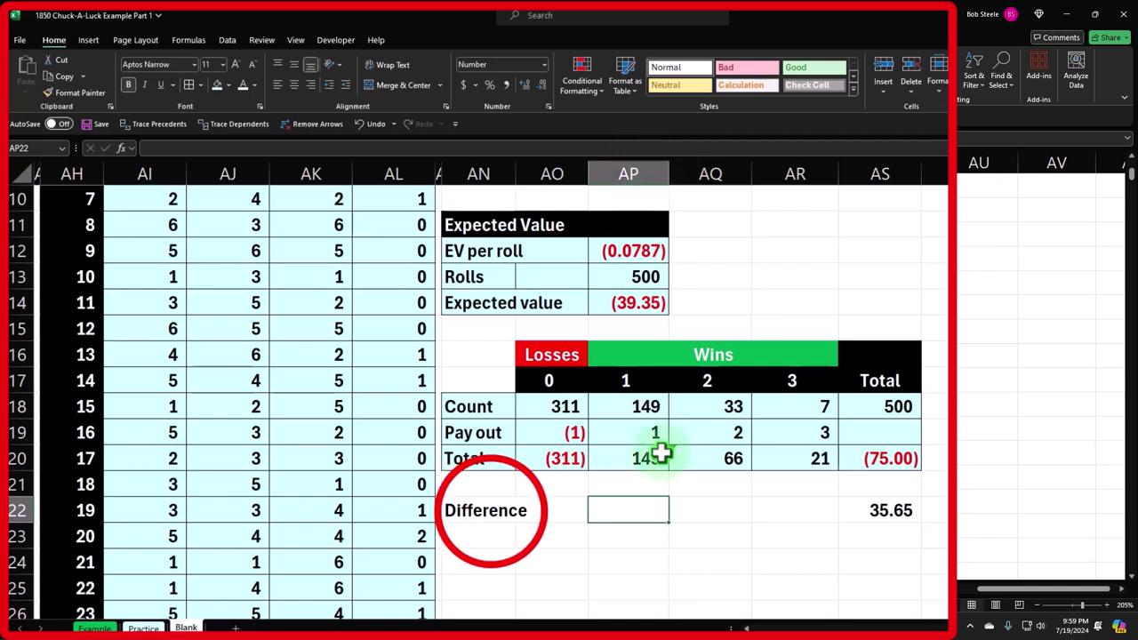
- Apply the same borders and light-blue fill to the Difference row AN22:AS22
{"action": "left_click_drag", "start_coordinate": [489, 511], "coordinate": [840, 502]}
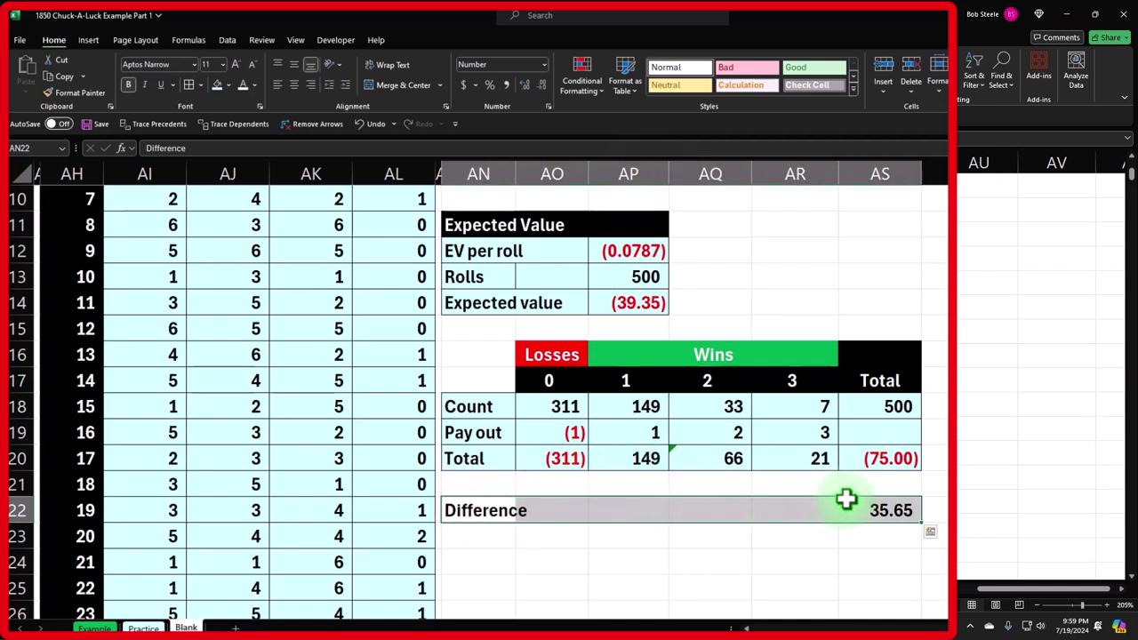
{"action": "left_click", "coordinate": [192, 84]}
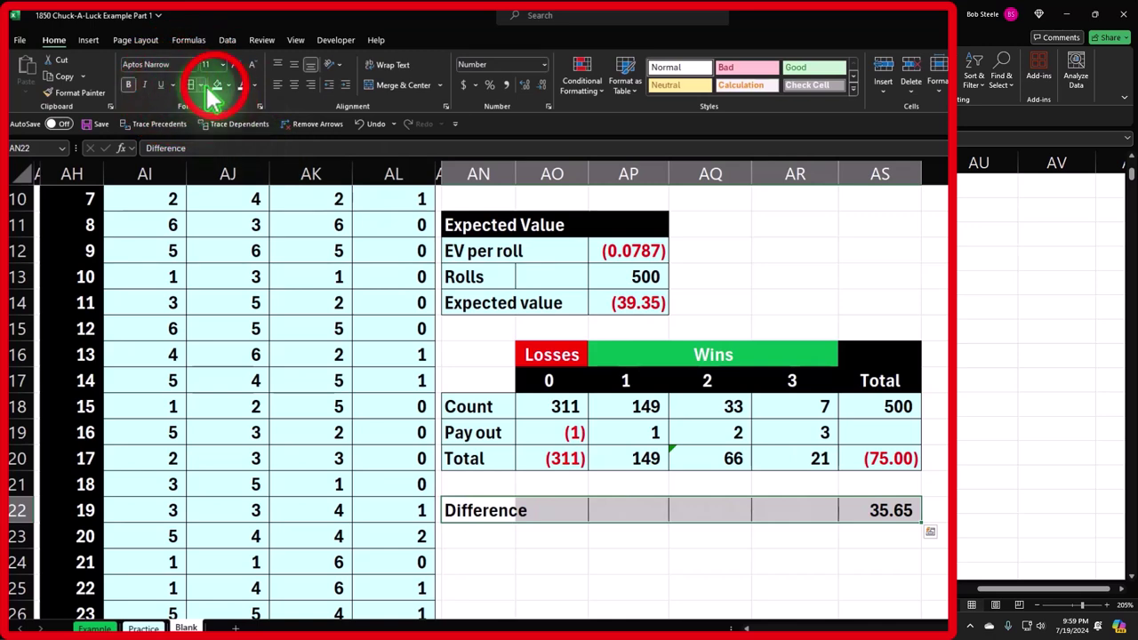
{"action": "left_click", "coordinate": [216, 84]}
{"action": "left_click", "coordinate": [878, 511]}
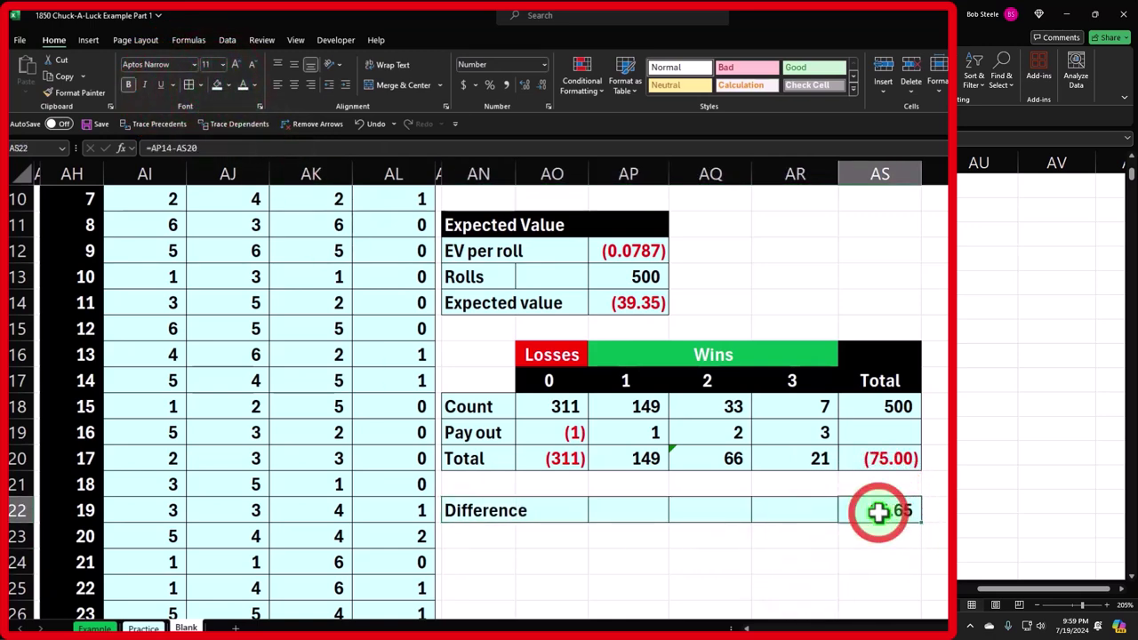
- Recalculate the random rolls six times by re-entering the AS22 difference formula
{"action": "double_click", "coordinate": [878, 512]}
{"action": "key", "text": "Return"}
{"action": "double_click", "coordinate": [873, 509]}
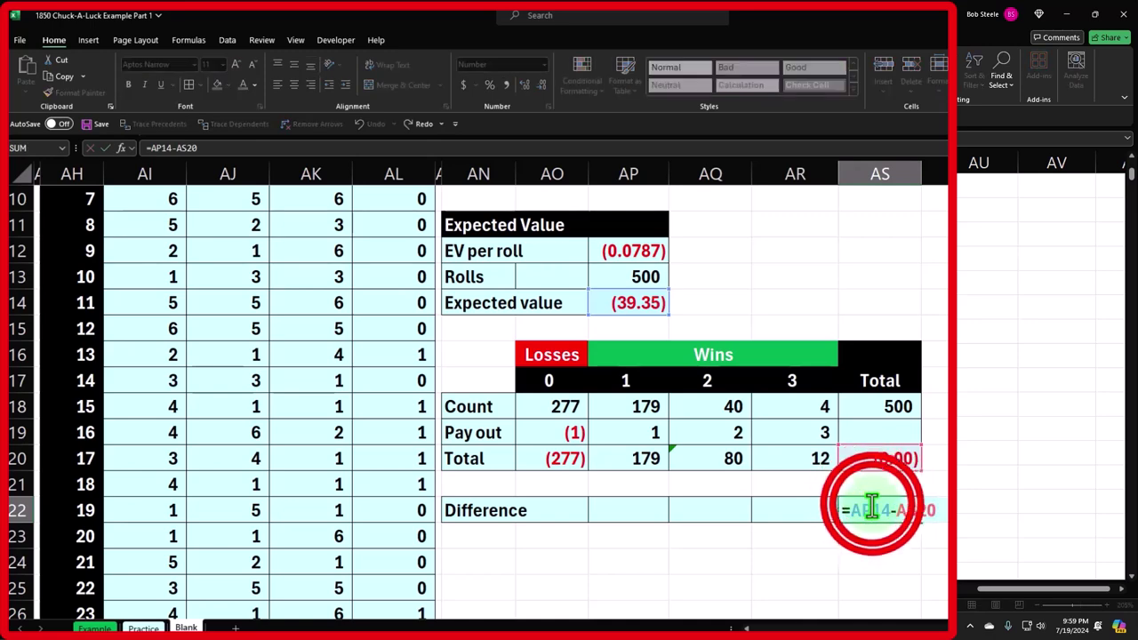
{"action": "key", "text": "Return"}
{"action": "double_click", "coordinate": [873, 509]}
{"action": "key", "text": "Return"}
{"action": "left_click", "coordinate": [871, 504]}
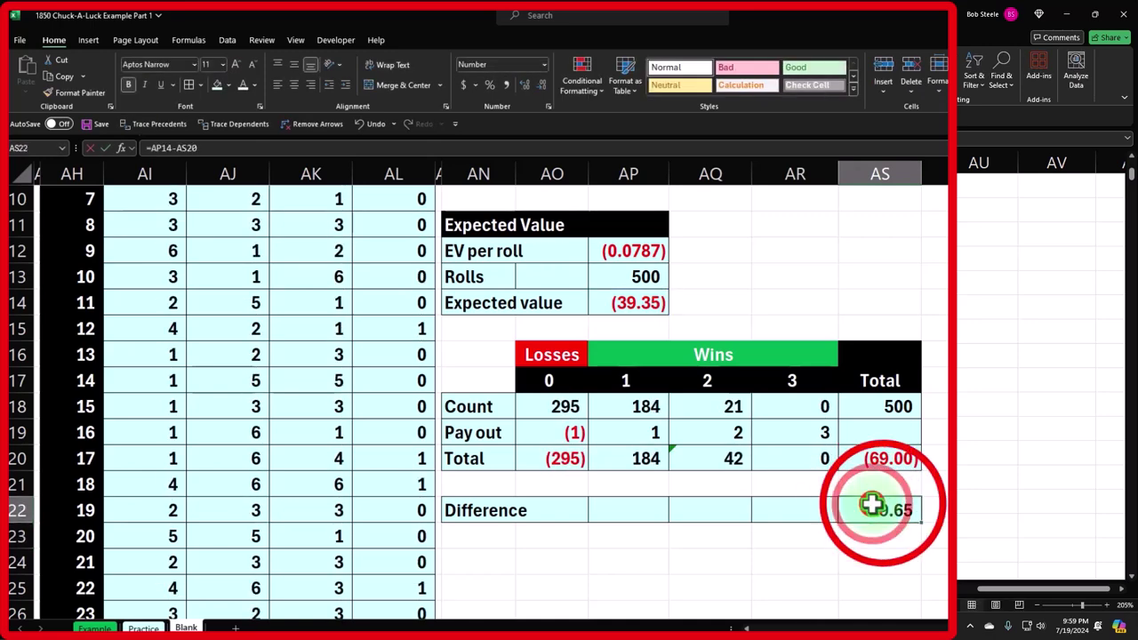
{"action": "double_click", "coordinate": [871, 505]}
{"action": "key", "text": "Return"}
{"action": "double_click", "coordinate": [878, 506]}
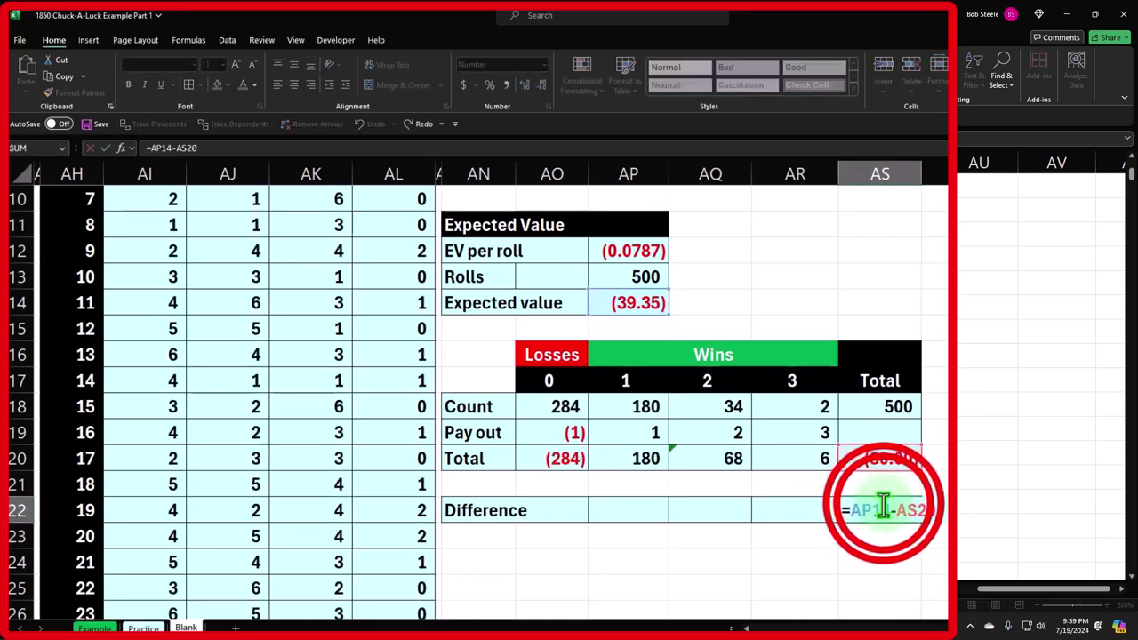
{"action": "key", "text": "Return"}
{"action": "double_click", "coordinate": [883, 507]}
{"action": "key", "text": "Return"}
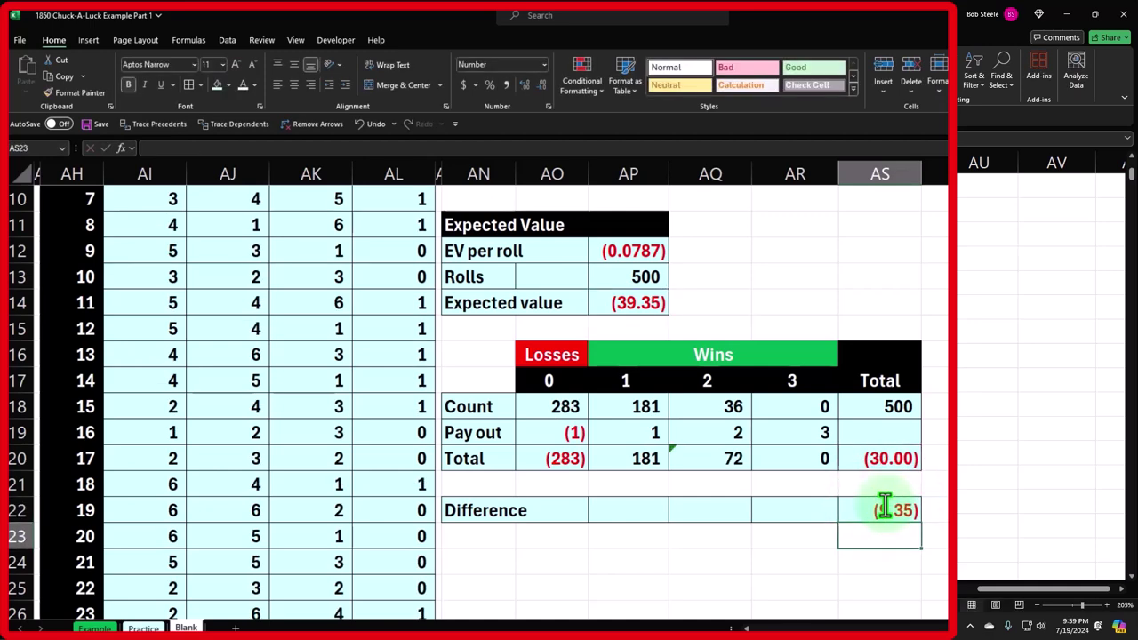
- Spell-check the whole sheet, continuing from the beginning, and dismiss the completion notice
{"action": "left_click", "coordinate": [261, 41]}
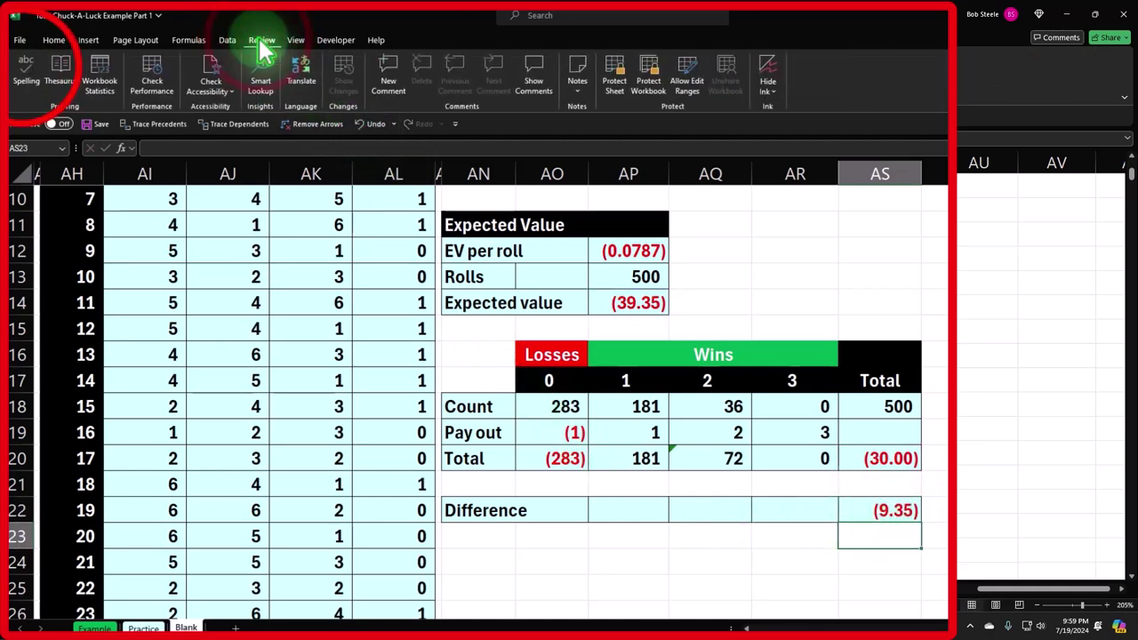
{"action": "left_click", "coordinate": [27, 71]}
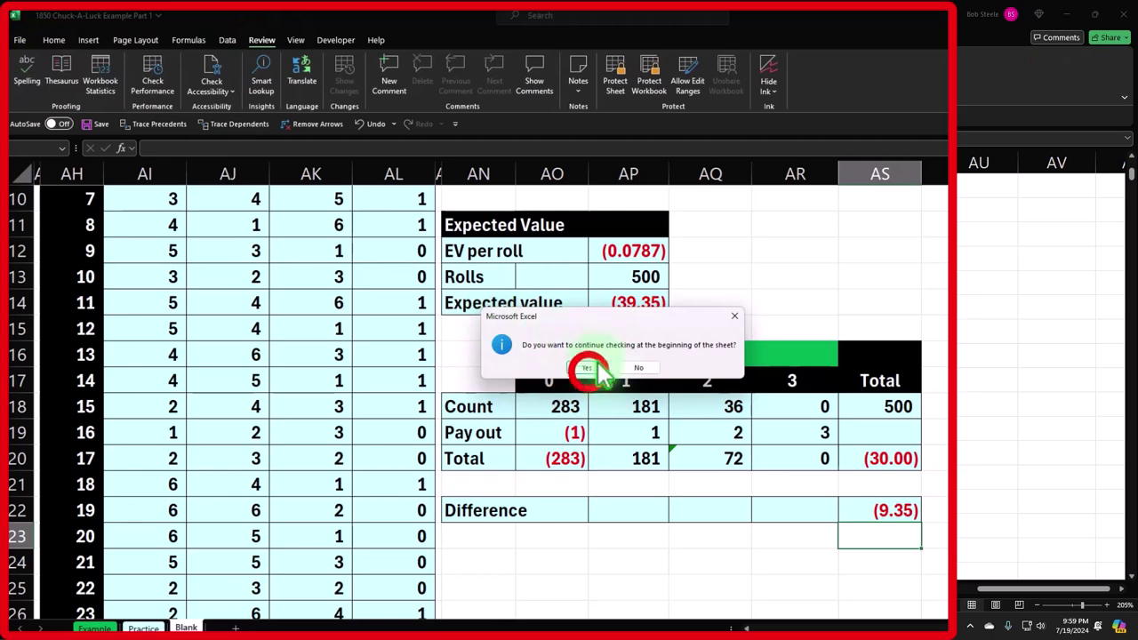
{"action": "left_click", "coordinate": [598, 371]}
{"action": "key", "text": "Return"}
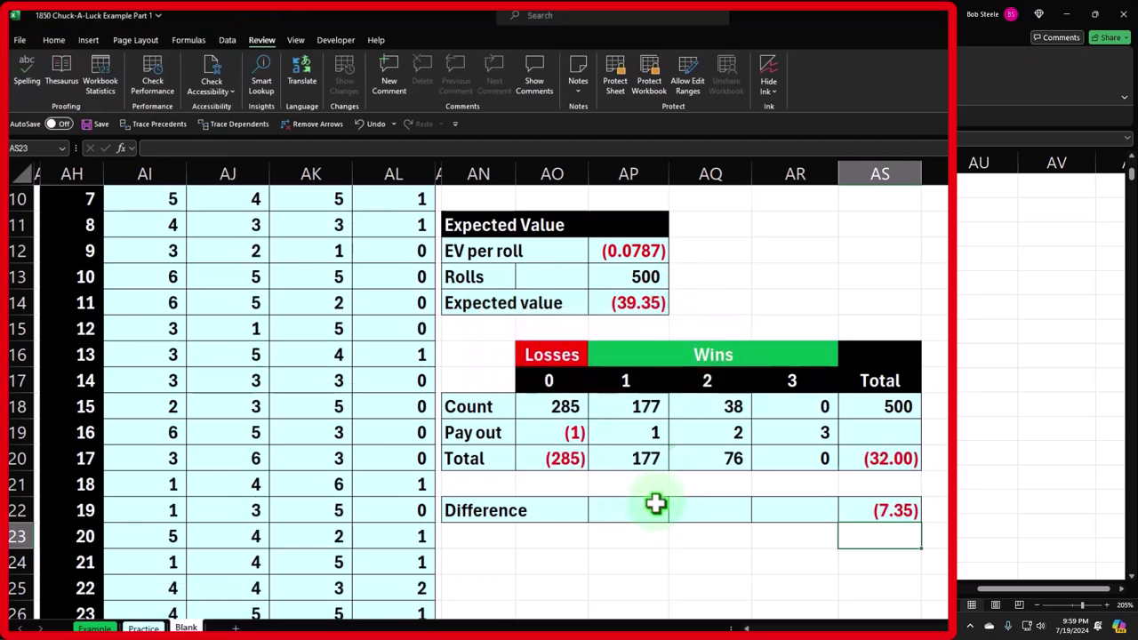
{"action": "left_click", "coordinate": [652, 507]}
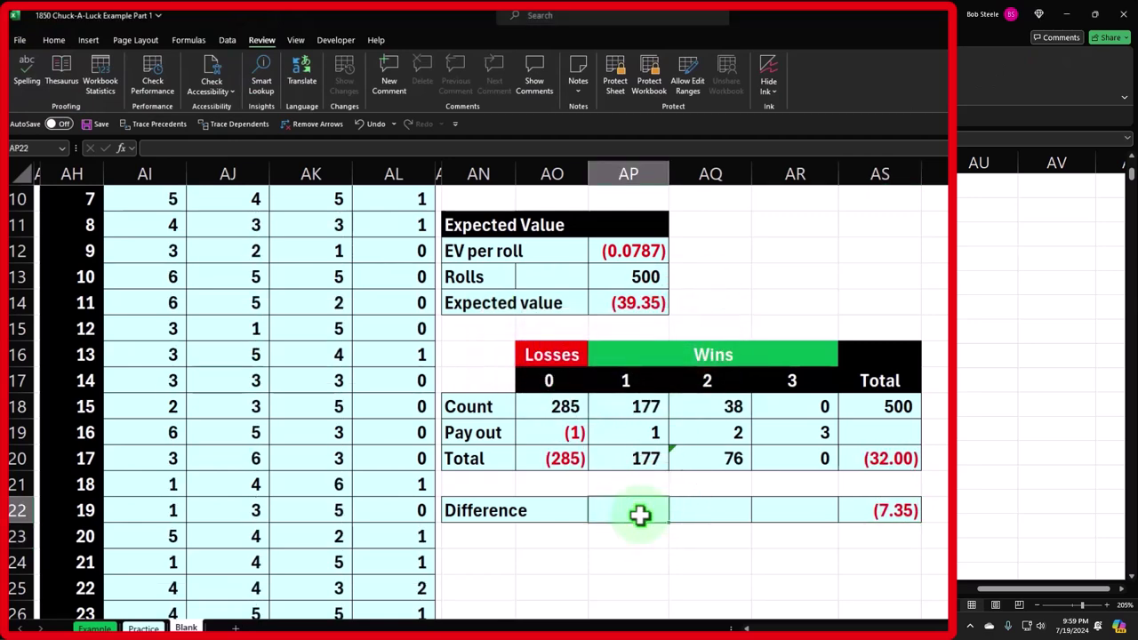